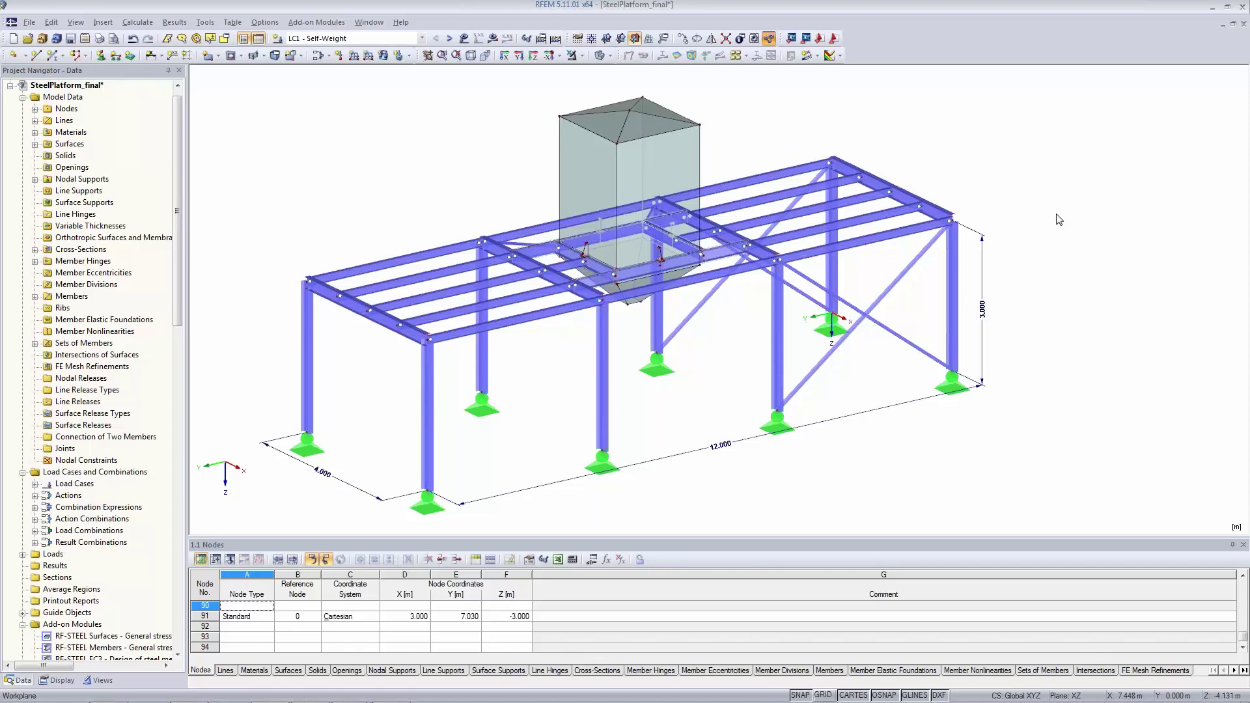
# Switch to RSTAB and create a 3D model named SteelPlatform in the Examples project, with standard EN 1990 and national annex CEN
pyautogui.press('super')
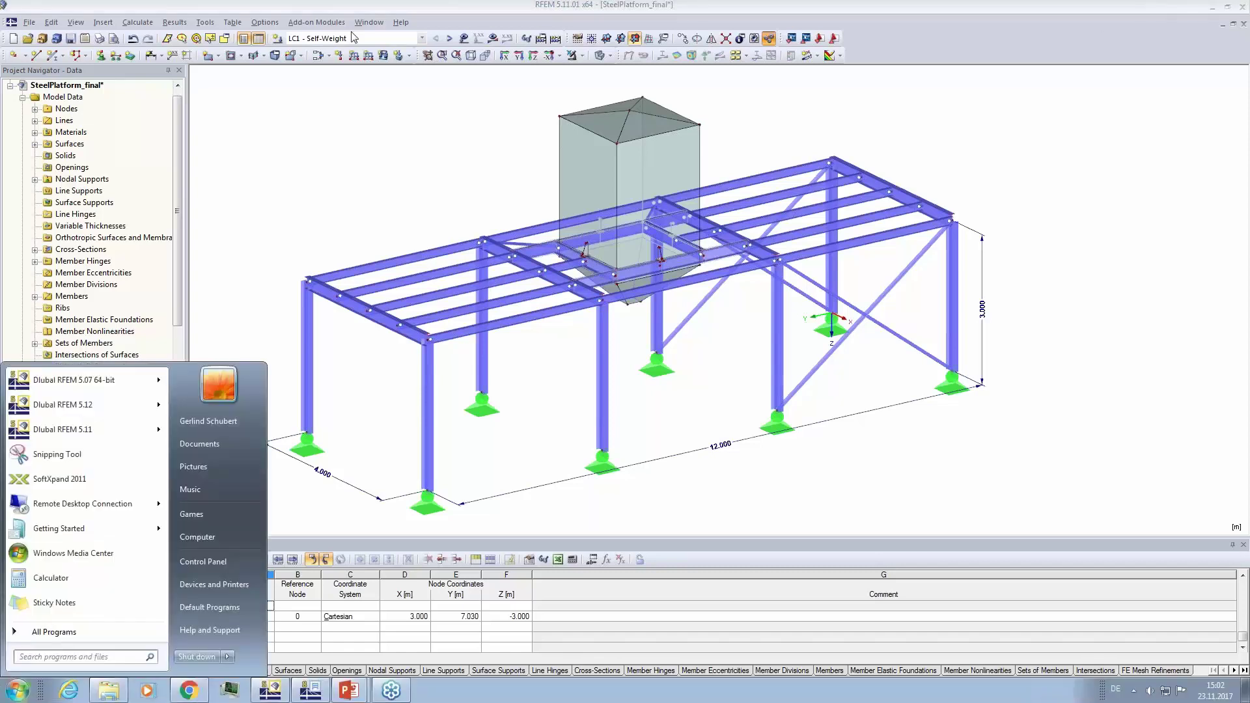
pyautogui.click(396, 18)
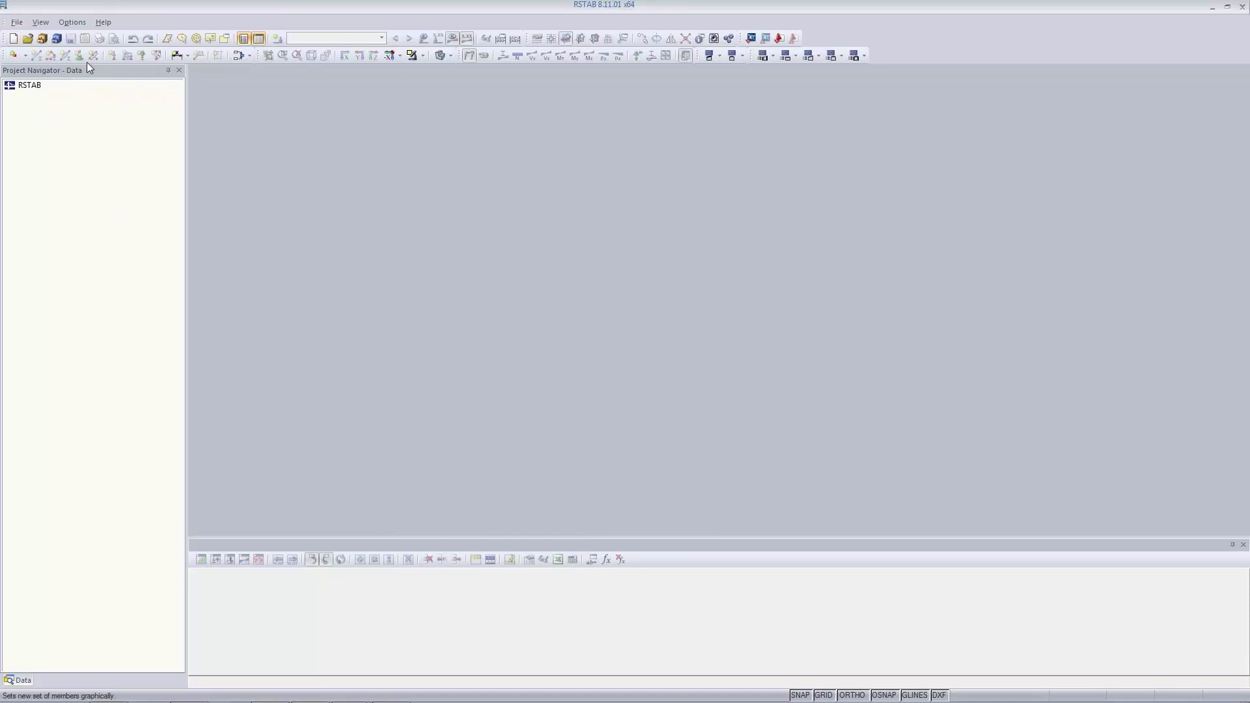
pyautogui.click(14, 38)
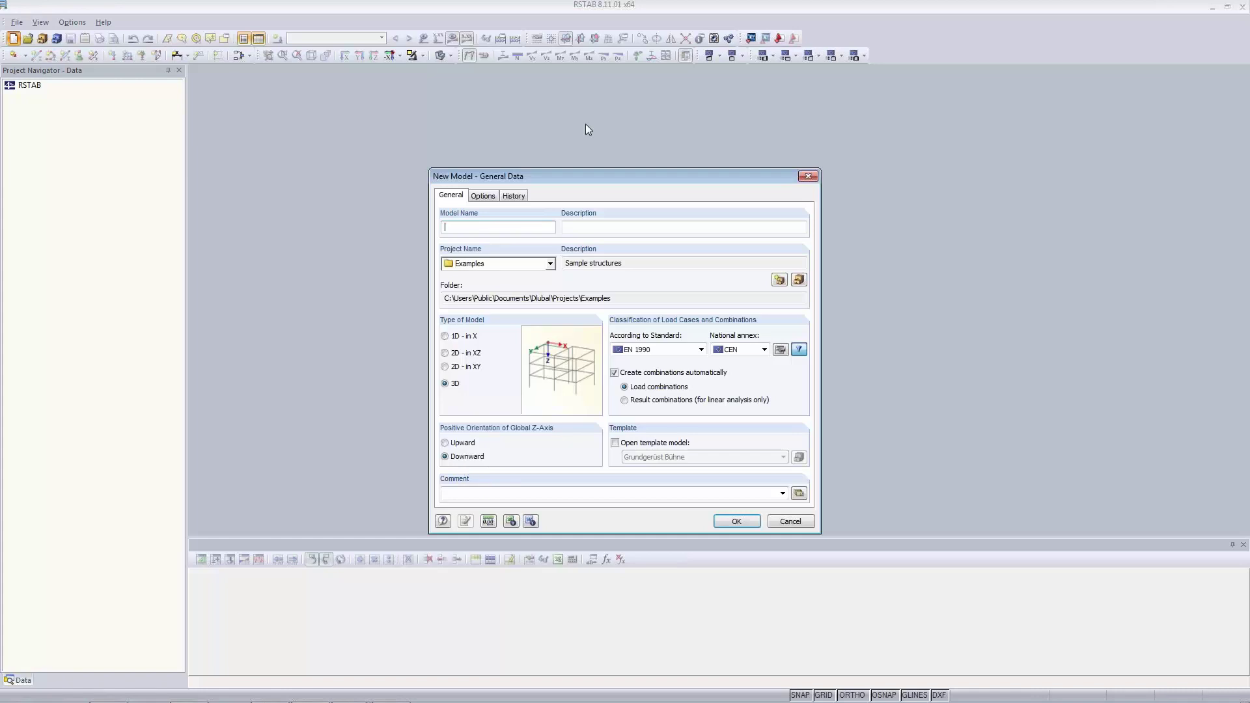
pyautogui.moveTo(585, 180); pyautogui.dragTo(593, 151)
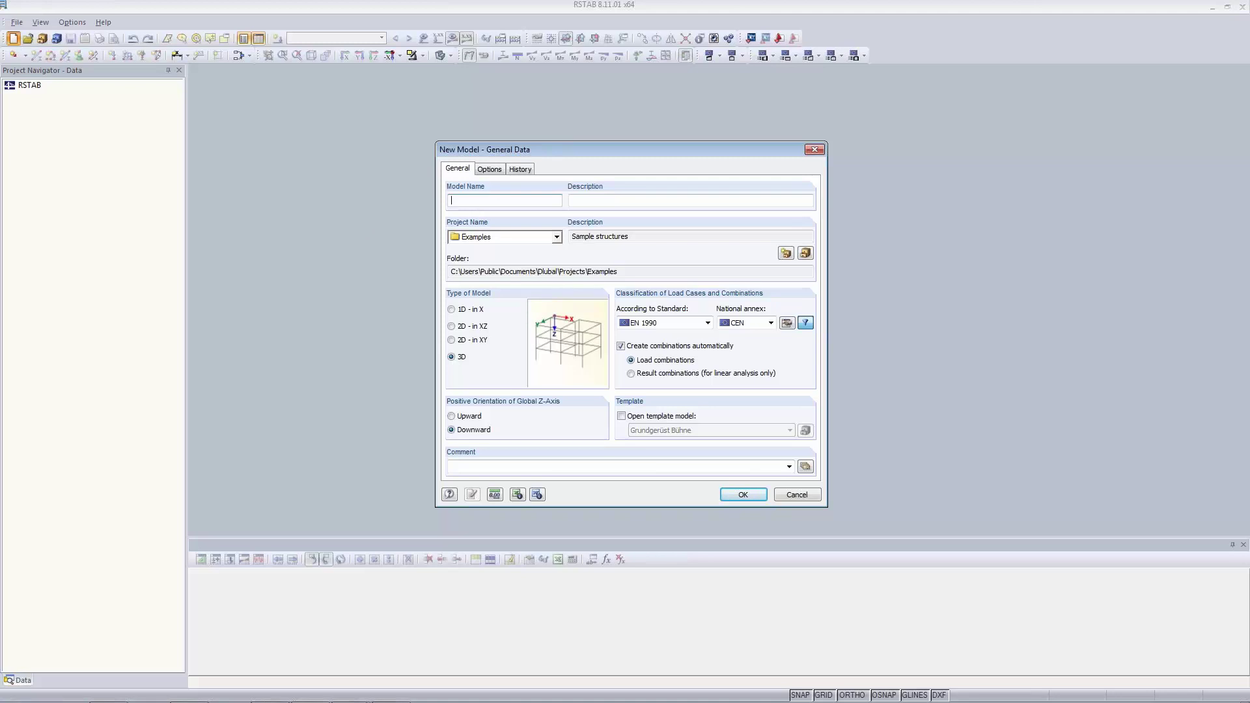
pyautogui.write('SteelPlatform')
pyautogui.click(753, 323)
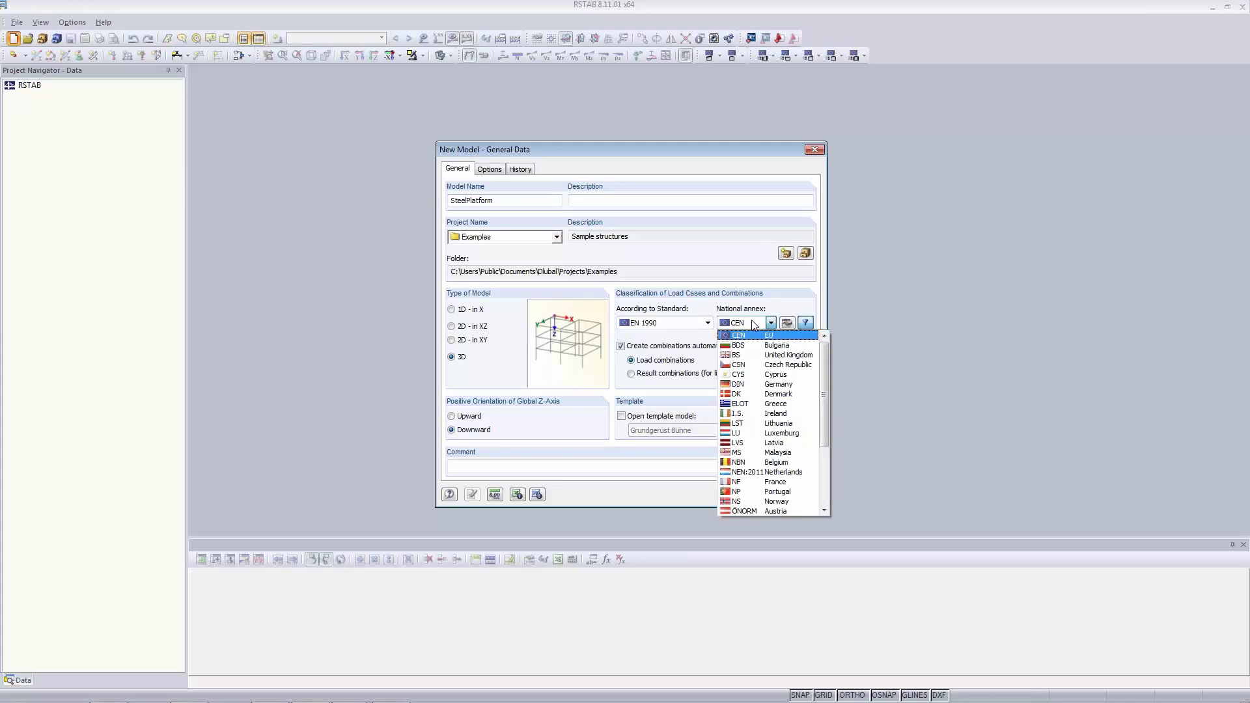
pyautogui.click(753, 324)
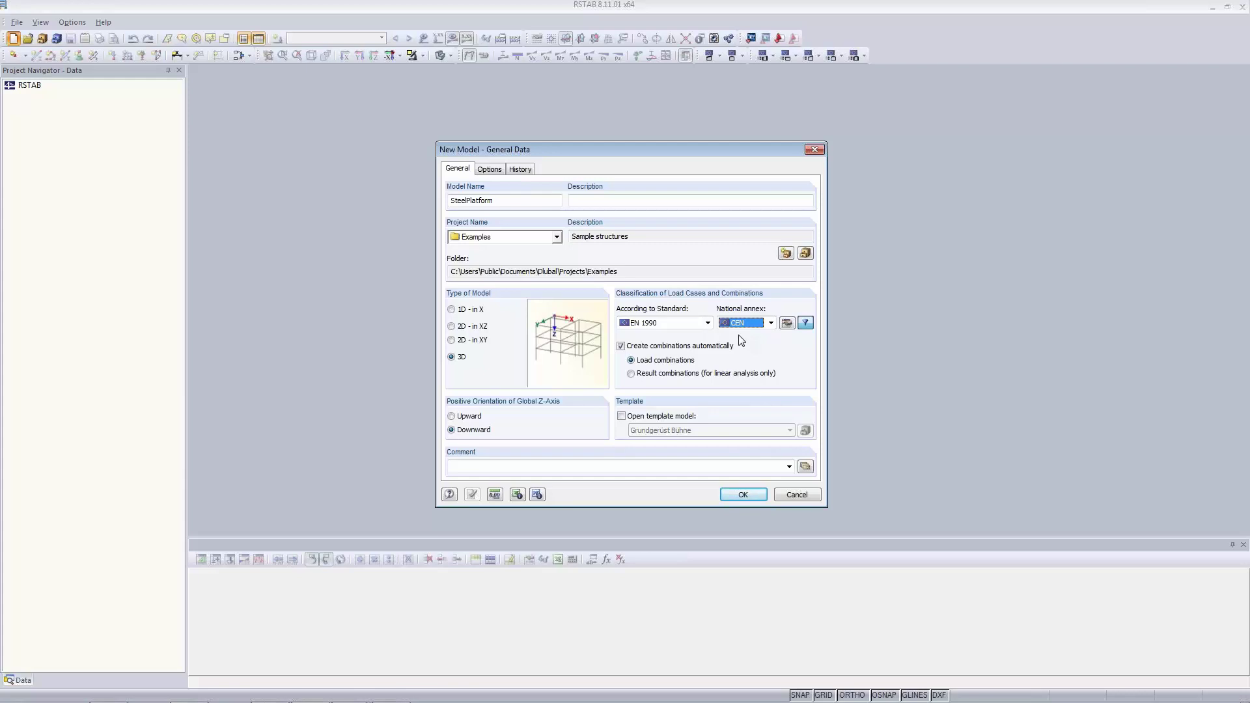
pyautogui.click(747, 498)
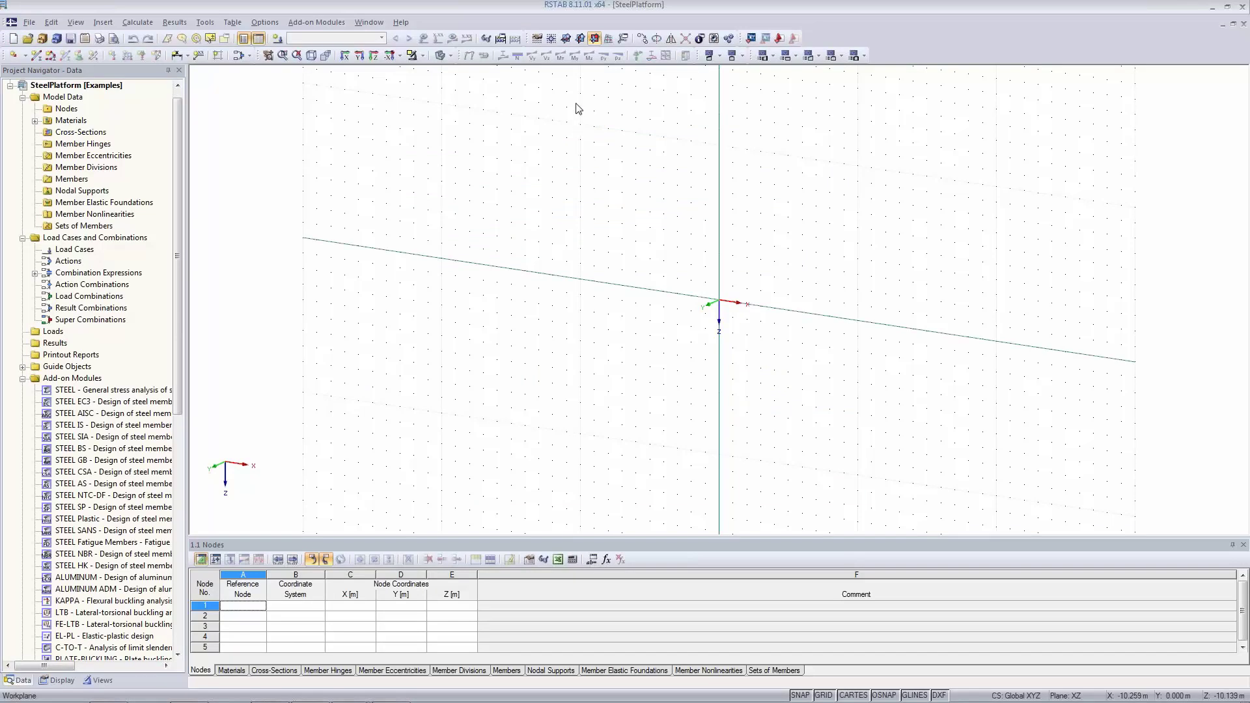
# Make the number of grid points on the XZ work plane adapt dynamically to the size of the model
pyautogui.moveTo(729, 322); pyautogui.dragTo(565, 405, button='middle')
pyautogui.moveTo(600, 691)
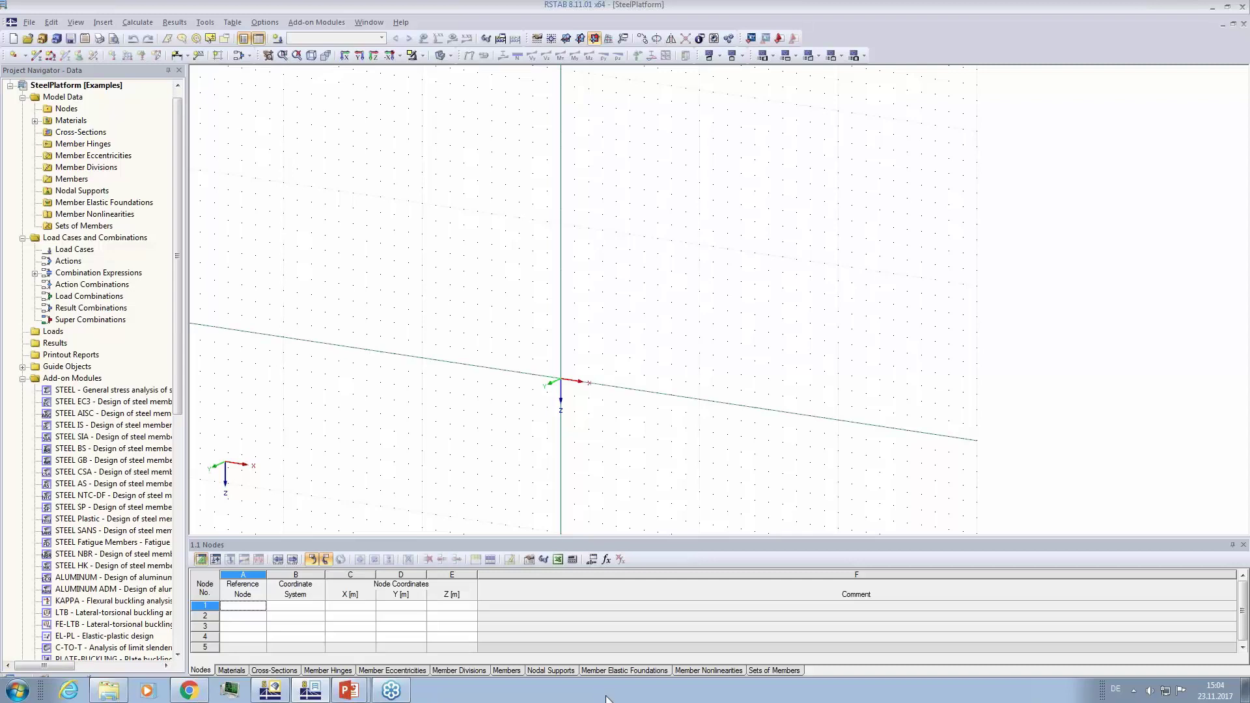
pyautogui.click(595, 39)
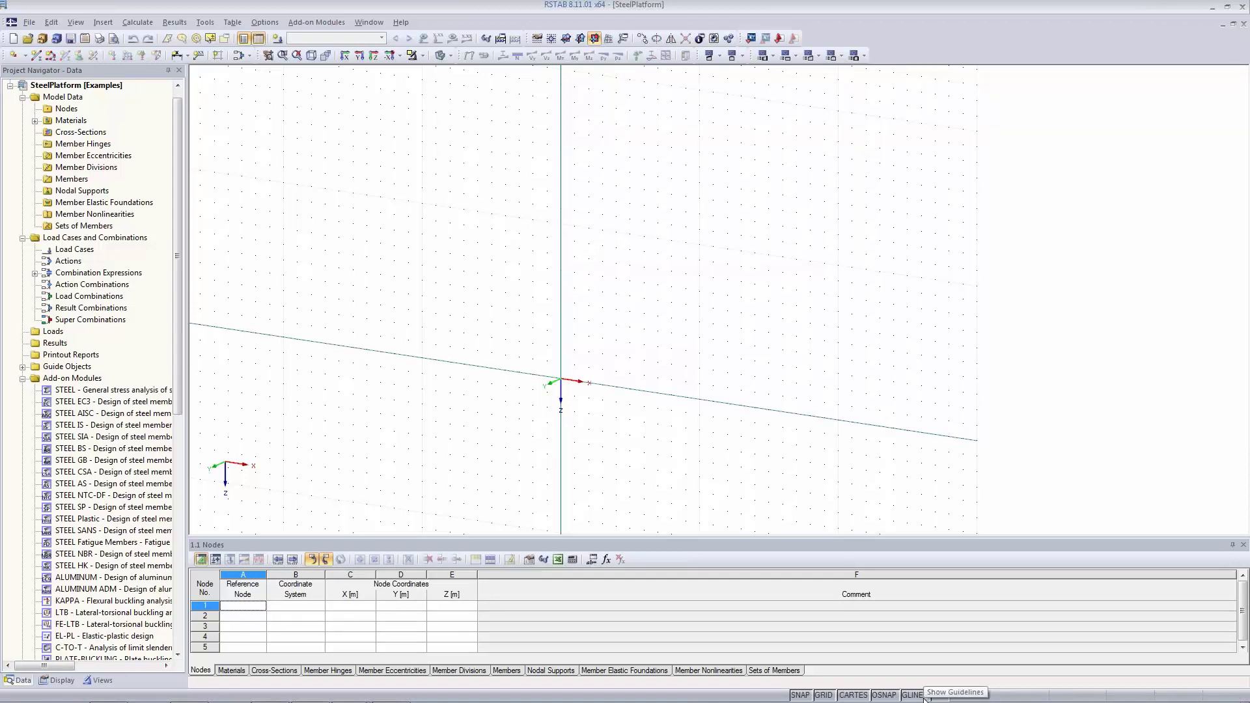
pyautogui.click(212, 24)
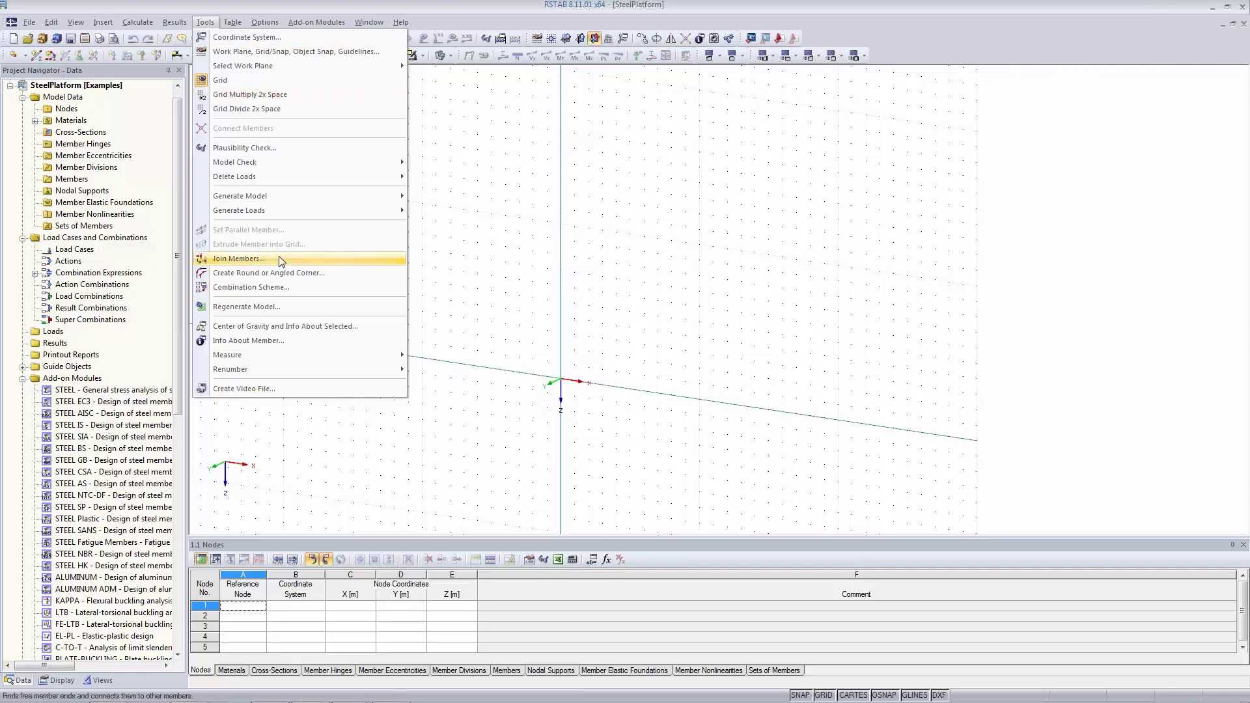
pyautogui.moveTo(277, 66)
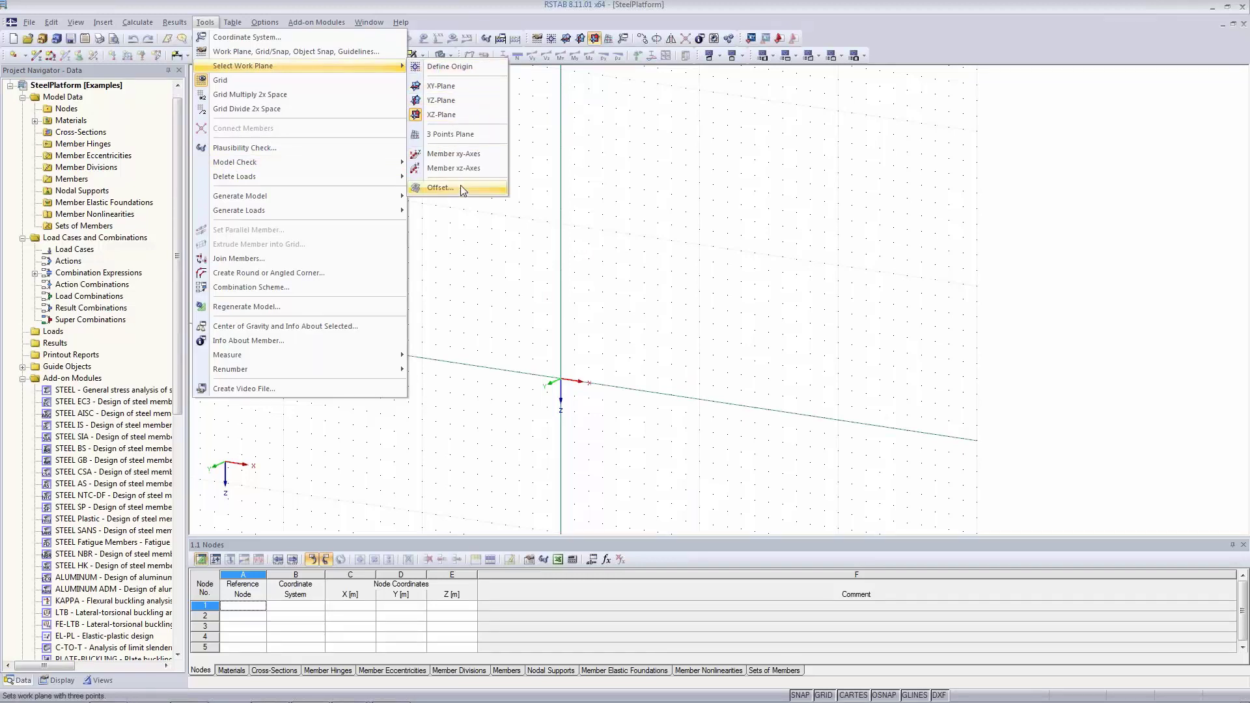
pyautogui.click(360, 52)
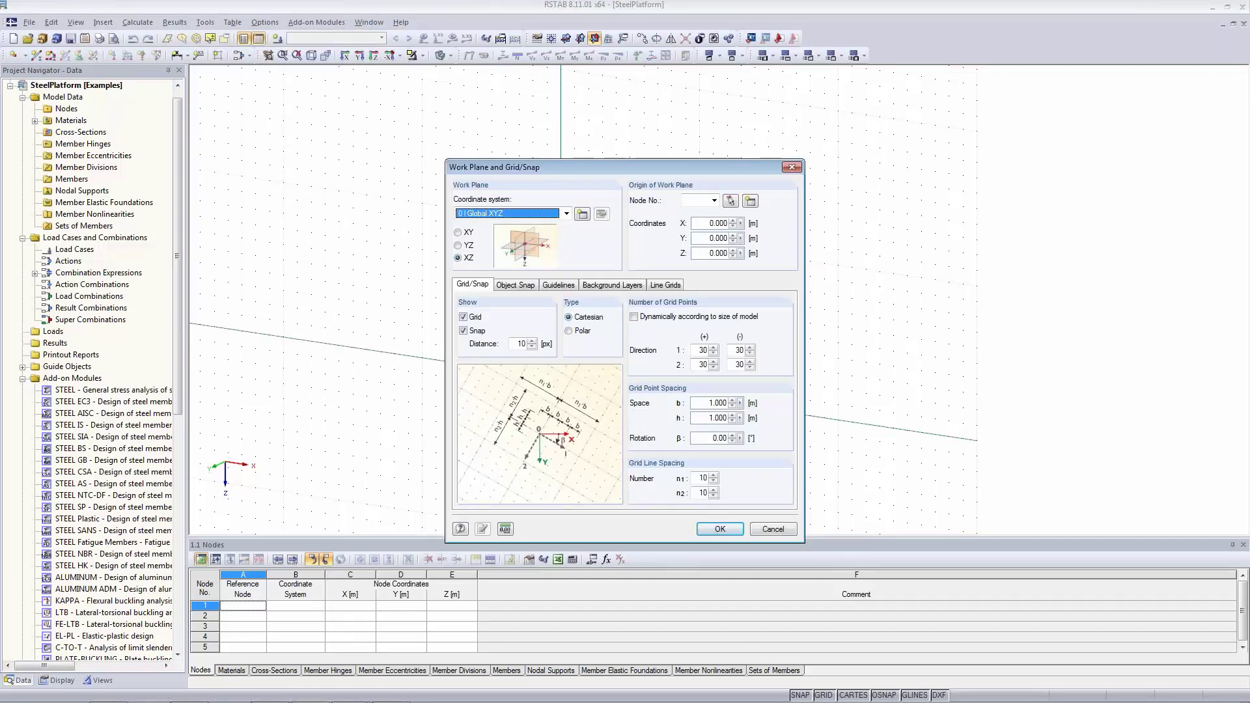
pyautogui.click(698, 420)
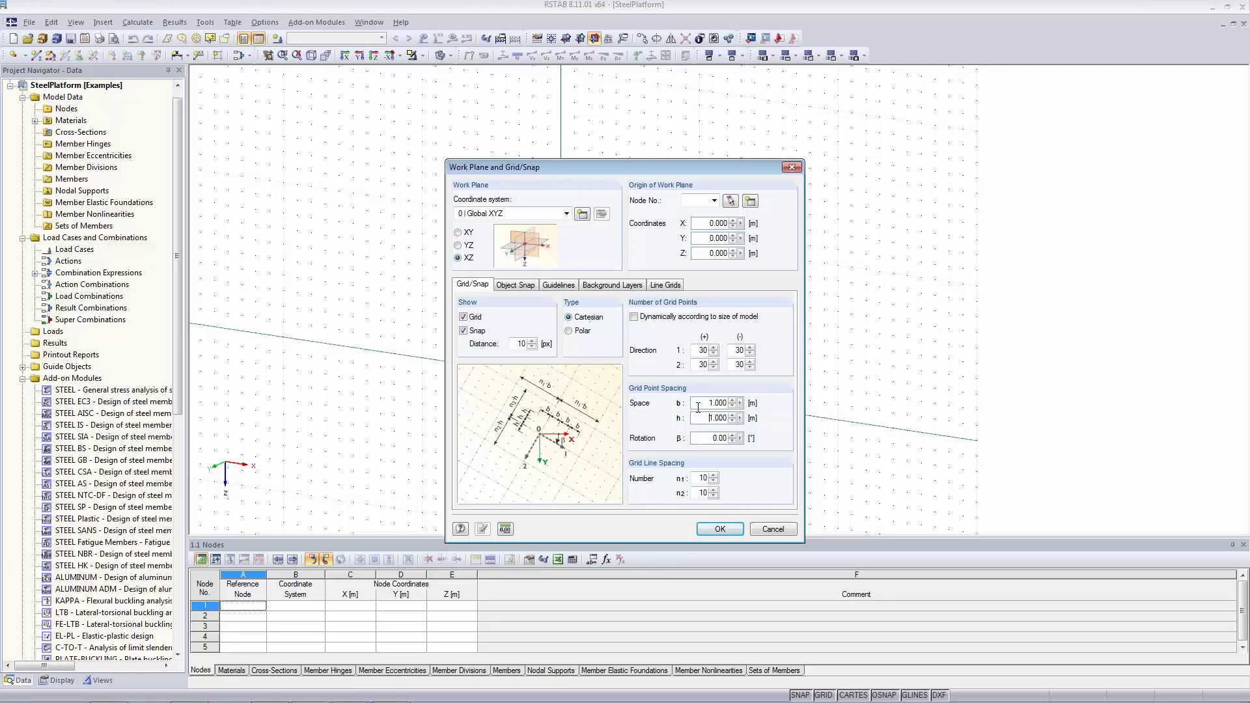
pyautogui.click(698, 404)
pyautogui.click(644, 319)
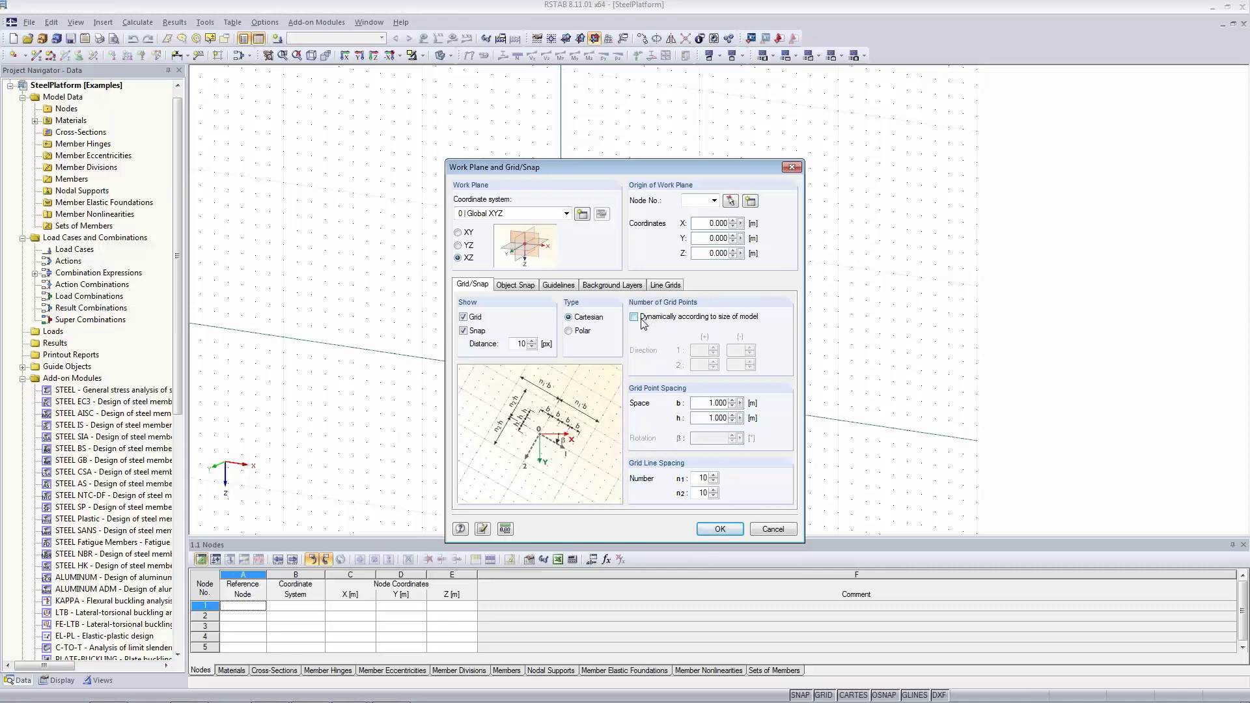
pyautogui.click(720, 530)
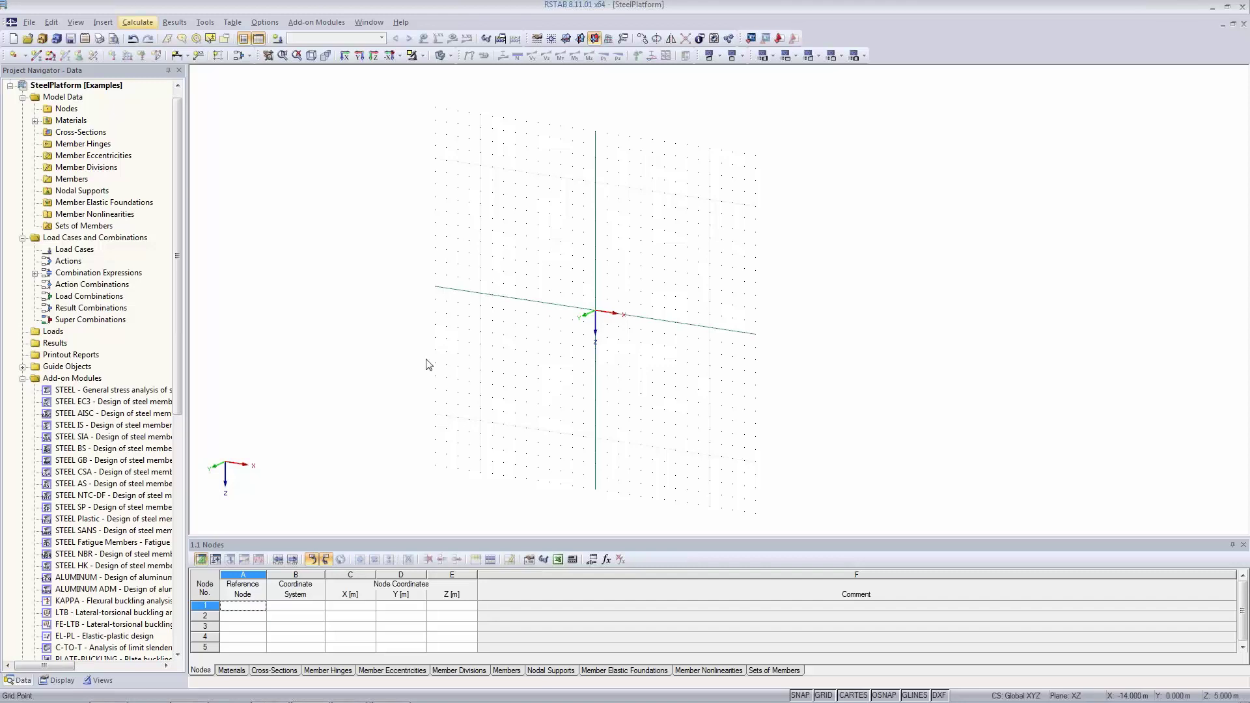
# Start a new beam member and choose the rolled I-section IPE 220 from the EN standard group as its new cross-section
pyautogui.click(51, 56)
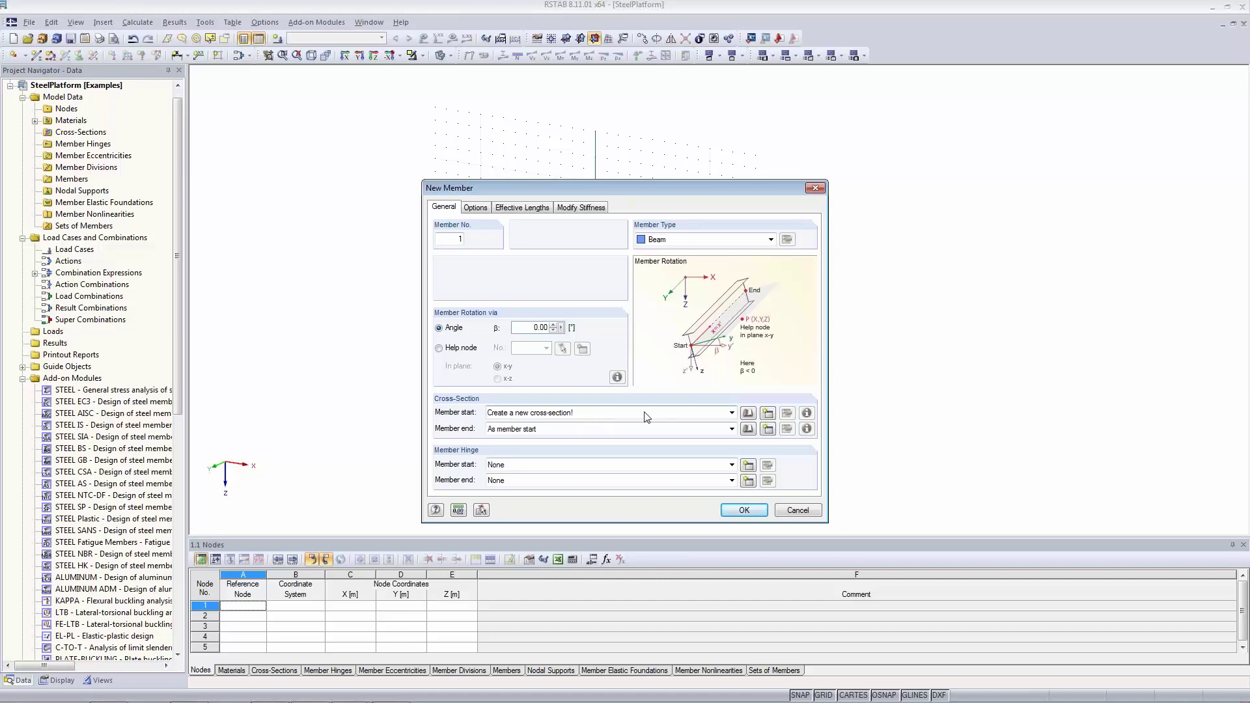
pyautogui.click(767, 414)
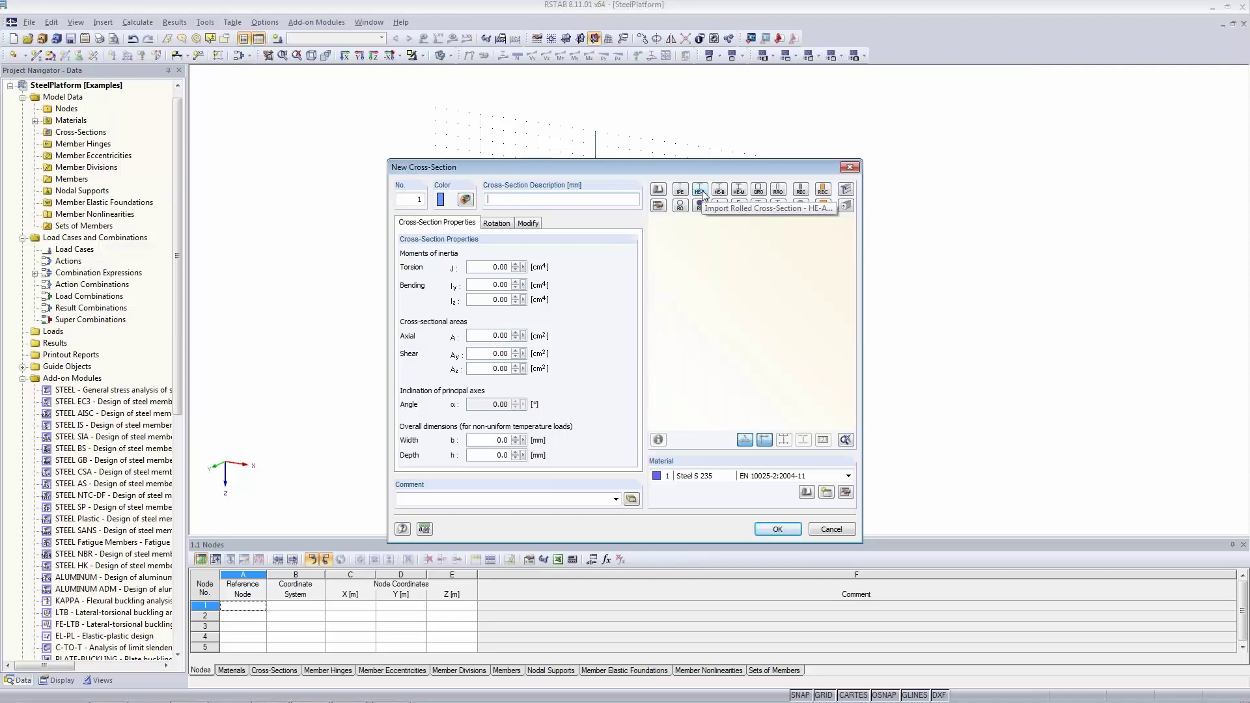
pyautogui.click(658, 189)
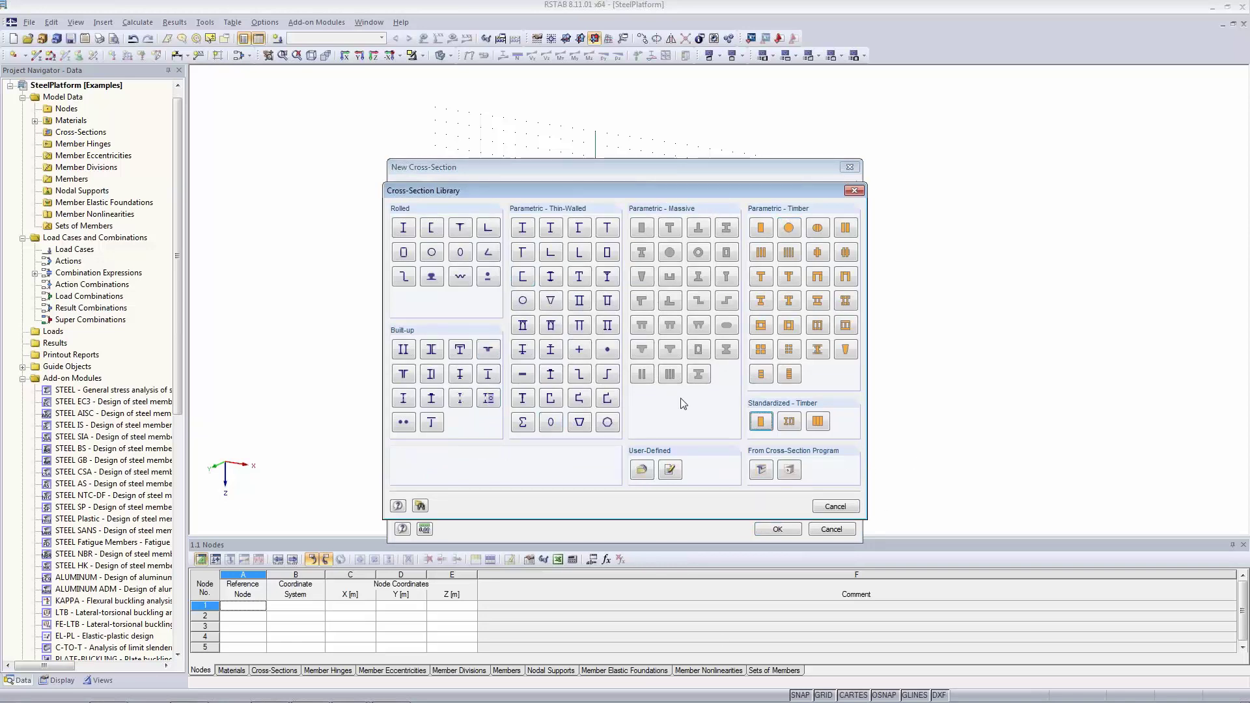
pyautogui.click(403, 228)
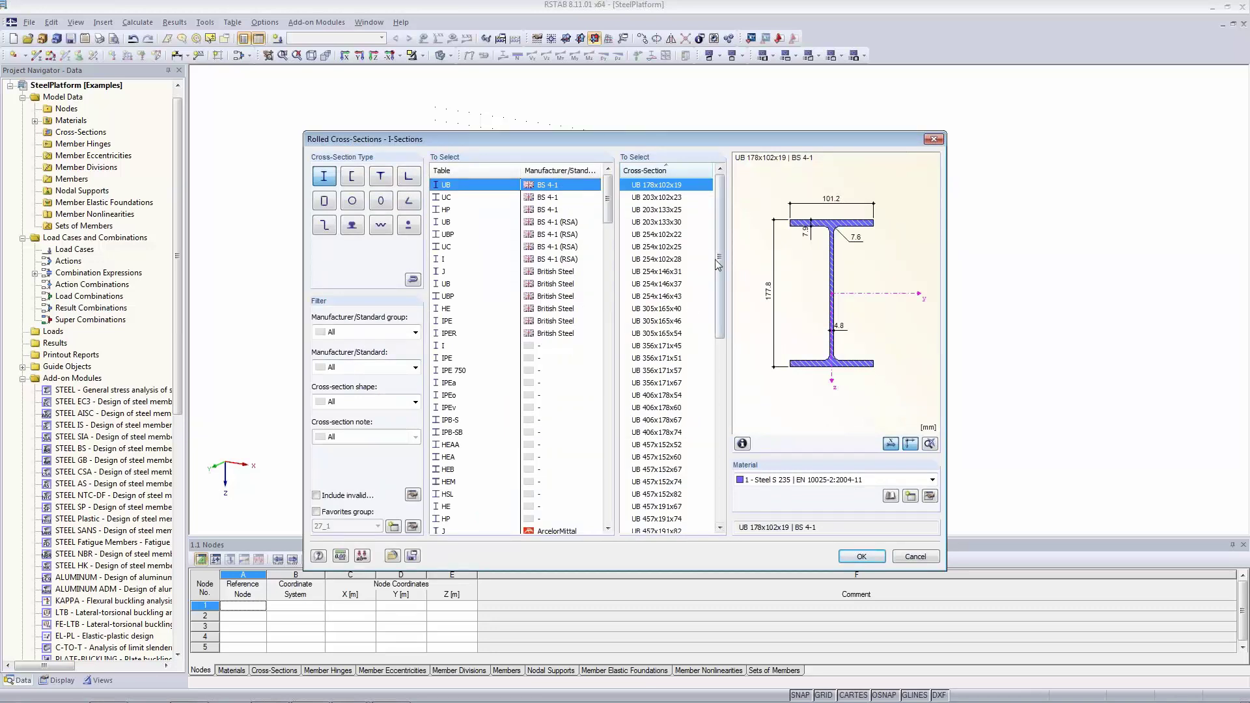
pyautogui.moveTo(720, 261); pyautogui.dragTo(721, 215)
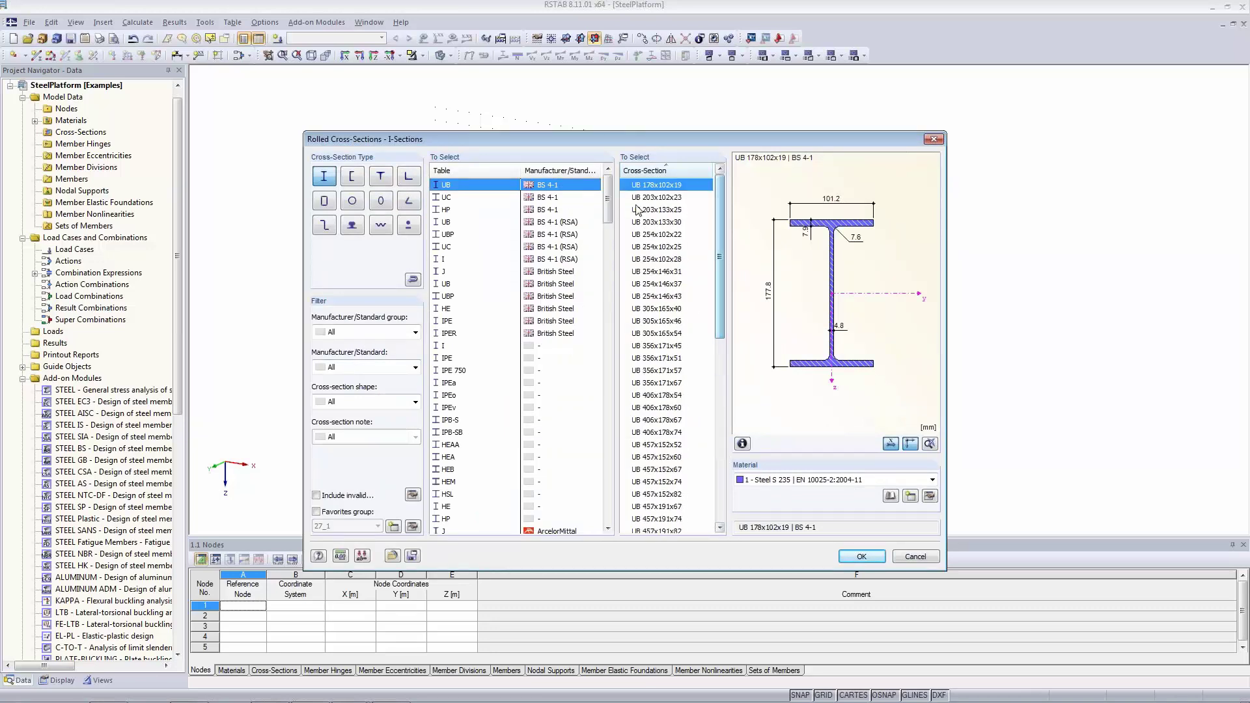
pyautogui.moveTo(607, 199)
pyautogui.mouseDown()
pyautogui.moveTo(609, 338)
pyautogui.moveTo(608, 207)
pyautogui.mouseUp()
pyautogui.click(373, 333)
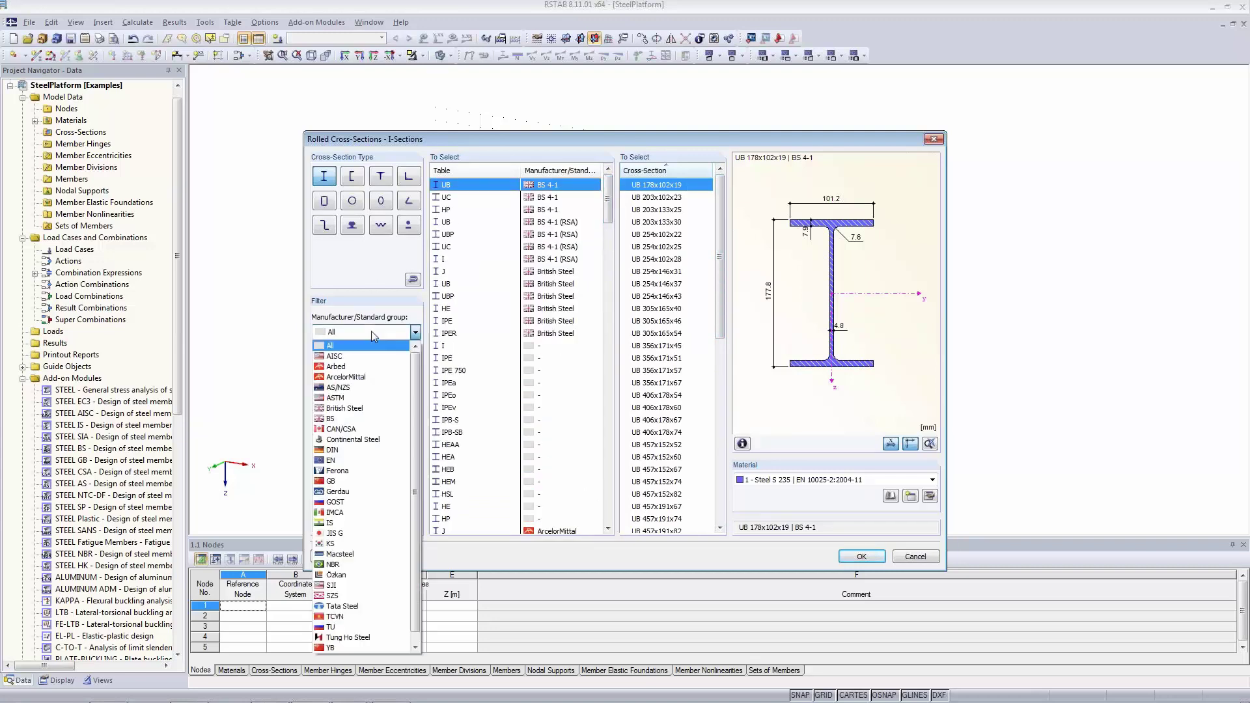
pyautogui.click(340, 462)
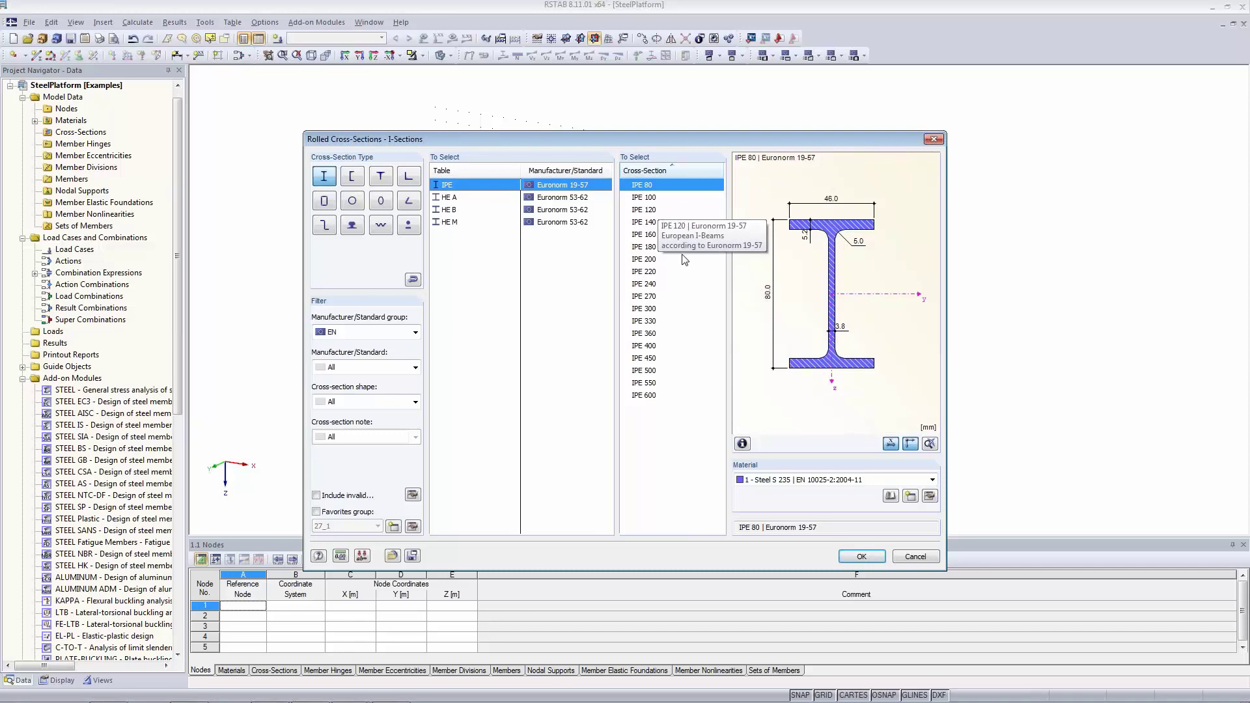
pyautogui.click(653, 272)
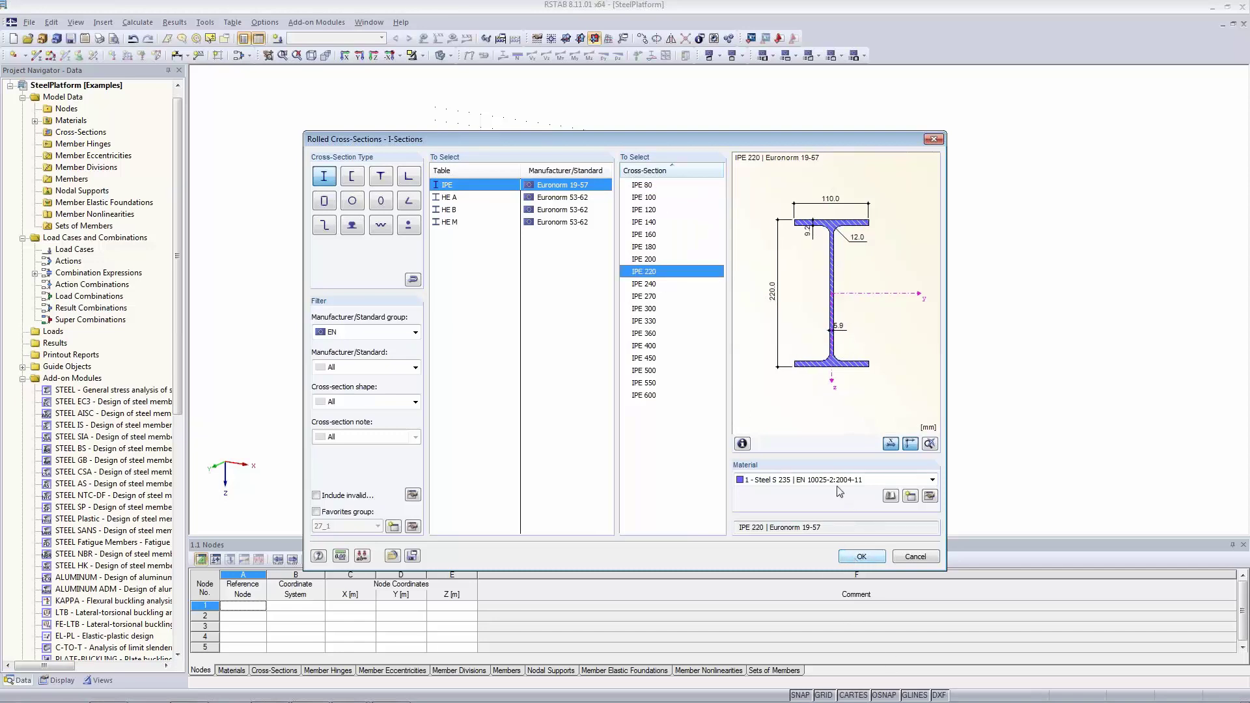
# Review the section's Steel S 235 material properties and the material library's category and standard group filters, keeping Steel S 235
pyautogui.click(789, 481)
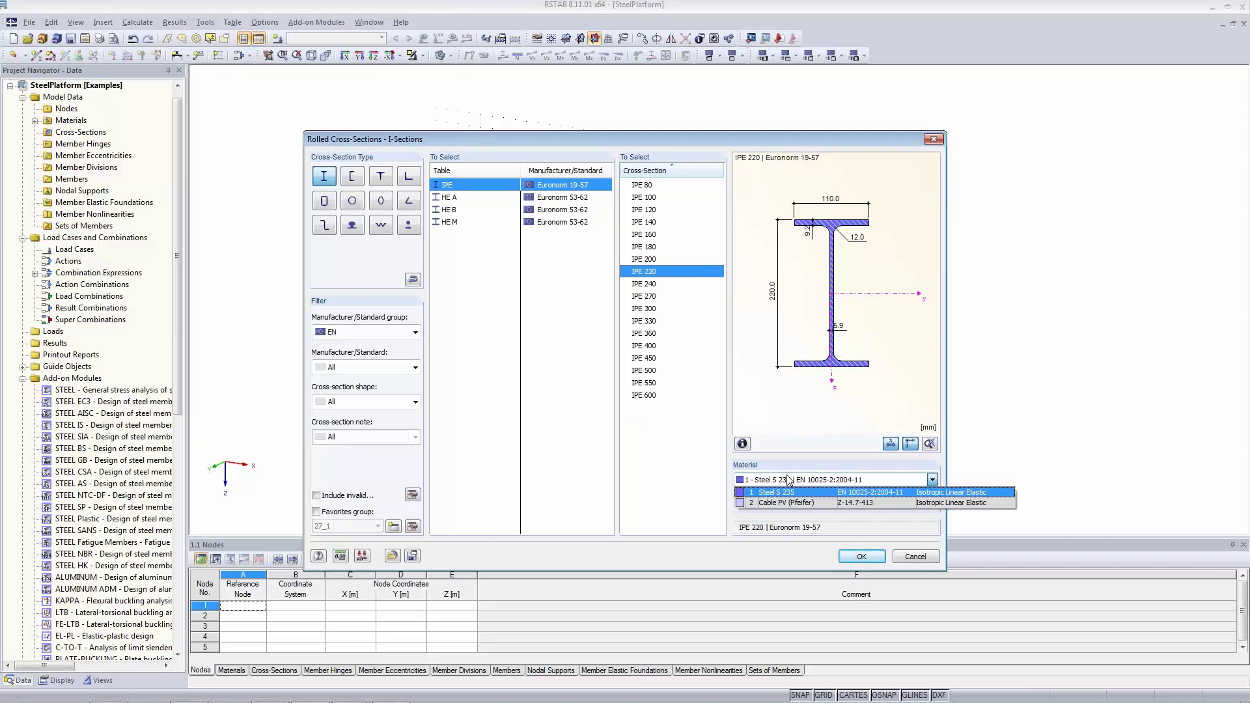
pyautogui.click(790, 480)
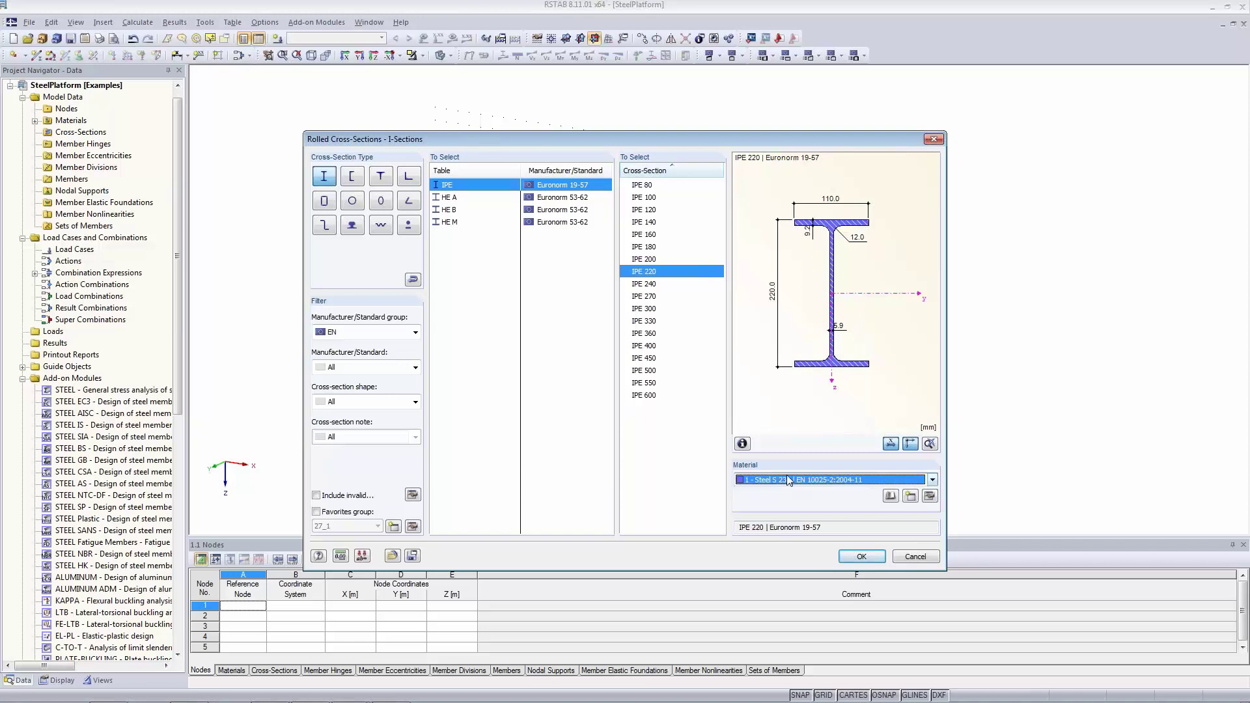
pyautogui.click(930, 496)
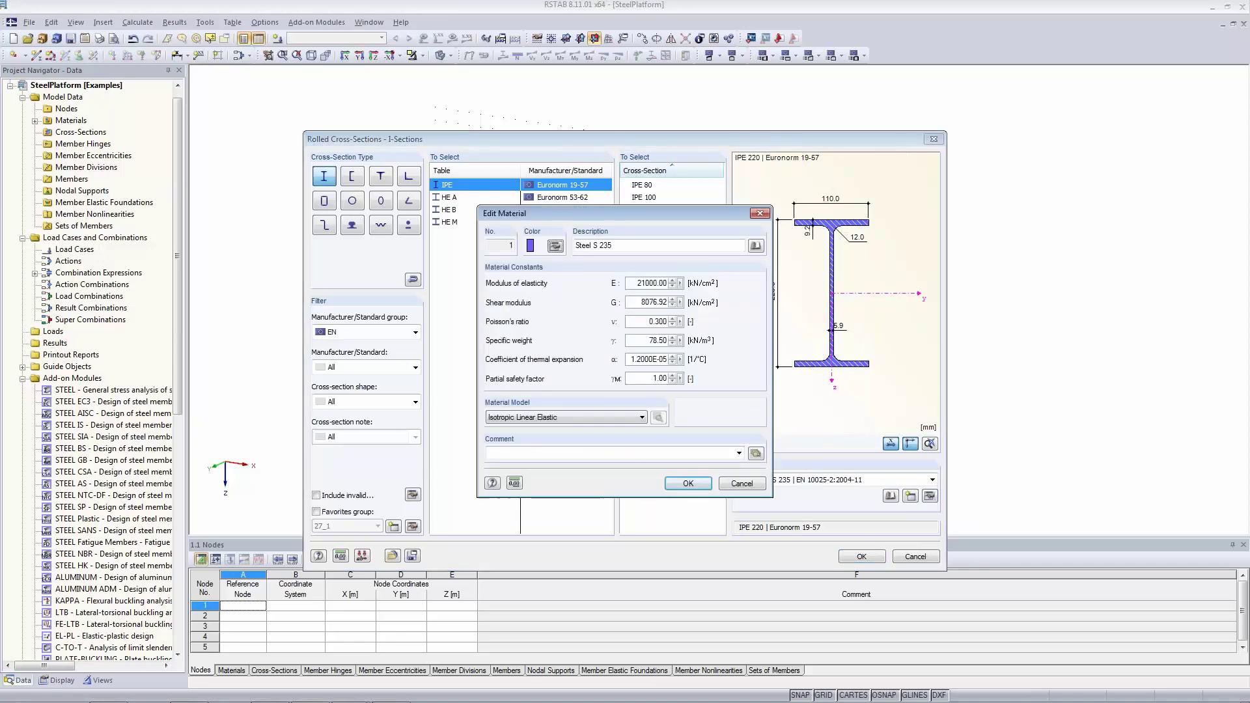
pyautogui.click(756, 245)
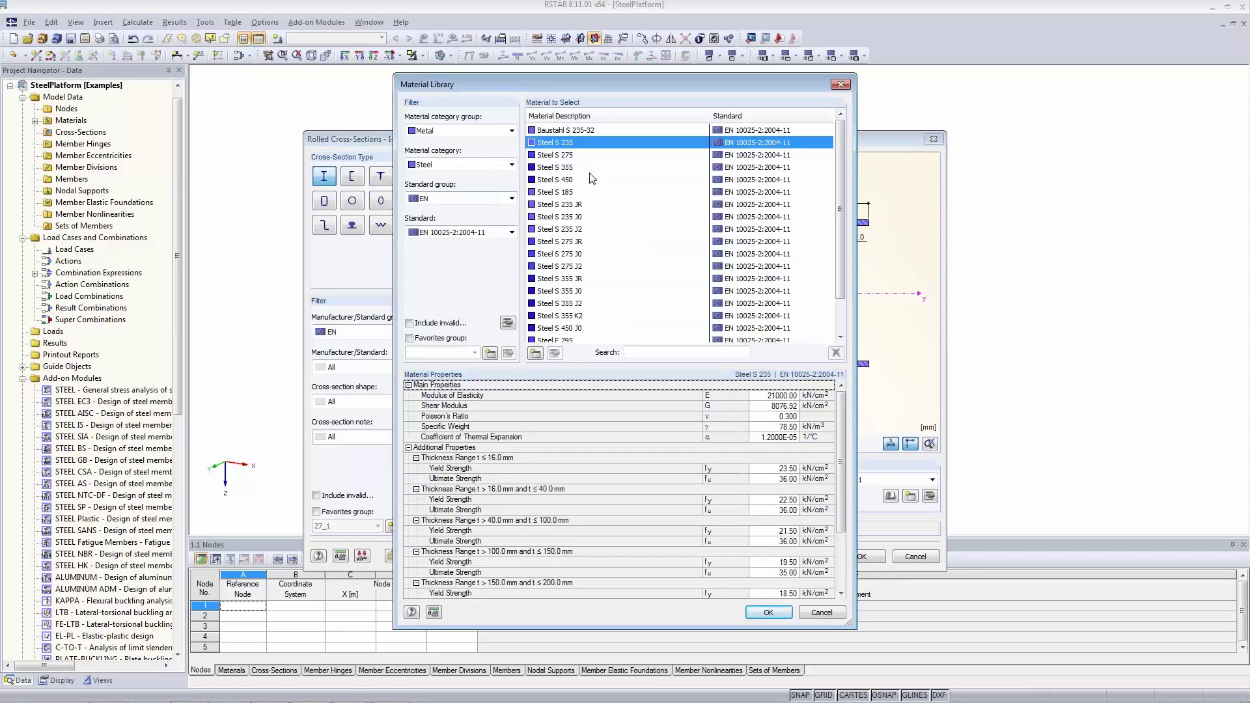
pyautogui.scroll(-1, 593, 182)
pyautogui.scroll(1, 849, 222)
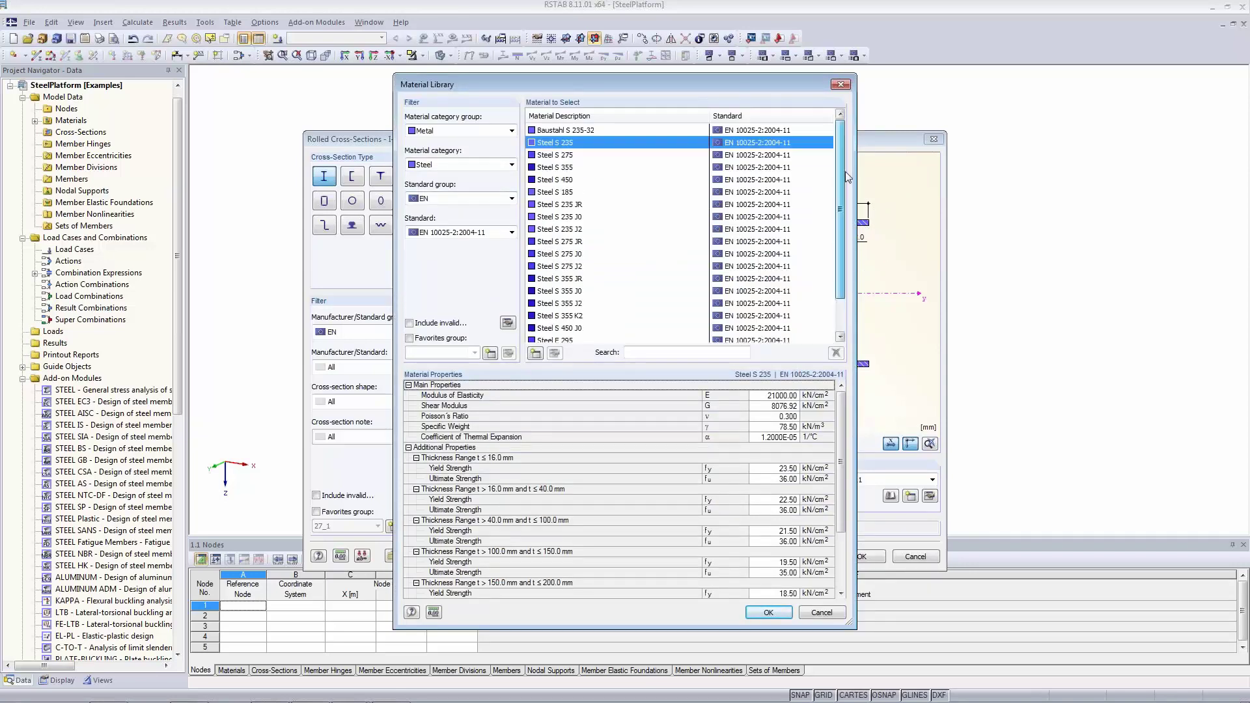
pyautogui.click(465, 133)
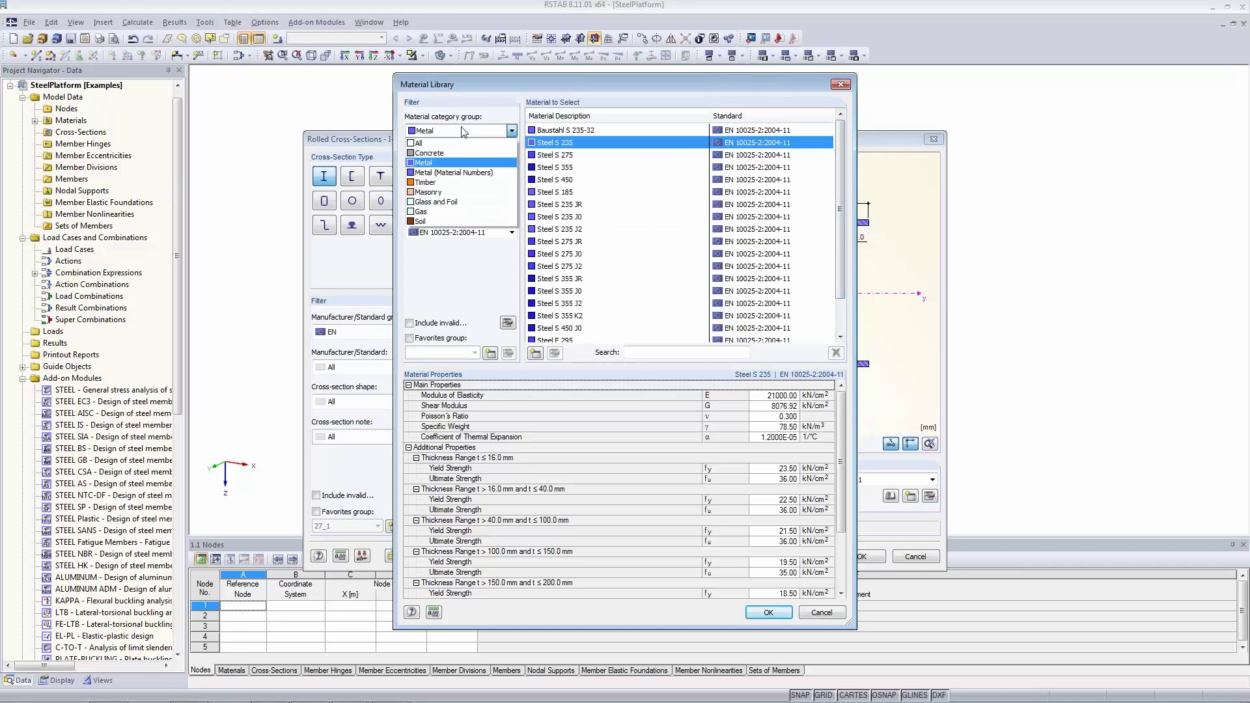
pyautogui.click(455, 162)
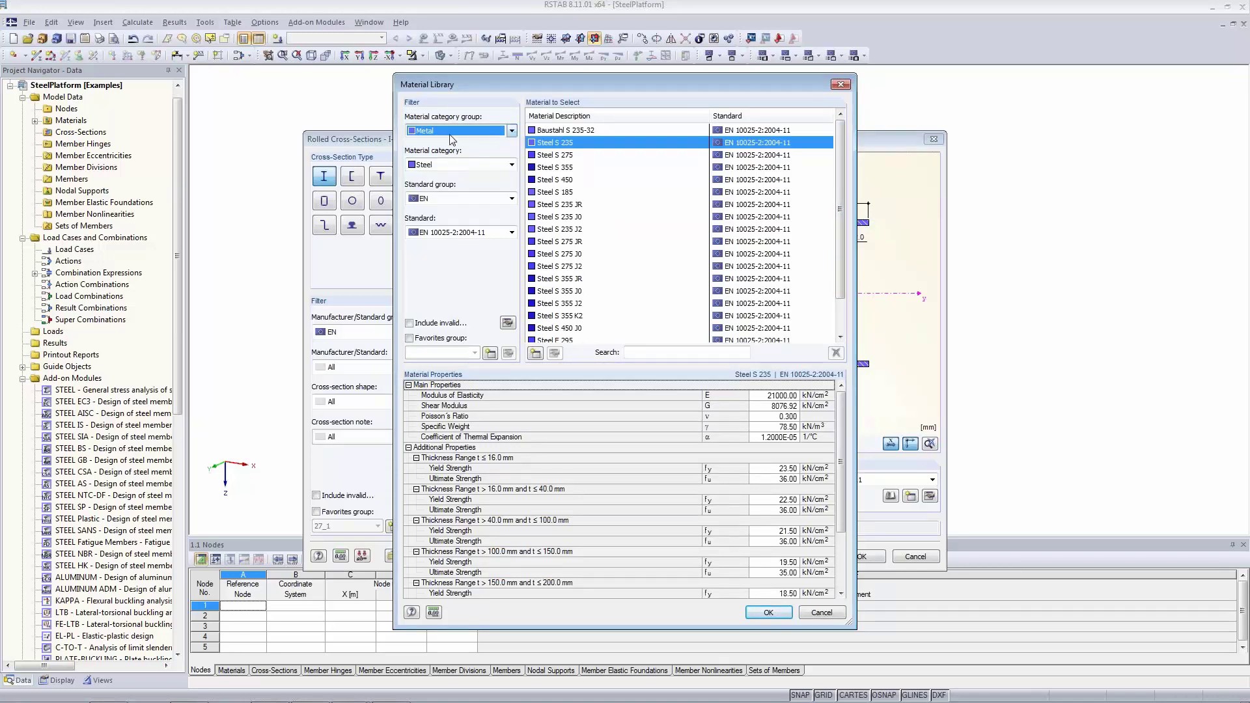
pyautogui.click(447, 199)
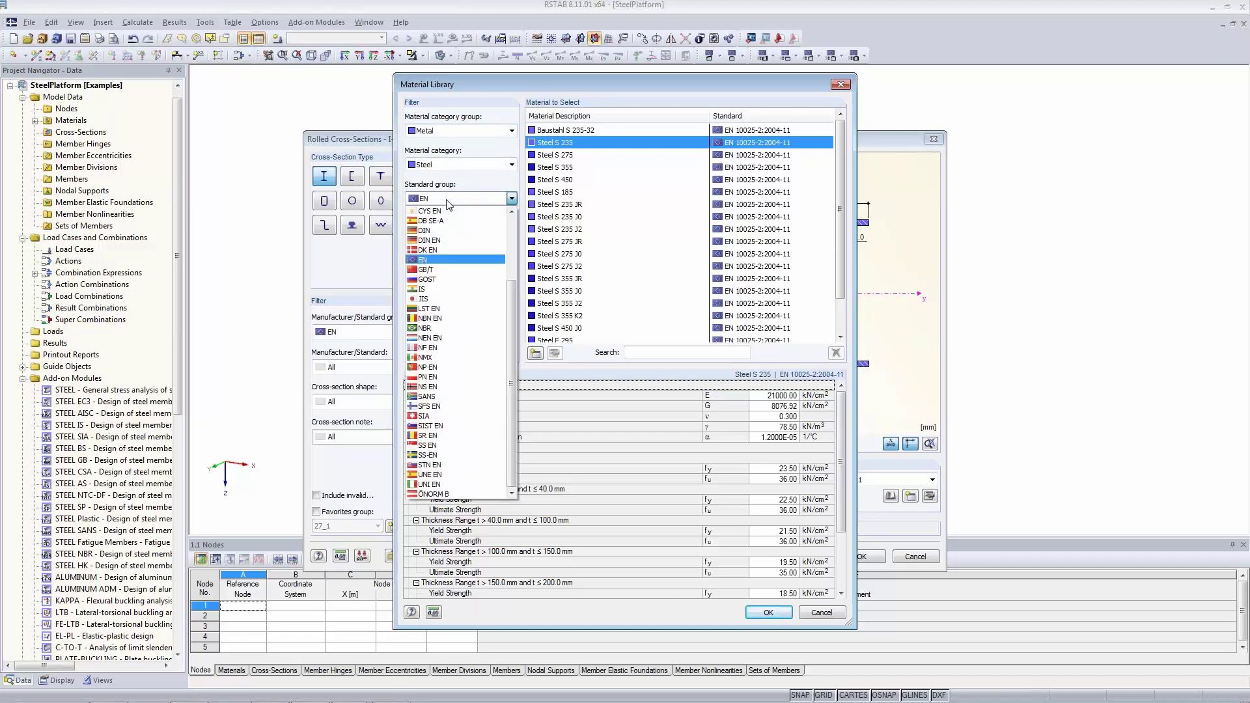
pyautogui.click(448, 200)
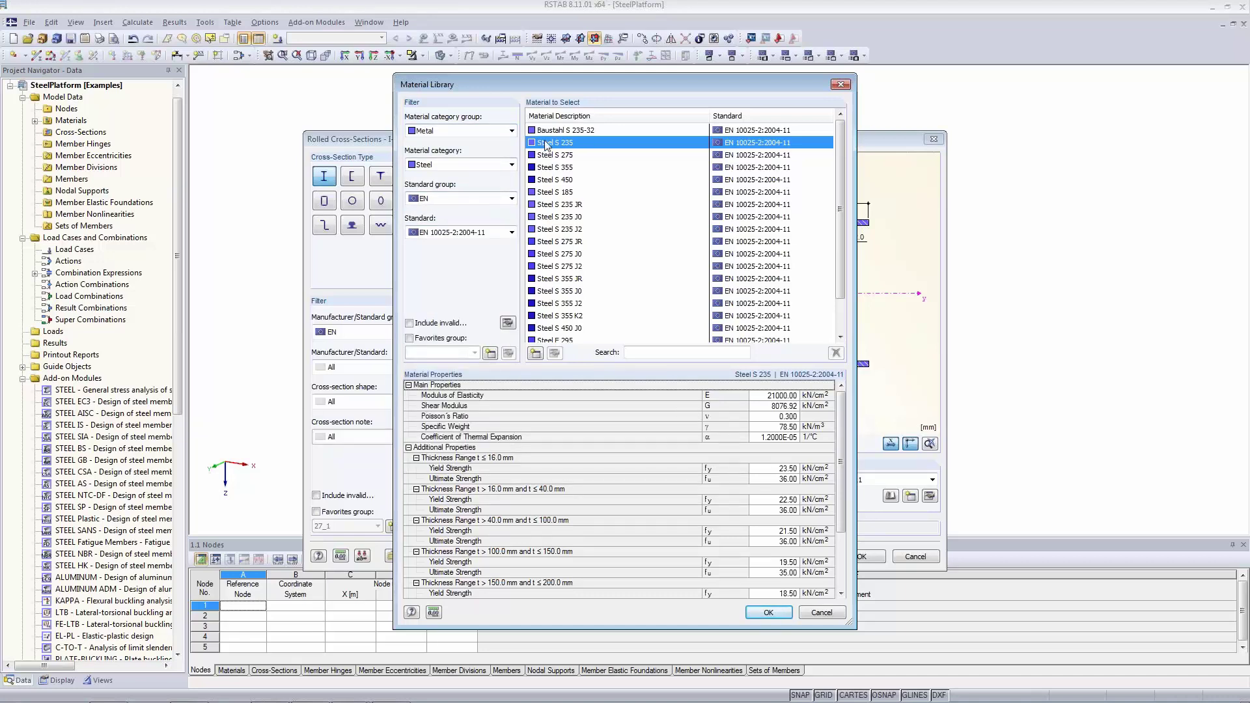
pyautogui.click(769, 613)
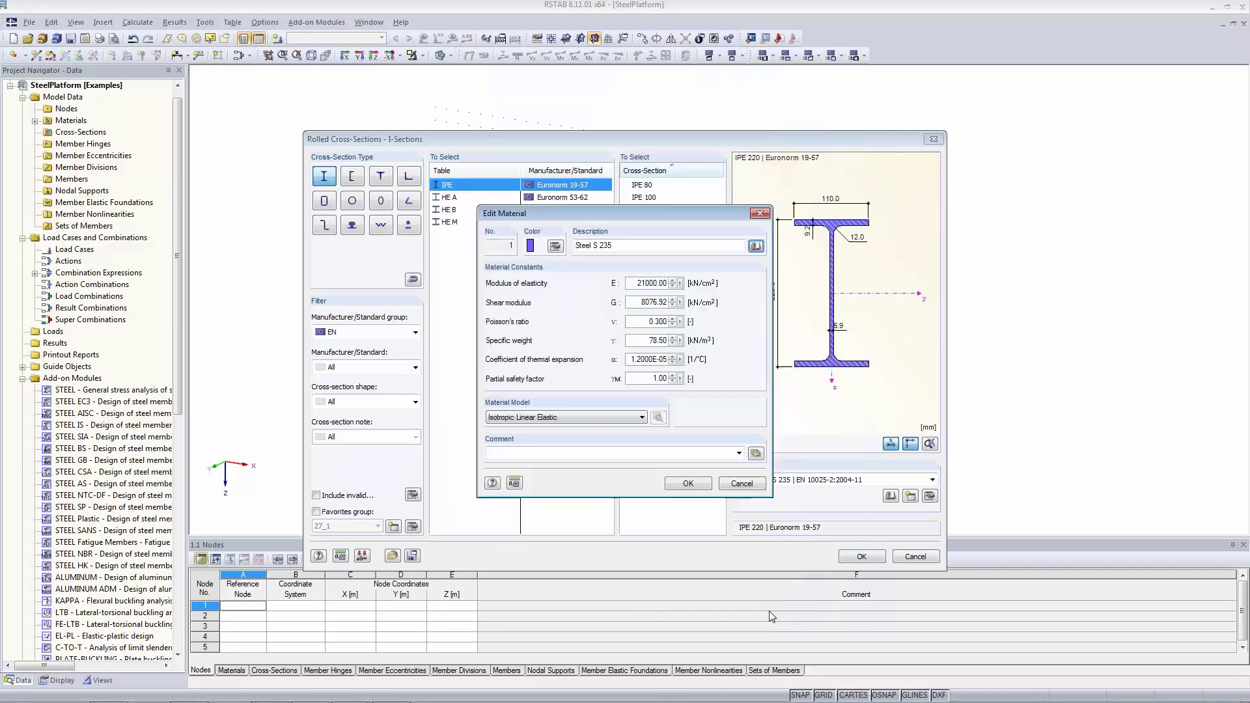
pyautogui.click(686, 484)
# Accept the IPE 220 section in Steel S 235 for the new beam member and begin its graphical placement
pyautogui.click(860, 556)
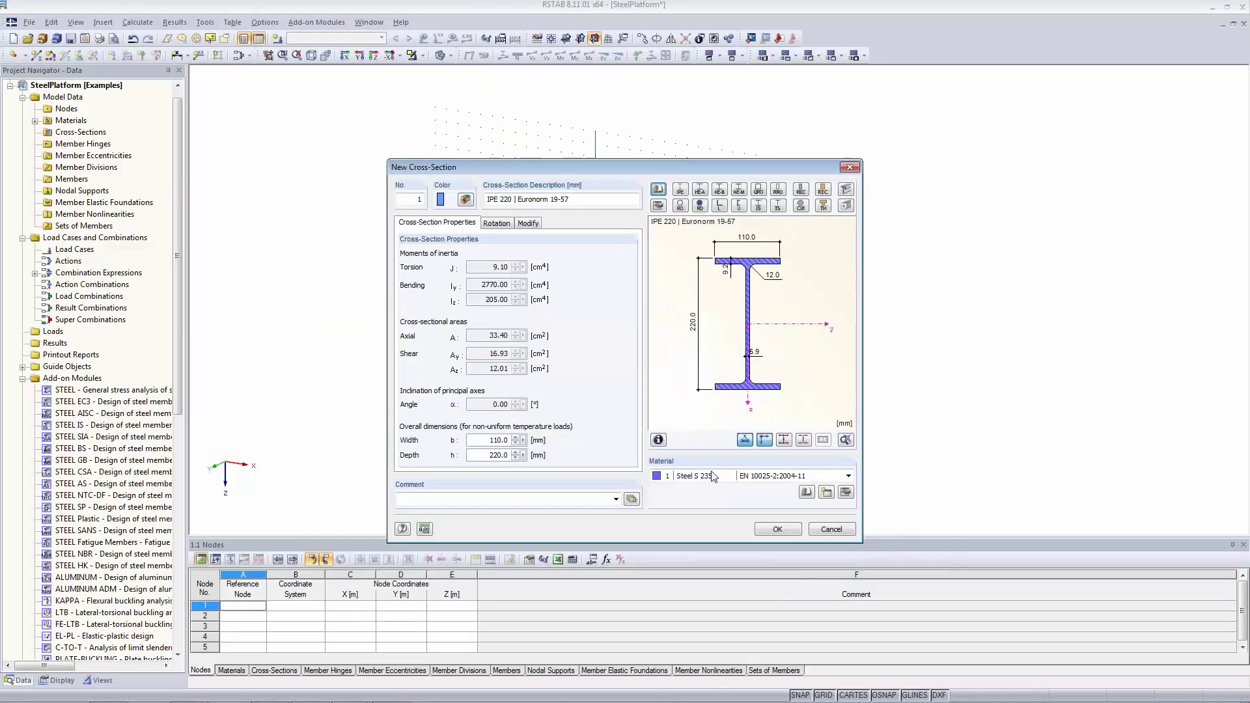
pyautogui.click(778, 528)
pyautogui.click(750, 510)
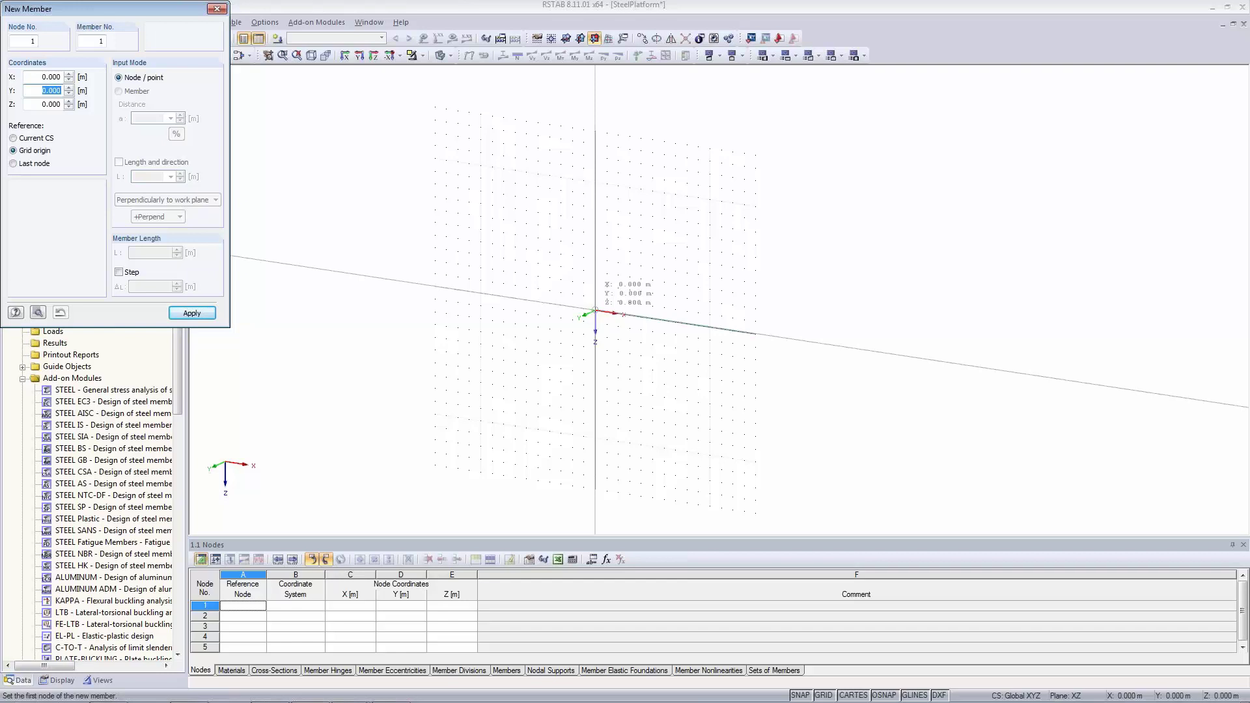
# Place the first column as a 3 m vertical member from the grid origin to Z = -3.000 m
pyautogui.press('Return')
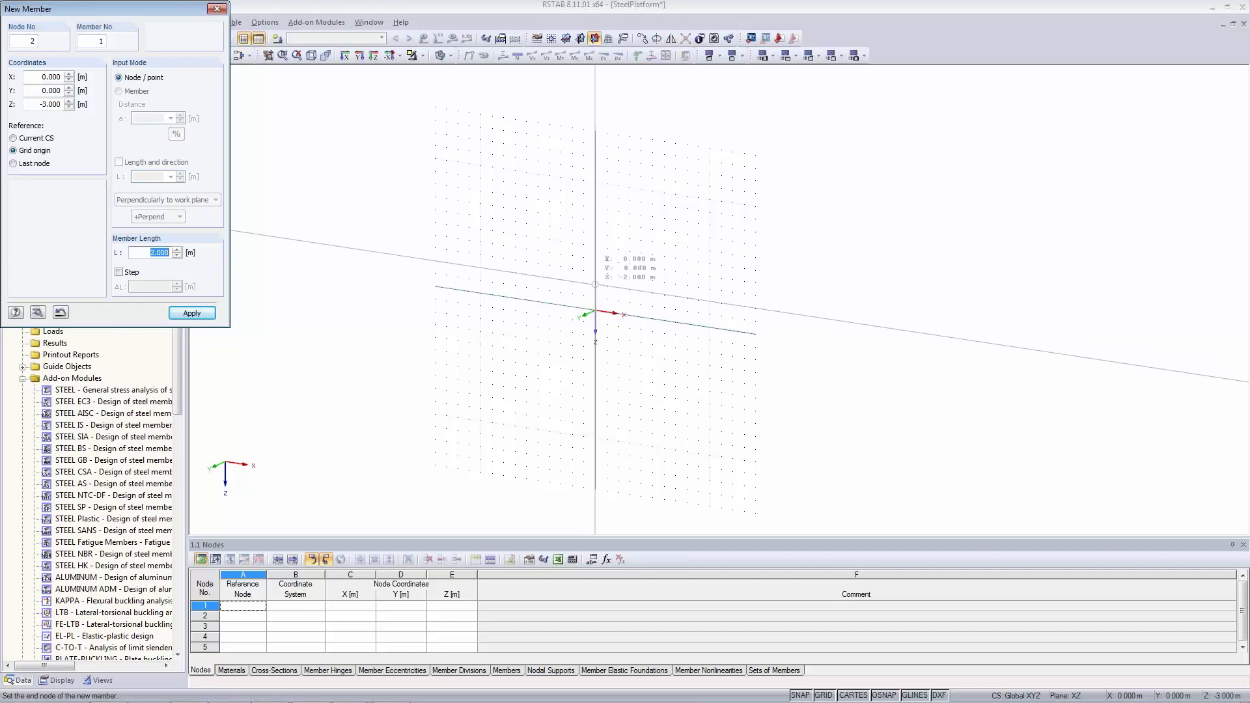
pyautogui.press('Up')
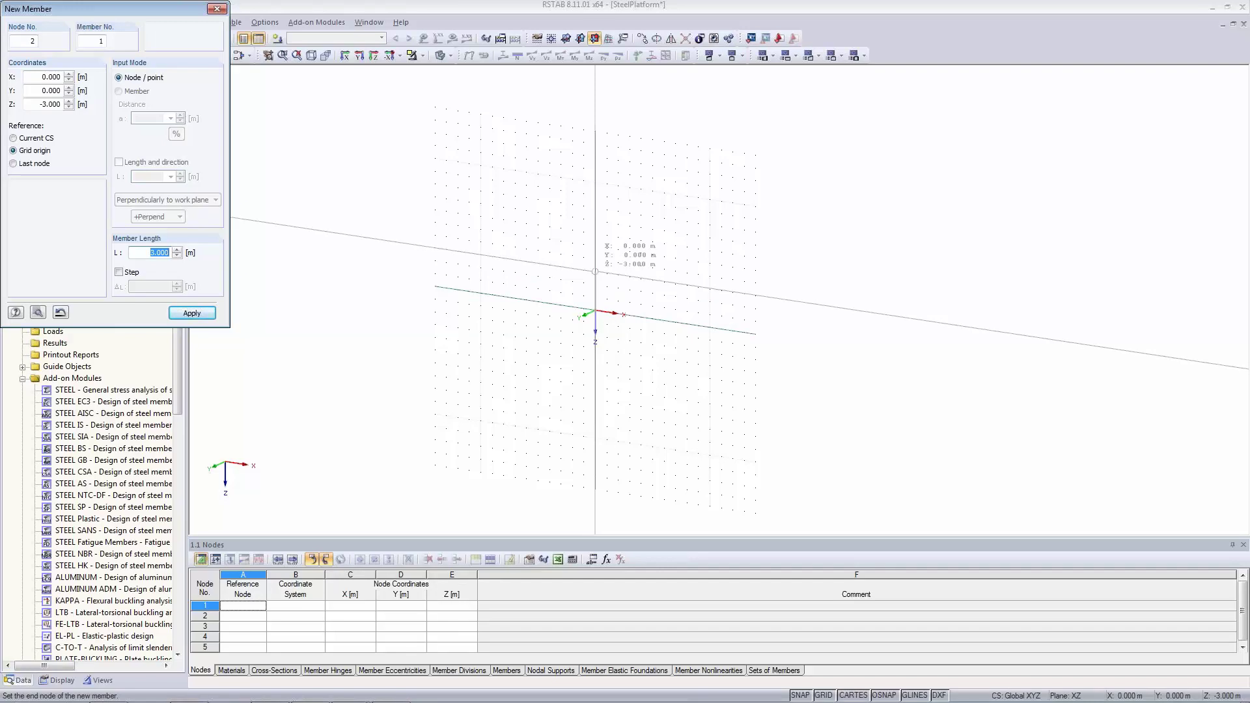
pyautogui.press('Return')
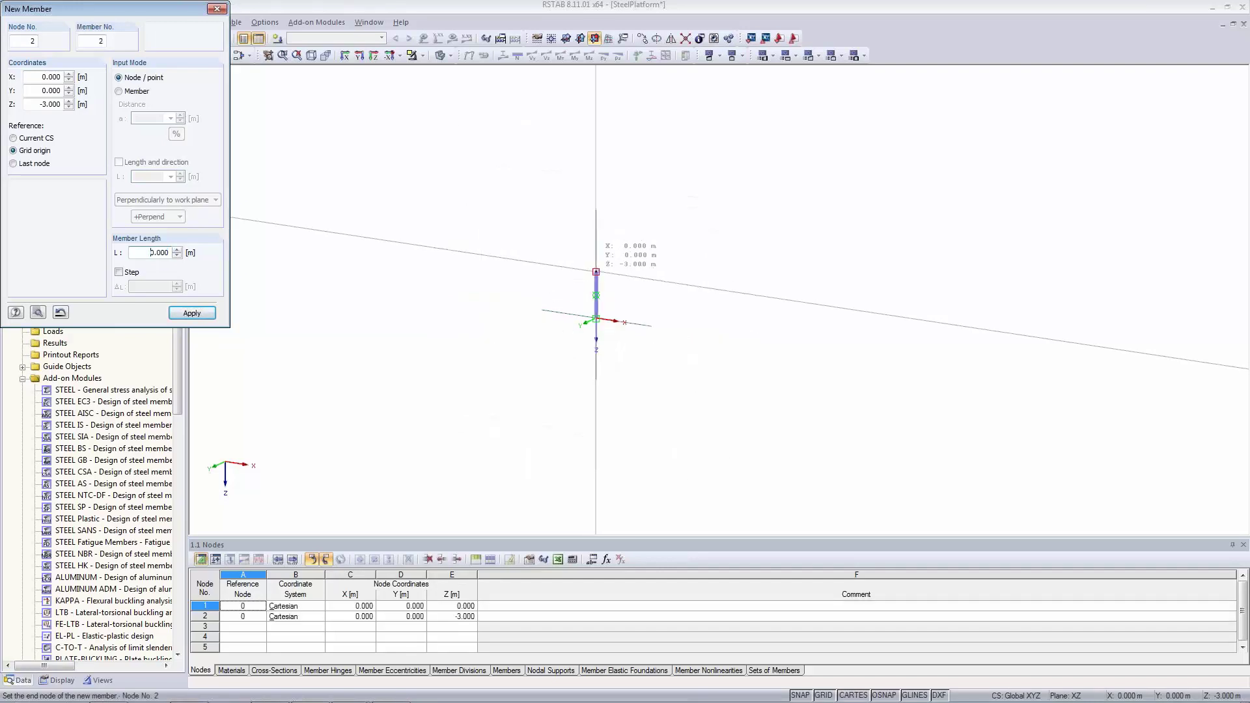
# Complete the portal frame with a 4 m horizontal beam from the column's upper end and a second 3 m column down to X 4.000, Z 0.000
pyautogui.scroll(4, 596, 272)
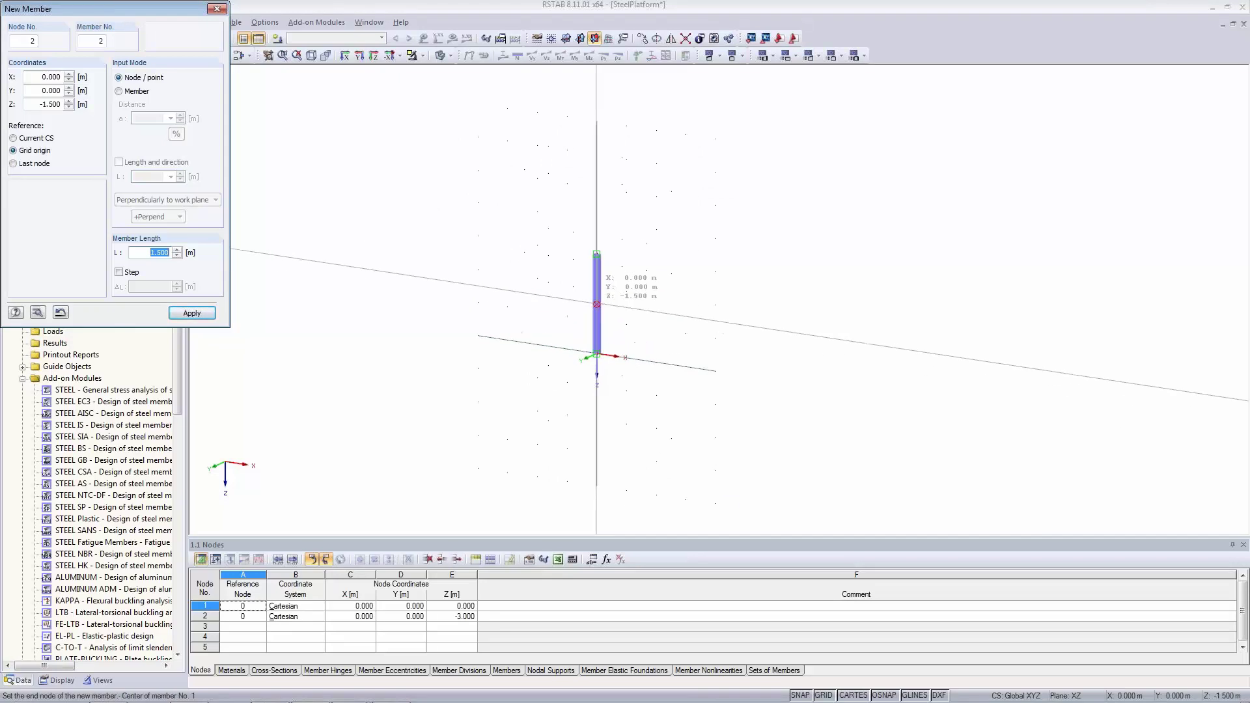
pyautogui.scroll(5, 606, 289)
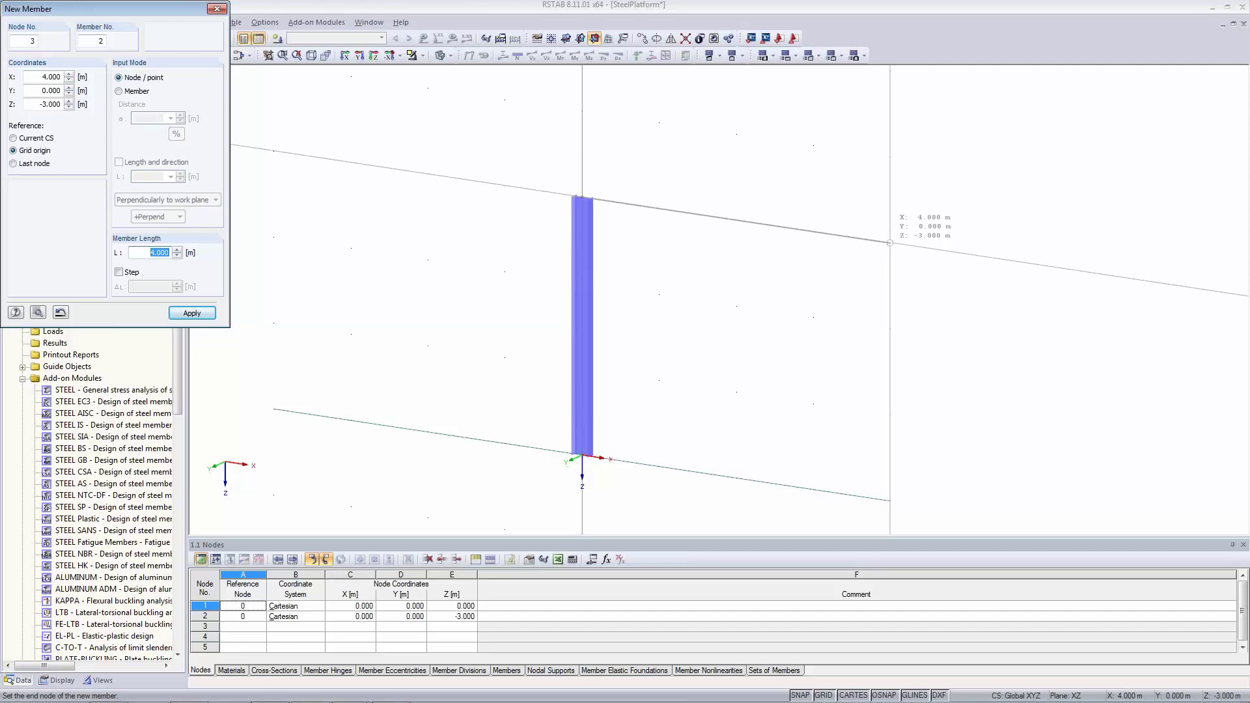
pyautogui.click(890, 243)
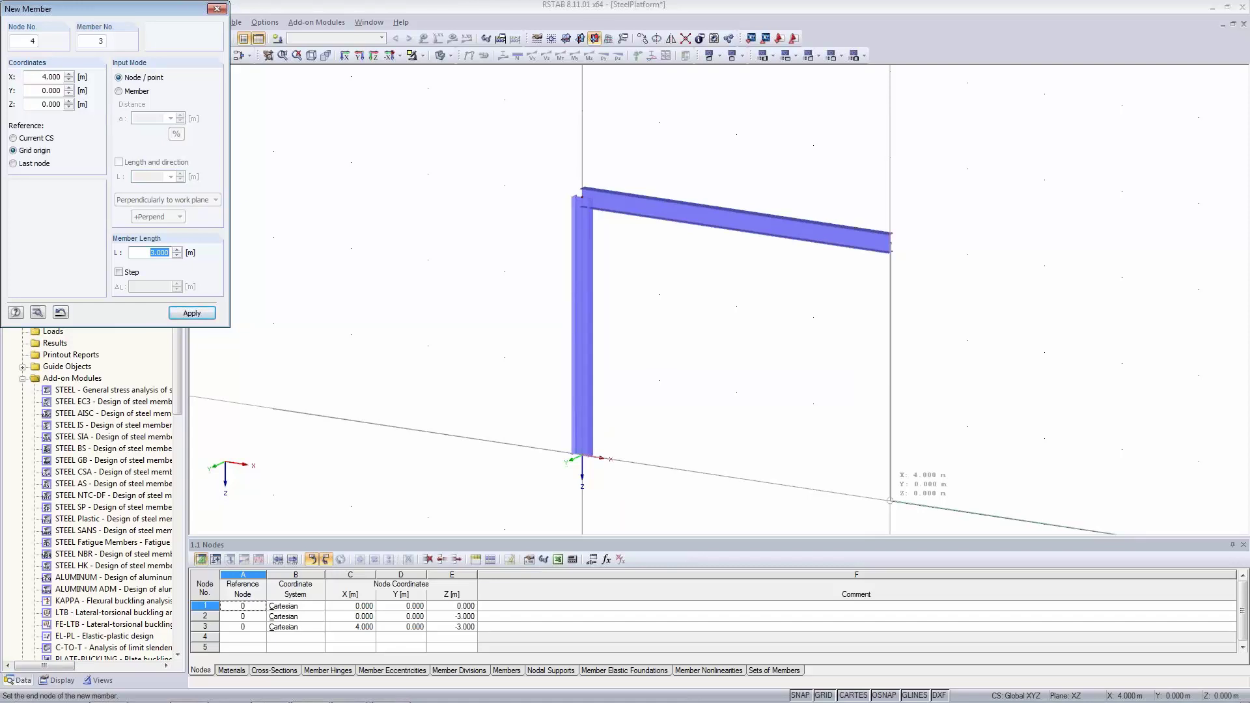
pyautogui.click(890, 501)
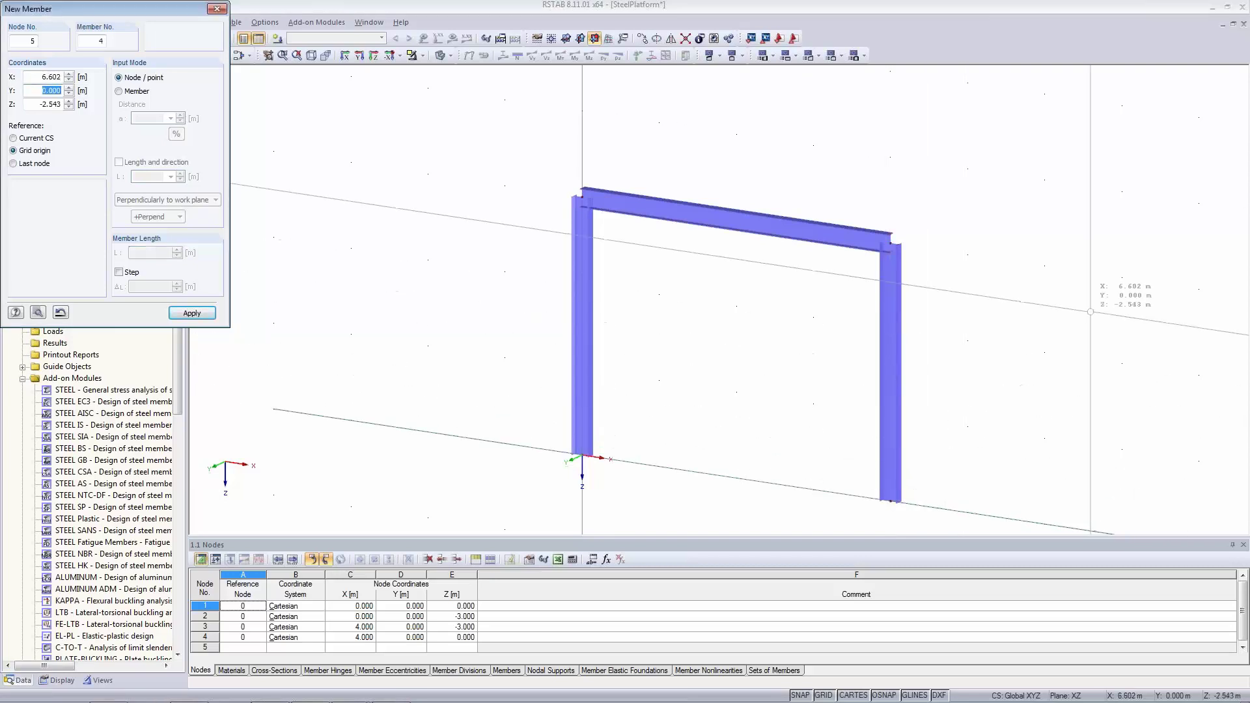
pyautogui.press('Escape')
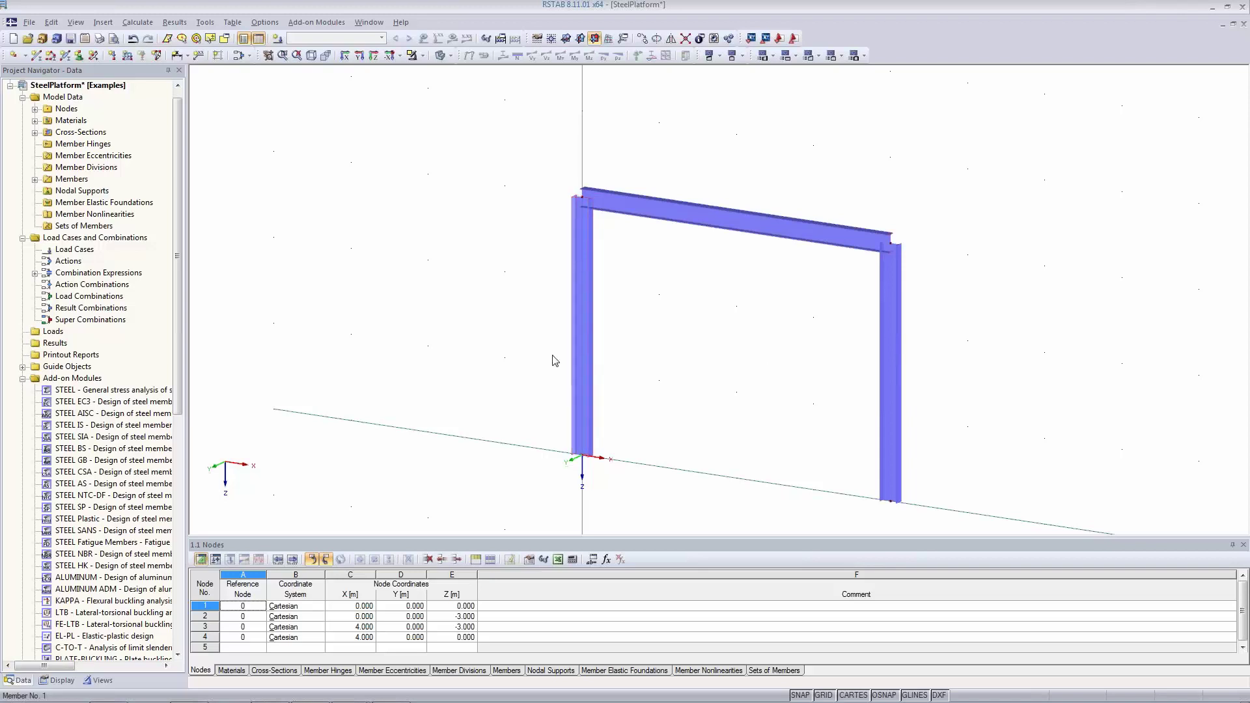
# Reverse the member orientation of the column at X = 4 m so it matches the first column
pyautogui.click(582, 369)
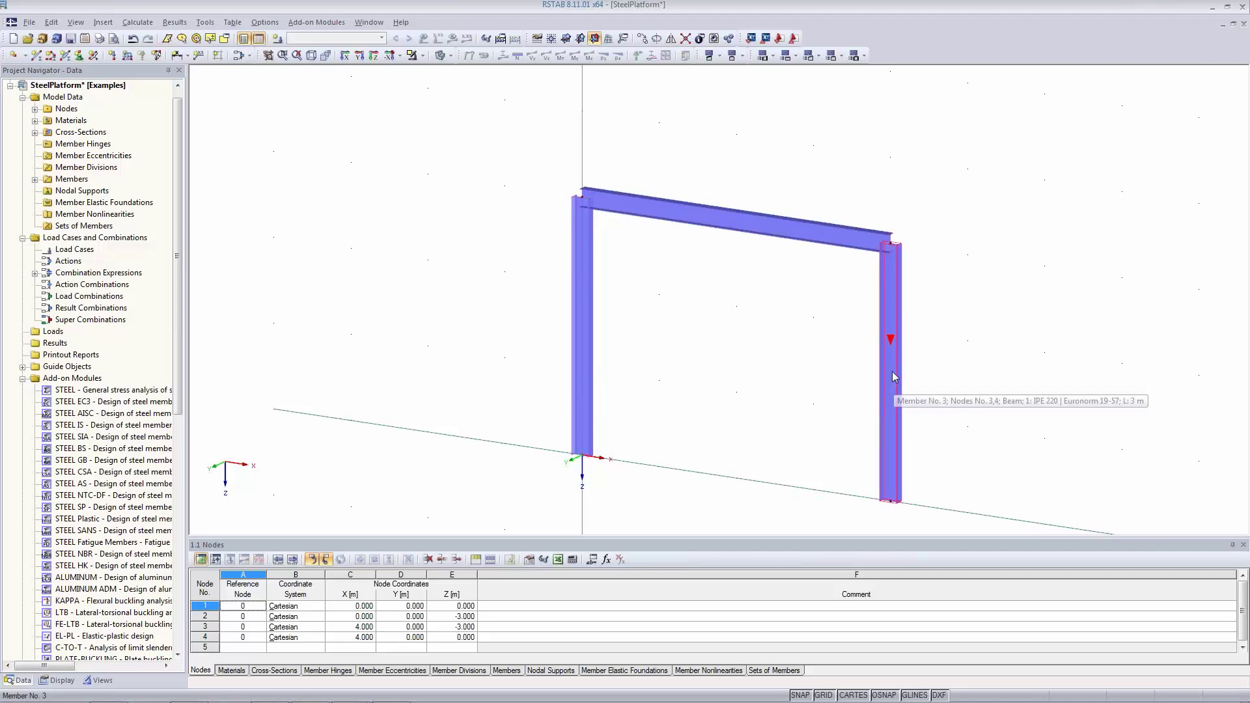
pyautogui.rightClick(893, 336)
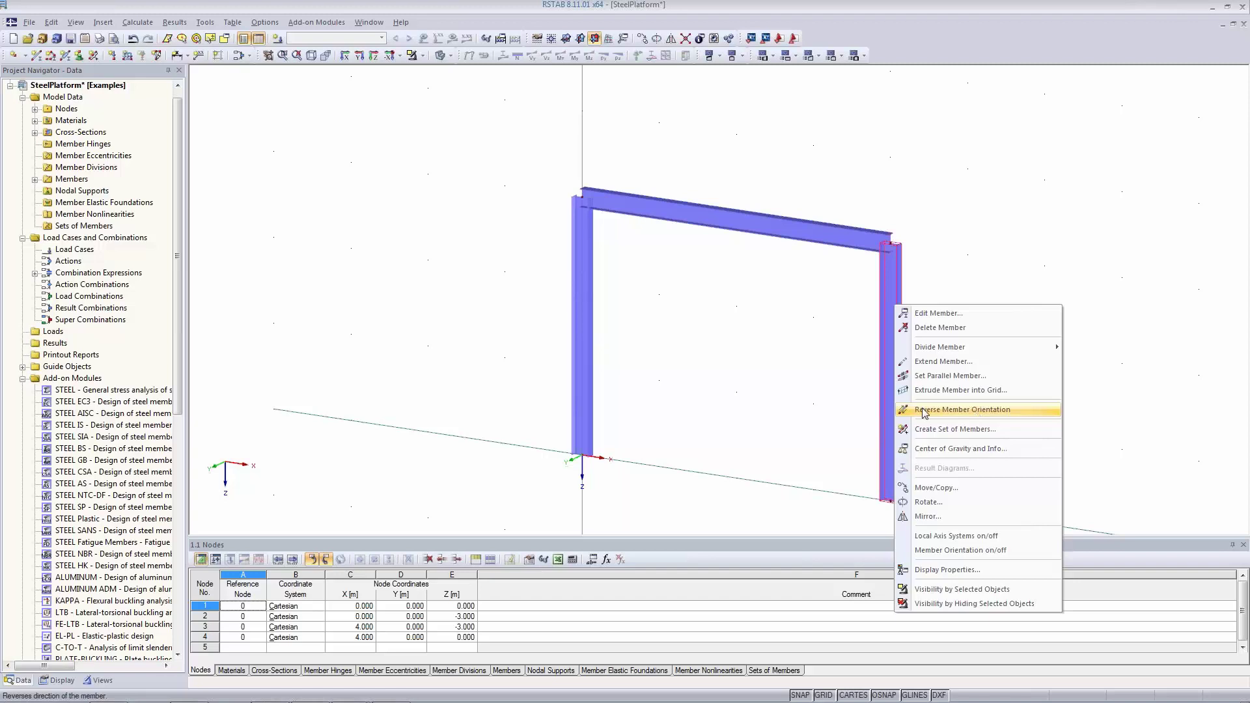
pyautogui.click(1017, 411)
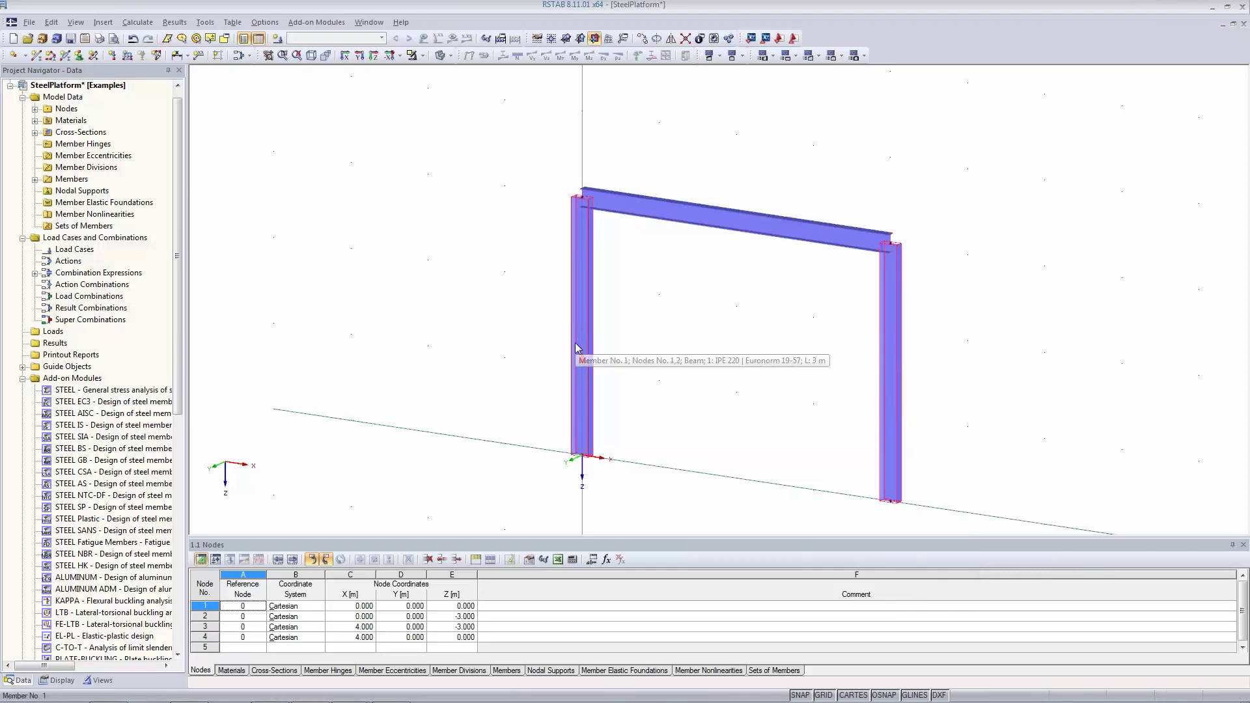
# Define a new hinged nodal support with uX, uY and uZ supported and rotation φZ restrained
pyautogui.moveTo(715, 413); pyautogui.dragTo(648, 331, button='middle')
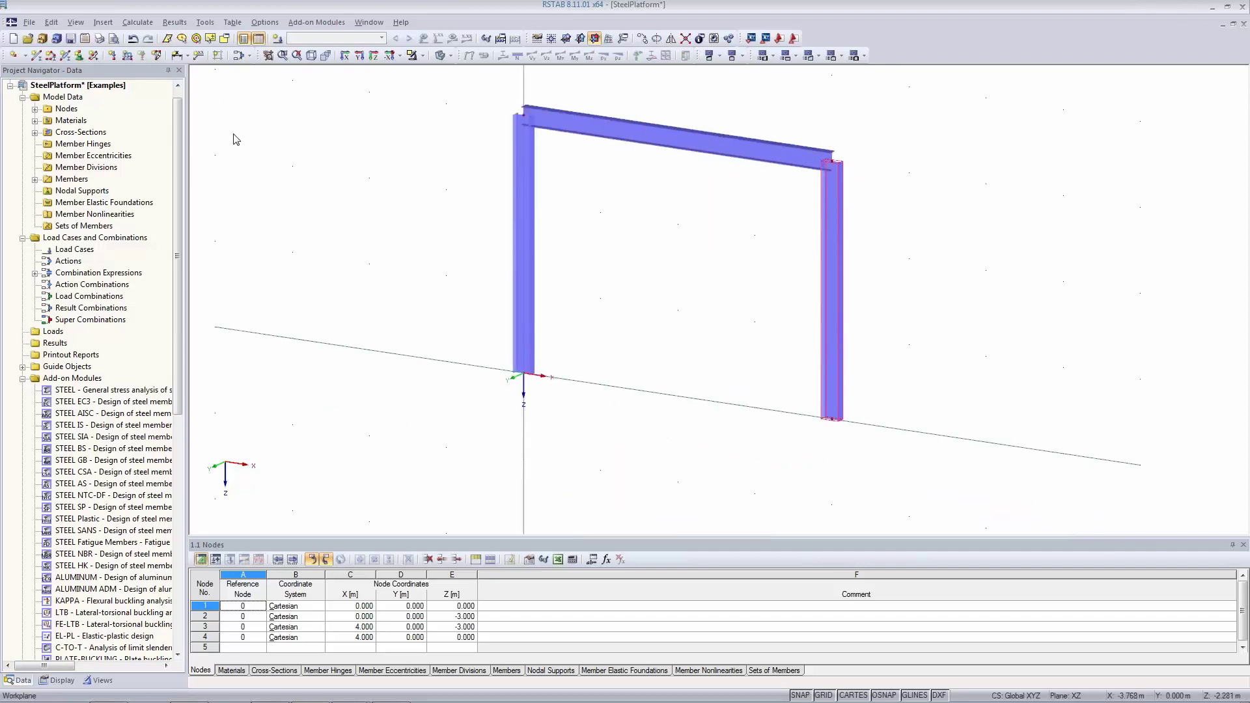
pyautogui.click(80, 56)
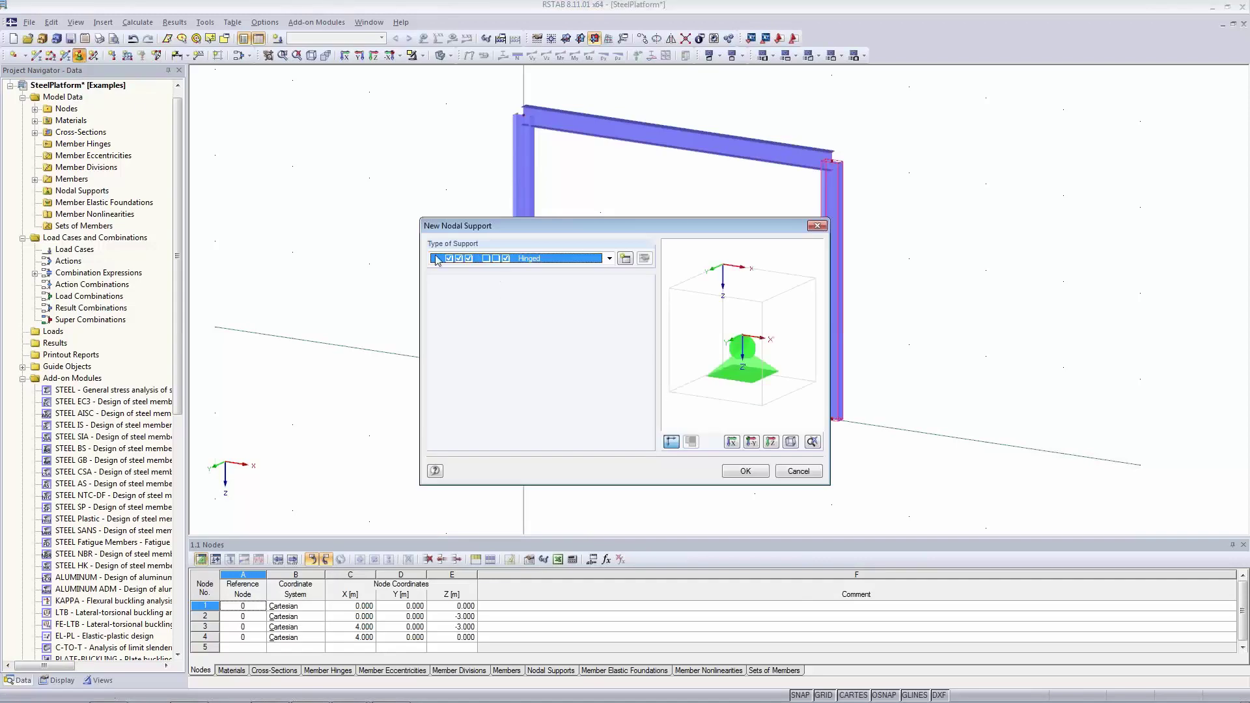
pyautogui.click(625, 259)
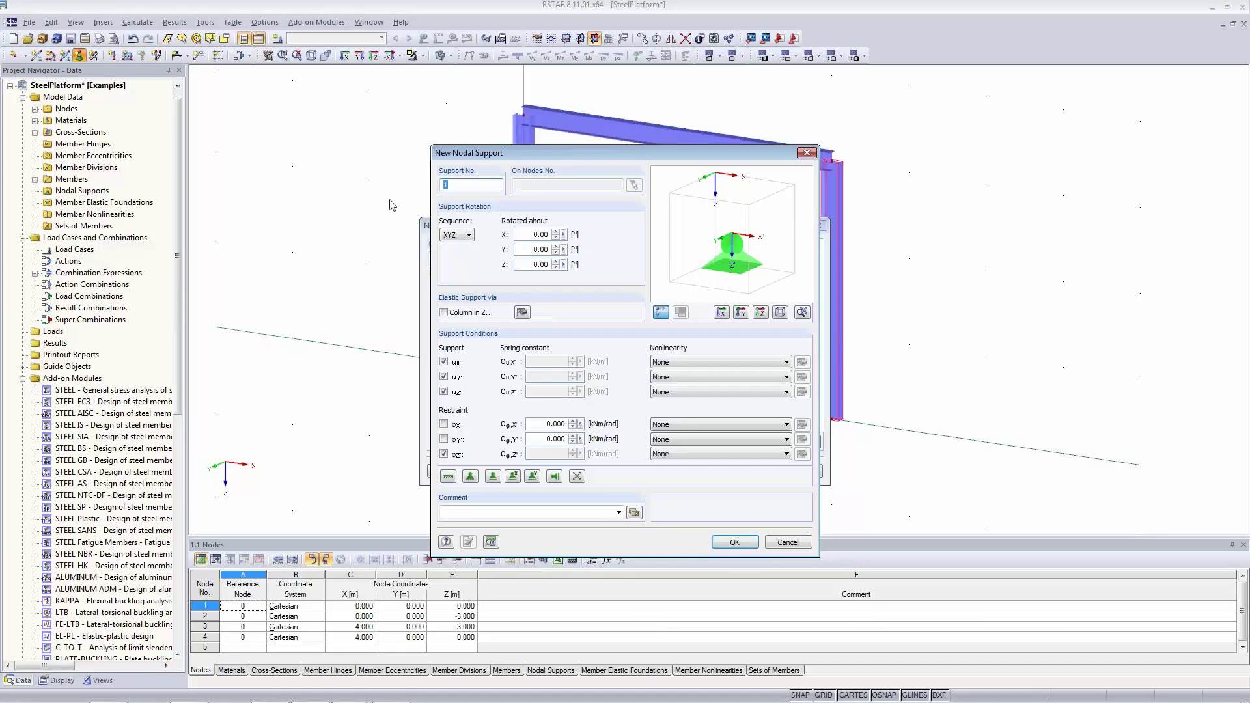
pyautogui.click(444, 392)
pyautogui.click(444, 392)
pyautogui.click(734, 543)
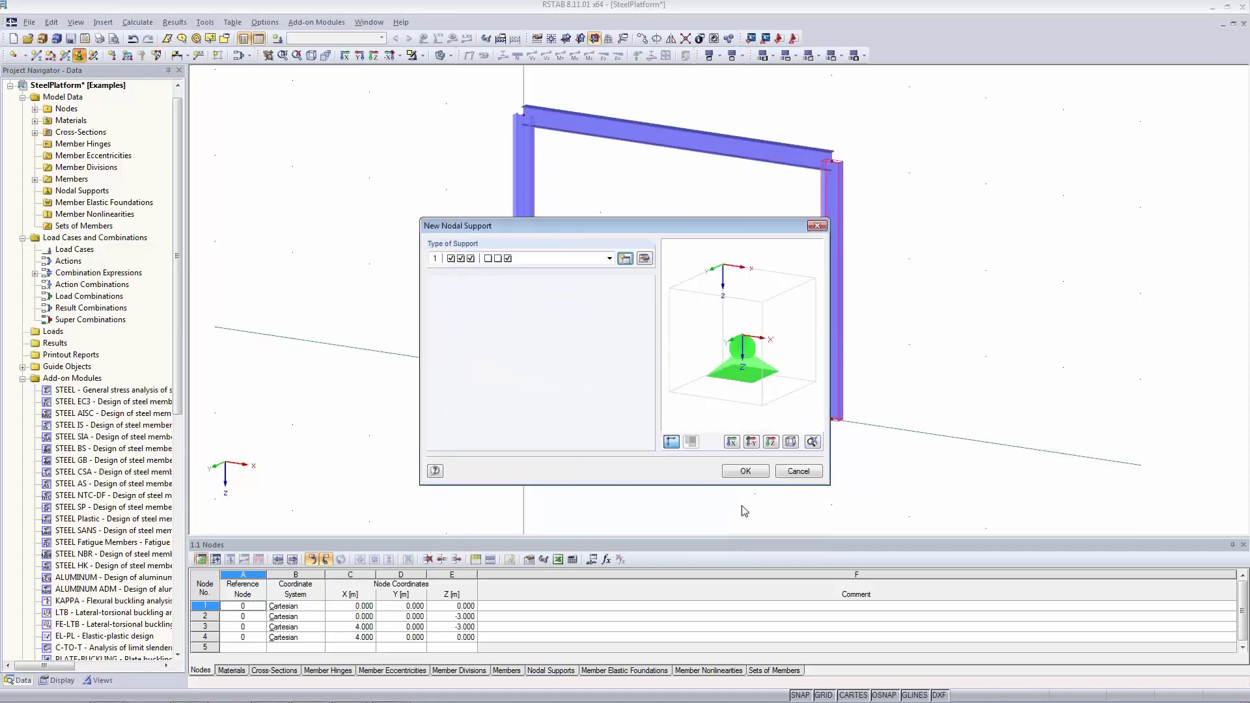
pyautogui.click(749, 470)
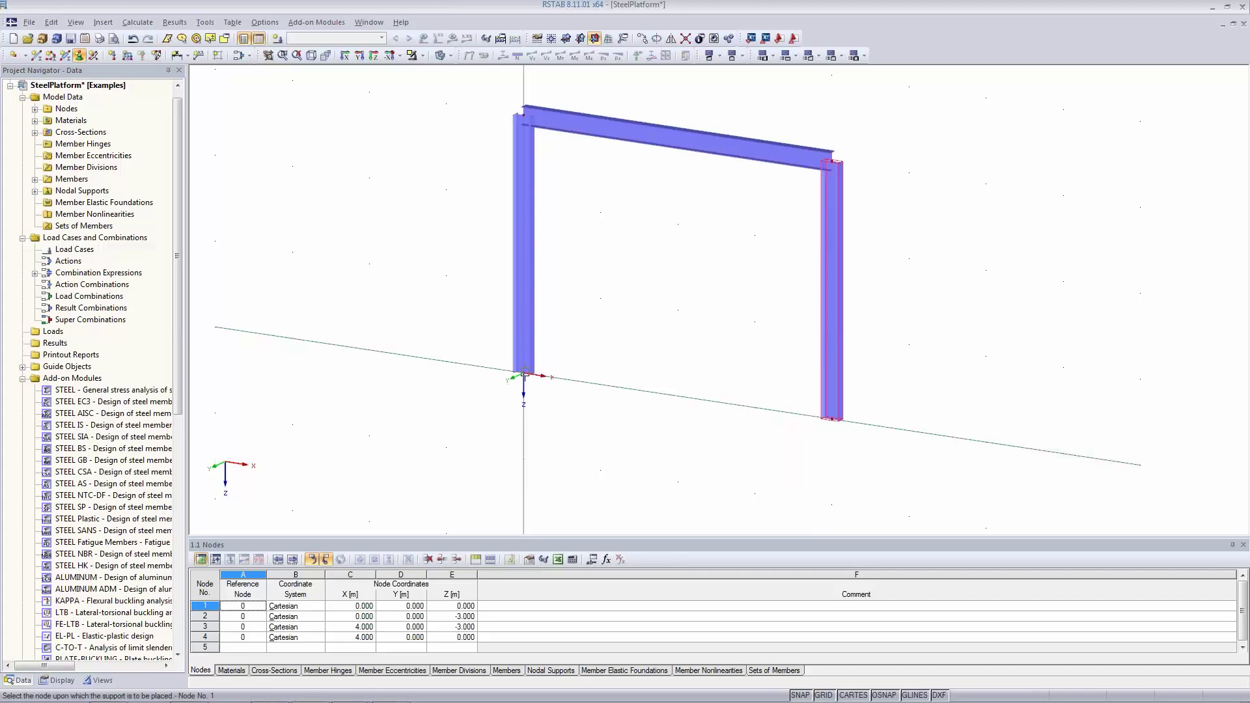
# Place the hinged nodal support on the base nodes of both columns
pyautogui.click(525, 376)
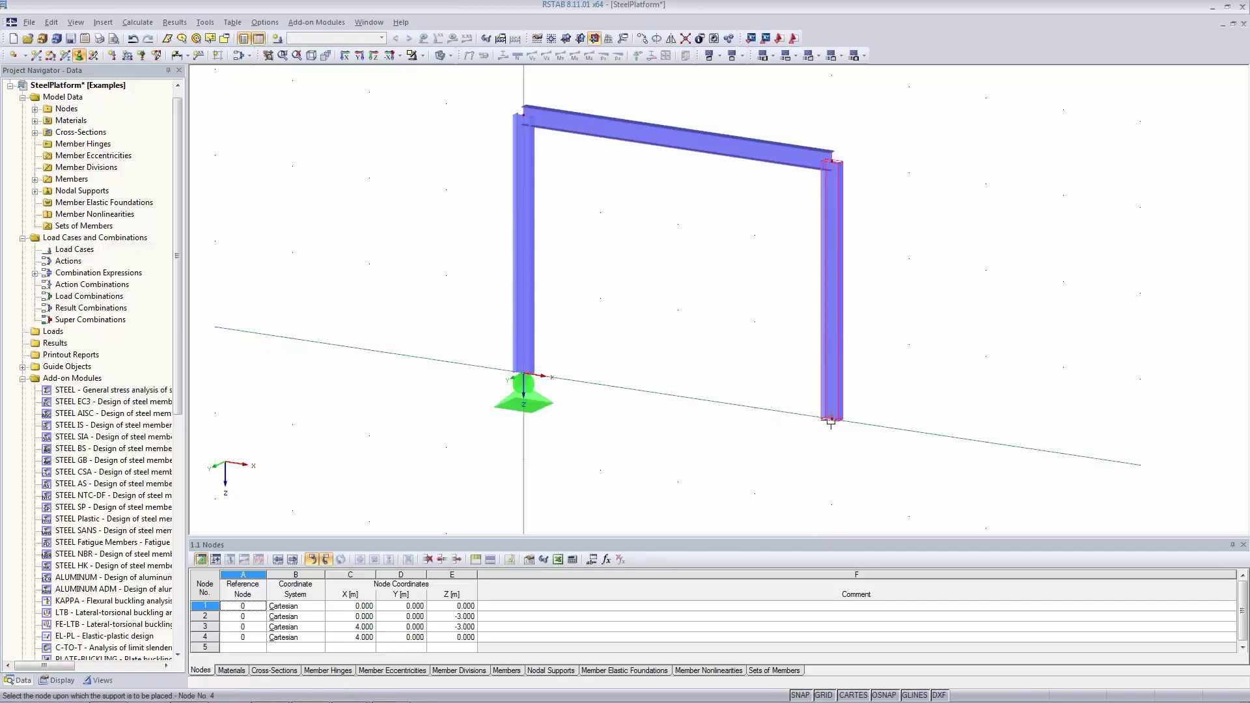
pyautogui.click(830, 421)
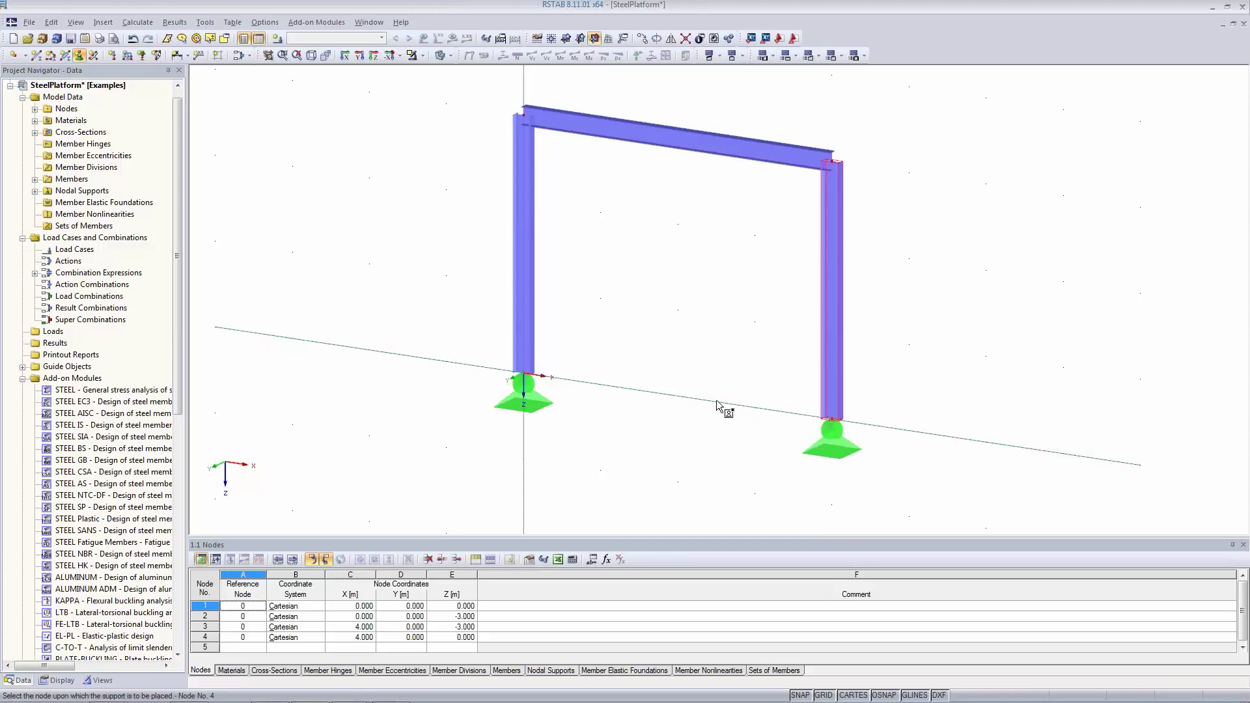
pyautogui.press('Escape')
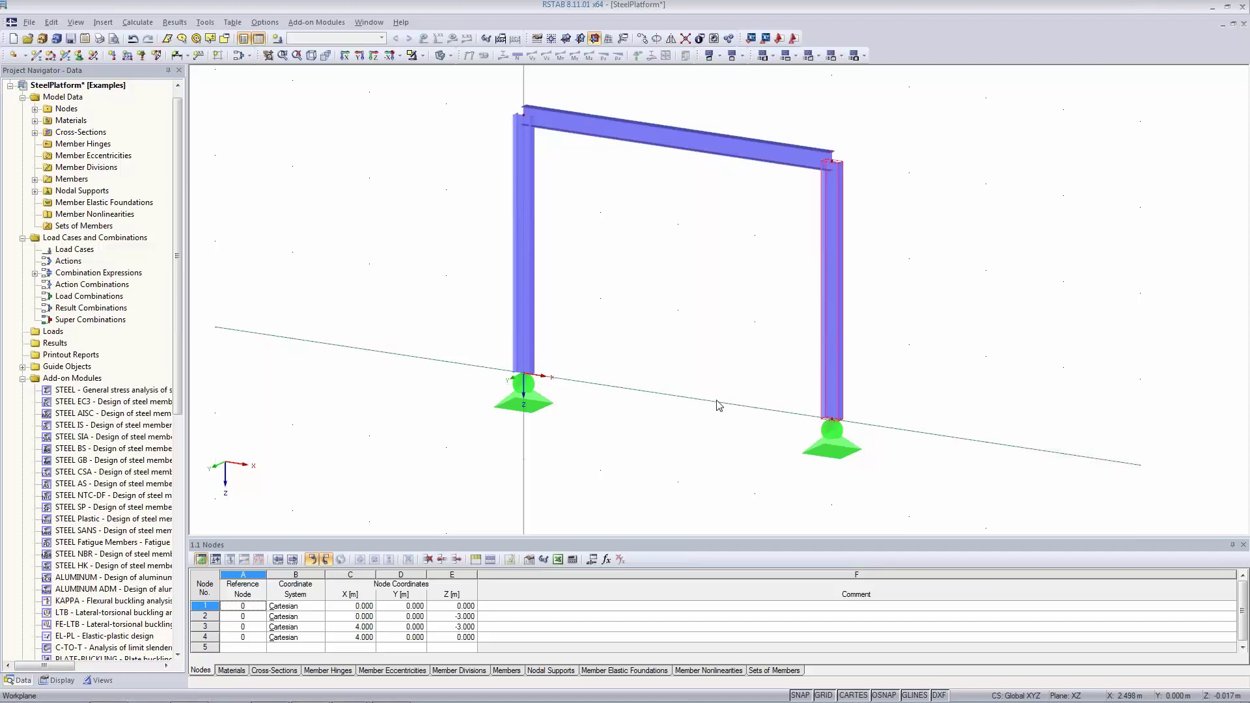
# Copy the whole portal frame with its supports once, with a displacement of 4 m in the Y direction
pyautogui.scroll(-2, 720, 351)
pyautogui.moveTo(853, 437); pyautogui.dragTo(765, 481, button='middle')
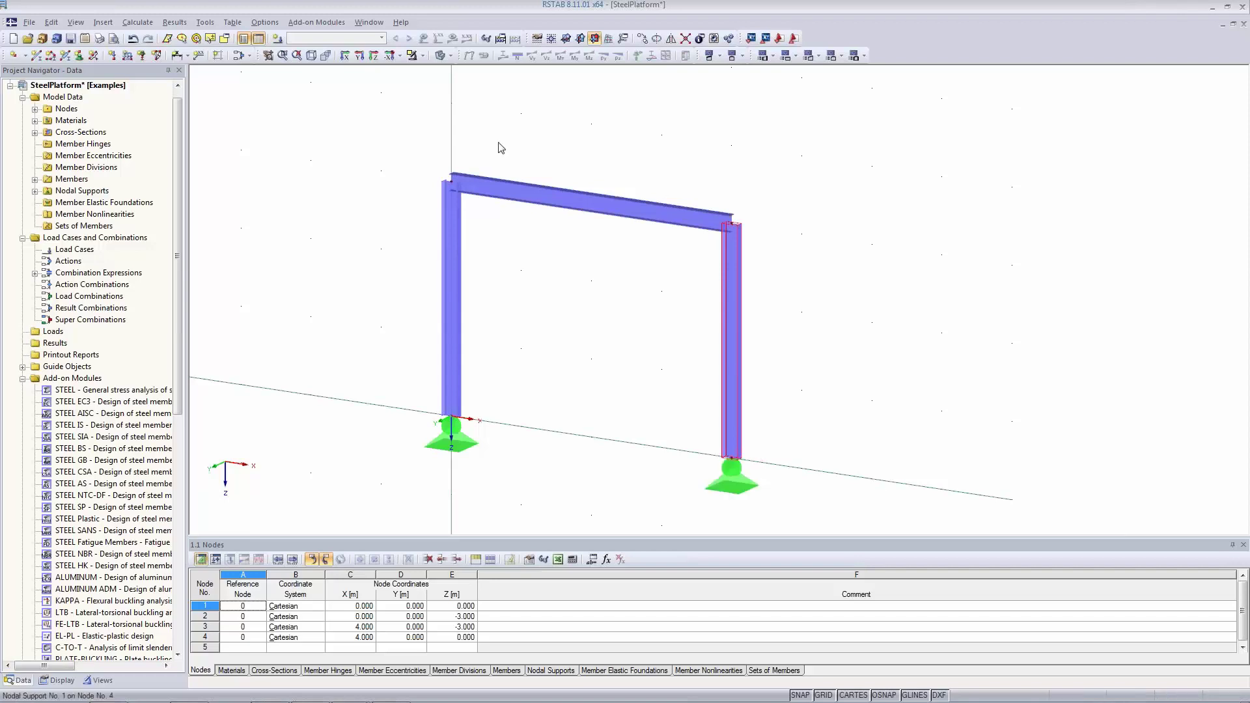
pyautogui.moveTo(330, 129); pyautogui.dragTo(842, 515)
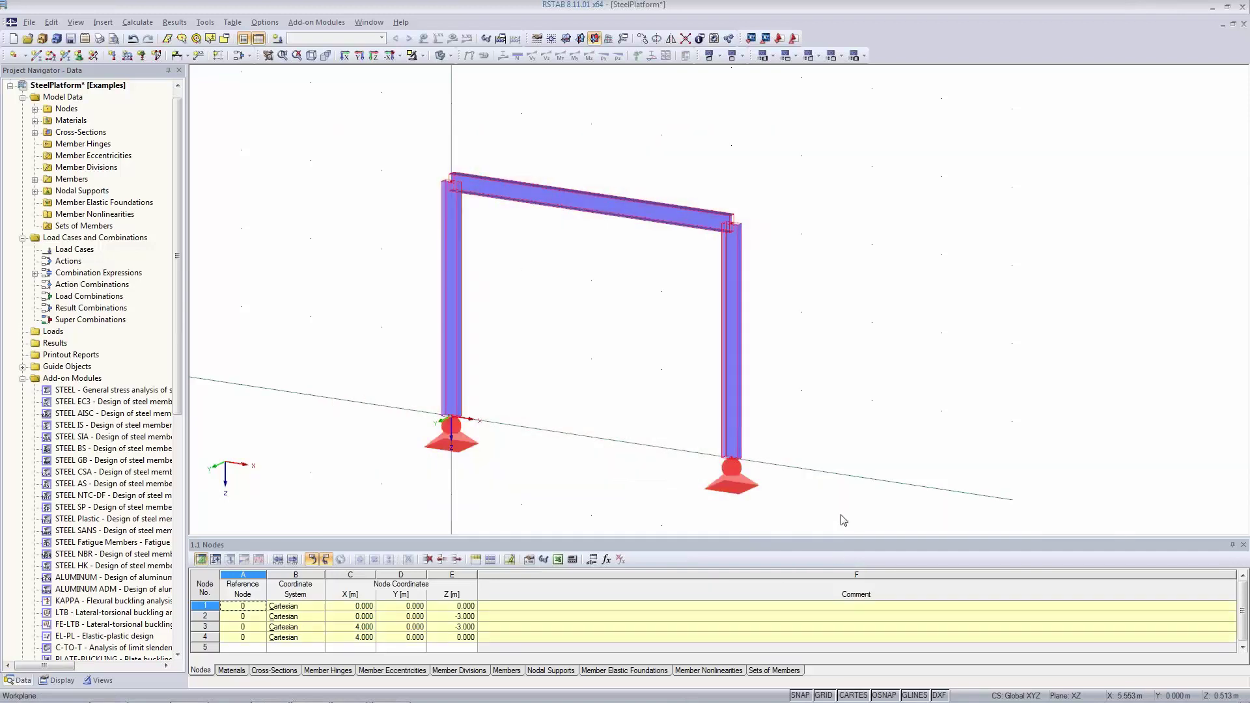
pyautogui.click(643, 39)
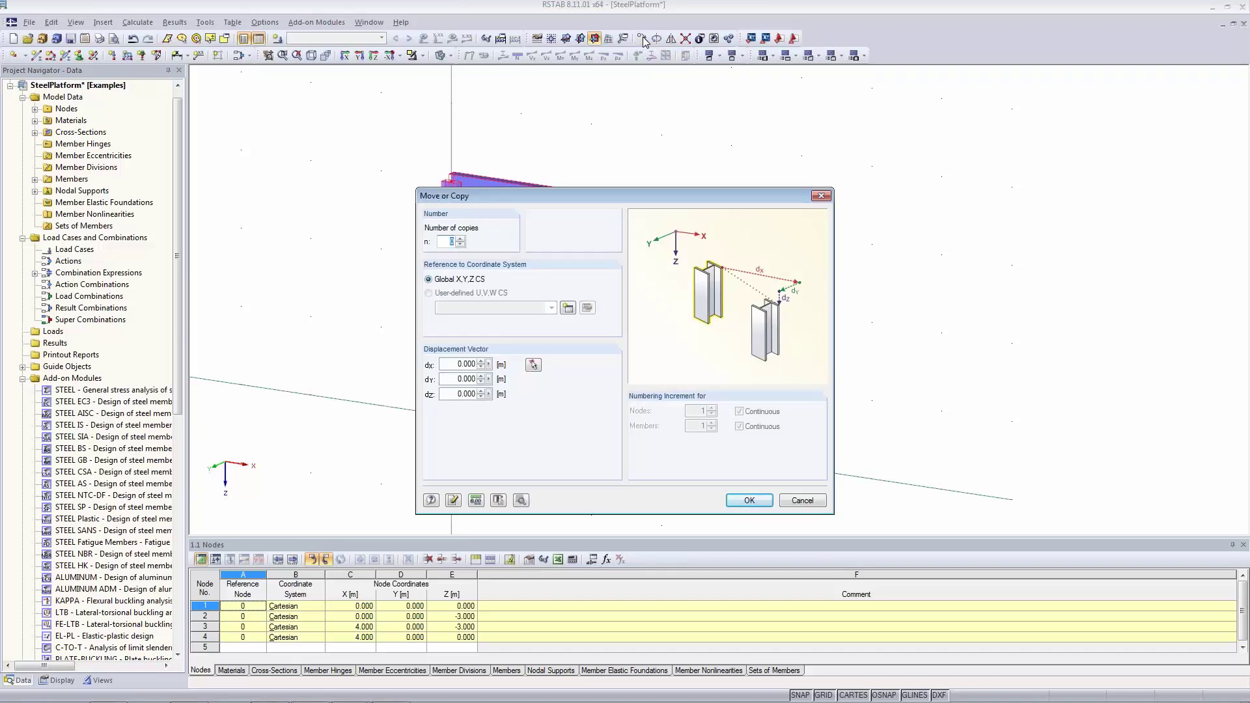
pyautogui.click(441, 243)
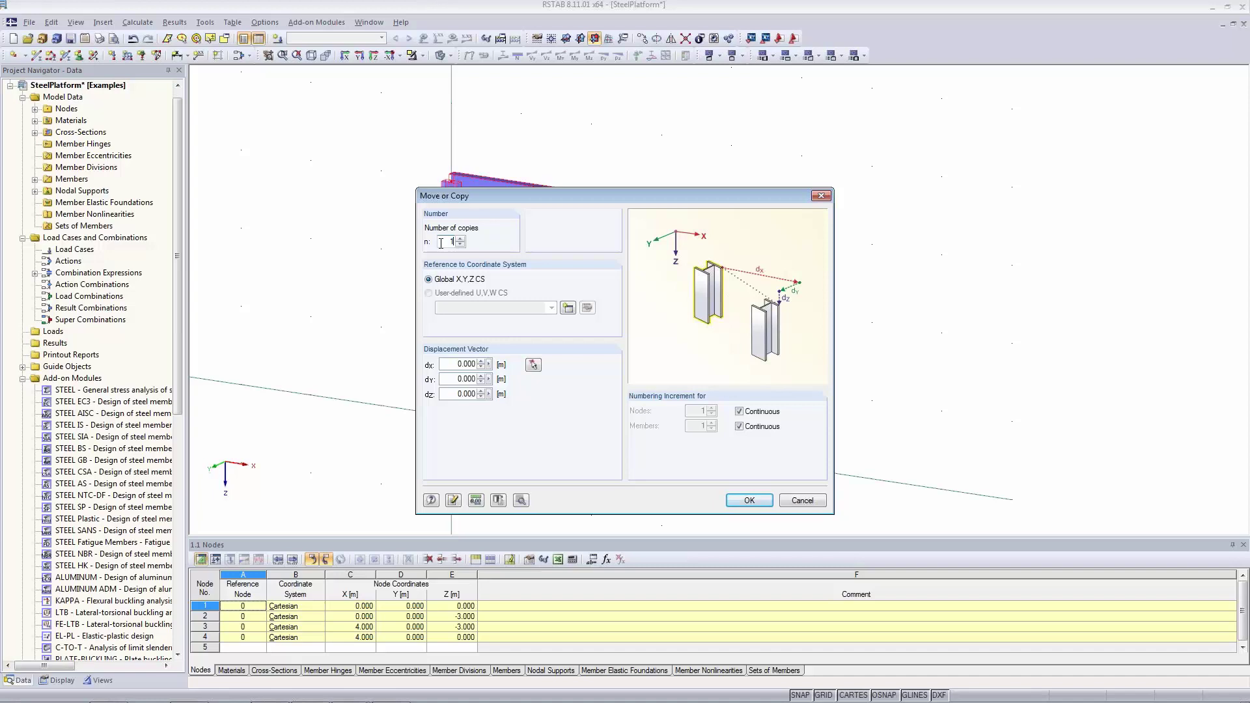
pyautogui.click(467, 379)
pyautogui.write('4')
pyautogui.click(750, 501)
# Start a new beam member and give it a new rolled IPE 160 cross-section in Steel S 235
pyautogui.scroll(-1, 895, 369)
pyautogui.moveTo(892, 391); pyautogui.dragTo(957, 301, button='middle')
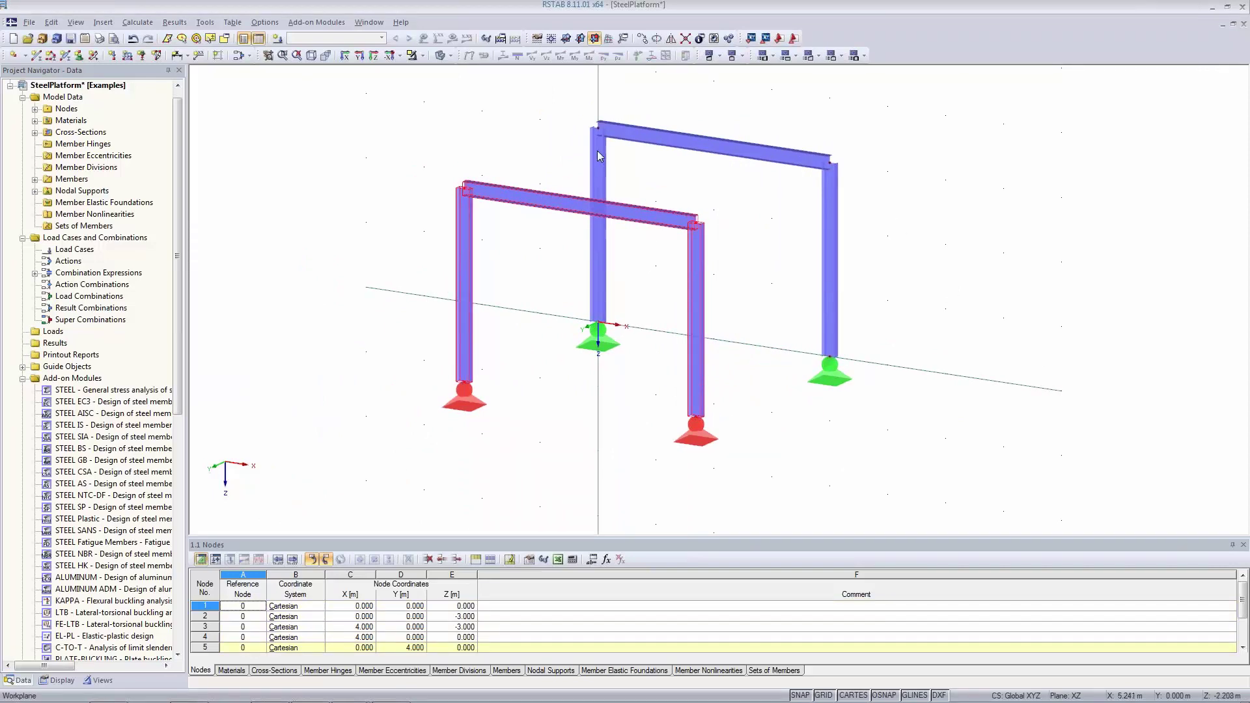
pyautogui.moveTo(683, 227)
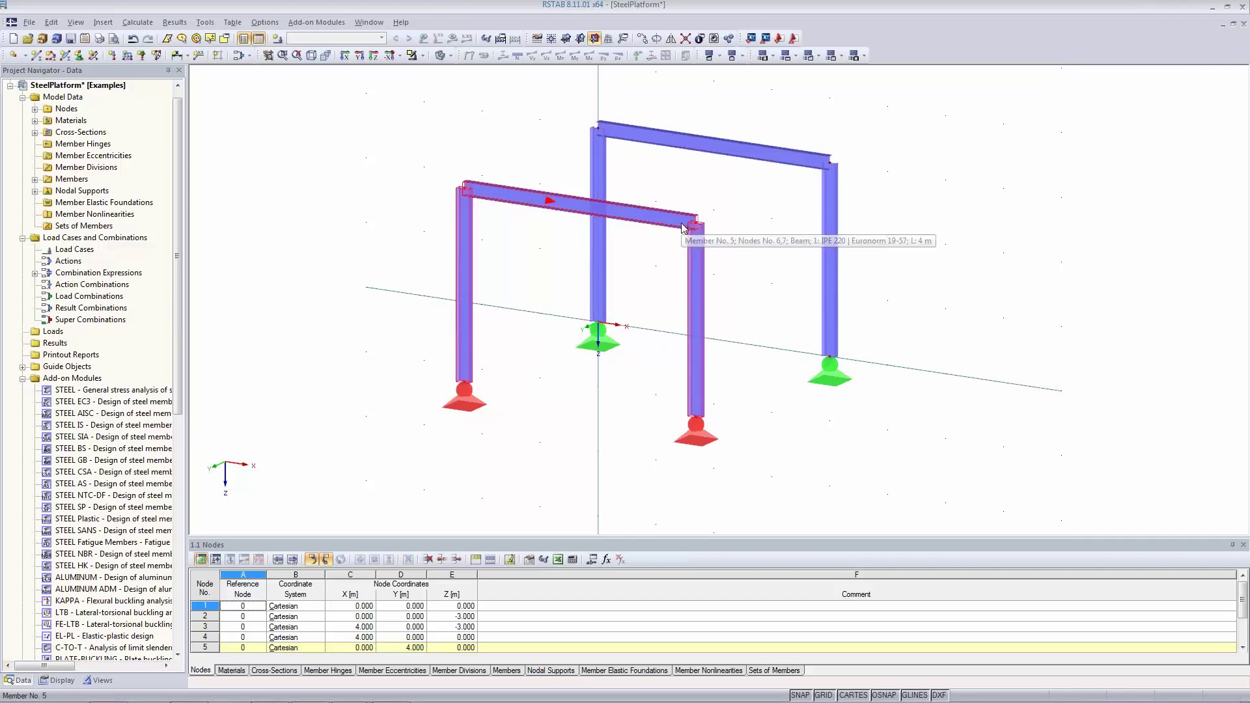
pyautogui.click(37, 58)
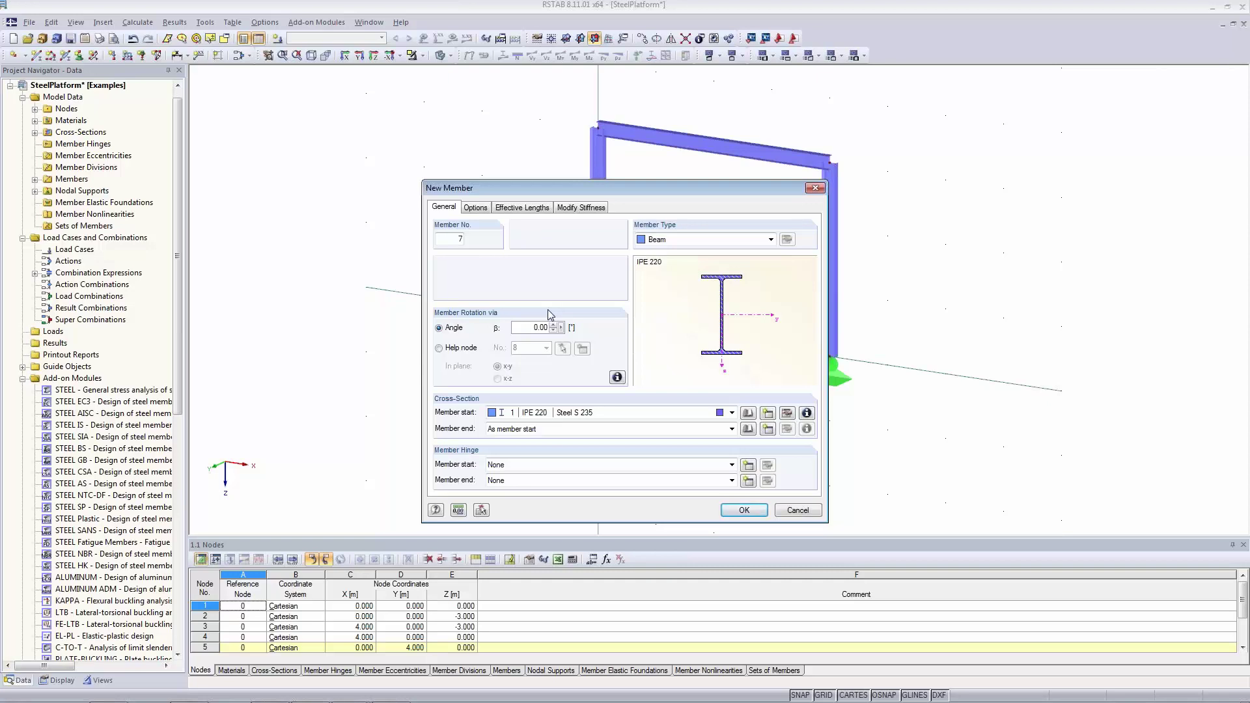
pyautogui.click(769, 414)
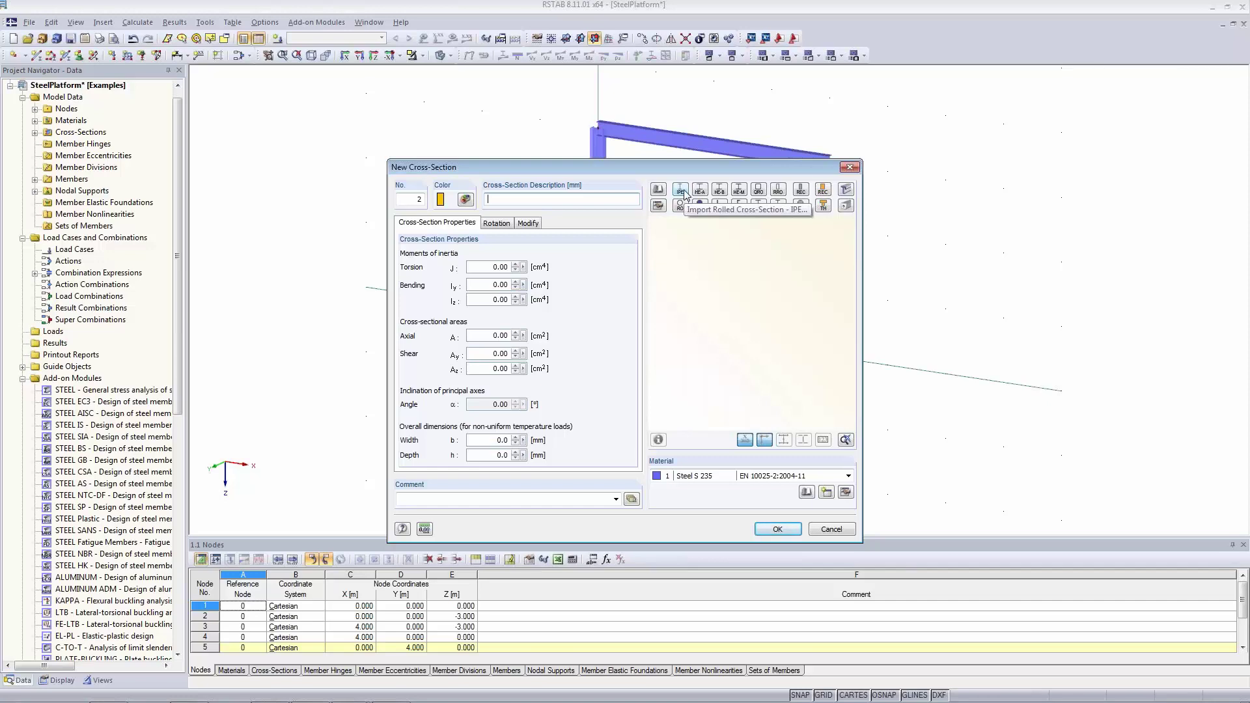
pyautogui.click(681, 191)
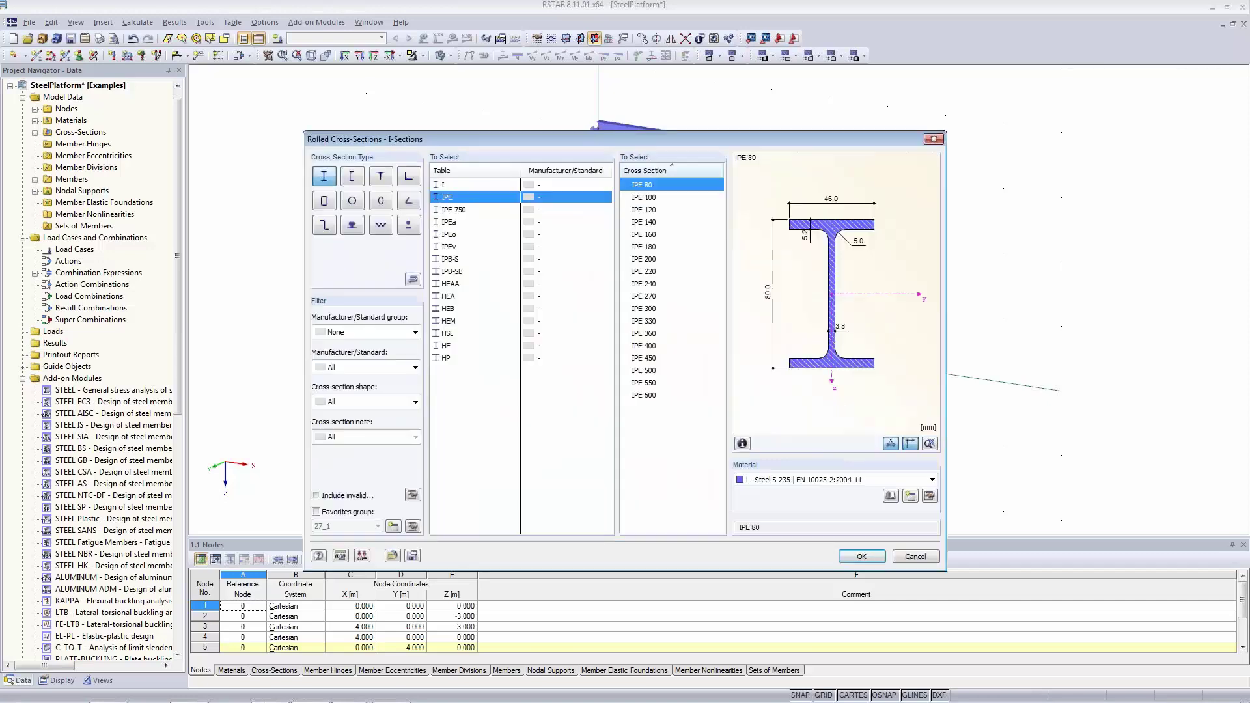
pyautogui.click(657, 236)
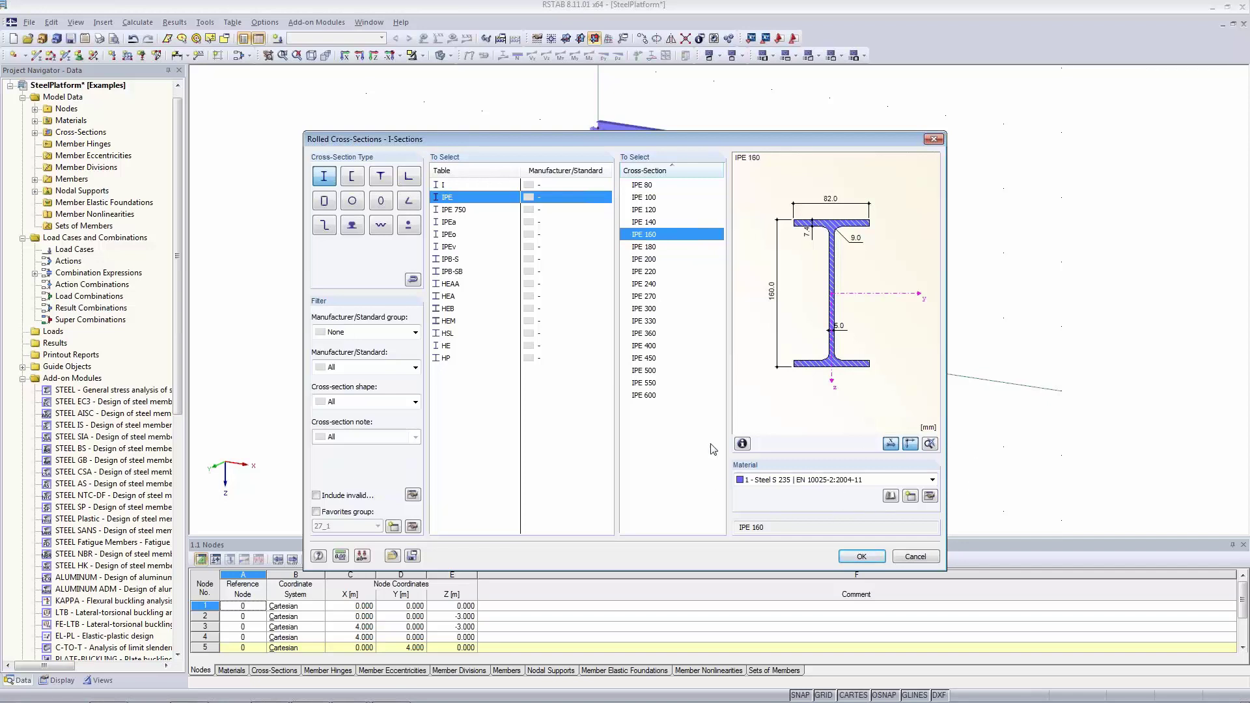
pyautogui.click(874, 560)
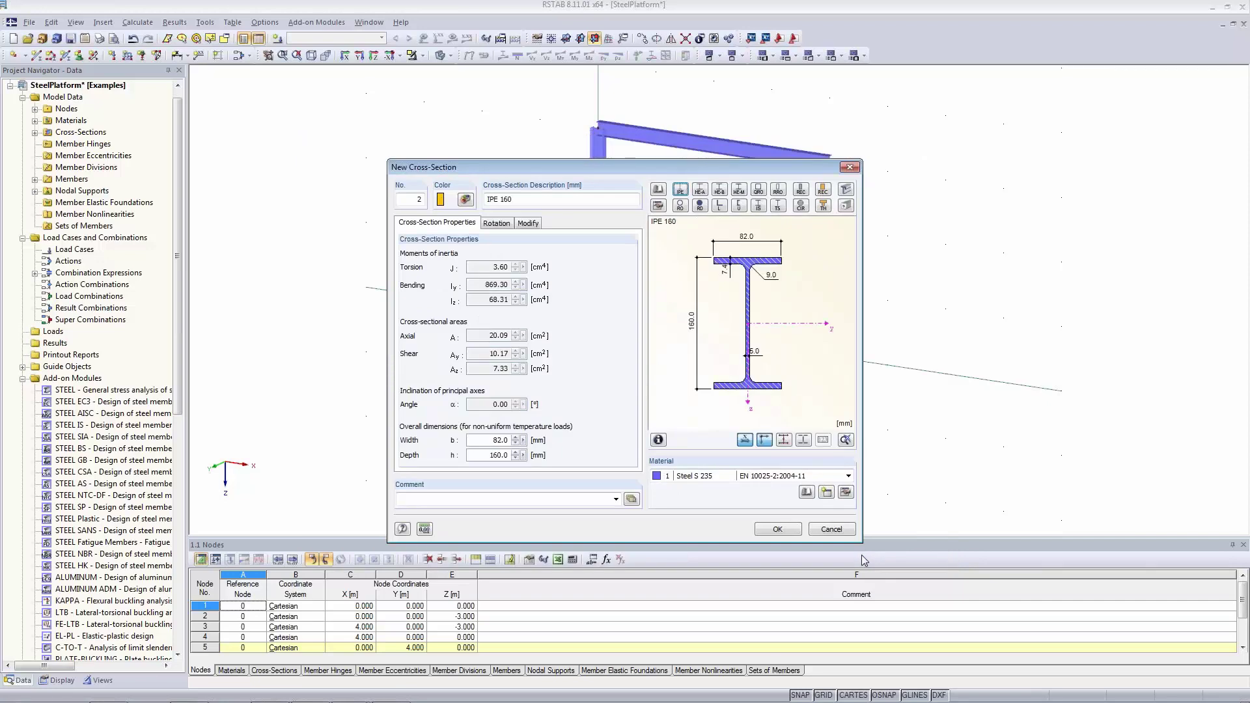
pyautogui.click(789, 527)
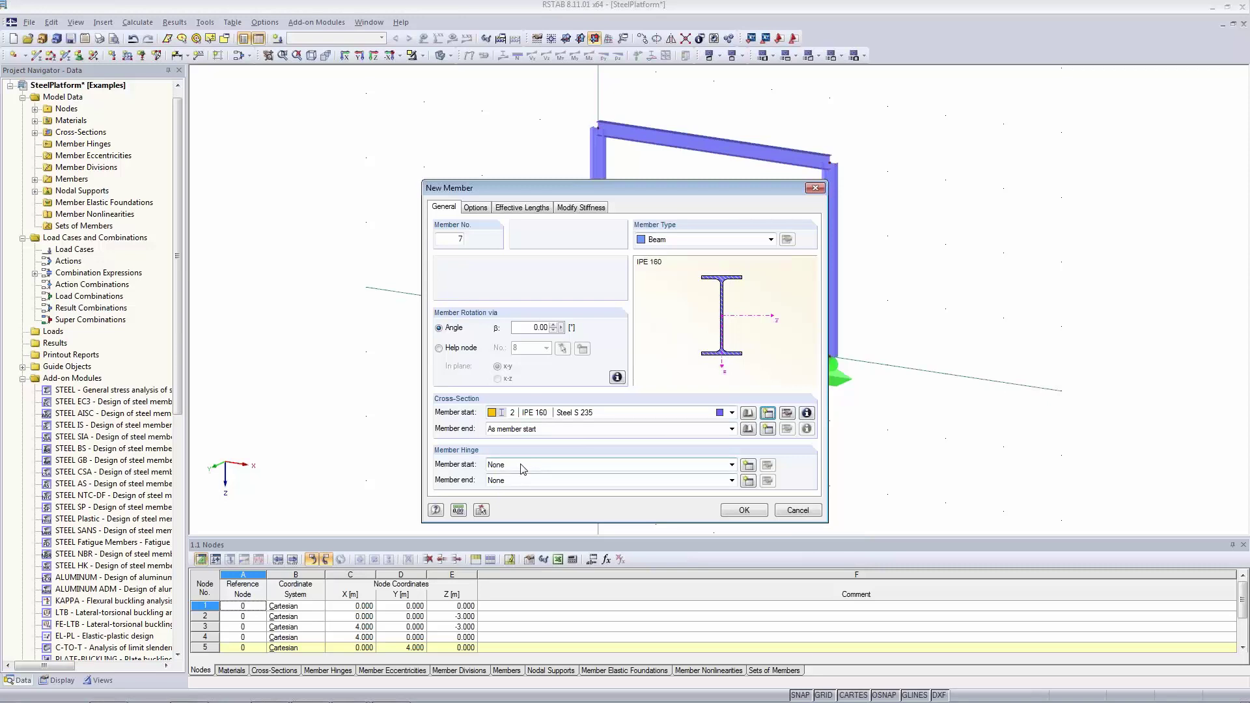
# Create a member hinge in local axes releasing the φy and φz rotations, and assign it to both the start and end of the new member
pyautogui.click(748, 466)
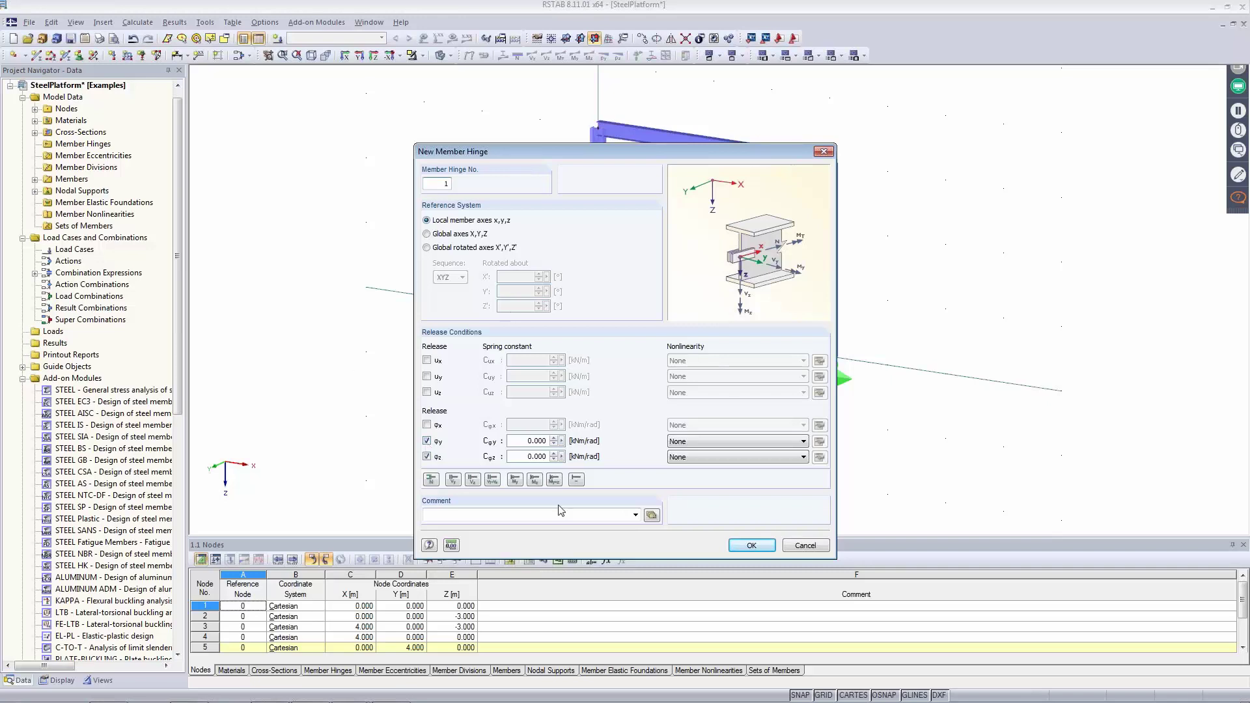
pyautogui.click(751, 546)
pyautogui.click(579, 482)
pyautogui.click(517, 499)
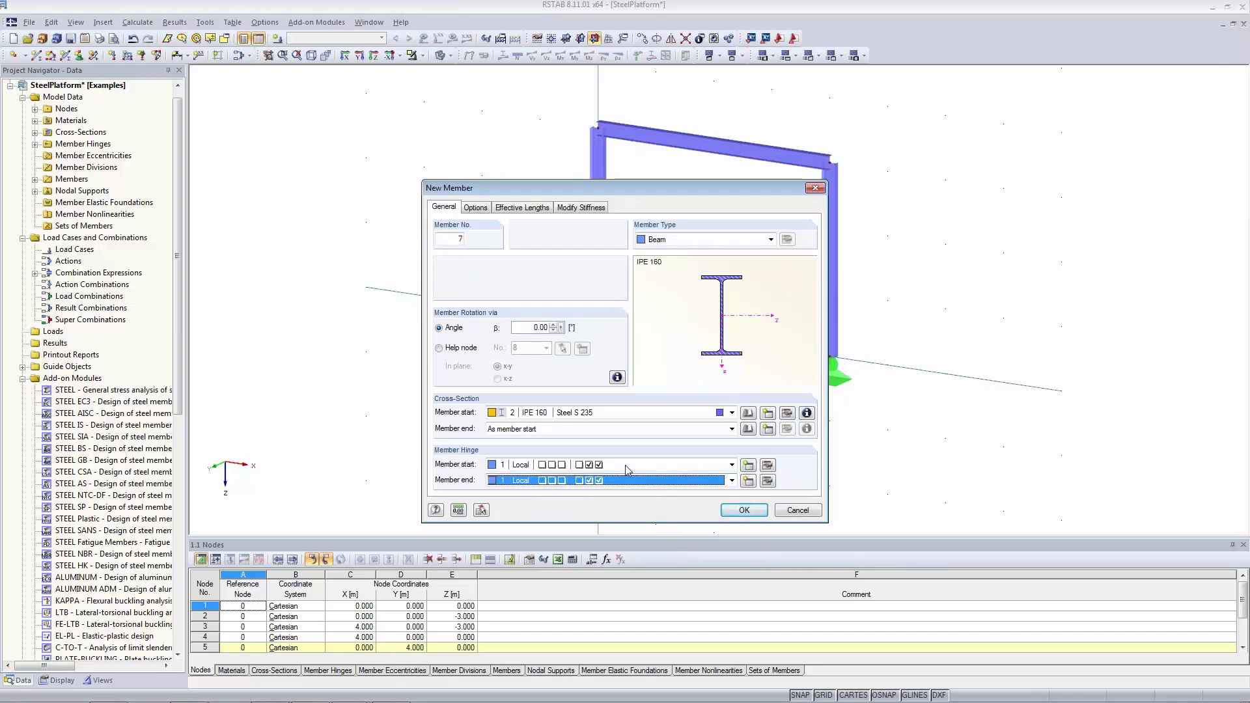
pyautogui.click(630, 483)
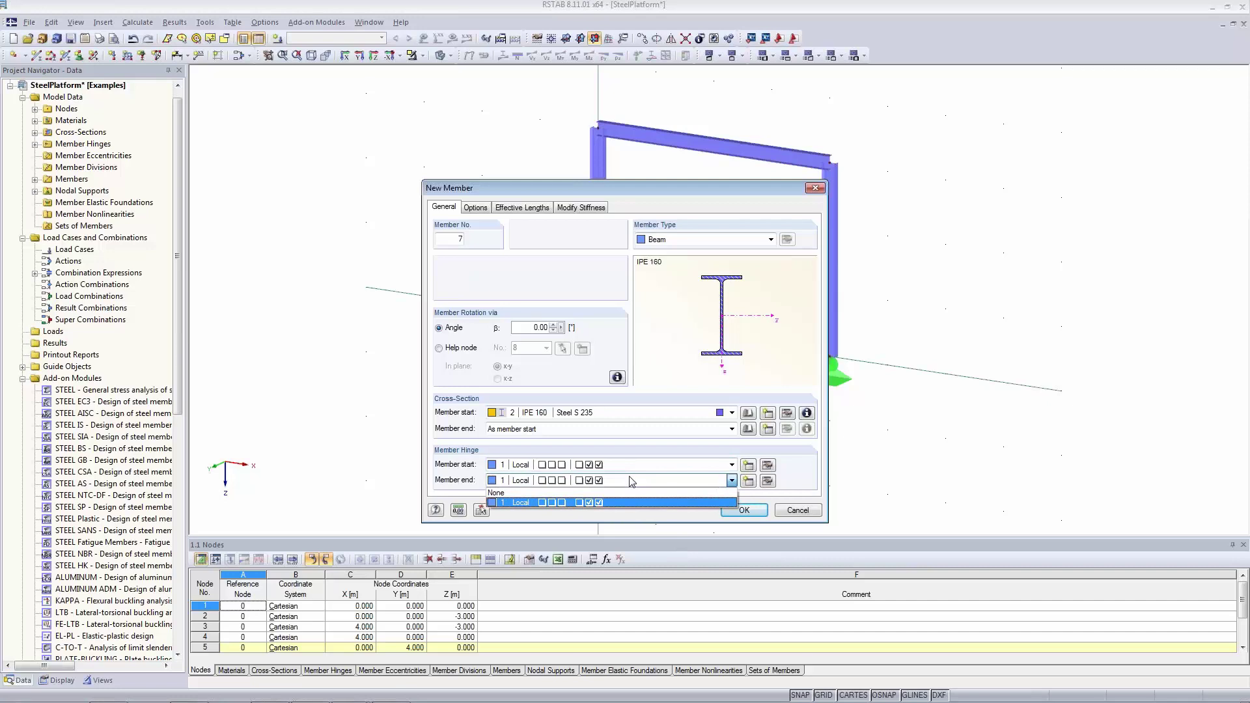
pyautogui.click(632, 482)
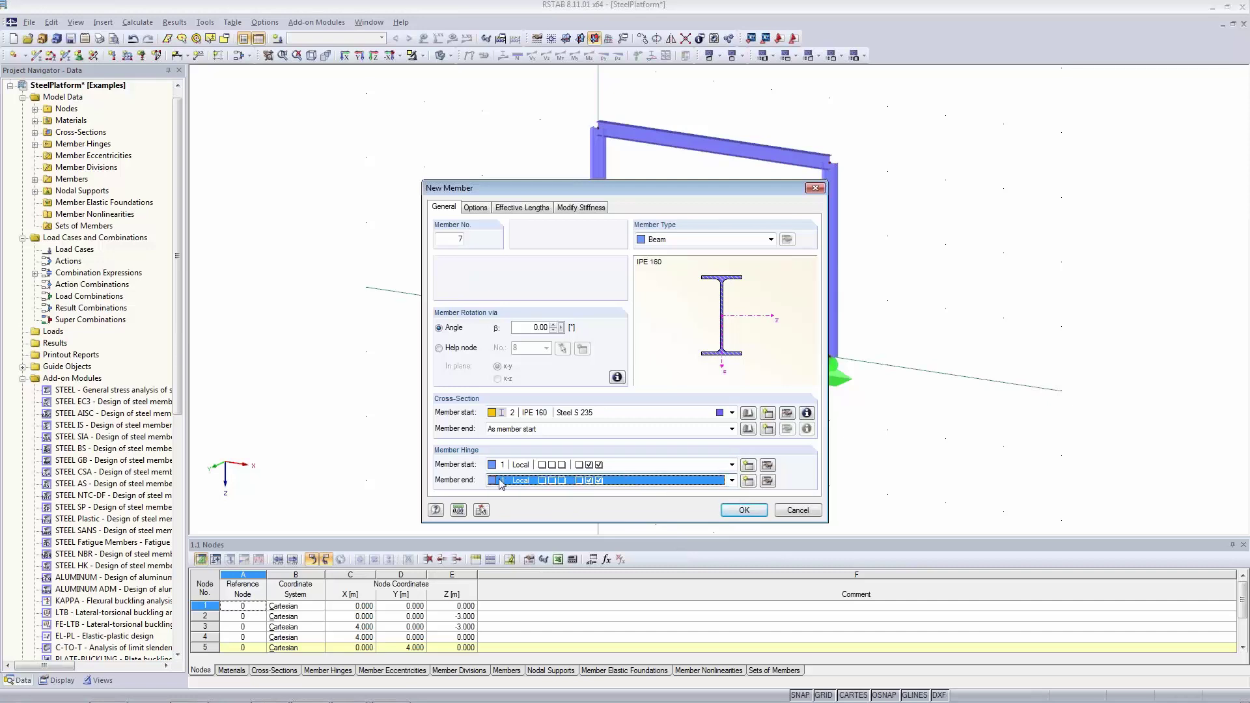
# Draw the hinged IPE 160 beam between the top nodes of the two portal frames at X = 0, from Y = 0 to Y = 4 m
pyautogui.click(745, 512)
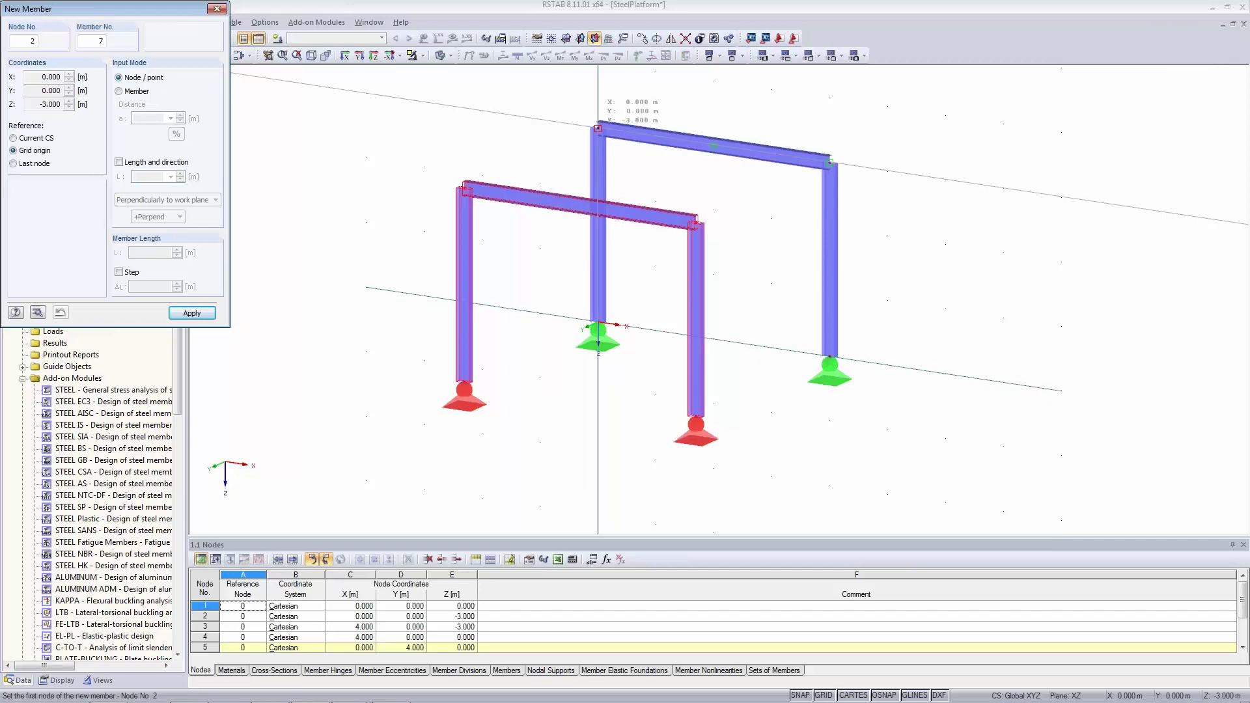
pyautogui.click(598, 128)
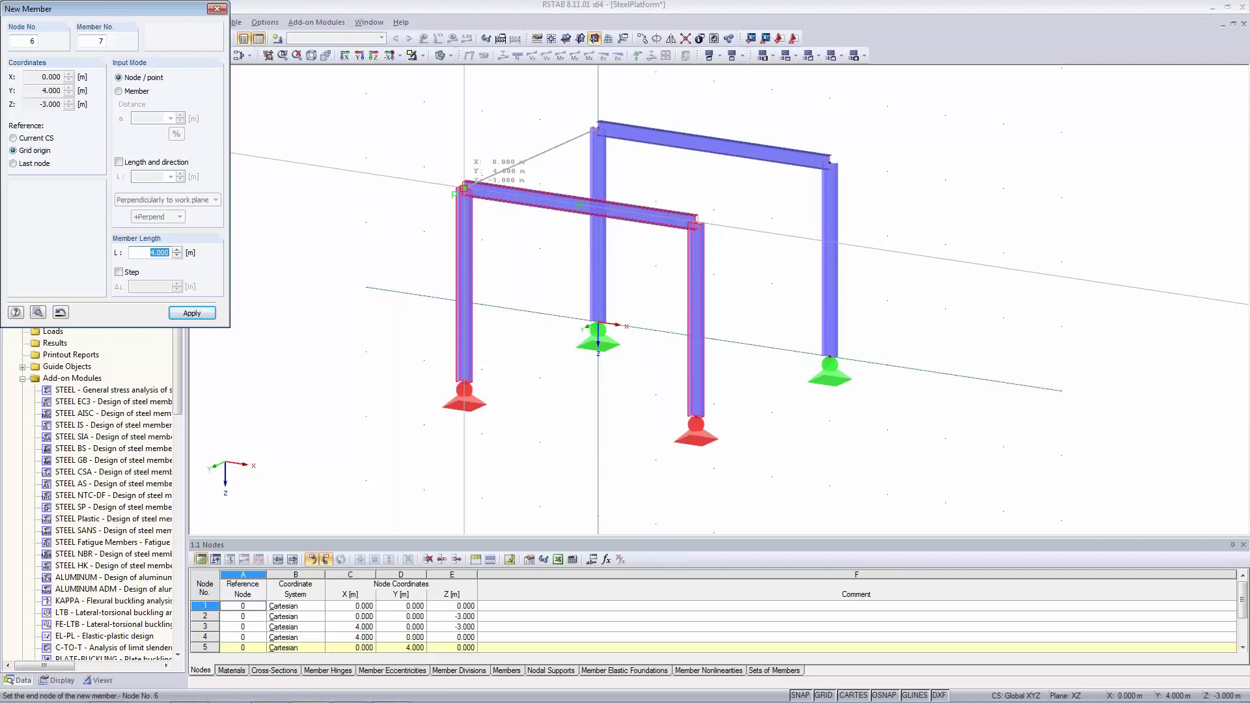
pyautogui.click(464, 188)
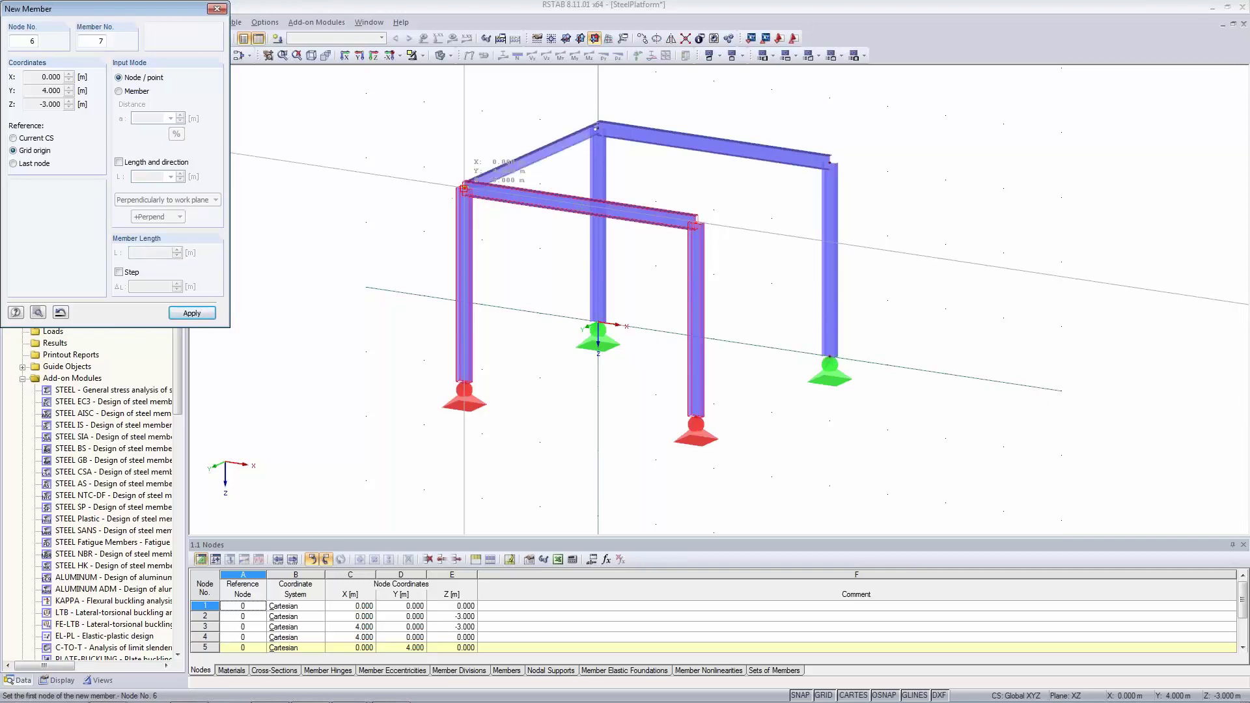
pyautogui.press('Escape')
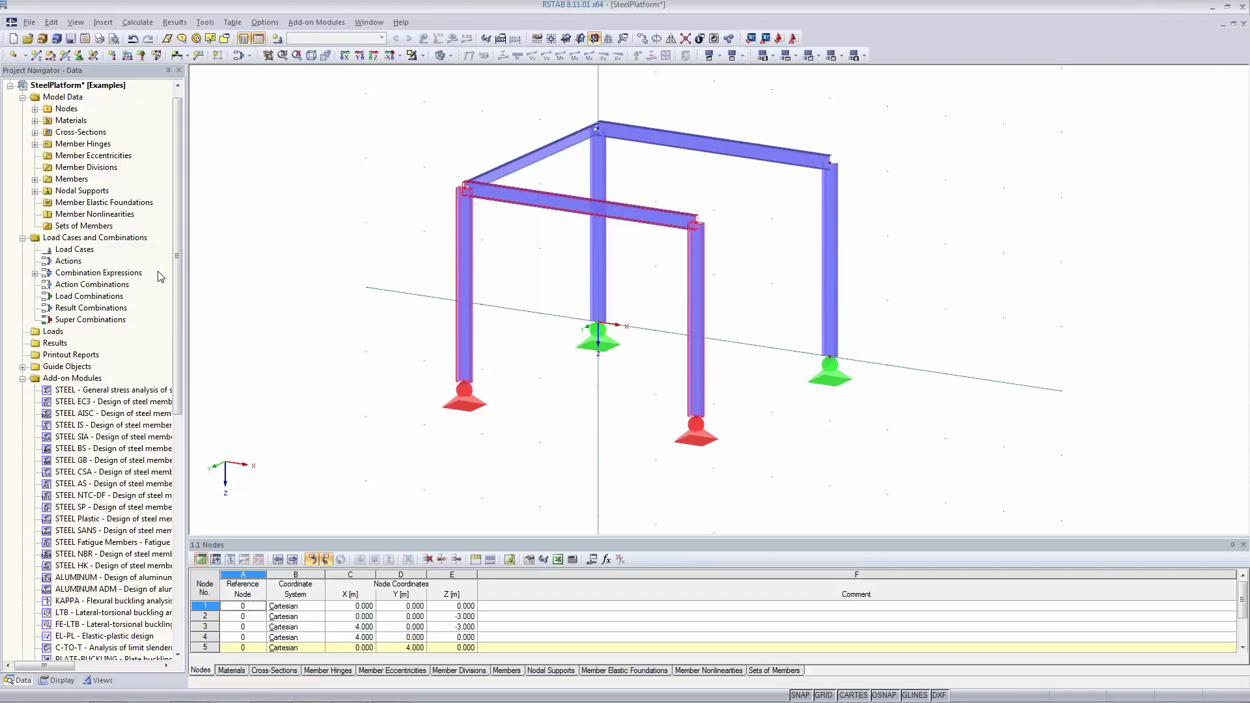
# Copy the IPE 160 connecting beam four times with a displacement of 1 m in X and 0 m in Y
pyautogui.click(532, 184)
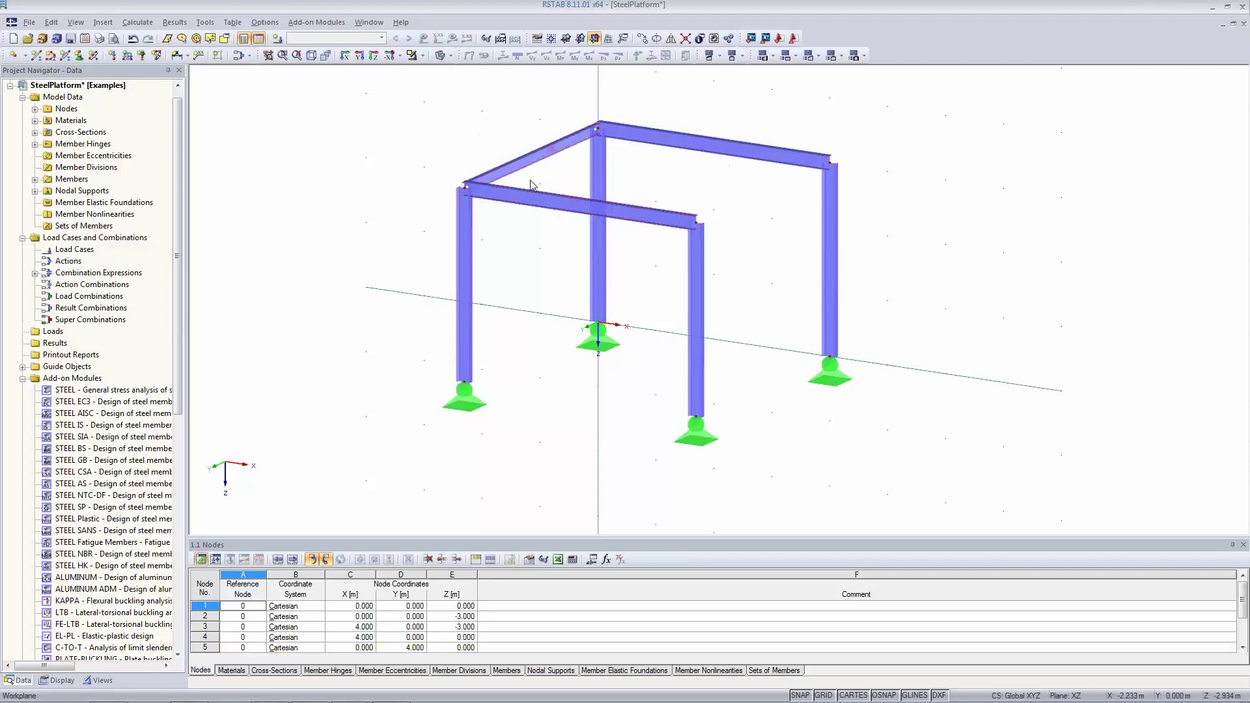
pyautogui.click(535, 166)
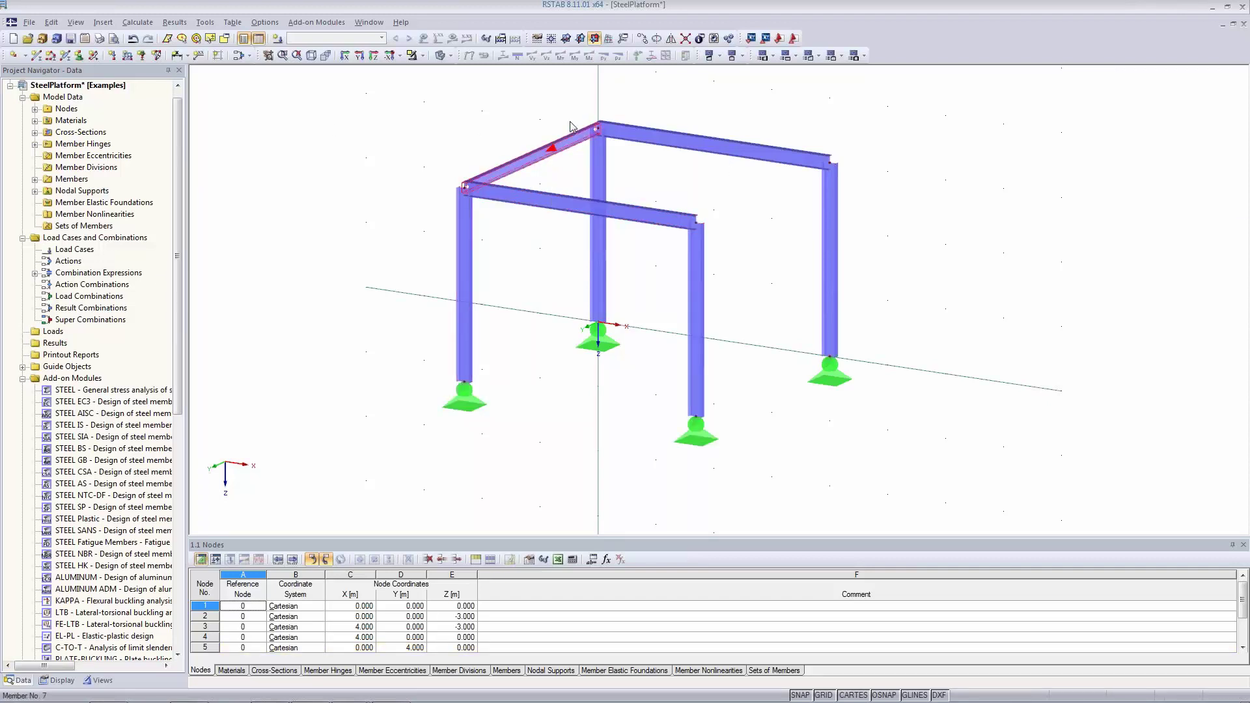
pyautogui.click(642, 38)
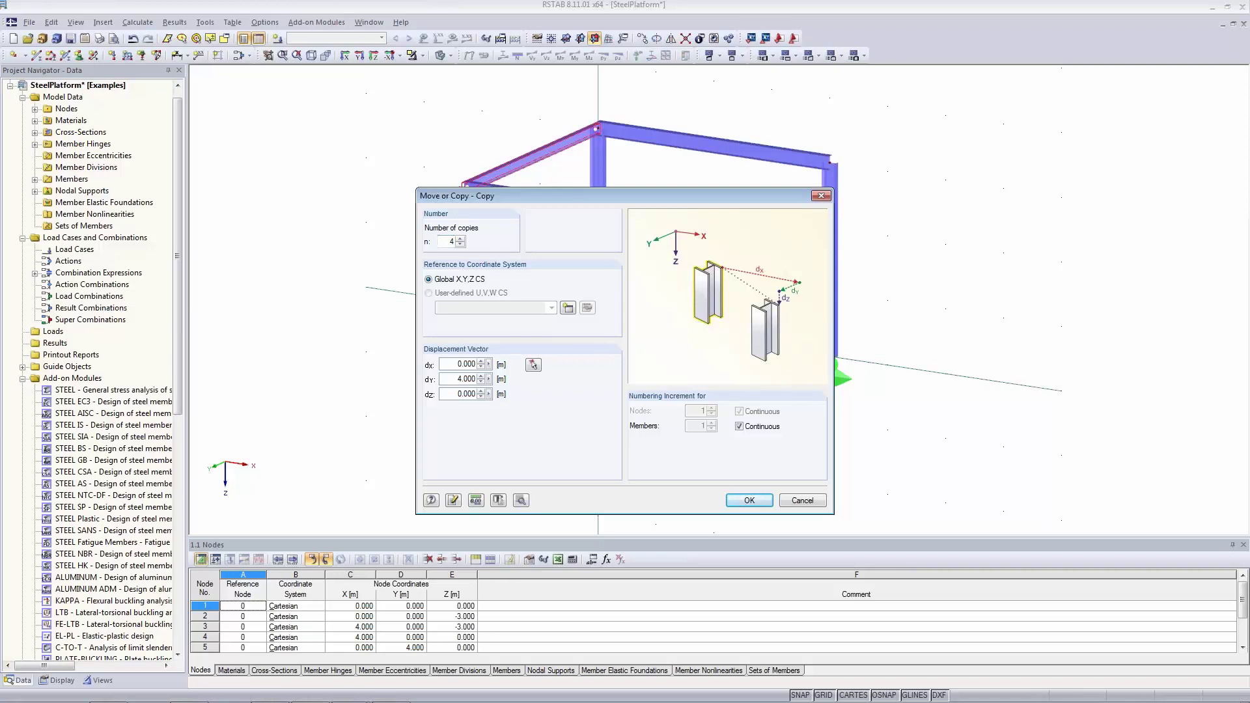
pyautogui.press('Tab')
pyautogui.write('0')
pyautogui.press('Tab')
pyautogui.click(451, 362)
pyautogui.write('1')
pyautogui.click(750, 501)
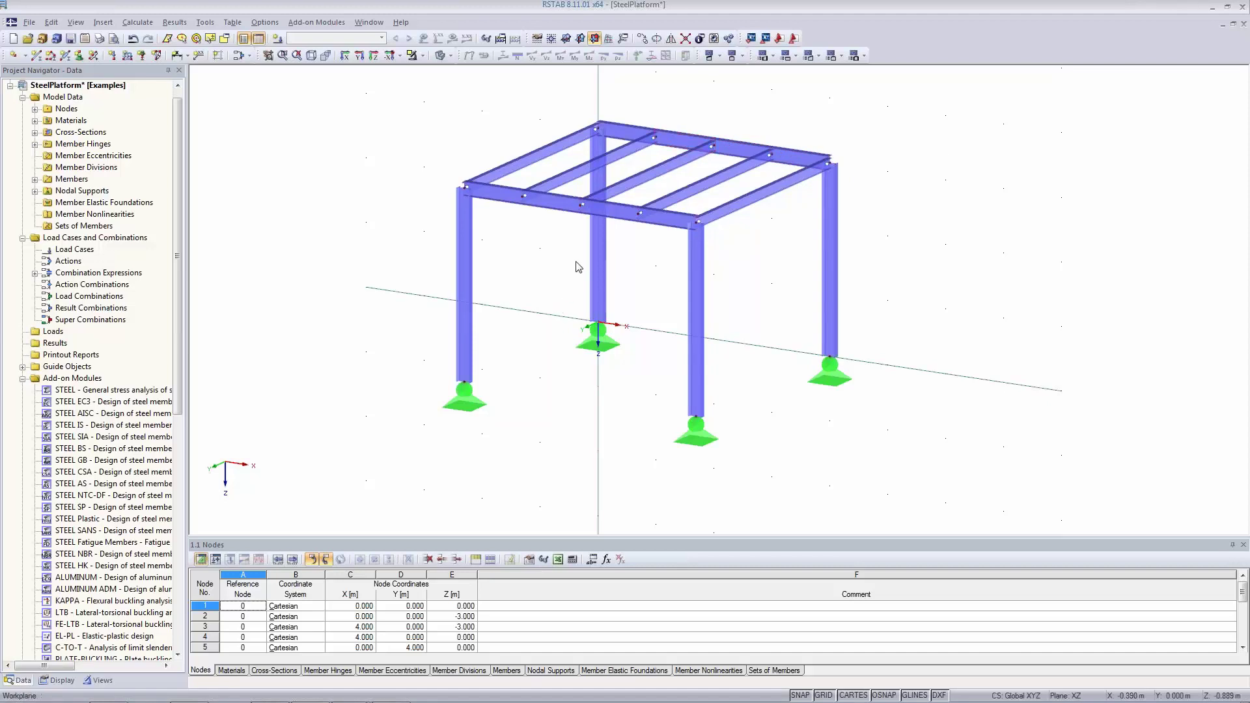
# Create a set of continuous members named Girder 1 from the girder of the rear frame at Y = 0
pyautogui.scroll(1, 578, 265)
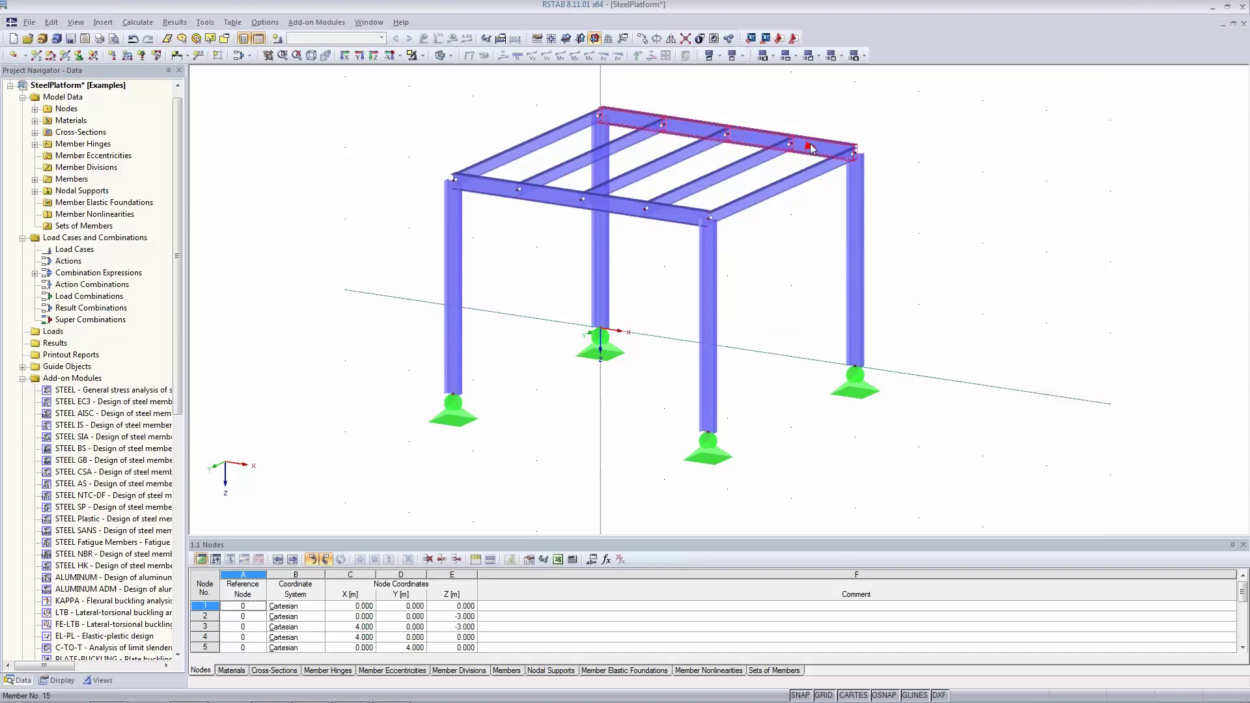
pyautogui.rightClick(811, 148)
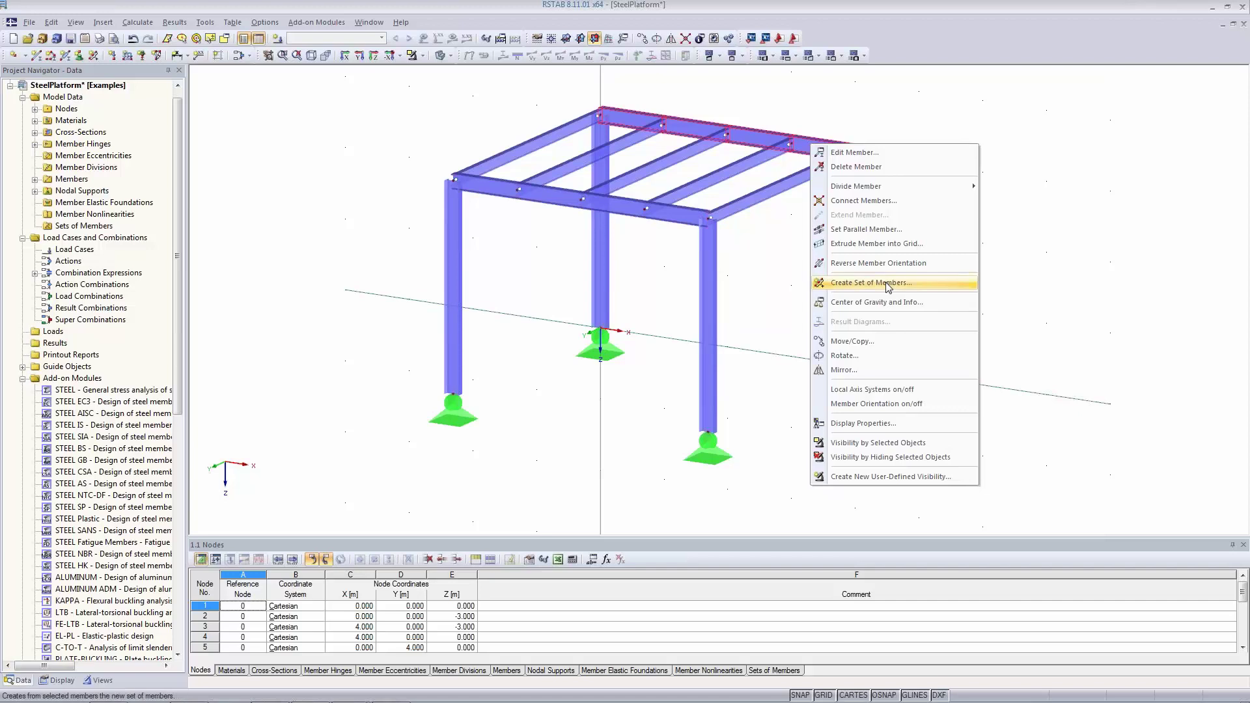
pyautogui.click(870, 283)
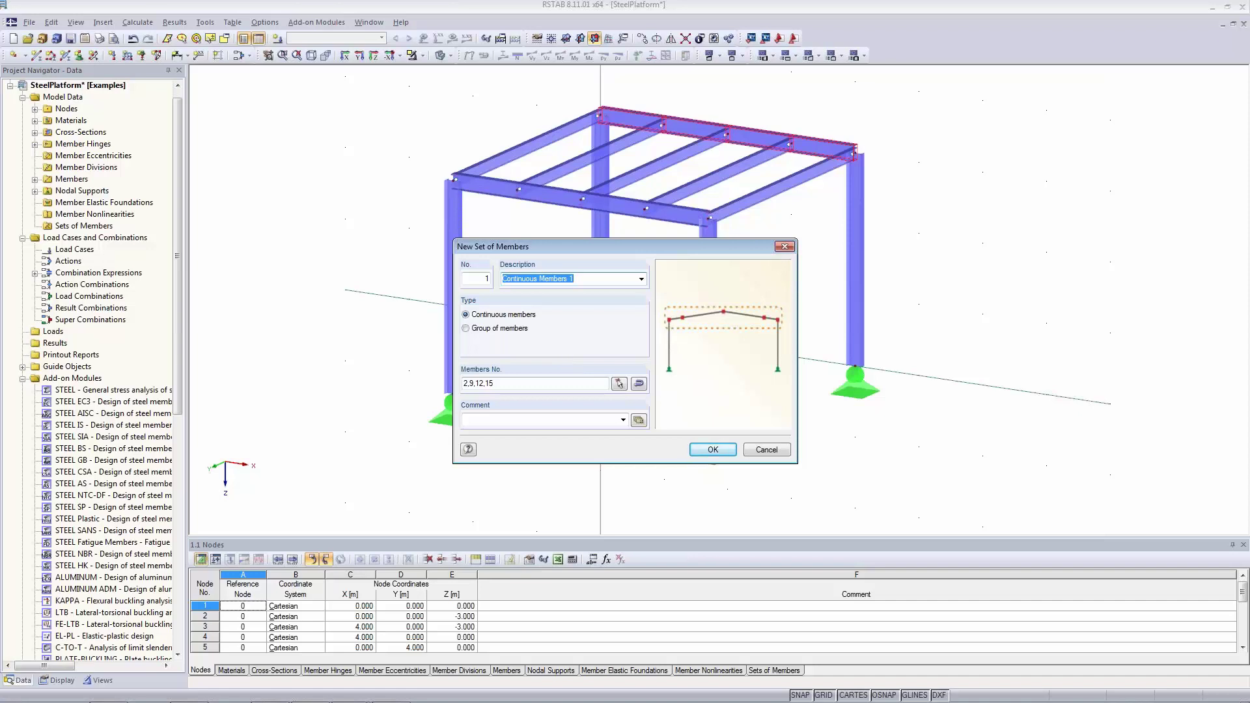
pyautogui.write('Girder 1')
pyautogui.doubleClick(525, 384)
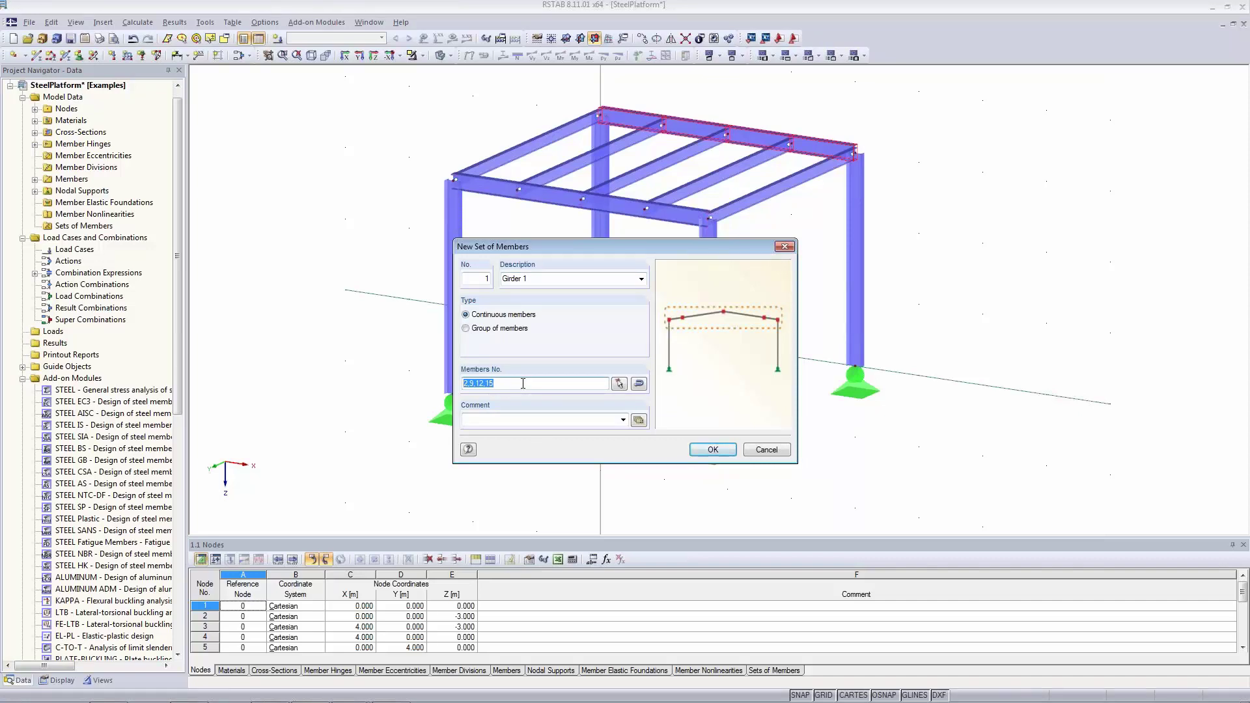
pyautogui.click(713, 450)
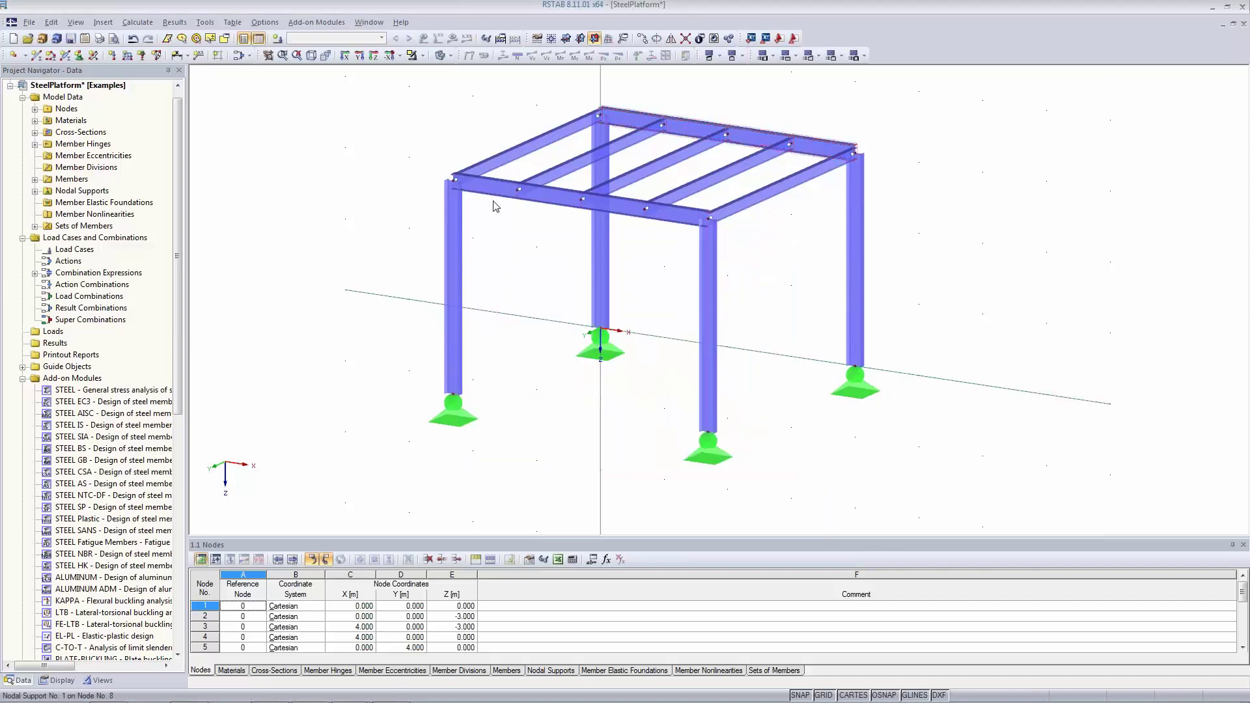
# Create a set of continuous members named Girder 2 from the girder of the front frame at Y = 4 m
pyautogui.rightClick(676, 214)
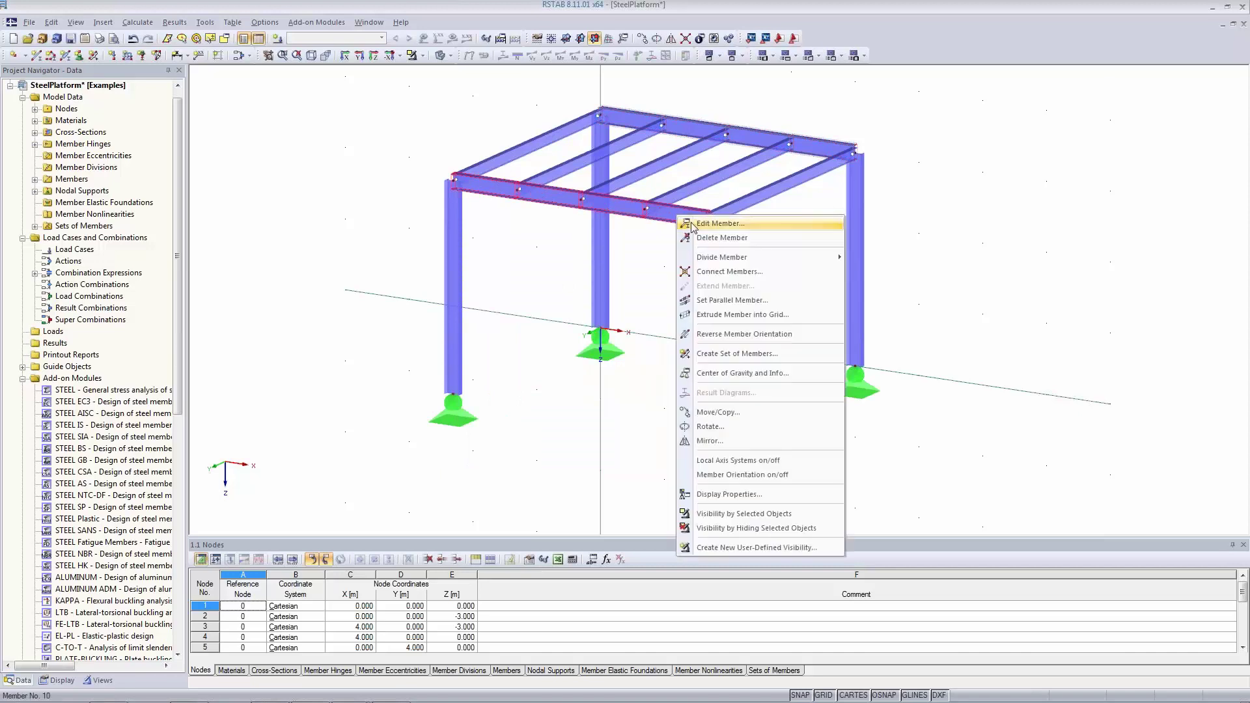
pyautogui.click(734, 355)
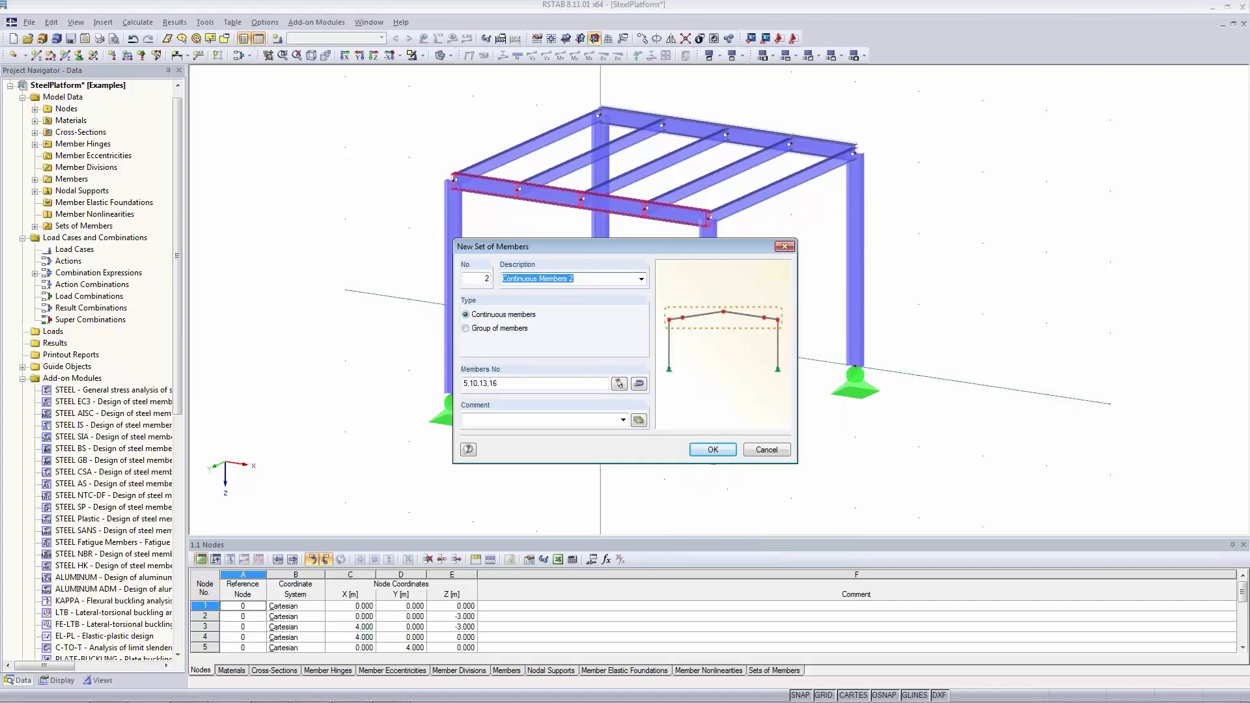
pyautogui.write('Girder 2')
pyautogui.click(507, 386)
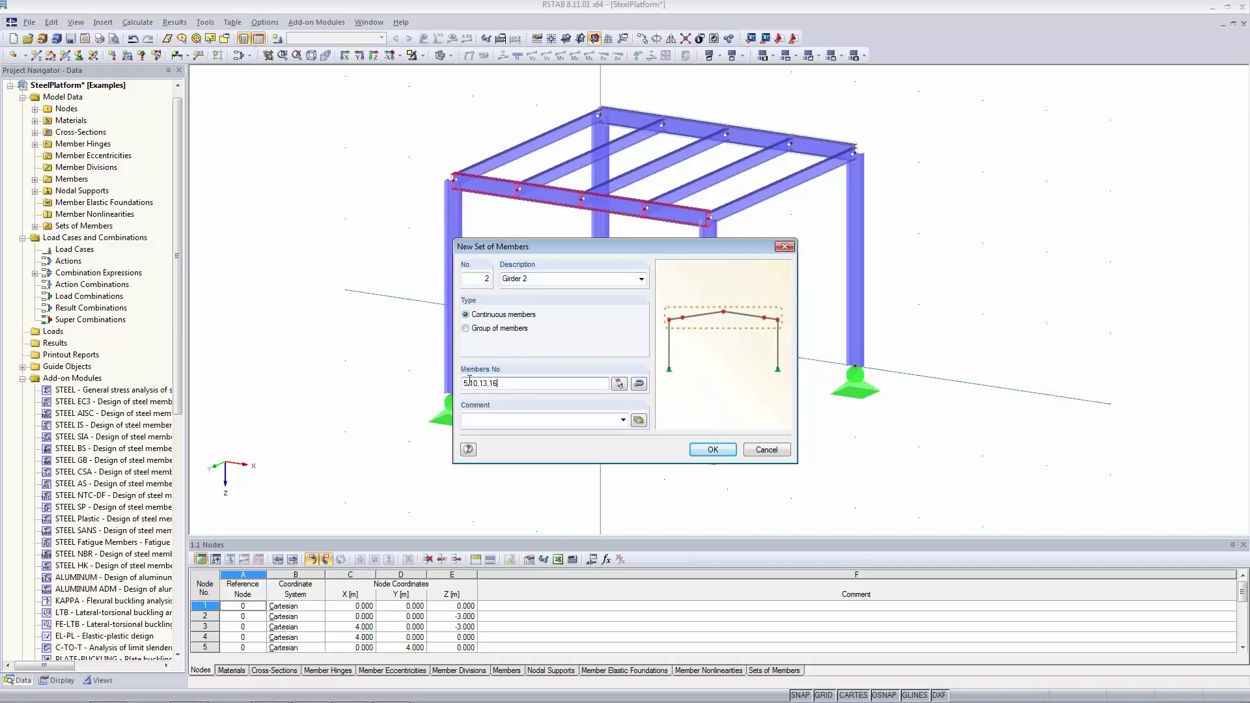
pyautogui.click(716, 452)
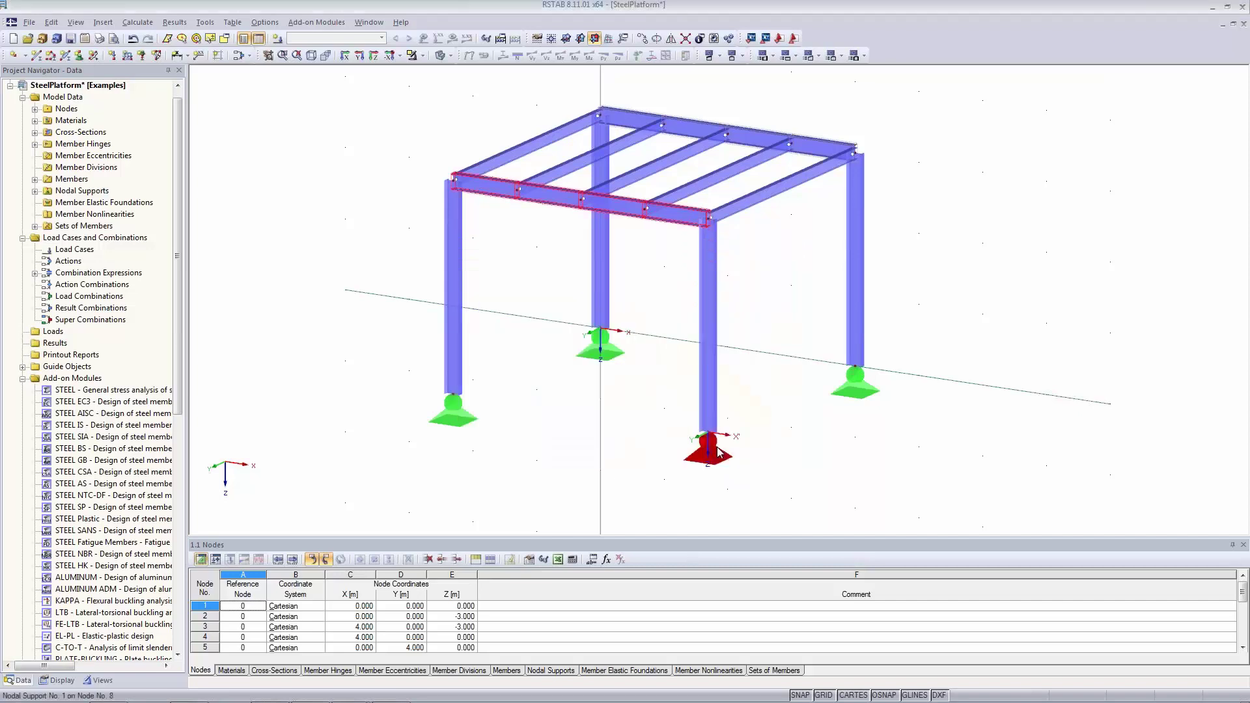
pyautogui.click(318, 162)
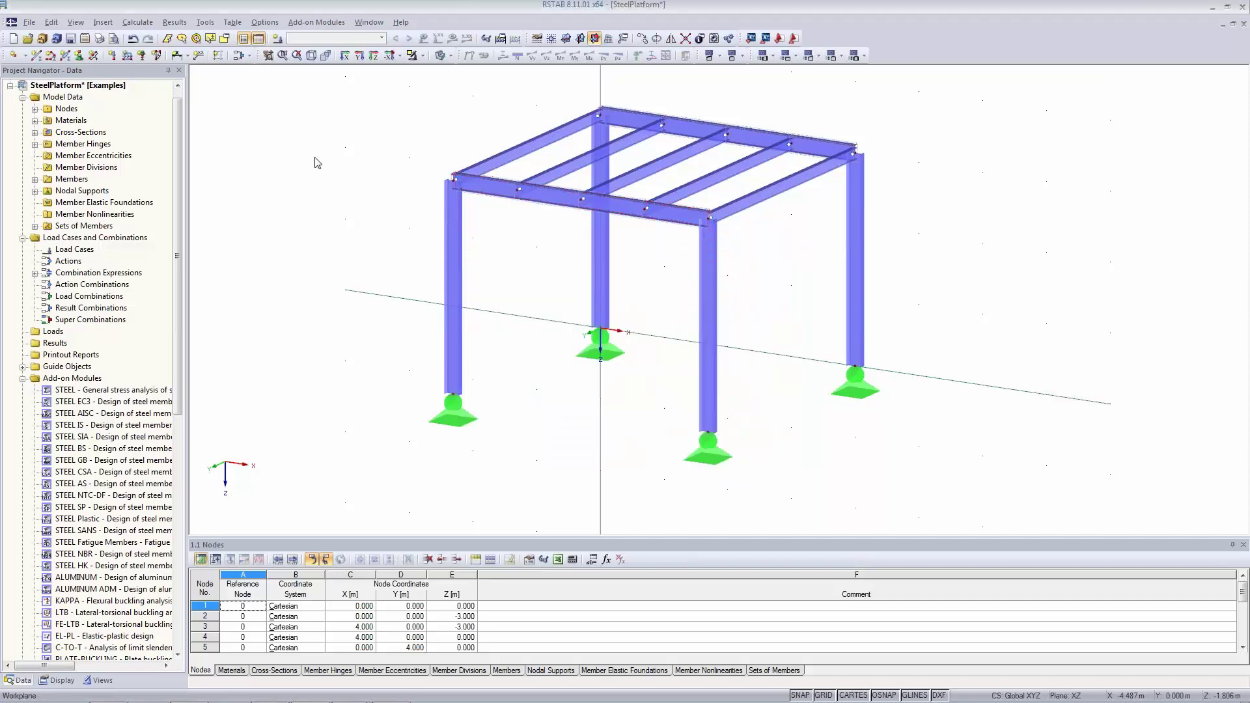
# View the model in wireframe and solid display while rotating it, and return to the solid transparent display
pyautogui.click(438, 57)
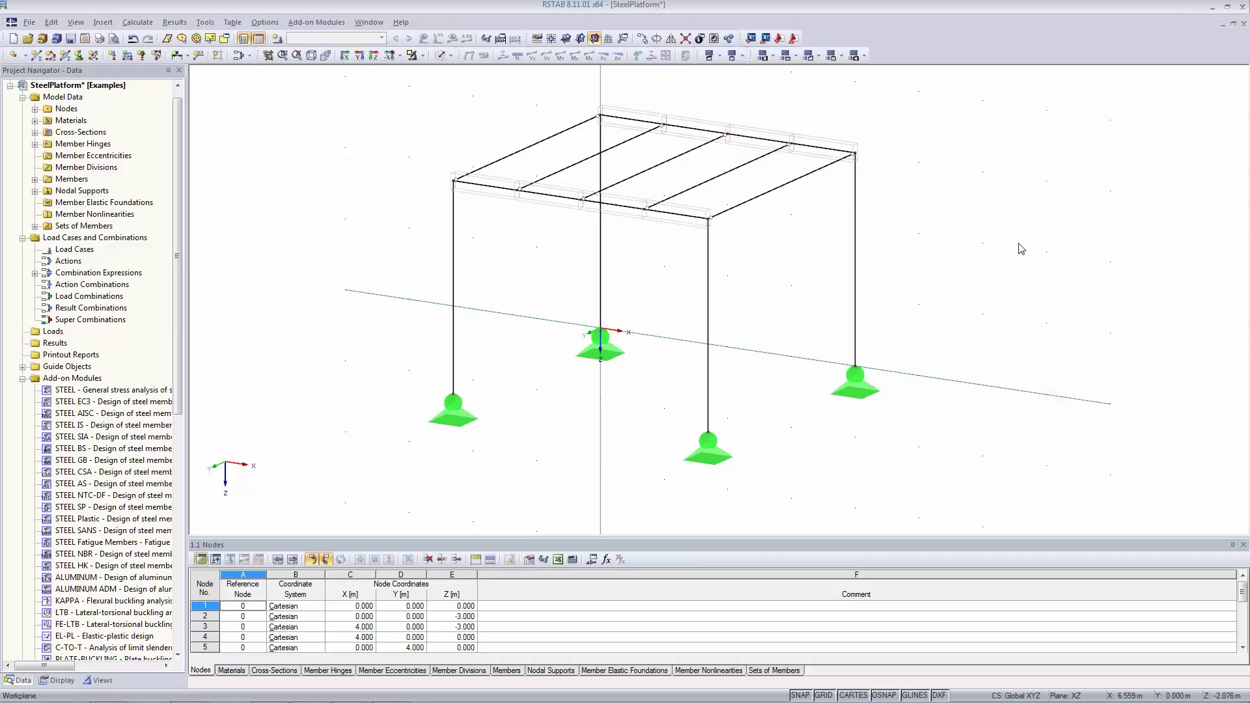
pyautogui.keyDown('ctrl'); pyautogui.moveTo(976, 235); pyautogui.dragTo(866, 221, button='middle'); pyautogui.keyUp('ctrl')
pyautogui.click(439, 55)
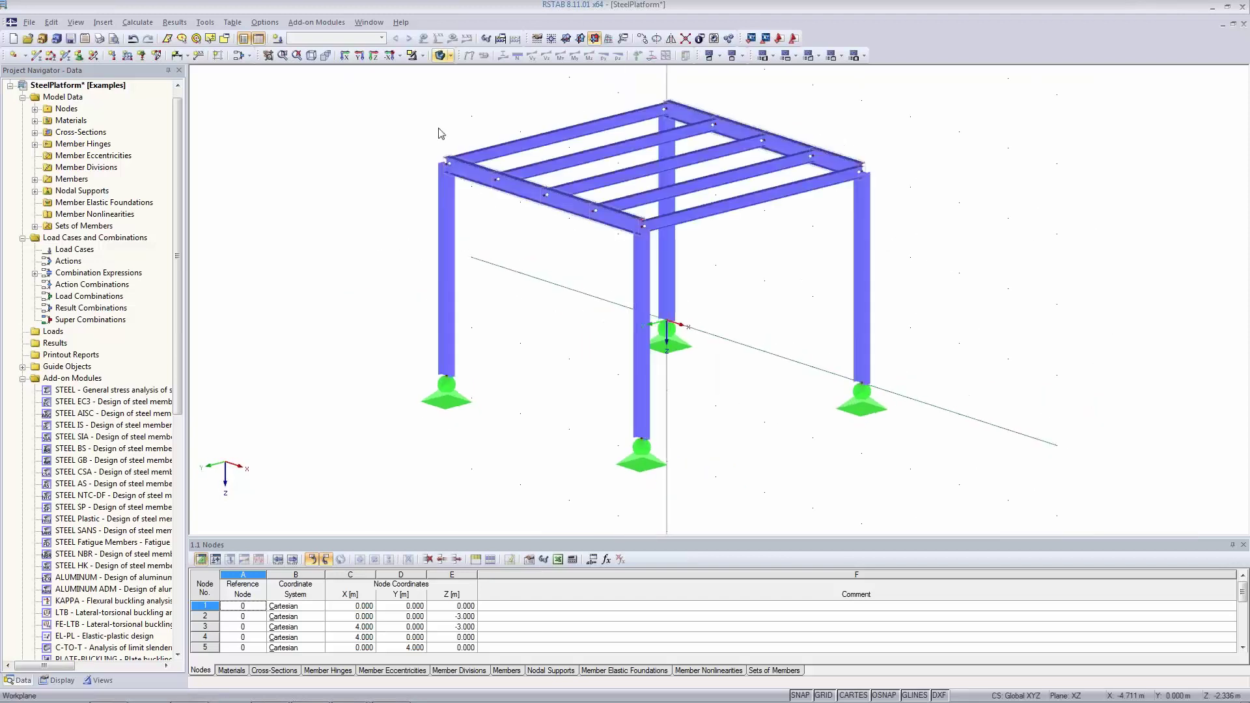
pyautogui.click(434, 55)
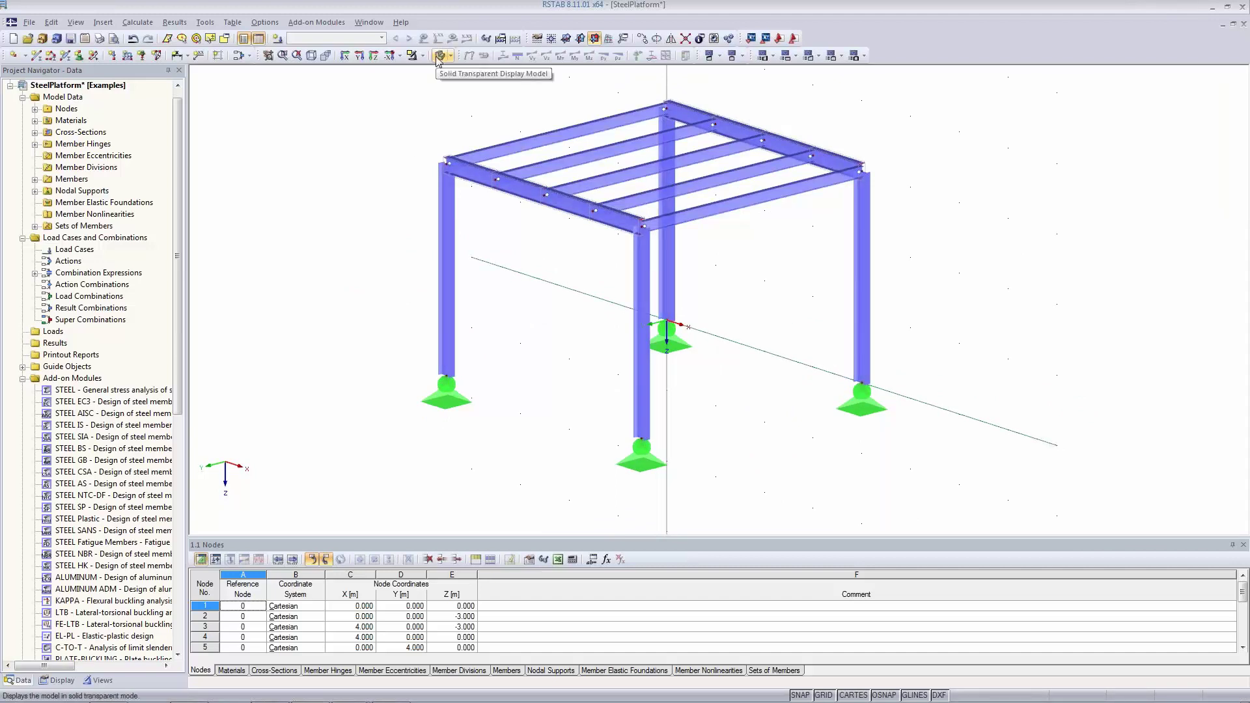
pyautogui.scroll(-1, 427, 194)
pyautogui.keyDown('ctrl'); pyautogui.moveTo(883, 374); pyautogui.dragTo(931, 297, button='middle'); pyautogui.keyUp('ctrl')
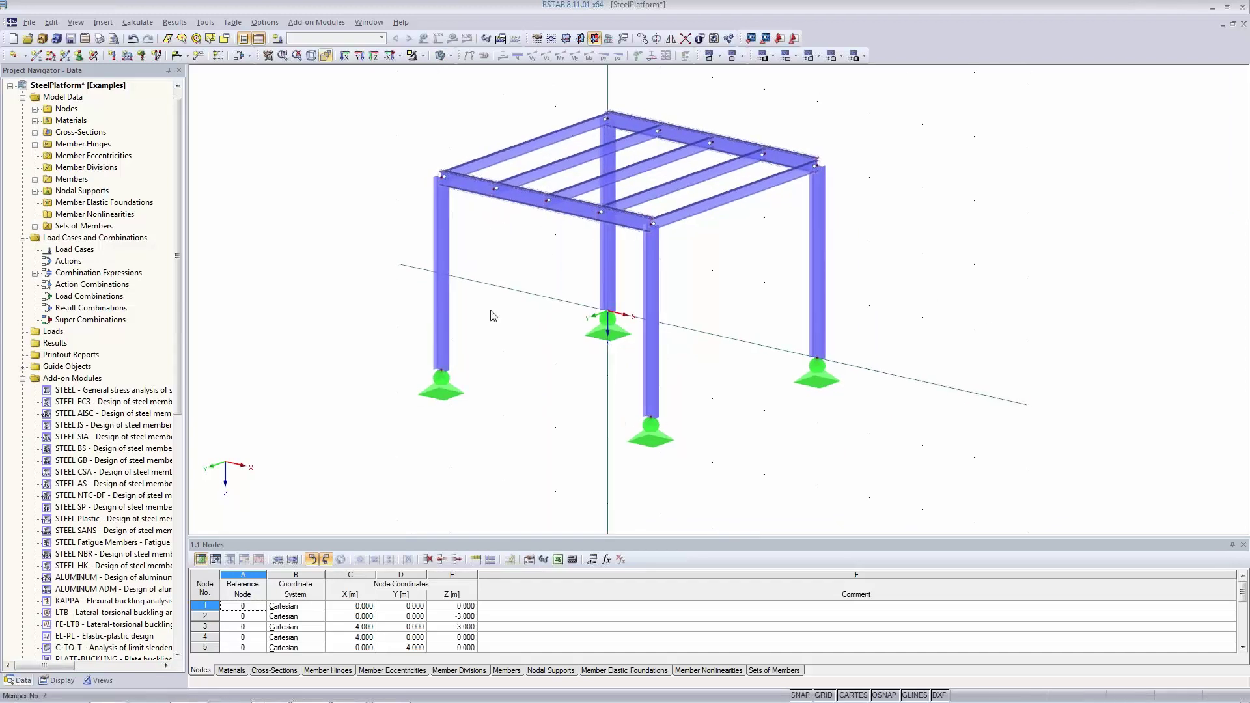
pyautogui.moveTo(317, 111); pyautogui.dragTo(407, 223)
pyautogui.keyDown('ctrl'); pyautogui.moveTo(966, 311); pyautogui.dragTo(828, 300, button='middle'); pyautogui.keyUp('ctrl')
pyautogui.moveTo(354, 94); pyautogui.dragTo(576, 432)
pyautogui.click(707, 500)
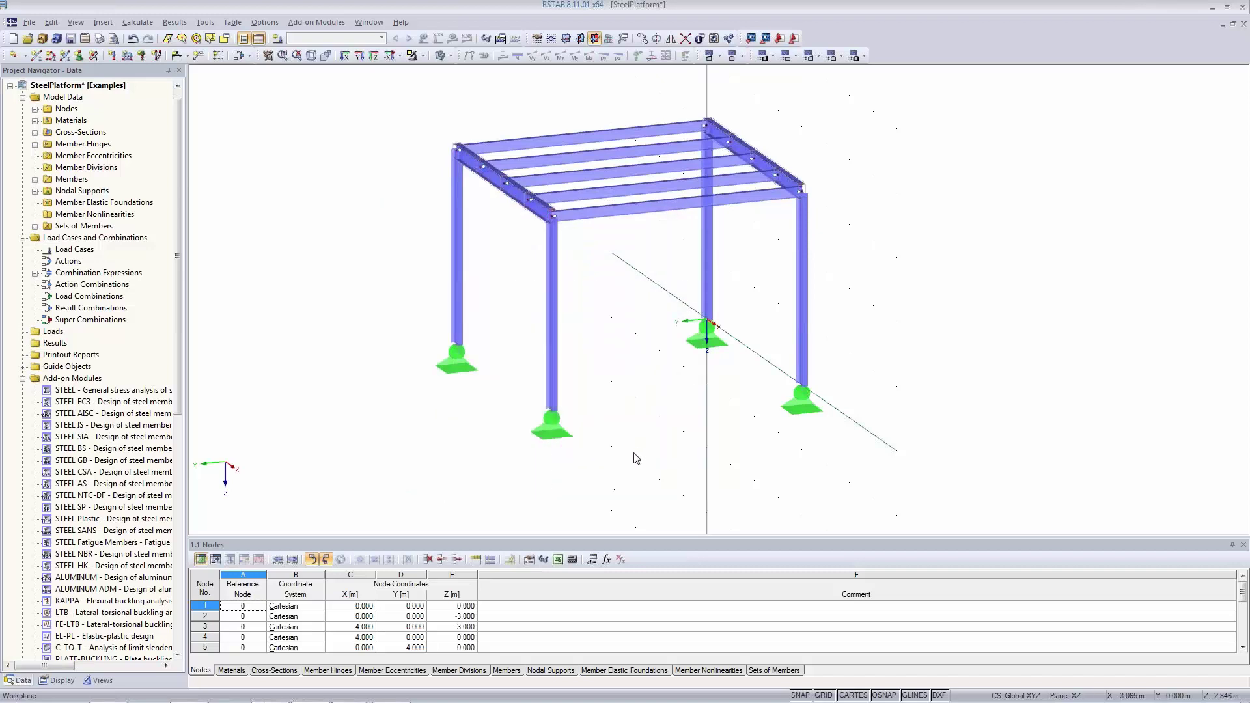
pyautogui.moveTo(610, 471); pyautogui.dragTo(365, 118)
pyautogui.keyDown('ctrl'); pyautogui.moveTo(712, 385); pyautogui.dragTo(798, 399, button='middle'); pyautogui.keyUp('ctrl')
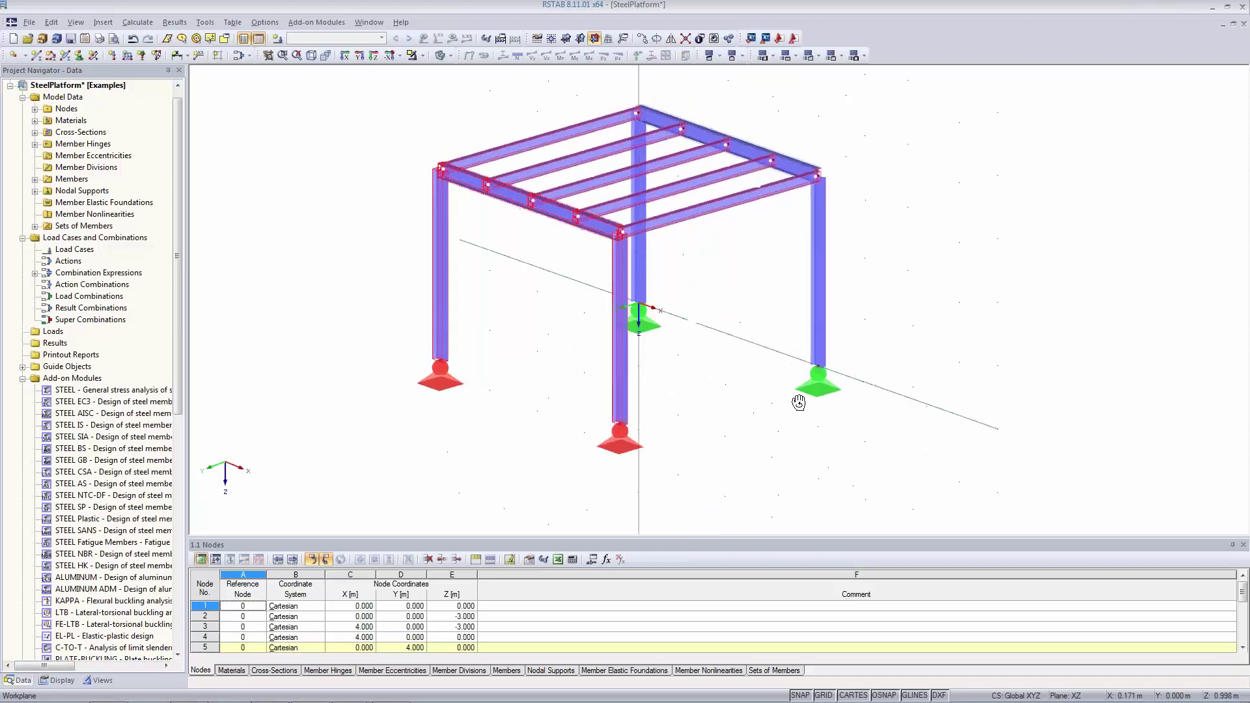
pyautogui.click(642, 41)
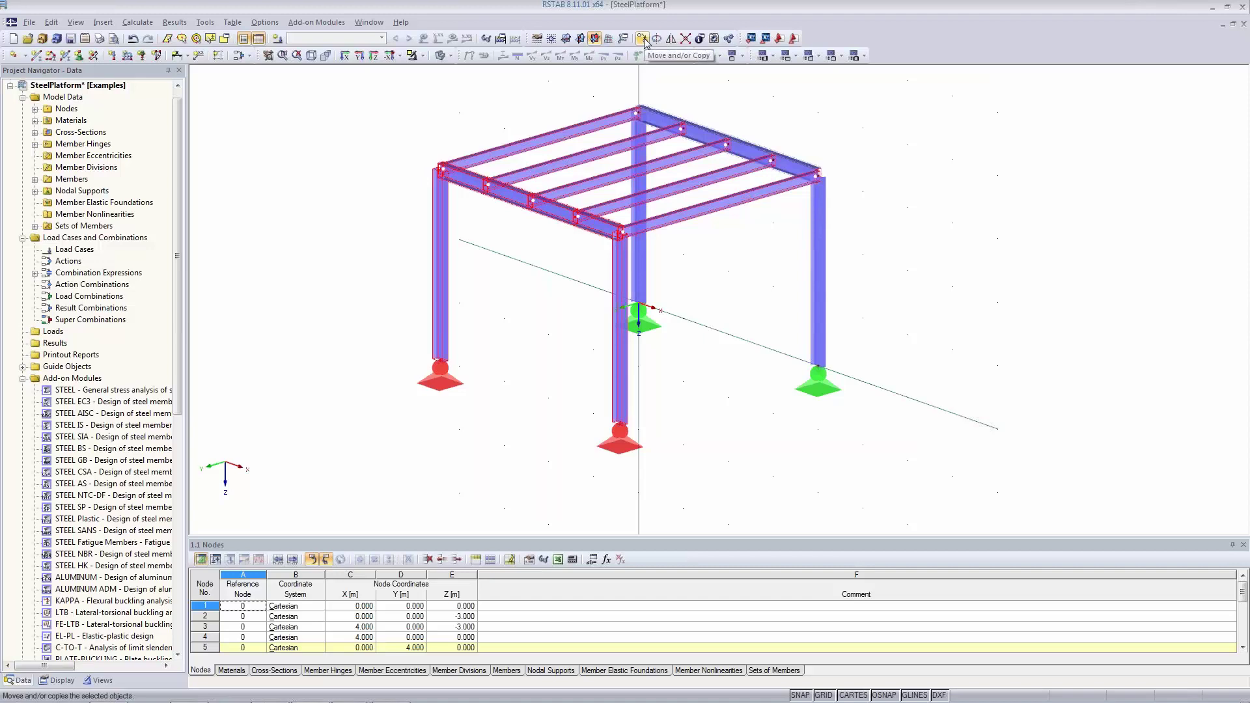
pyautogui.click(819, 181)
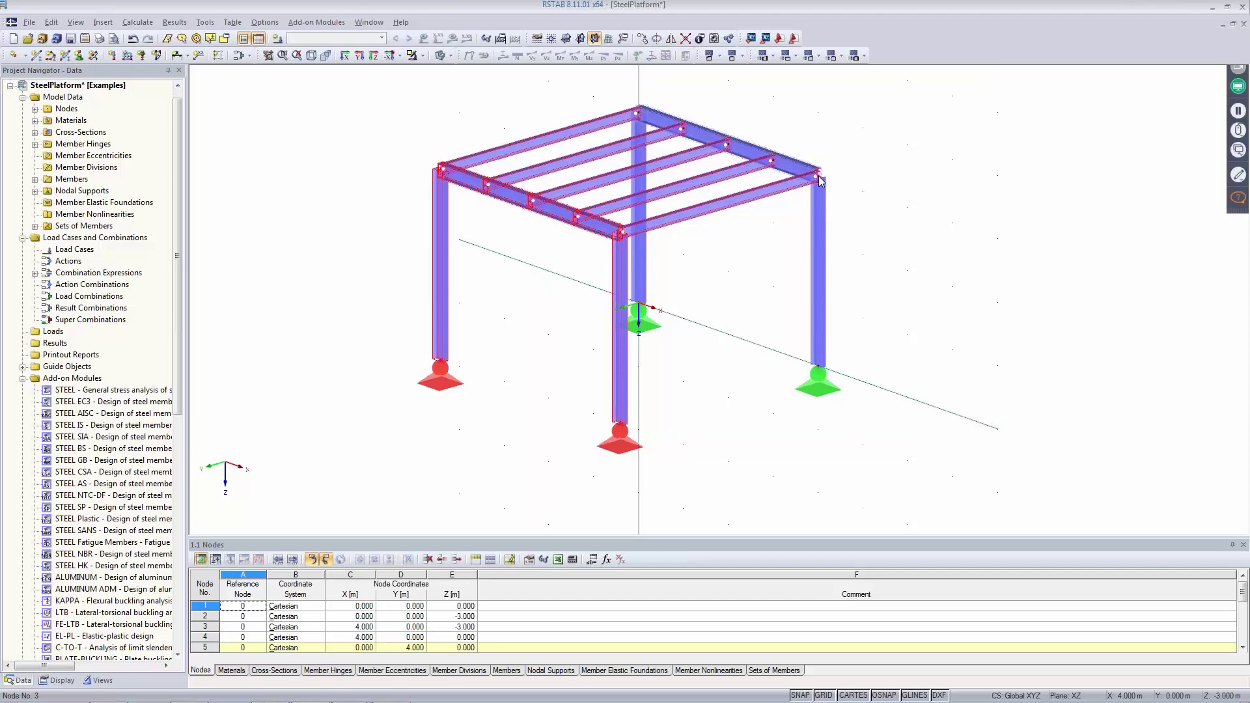
pyautogui.moveTo(819, 181); pyautogui.dragTo(779, 239)
pyautogui.press('Escape')
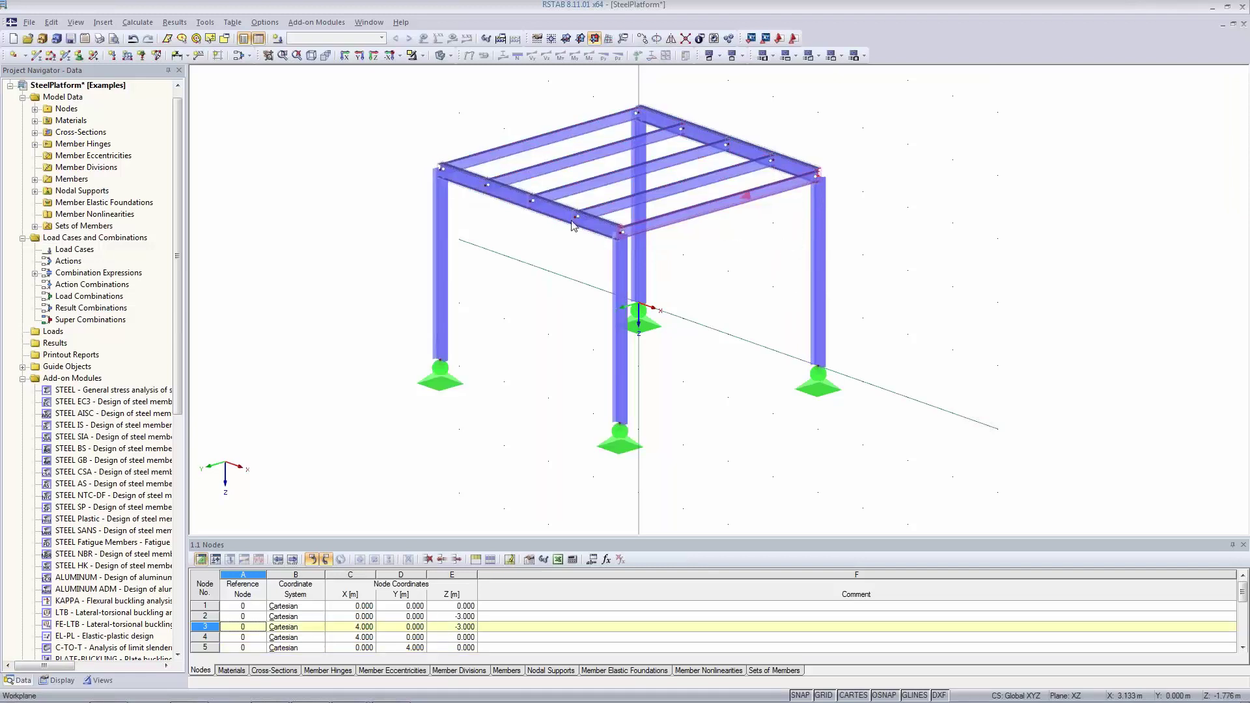
# Copy the front frame with its supports and connecting beams 4 m in the Y direction, from node 3 to the matching front frame corner
pyautogui.keyDown('ctrl'); pyautogui.moveTo(762, 469); pyautogui.dragTo(636, 497, button='middle'); pyautogui.keyUp('ctrl')
pyautogui.moveTo(640, 485); pyautogui.dragTo(381, 79)
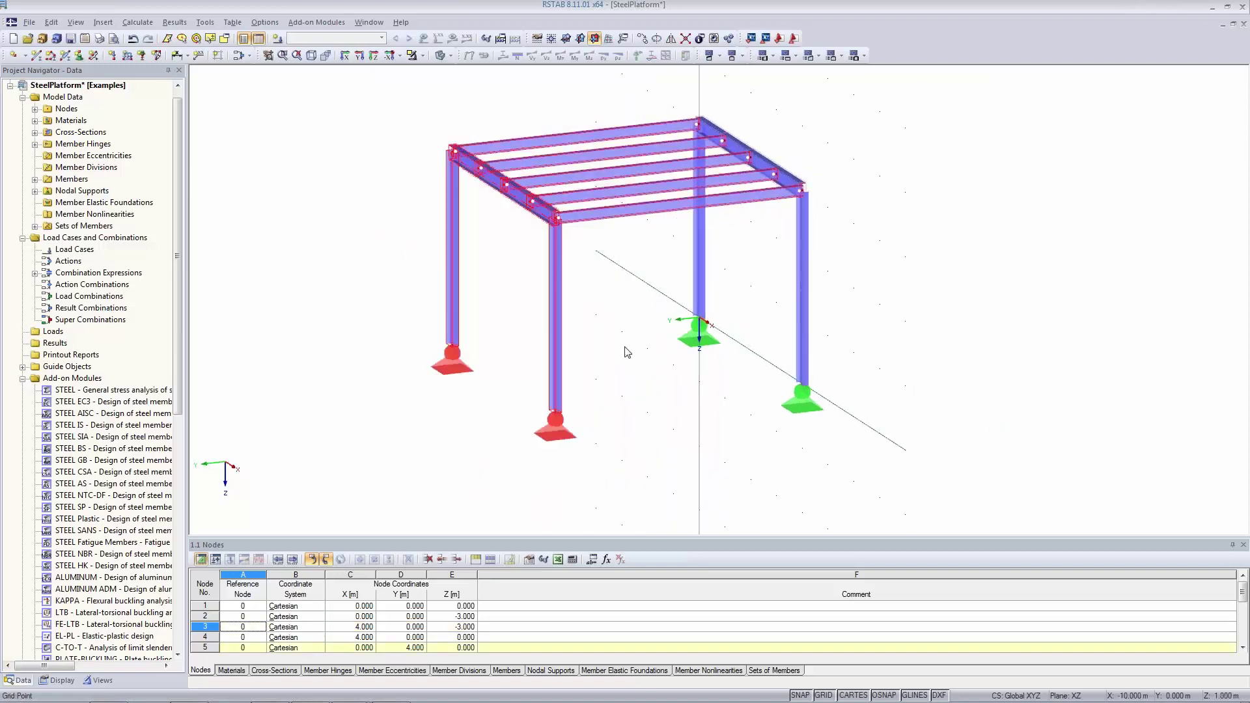
pyautogui.moveTo(649, 390); pyautogui.dragTo(879, 424, button='middle')
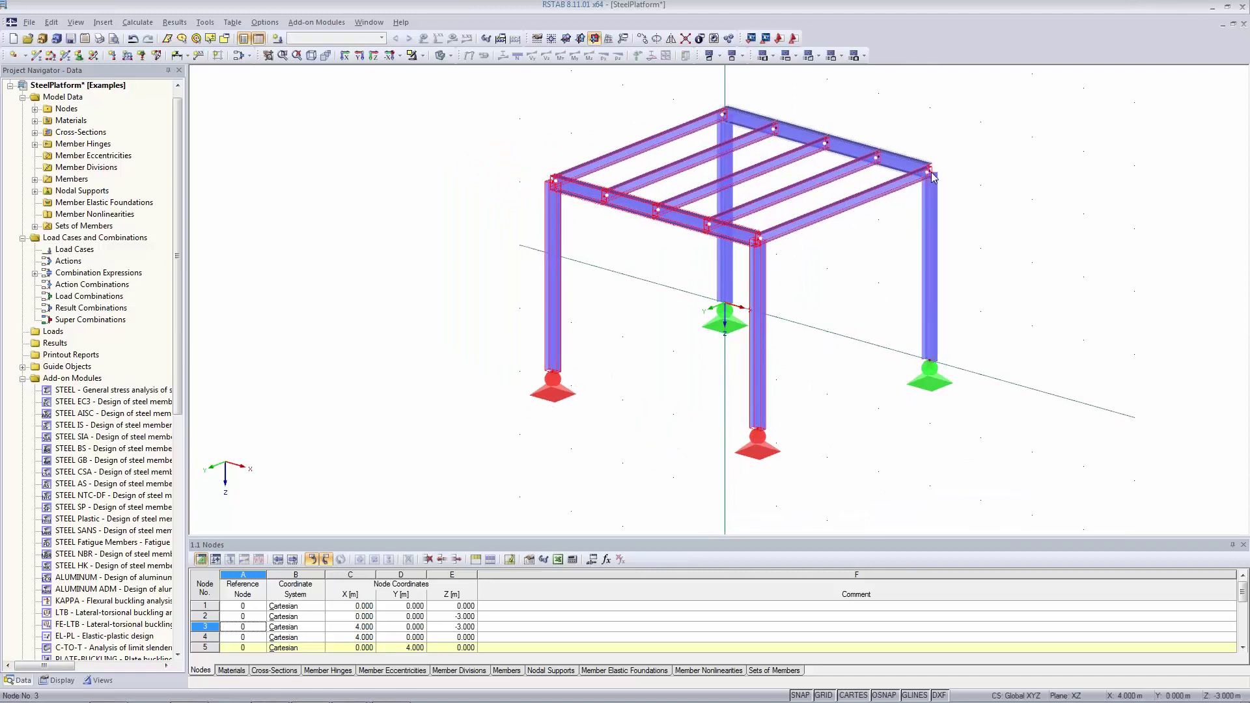
pyautogui.moveTo(933, 176)
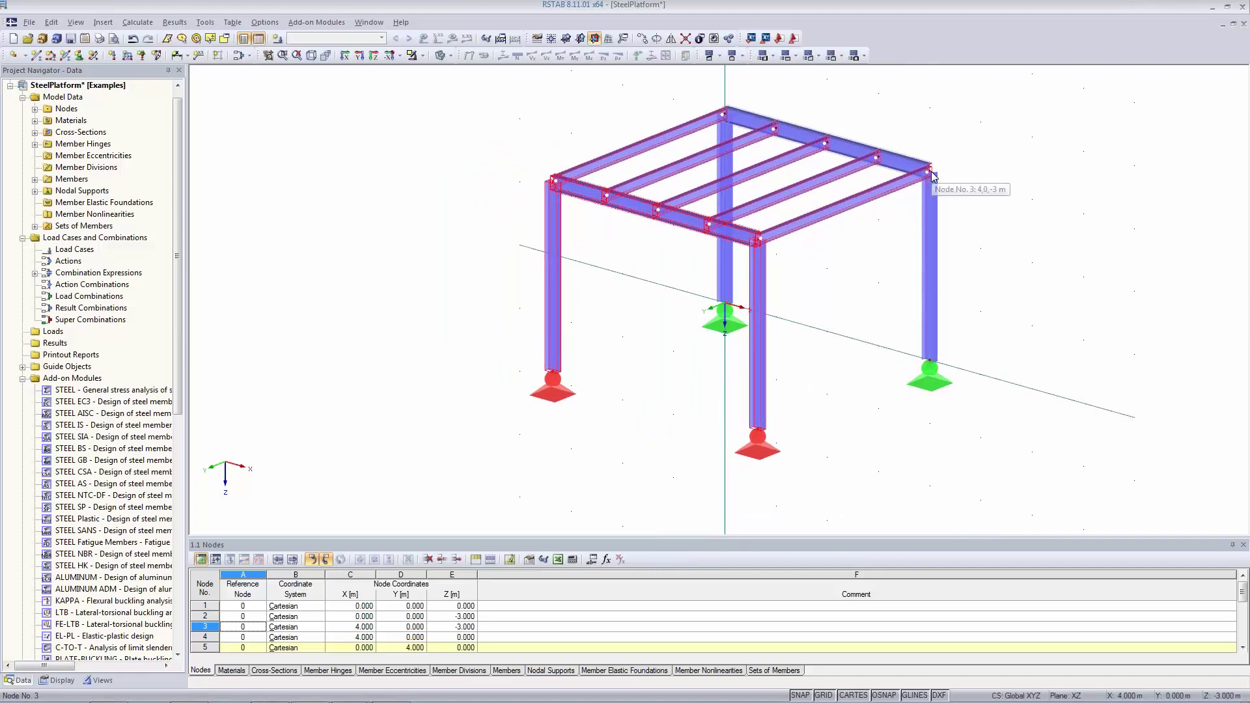
pyautogui.keyDown('ctrl'); pyautogui.moveTo(934, 175); pyautogui.dragTo(760, 242); pyautogui.keyUp('ctrl')
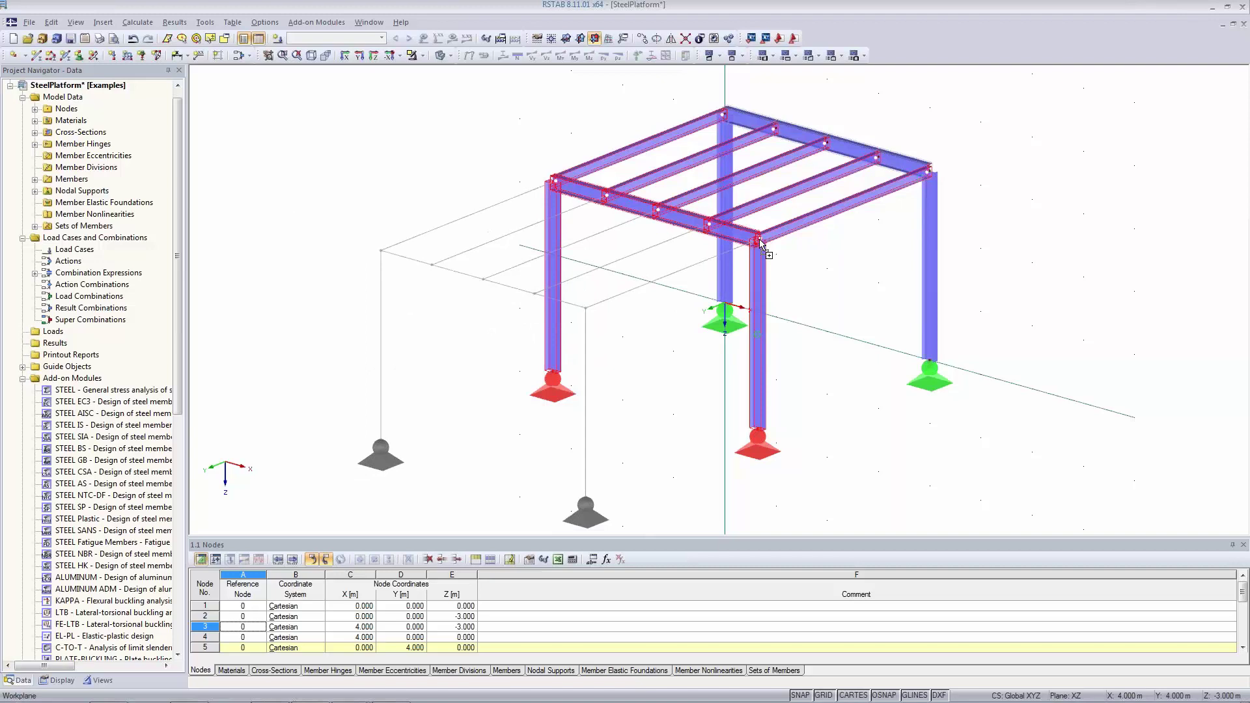
pyautogui.keyDown('ctrl'); pyautogui.moveTo(760, 242); pyautogui.dragTo(761, 242); pyautogui.keyUp('ctrl')
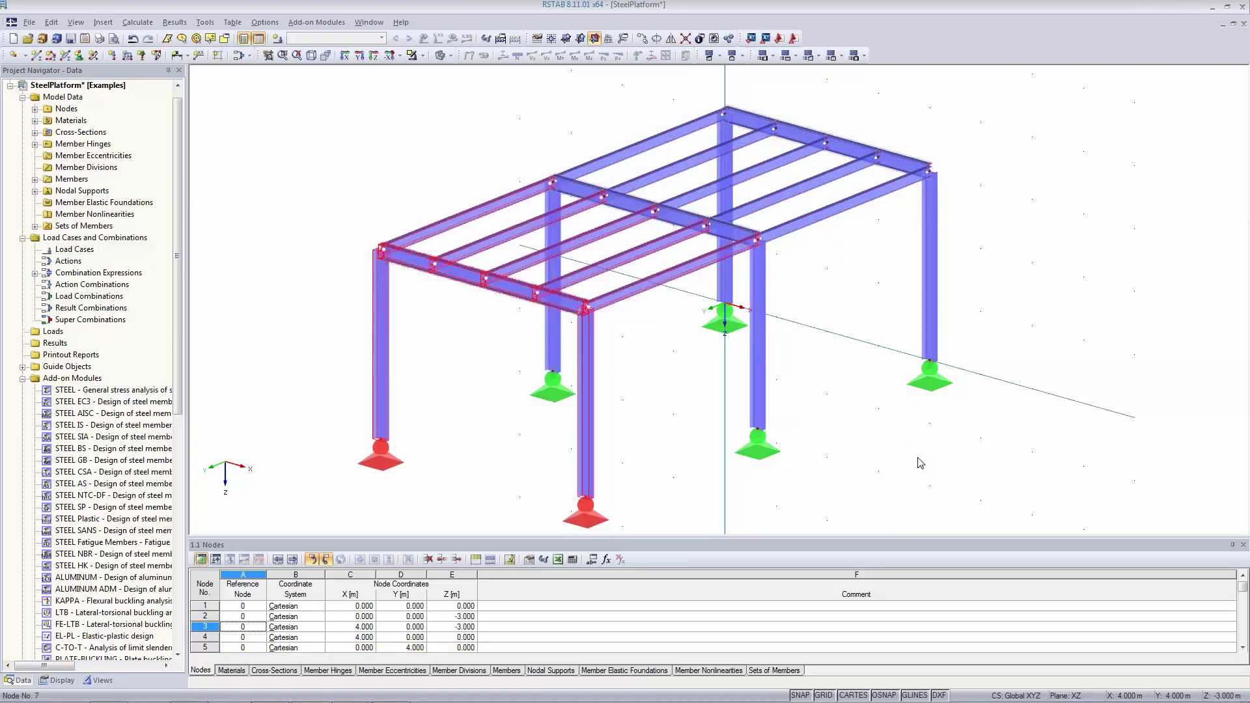
# Copy the frame at Y = 8 m with its supports and connecting beams another 4 m in the Y direction, using node 7 as the base point
pyautogui.keyDown('ctrl'); pyautogui.moveTo(1081, 458); pyautogui.dragTo(981, 408, button='middle'); pyautogui.keyUp('ctrl')
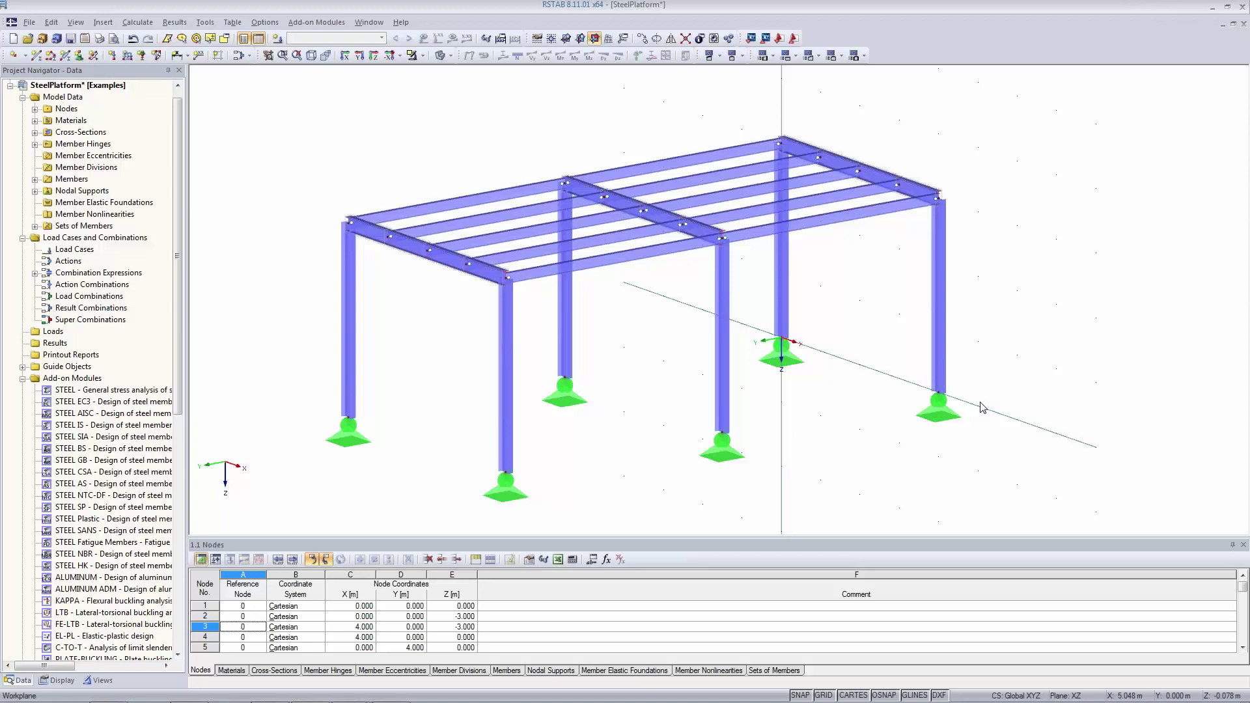
pyautogui.click(722, 448)
pyautogui.moveTo(723, 448); pyautogui.dragTo(830, 392, button='middle')
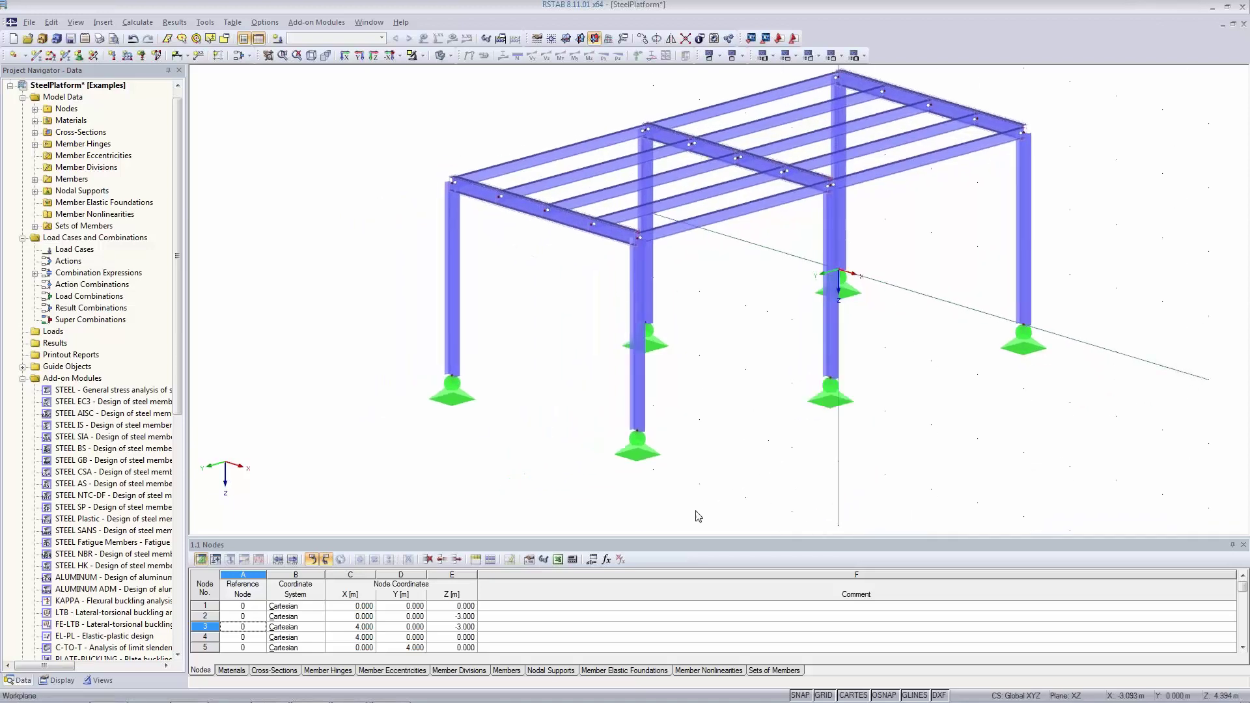
pyautogui.keyDown('ctrl'); pyautogui.moveTo(779, 468); pyautogui.dragTo(638, 475, button='middle'); pyautogui.keyUp('ctrl')
pyautogui.moveTo(623, 460); pyautogui.dragTo(337, 176)
pyautogui.moveTo(755, 245); pyautogui.dragTo(809, 287, button='middle')
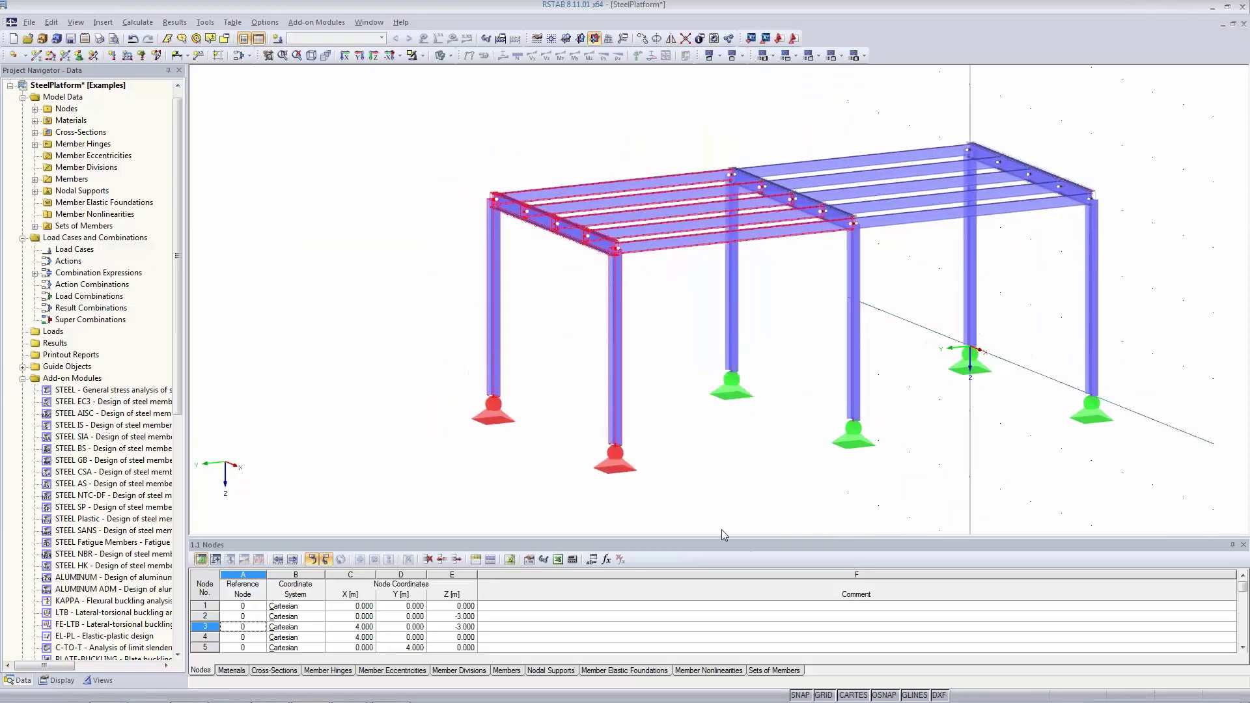
pyautogui.keyDown('ctrl'); pyautogui.moveTo(722, 438); pyautogui.dragTo(865, 288, button='middle'); pyautogui.keyUp('ctrl')
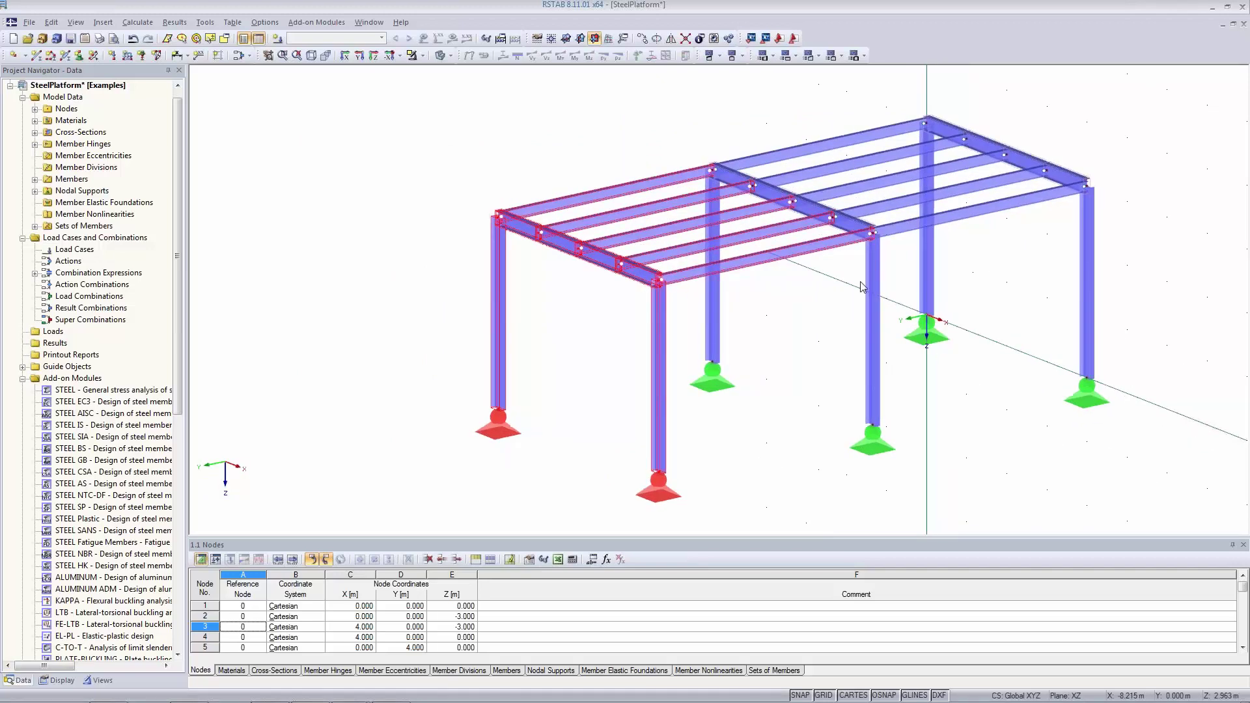
pyautogui.click(875, 238)
pyautogui.keyDown('ctrl'); pyautogui.moveTo(875, 238); pyautogui.dragTo(663, 284); pyautogui.keyUp('ctrl')
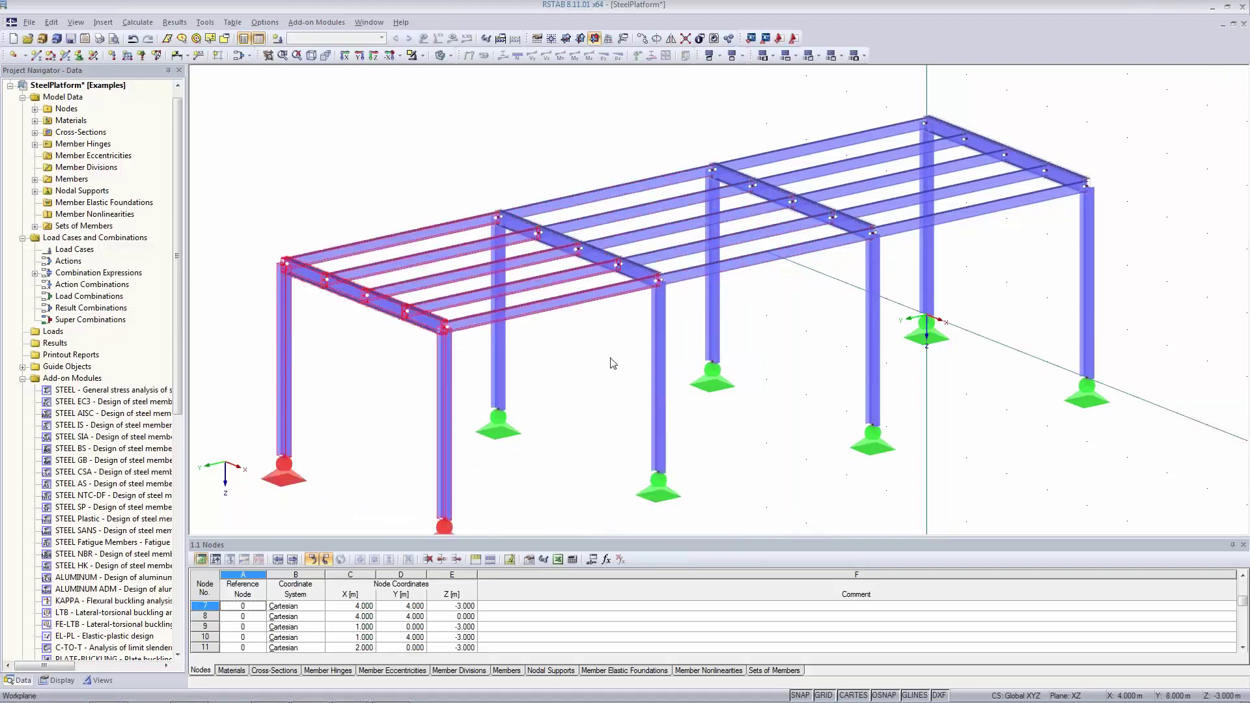
pyautogui.click(574, 386)
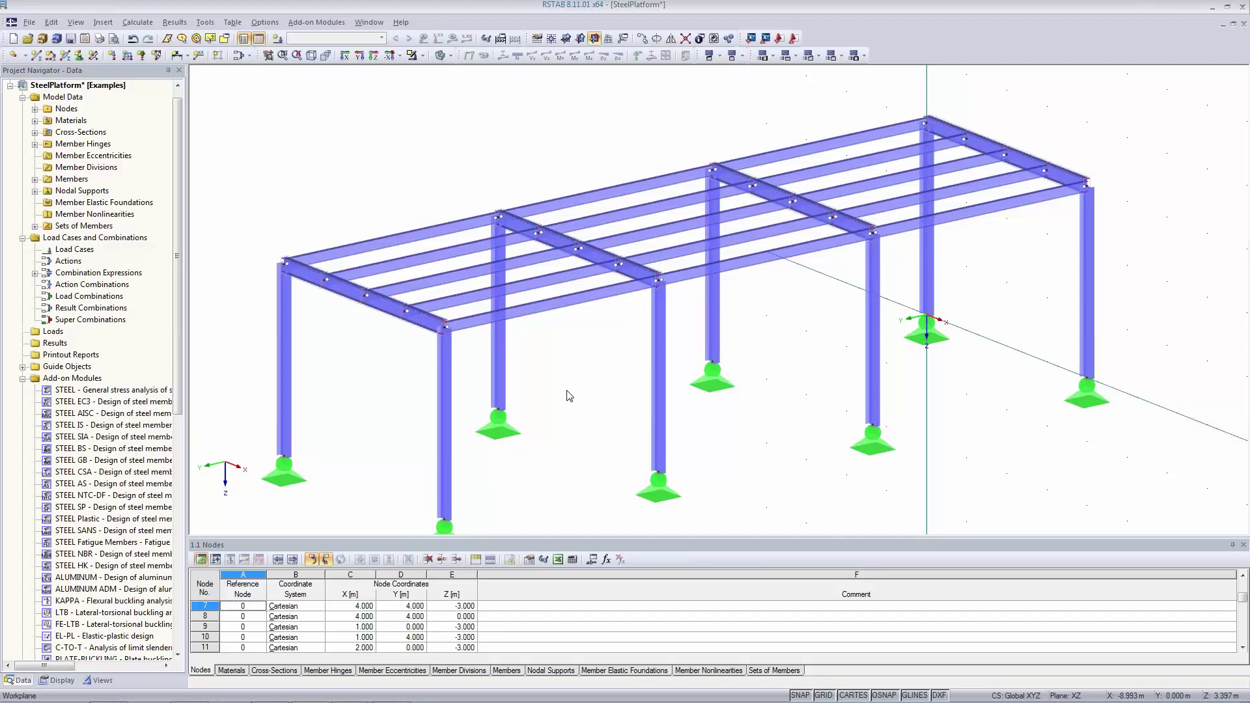
pyautogui.moveTo(589, 472); pyautogui.dragTo(592, 406, button='middle')
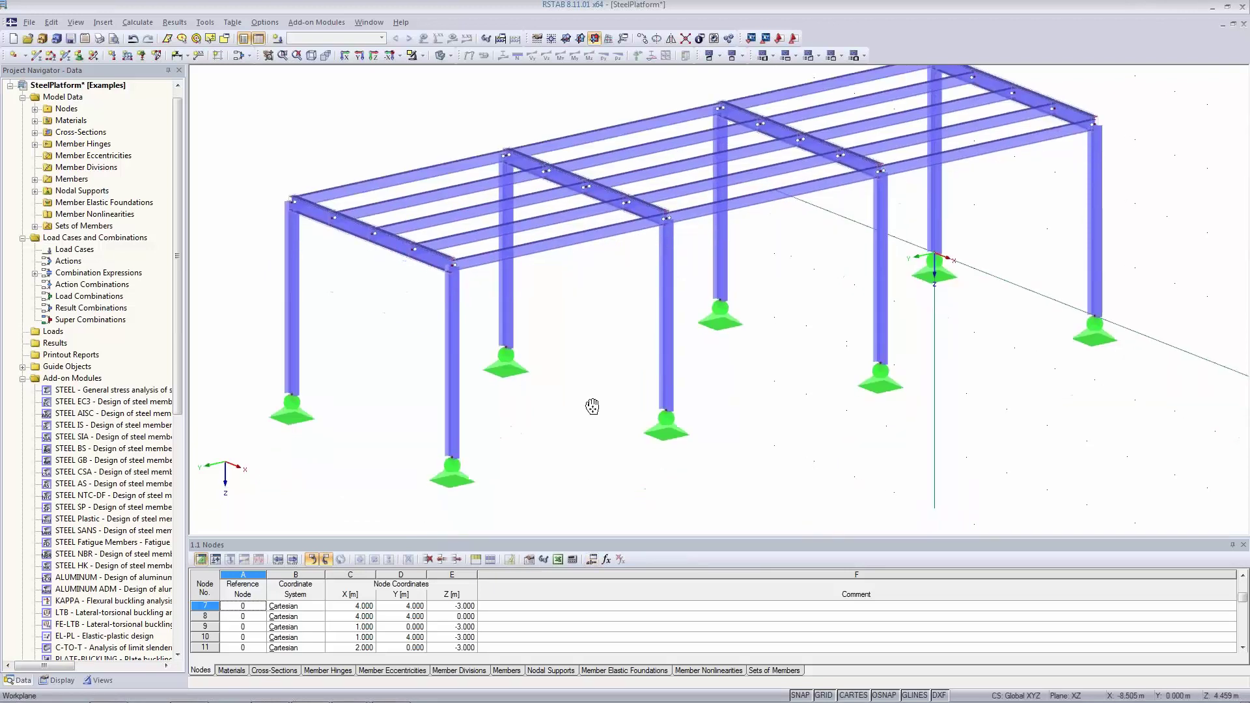
# Switch the model to wireframe display and show the sets of members in an enlarged data table
pyautogui.click(439, 56)
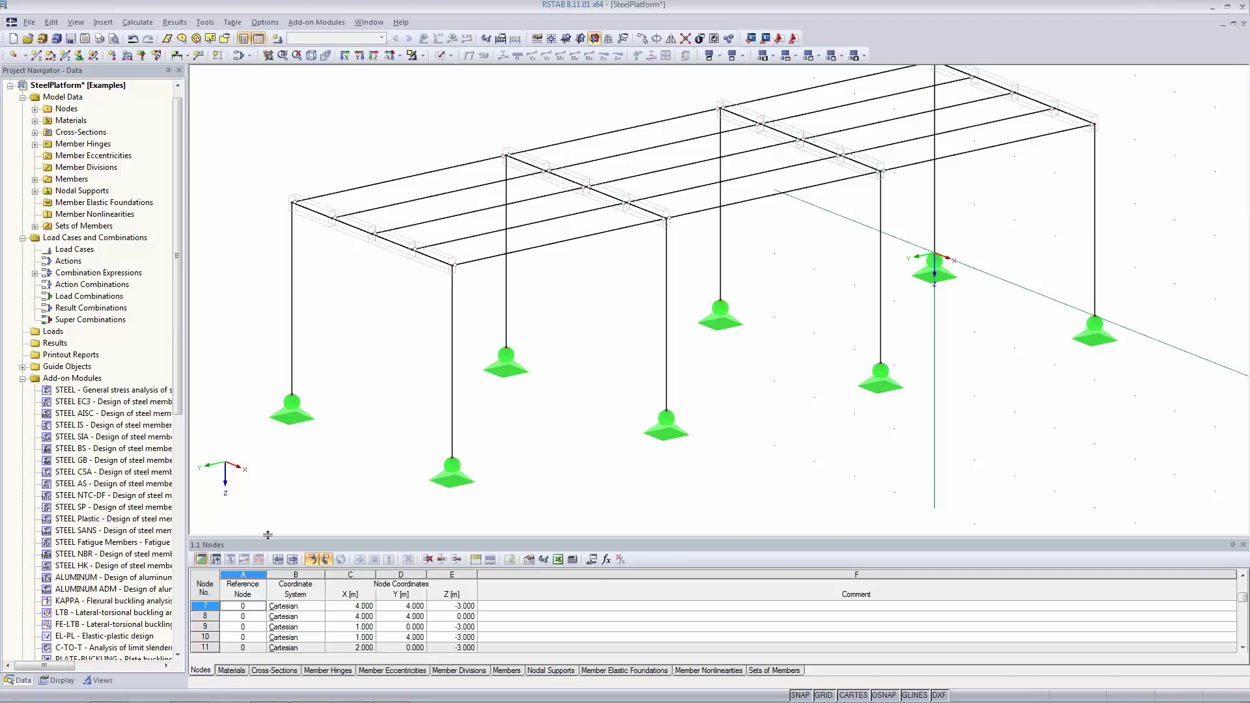
pyautogui.moveTo(269, 535); pyautogui.dragTo(278, 442)
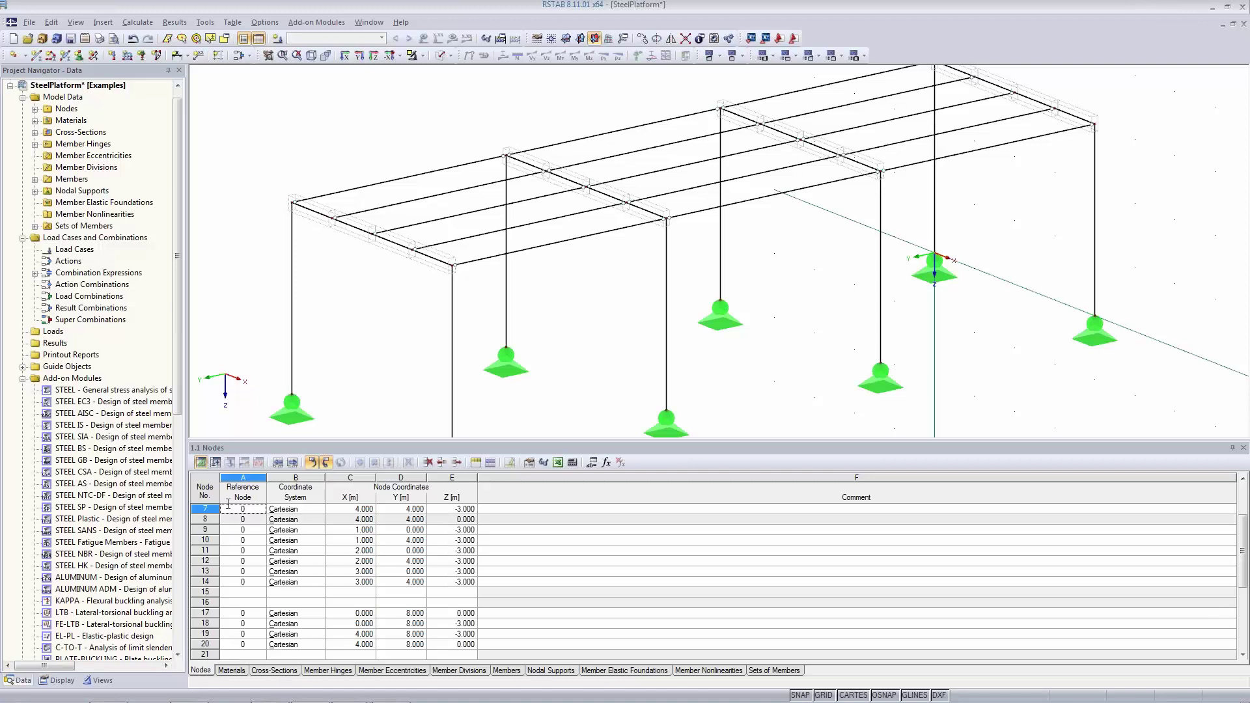
pyautogui.click(231, 670)
pyautogui.click(274, 671)
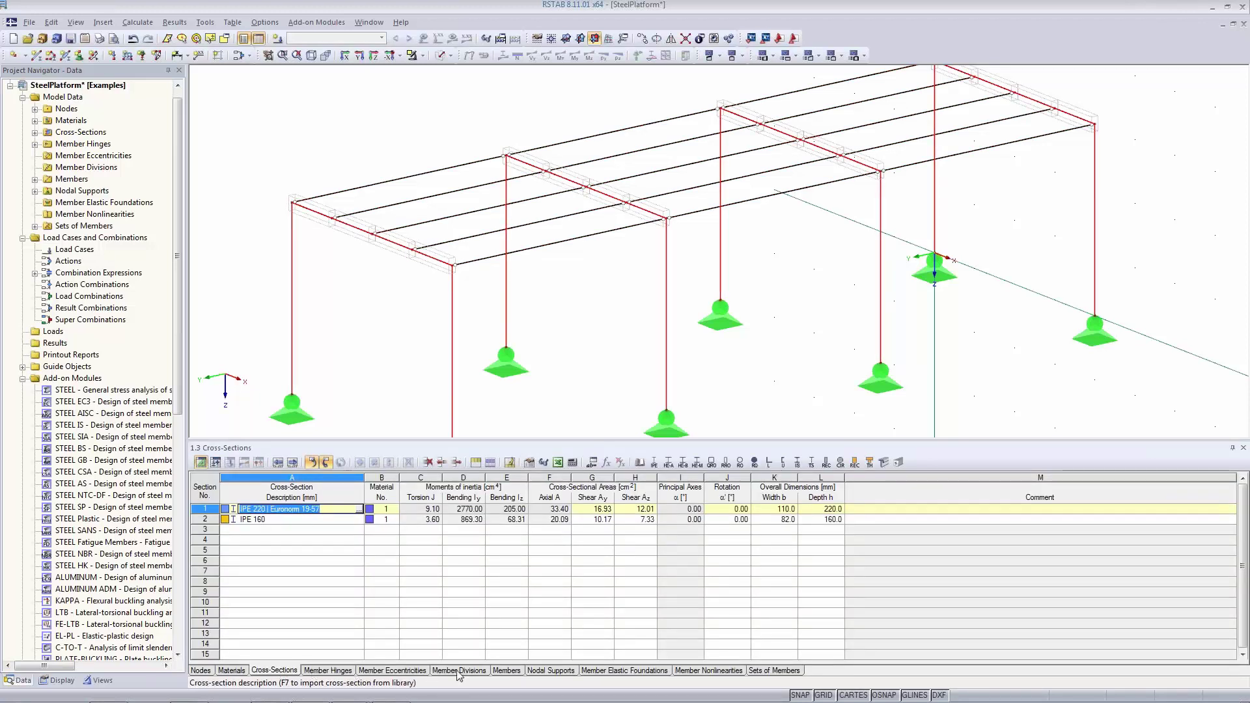
pyautogui.click(766, 671)
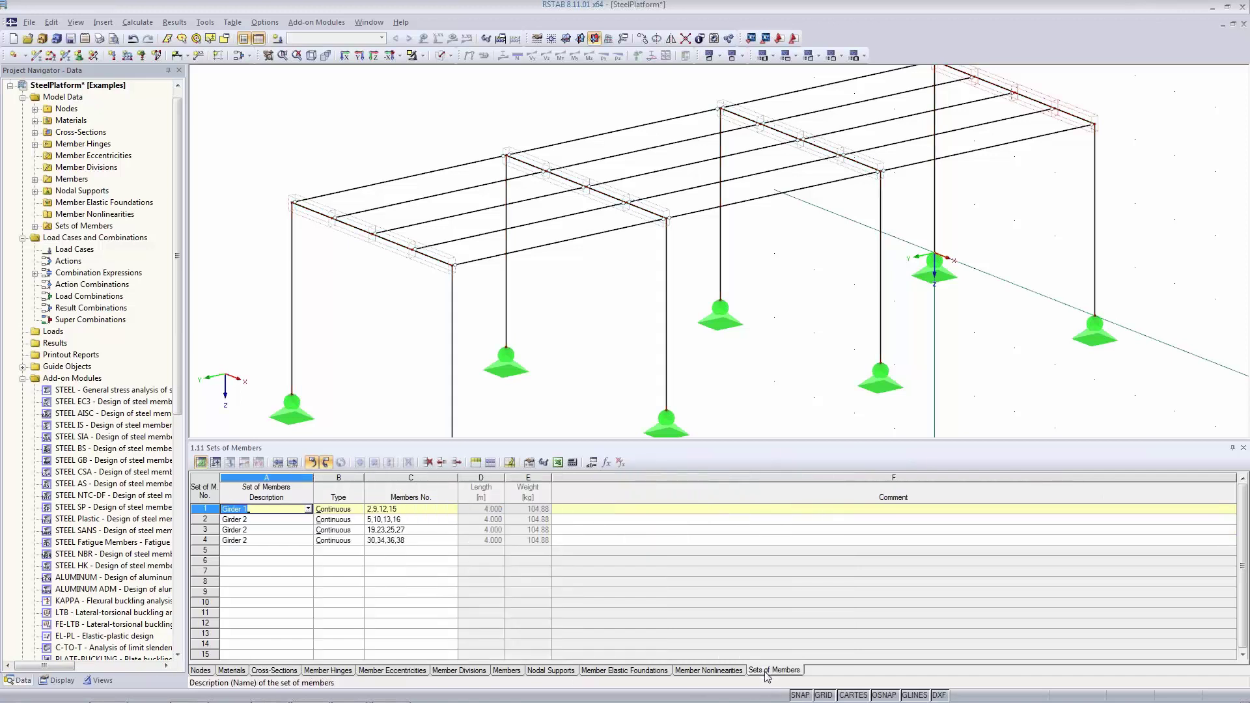
# Rename member sets 3 and 4 as Girder 3 and Girder 4
pyautogui.click(267, 520)
pyautogui.click(267, 530)
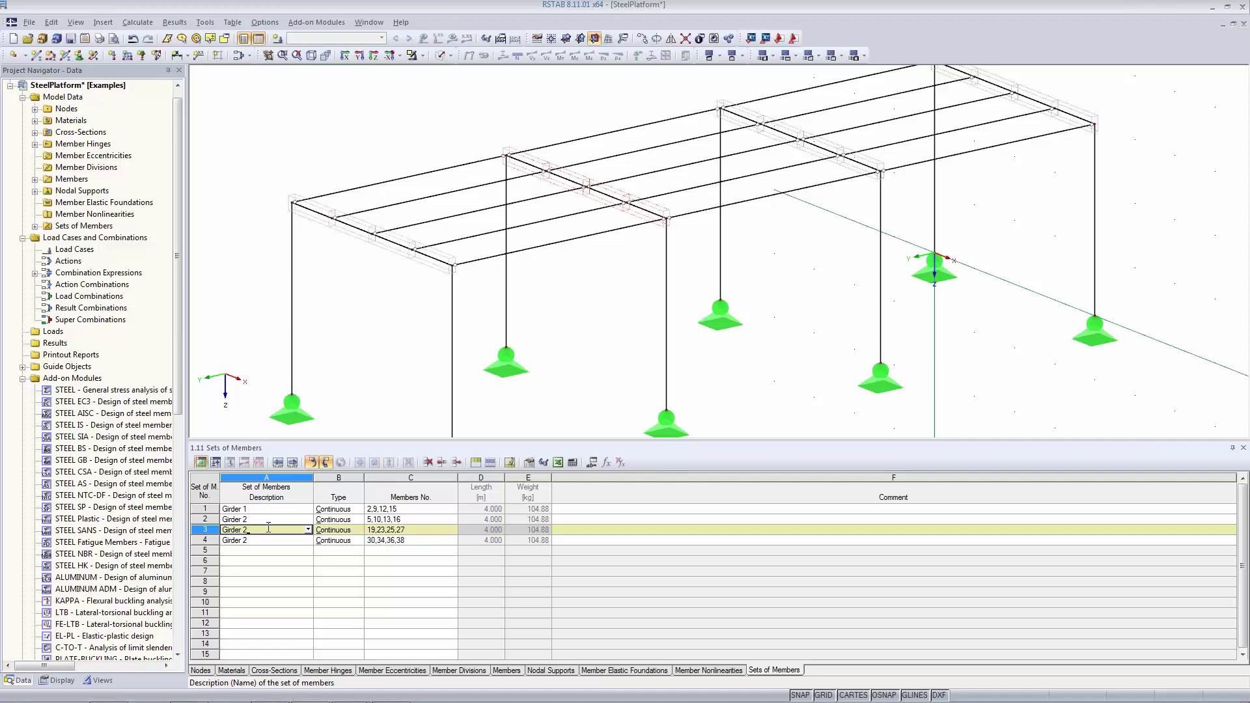
pyautogui.write('3')
pyautogui.press('Return')
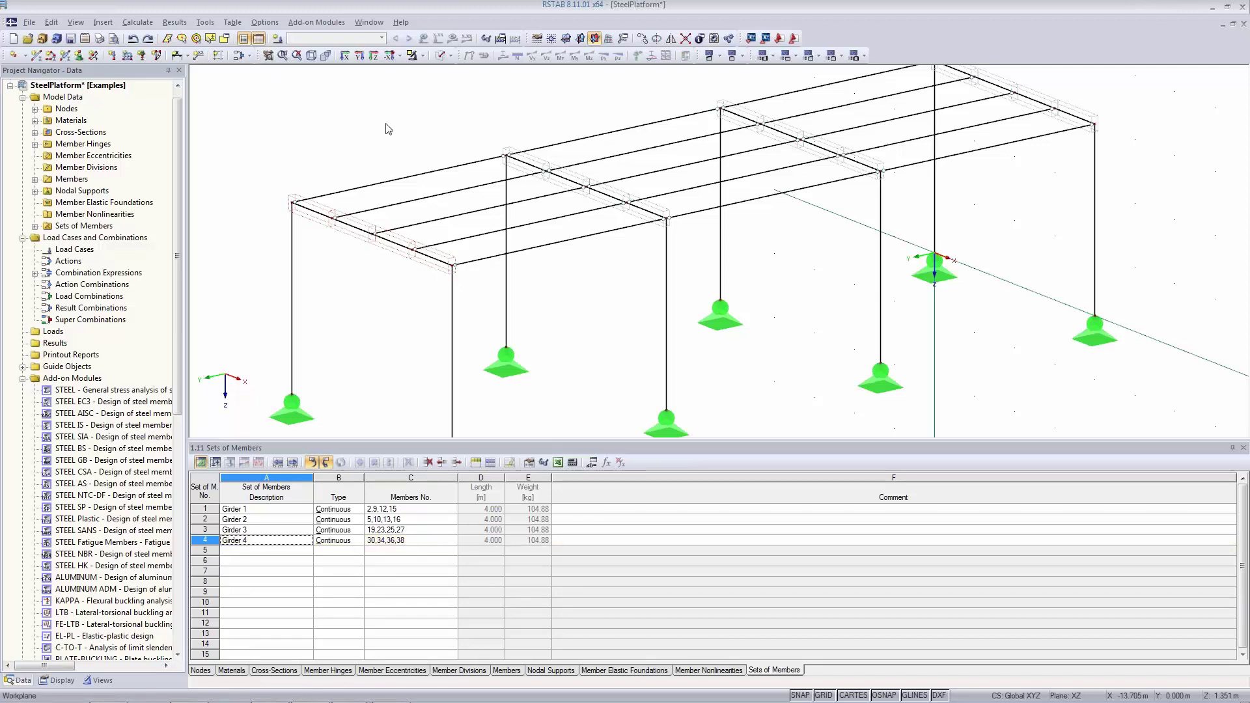
# Shrink the data table to enlarge the model view, and return the model to the solid display
pyautogui.scroll(2, 573, 248)
pyautogui.scroll(-3, 749, 368)
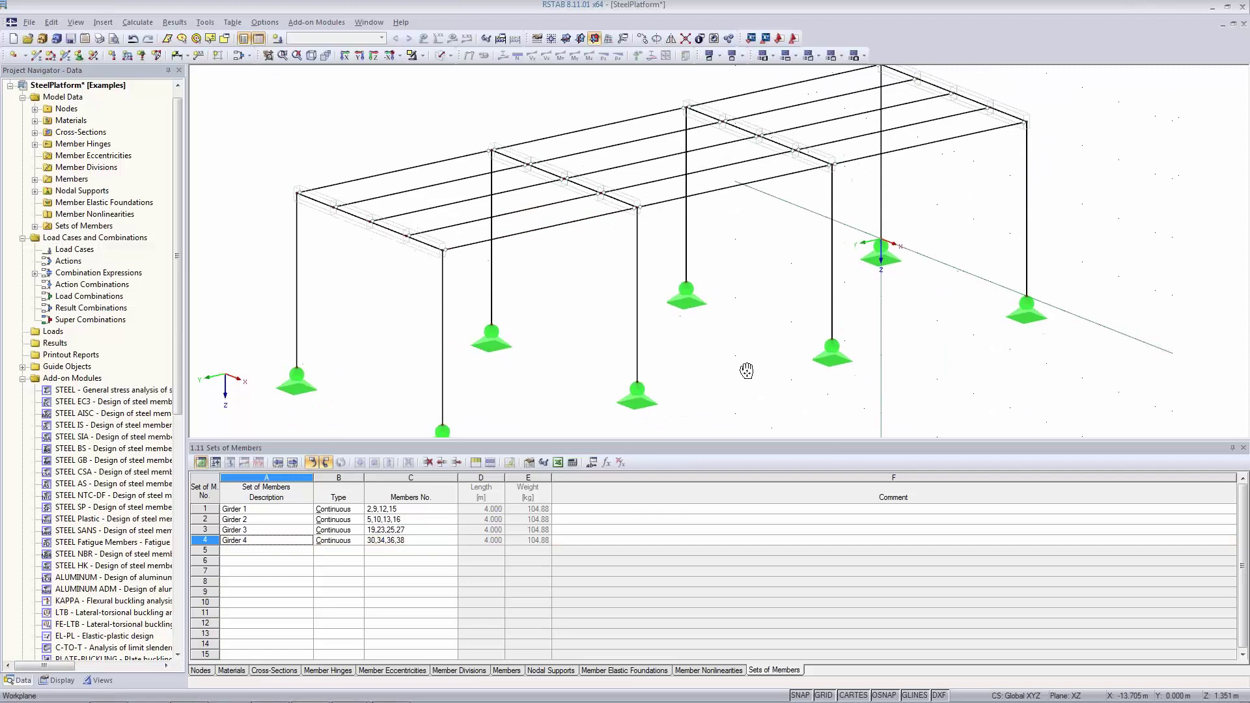
pyautogui.moveTo(697, 442); pyautogui.dragTo(707, 610)
pyautogui.moveTo(699, 457); pyautogui.dragTo(672, 525, button='middle')
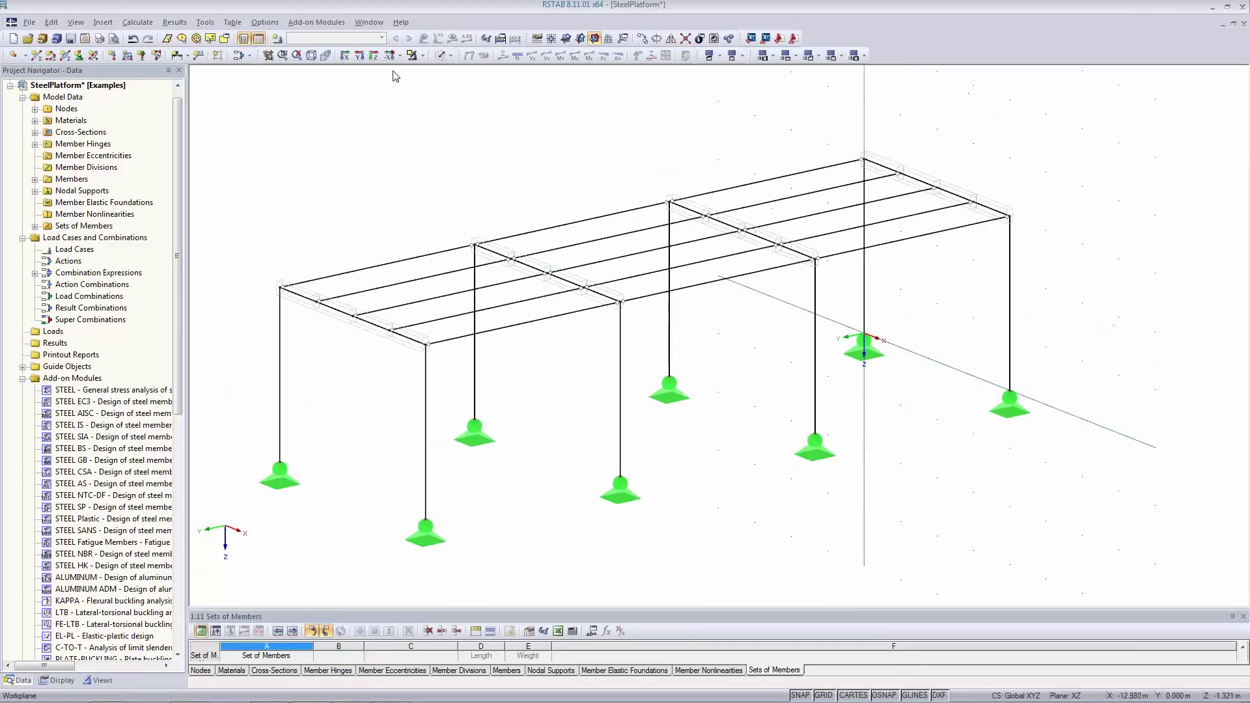
pyautogui.click(440, 55)
pyautogui.moveTo(710, 502); pyautogui.dragTo(736, 497, button='middle')
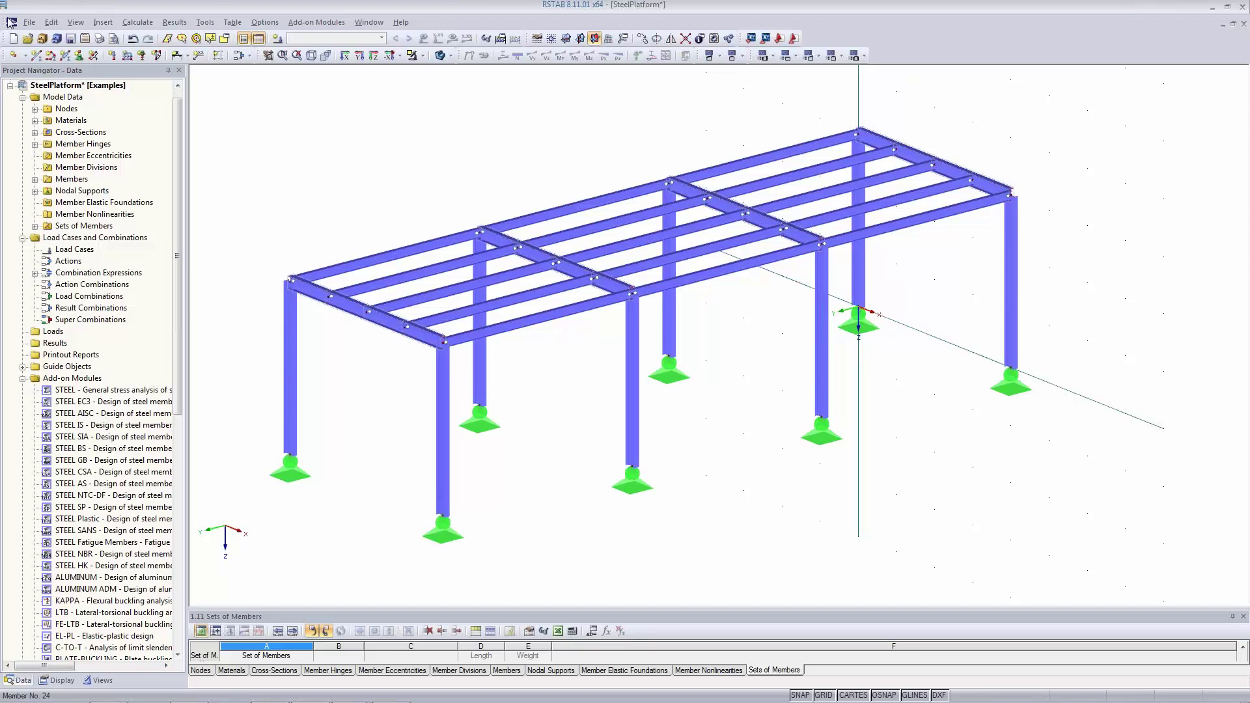
# Start a new single member and define the rolled angle L 60x60x6 in Steel S 235 as its new cross-section
pyautogui.click(37, 56)
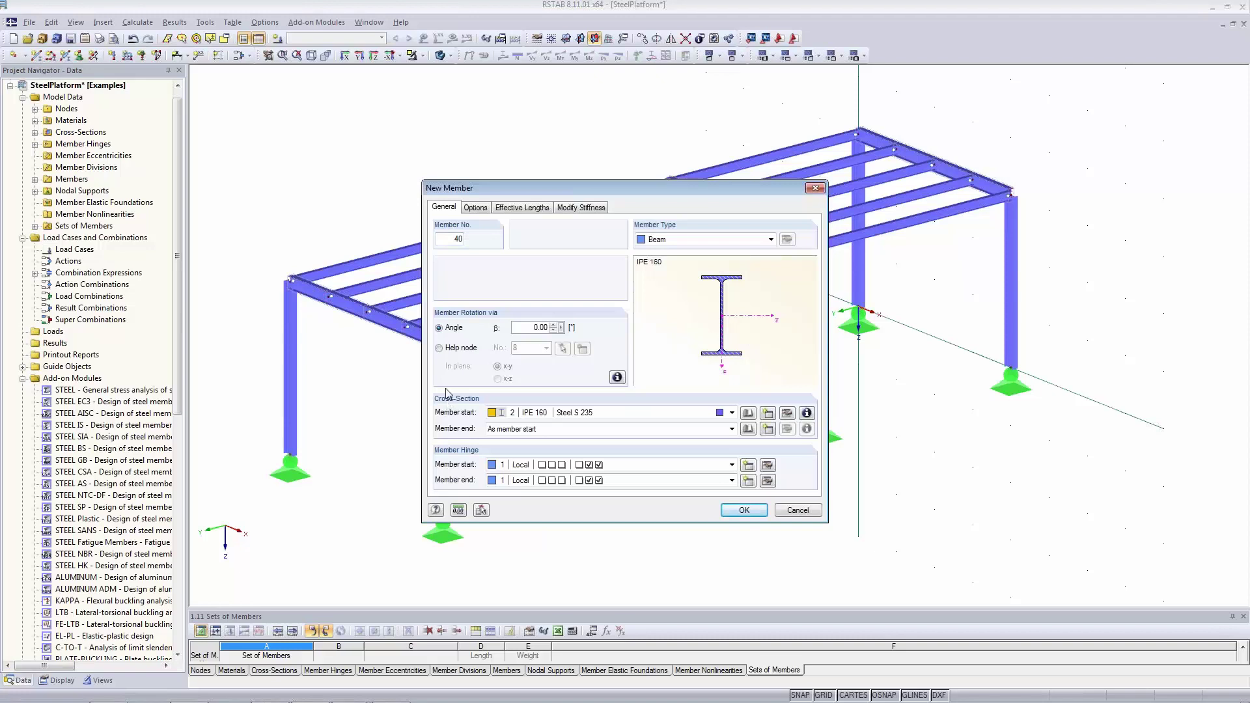
pyautogui.click(768, 413)
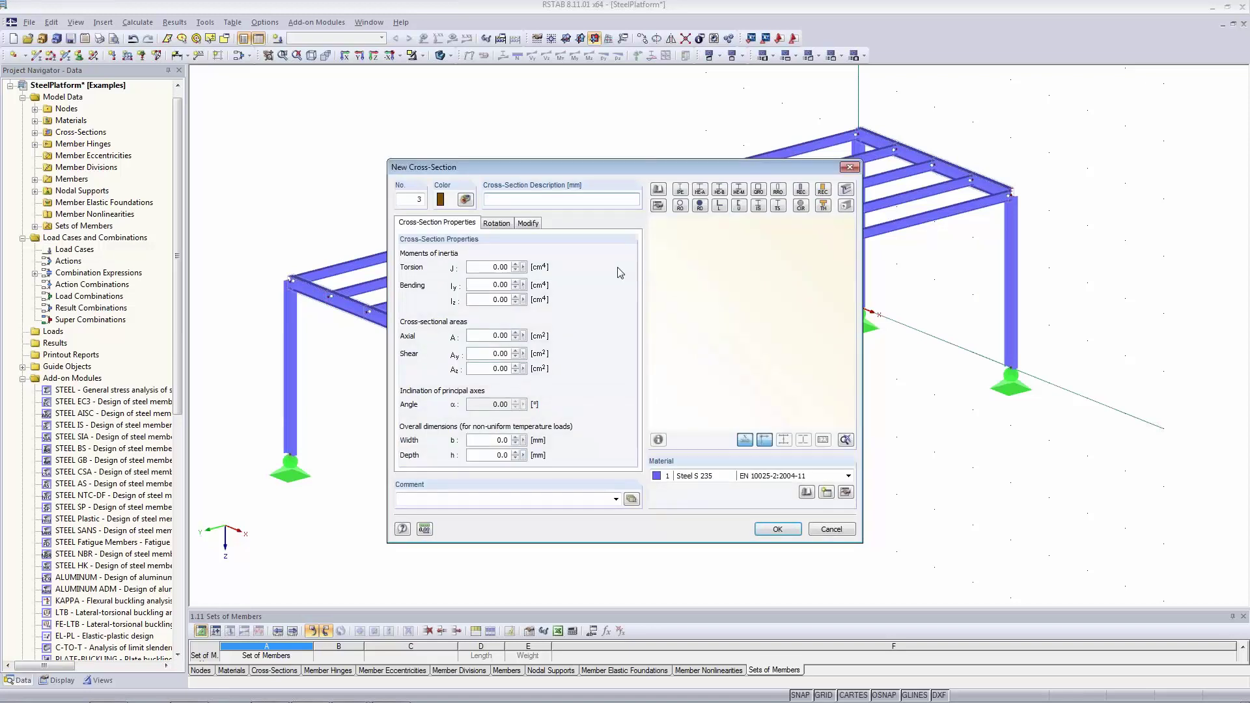
pyautogui.click(719, 206)
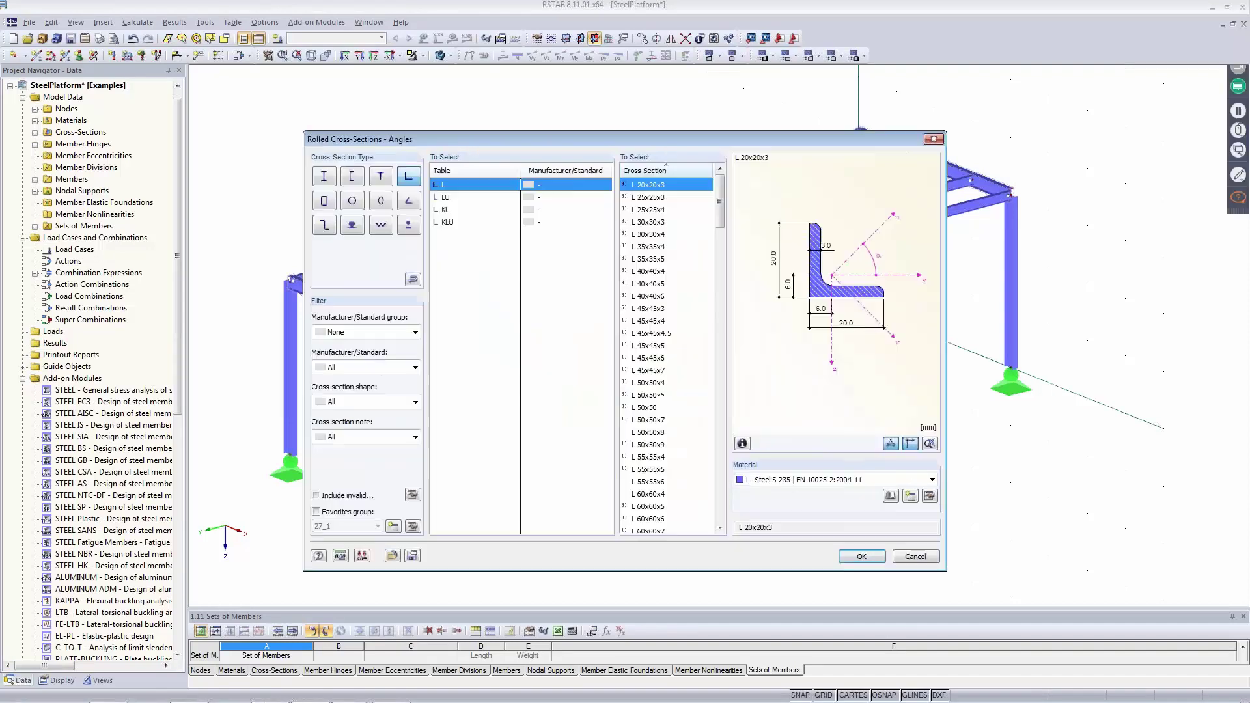
pyautogui.scroll(-2, 648, 384)
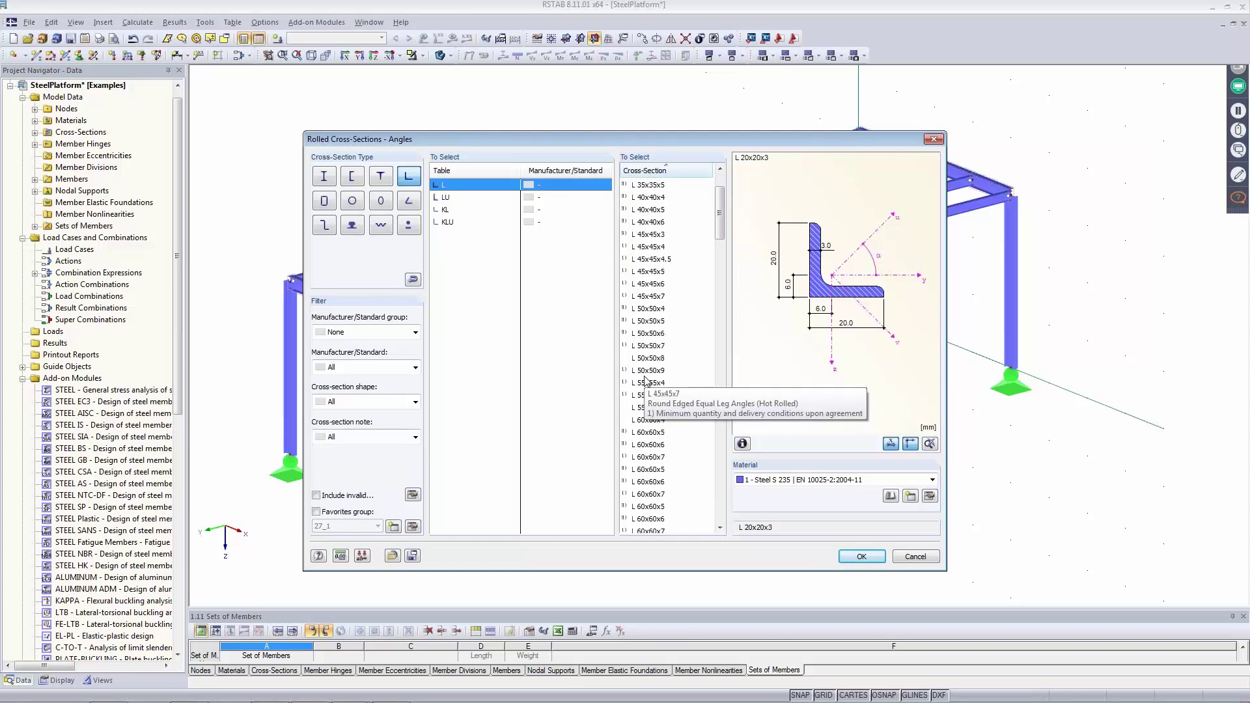
pyautogui.click(647, 445)
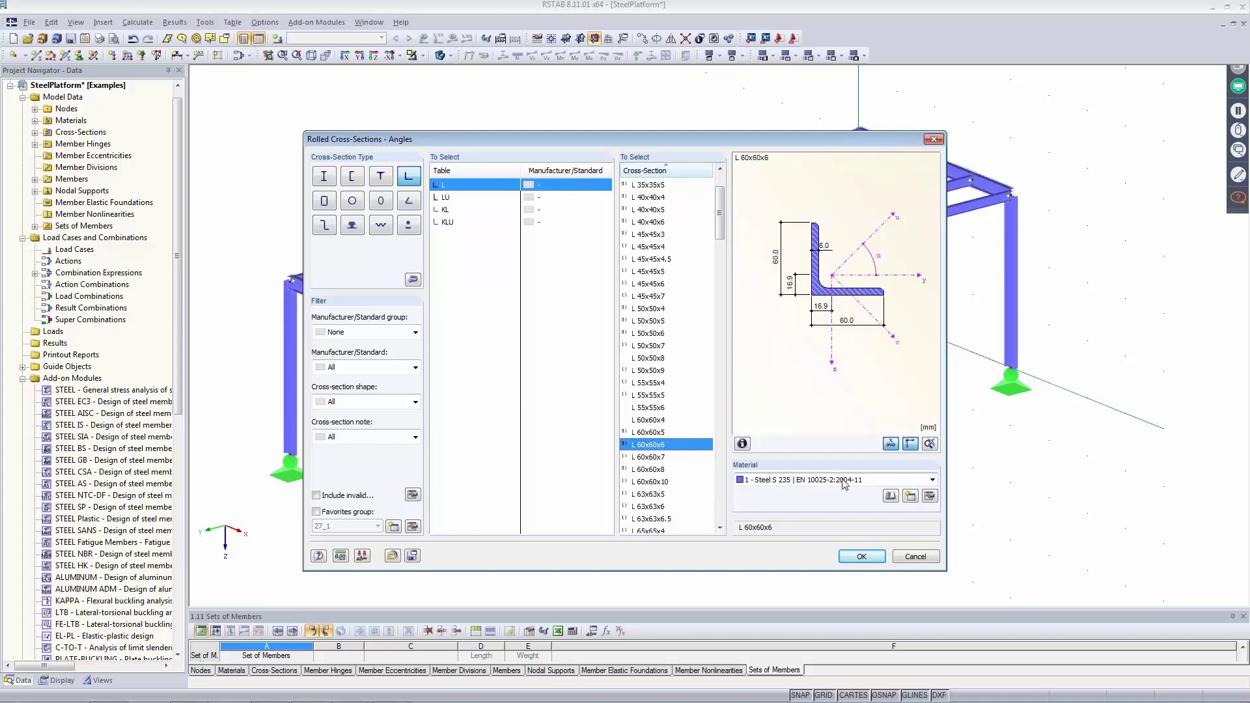
pyautogui.click(861, 557)
pyautogui.click(781, 532)
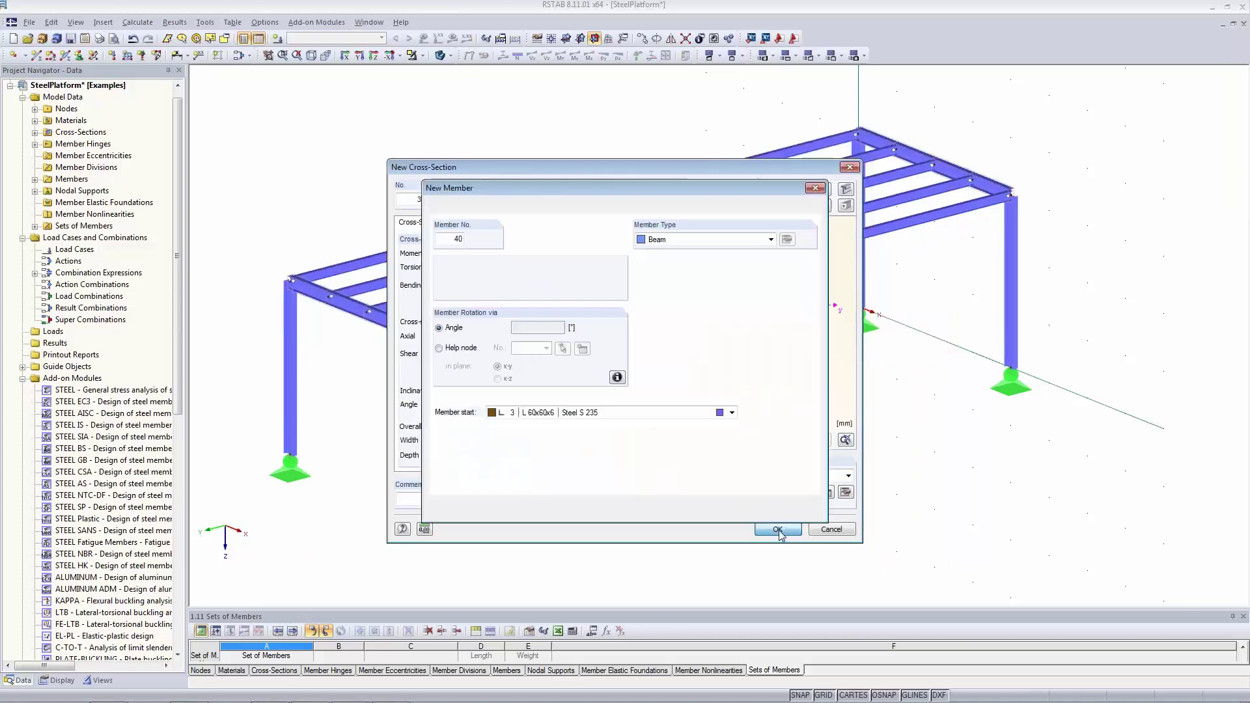
# Set the member type to Tension and place the diagonal from node 7 at the girder corner to node 4 at the column base
pyautogui.click(688, 241)
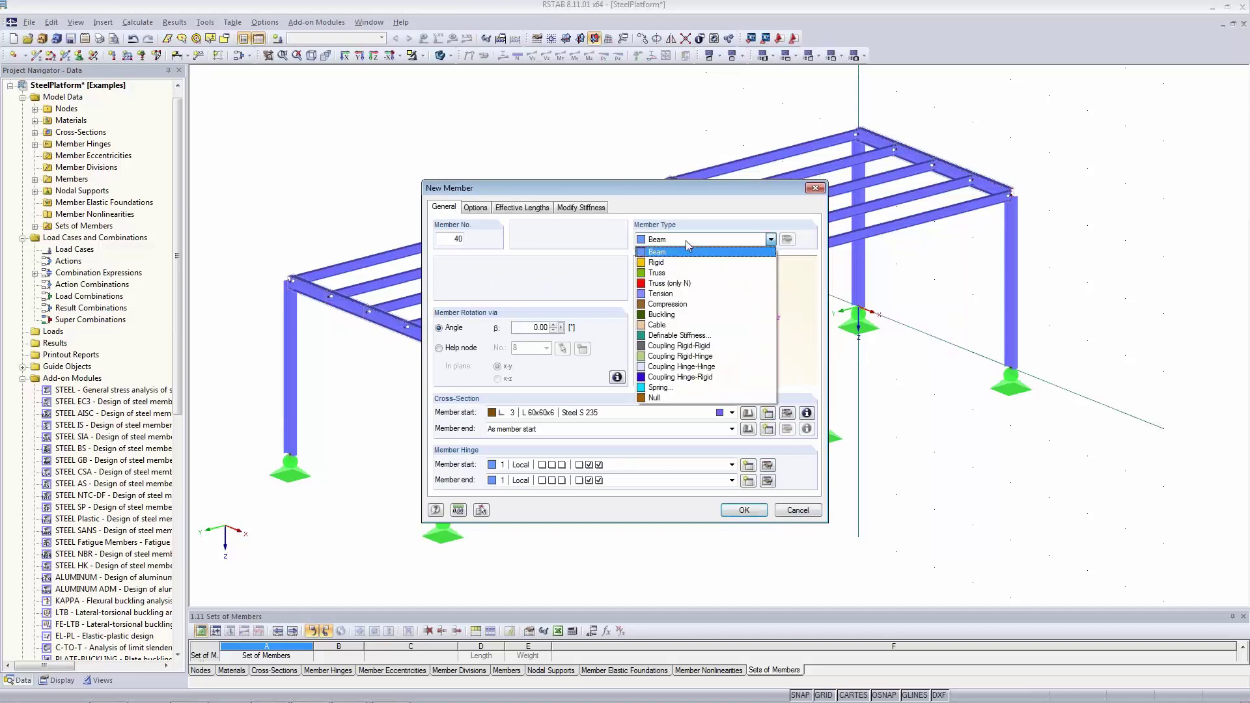
pyautogui.click(678, 296)
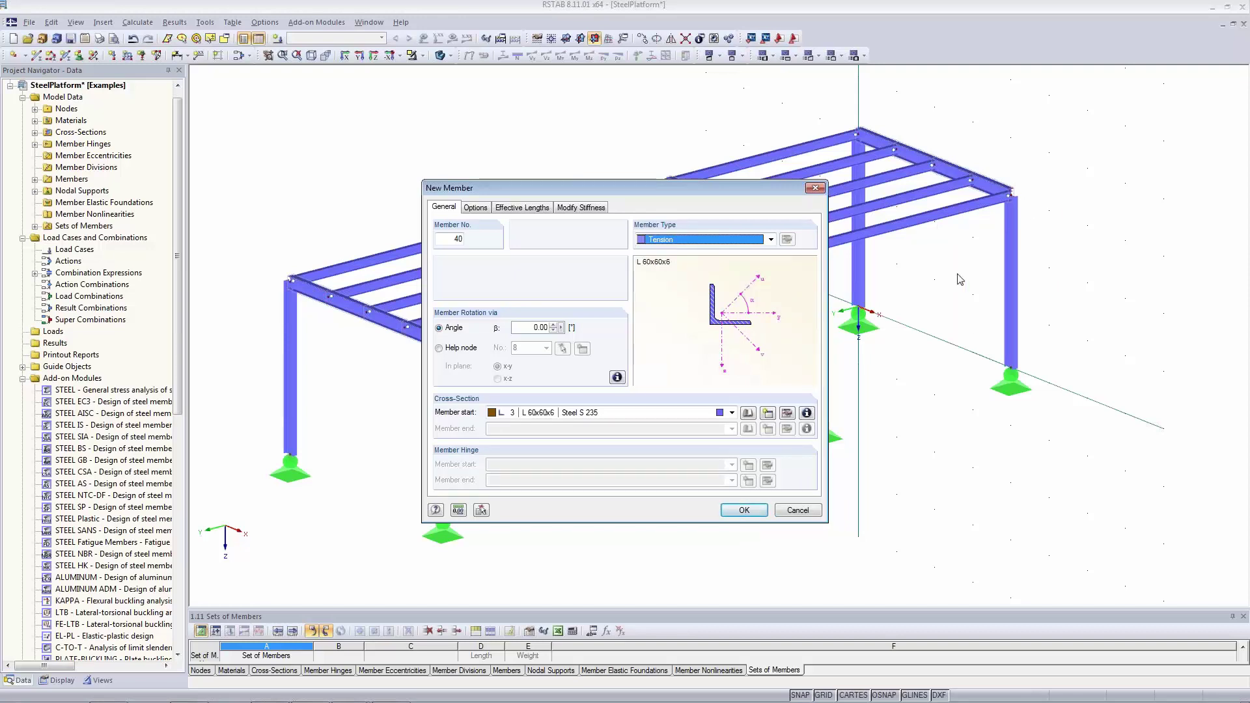
pyautogui.click(739, 510)
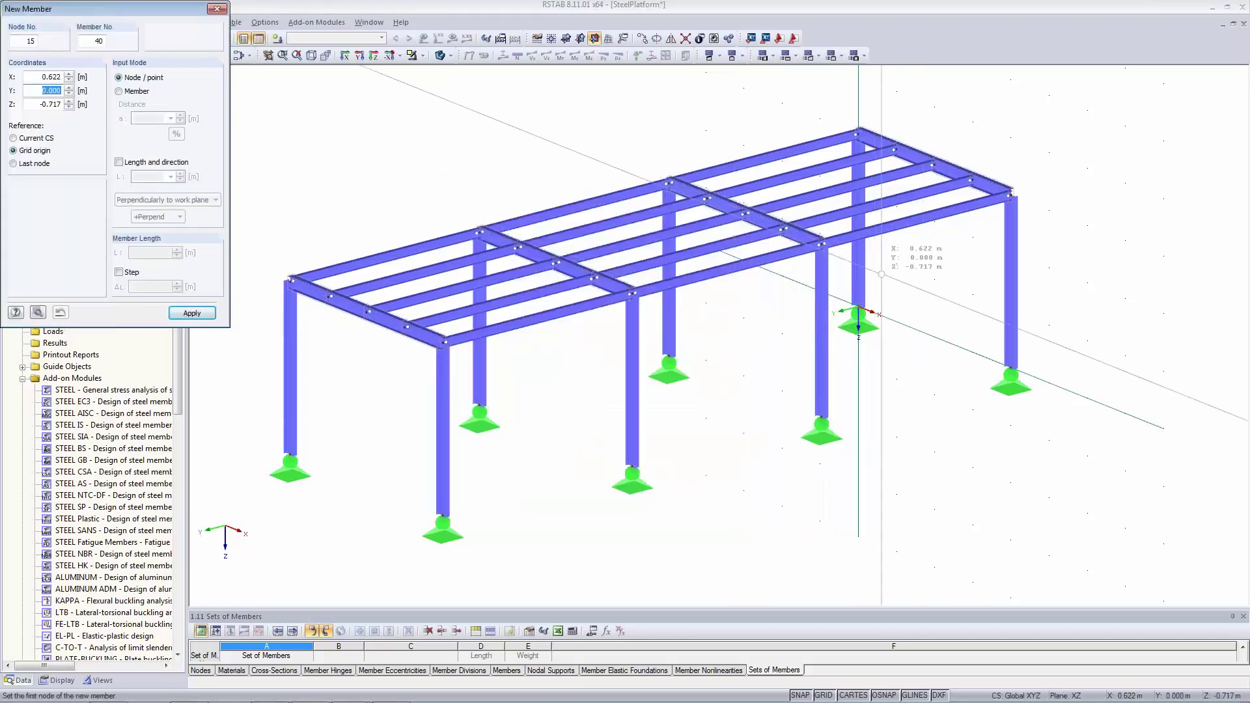
pyautogui.click(821, 244)
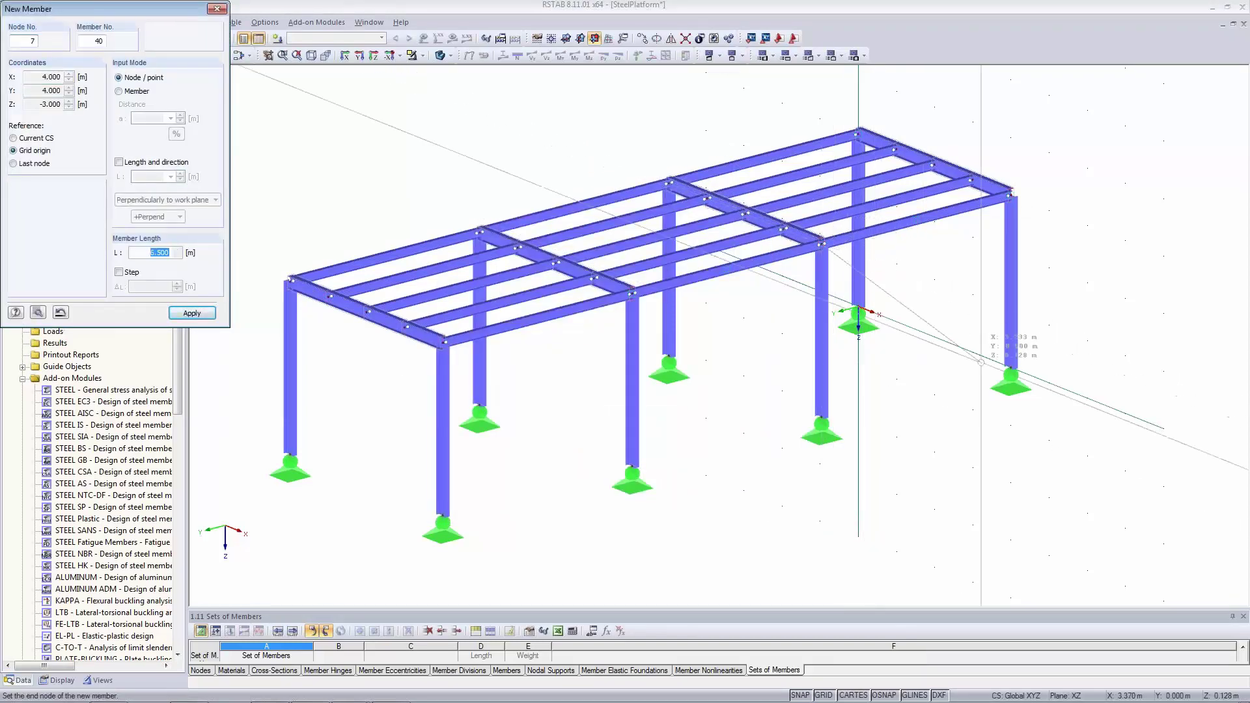
pyautogui.click(1010, 368)
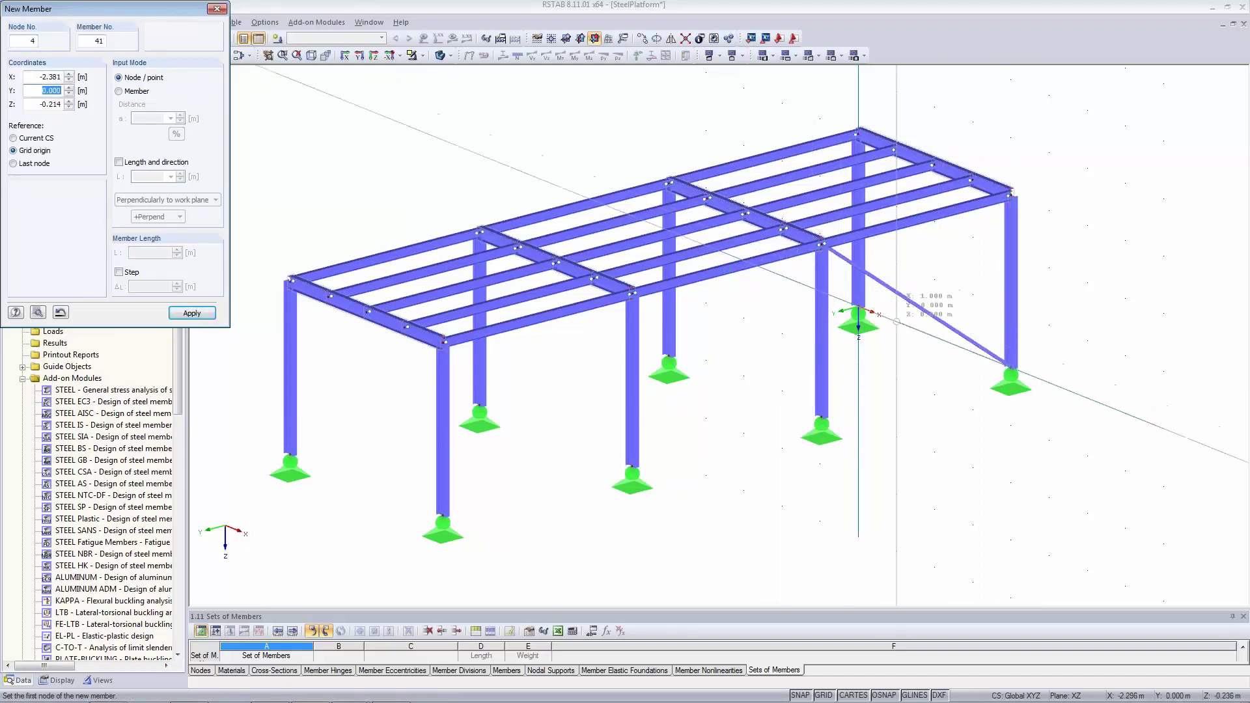
pyautogui.press('Escape')
# Add the crossing L 60x60x6 tension diagonal from the girder corner at X = 4, Y = 0 m to node 8 at the column base
pyautogui.rightClick(994, 241)
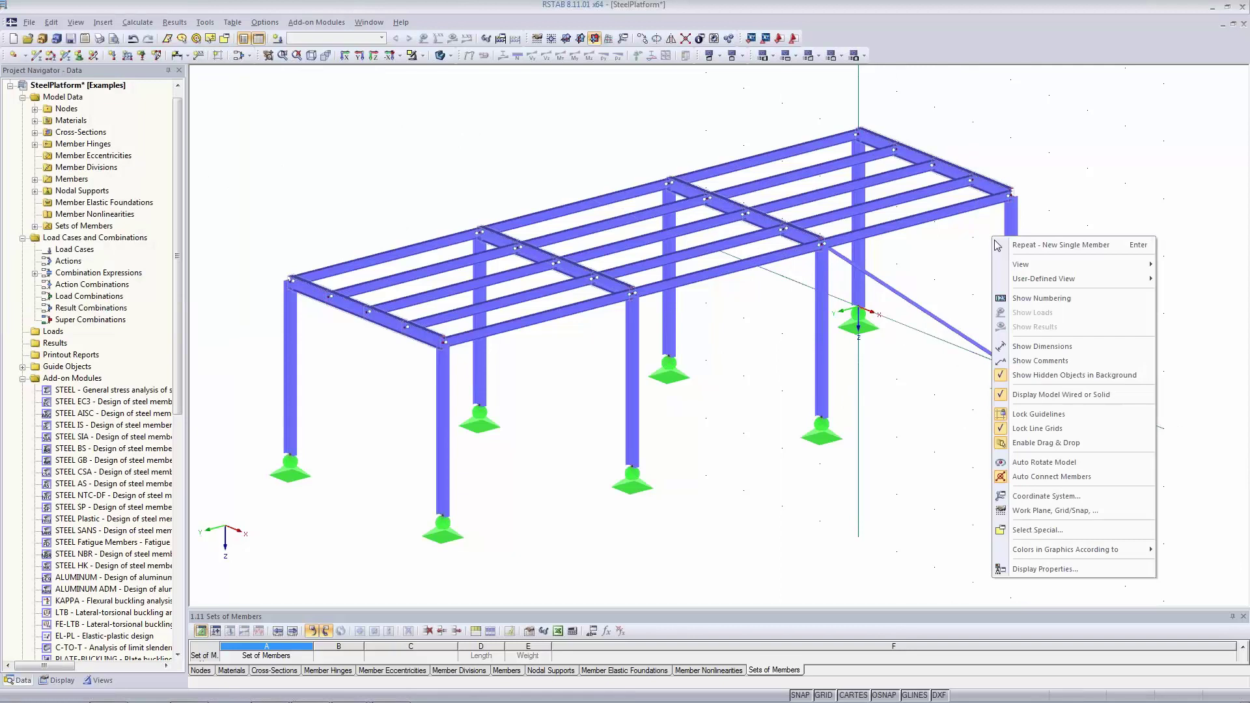
pyautogui.click(1029, 246)
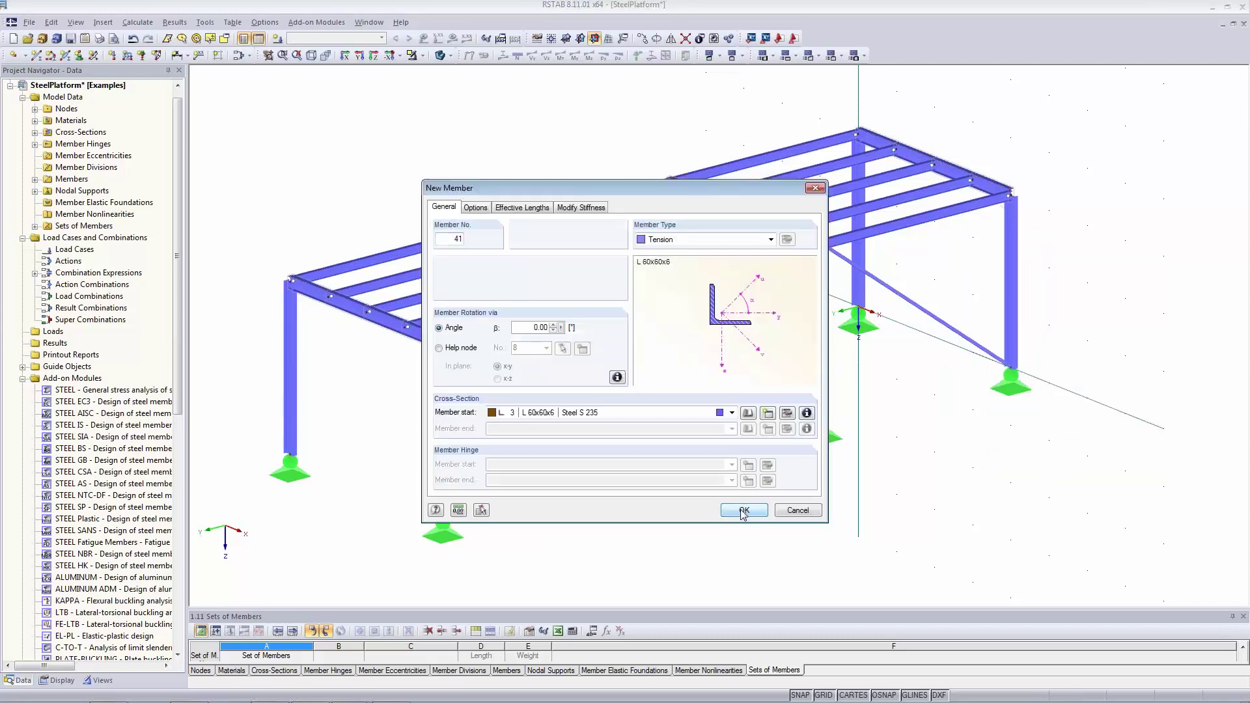
pyautogui.click(744, 511)
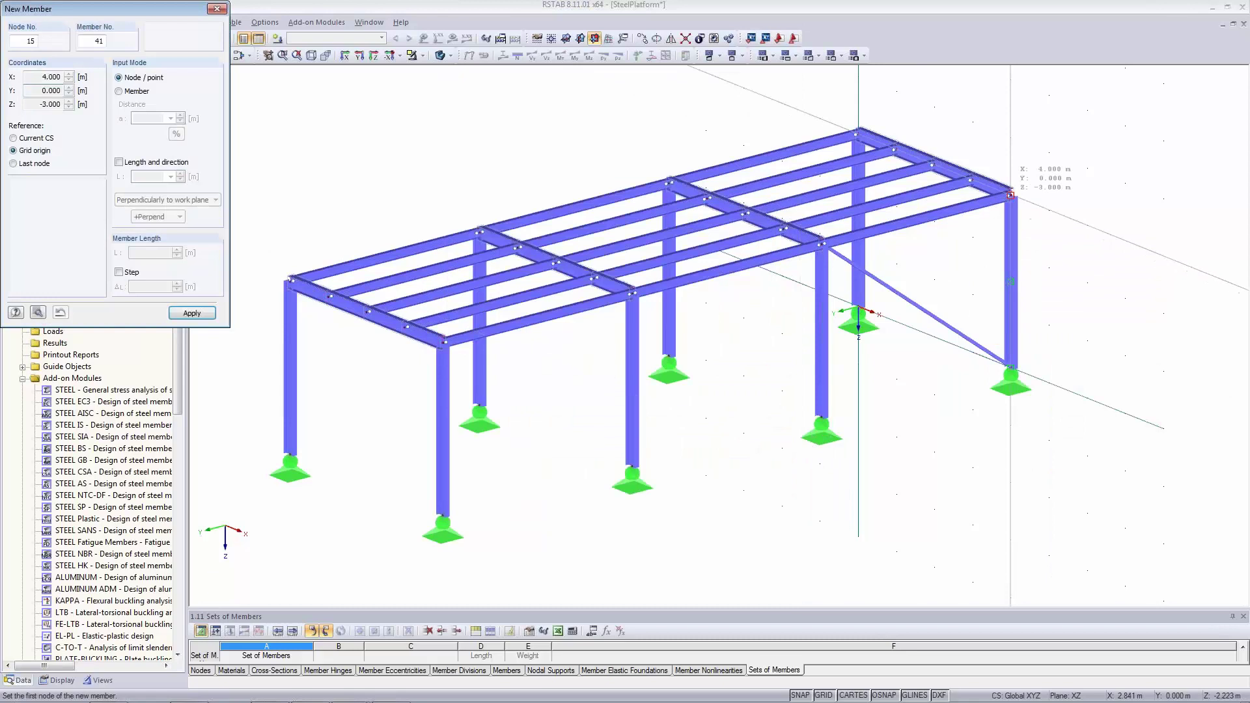
pyautogui.click(1010, 195)
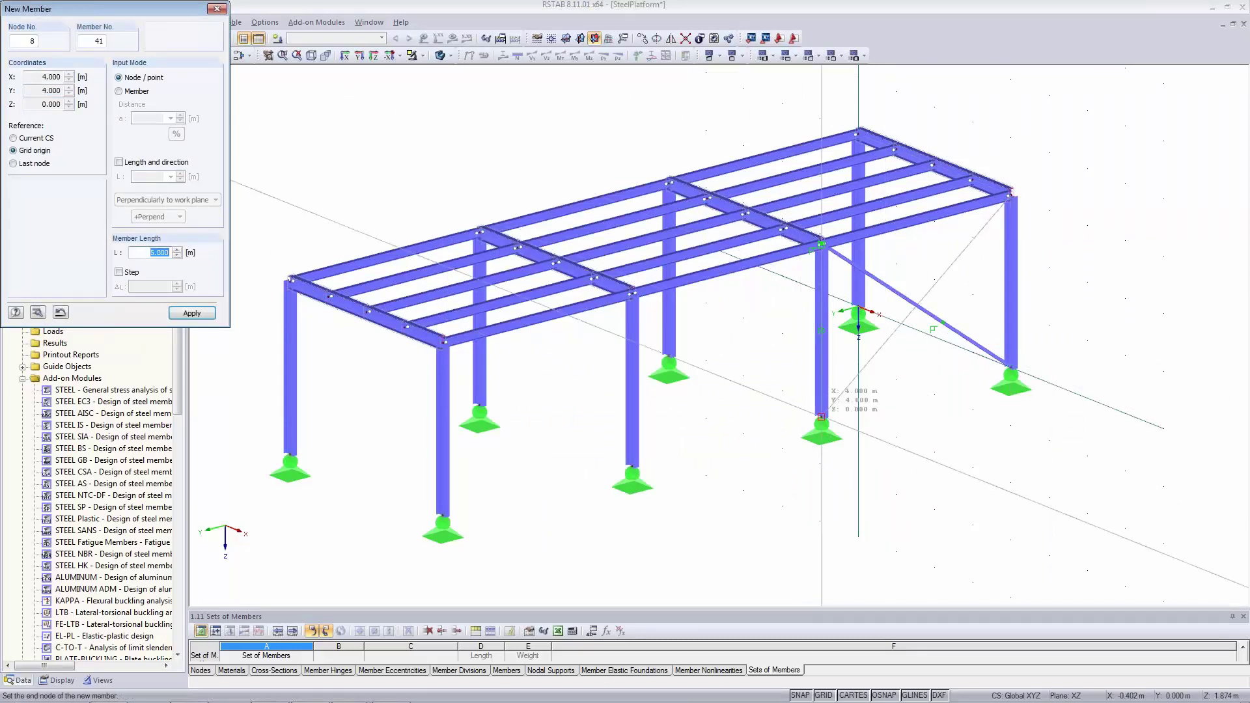
pyautogui.click(821, 417)
pyautogui.press('Escape')
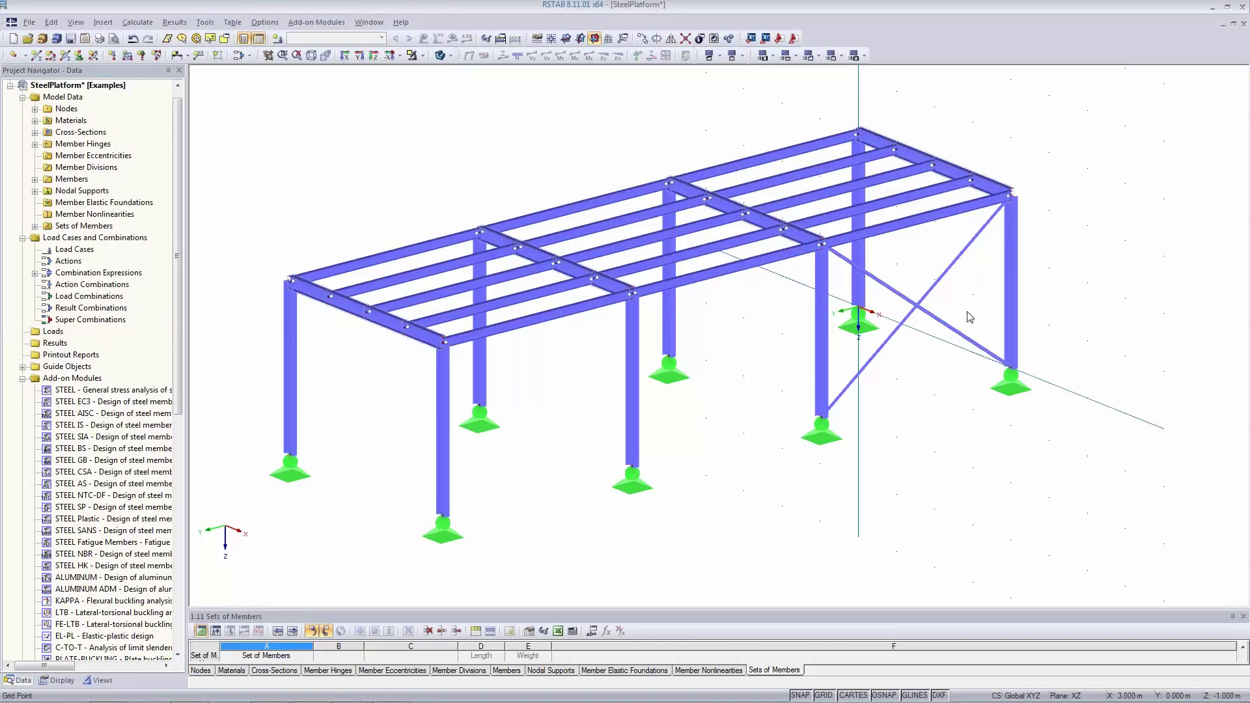
# Copy both tension diagonals to the opposite side of the same bay, from node 4 to the column base at the origin
pyautogui.click(960, 334)
pyautogui.keyDown('ctrl'); pyautogui.click(942, 285); pyautogui.keyUp('ctrl')
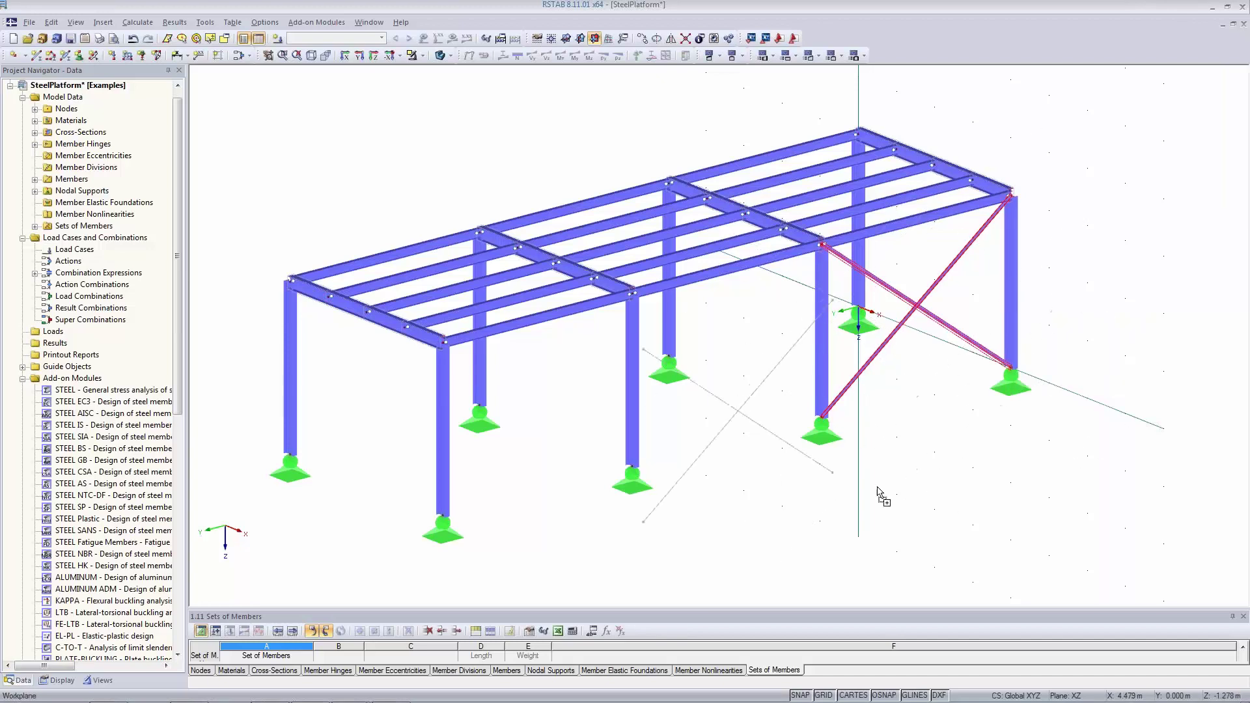
pyautogui.click(860, 312)
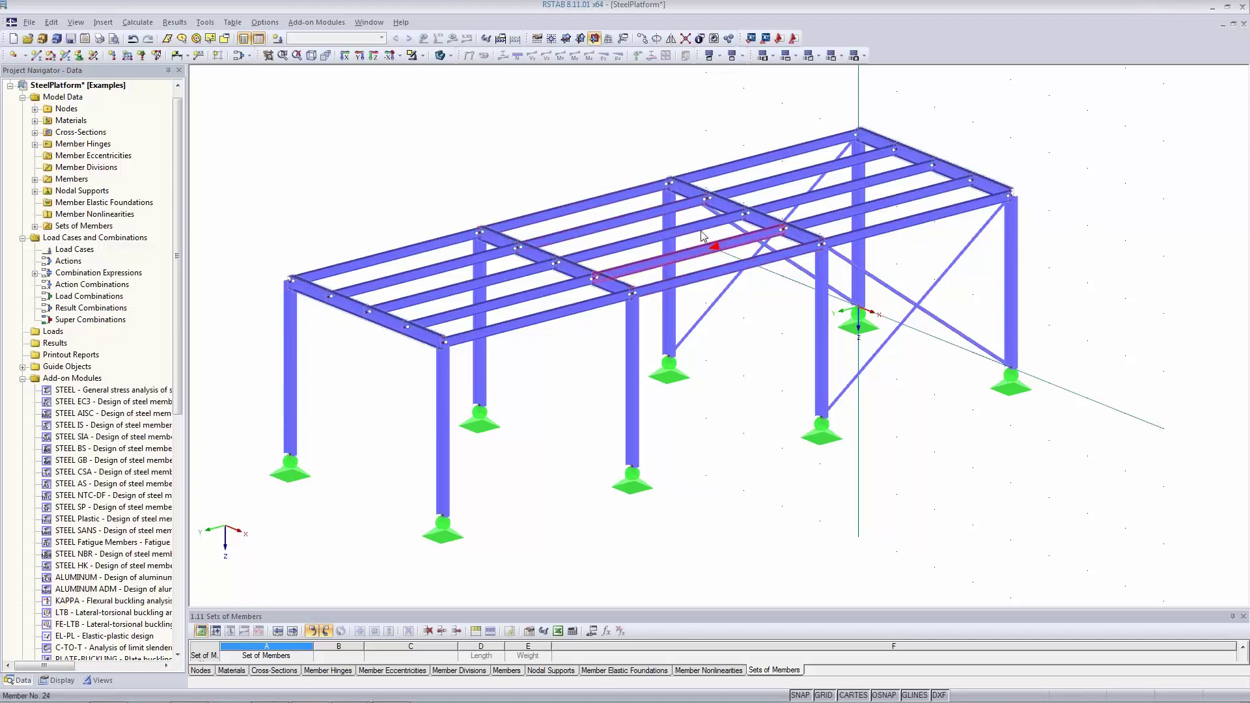
# Divide the three inner IPE 160 beams of the middle bay at a distance of 1.000 m from the member end
pyautogui.click(637, 268)
pyautogui.keyDown('ctrl'); pyautogui.click(621, 228); pyautogui.keyUp('ctrl')
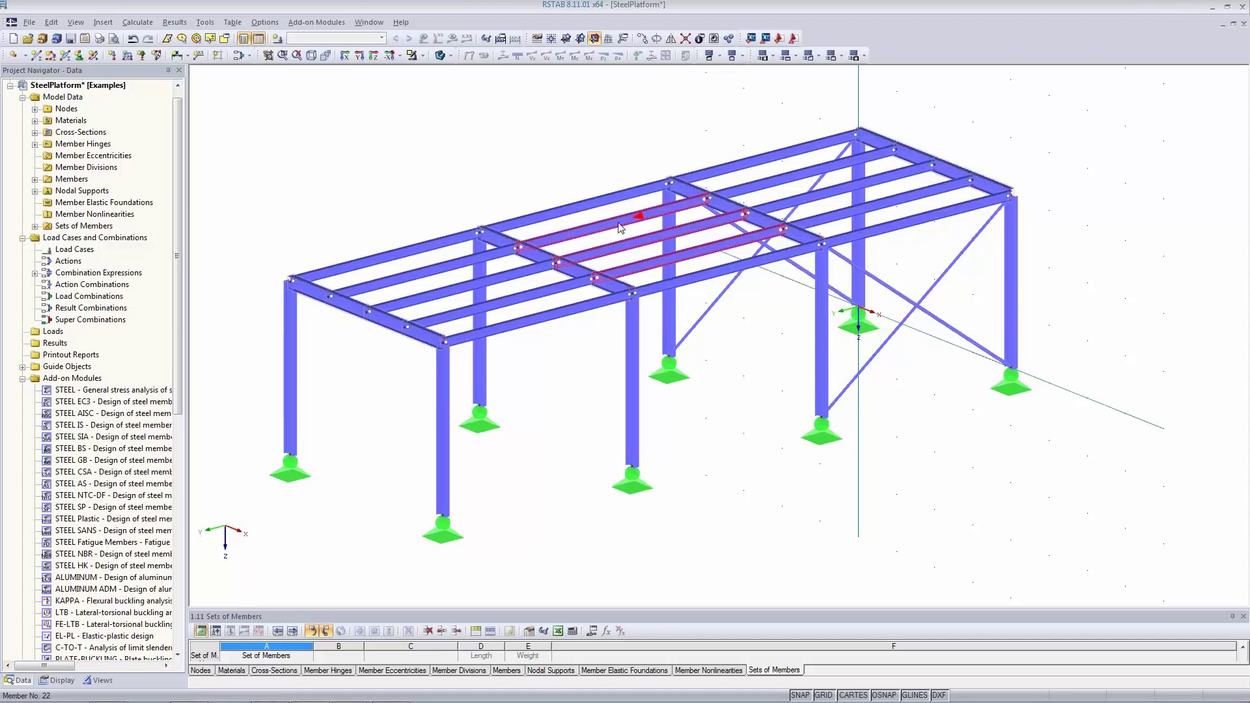
pyautogui.rightClick(620, 227)
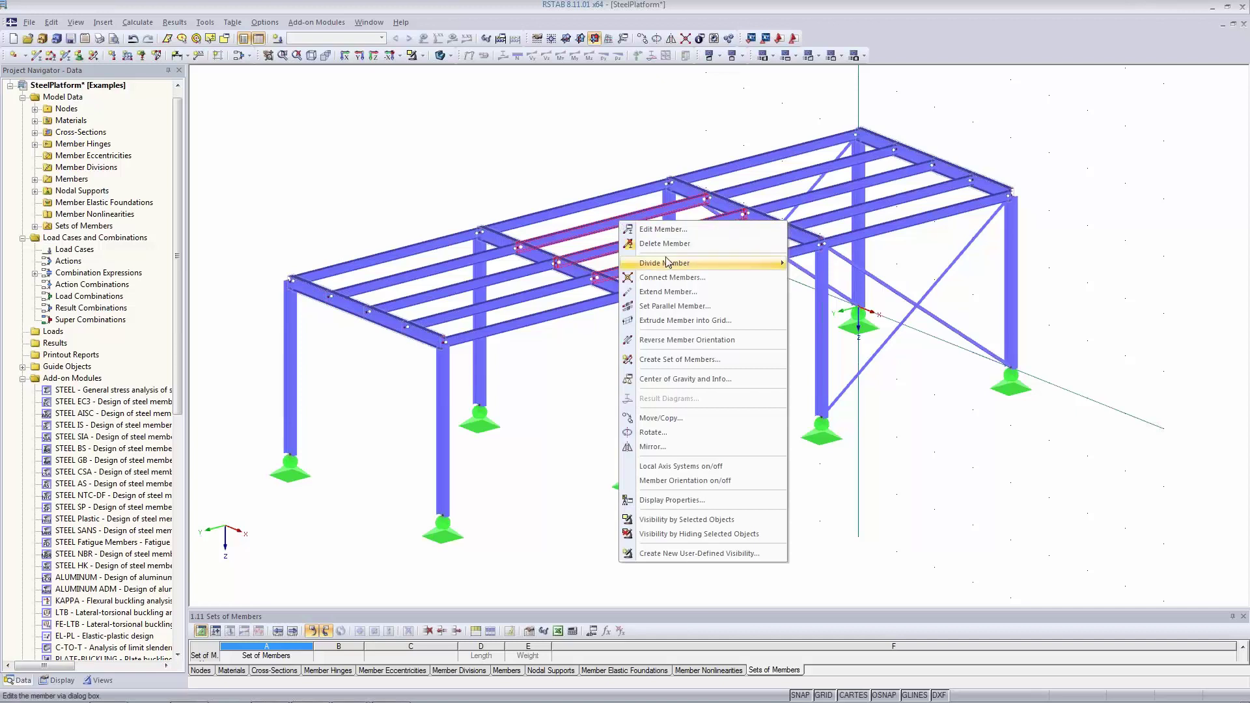
pyautogui.moveTo(671, 265)
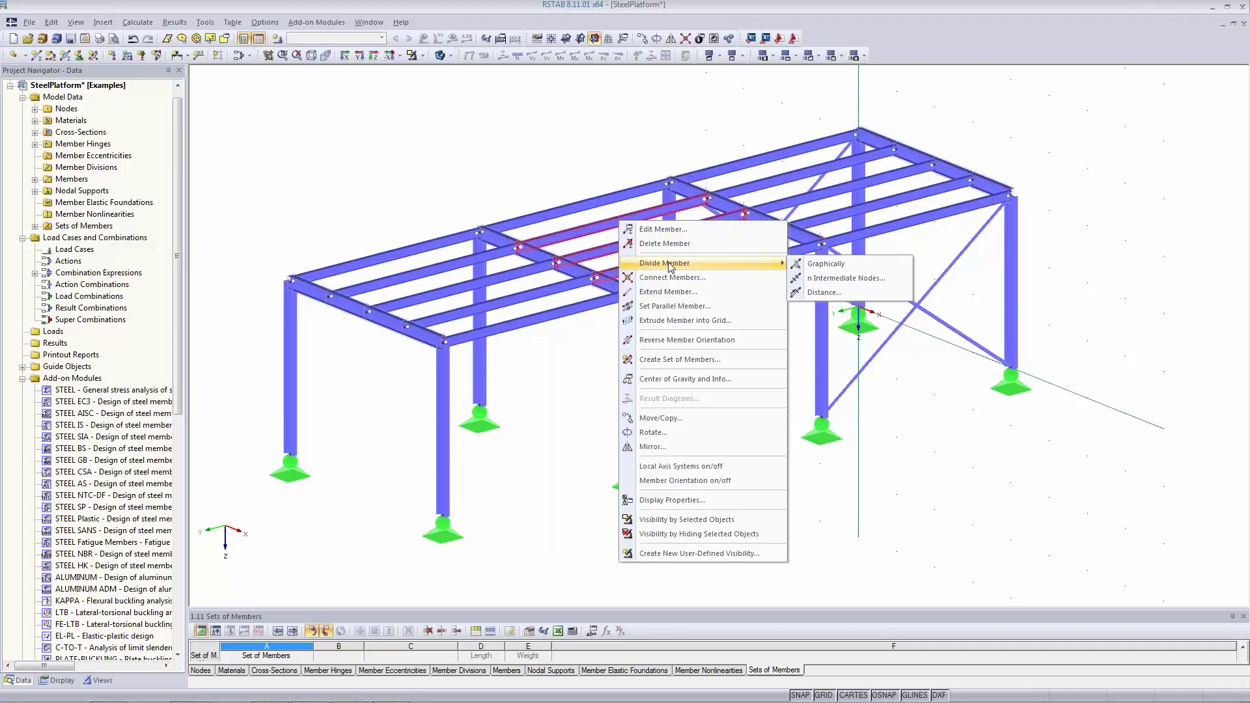
pyautogui.click(834, 296)
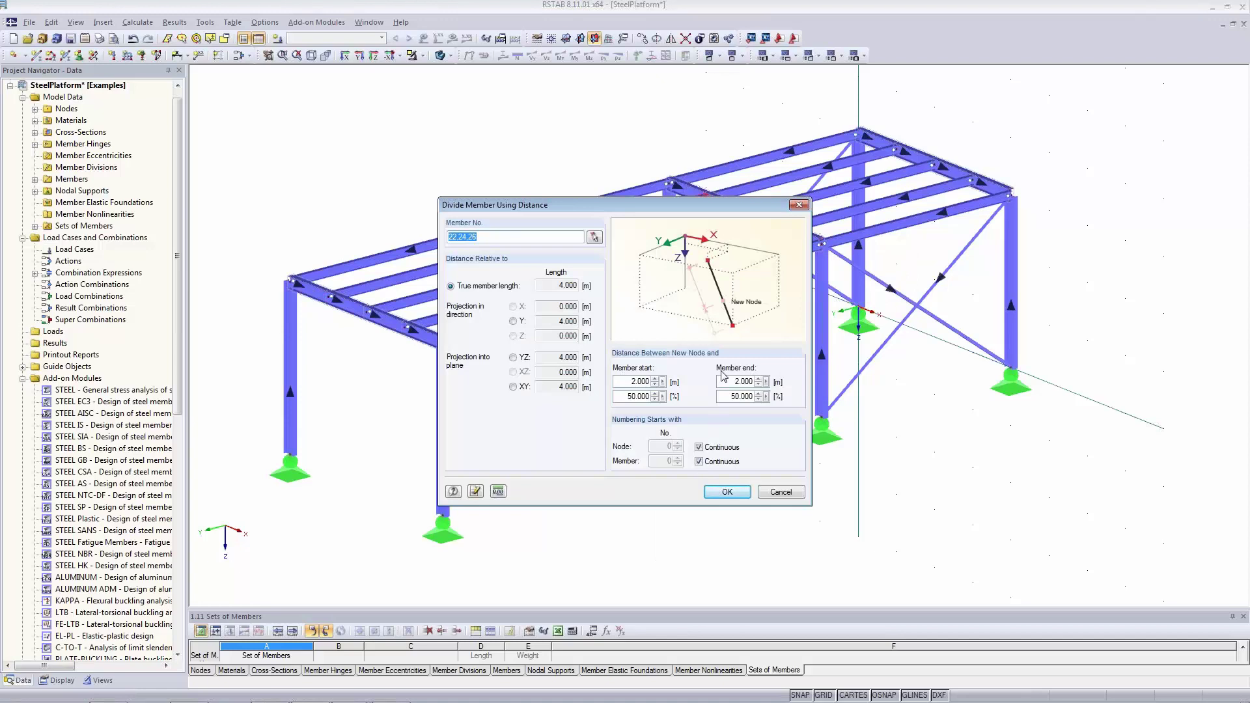
pyautogui.doubleClick(742, 382)
pyautogui.write('1.000')
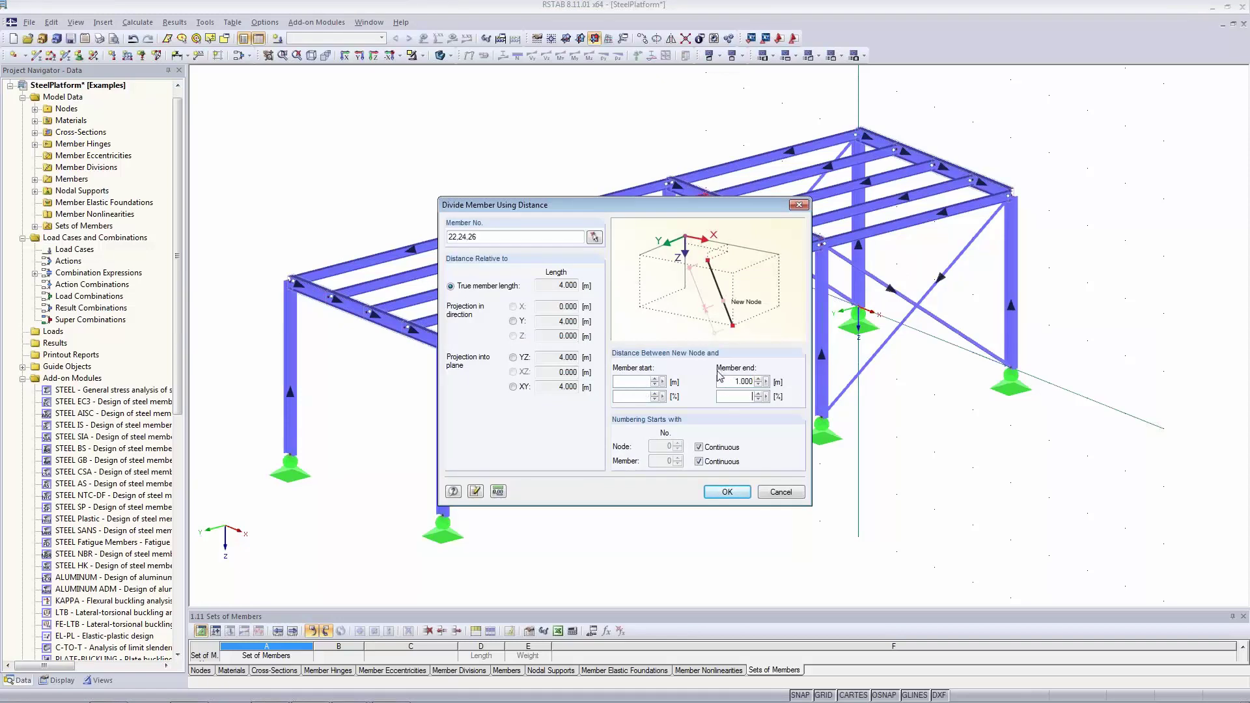
pyautogui.click(731, 493)
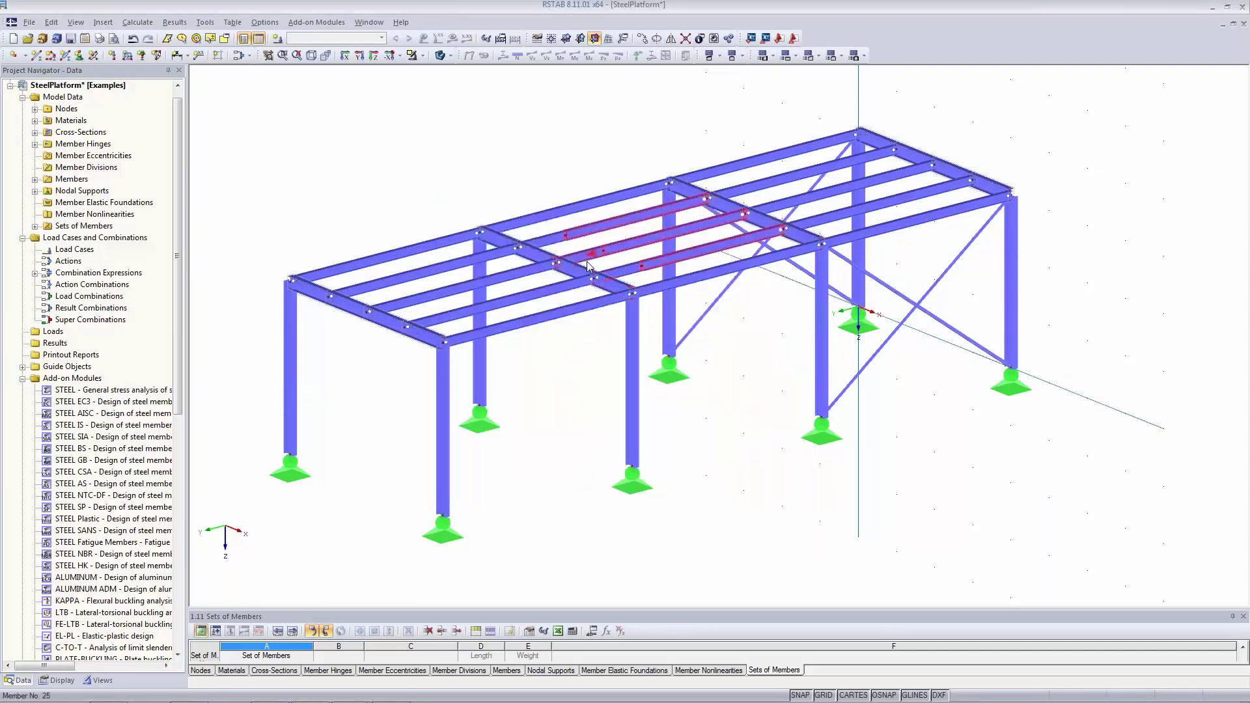
# Divide the remaining 3 m segments of the three beams at a distance of 1 m from the member start
pyautogui.moveTo(572, 253)
pyautogui.rightClick(698, 255)
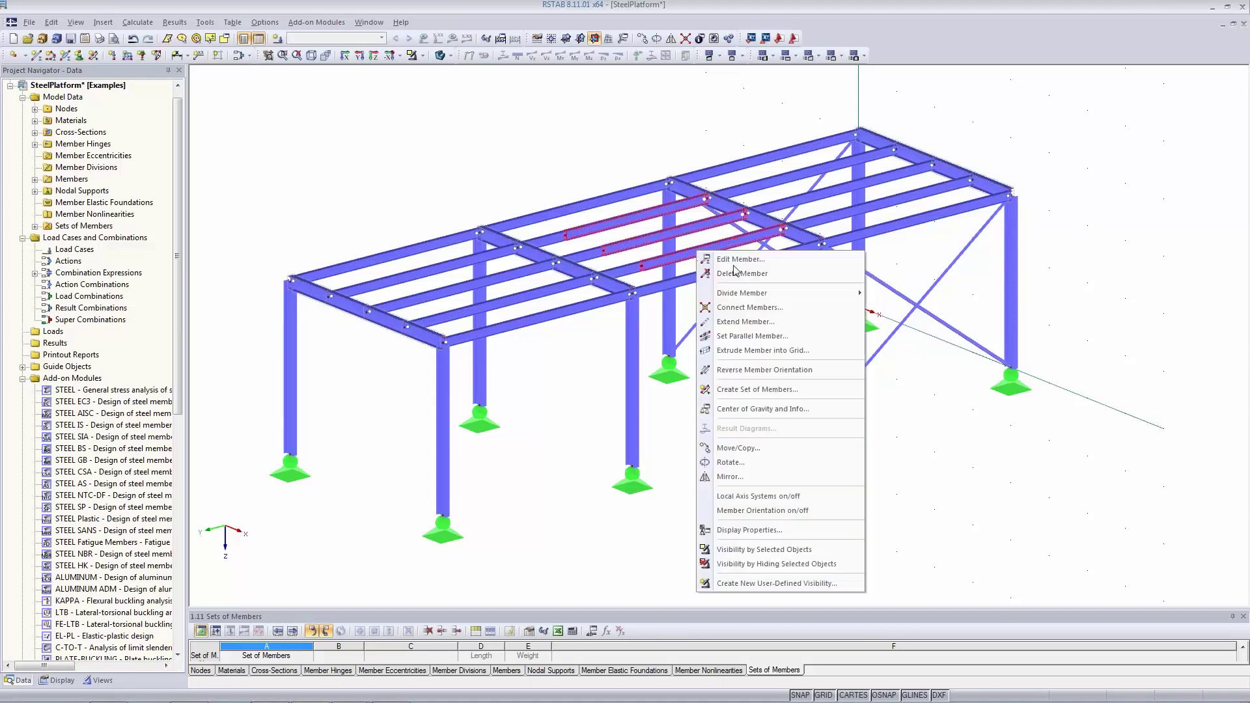
pyautogui.moveTo(752, 295)
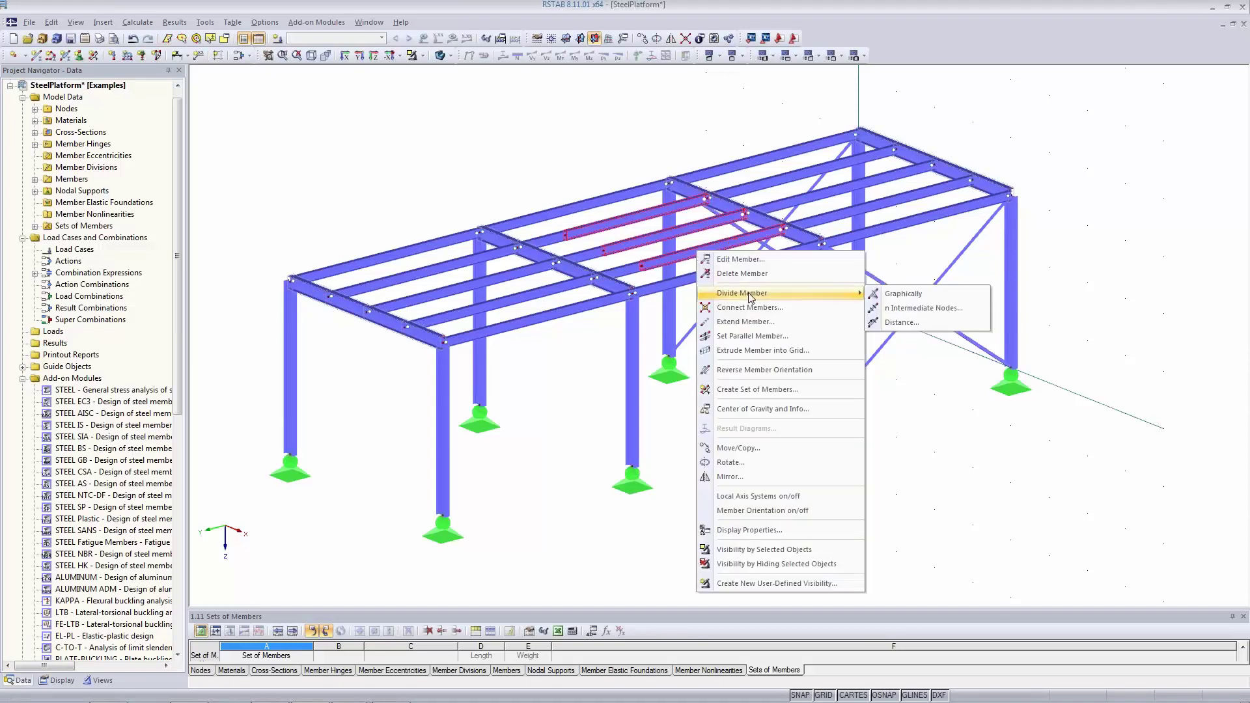
pyautogui.click(909, 323)
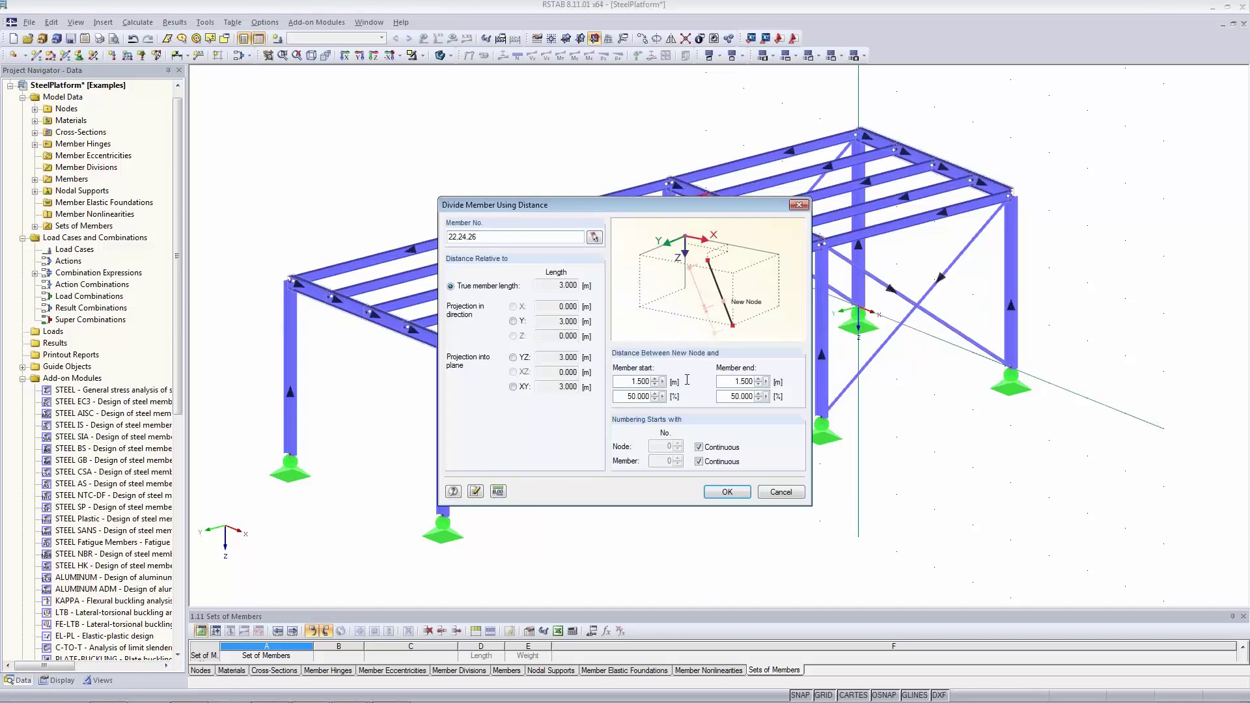
pyautogui.write('1')
pyautogui.click(724, 492)
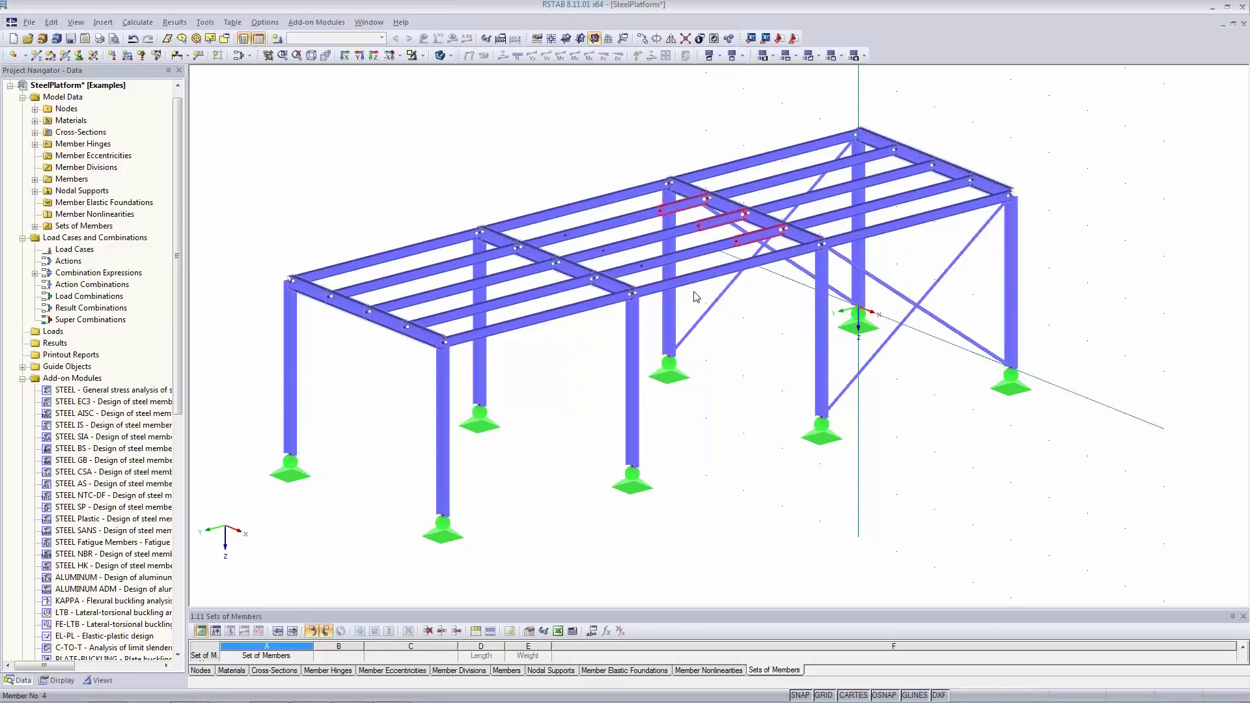
# Delete the three 2 m centre segments of the inner beams in the middle bay
pyautogui.click(705, 262)
pyautogui.keyDown('ctrl'); pyautogui.click(651, 238); pyautogui.keyUp('ctrl')
pyautogui.keyDown('ctrl'); pyautogui.click(632, 229); pyautogui.keyUp('ctrl')
pyautogui.rightClick(624, 220)
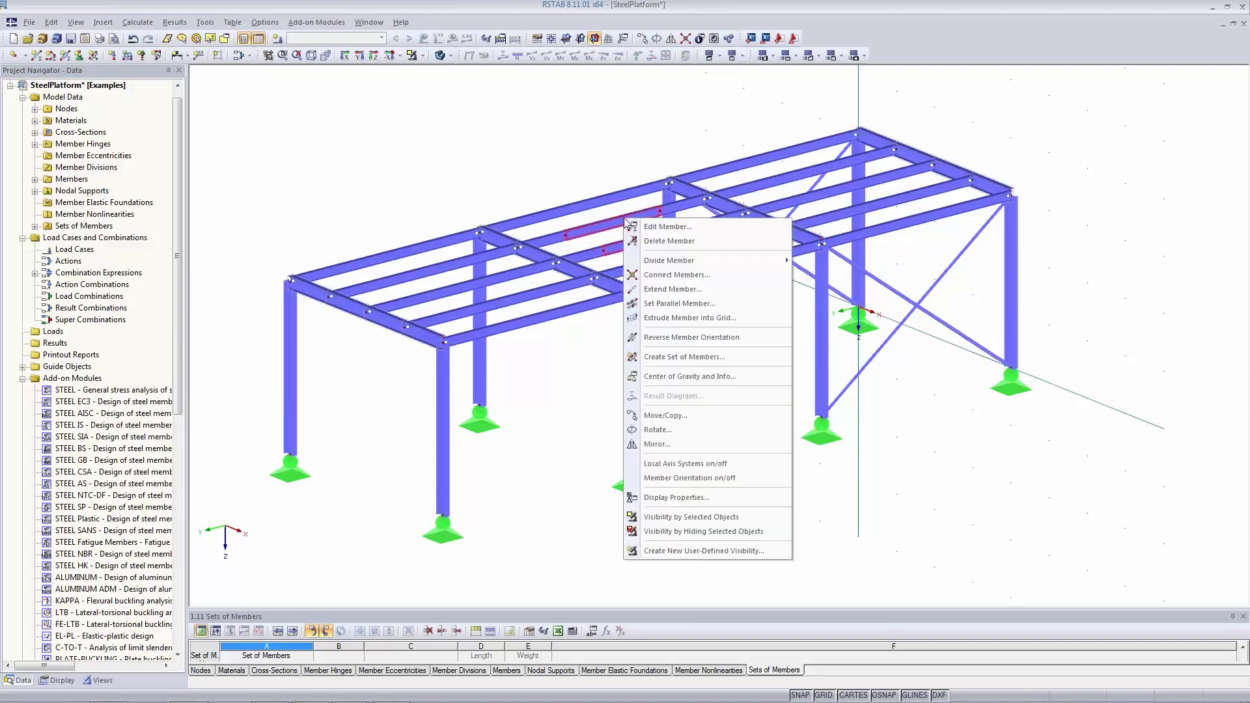
pyautogui.click(676, 241)
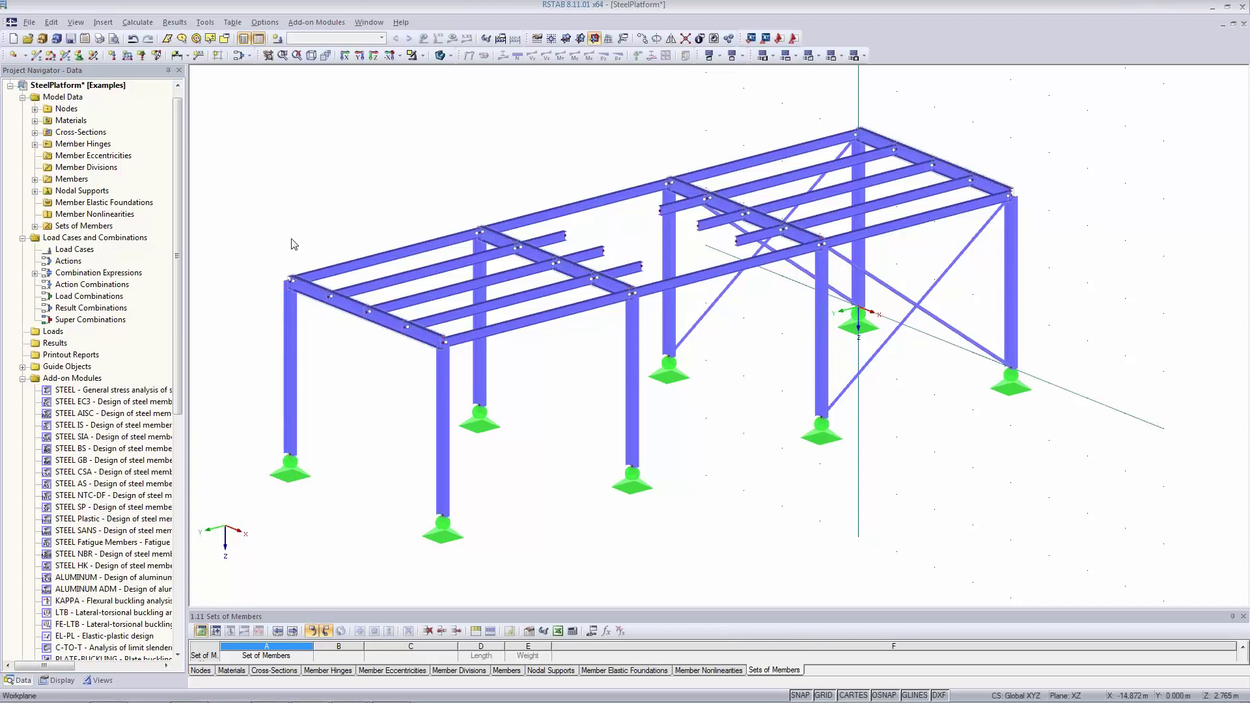
# Start a new single member and define the rolled channel U 220 in Steel S 235 as its new cross-section
pyautogui.click(36, 56)
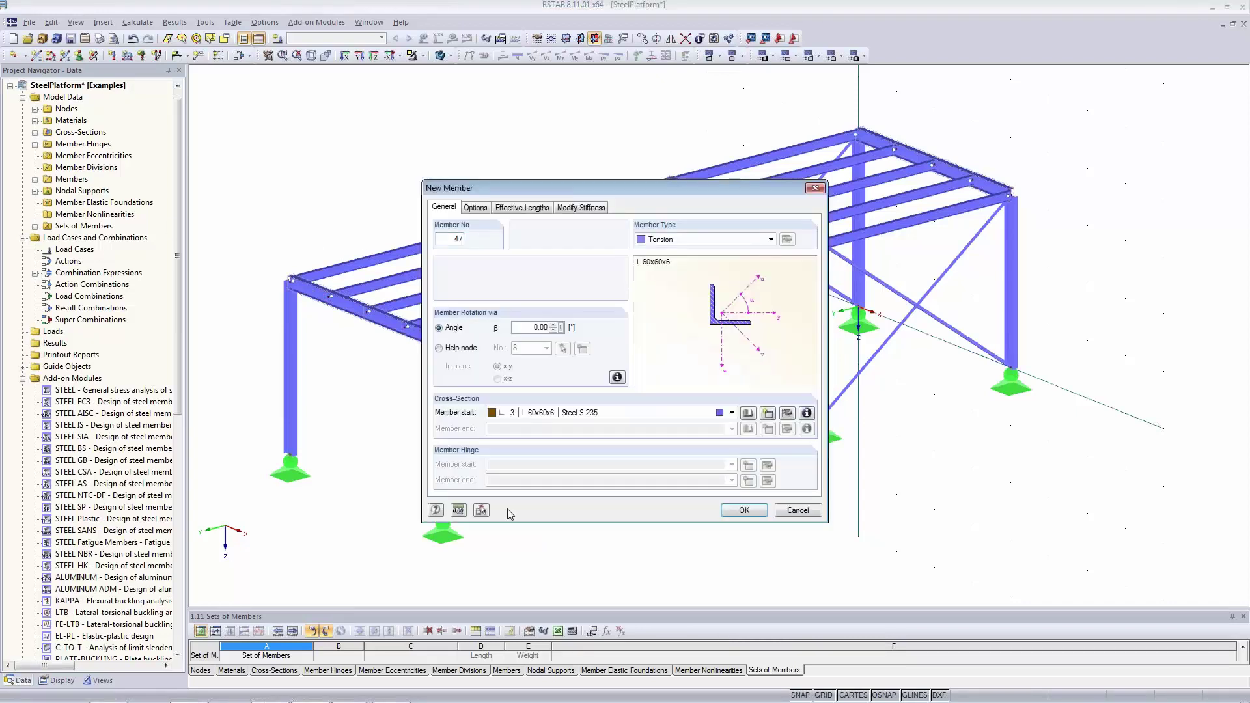
pyautogui.click(767, 413)
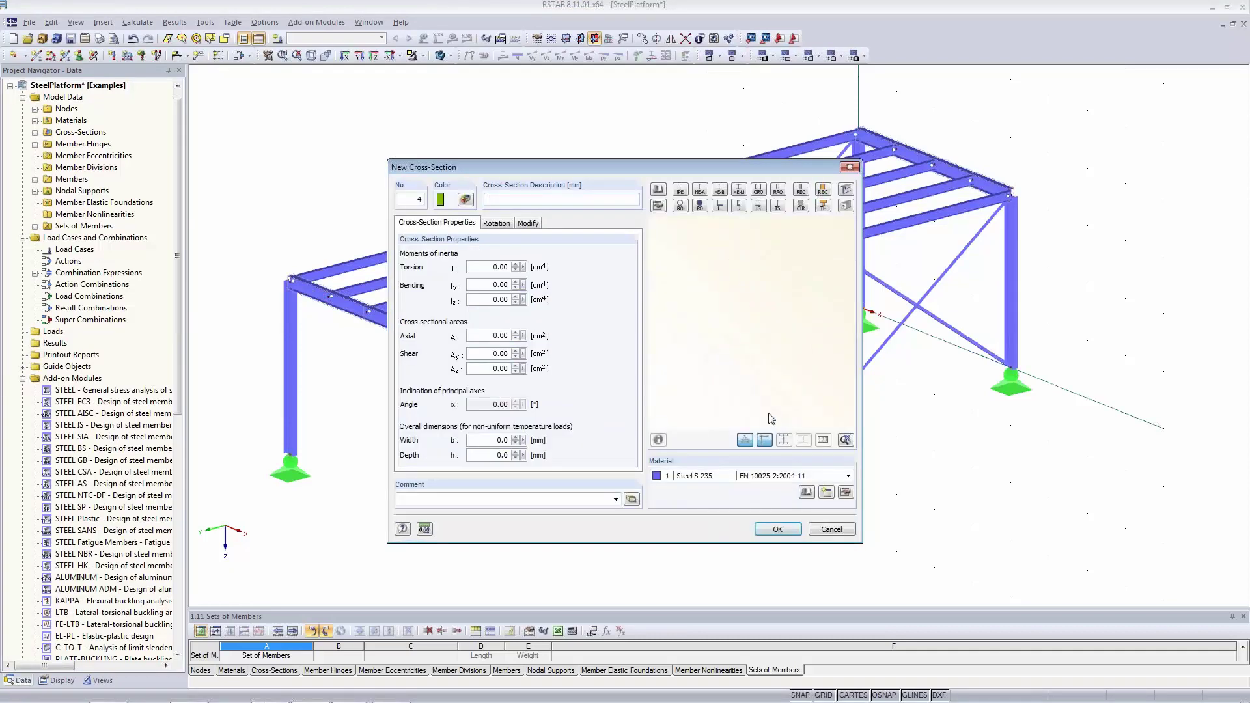
pyautogui.click(740, 206)
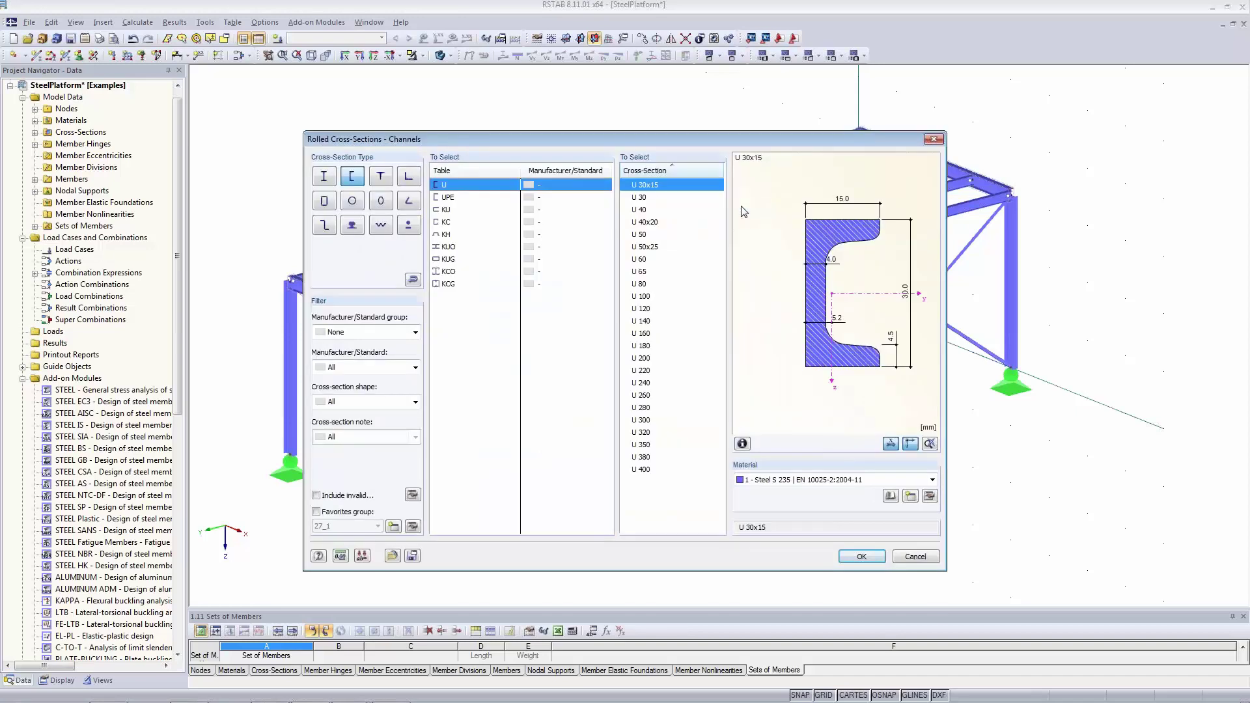
pyautogui.click(651, 371)
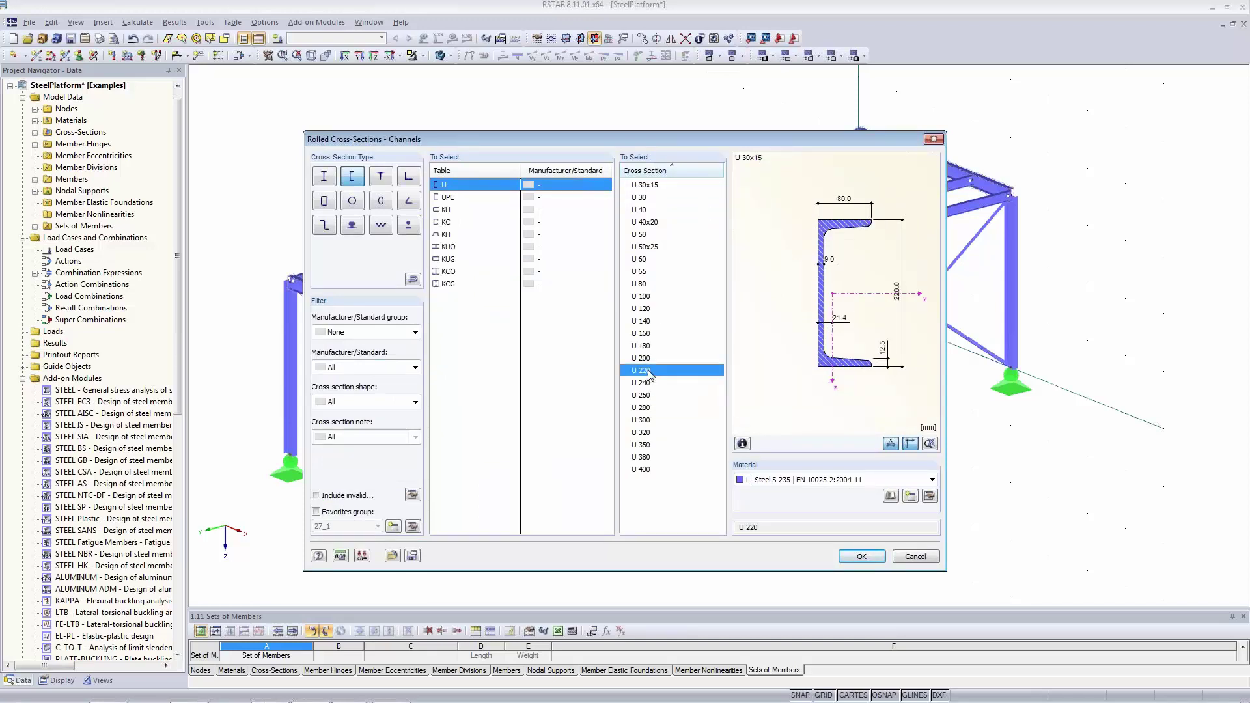
pyautogui.click(866, 557)
pyautogui.click(778, 529)
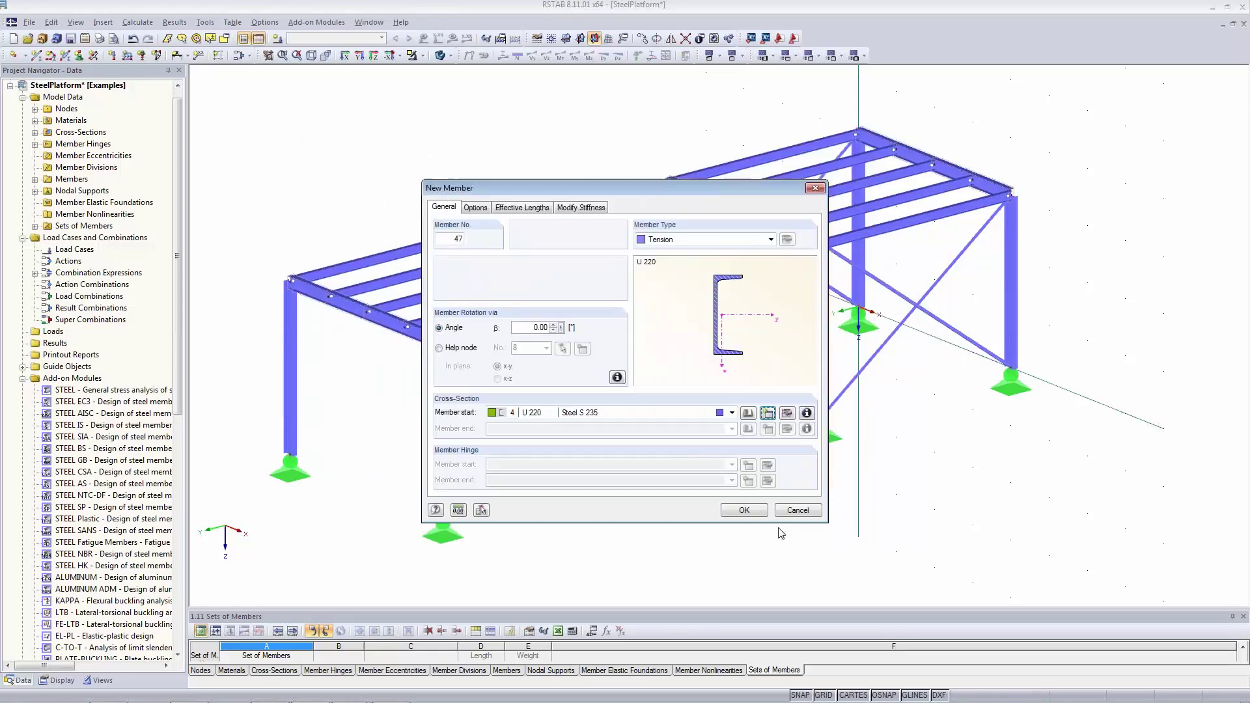
# Set the U 220 member's type to Beam with hinge 1 at both ends, and leave the command without placing it
pyautogui.click(669, 241)
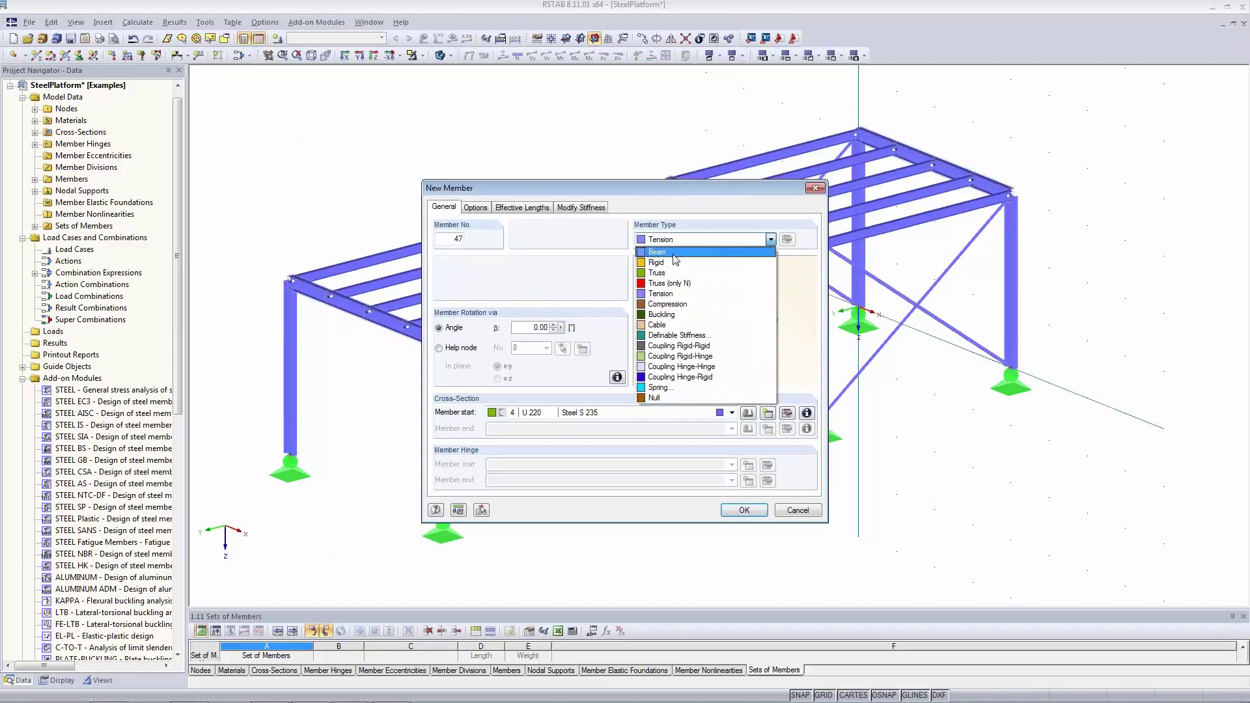
pyautogui.click(675, 254)
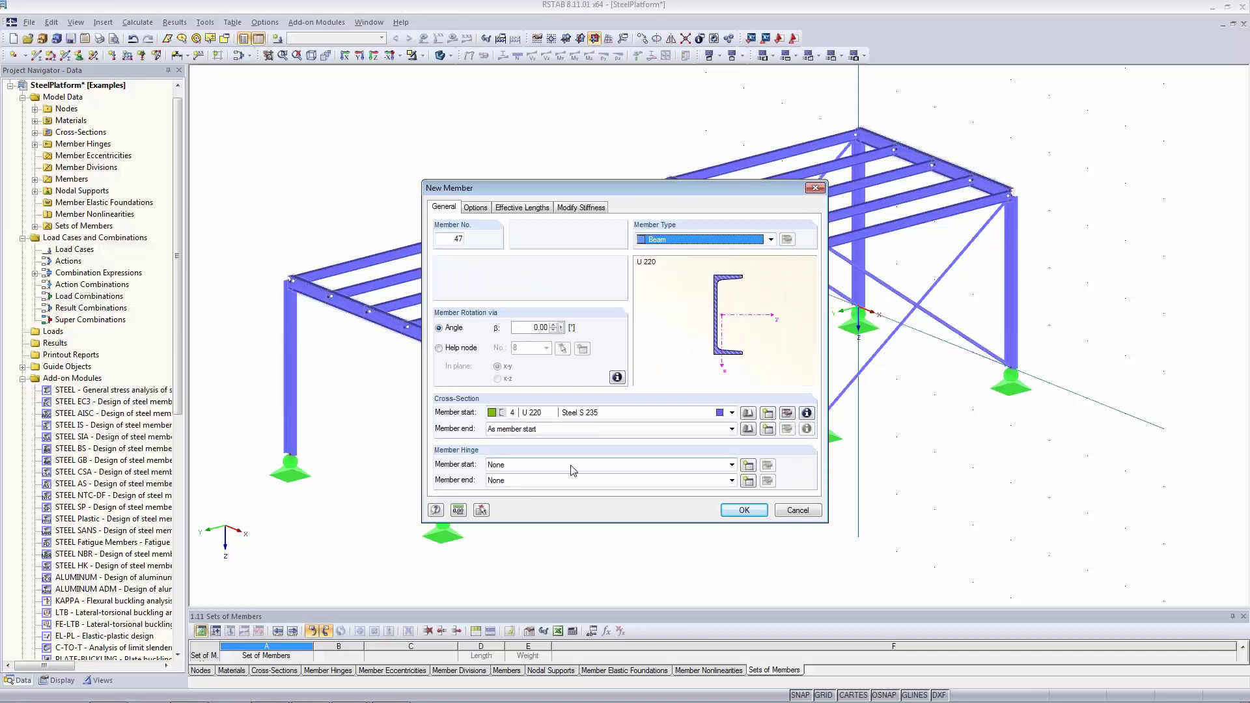
pyautogui.click(573, 464)
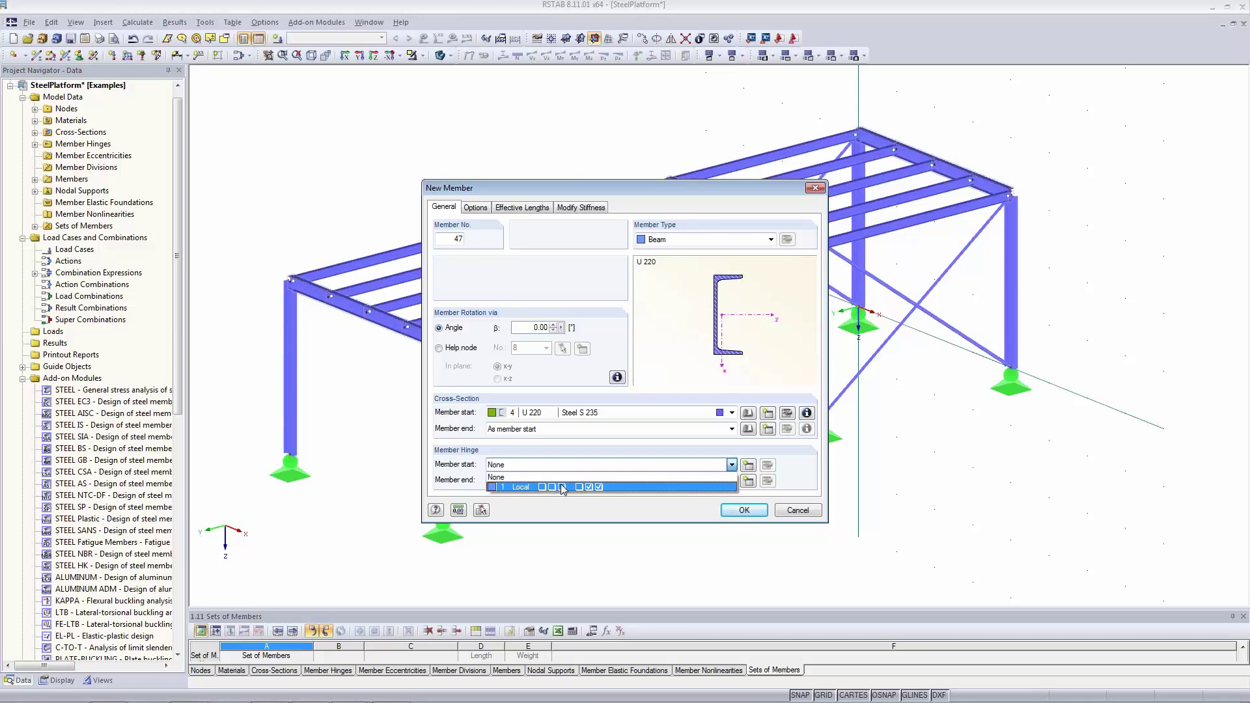
pyautogui.click(562, 487)
pyautogui.click(562, 482)
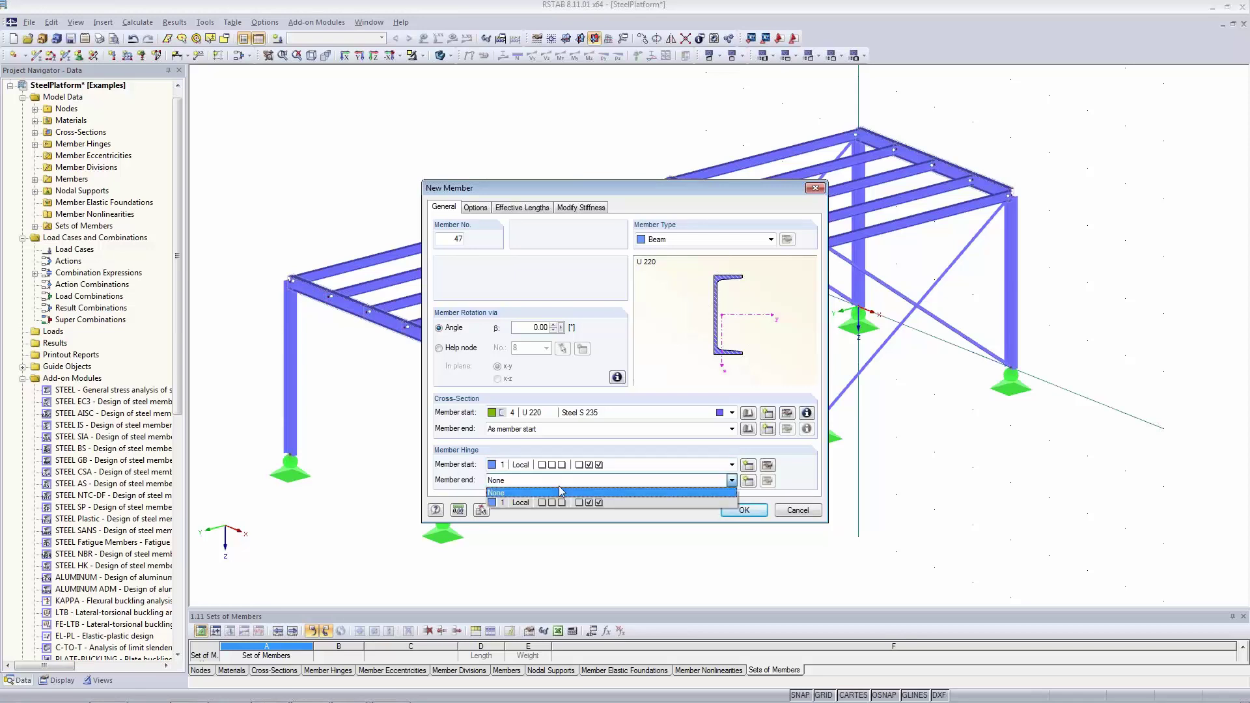
pyautogui.click(564, 502)
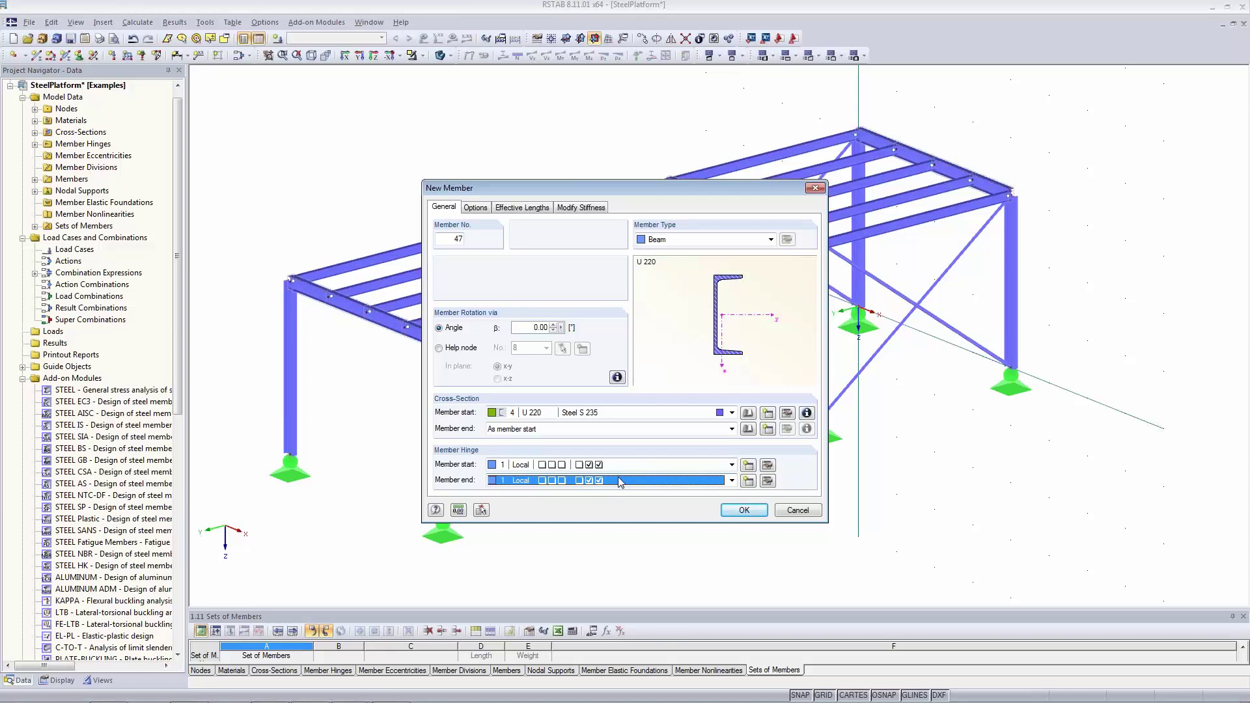
pyautogui.click(746, 511)
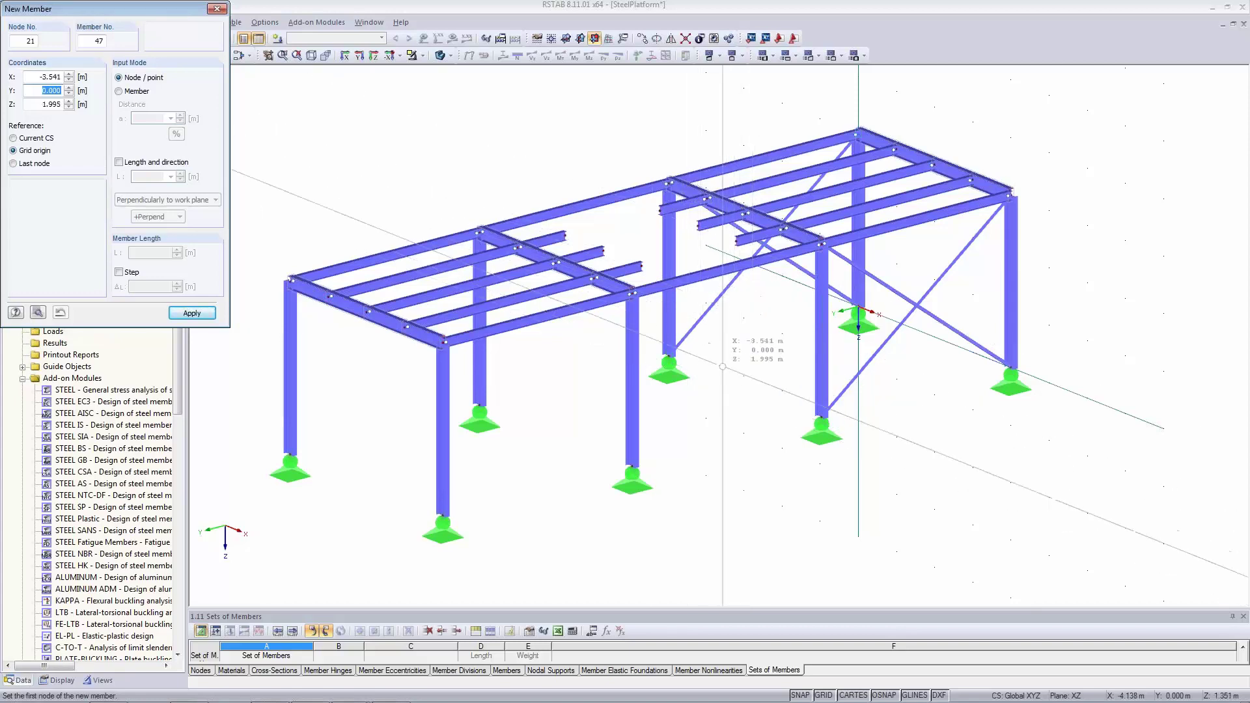
pyautogui.scroll(3, 710, 338)
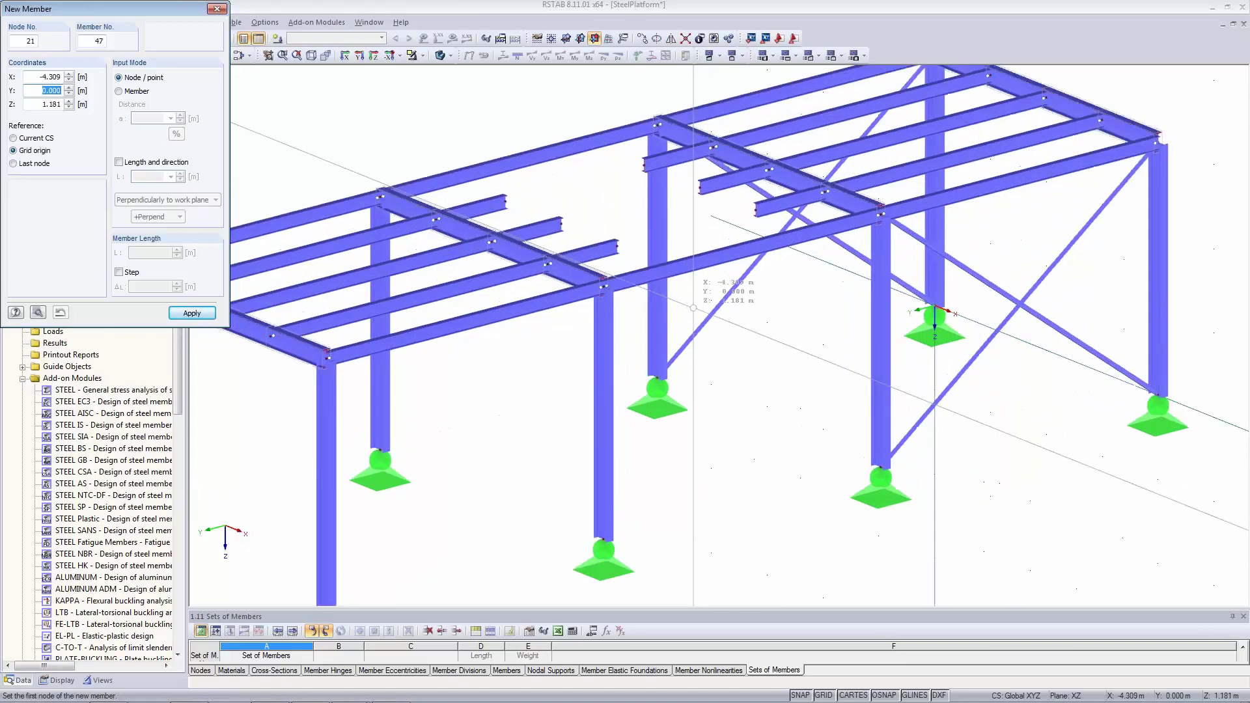
pyautogui.scroll(-2, 694, 307)
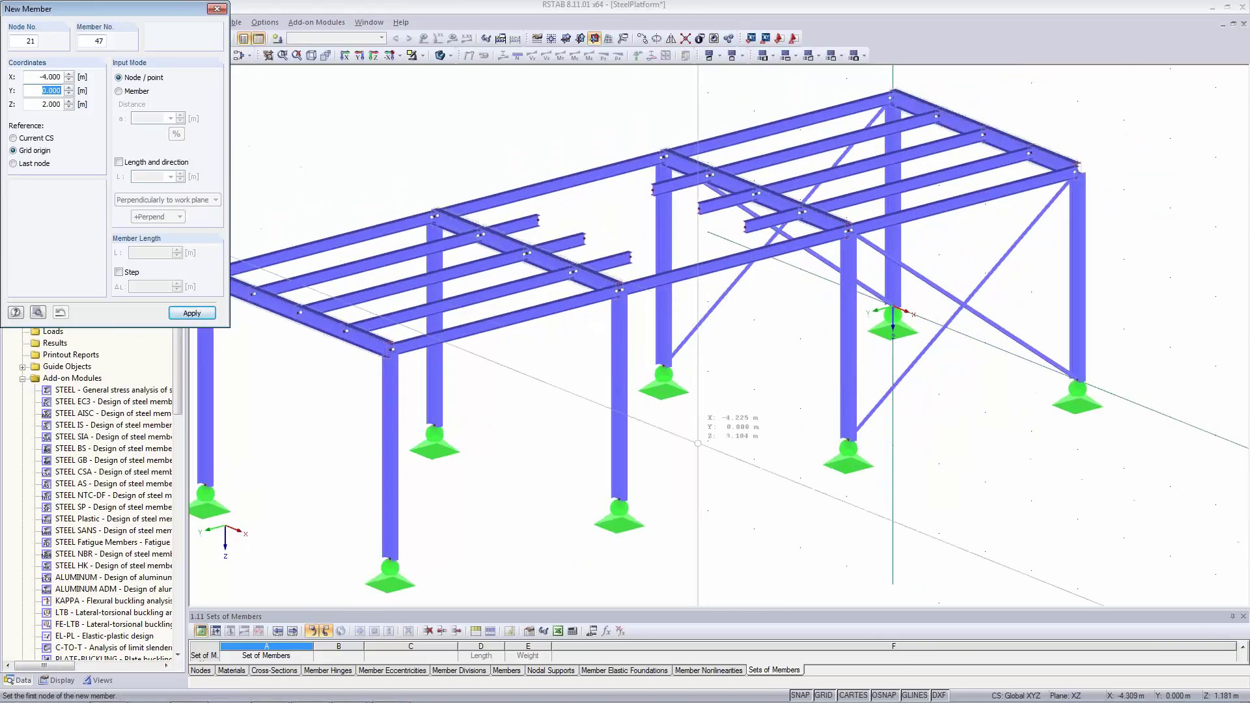
pyautogui.press('Escape')
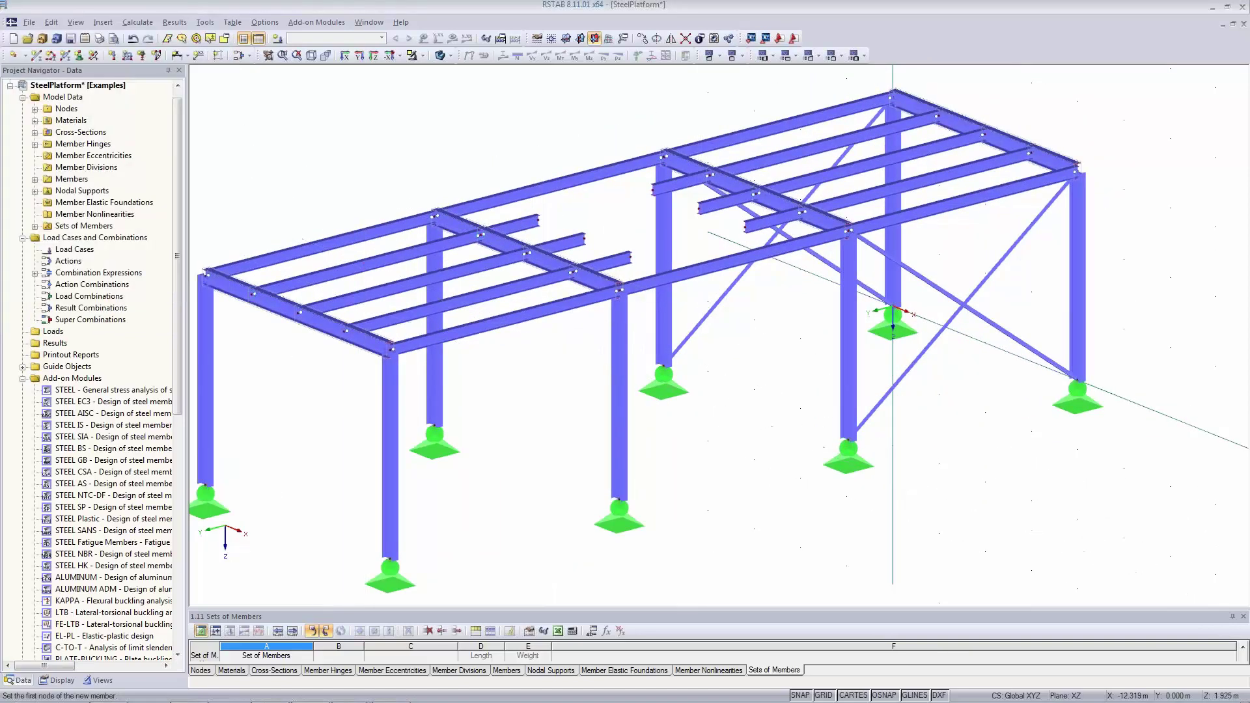
# Undo the deletion of the three centre segments and delete only the 2 m segment of the middle beam
pyautogui.click(133, 40)
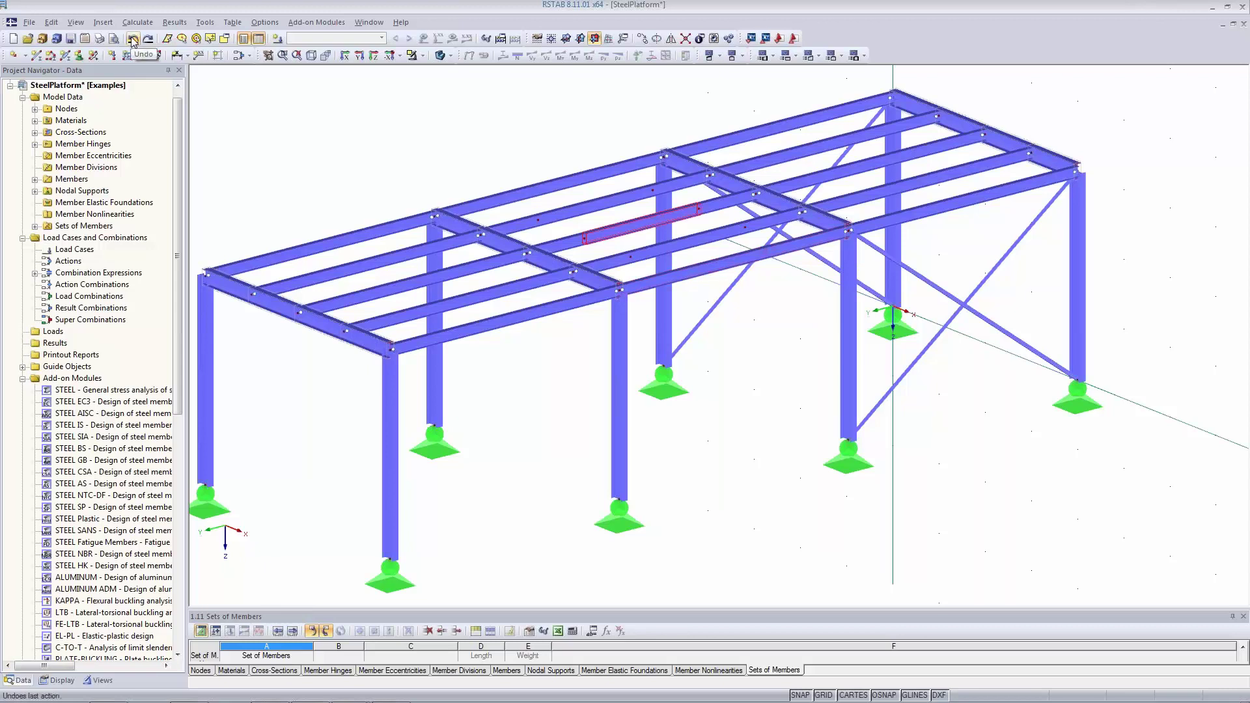
pyautogui.rightClick(623, 236)
pyautogui.click(648, 255)
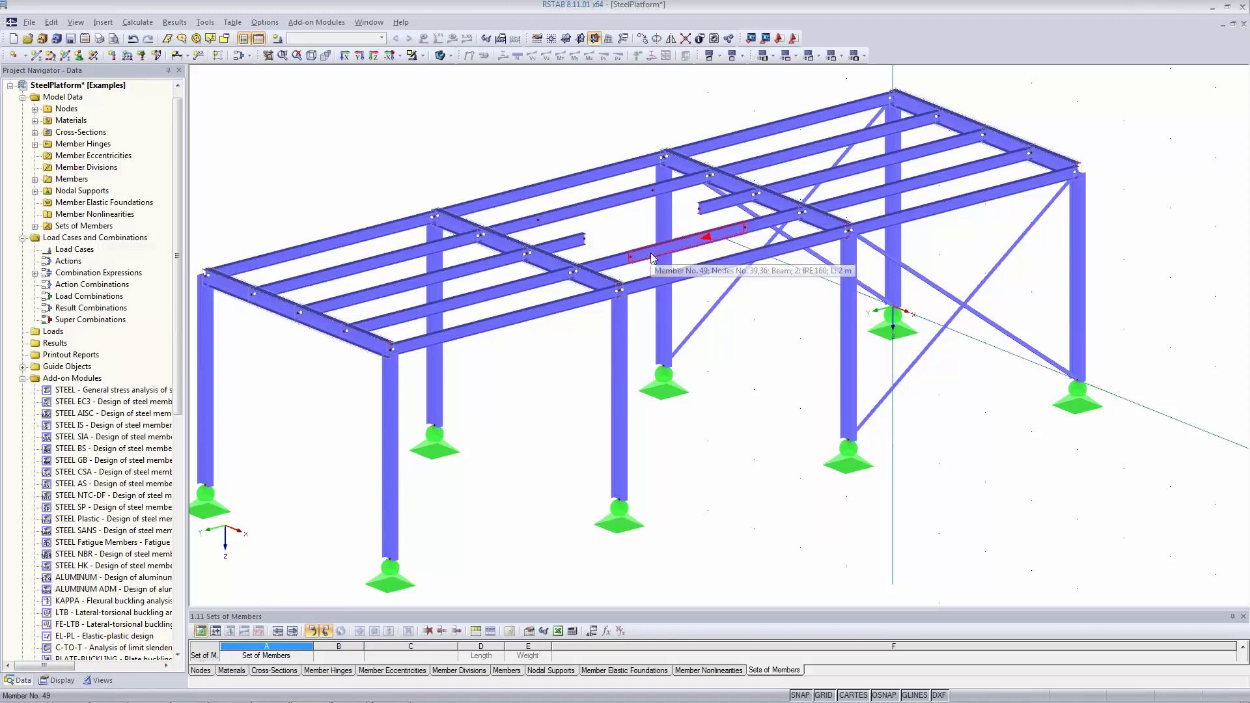
# Start a new single member and create a cross-section for it from the rolled channel U 220 in Steel S 235
pyautogui.click(36, 57)
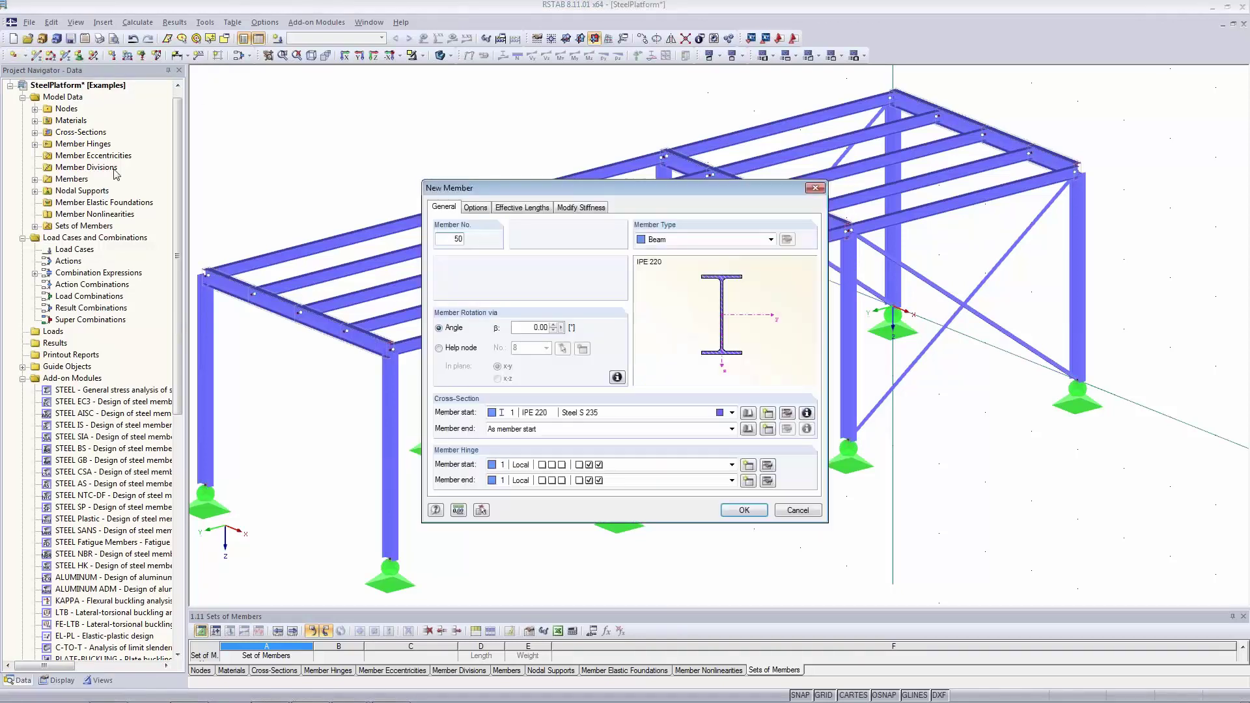
pyautogui.click(629, 413)
pyautogui.click(627, 412)
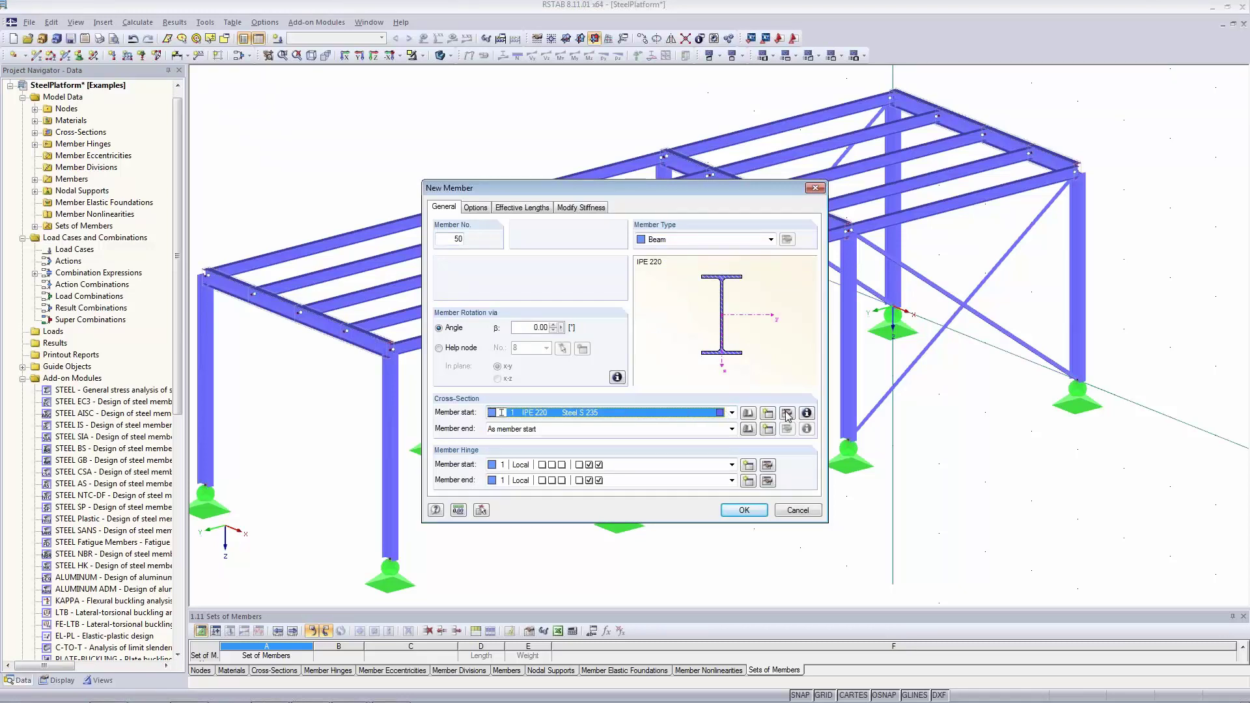
pyautogui.click(761, 414)
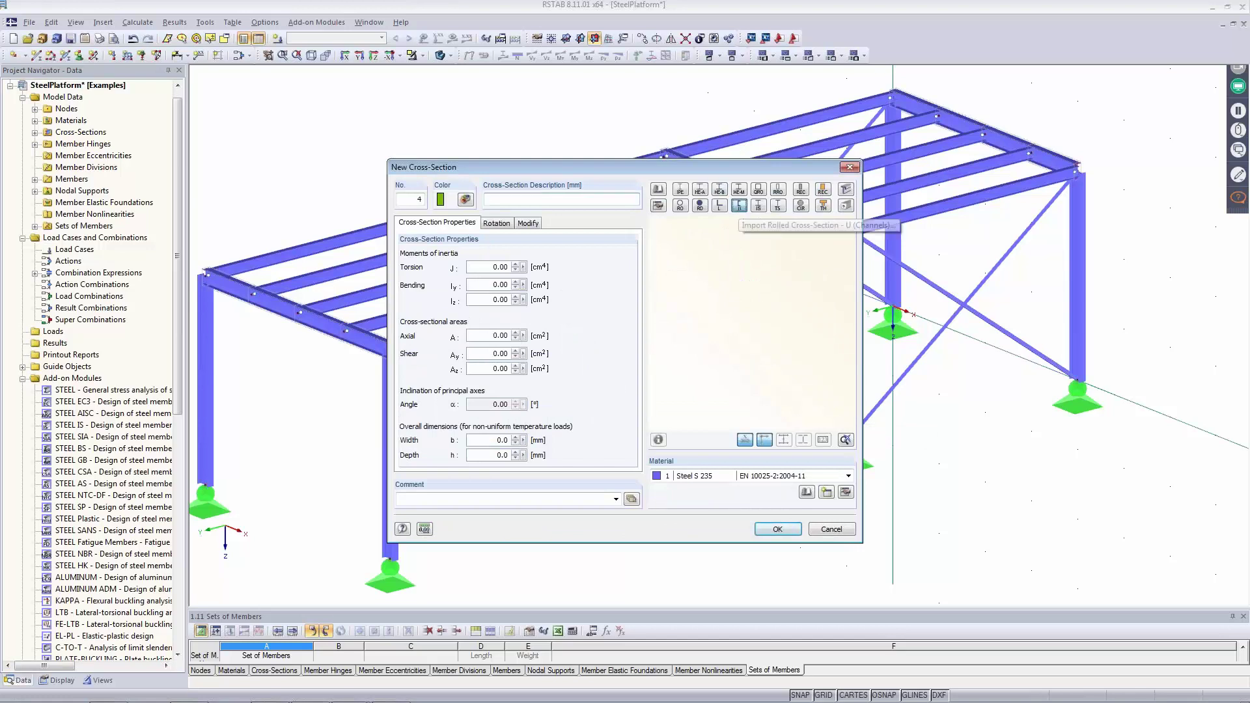
pyautogui.click(740, 208)
pyautogui.click(646, 370)
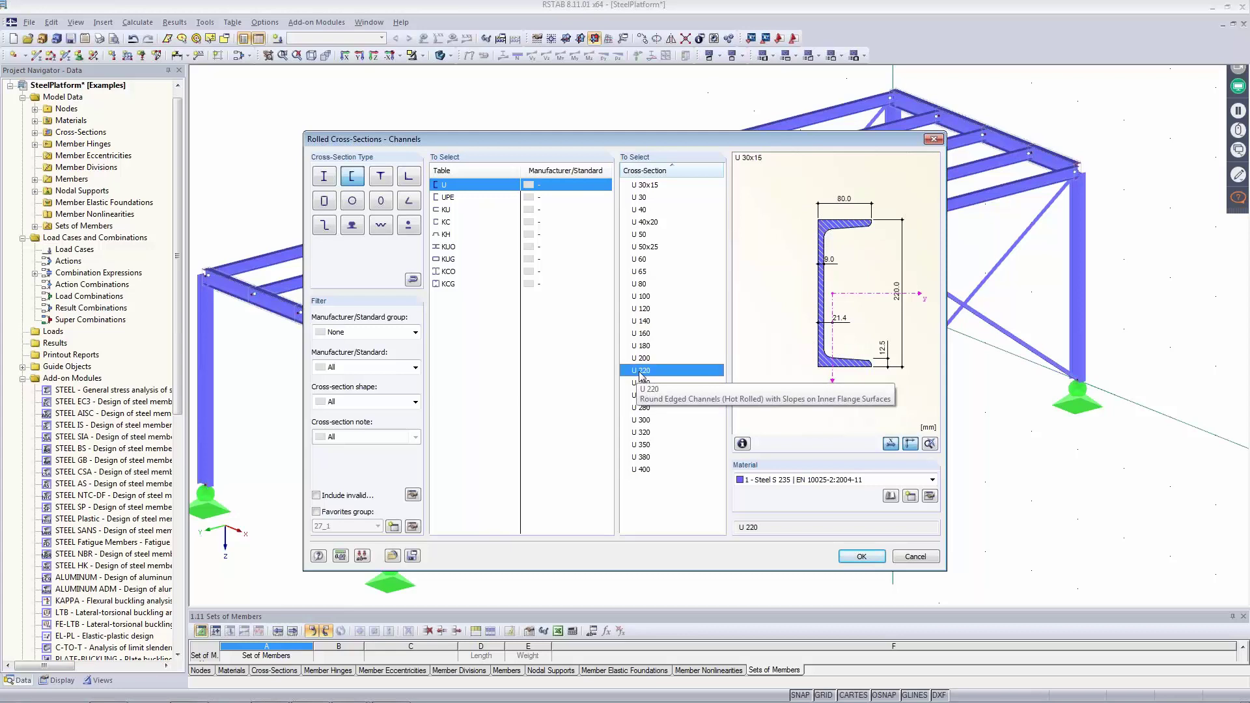
pyautogui.click(860, 557)
pyautogui.click(766, 531)
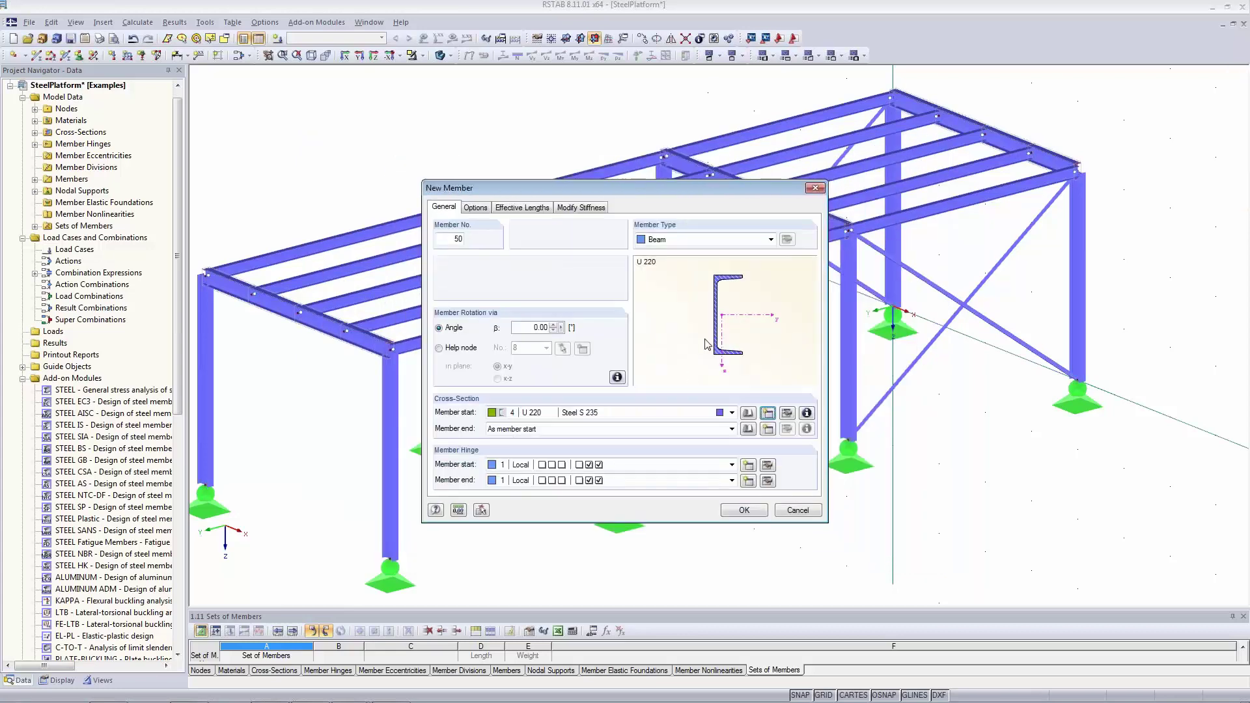
# Set the new U 220 member's type to Beam with hinge 1 at both its start and end
pyautogui.click(721, 239)
pyautogui.click(722, 240)
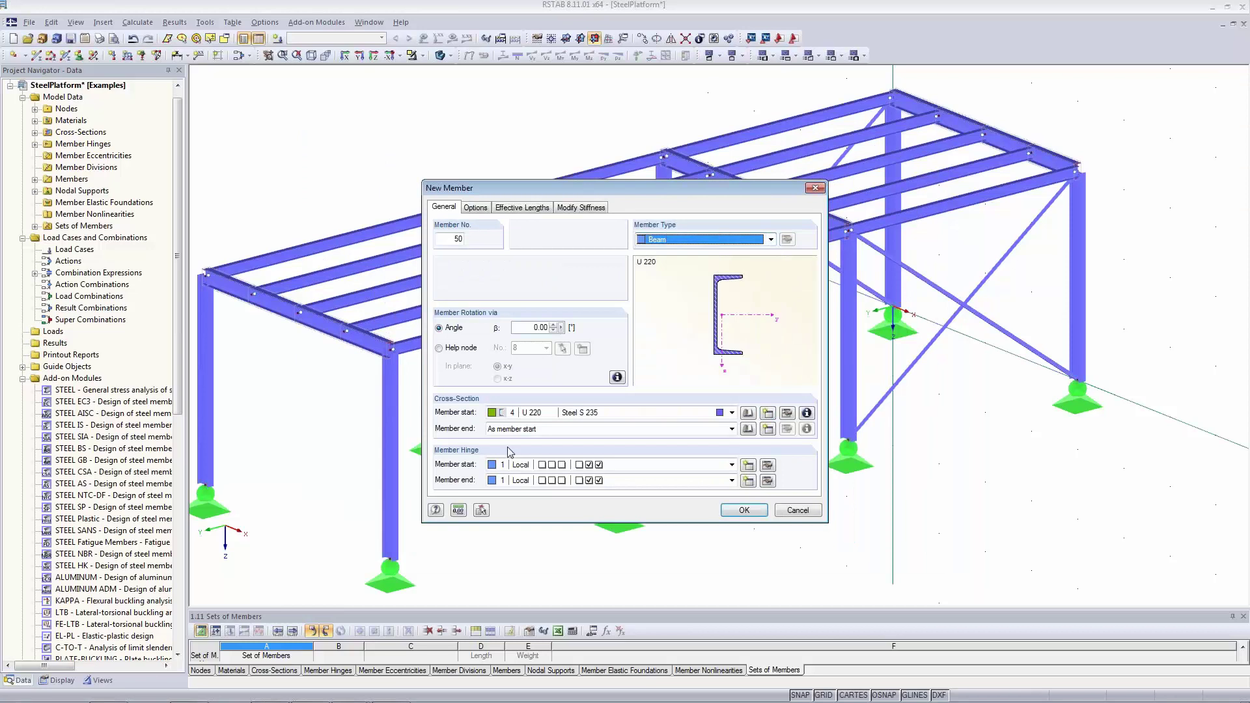
pyautogui.click(560, 469)
pyautogui.click(561, 474)
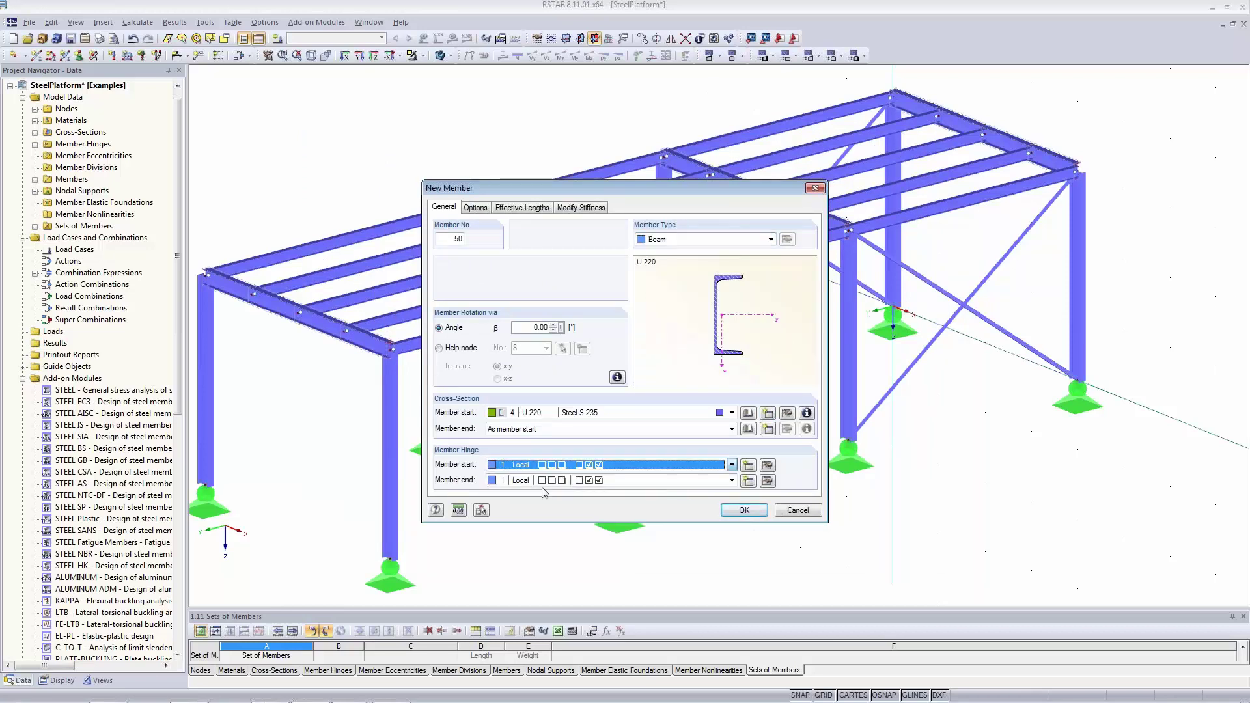
pyautogui.click(739, 510)
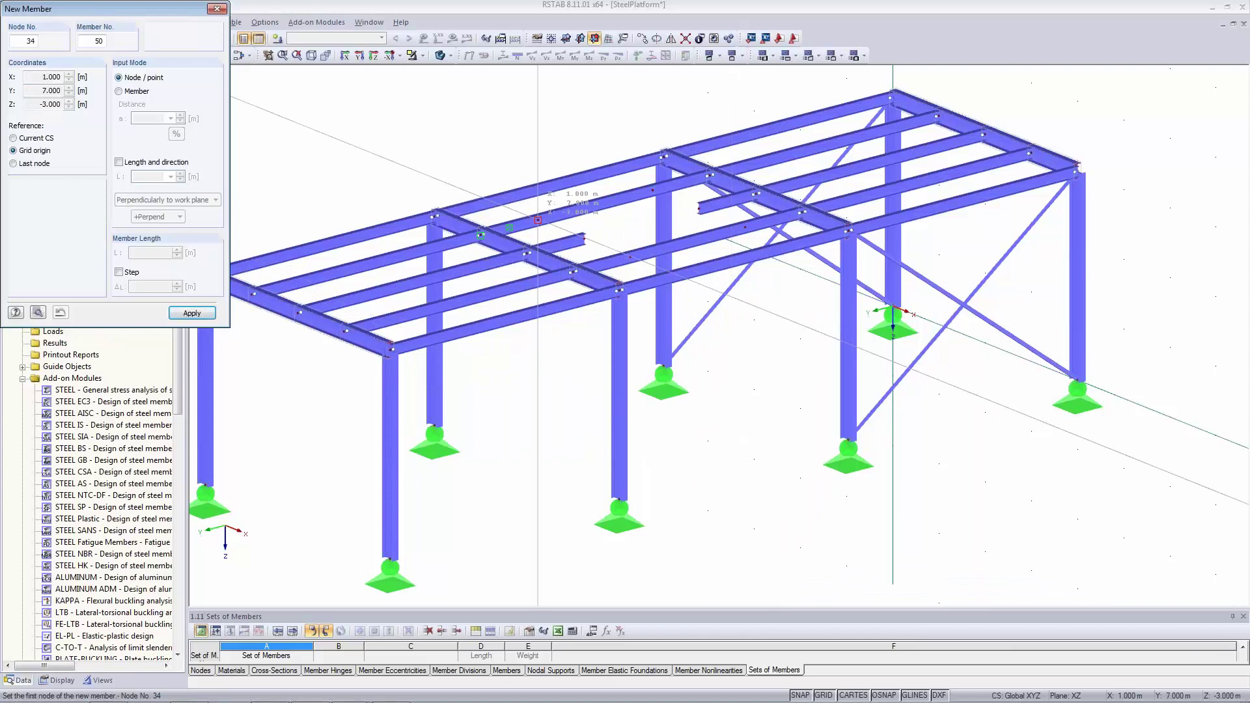
# Place two U 220 members across the middle-bay opening at Z -3 m: from X 1 to 3 m at Y 7 m, and from X 3 to 1 m at Y 5 m
pyautogui.click(538, 220)
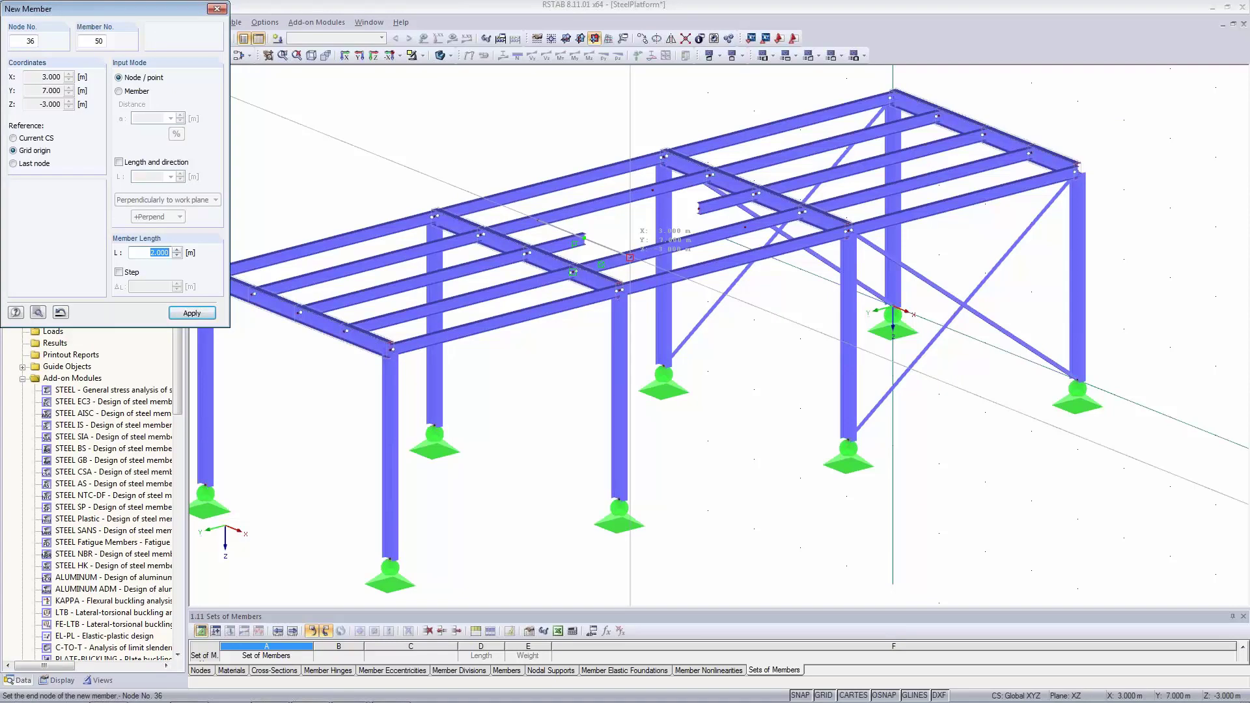
pyautogui.click(630, 257)
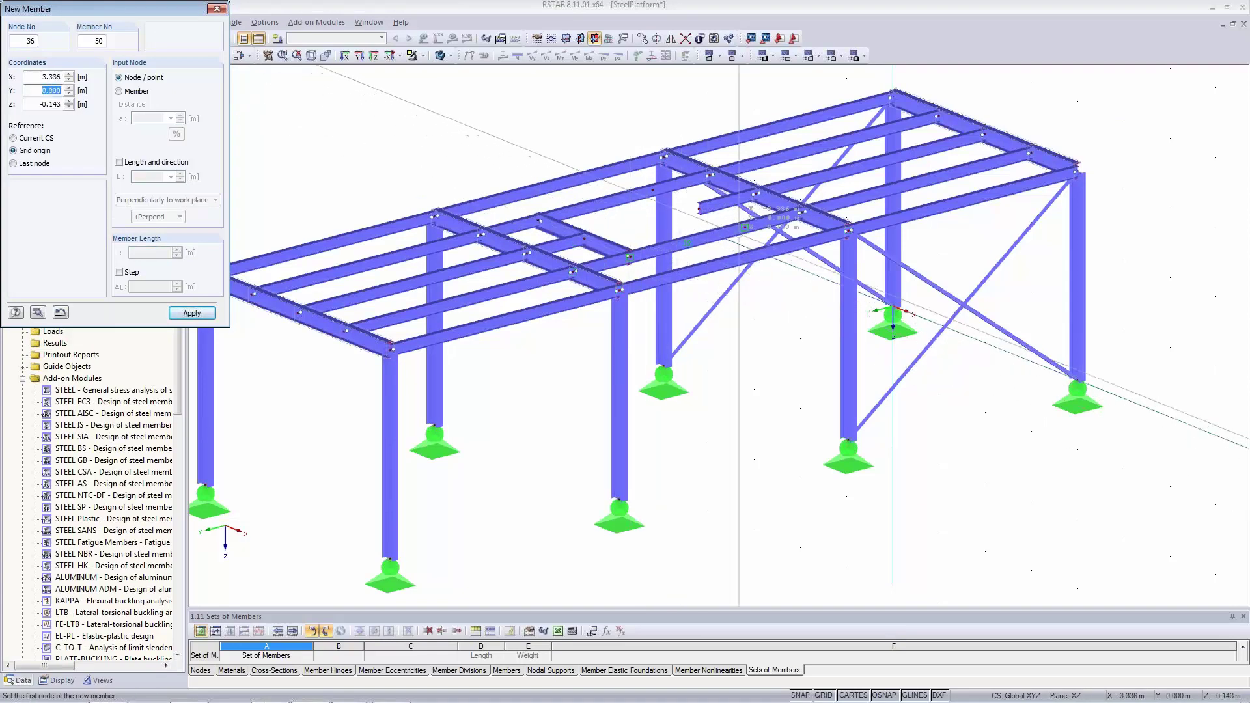
pyautogui.click(698, 208)
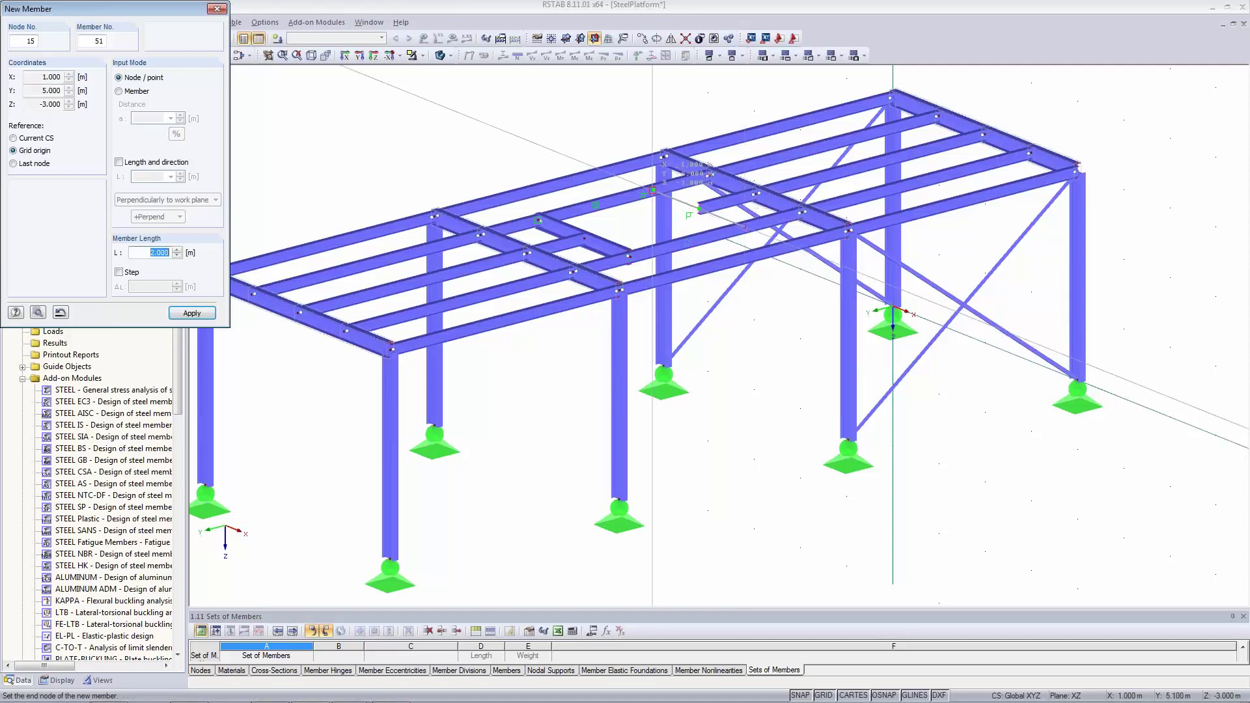
pyautogui.click(652, 190)
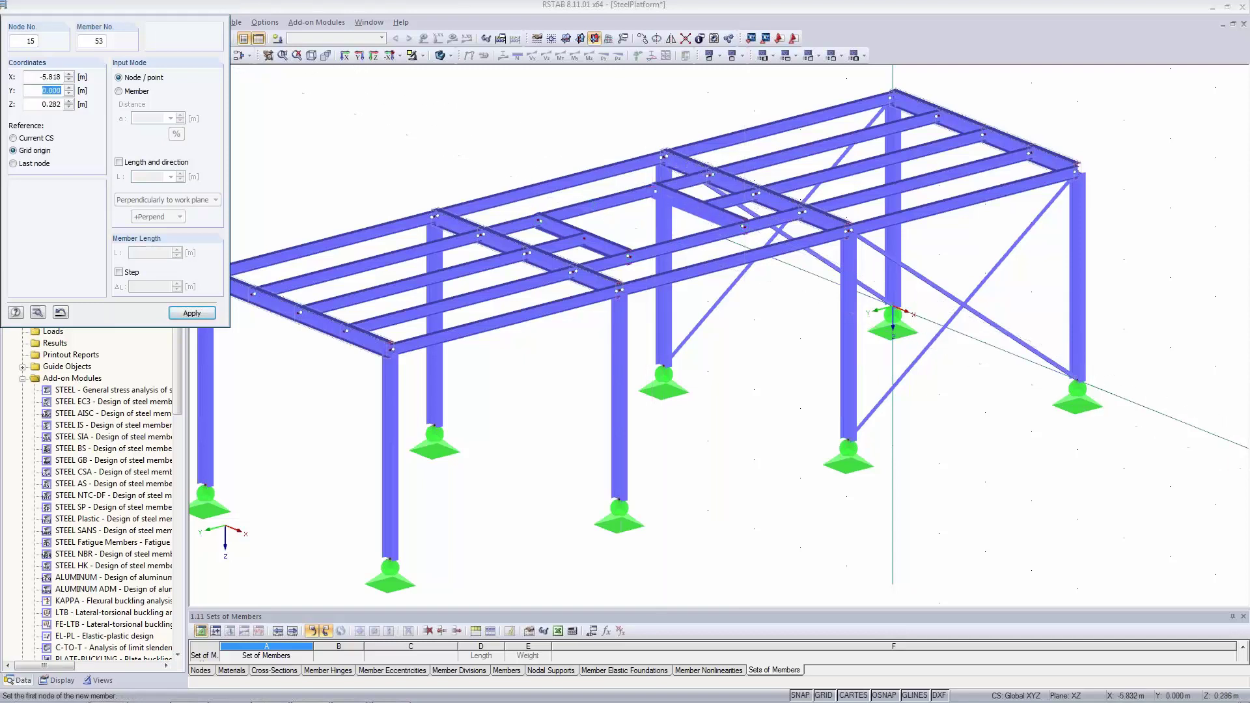
pyautogui.press('Escape')
# Change the cross-section of all six segments of the two longitudinal beams bordering the middle-bay opening to U 220 Steel S 235
pyautogui.scroll(2, 702, 252)
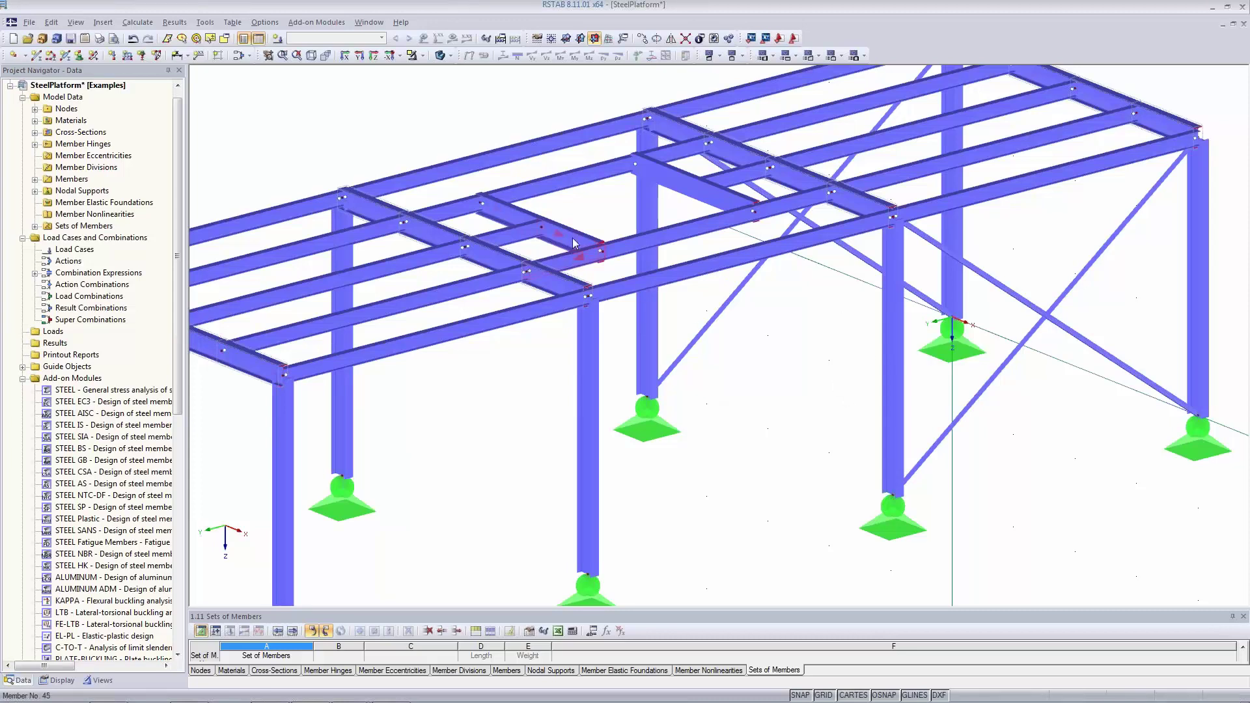
pyautogui.scroll(5, 573, 244)
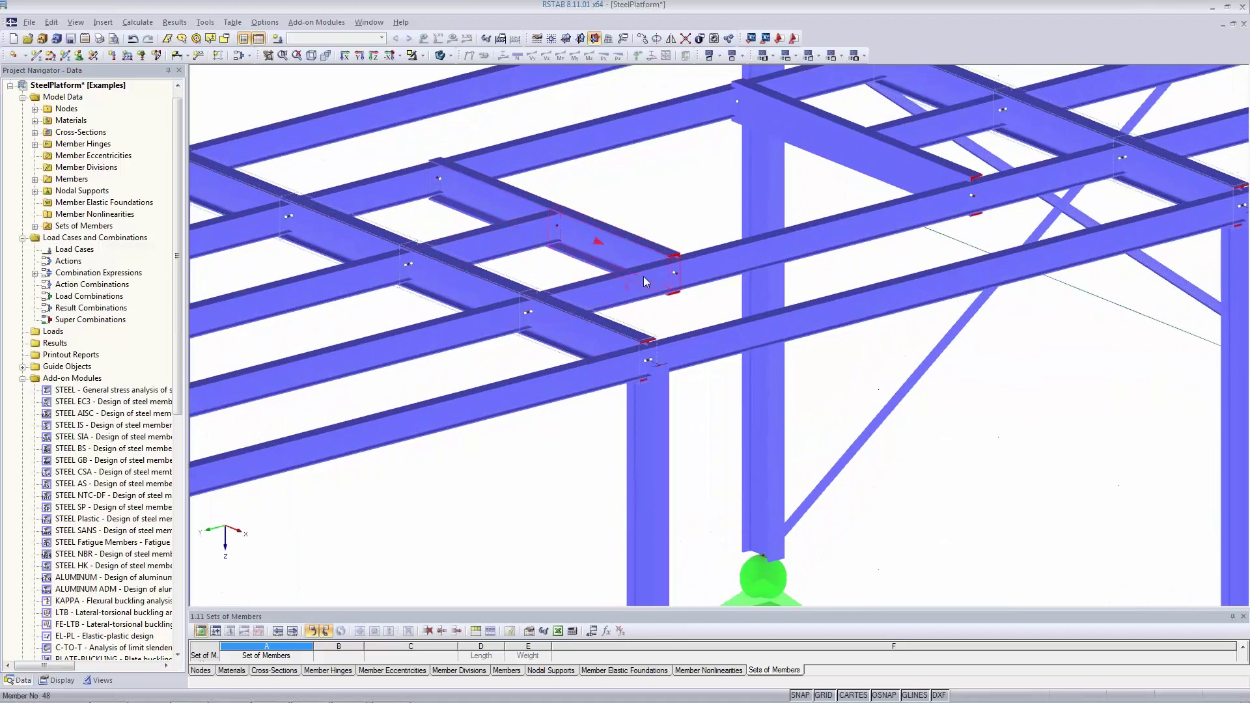
pyautogui.moveTo(1046, 519); pyautogui.dragTo(595, 209, button='middle')
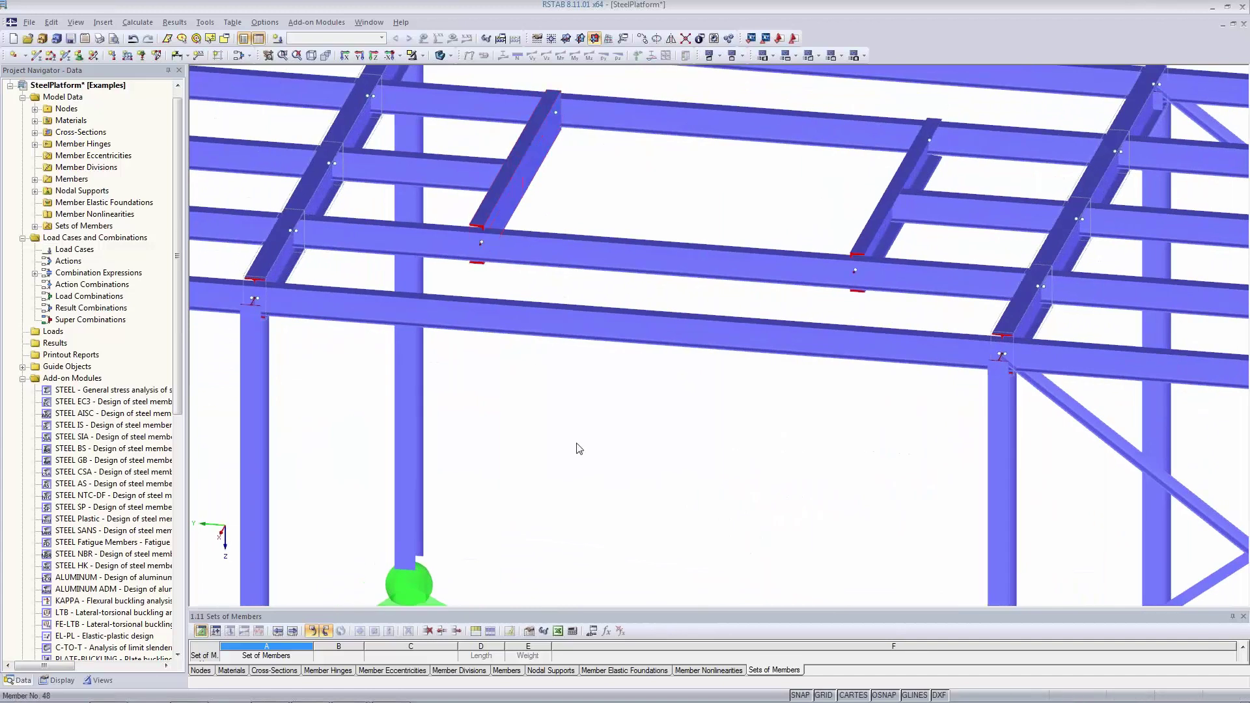
pyautogui.moveTo(602, 479); pyautogui.dragTo(846, 455, button='middle')
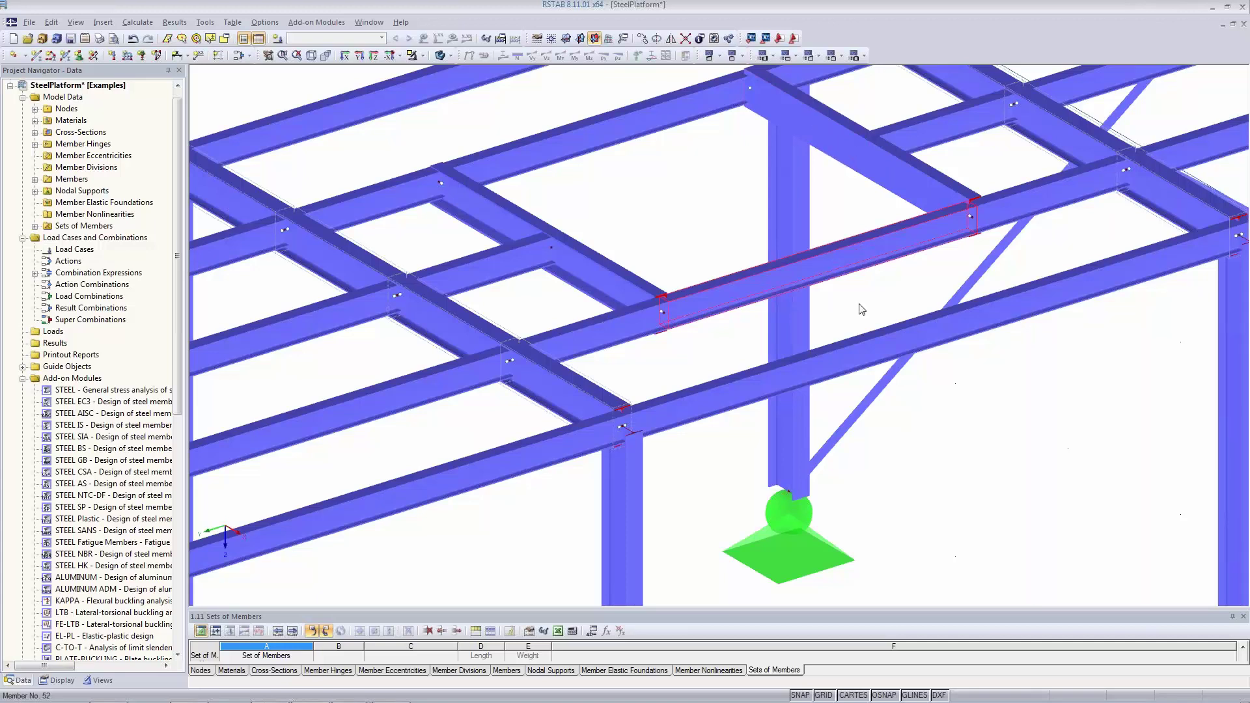
pyautogui.moveTo(914, 292); pyautogui.dragTo(899, 419, button='middle')
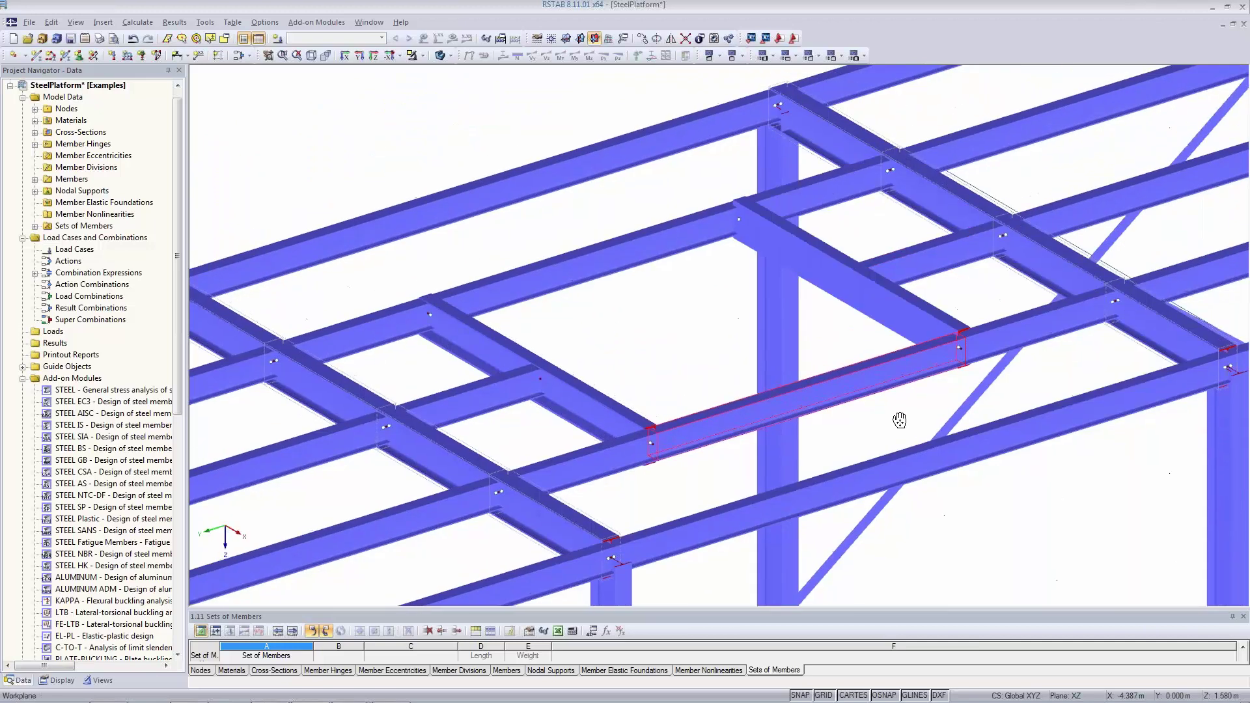
pyautogui.click(1019, 333)
pyautogui.keyDown('ctrl'); pyautogui.click(790, 198); pyautogui.keyUp('ctrl')
pyautogui.keyDown('ctrl'); pyautogui.click(663, 232); pyautogui.keyUp('ctrl')
pyautogui.keyDown('ctrl'); pyautogui.click(379, 332); pyautogui.keyUp('ctrl')
pyautogui.keyDown('ctrl'); pyautogui.click(570, 480); pyautogui.keyUp('ctrl')
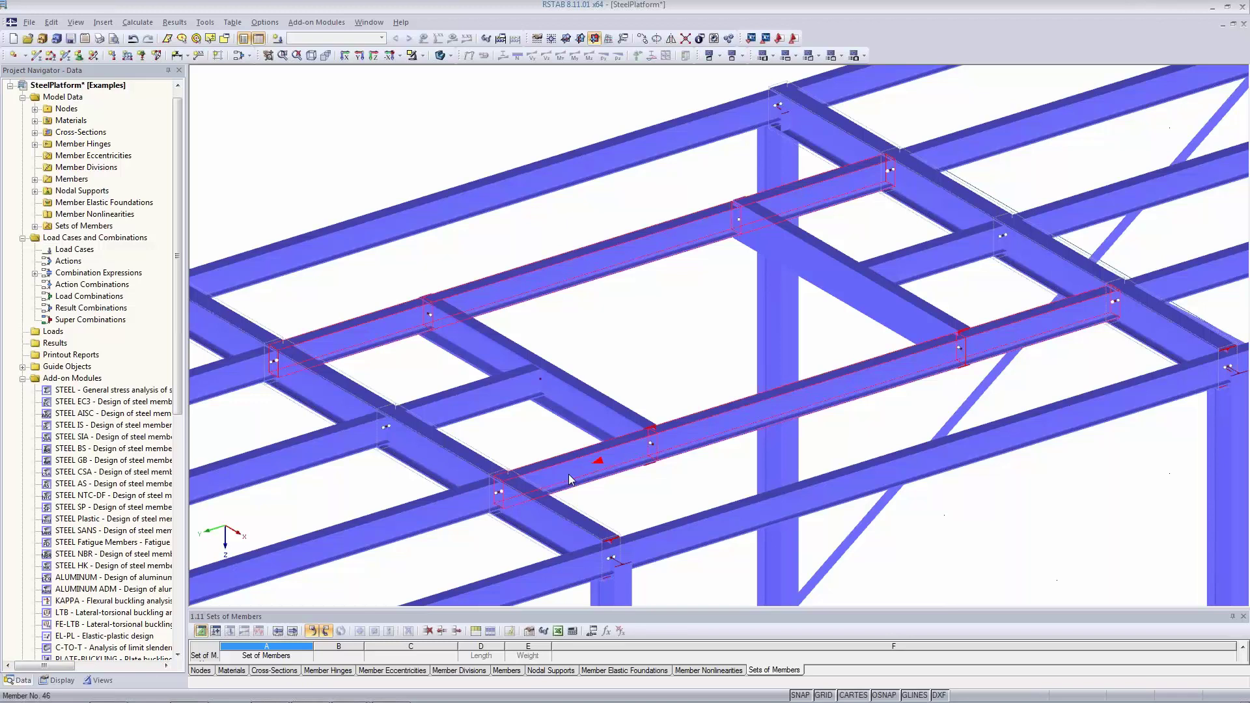
pyautogui.doubleClick(740, 420)
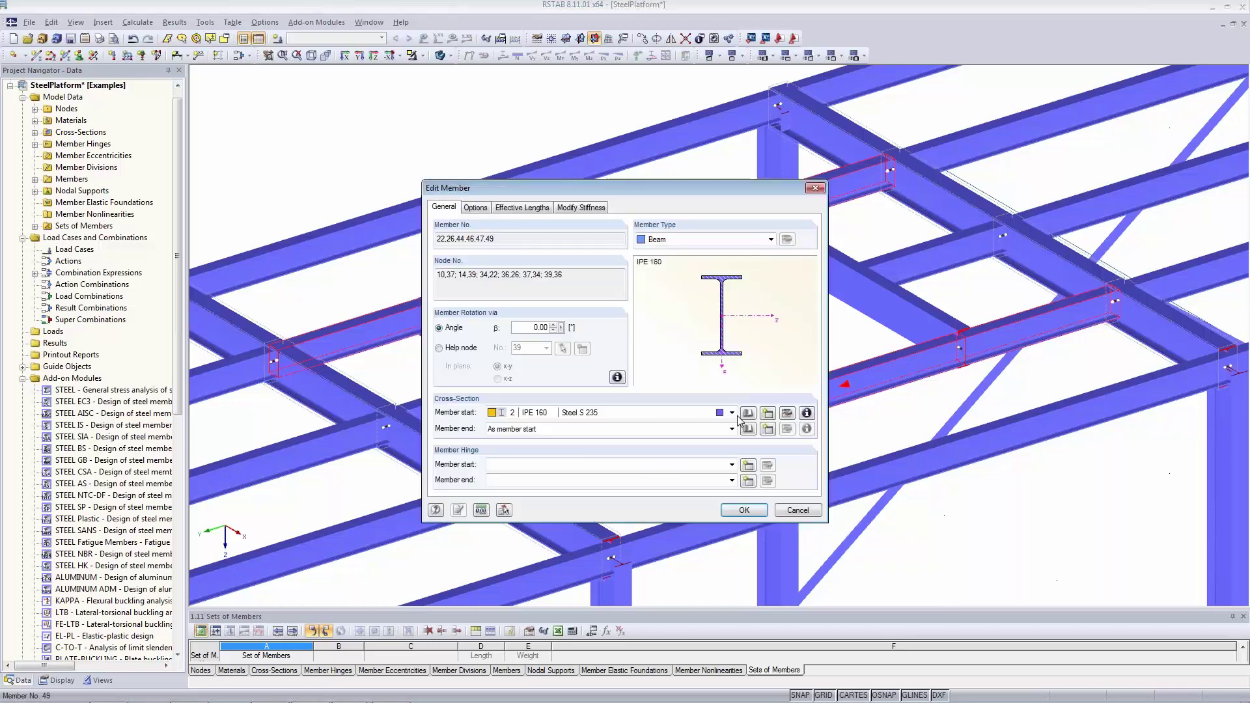
pyautogui.click(784, 510)
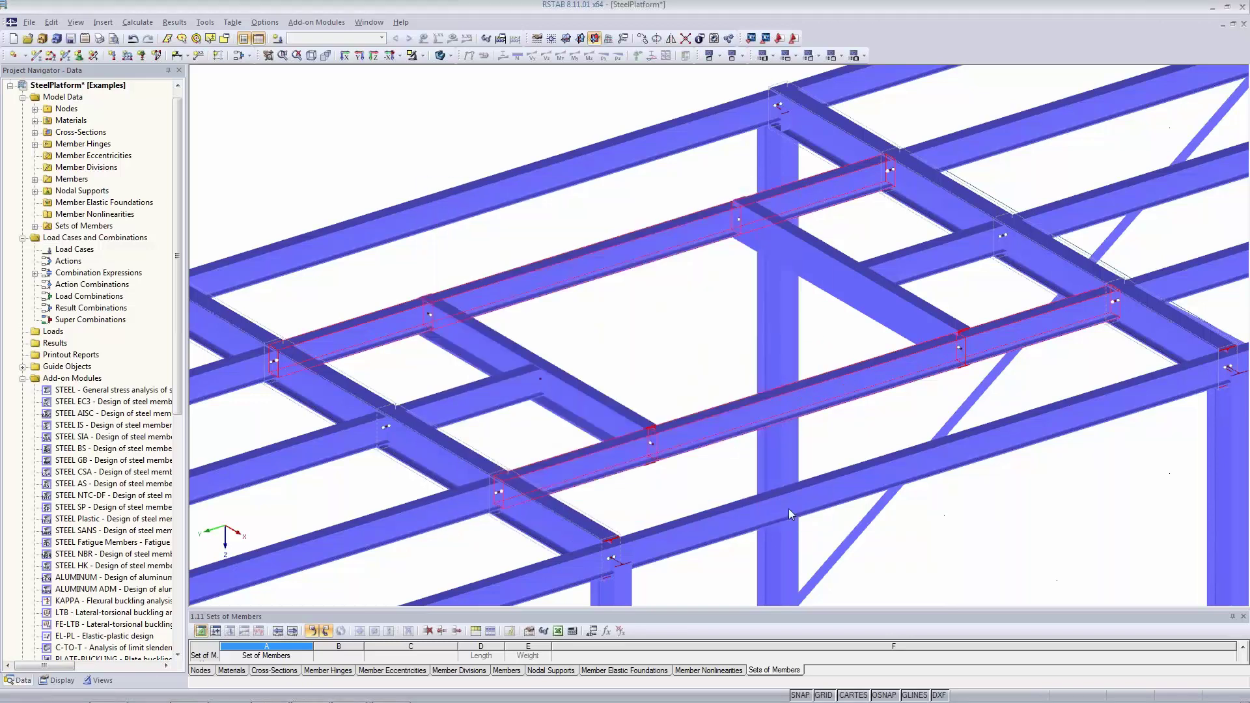
pyautogui.rightClick(721, 427)
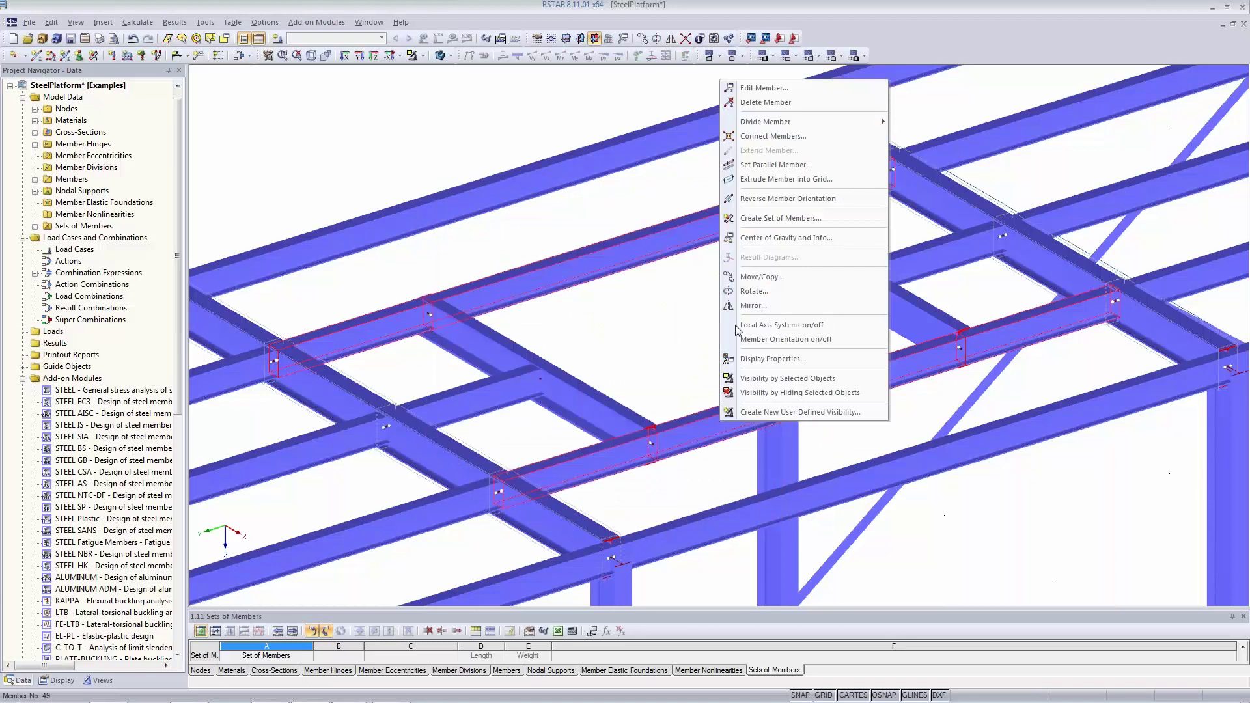
pyautogui.click(770, 95)
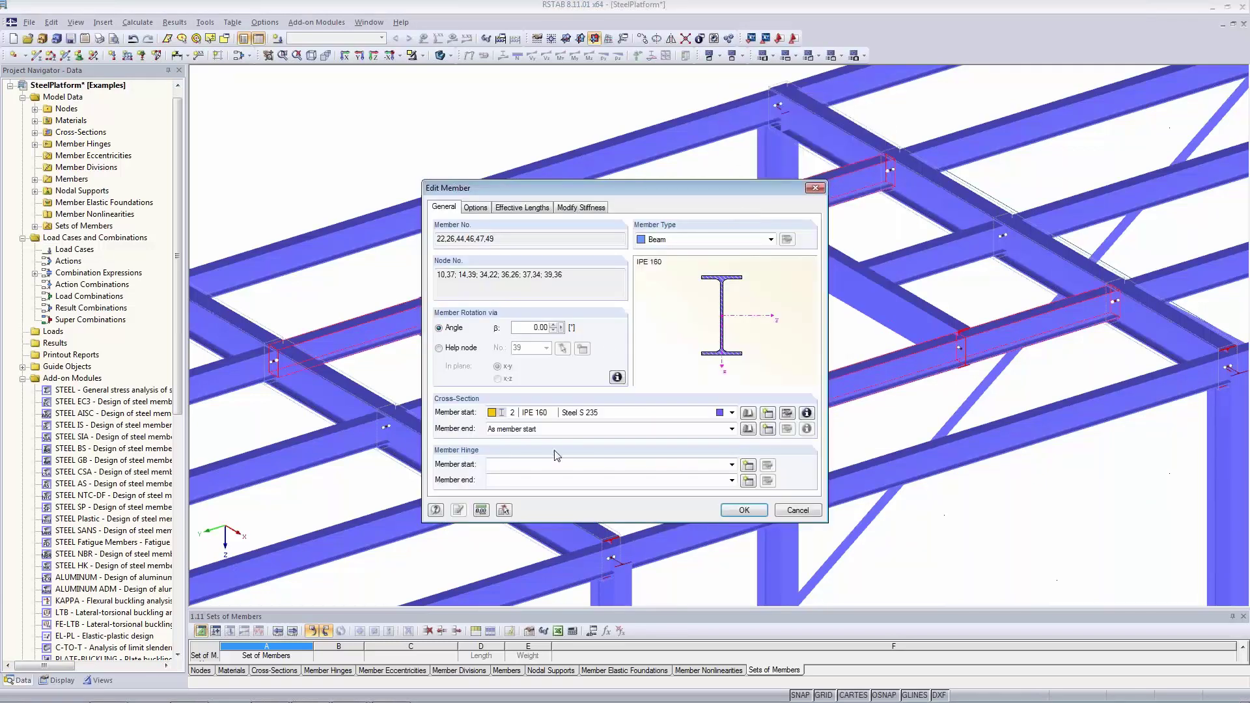
pyautogui.click(545, 413)
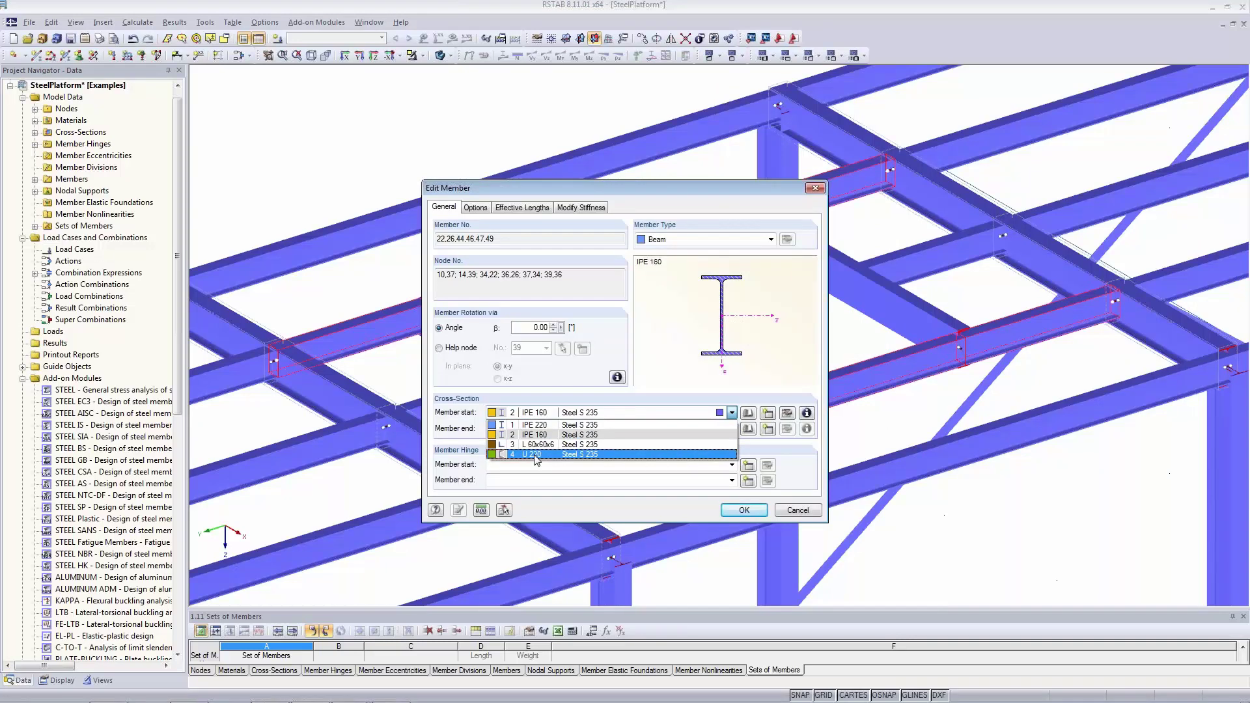
pyautogui.click(547, 413)
pyautogui.click(547, 413)
pyautogui.click(544, 454)
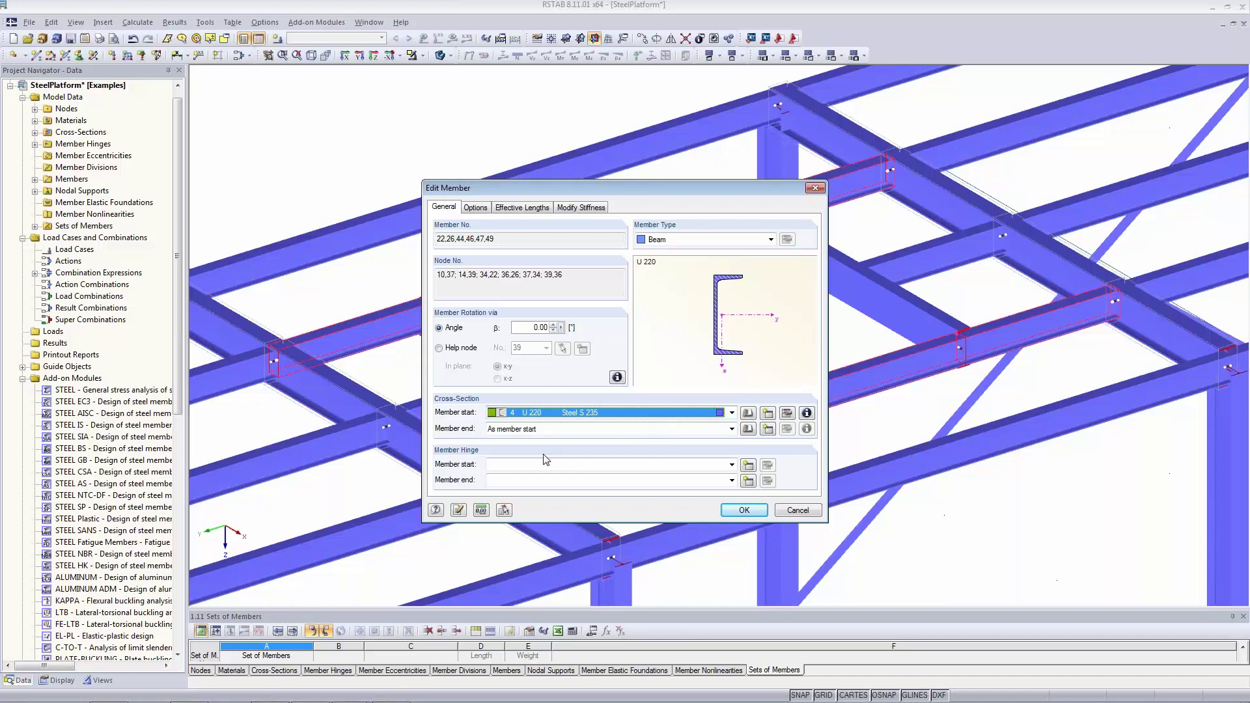
pyautogui.click(743, 508)
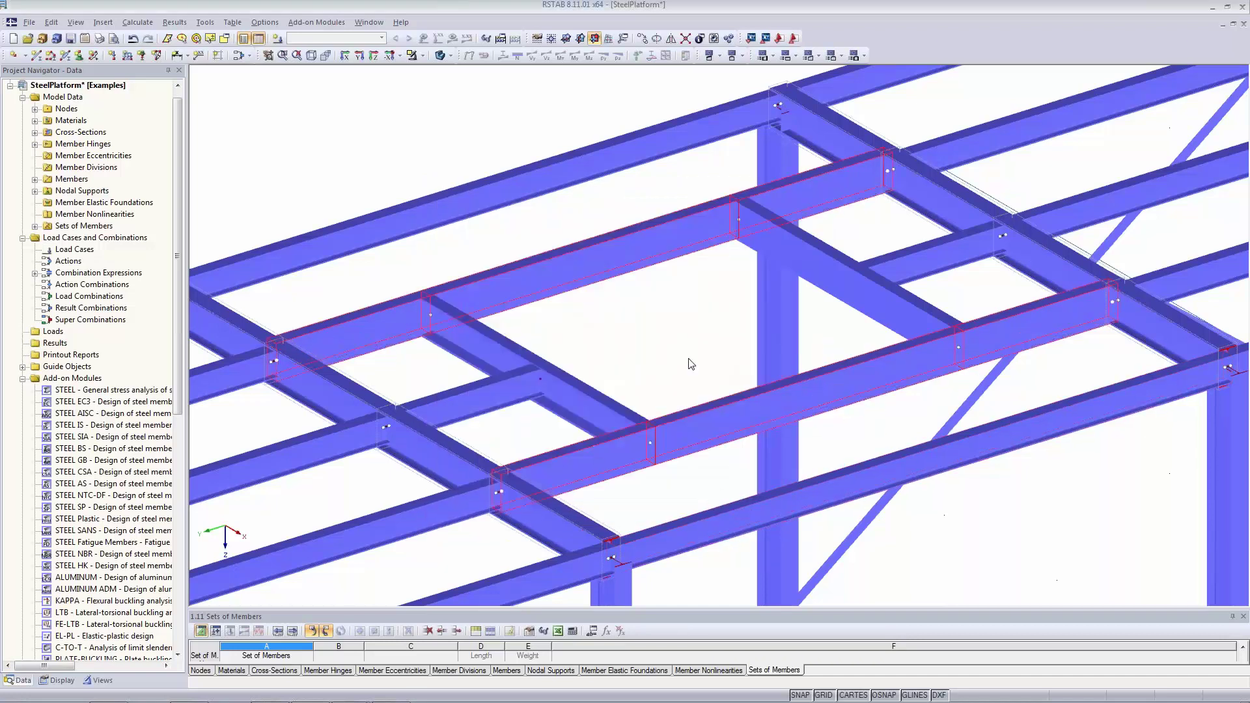
pyautogui.click(615, 346)
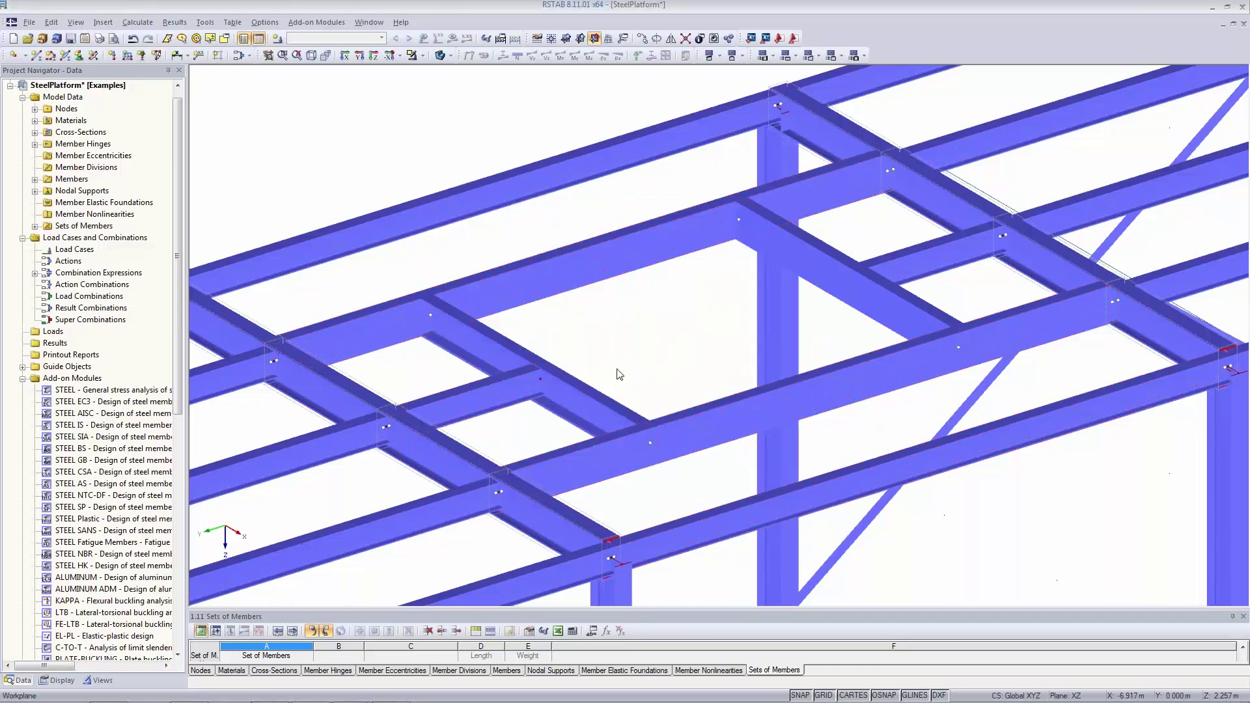
# Set the rotation angle β to 180° for the three segments of the U 220 longitudinal beam at X 3 m, and clear the selection
pyautogui.keyDown('ctrl'); pyautogui.moveTo(768, 287); pyautogui.dragTo(846, 301, button='middle'); pyautogui.keyUp('ctrl')
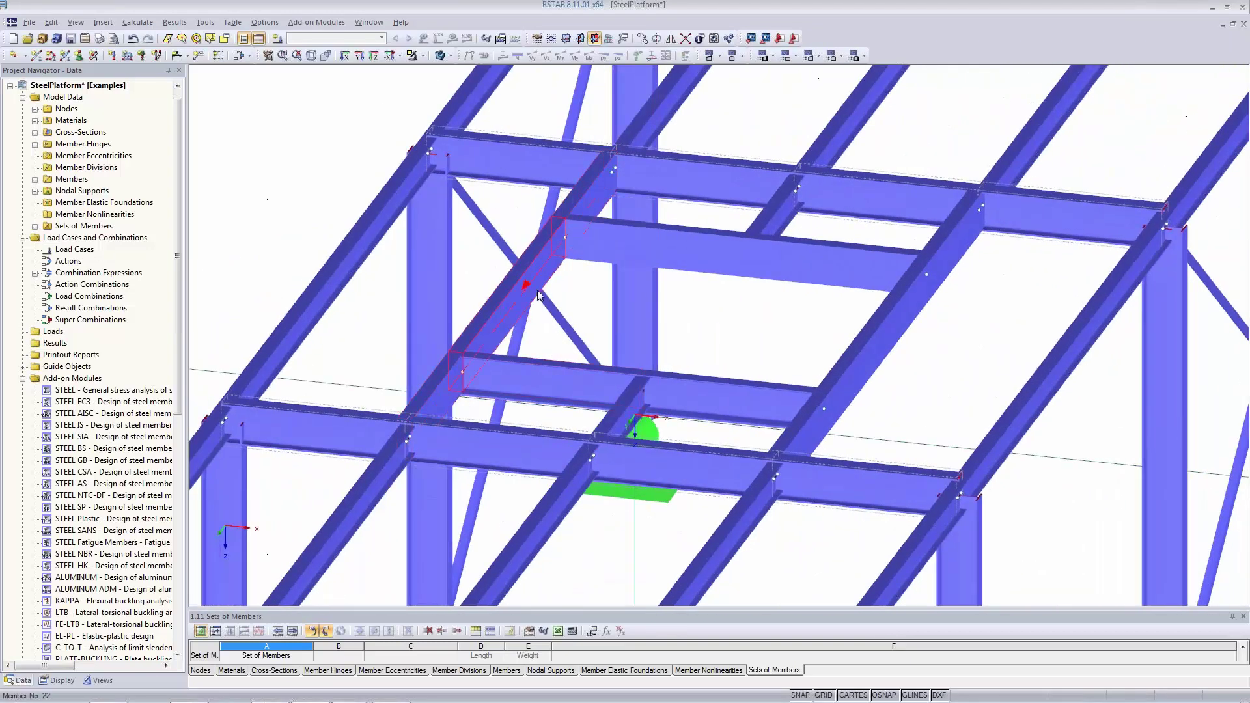
pyautogui.keyDown('ctrl'); pyautogui.moveTo(764, 315); pyautogui.dragTo(967, 381, button='middle'); pyautogui.keyUp('ctrl')
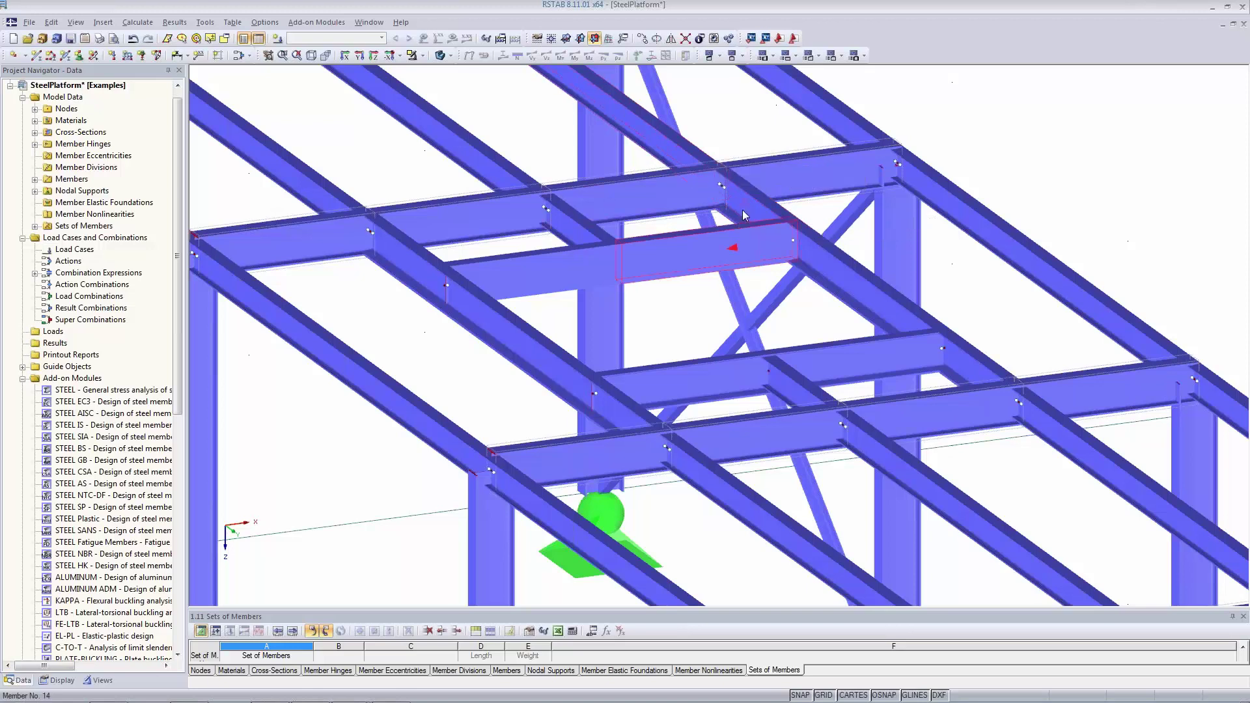
pyautogui.rightClick(970, 375)
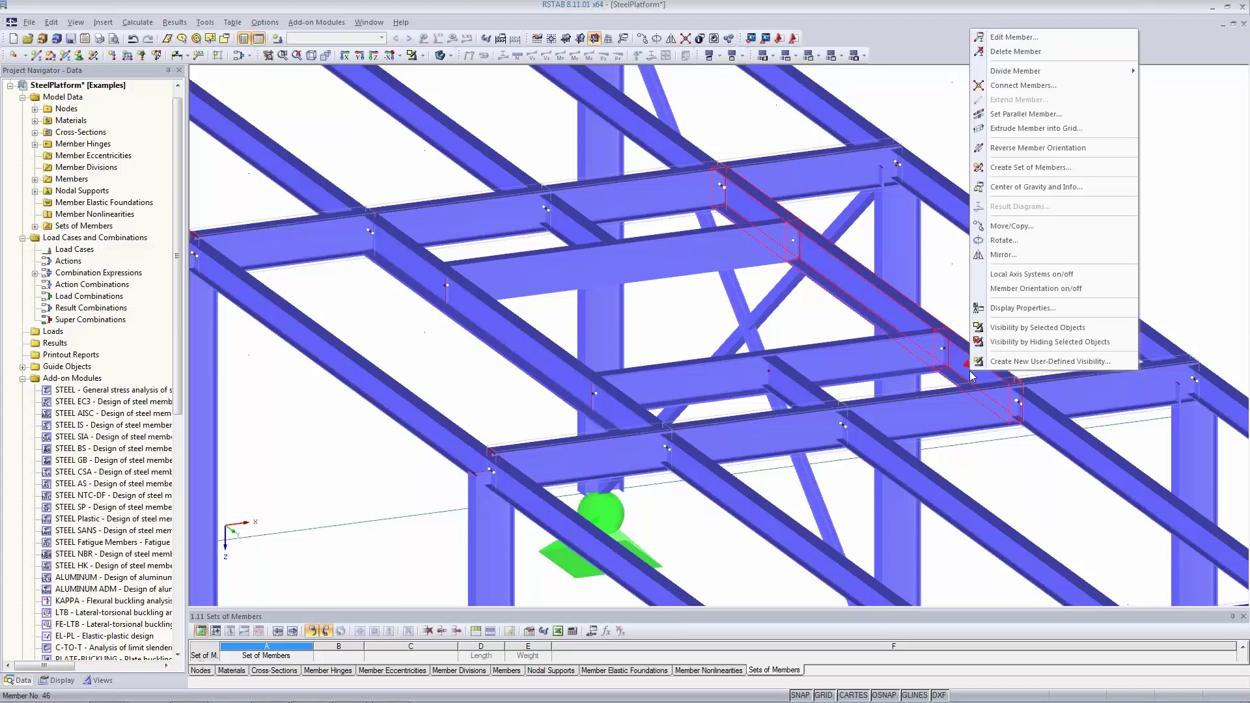
pyautogui.click(1016, 38)
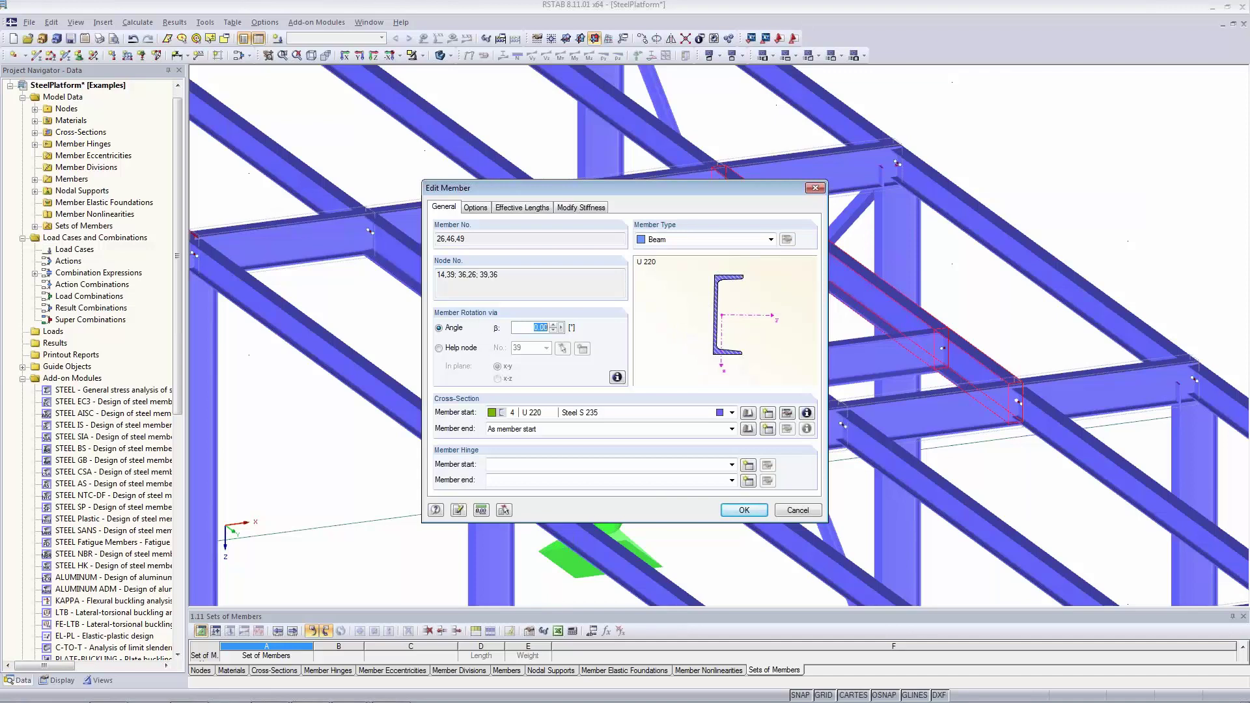
pyautogui.write('180')
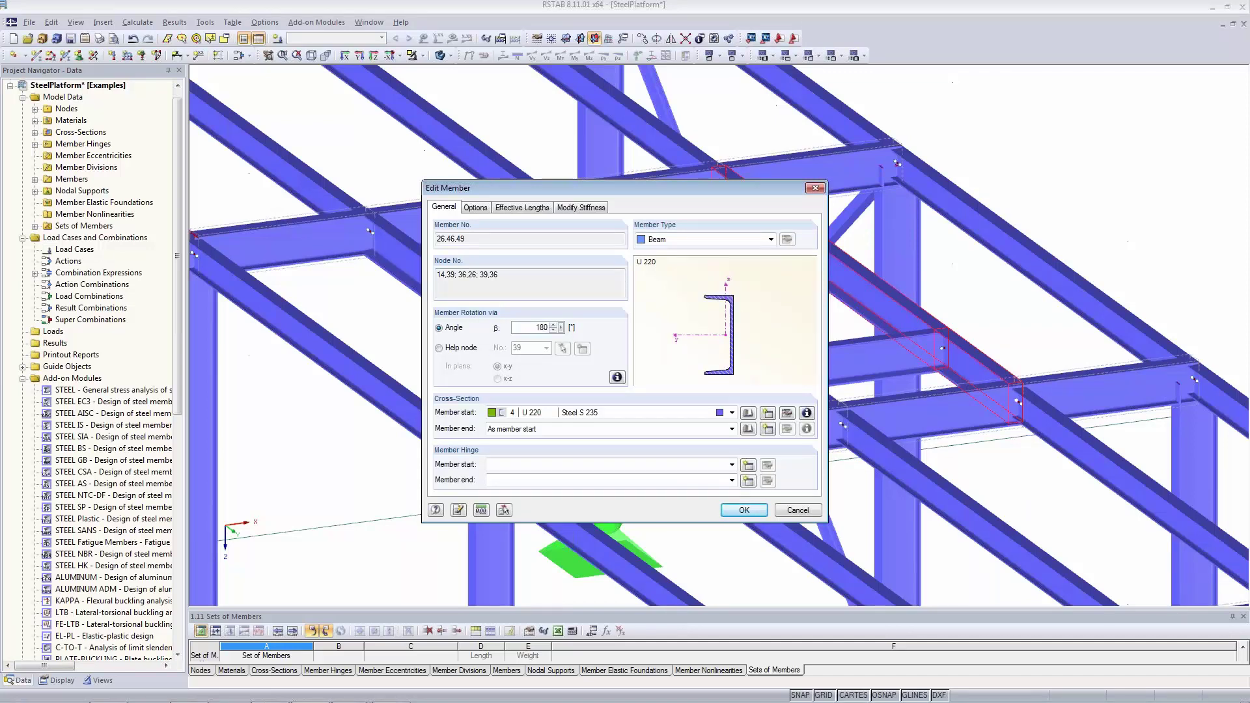
pyautogui.click(740, 512)
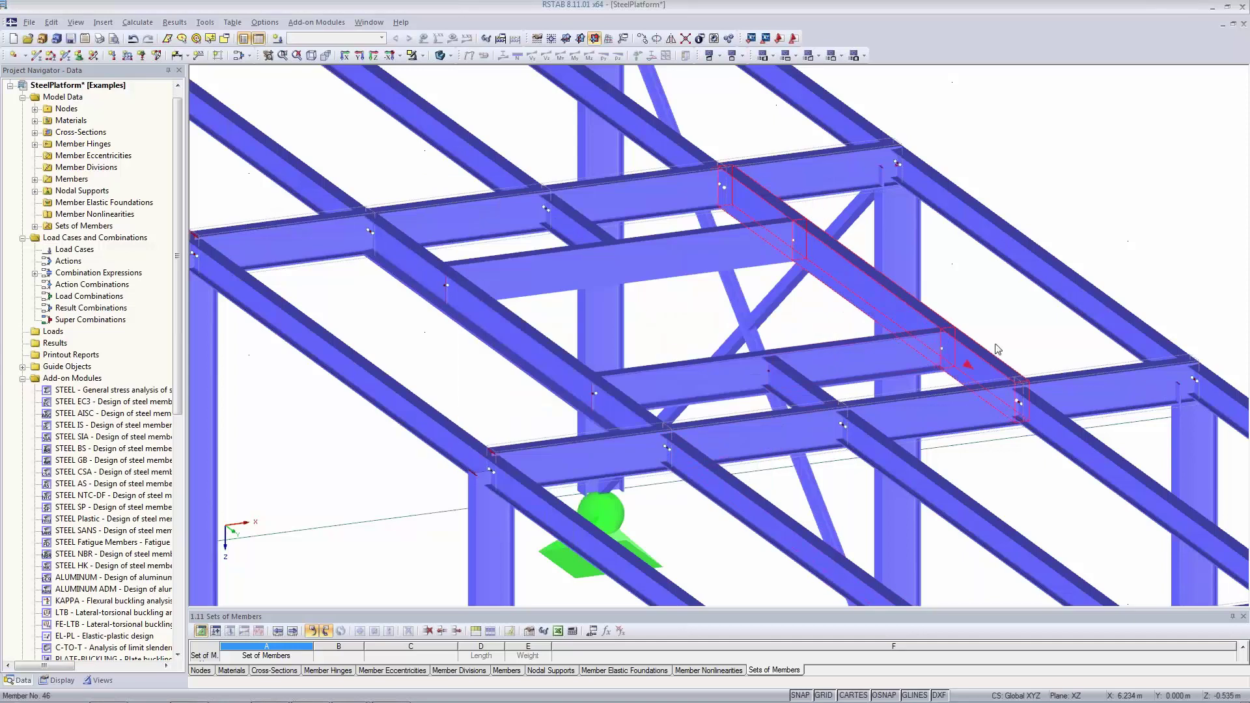
pyautogui.keyDown('ctrl'); pyautogui.moveTo(1023, 340); pyautogui.dragTo(778, 308, button='middle'); pyautogui.keyUp('ctrl')
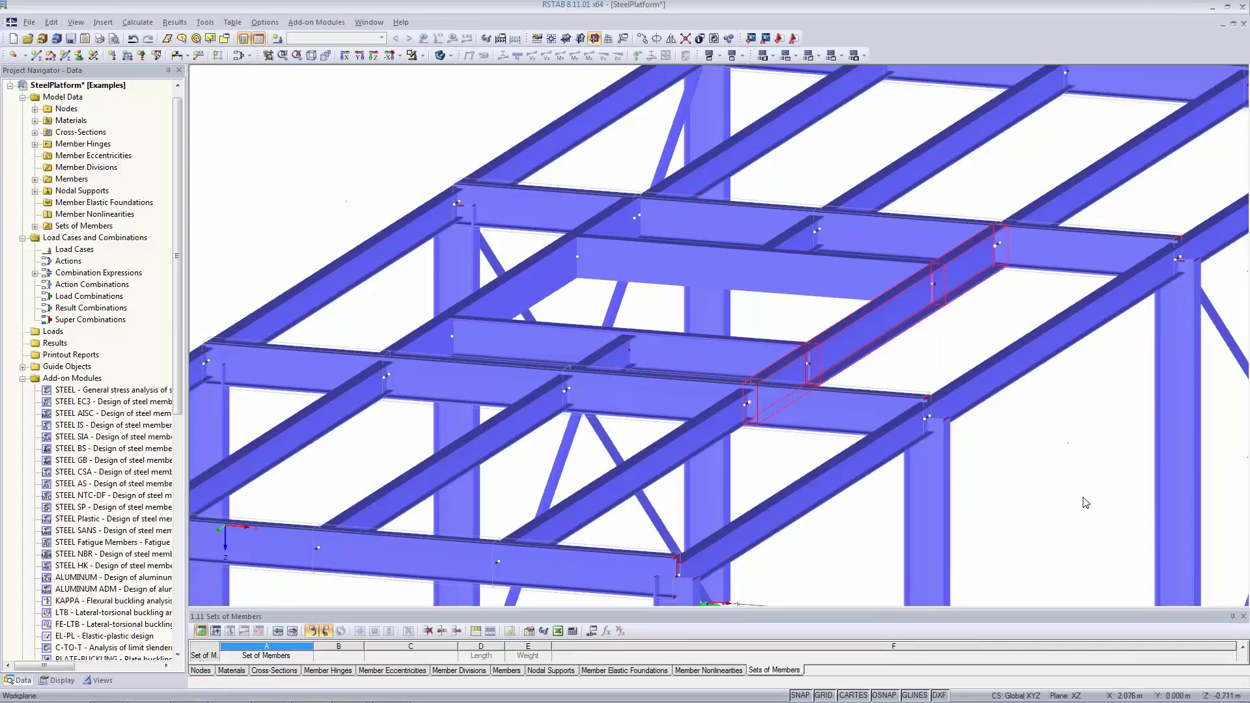
pyautogui.moveTo(1083, 497); pyautogui.dragTo(807, 559, button='middle')
pyautogui.click(396, 117)
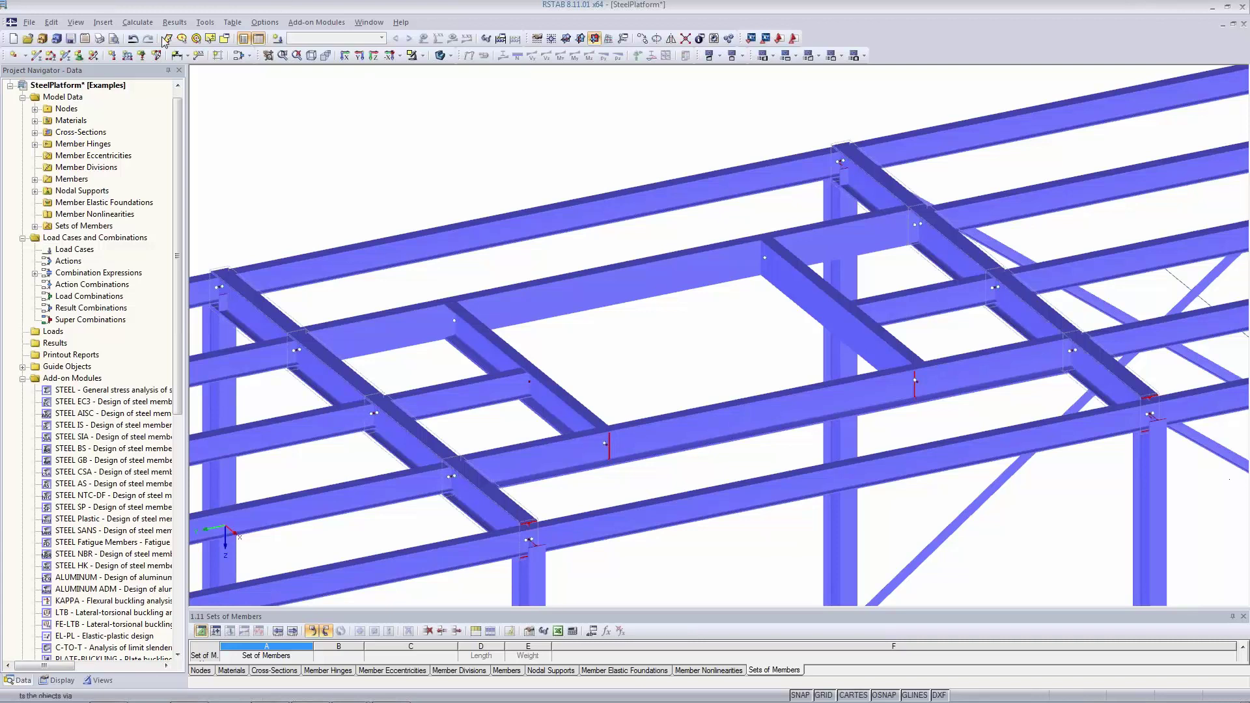
# Try to assign member hinge 1 to the opening-side ends of the two short middle-beam segments at X 2 m in the middle bay
pyautogui.click(103, 22)
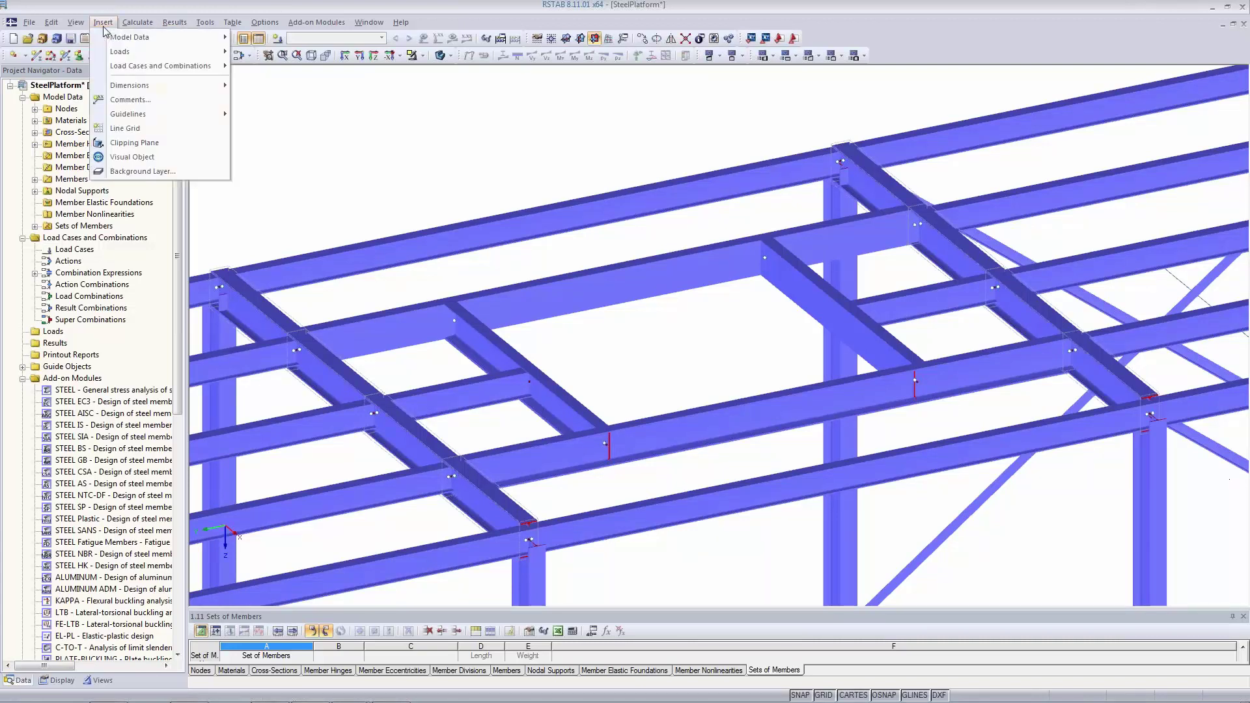
pyautogui.moveTo(104, 44)
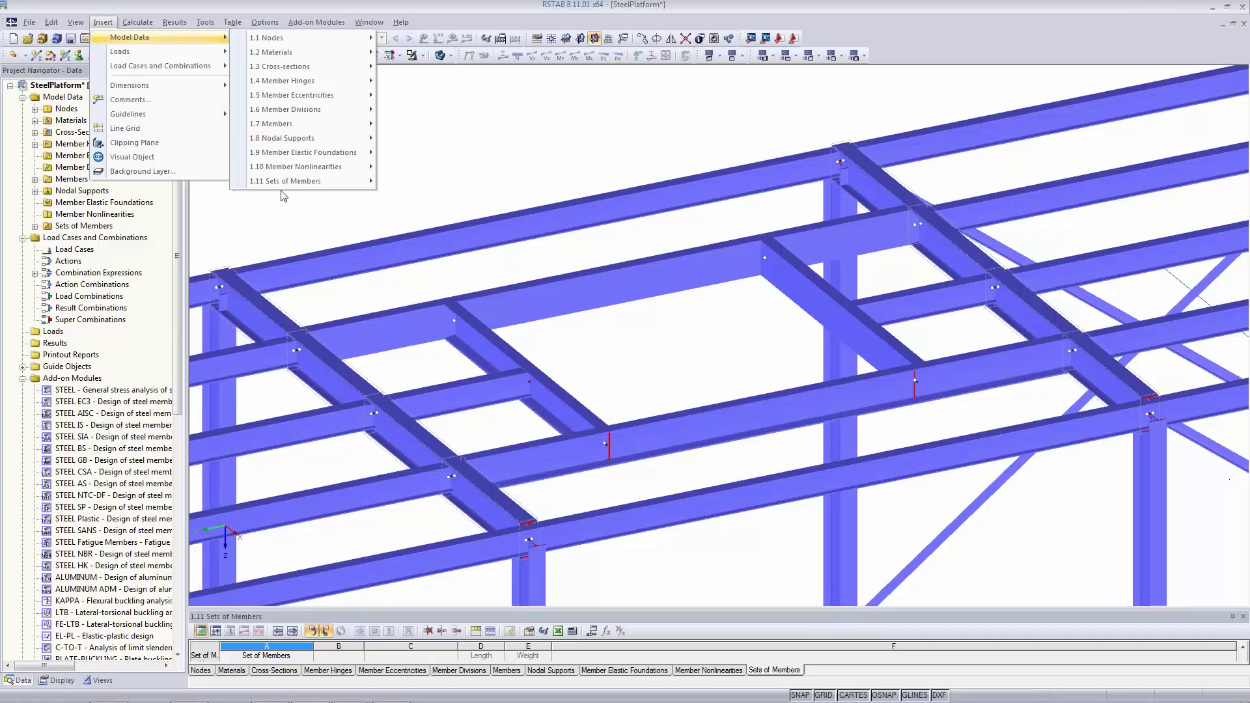
pyautogui.moveTo(275, 140)
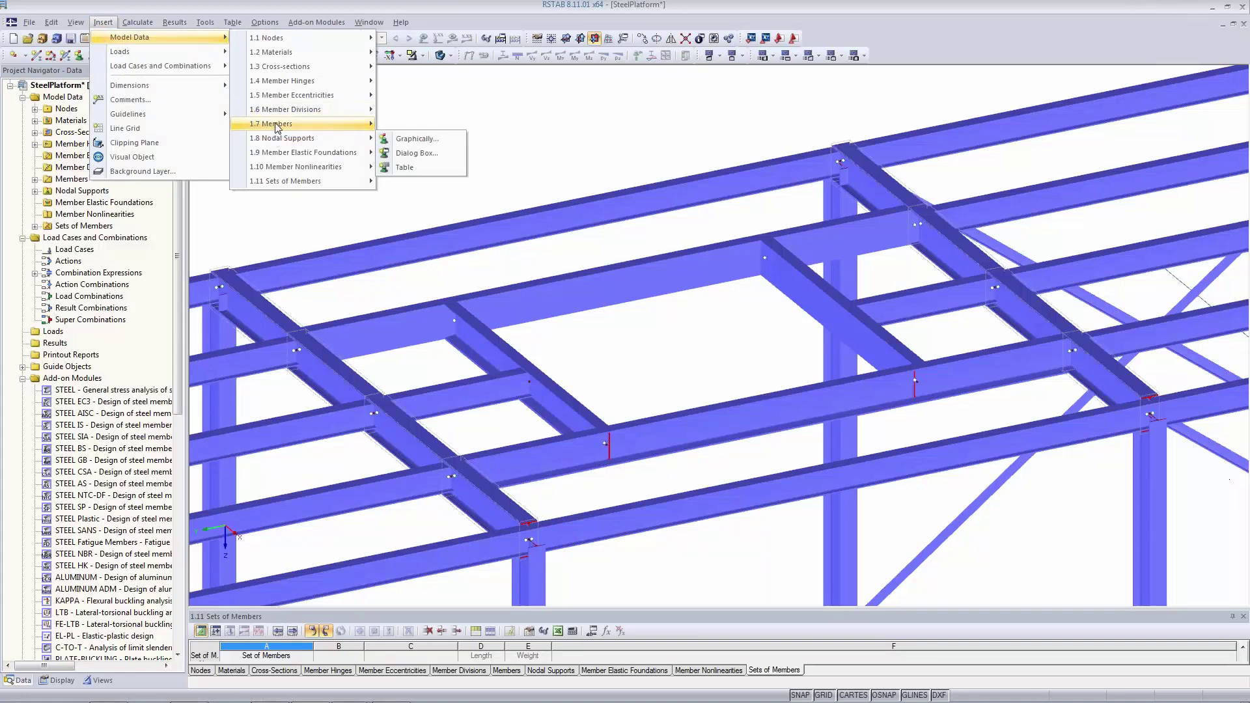
pyautogui.moveTo(291, 81)
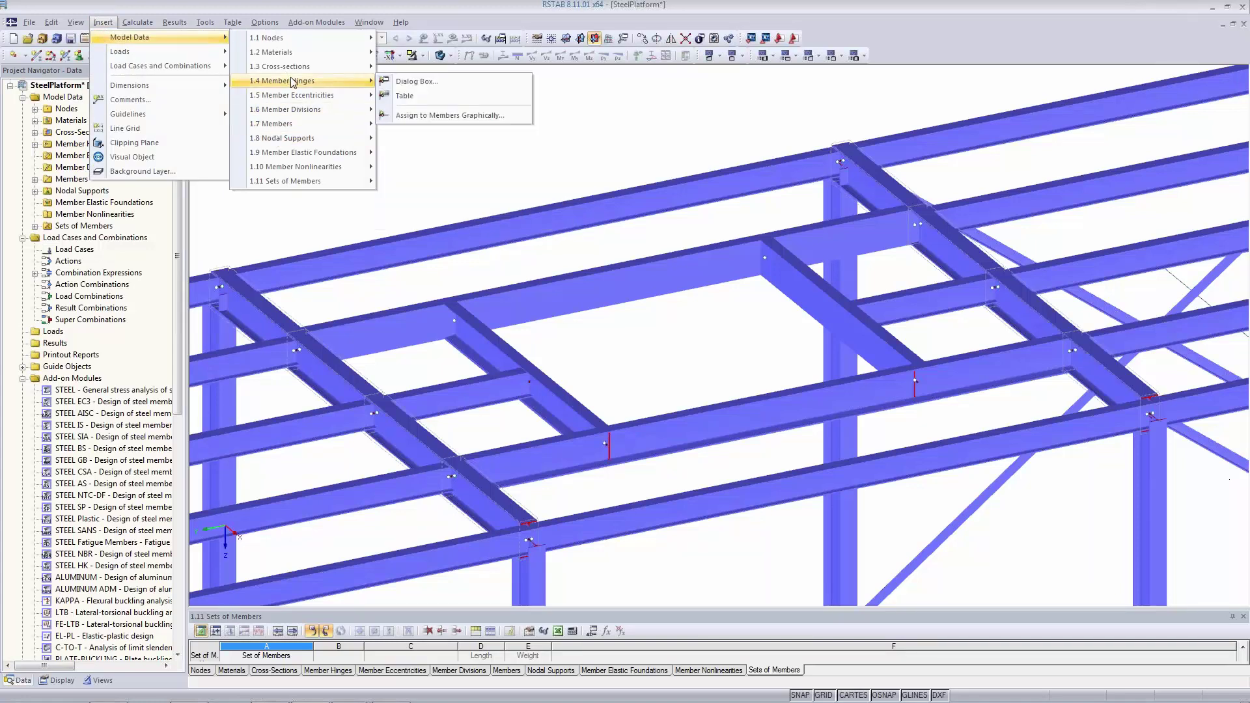
pyautogui.click(425, 116)
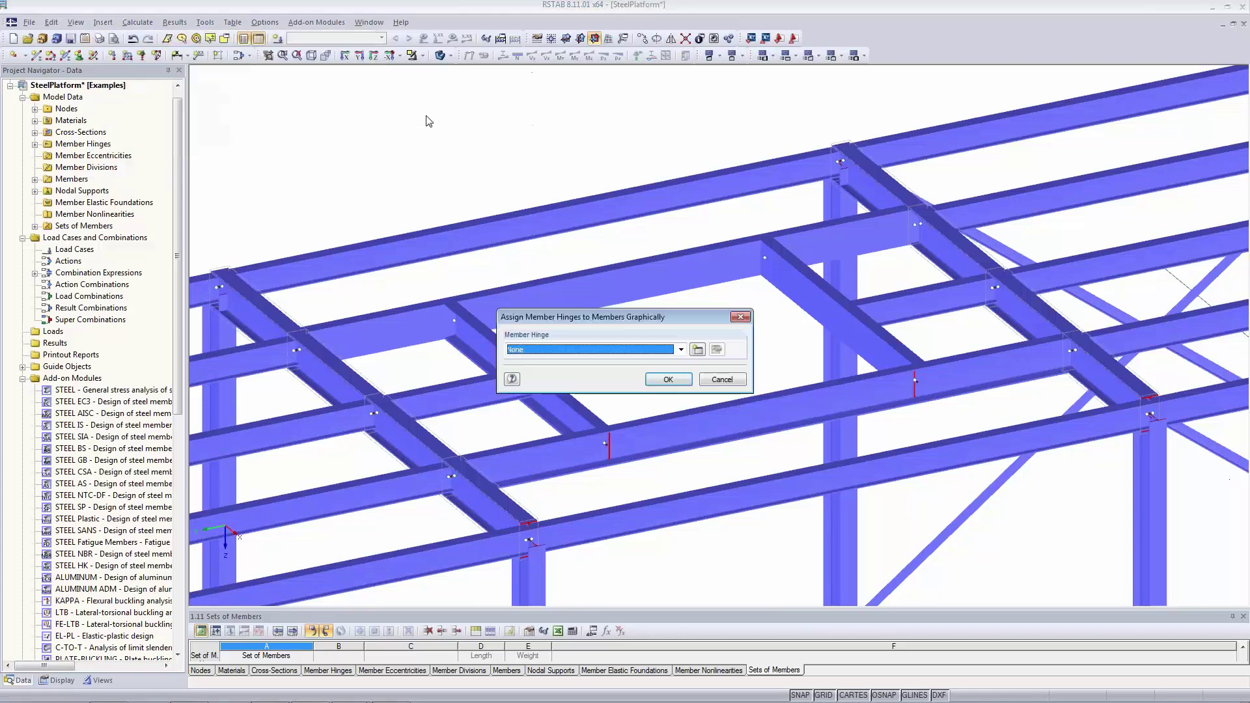
pyautogui.click(620, 350)
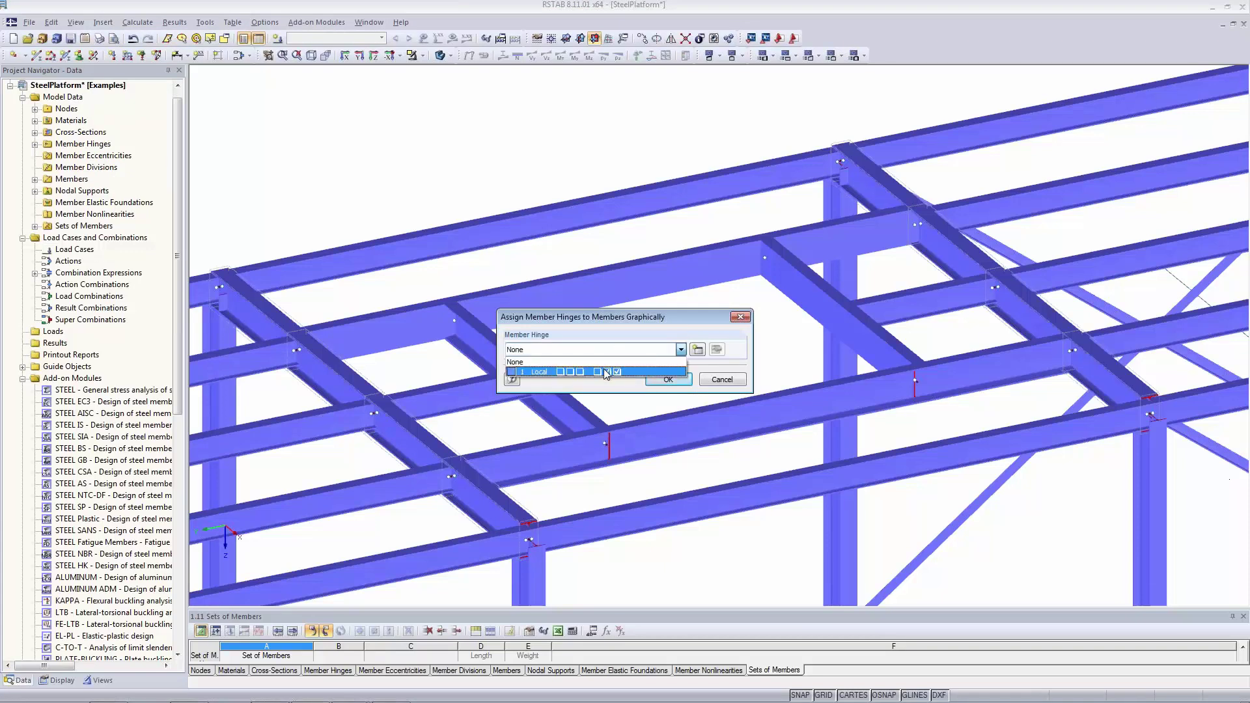
pyautogui.click(605, 372)
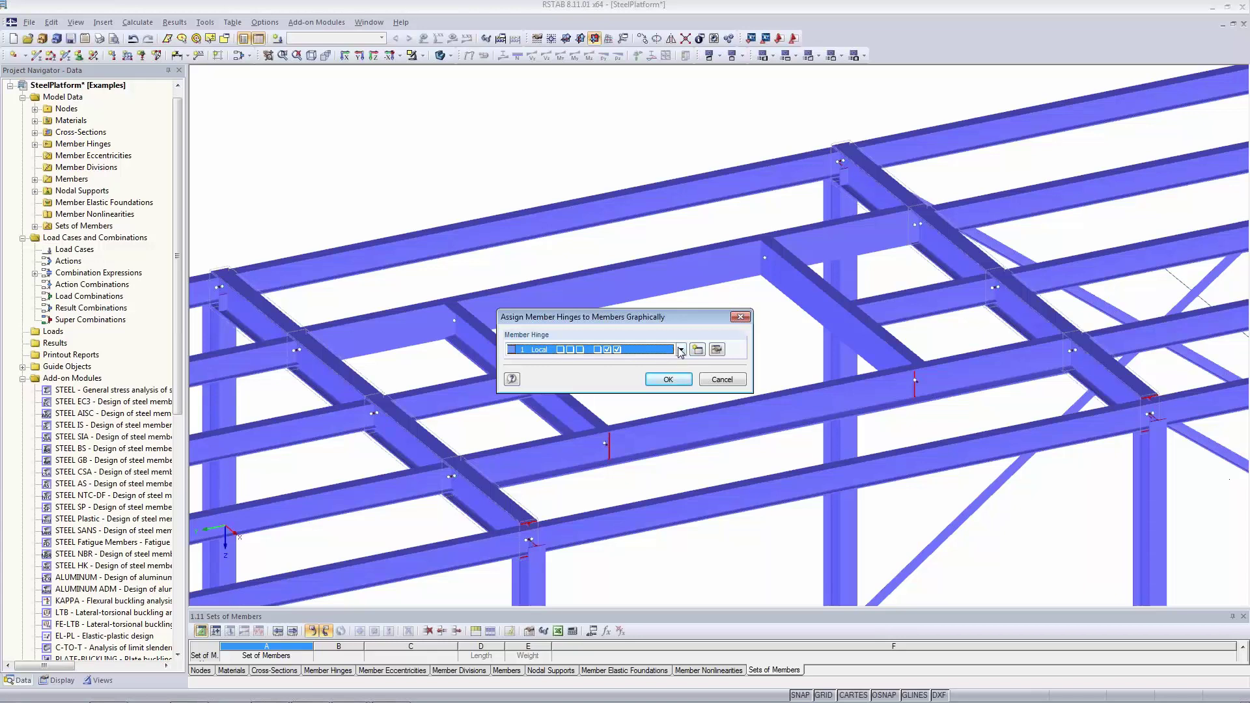
pyautogui.click(665, 381)
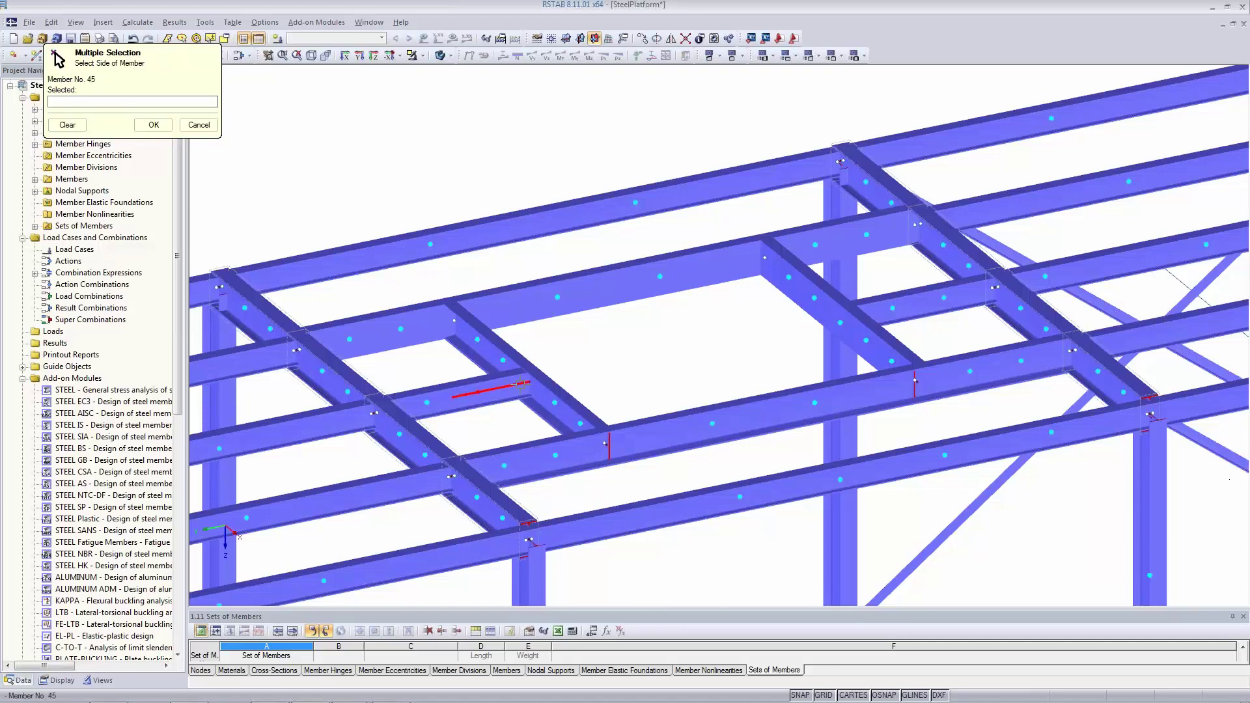
pyautogui.click(519, 383)
pyautogui.click(868, 317)
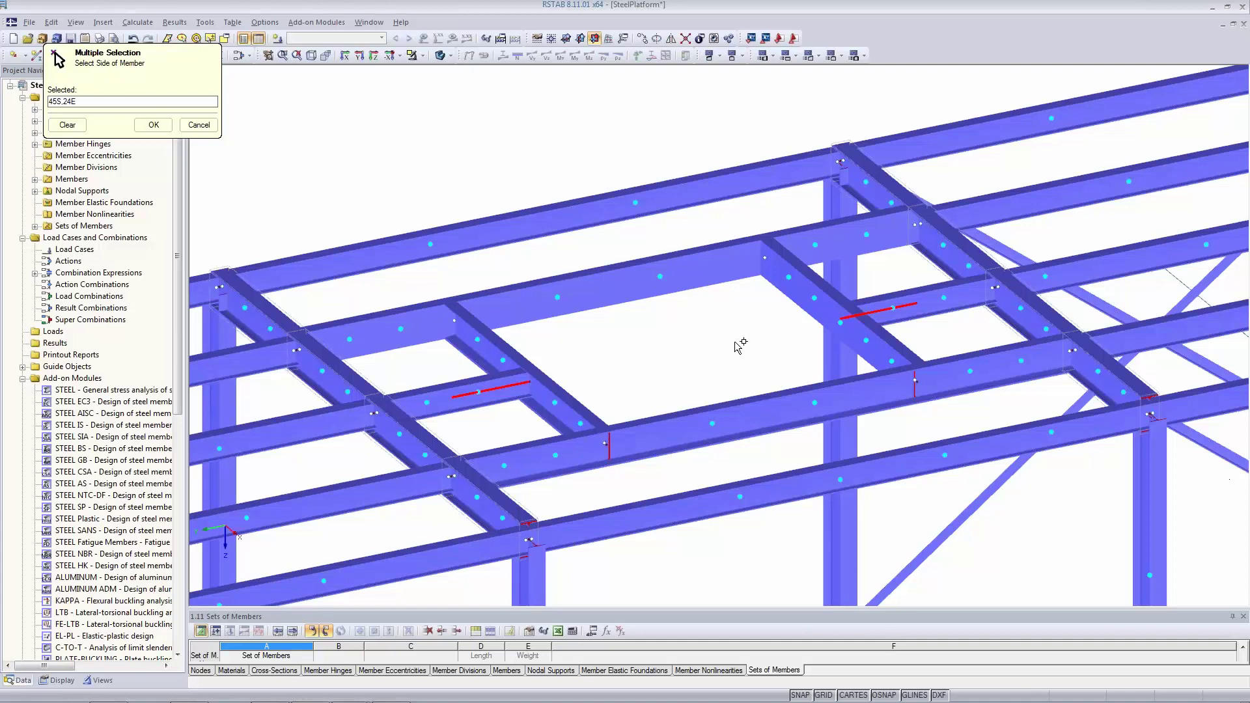
pyautogui.press('Return')
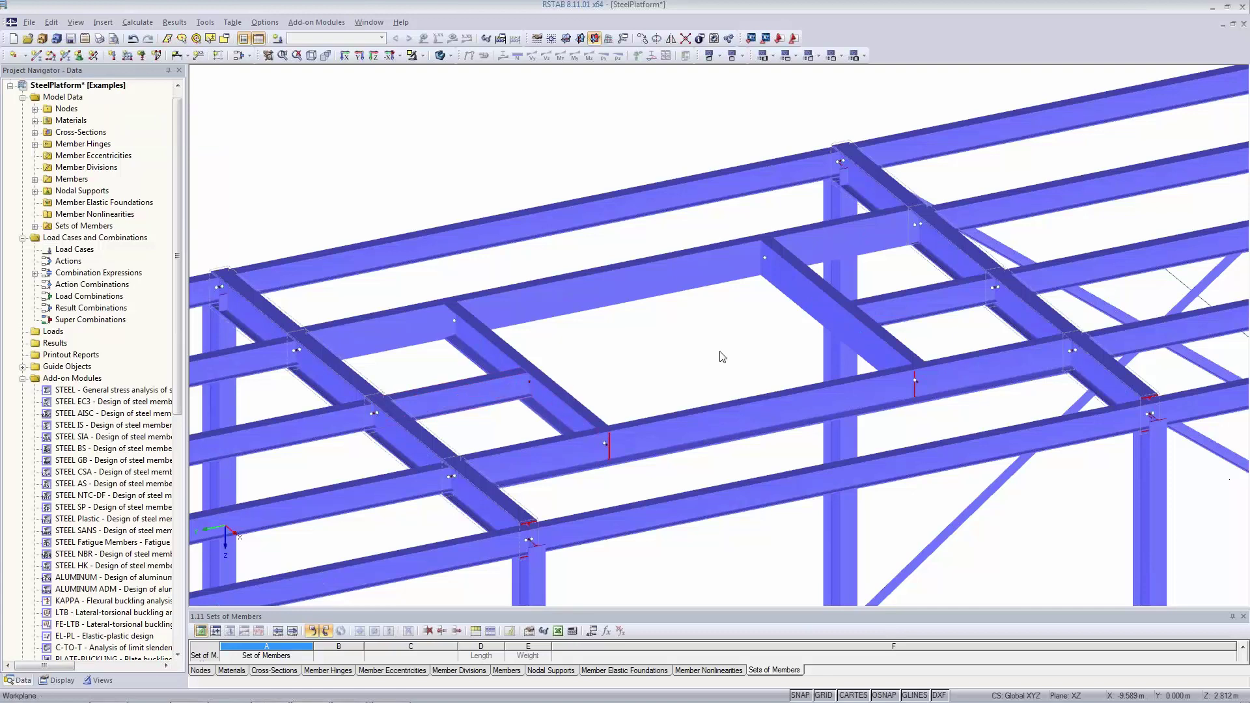
# Assign member hinge 1 graphically to the ends of the two short X 2 m beam segments where they meet the U 220 cross members
pyautogui.keyDown('ctrl'); pyautogui.moveTo(720, 354); pyautogui.dragTo(586, 312, button='middle'); pyautogui.keyUp('ctrl')
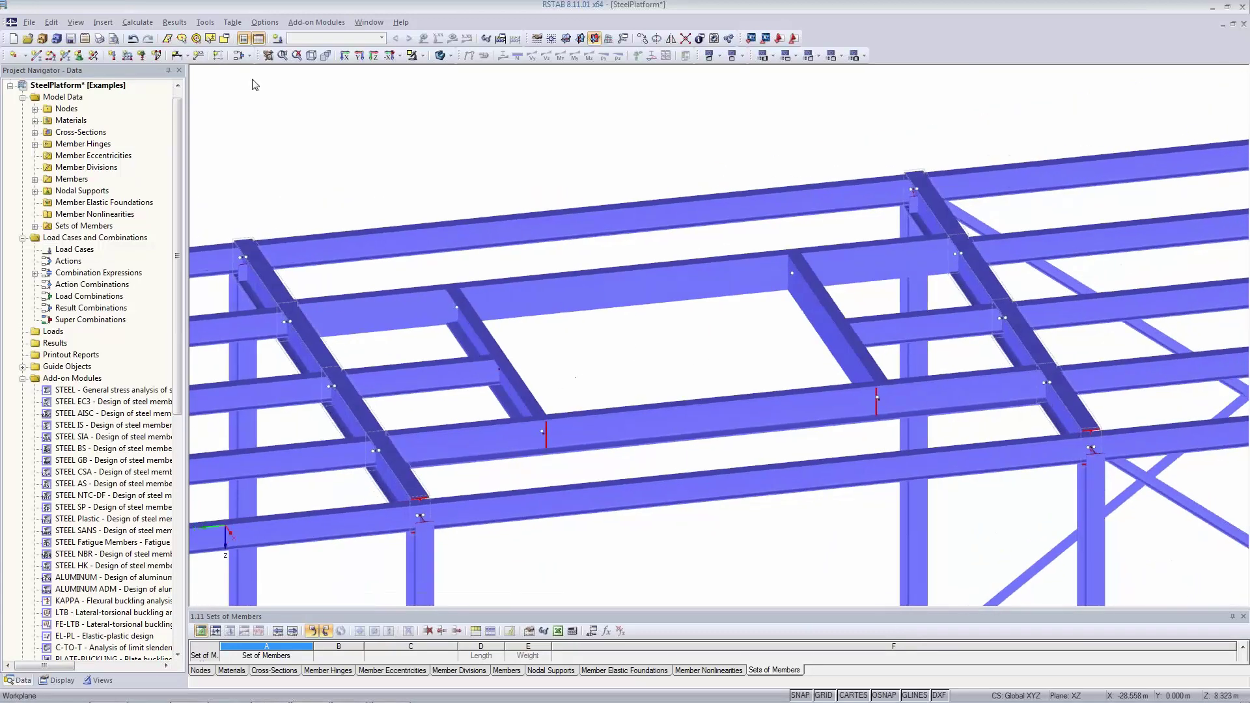
pyautogui.click(103, 25)
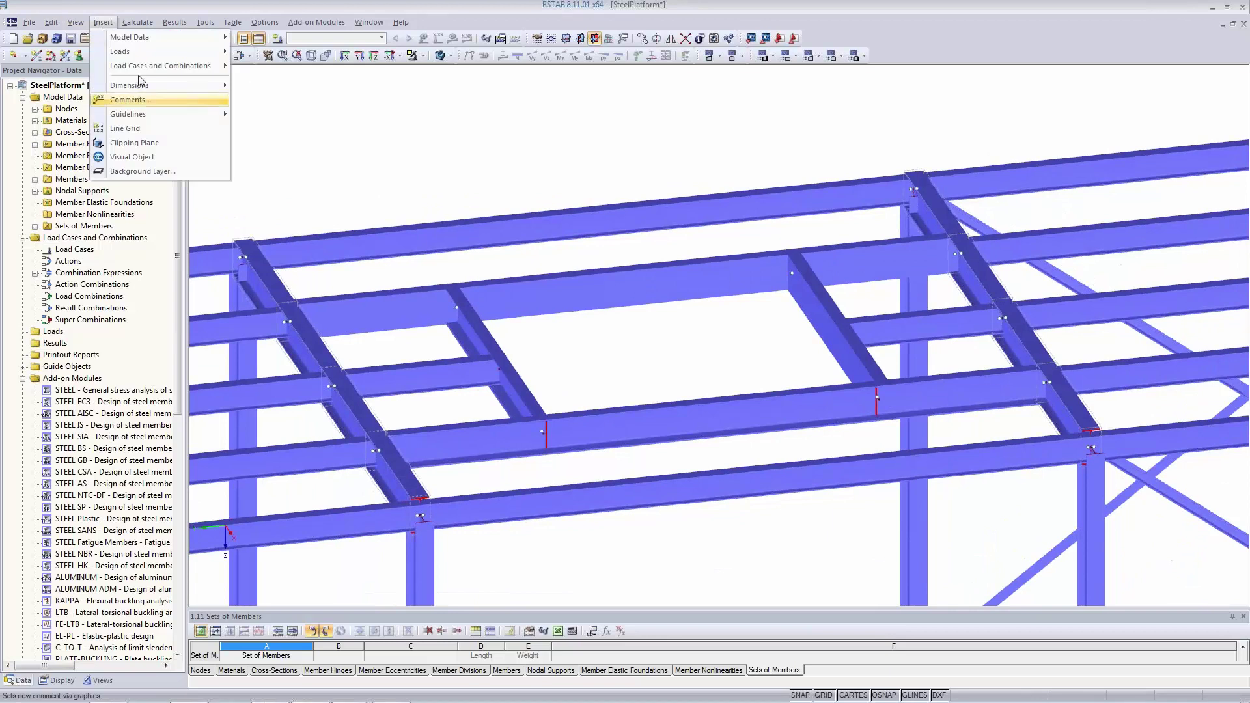
pyautogui.moveTo(151, 39)
pyautogui.moveTo(305, 82)
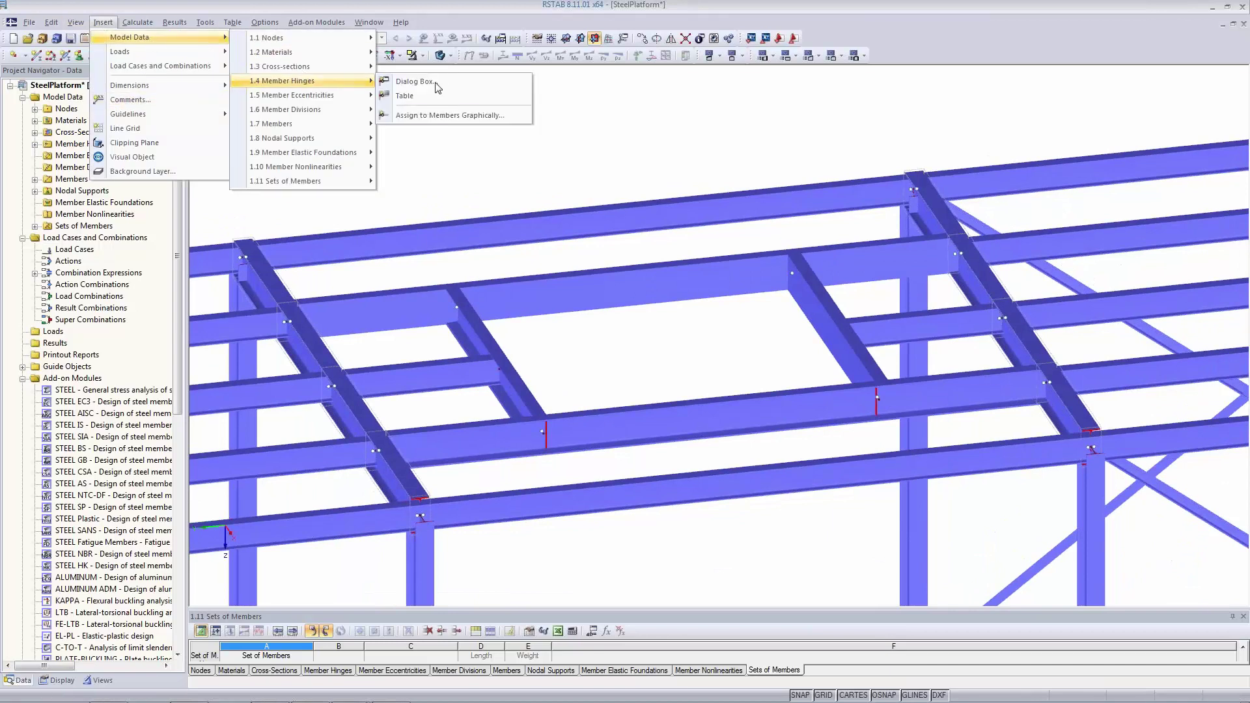
pyautogui.click(430, 114)
pyautogui.click(681, 350)
pyautogui.click(631, 361)
pyautogui.click(668, 380)
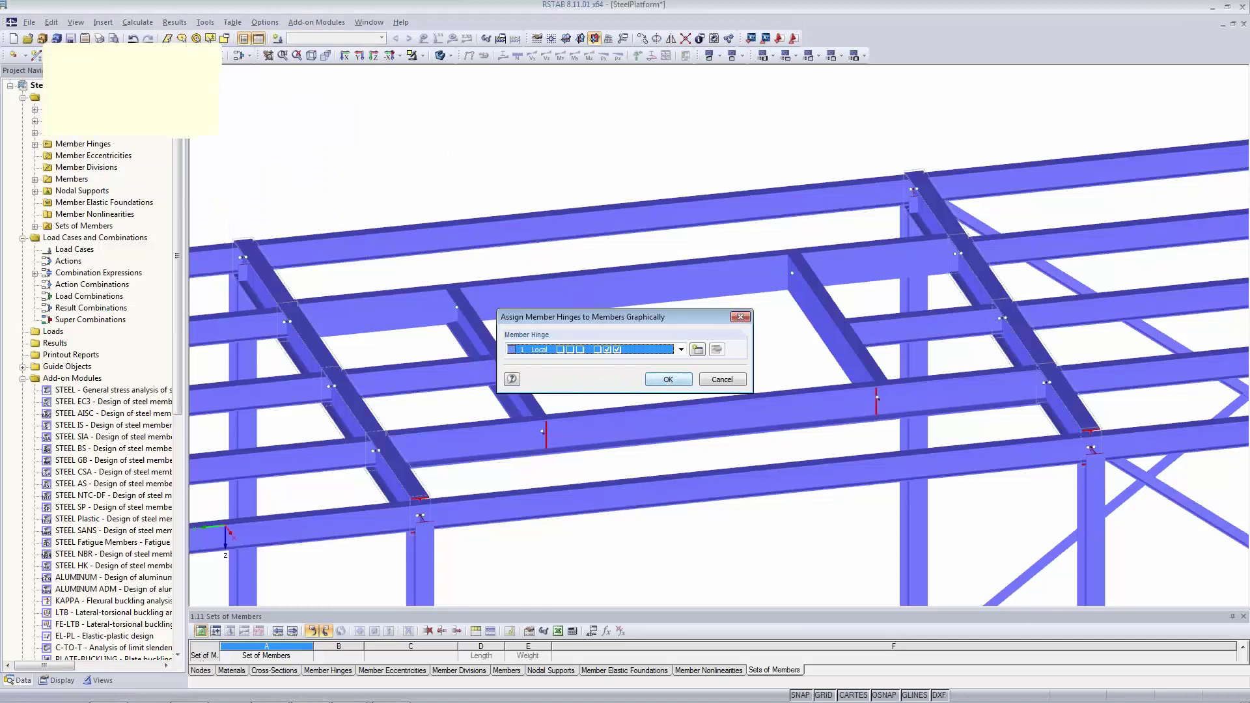
pyautogui.click(902, 328)
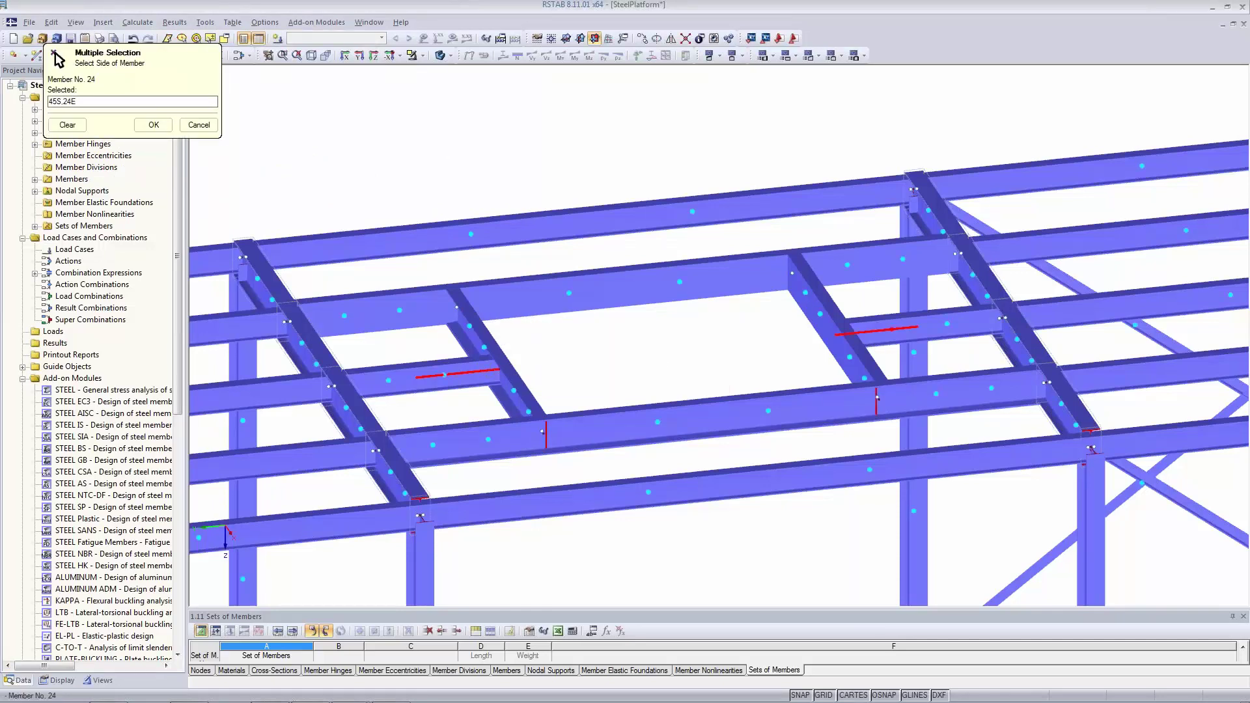
pyautogui.click(154, 125)
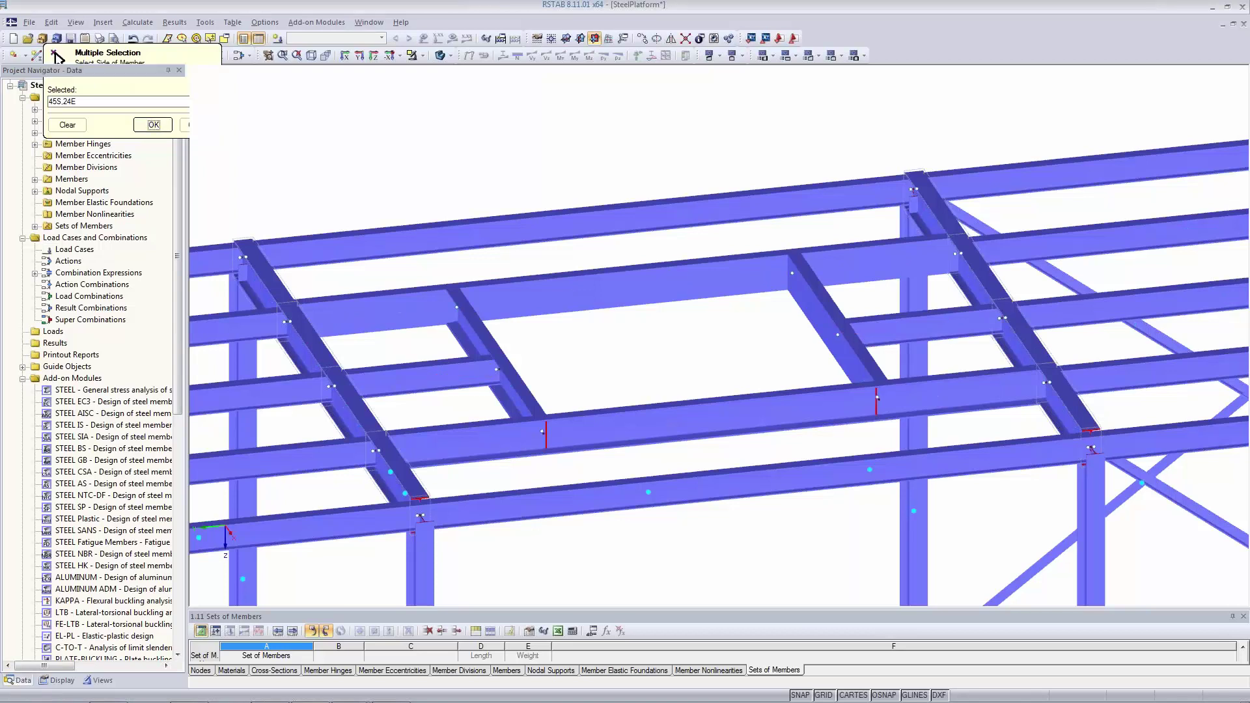
pyautogui.scroll(3, 481, 399)
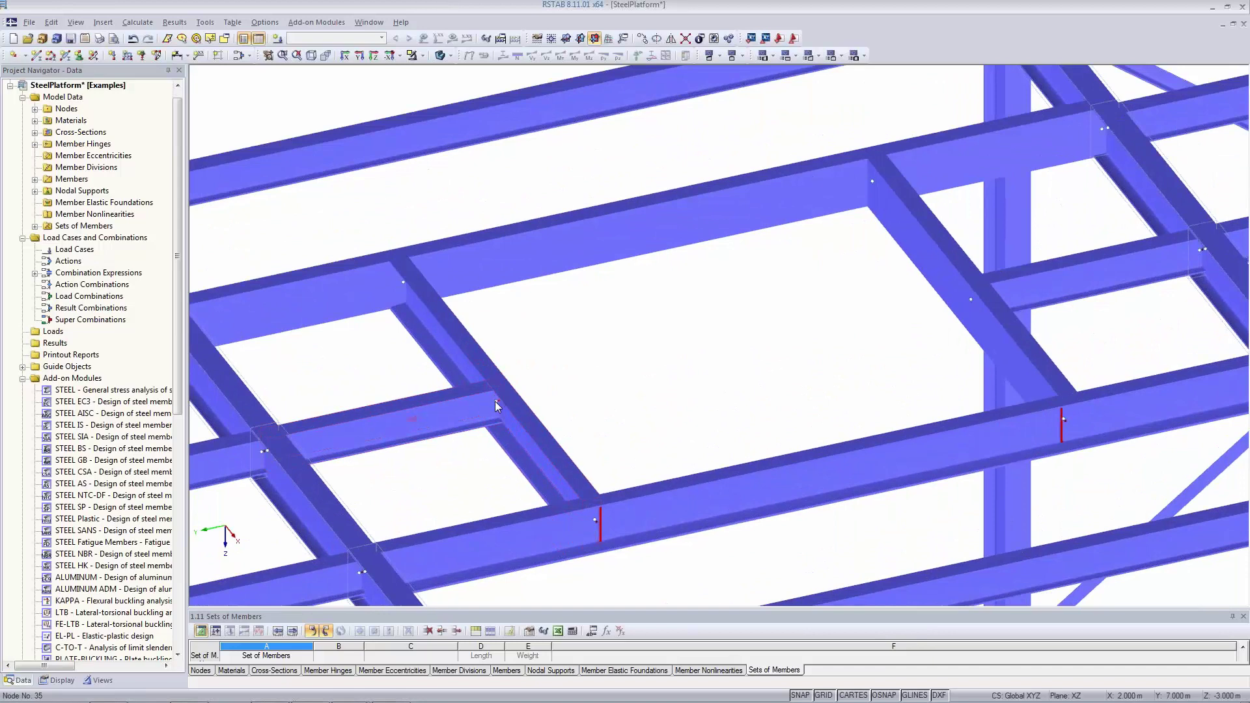
pyautogui.scroll(-1, 755, 389)
pyautogui.moveTo(770, 388)
pyautogui.keyDown('ctrl'); pyautogui.mouseDown(button='middle')
pyautogui.moveTo(614, 327)
pyautogui.moveTo(475, 315)
pyautogui.moveTo(755, 384)
pyautogui.mouseUp(button='middle'); pyautogui.keyUp('ctrl')
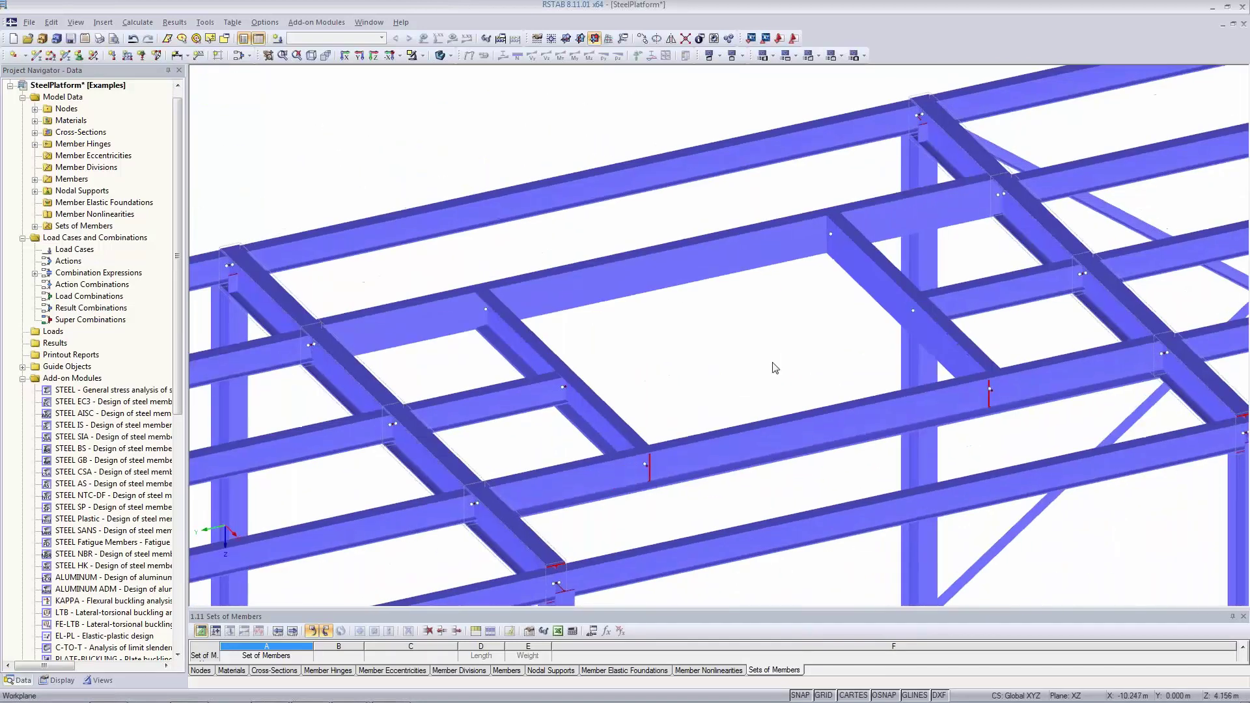
# Create a continuous member set named Opening 1 from the three U 220 segments (44, 47, 22) of the longitudinal beam at X 1 m
pyautogui.scroll(-4, 775, 368)
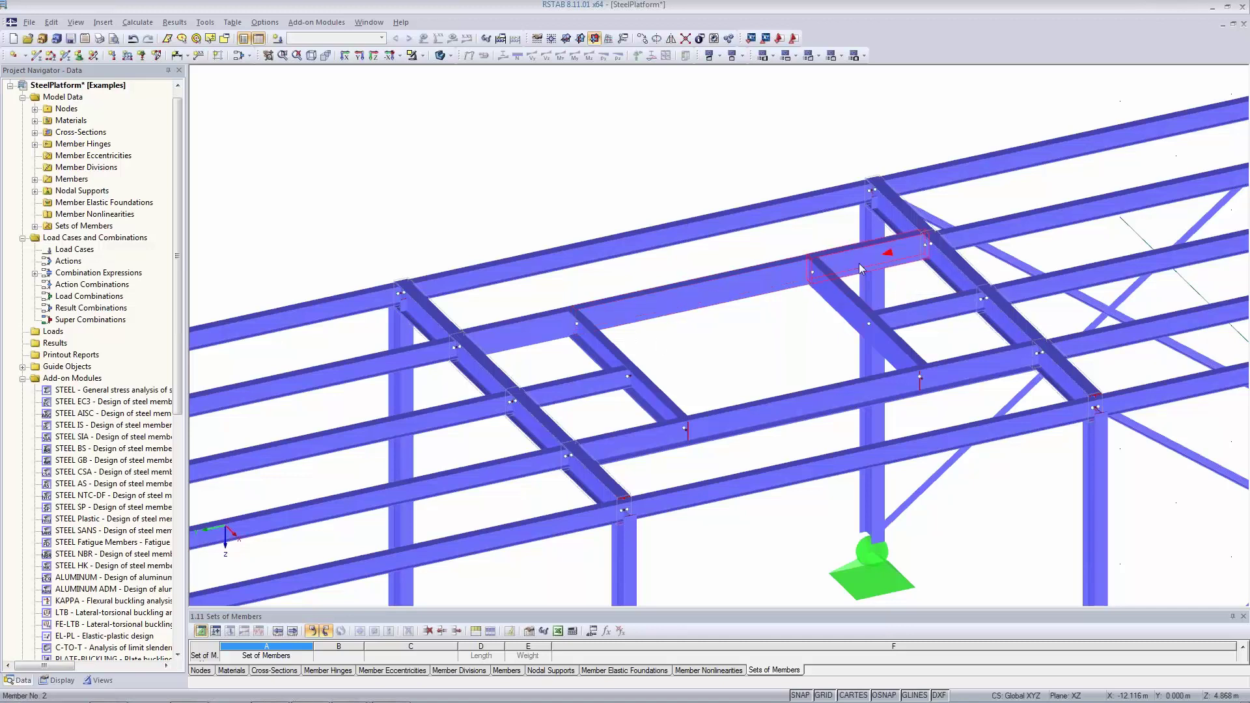
pyautogui.rightClick(684, 302)
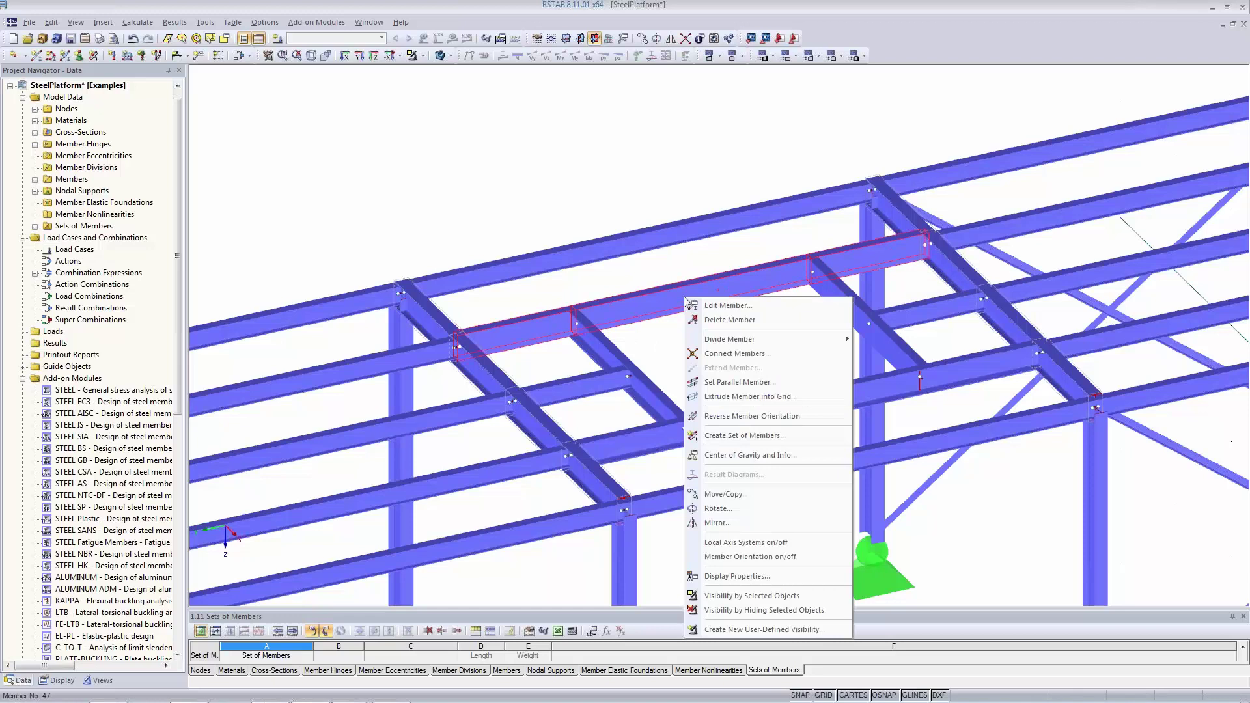
pyautogui.click(737, 436)
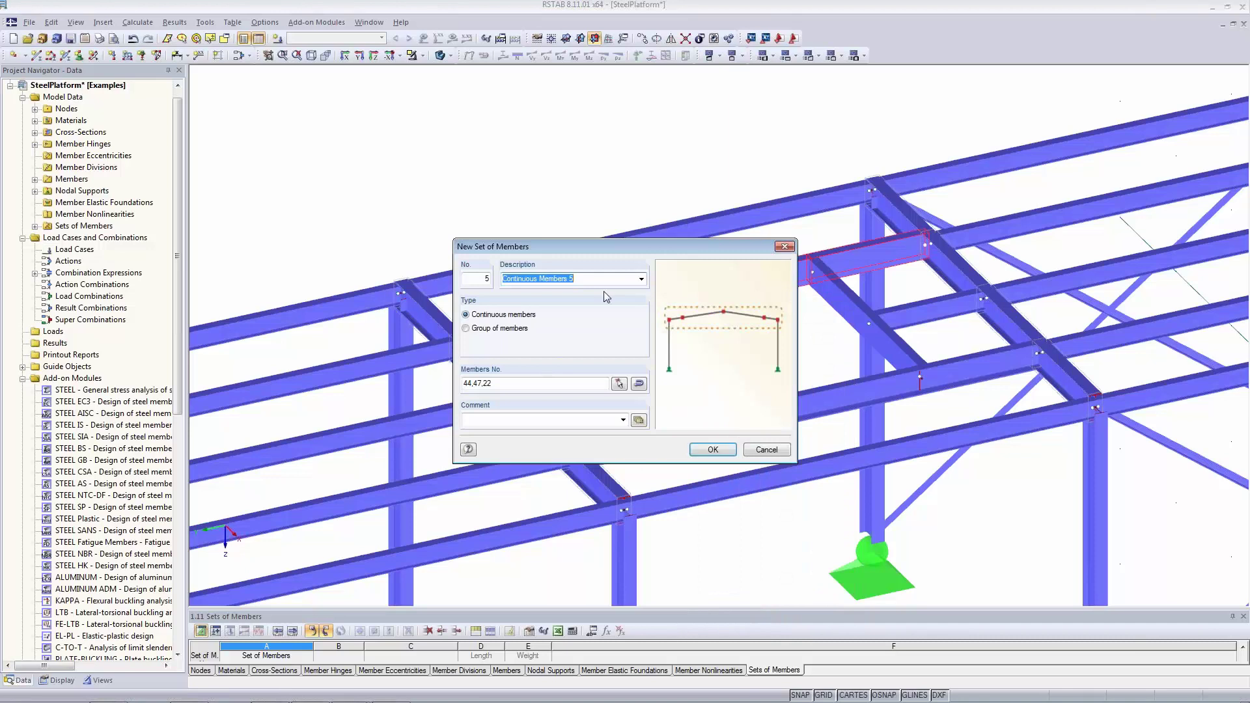
pyautogui.write('Opening 1')
pyautogui.click(713, 449)
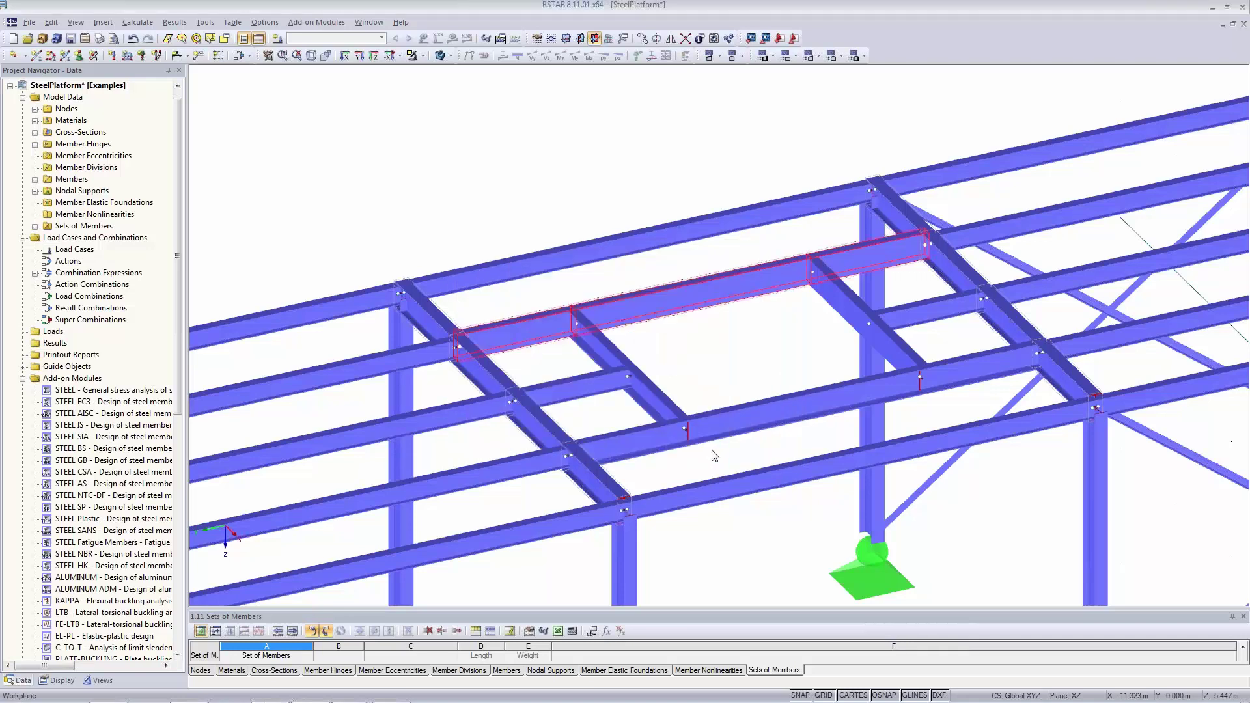
# Create a named continuous member set from the three U 220 segments (46, 49, 26) of the longitudinal beam at X 3 m
pyautogui.click(645, 435)
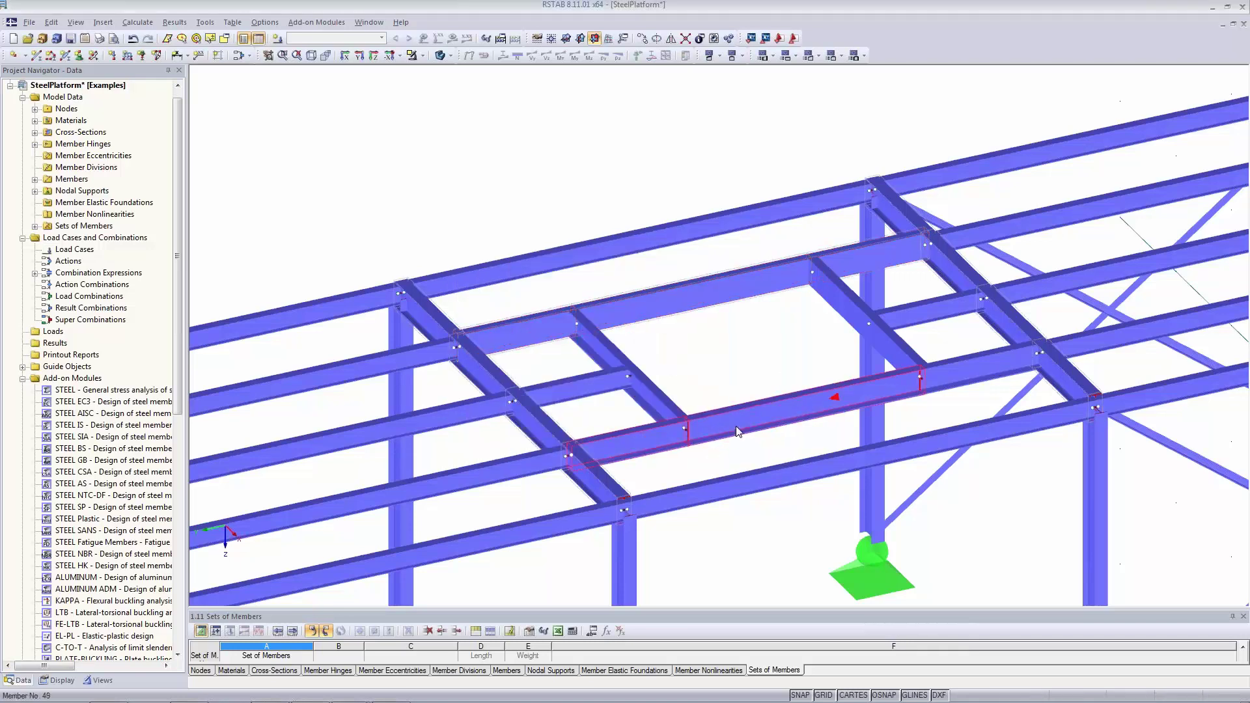
pyautogui.rightClick(967, 376)
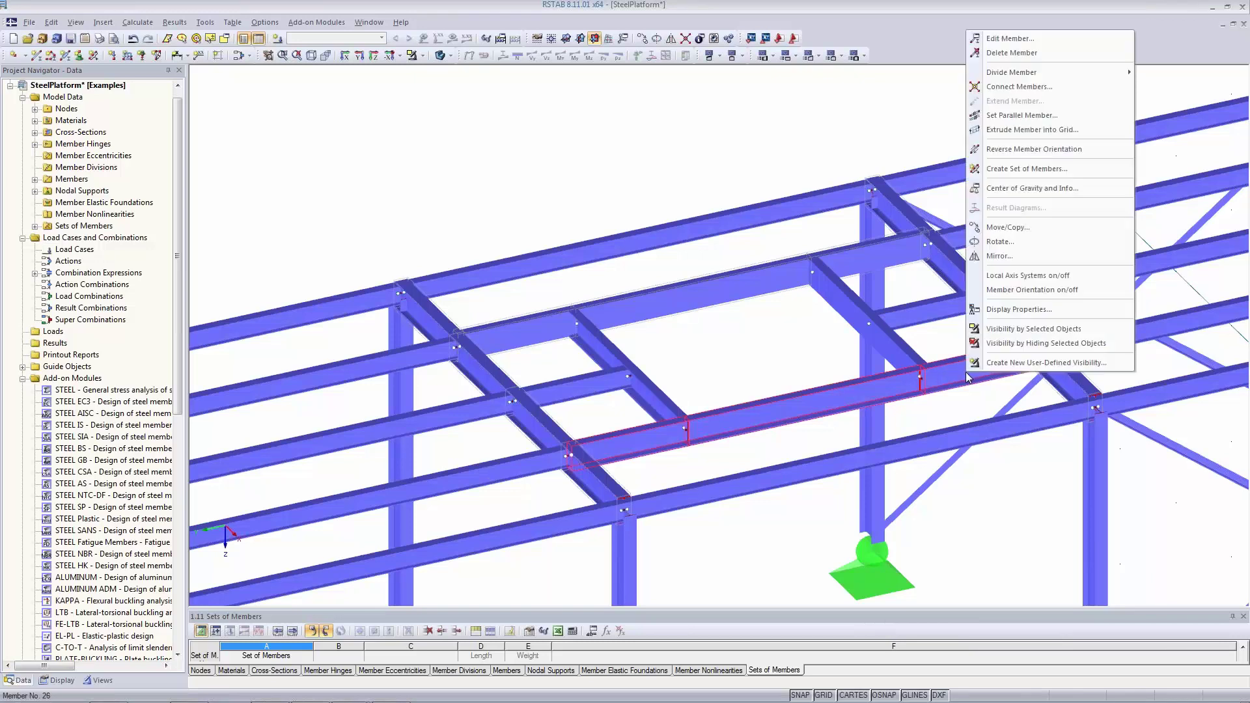
pyautogui.click(1023, 169)
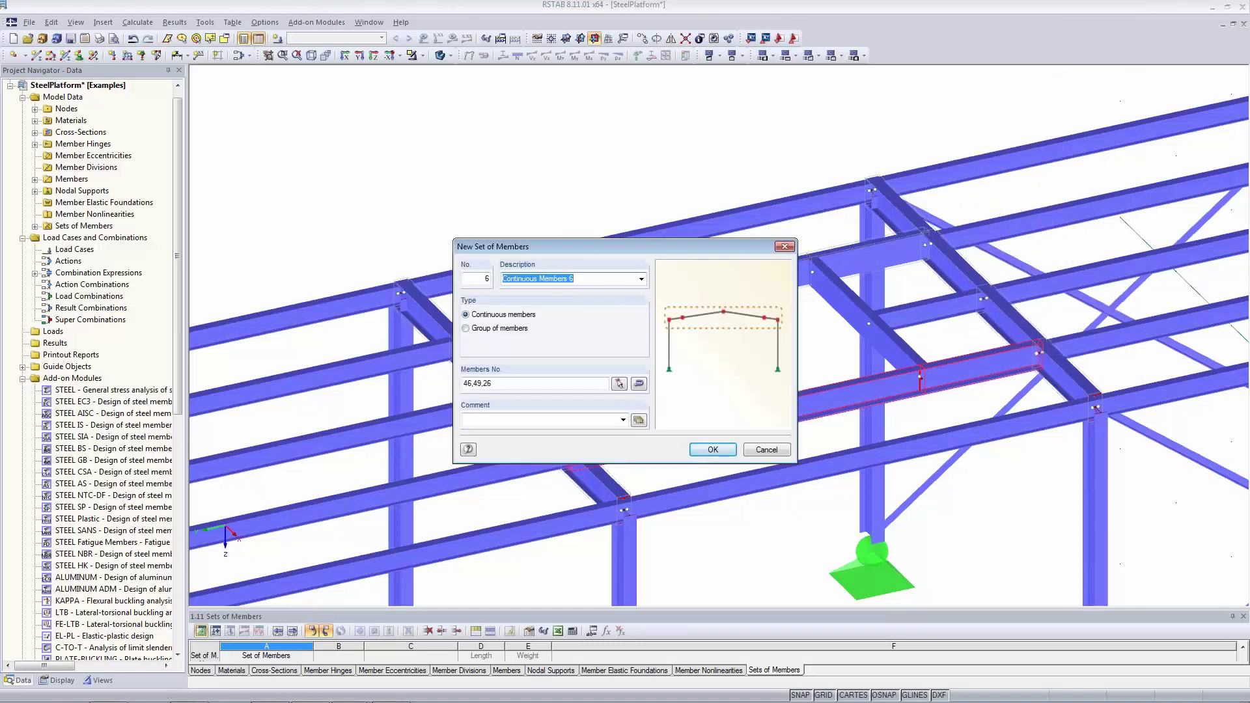
pyautogui.write('Opening B')
pyautogui.click(728, 451)
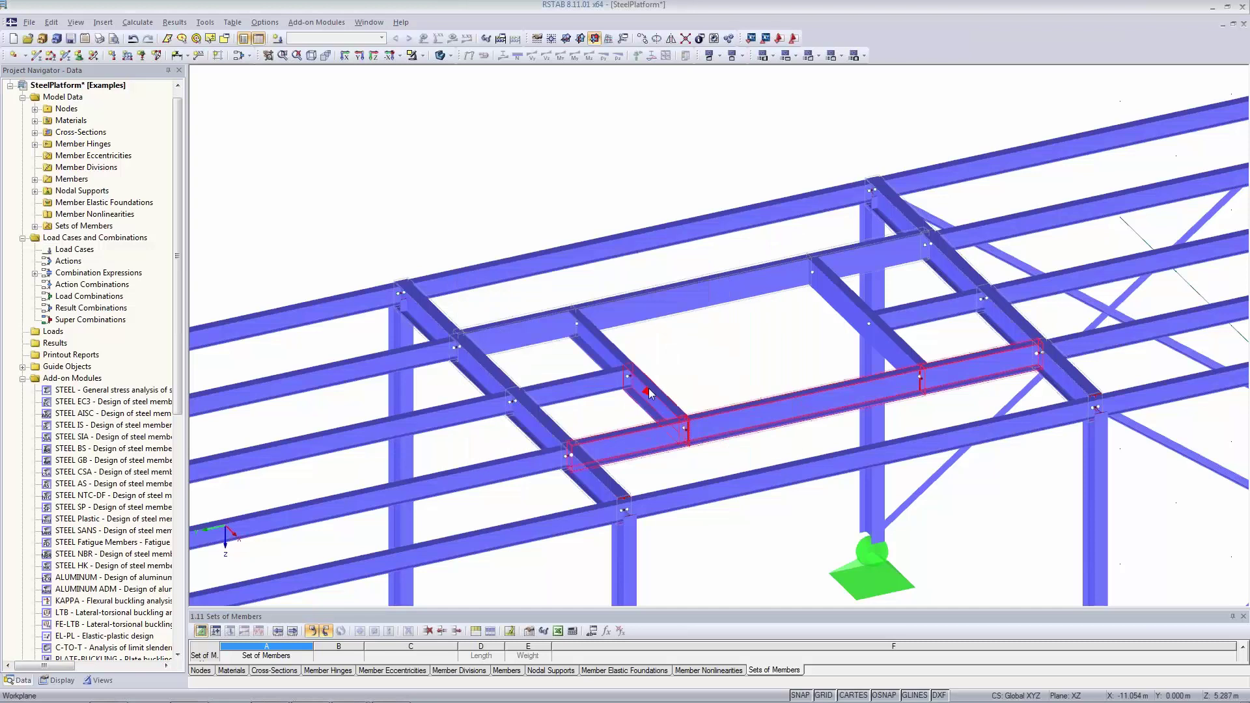
# Create a named continuous member set from the two U 220 segments (48, 50) of the cross member at Y 7 m
pyautogui.rightClick(609, 345)
pyautogui.click(677, 483)
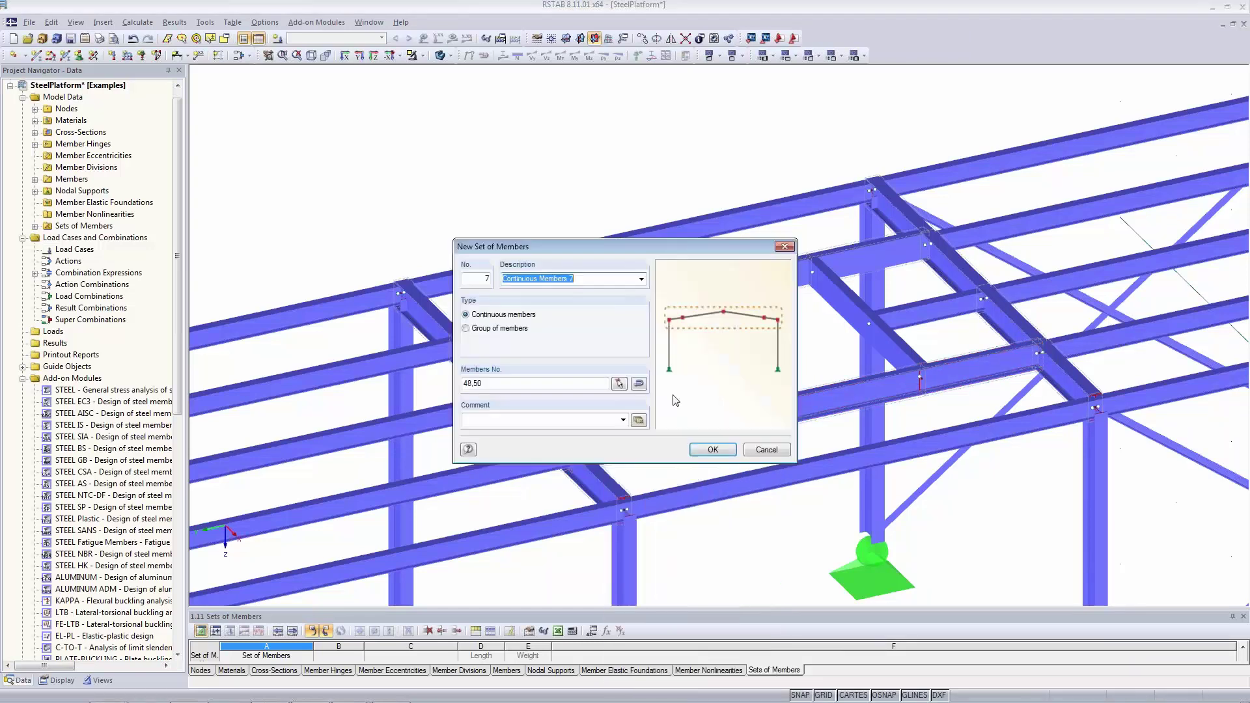
pyautogui.write('Op')
pyautogui.press('Return')
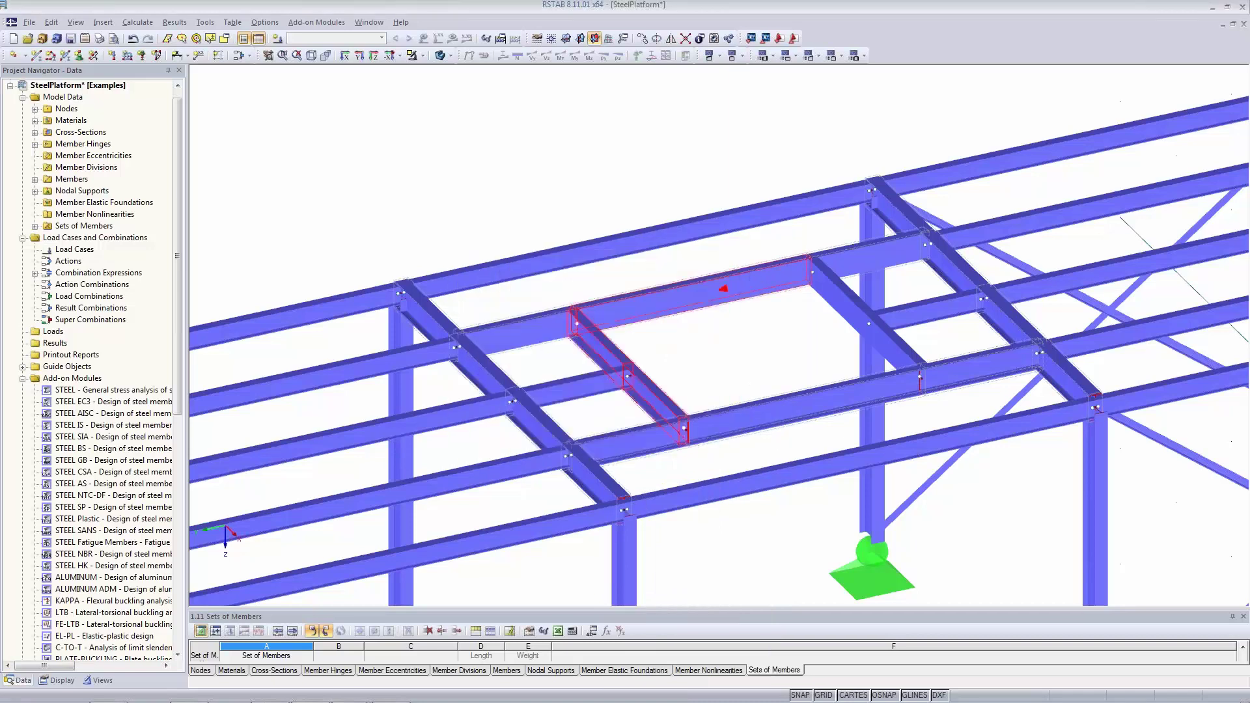
# Create a continuous member set named Opening 4 from the two U 220 segments (51, 52) of the cross member at Y 5 m
pyautogui.rightClick(831, 291)
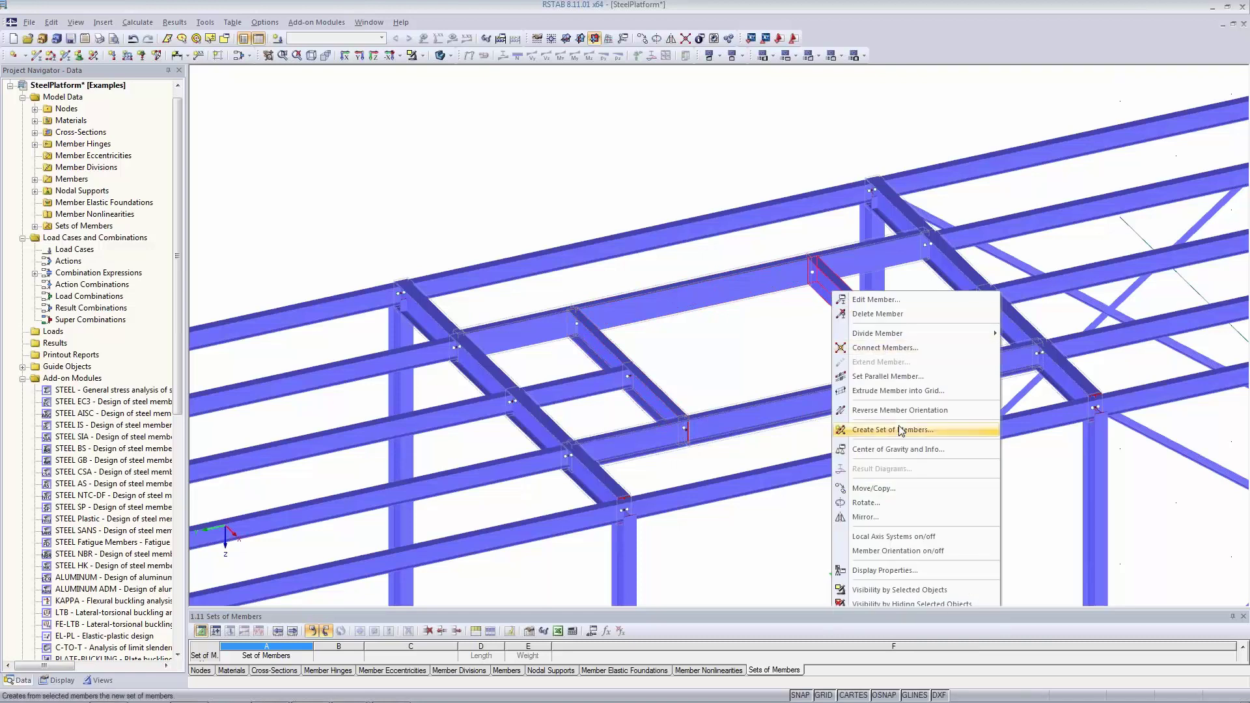
pyautogui.click(900, 429)
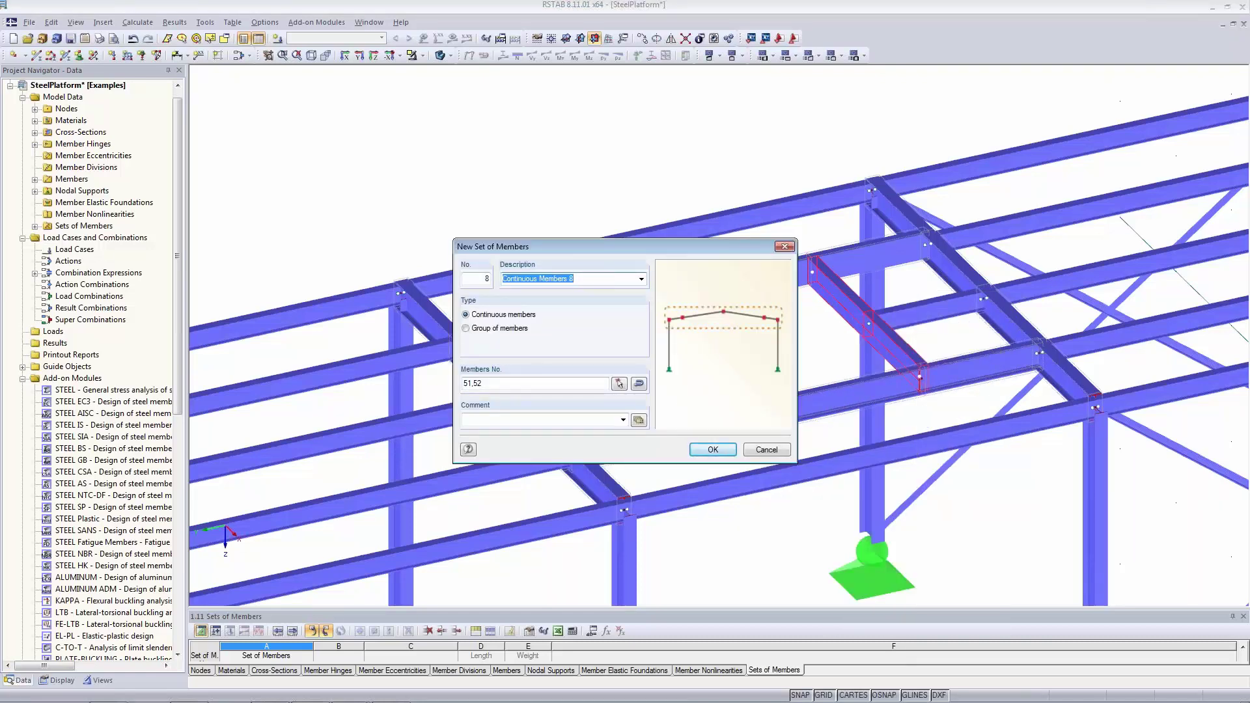
pyautogui.write('Opening 4')
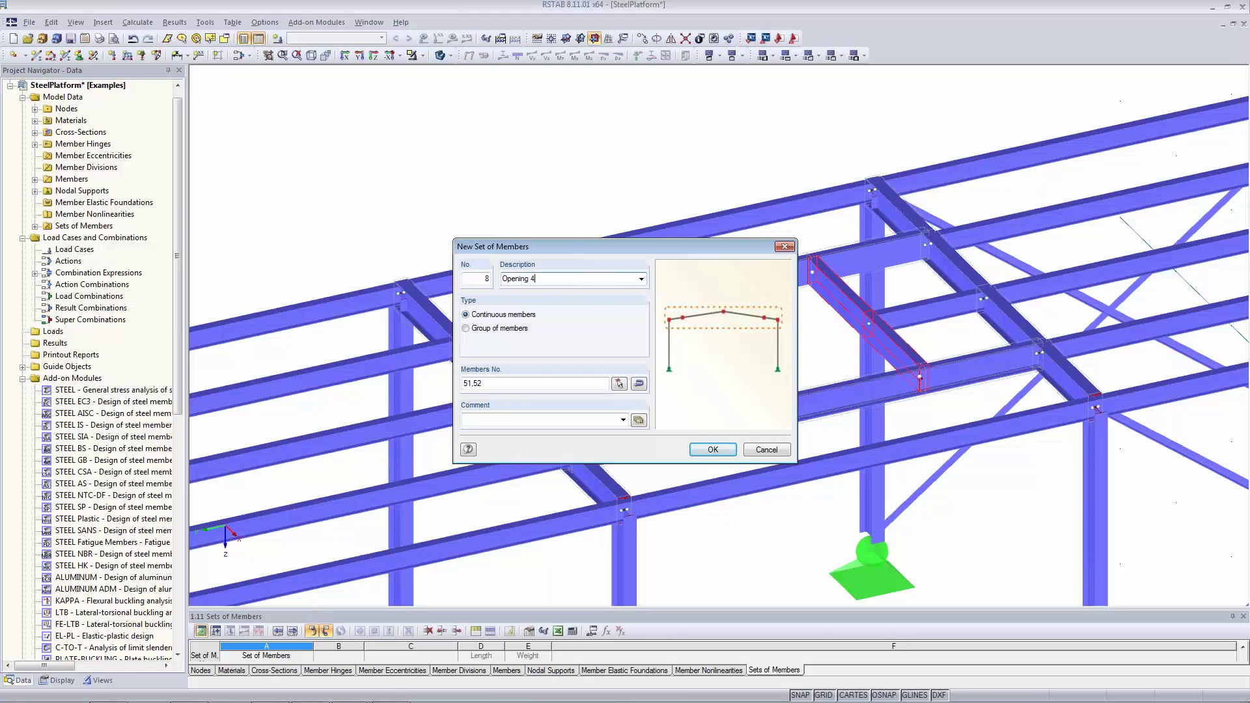
pyautogui.press('Return')
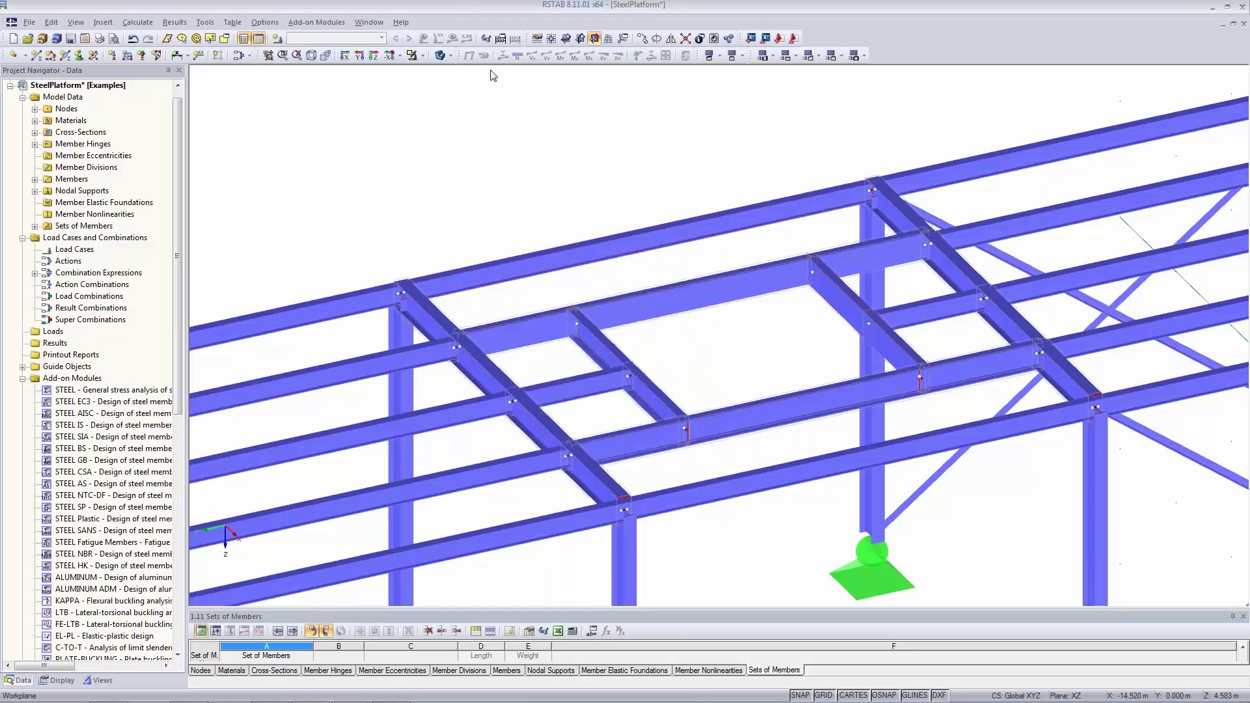
# Show the whole platform in isometric view as a wireframe, and return it to solid rendering
pyautogui.click(440, 57)
pyautogui.click(440, 57)
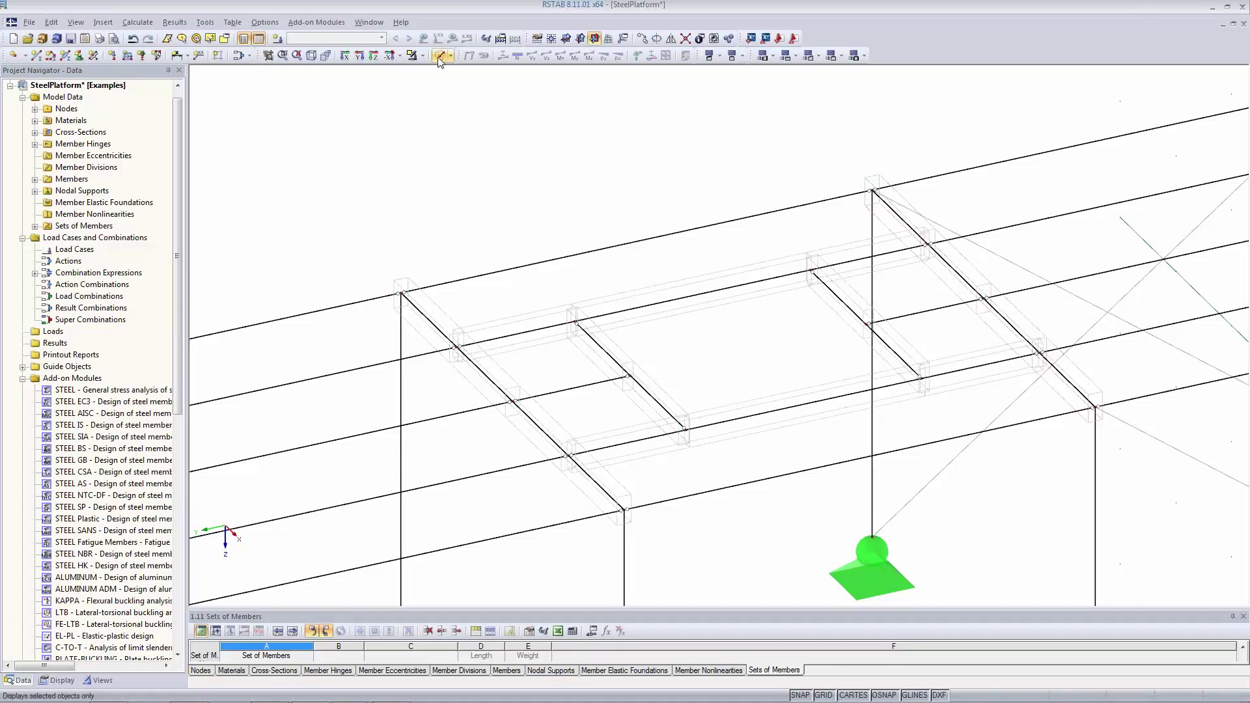
pyautogui.click(312, 57)
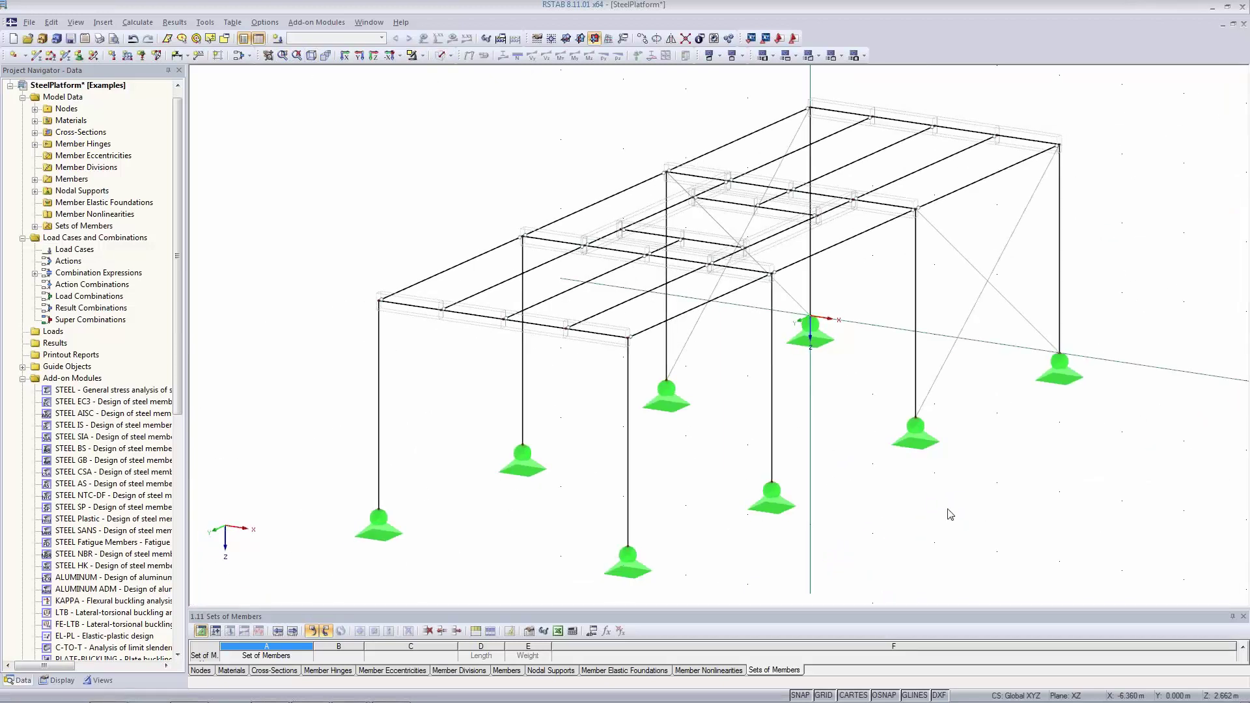
pyautogui.click(440, 55)
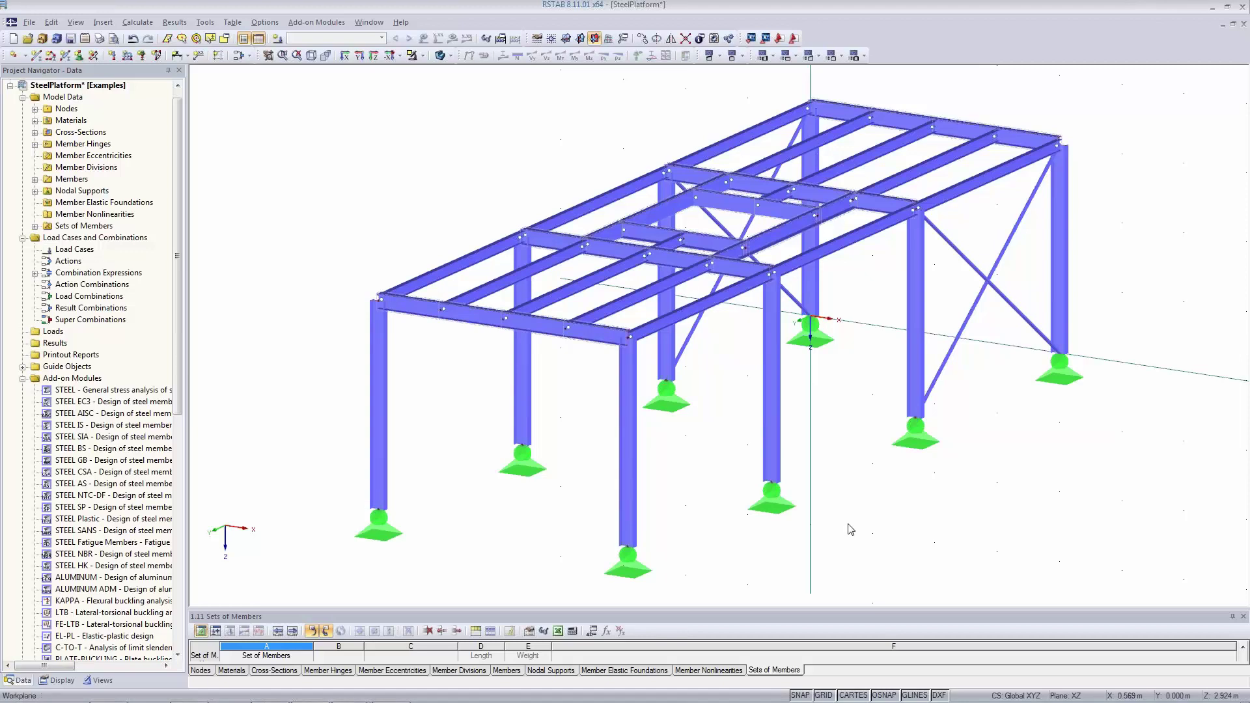
# Create load case LC1 described as Self-weight, in the Permanent action category with active self-weight factor 1.000 in Z
pyautogui.keyDown('ctrl'); pyautogui.moveTo(1020, 537); pyautogui.dragTo(1017, 537, button='middle'); pyautogui.keyUp('ctrl')
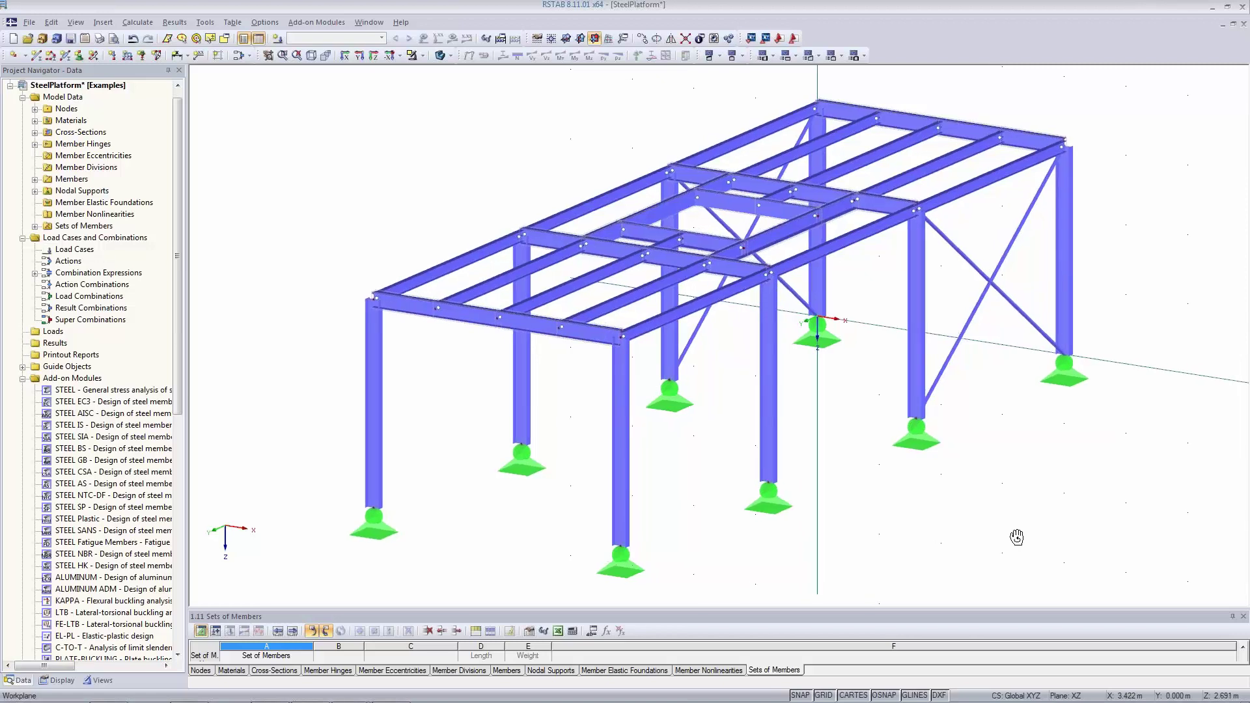
pyautogui.keyDown('ctrl'); pyautogui.moveTo(1017, 538); pyautogui.dragTo(889, 548, button='middle'); pyautogui.keyUp('ctrl')
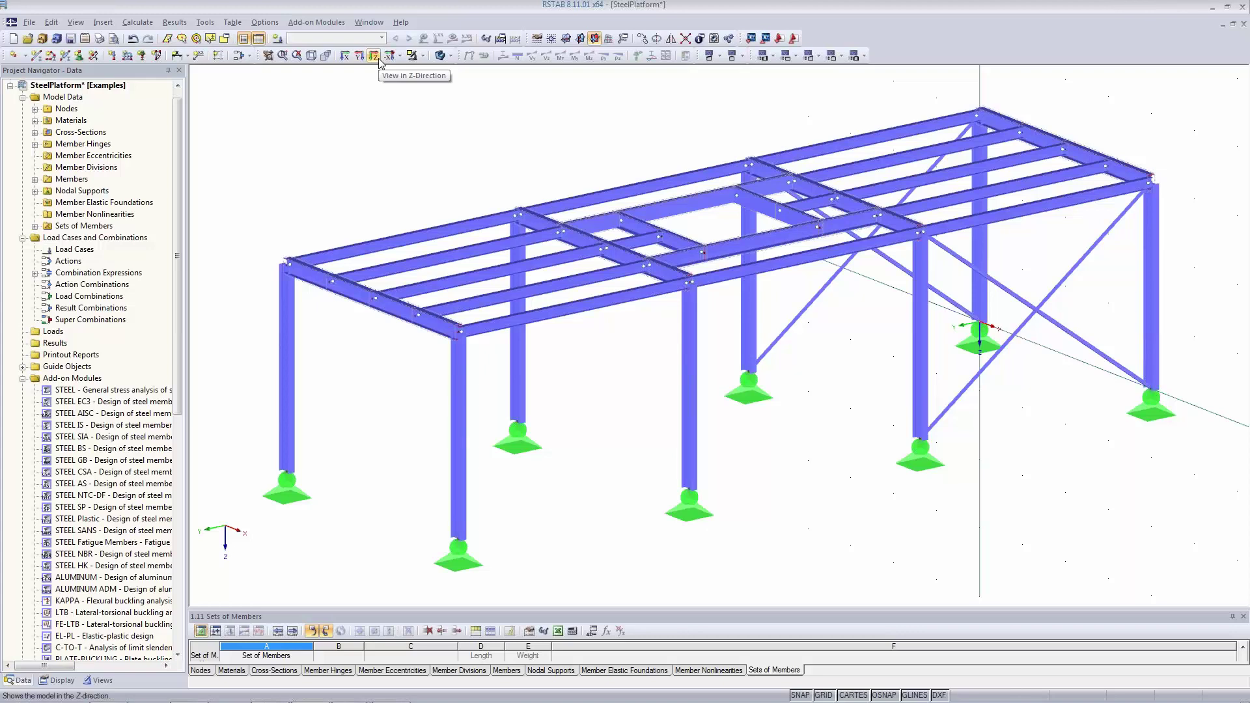
pyautogui.click(279, 40)
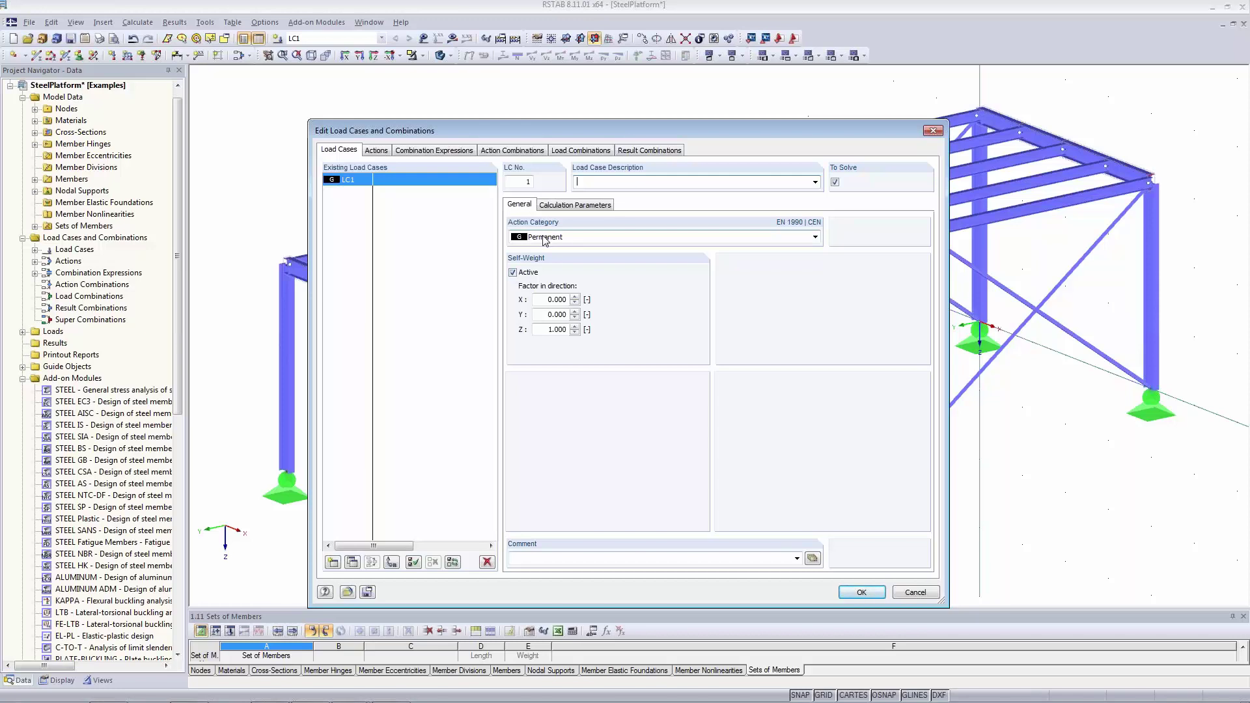
pyautogui.click(815, 181)
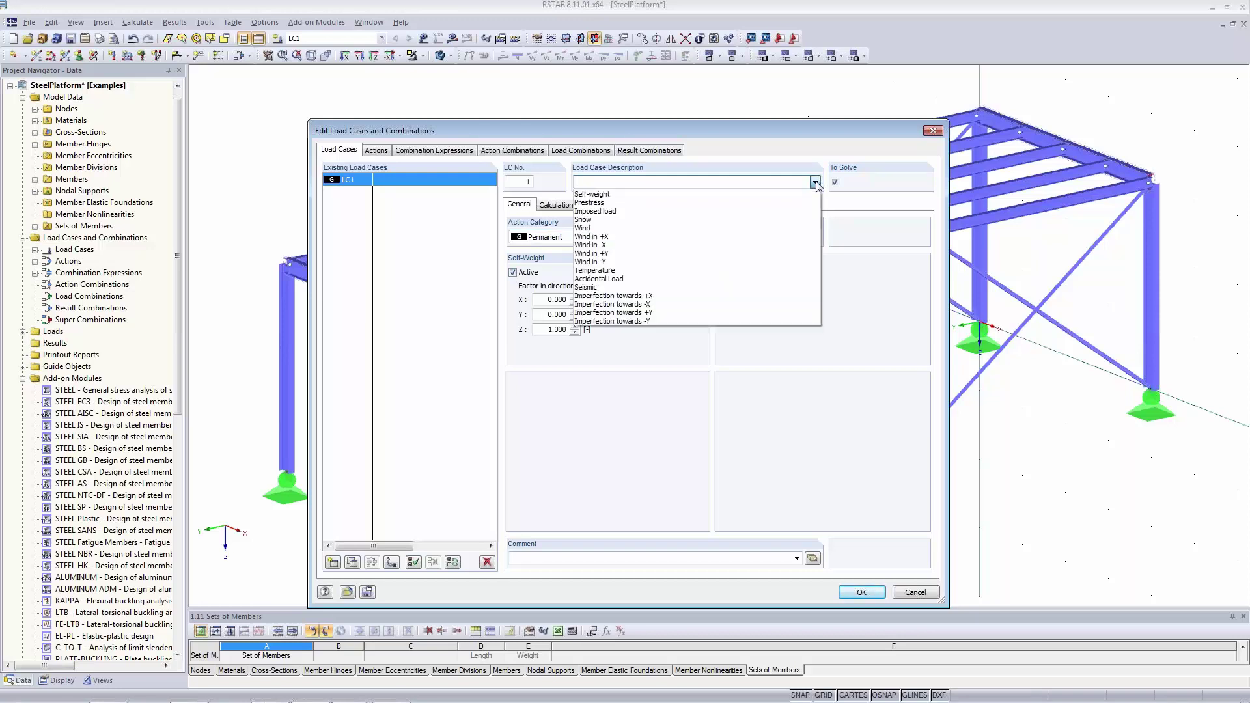
pyautogui.click(780, 197)
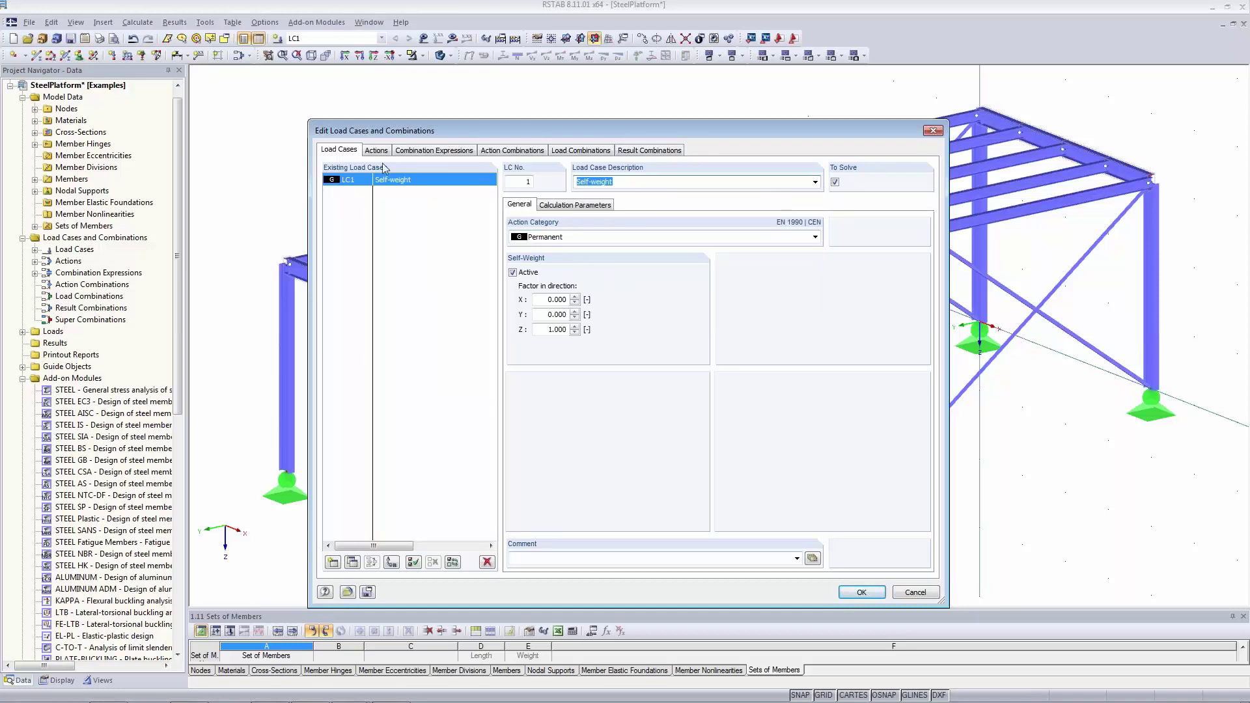
pyautogui.click(860, 592)
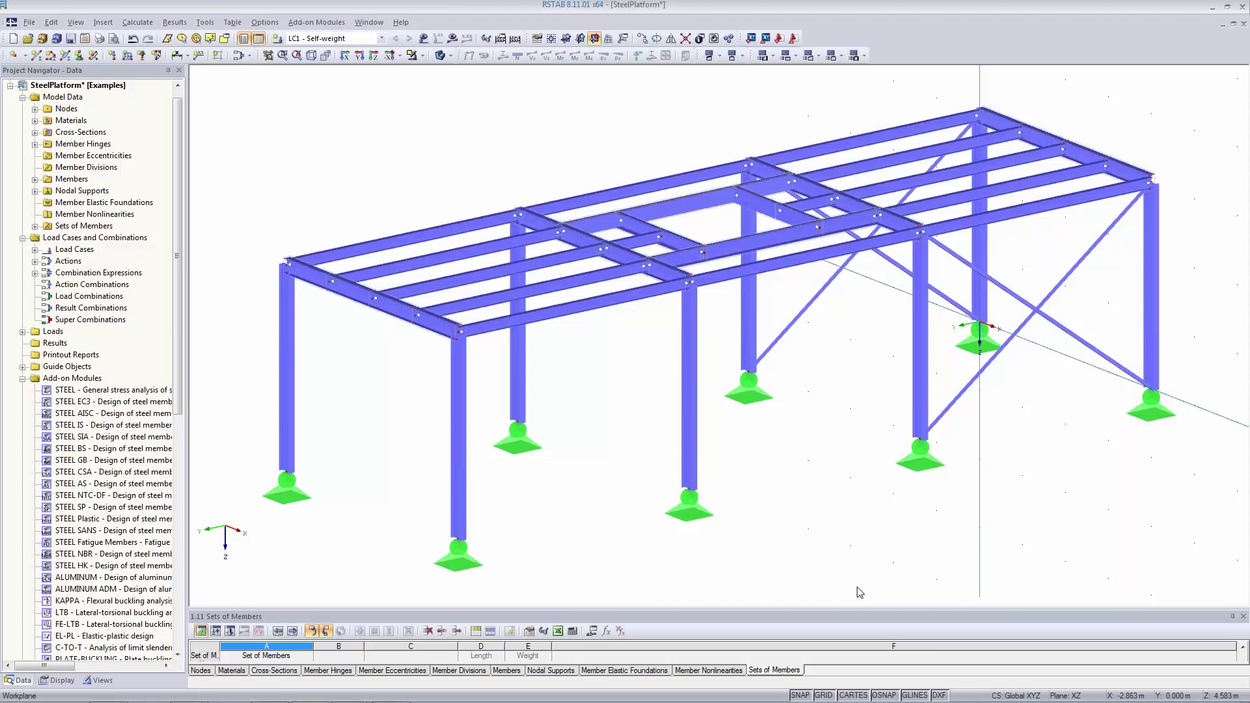
# Try to calculate the results of the self-weight load case LC1
pyautogui.click(454, 39)
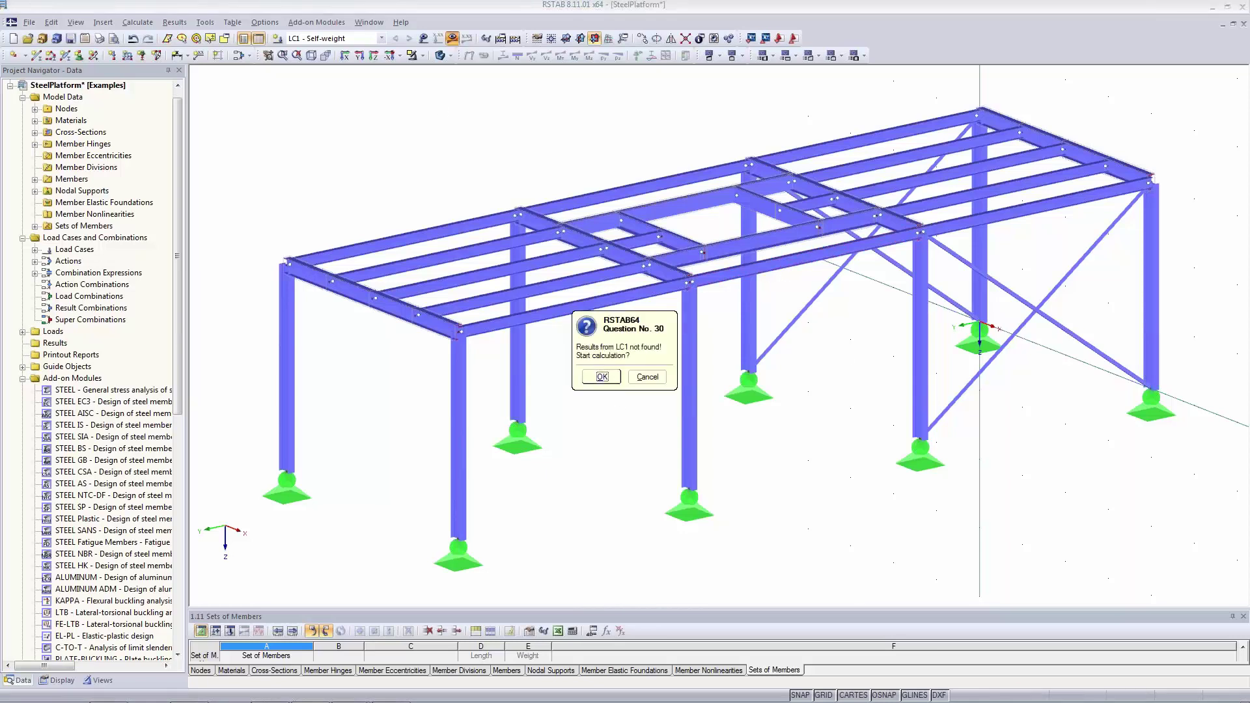
pyautogui.click(602, 377)
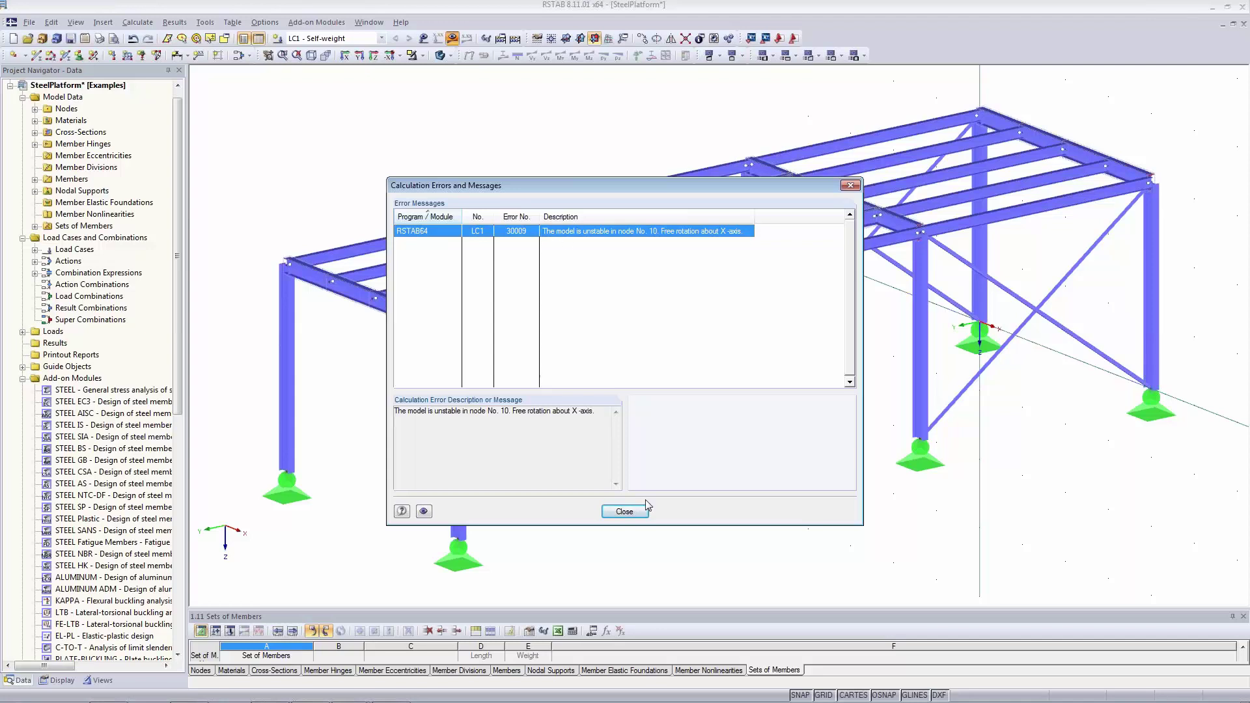
pyautogui.click(631, 513)
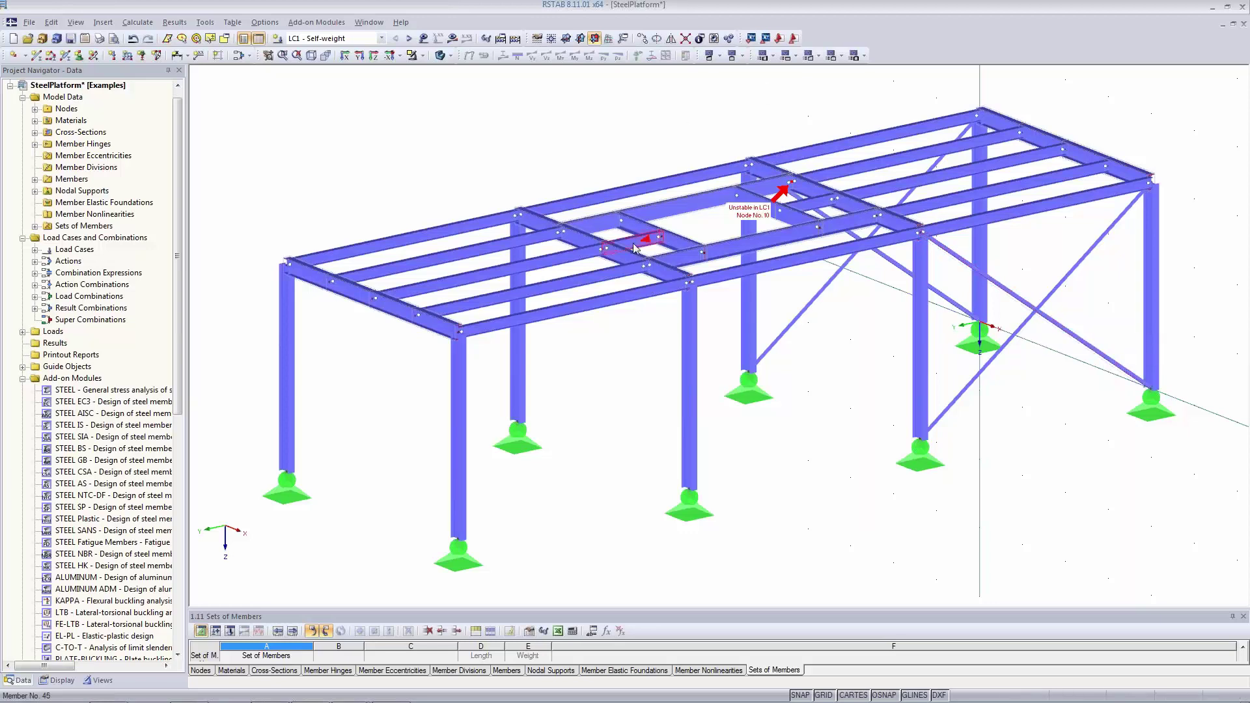
# Activate exceptional handling of failing members in the global calculation parameters, removing them individually during successive iterations
pyautogui.click(500, 41)
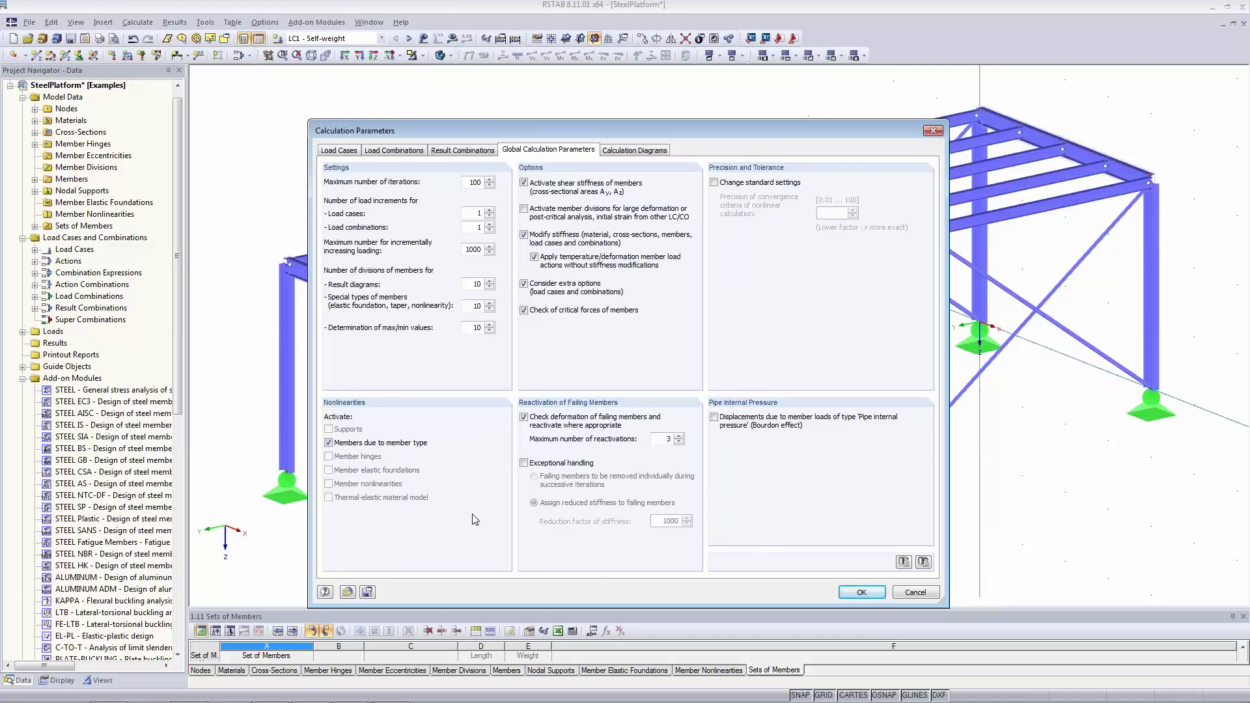
pyautogui.click(524, 464)
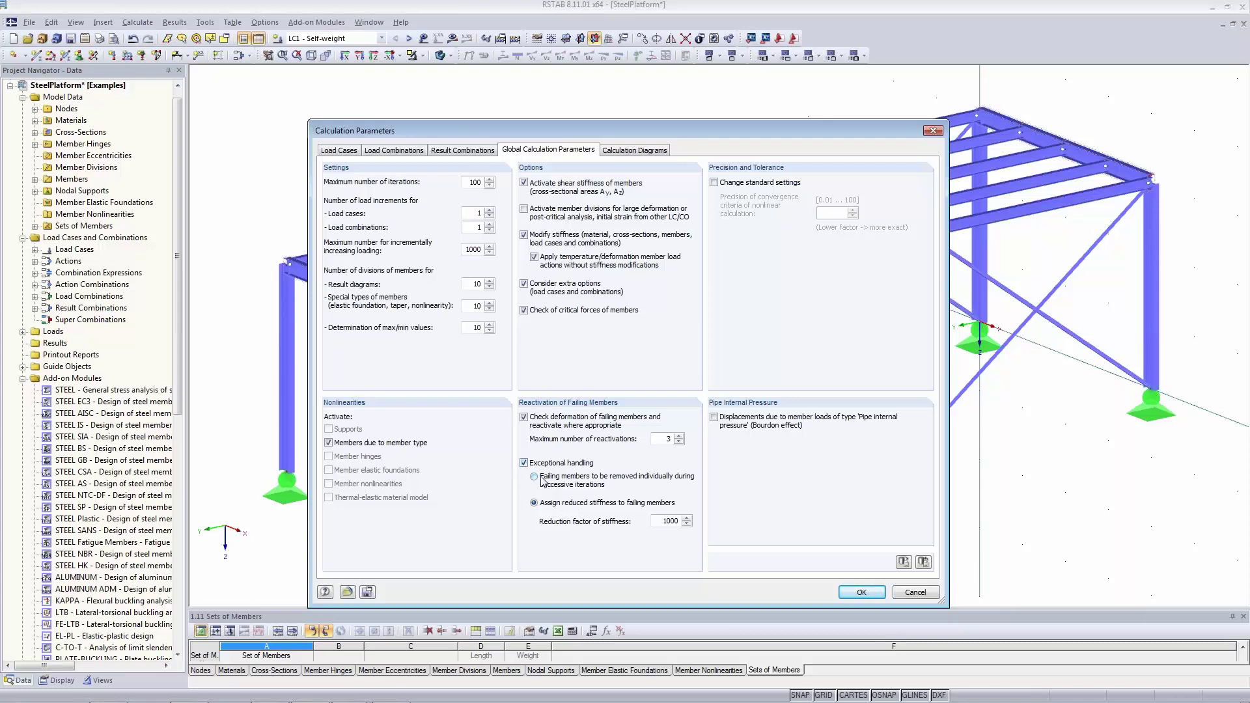
pyautogui.click(535, 477)
pyautogui.click(862, 592)
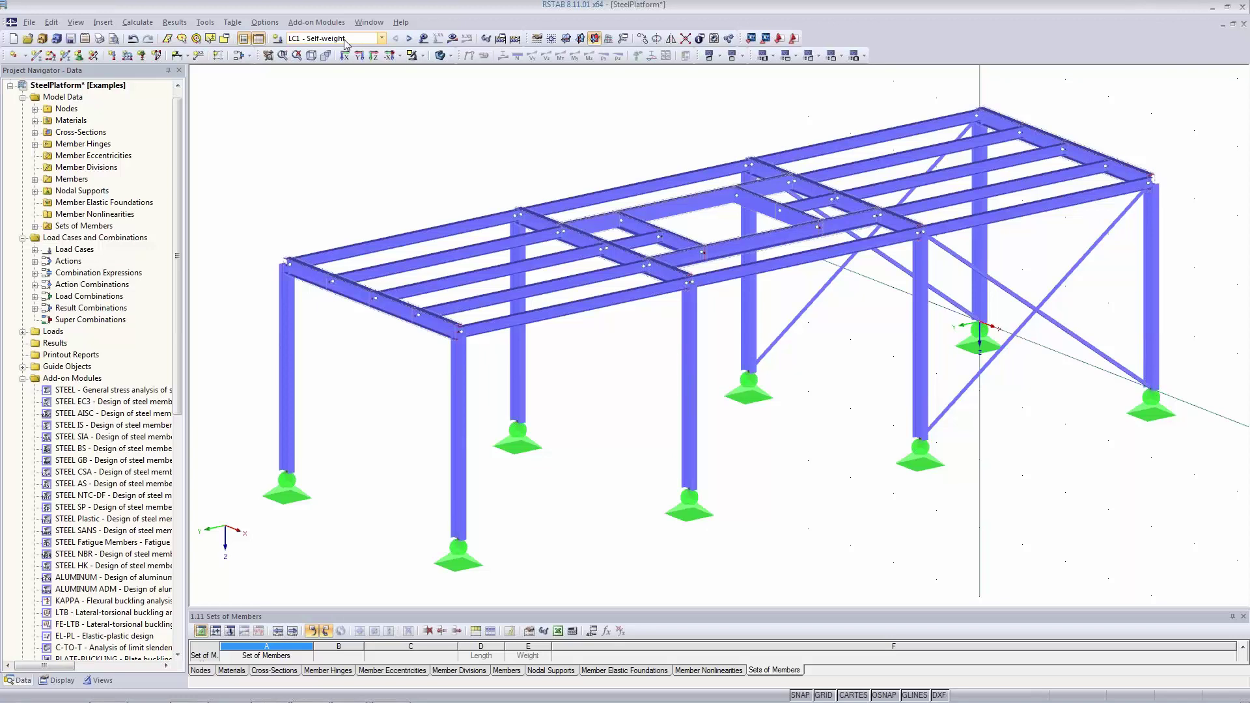
# Calculate load case LC1 with the adjusted parameters and view its global deformations, hiding the results when done
pyautogui.click(452, 39)
pyautogui.click(603, 377)
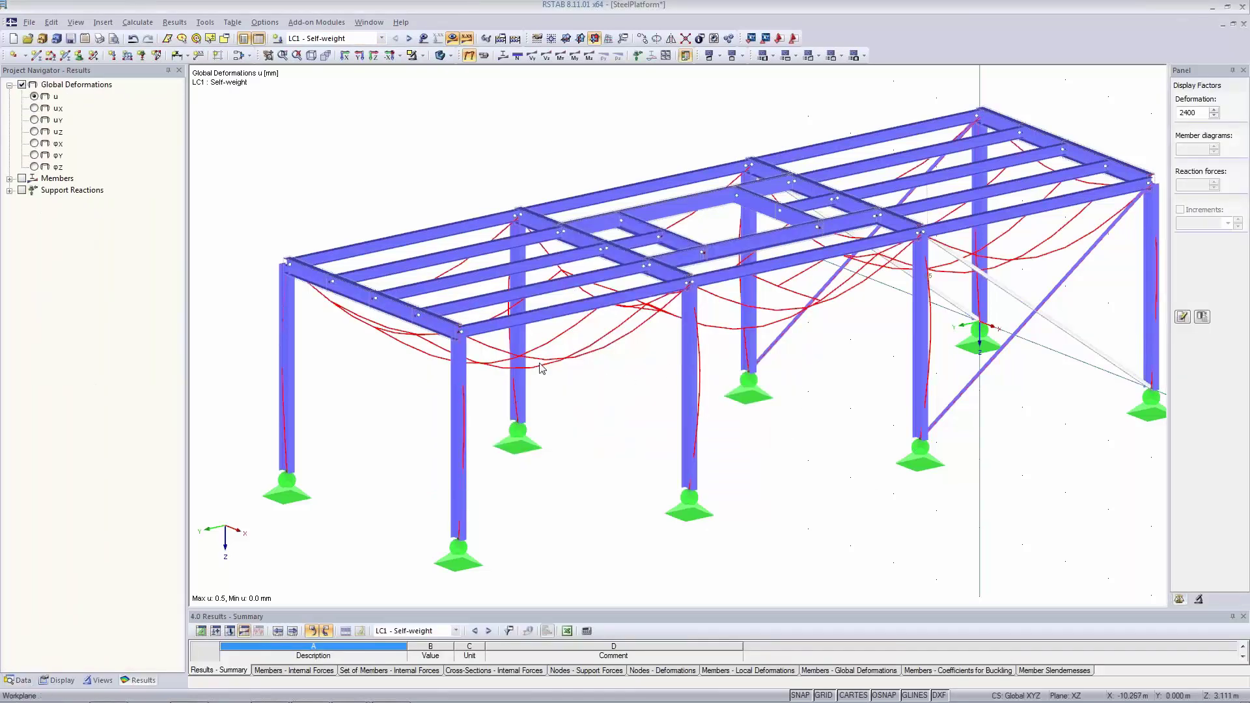
pyautogui.click(287, 498)
pyautogui.press('Escape')
pyautogui.click(452, 38)
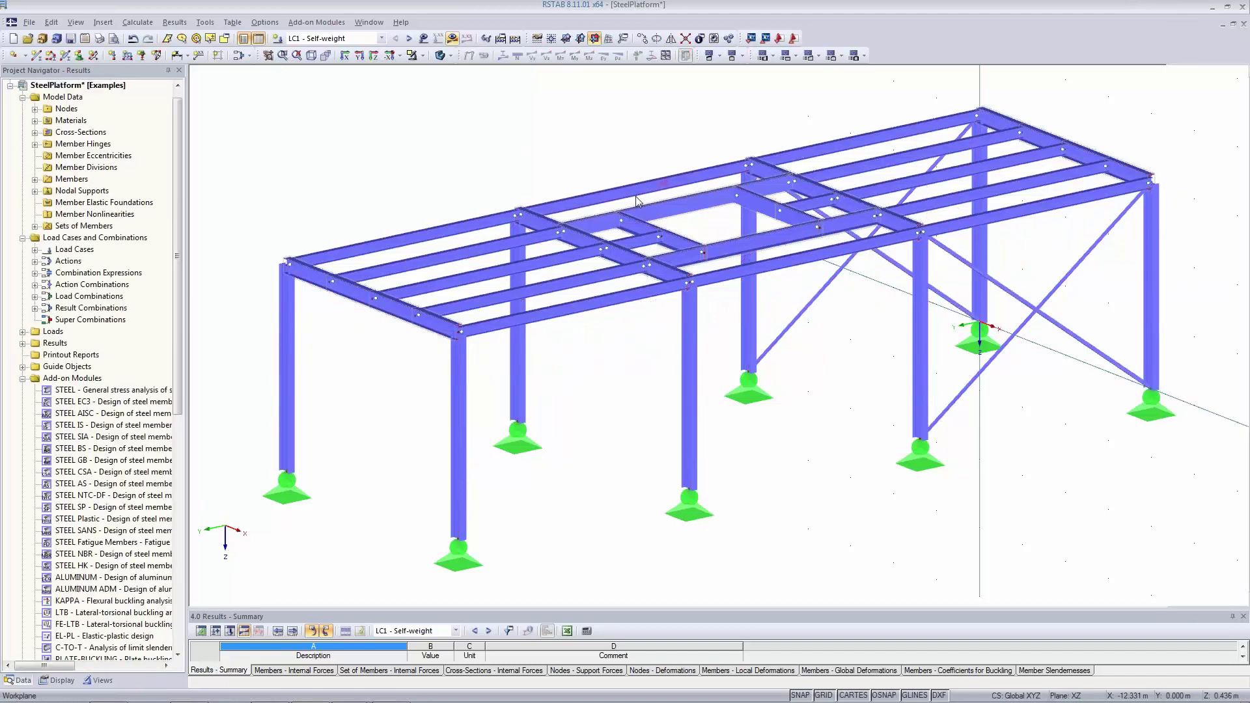
# Start generating member loads from an area load via plane in LC1, with a uniform magnitude of 0.30 kN/m²
pyautogui.moveTo(701, 702)
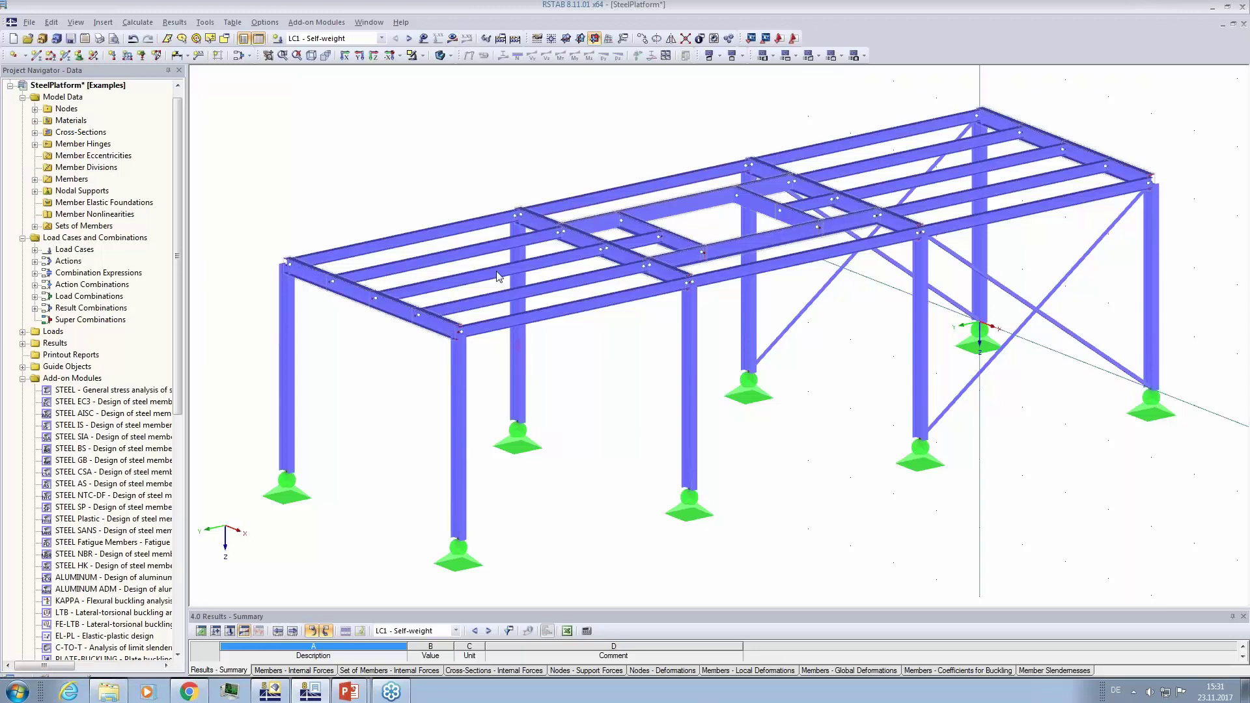
pyautogui.moveTo(439, 282)
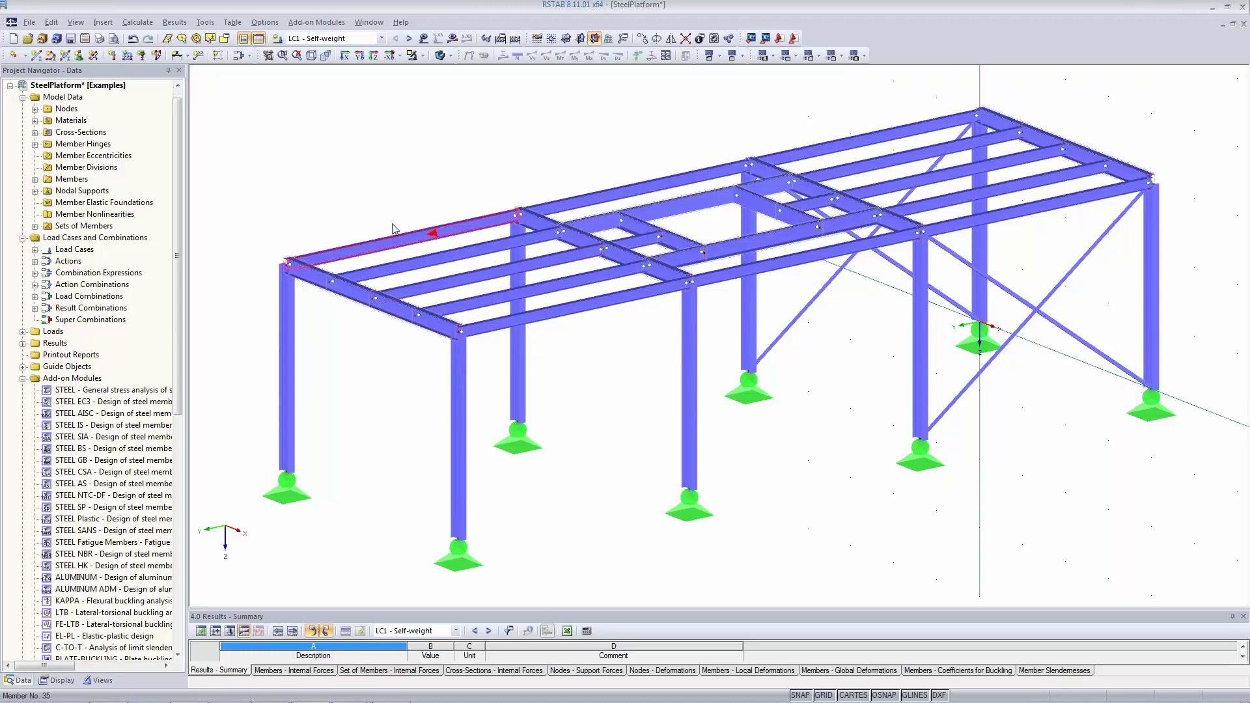
pyautogui.click(205, 24)
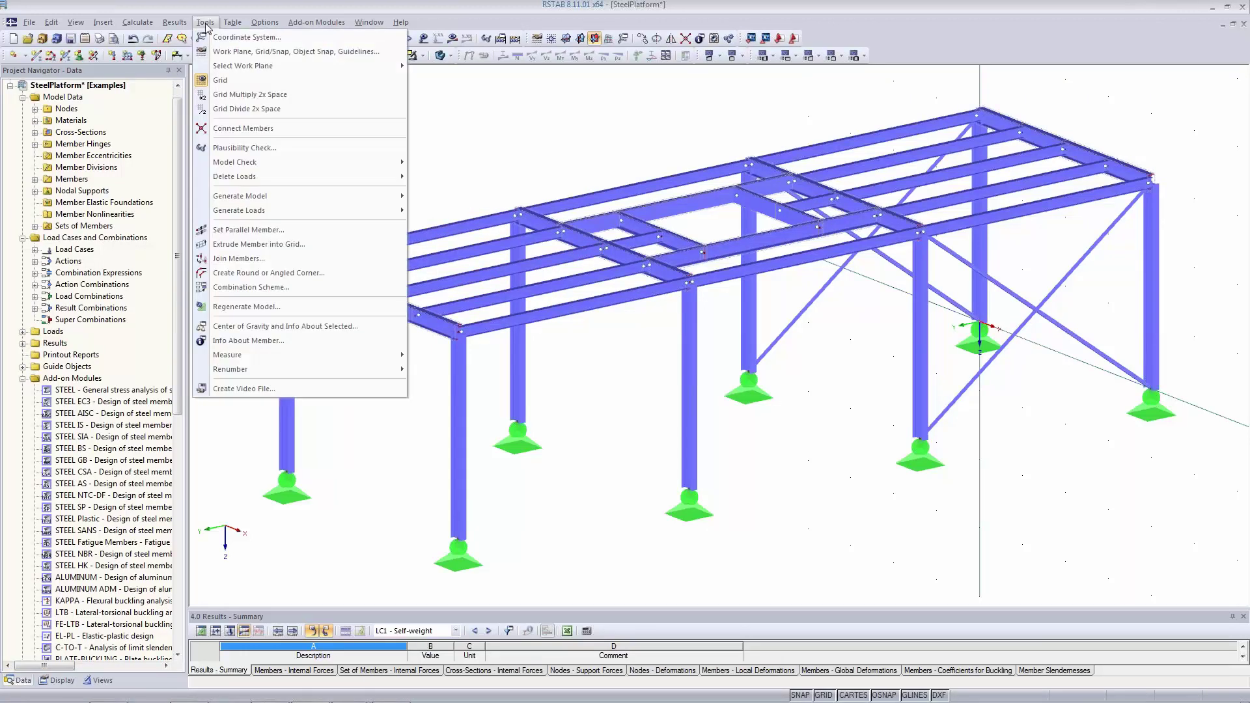
pyautogui.moveTo(223, 215)
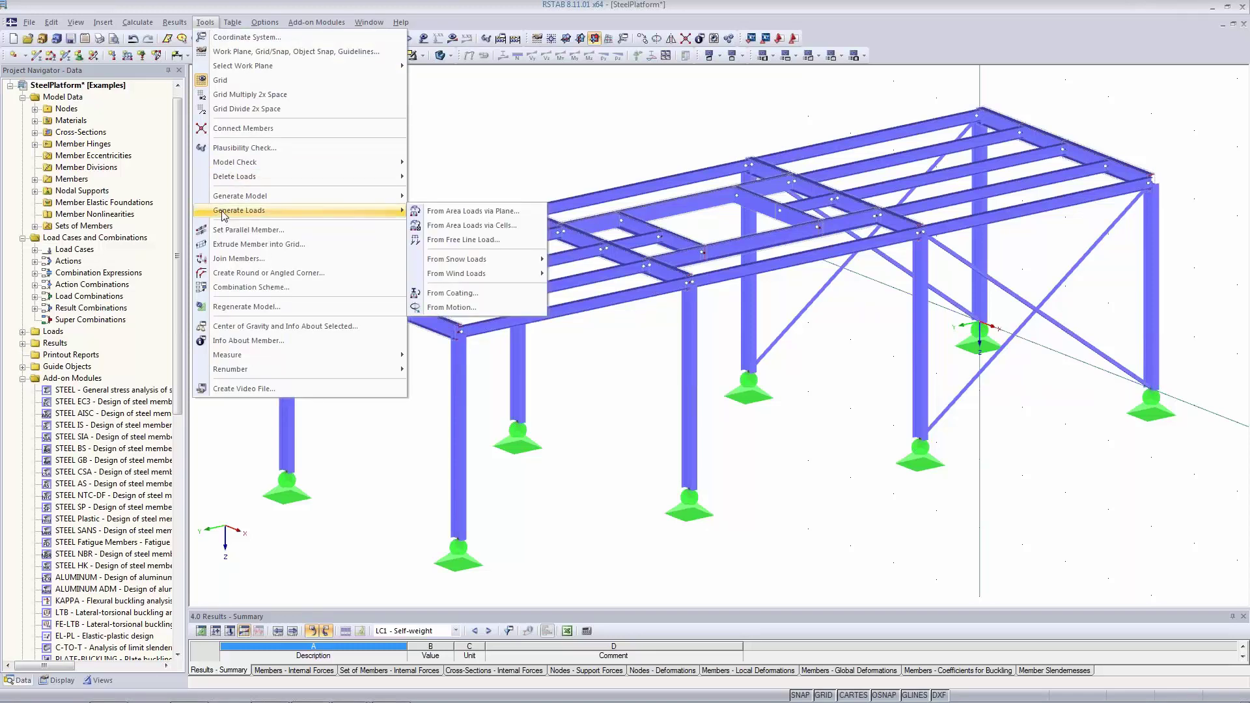
pyautogui.click(495, 219)
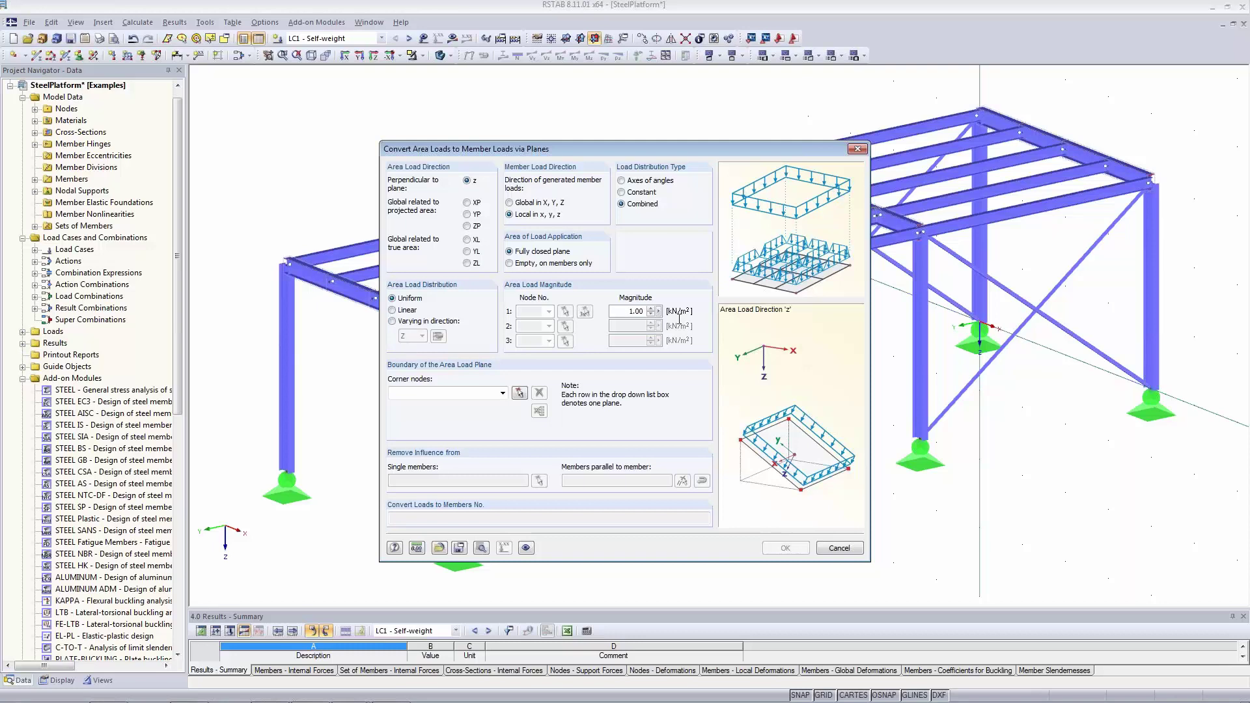
pyautogui.press('Tab')
pyautogui.write('0.3')
pyautogui.press('Tab')
# Define the area load plane by corner nodes 28, 6, 10, 34, 36, 14, 7 and 29, going around the platform opening
pyautogui.click(520, 393)
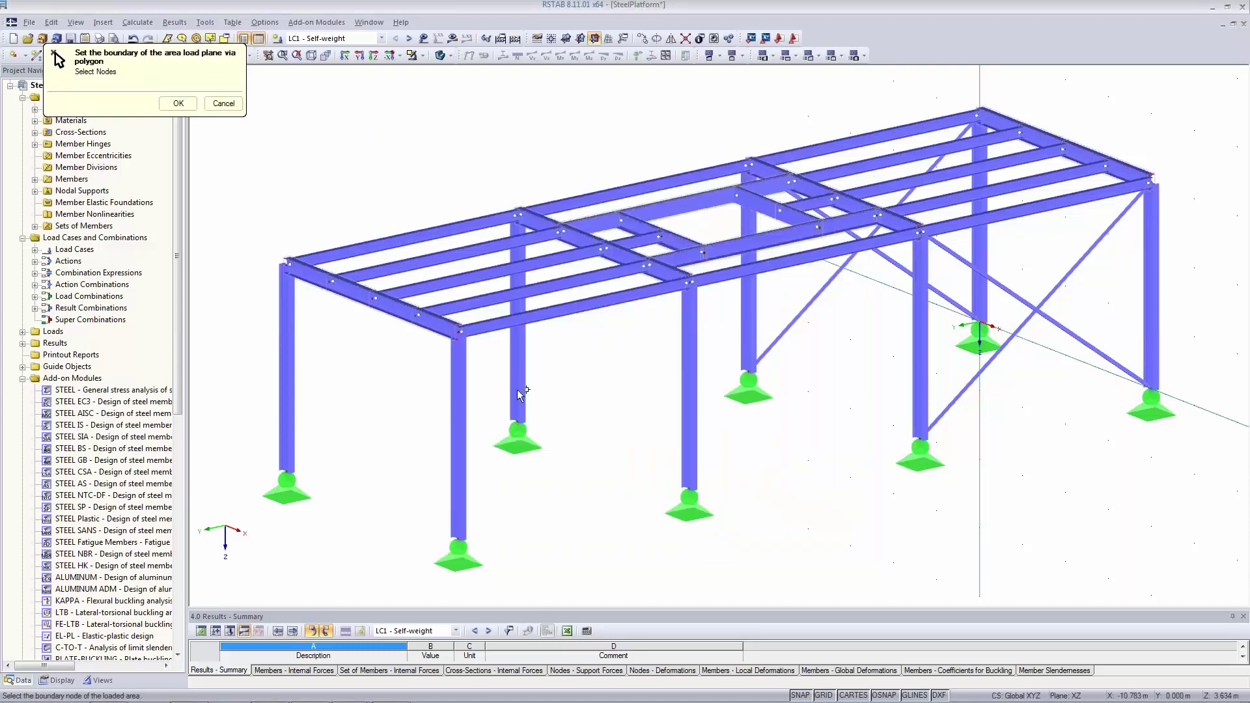
pyautogui.click(287, 263)
pyautogui.click(752, 158)
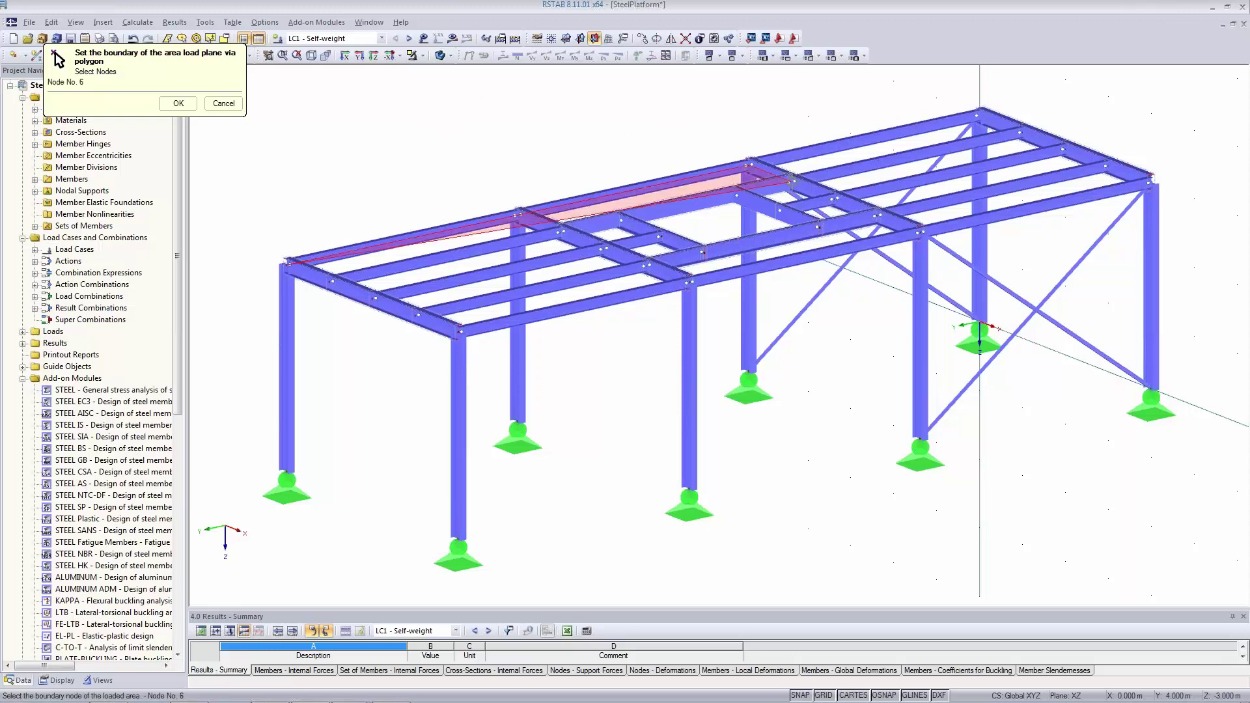
pyautogui.click(519, 212)
pyautogui.click(703, 251)
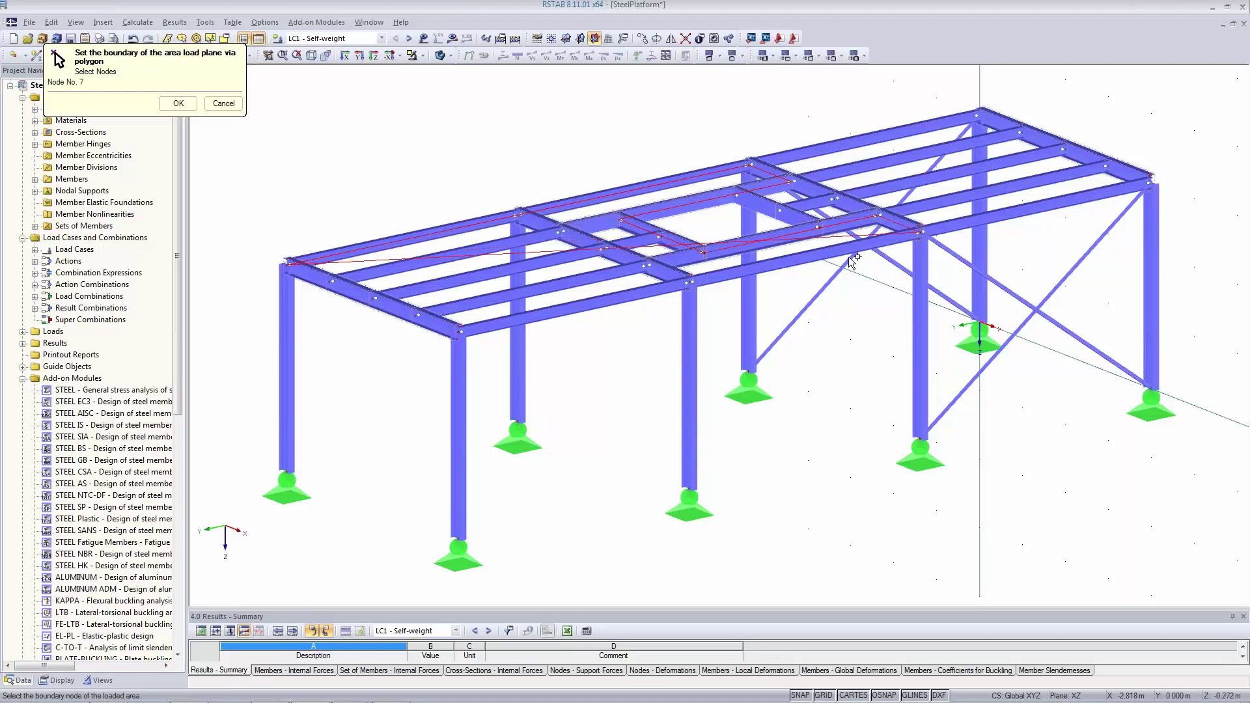
pyautogui.click(459, 332)
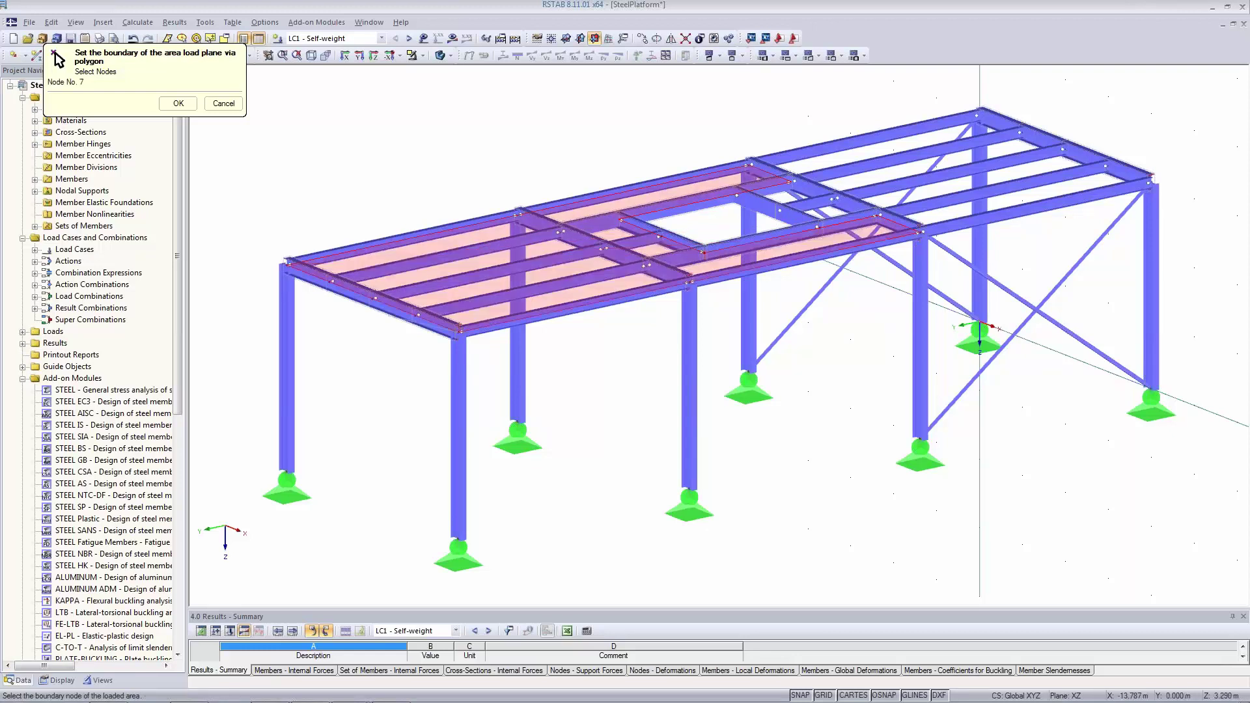
pyautogui.click(285, 262)
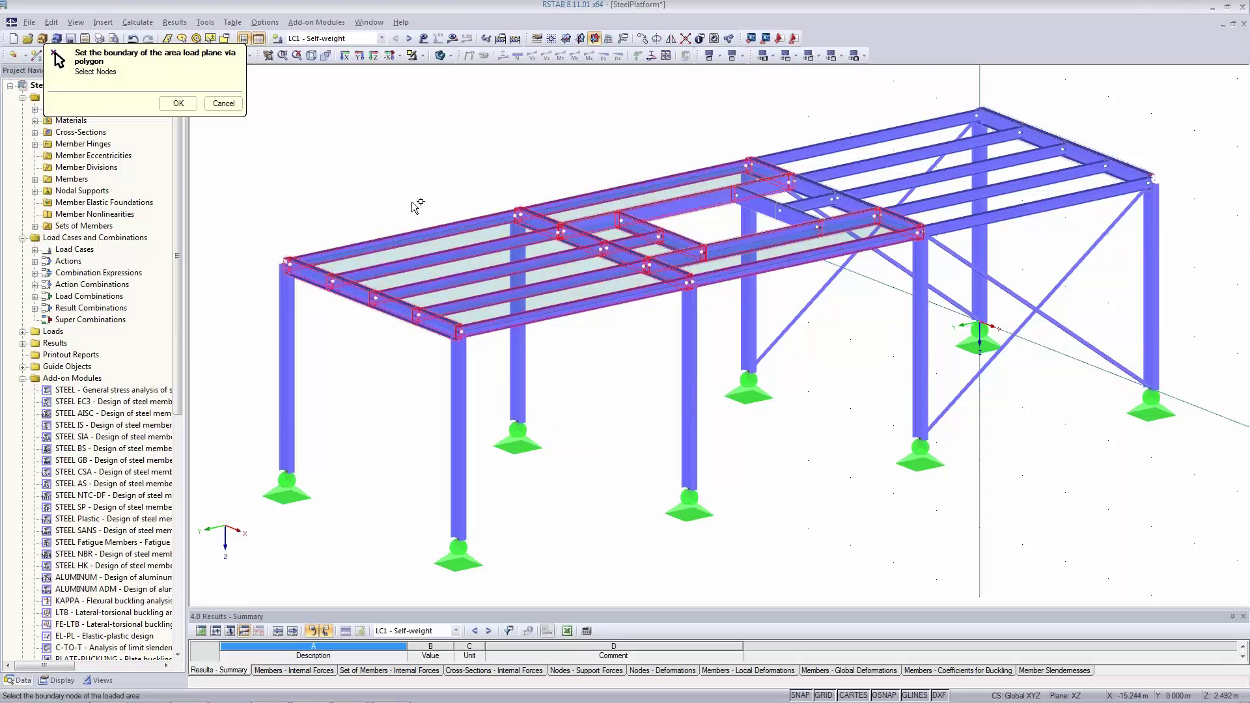
pyautogui.click(178, 103)
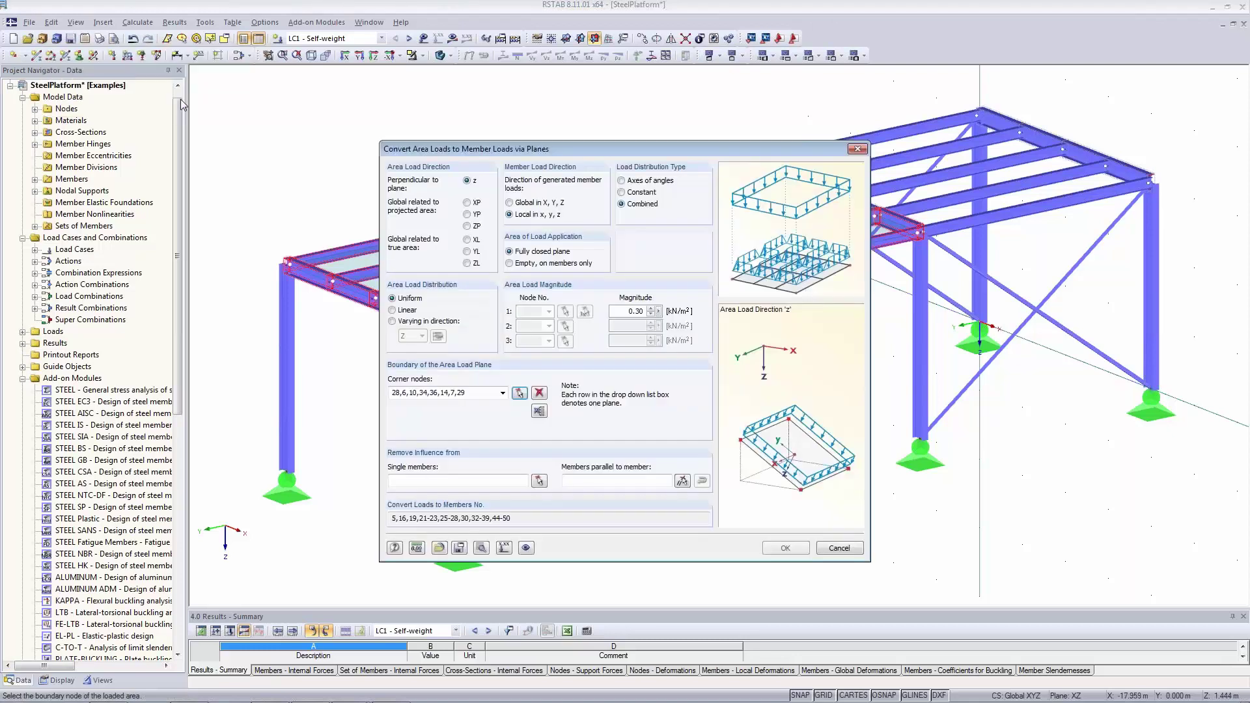
# Exclude all members parallel to transverse edge member 30 from the area load conversion
pyautogui.moveTo(653, 151); pyautogui.dragTo(951, 195)
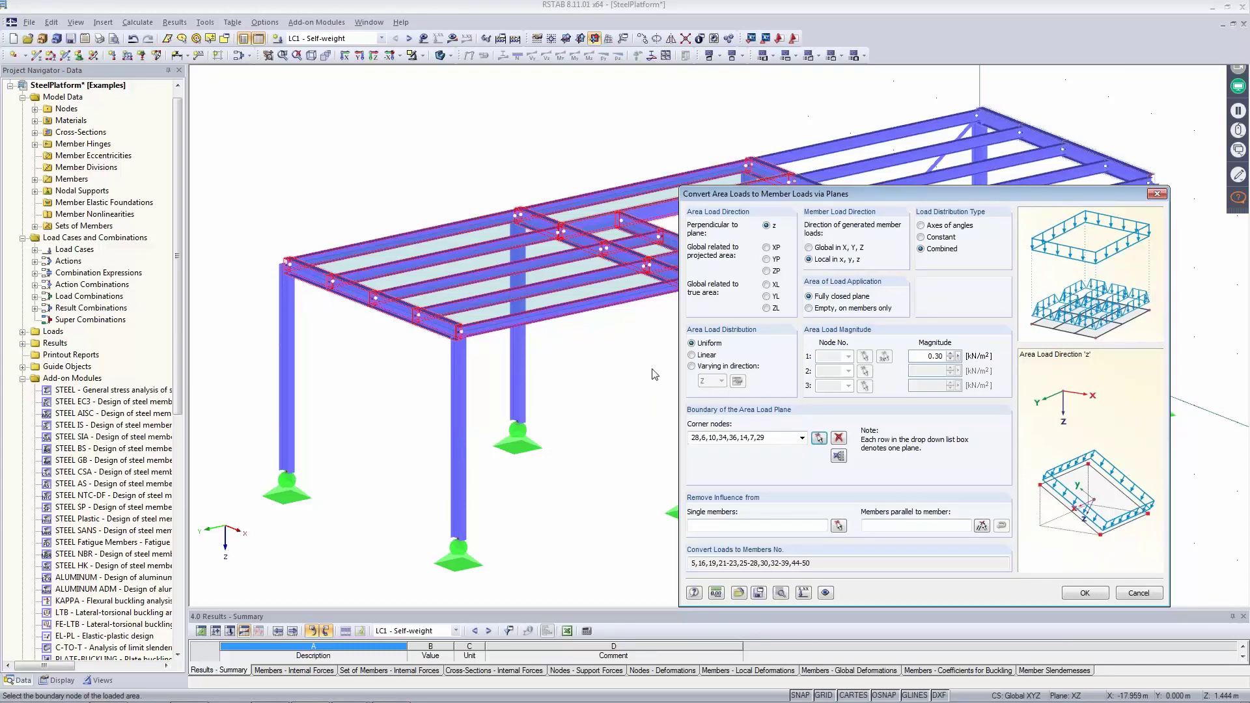
pyautogui.click(865, 525)
pyautogui.click(982, 526)
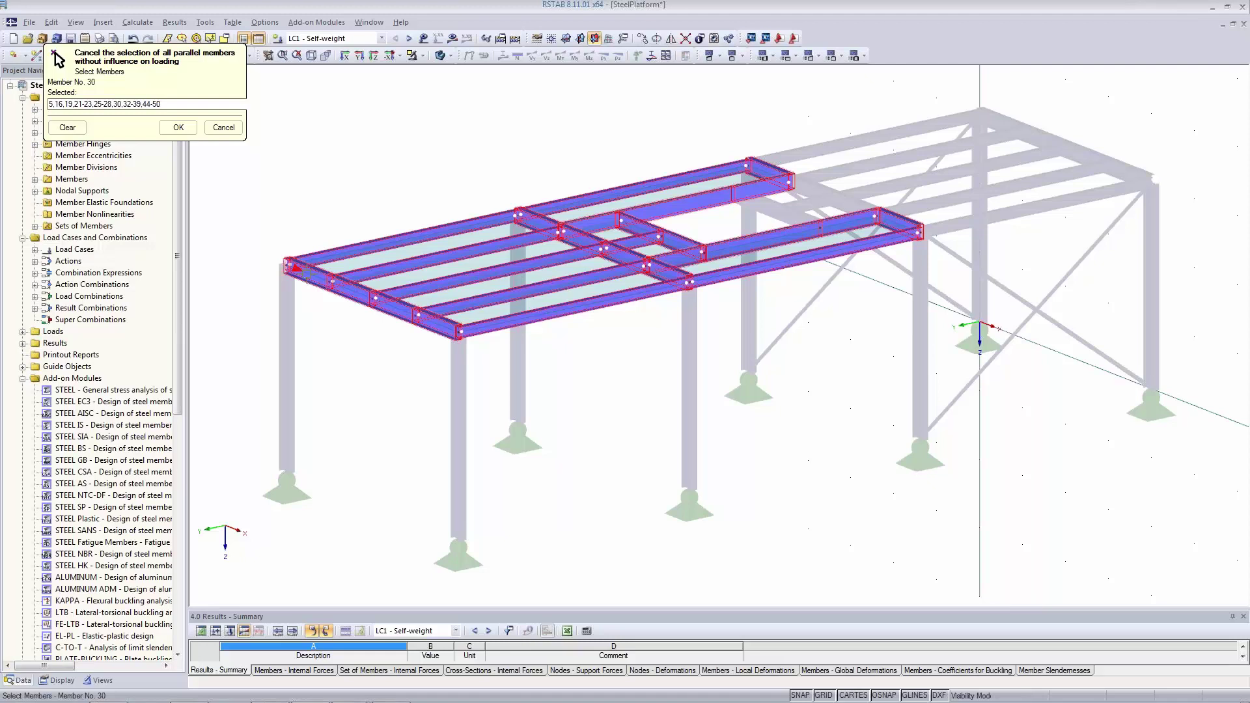
pyautogui.click(296, 267)
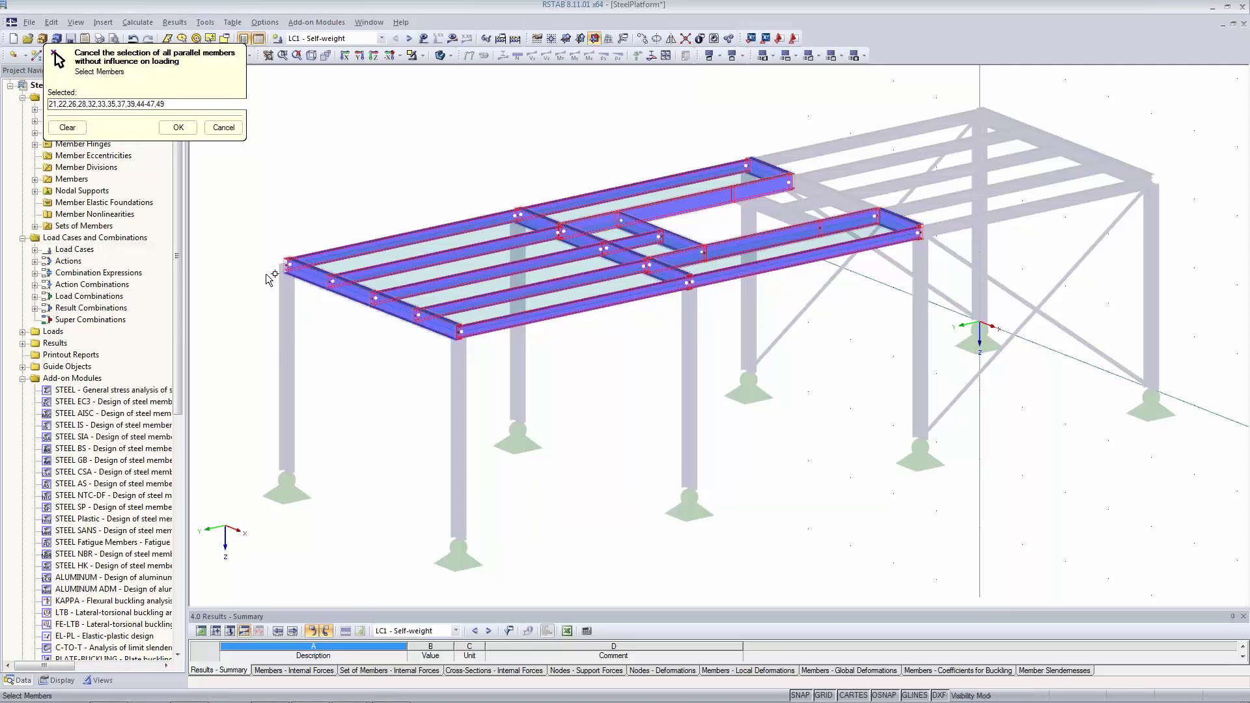
pyautogui.click(178, 127)
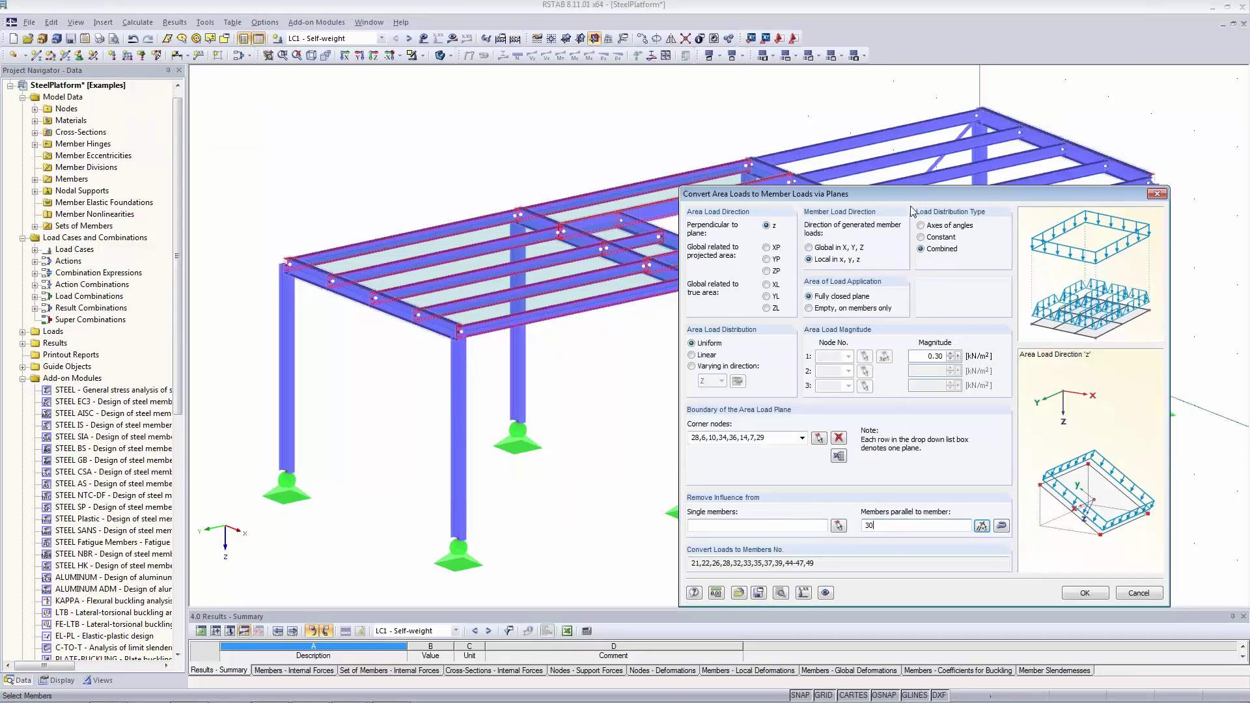
# Add a second area load plane over the far end bay with corner nodes 6, 10, 37, 39, 14, 7, 3 and 2
pyautogui.moveTo(918, 200); pyautogui.dragTo(917, 285)
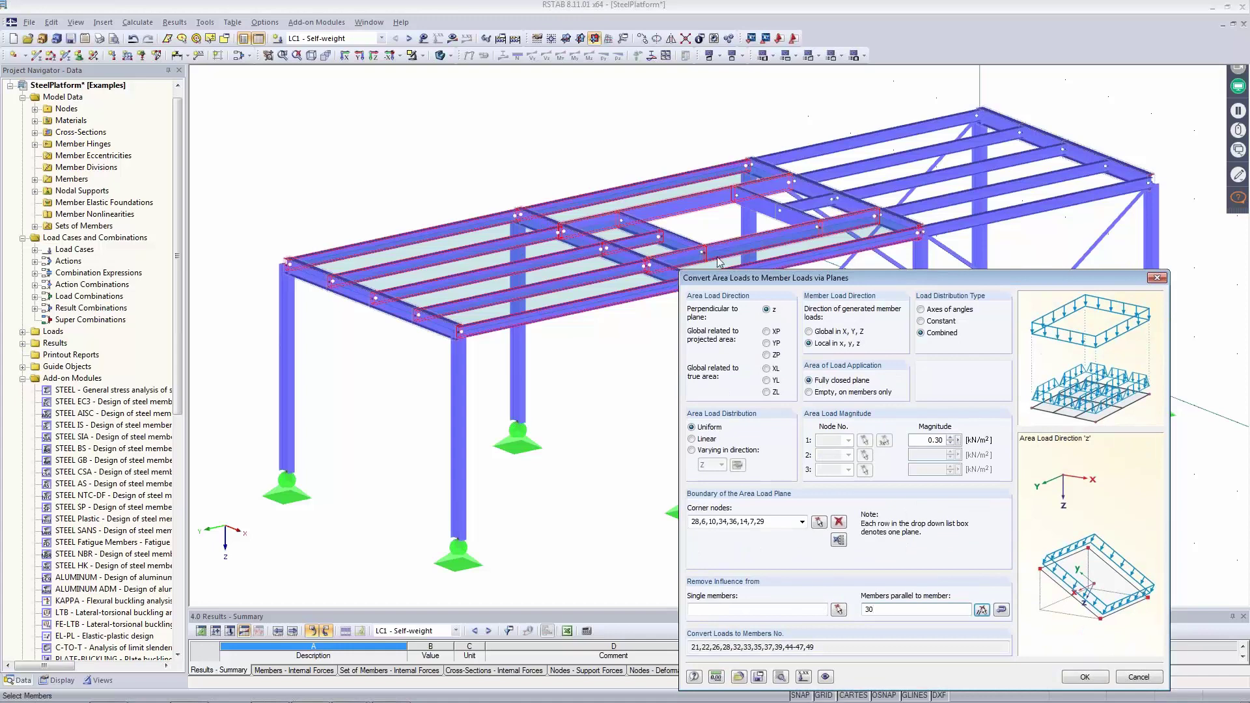
pyautogui.moveTo(897, 280); pyautogui.dragTo(902, 237)
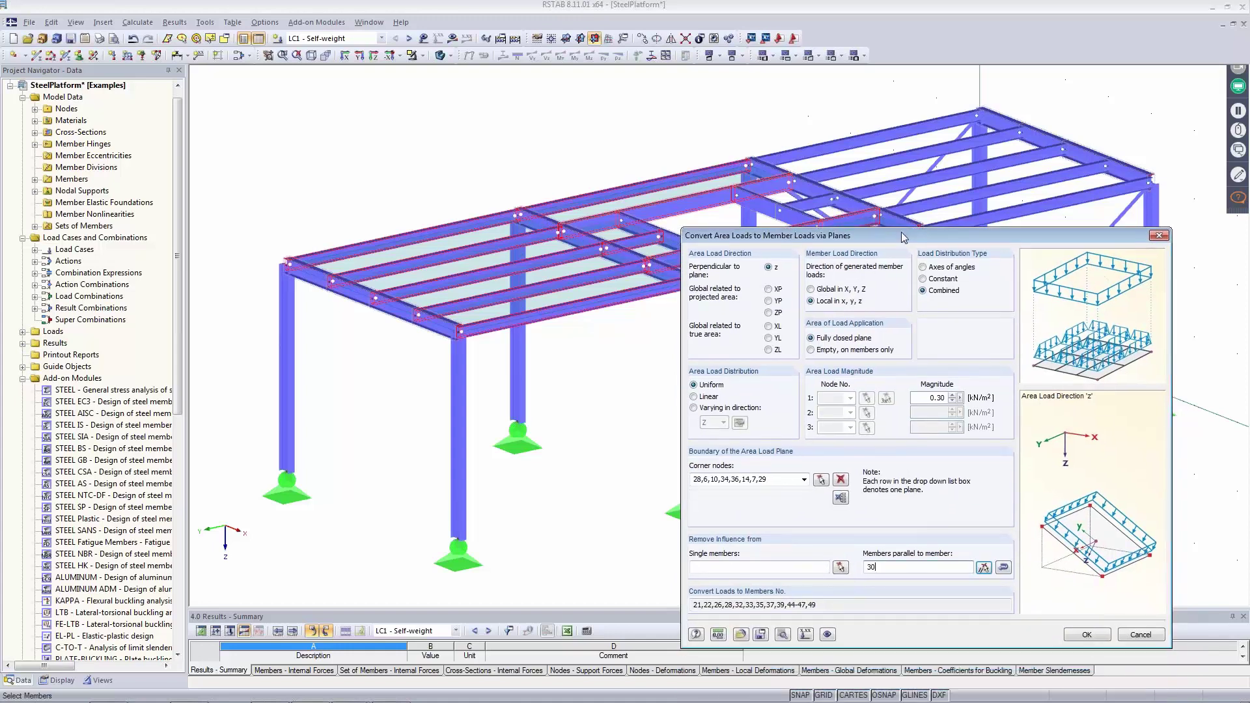
pyautogui.click(804, 479)
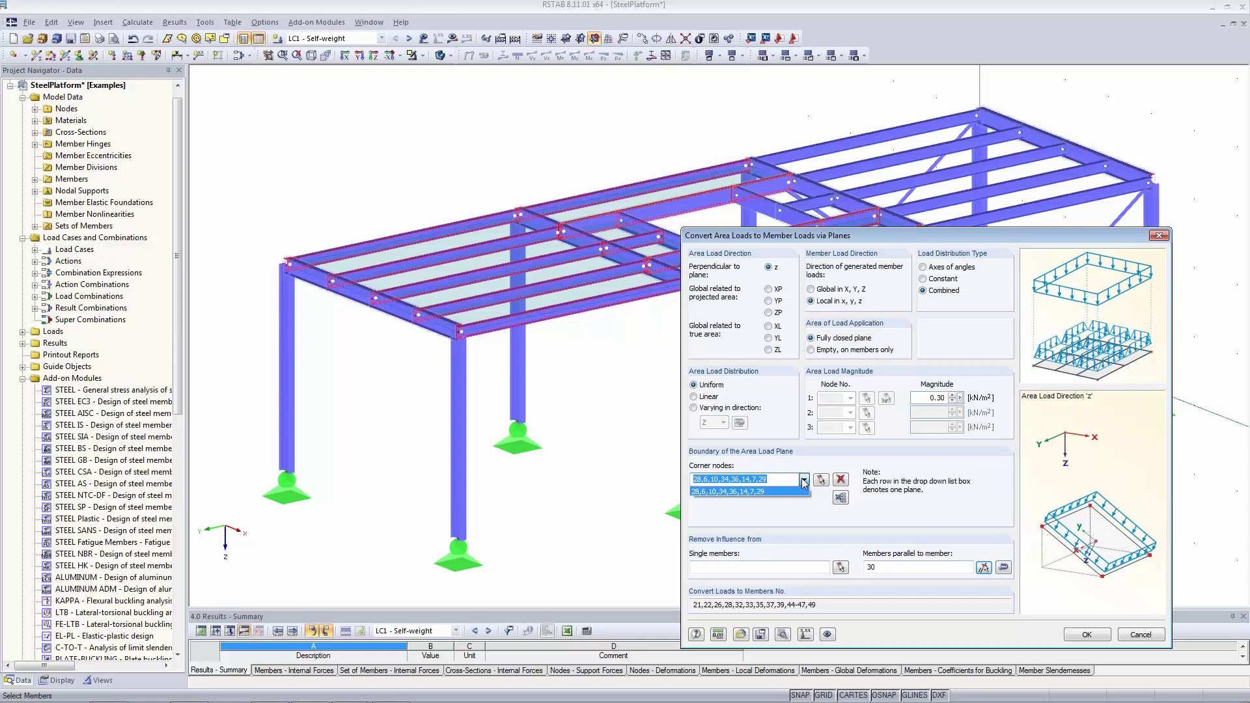
pyautogui.click(804, 480)
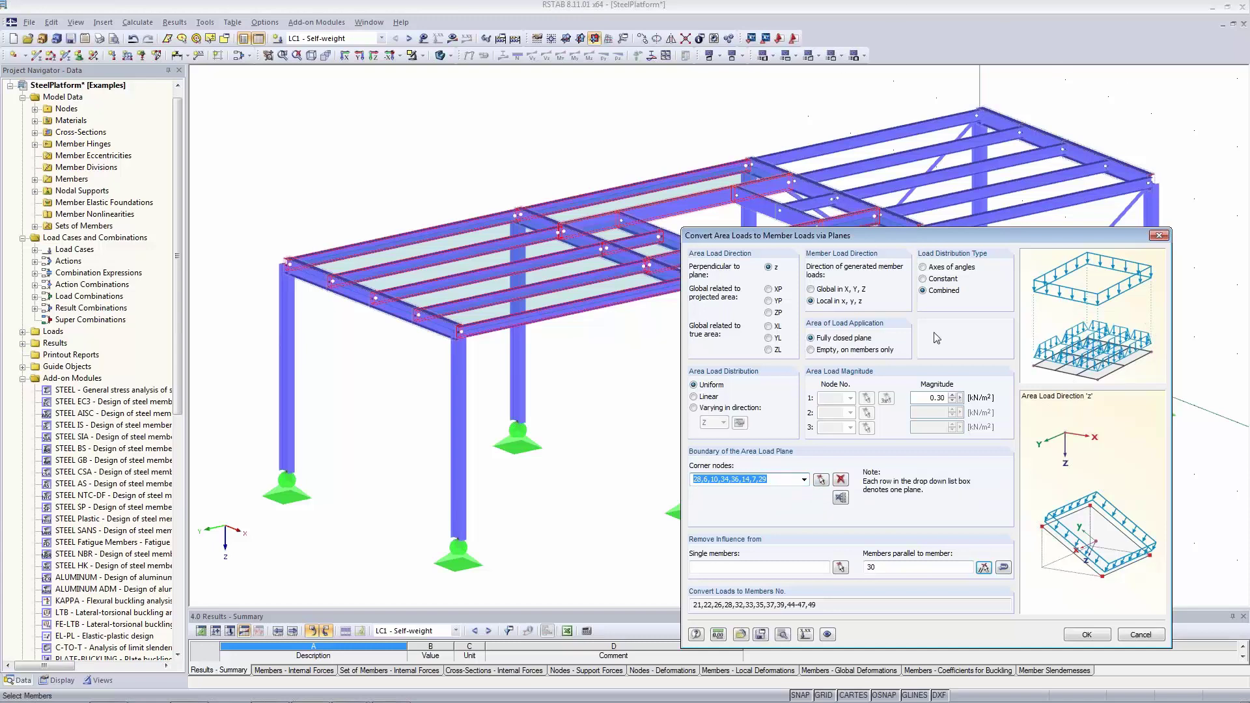
pyautogui.click(821, 480)
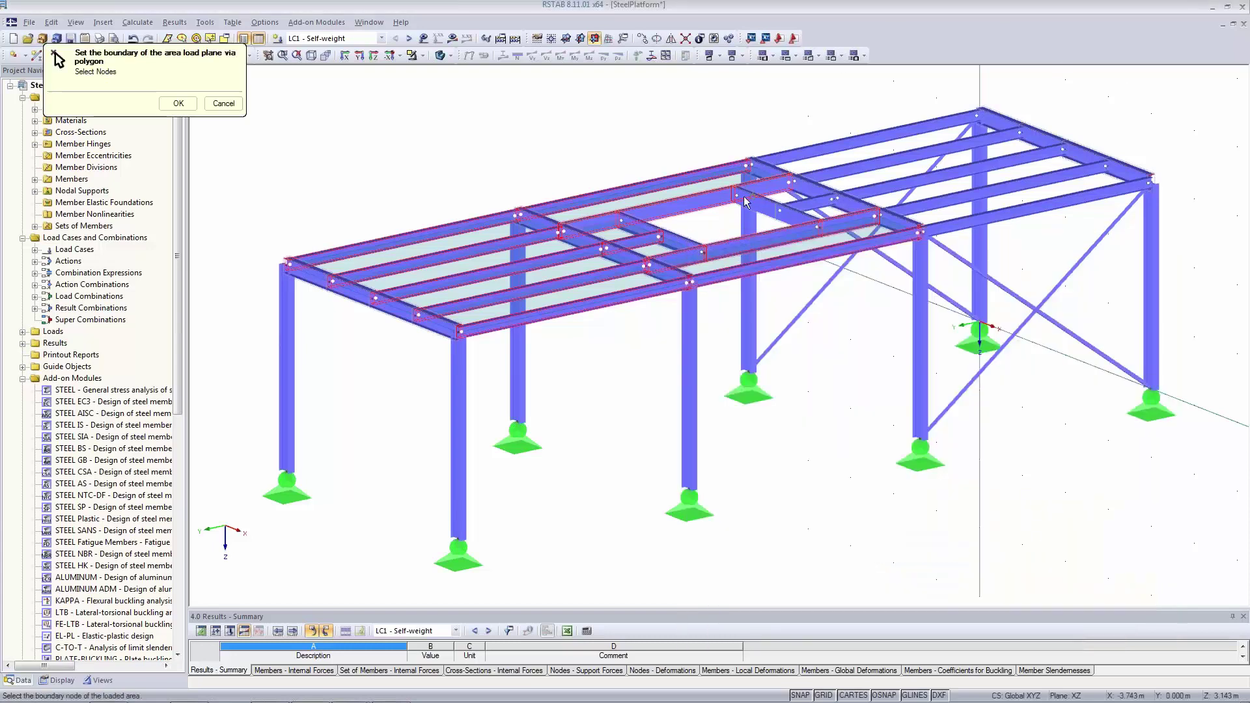
pyautogui.click(749, 166)
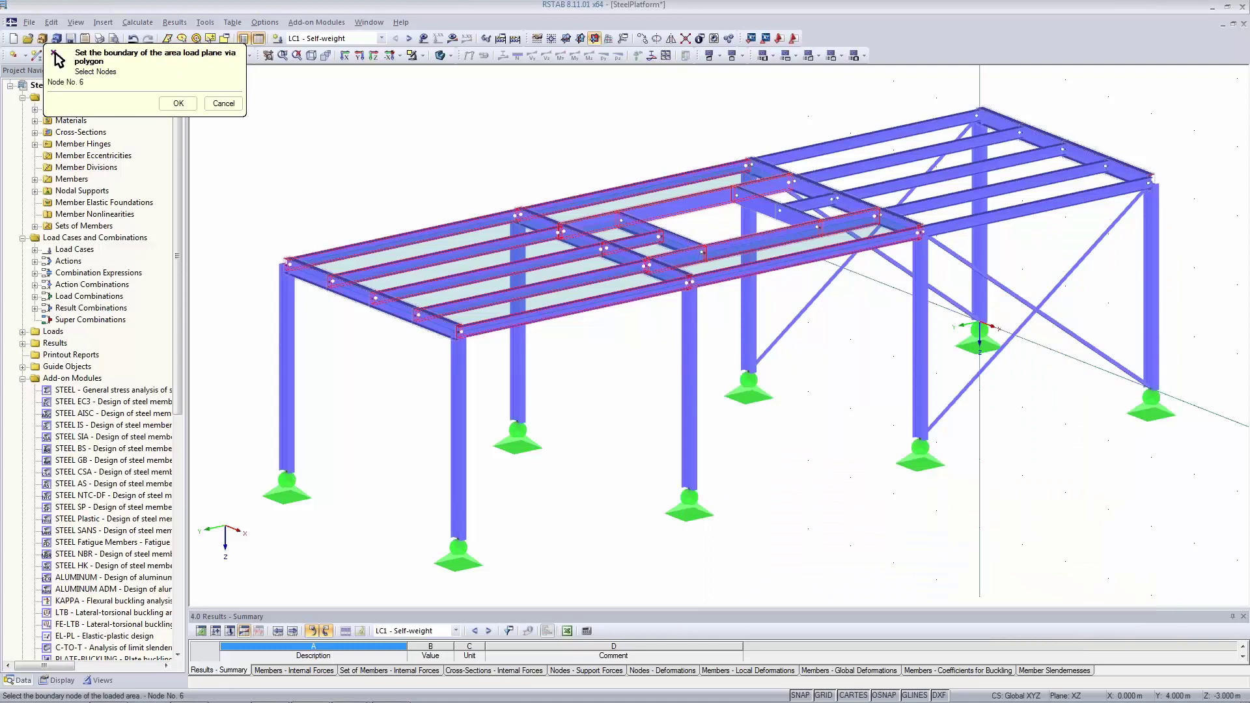
pyautogui.press('BackSpace')
pyautogui.click(879, 214)
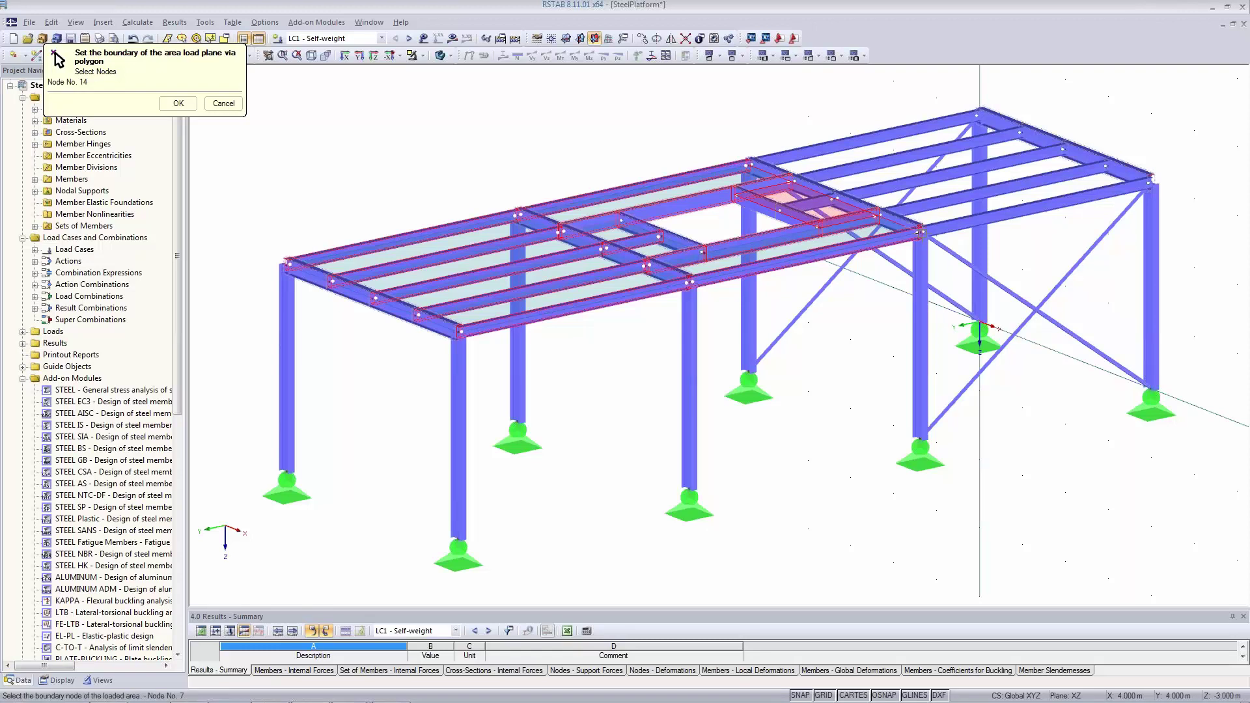
pyautogui.click(976, 113)
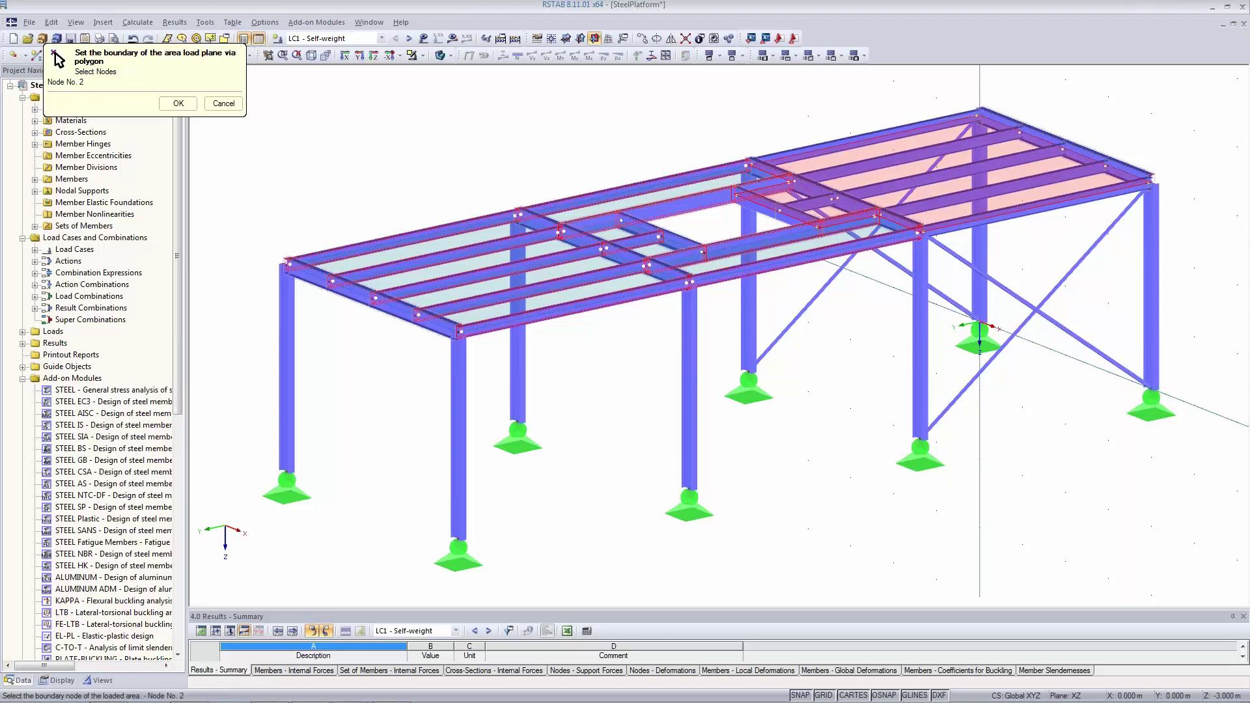
pyautogui.click(750, 162)
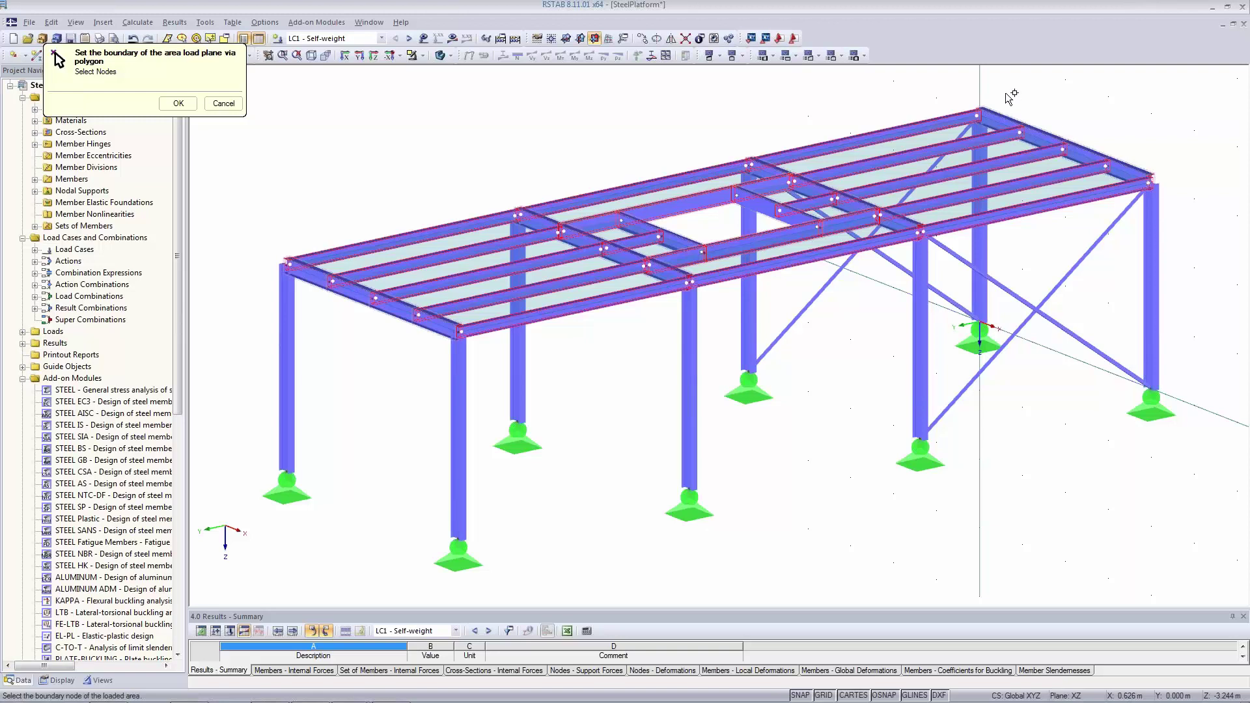
pyautogui.click(177, 103)
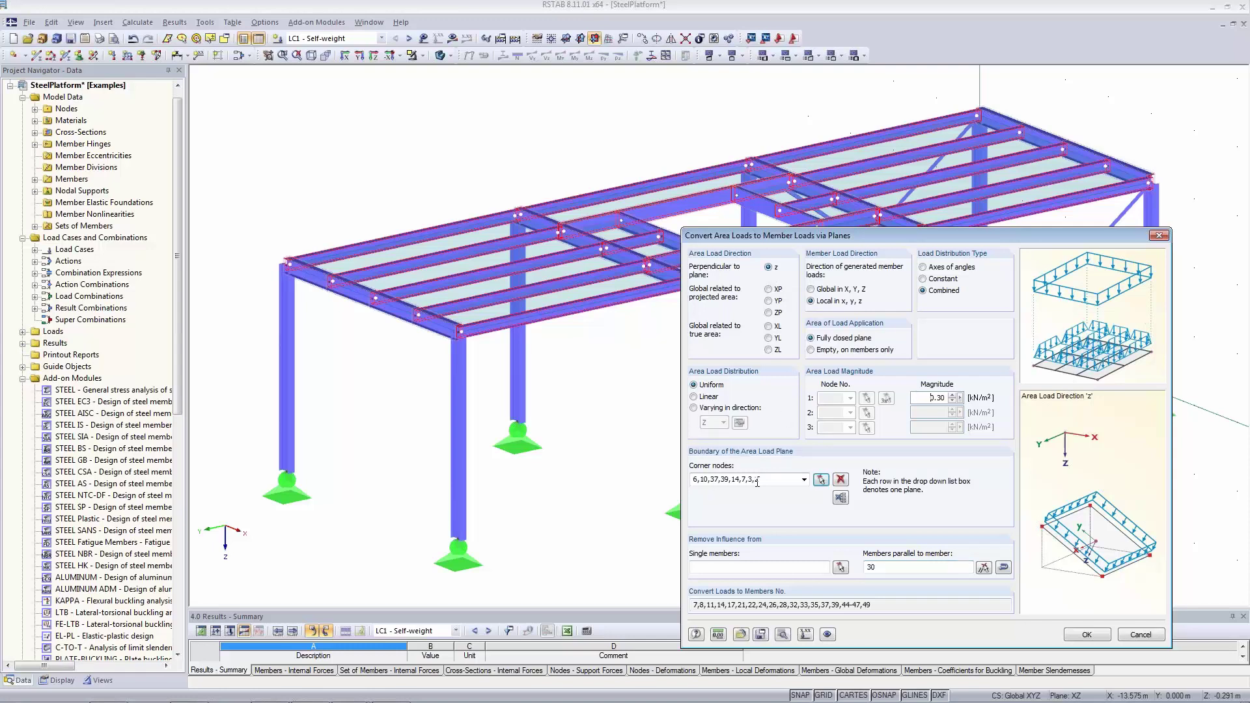
# Check the defined load planes and generate the 0.30 kN/m² member loads, removing influence from members parallel to member 30
pyautogui.click(805, 480)
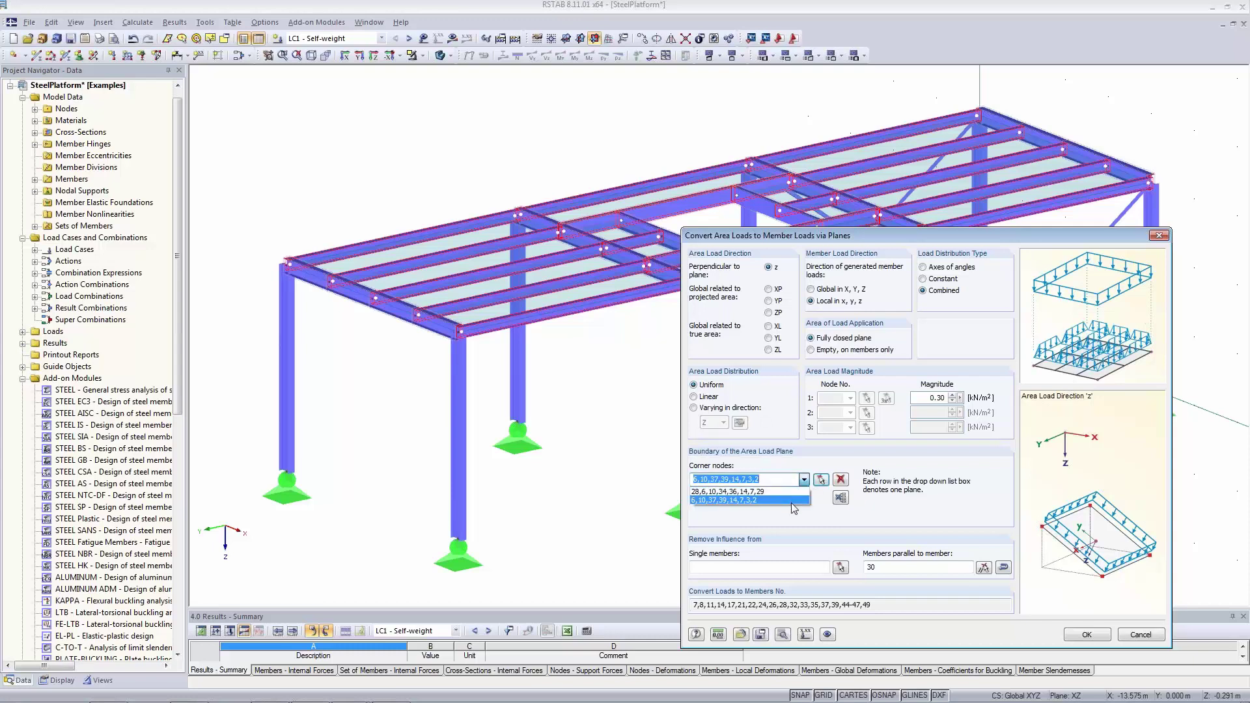
pyautogui.click(799, 499)
pyautogui.click(897, 565)
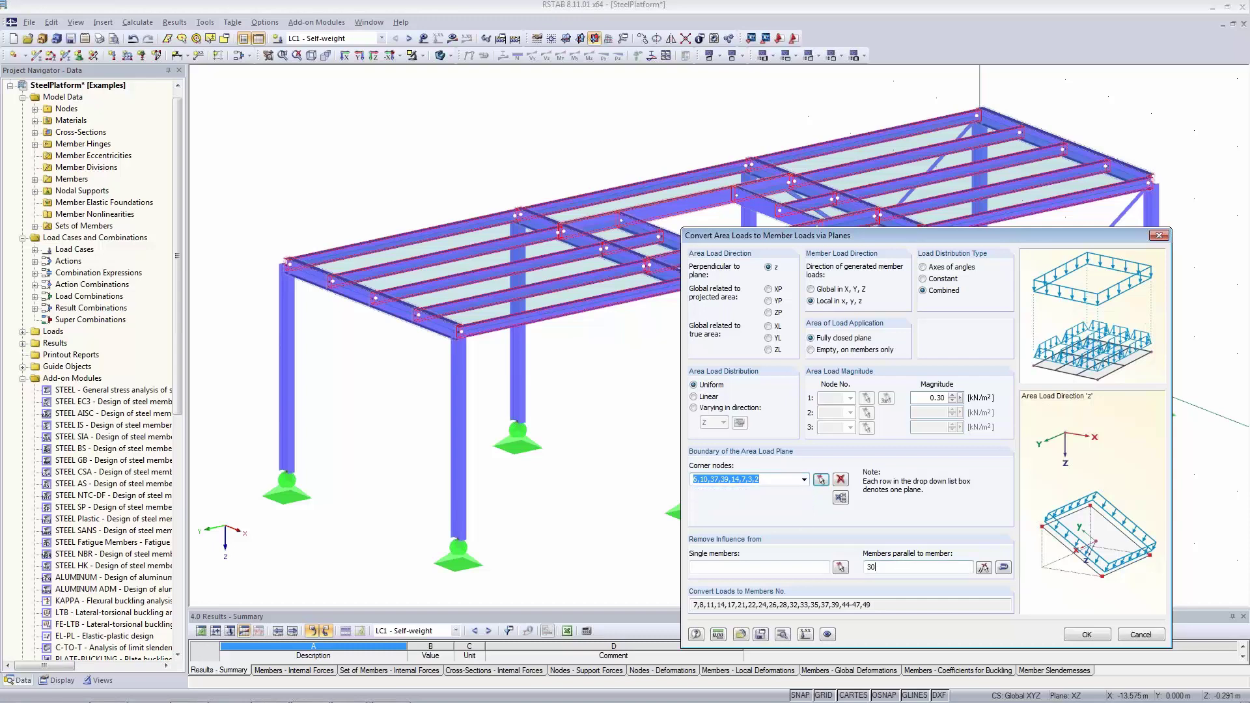
pyautogui.click(1086, 634)
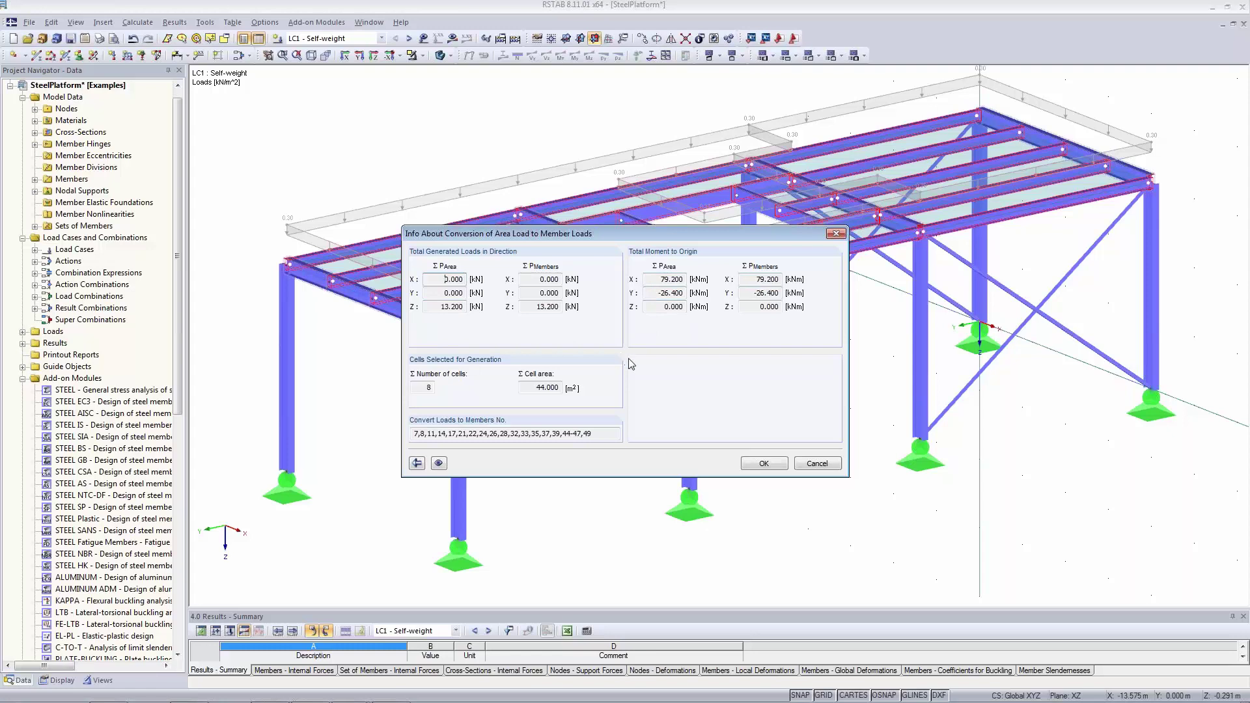
pyautogui.click(745, 465)
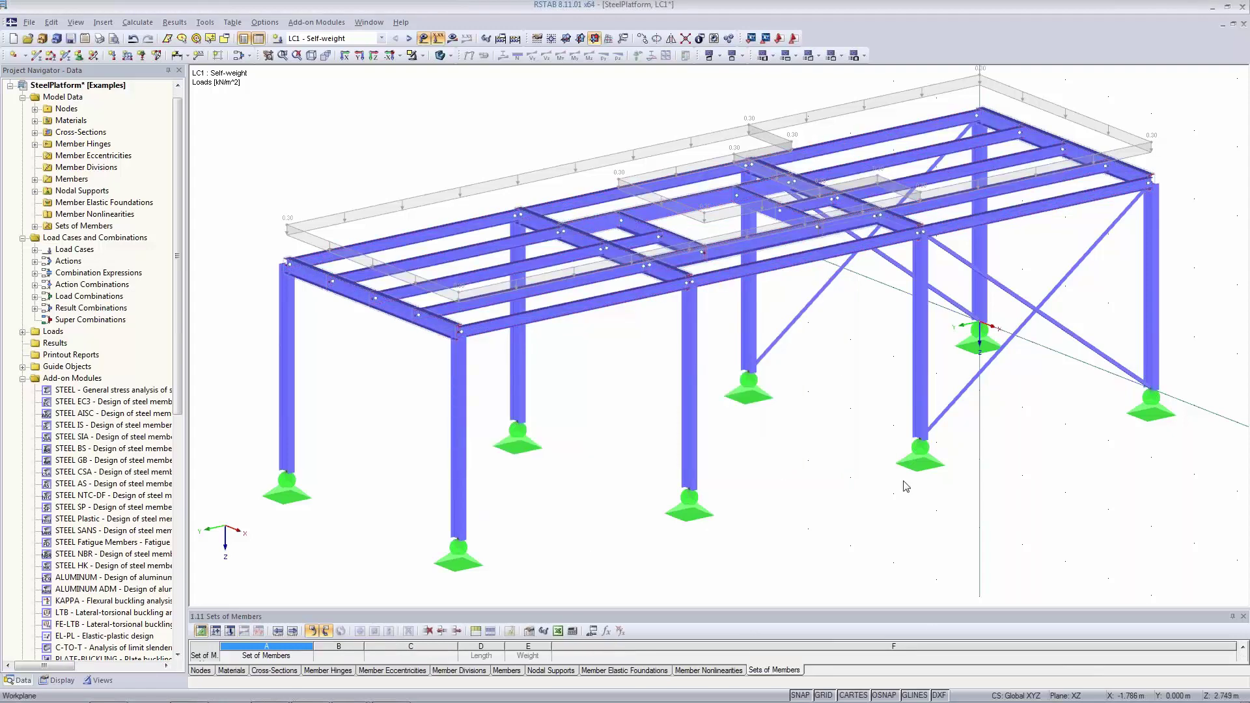
# Reopen the generated area load on the platform and review its settings and conversion info
pyautogui.keyDown('ctrl'); pyautogui.moveTo(905, 486); pyautogui.dragTo(862, 467, button='middle'); pyautogui.keyUp('ctrl')
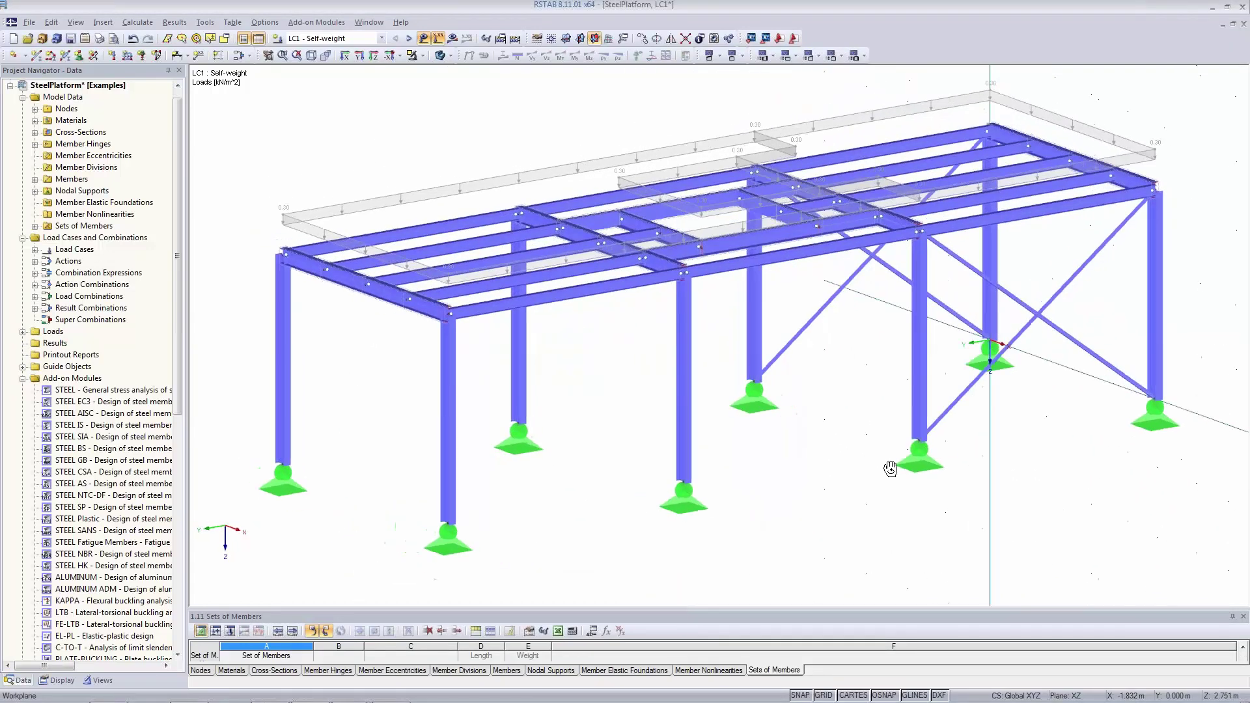
pyautogui.doubleClick(864, 127)
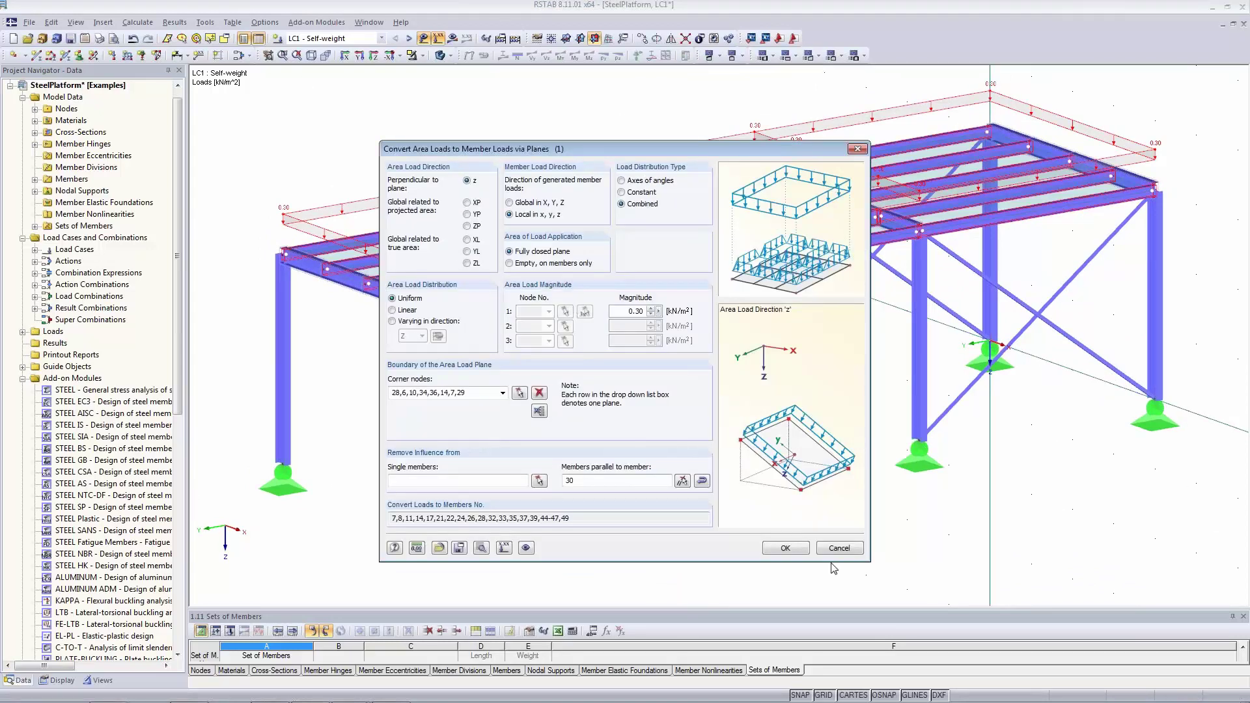
pyautogui.click(785, 549)
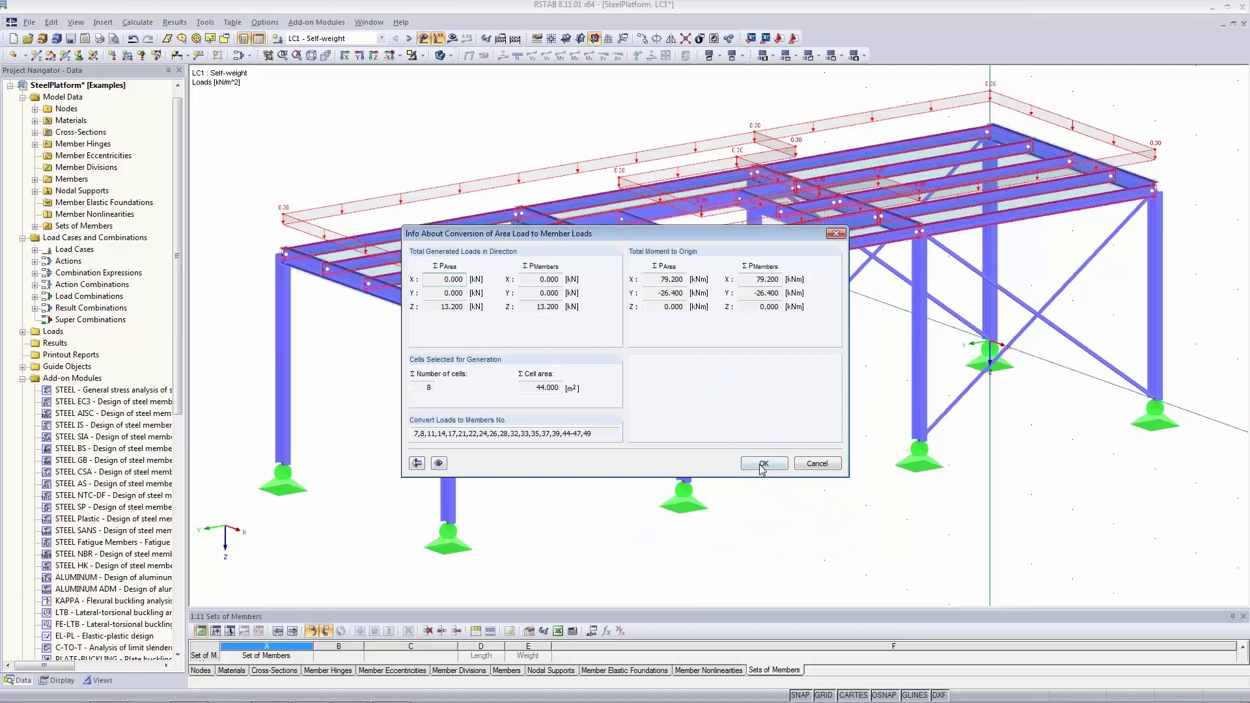
pyautogui.click(764, 464)
# Display the generated area load separately as member loads and review the generator settings behind them
pyautogui.rightClick(799, 137)
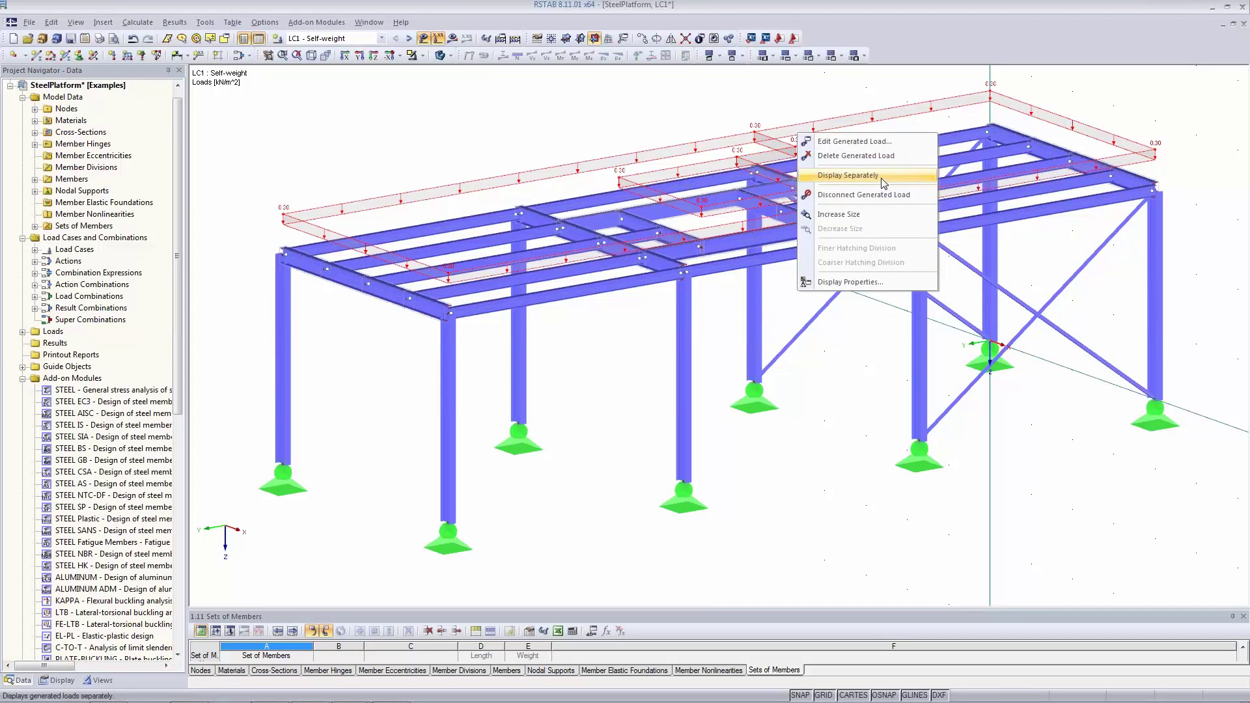
pyautogui.click(847, 175)
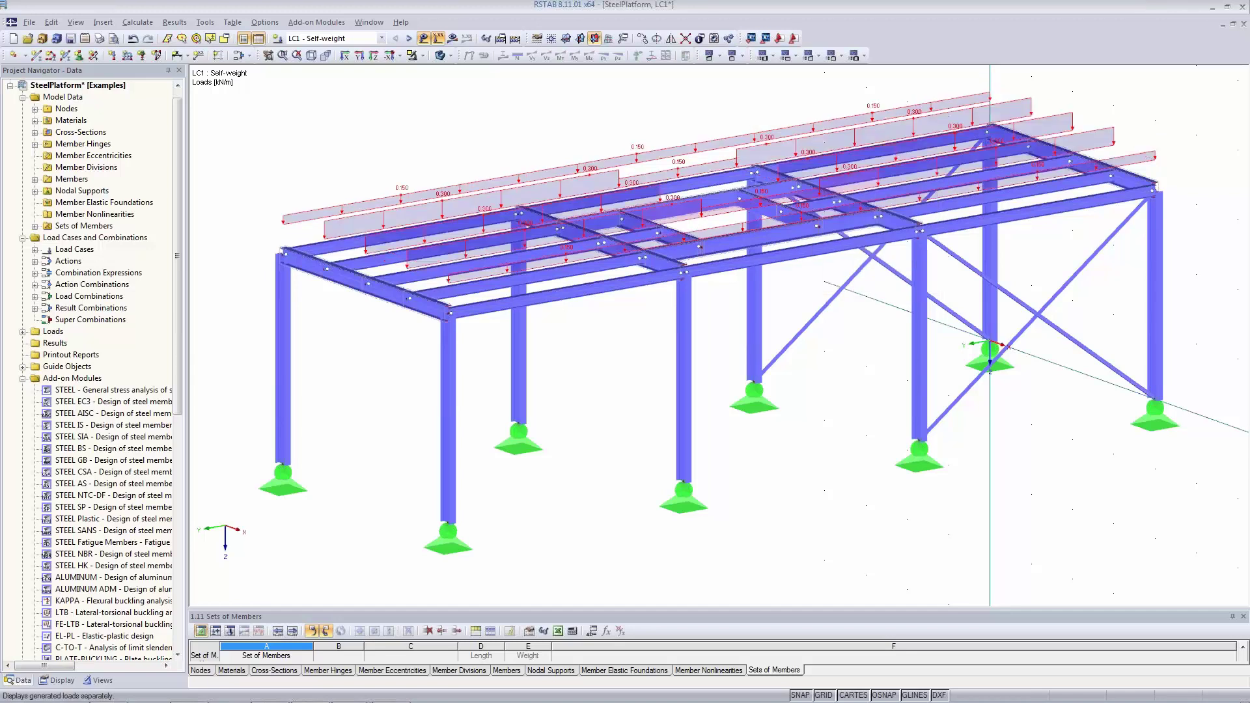
pyautogui.keyDown('ctrl'); pyautogui.moveTo(838, 463); pyautogui.dragTo(902, 550, button='middle'); pyautogui.keyUp('ctrl')
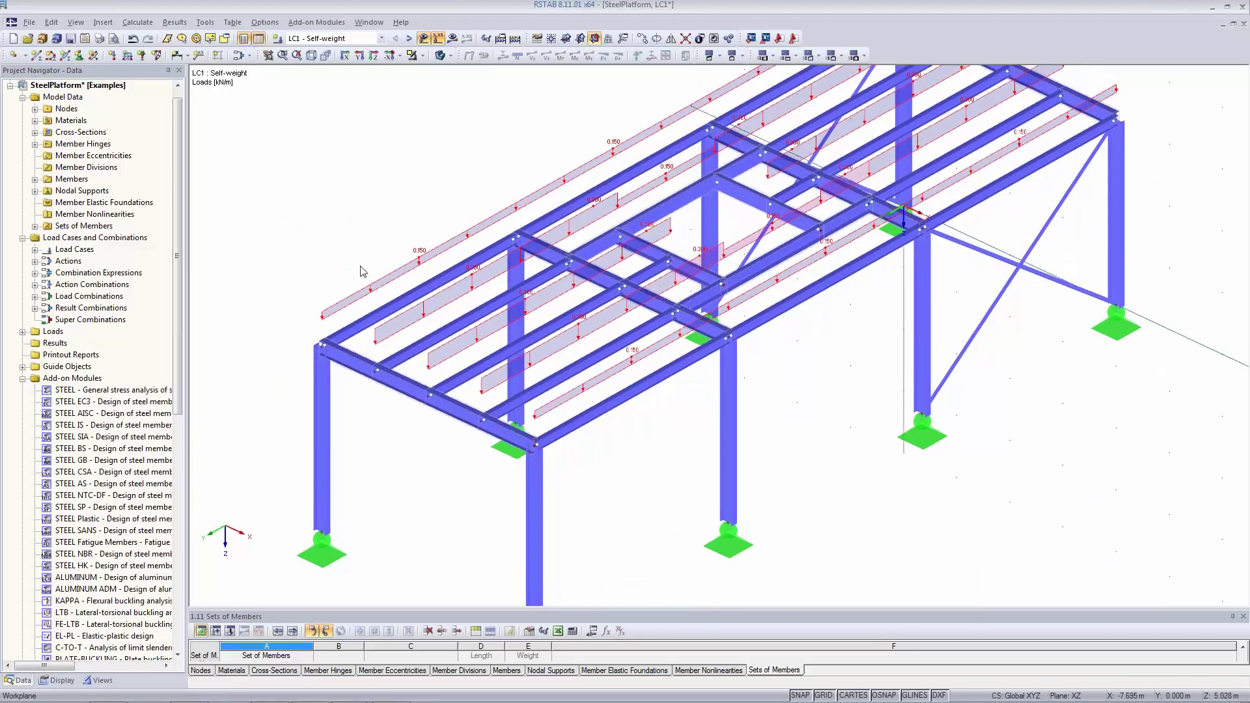
pyautogui.doubleClick(390, 277)
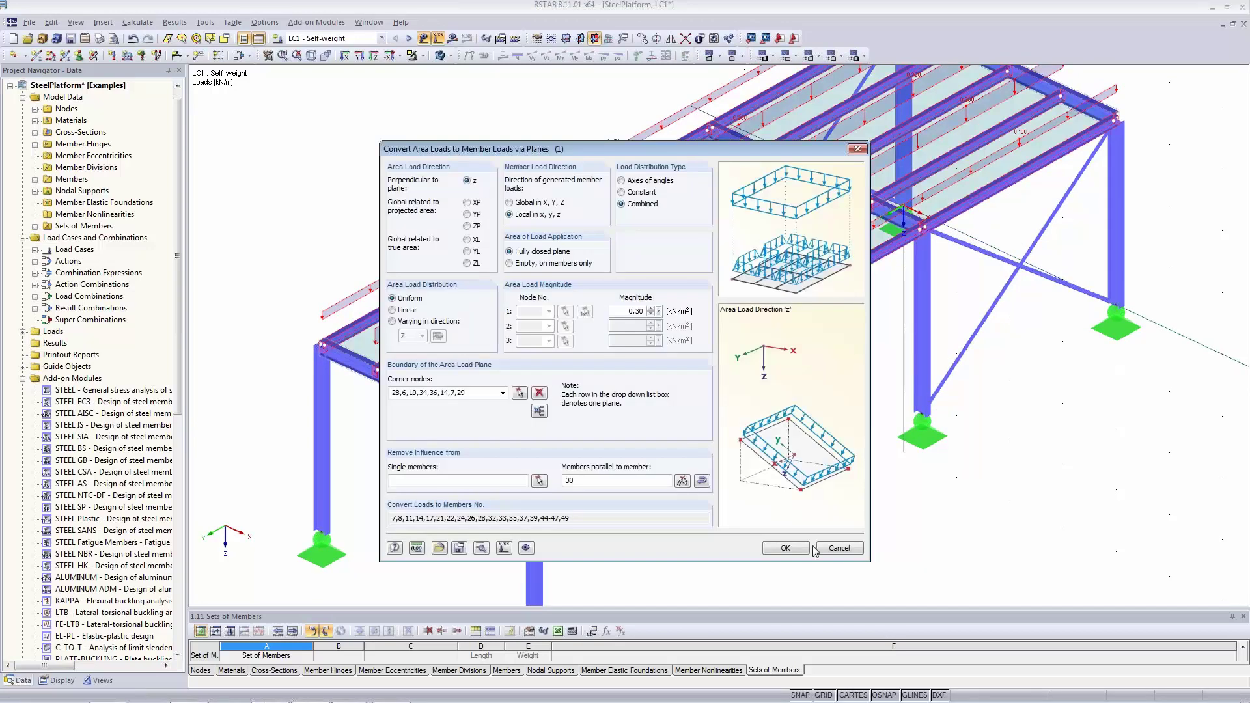
pyautogui.click(833, 548)
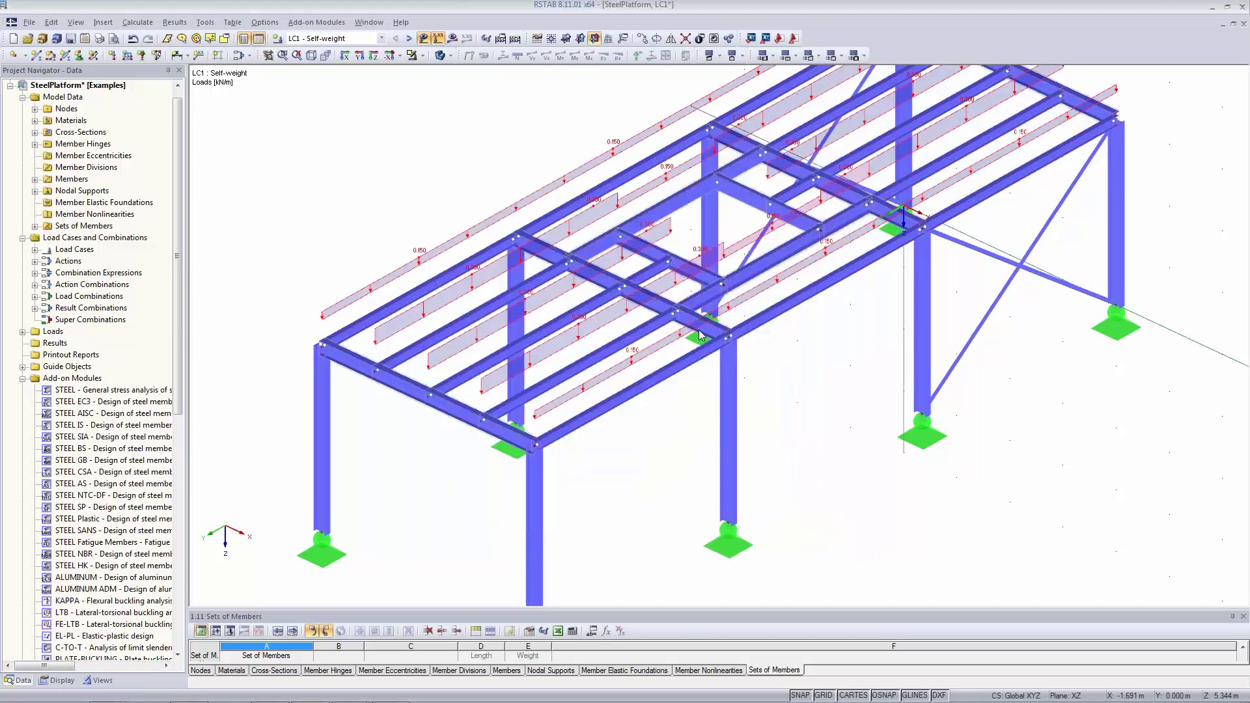
# Disconnect the generated load into stand-alone member loads and inspect the load on member 37
pyautogui.rightClick(605, 157)
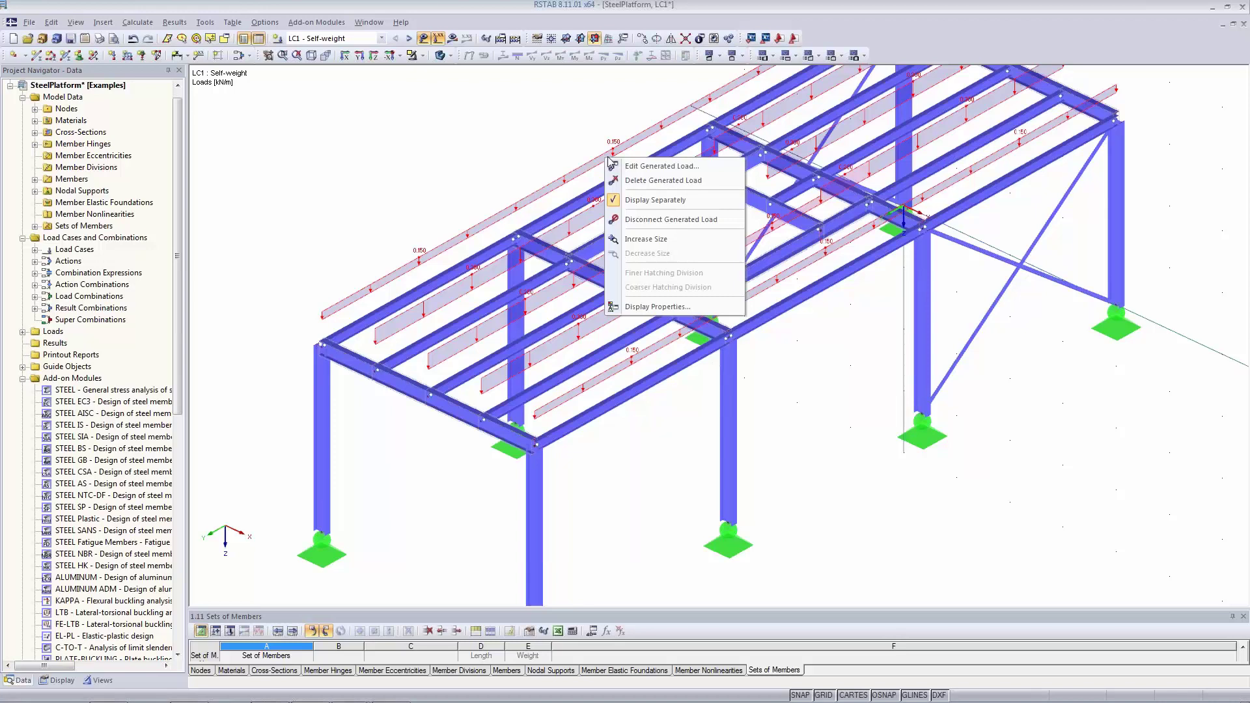
pyautogui.click(701, 222)
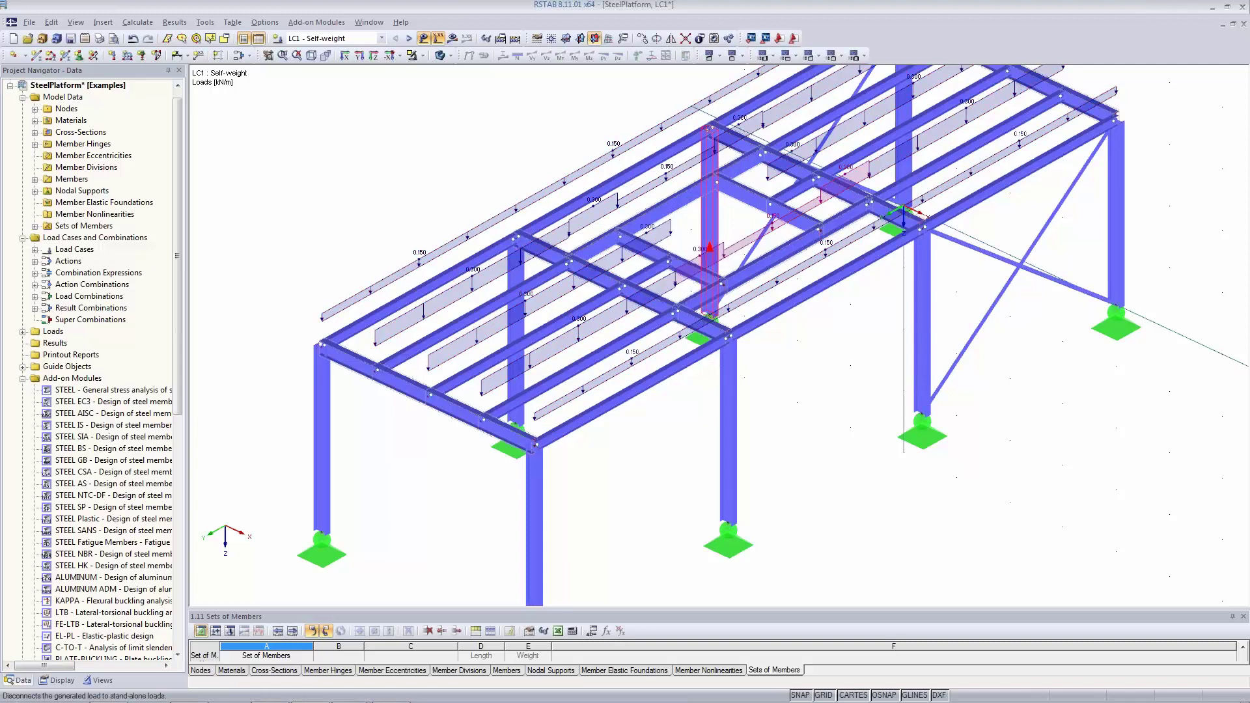
pyautogui.doubleClick(599, 321)
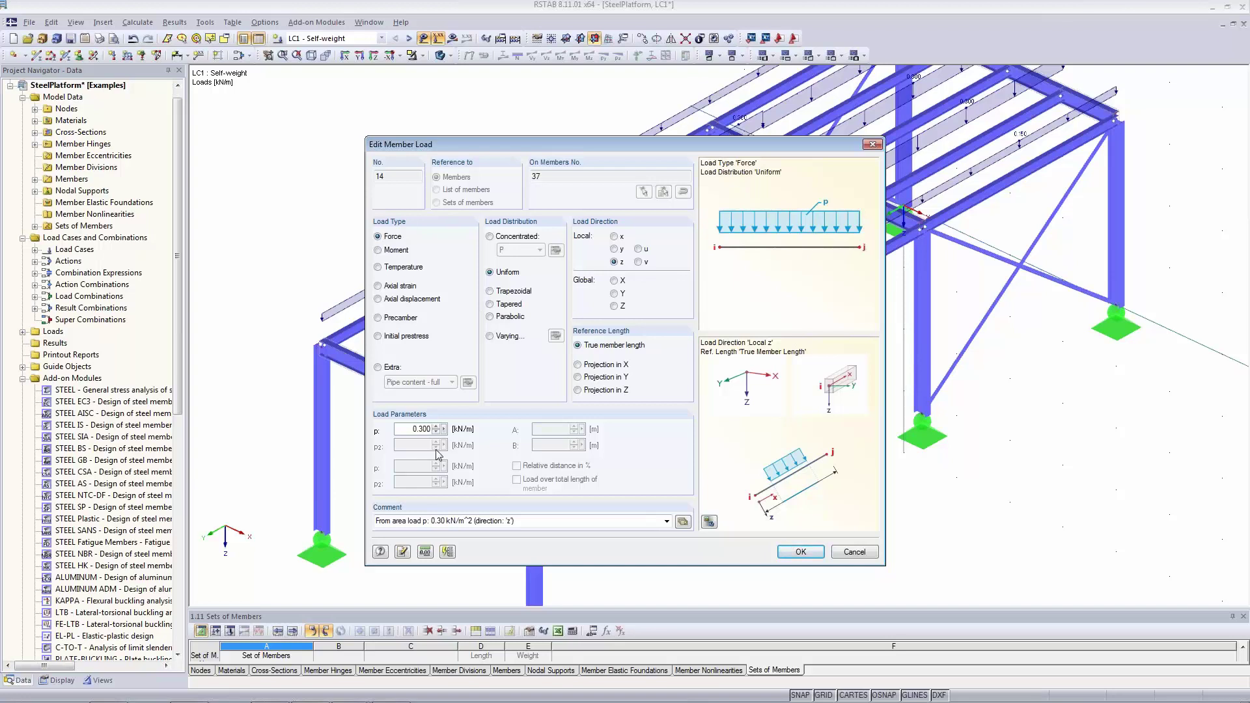
pyautogui.click(854, 551)
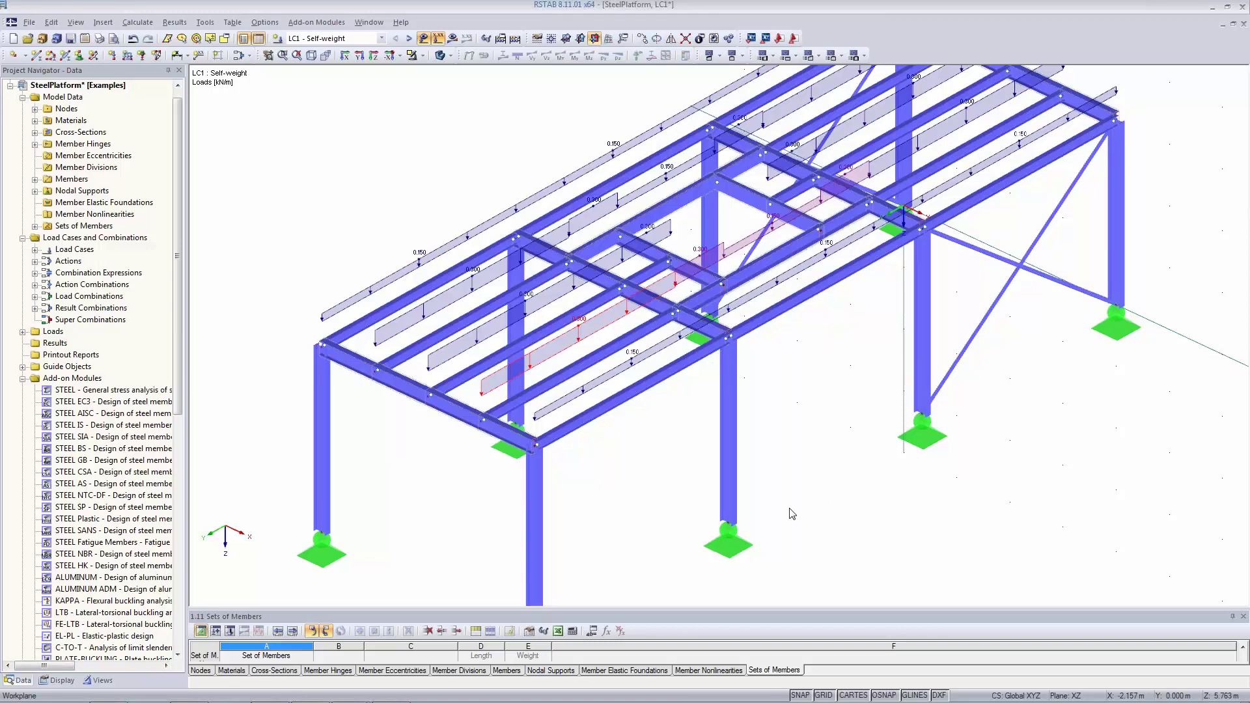
# Undo the disconnection of the generated load and hide the loads in the model view
pyautogui.click(133, 41)
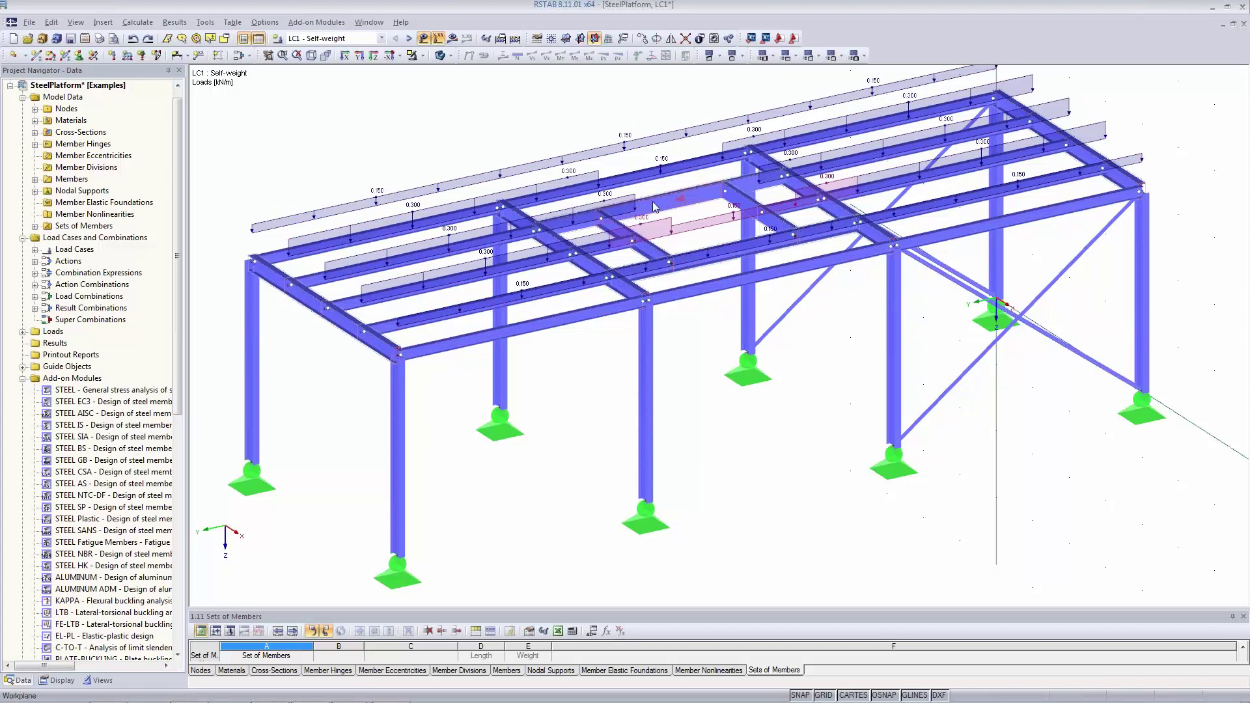
pyautogui.click(423, 37)
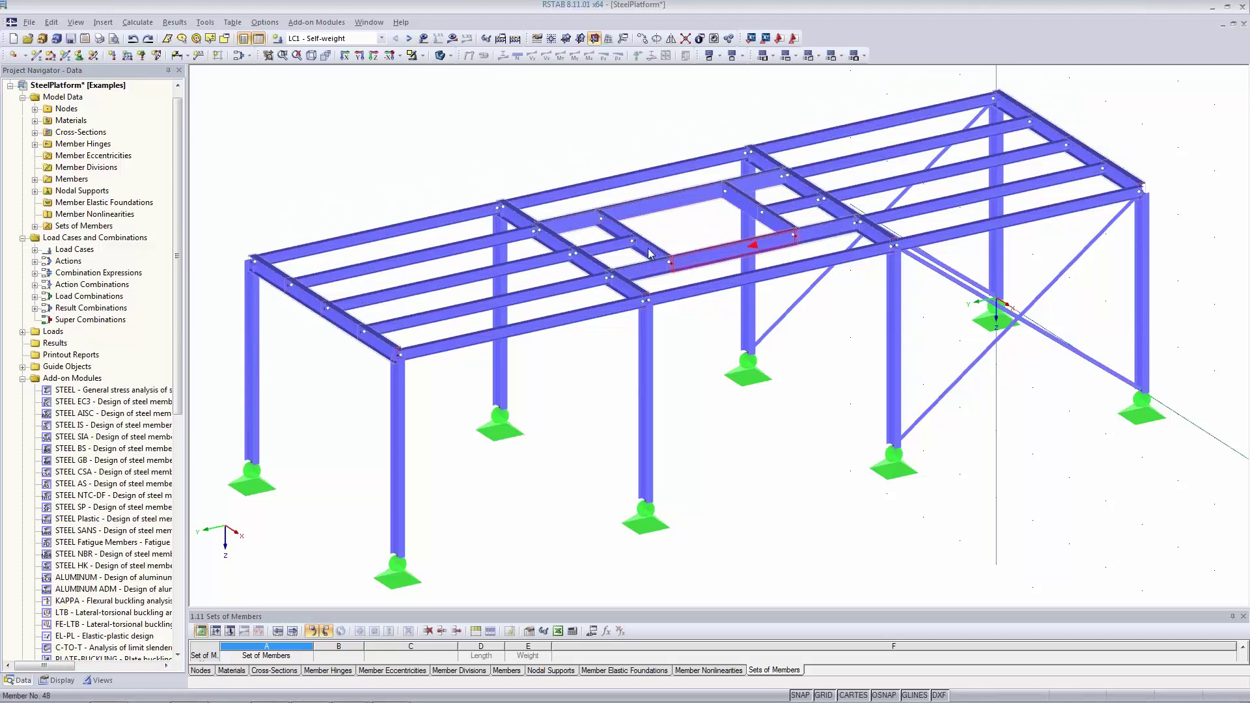
# Switch to RFEM to view the container on the SteelPlatform_final model, and return to RSTAB
pyautogui.hotkey('alt', 'Tab')
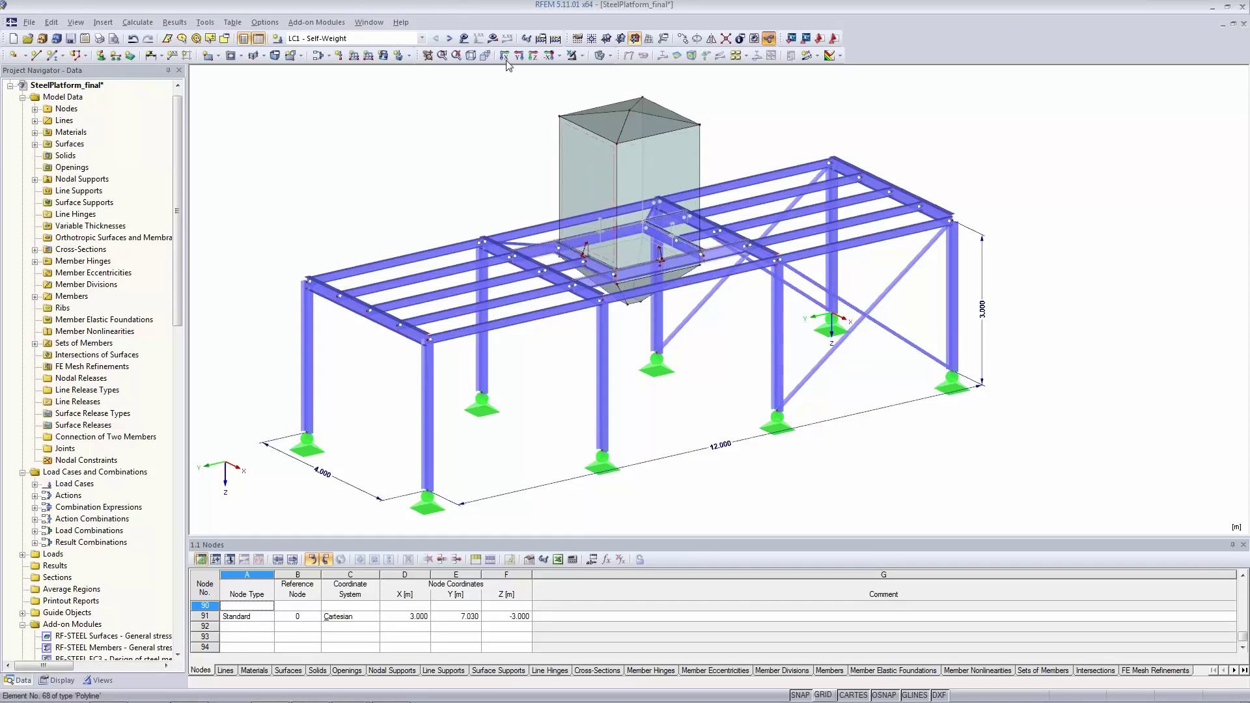
pyautogui.hotkey('alt', 'Tab')
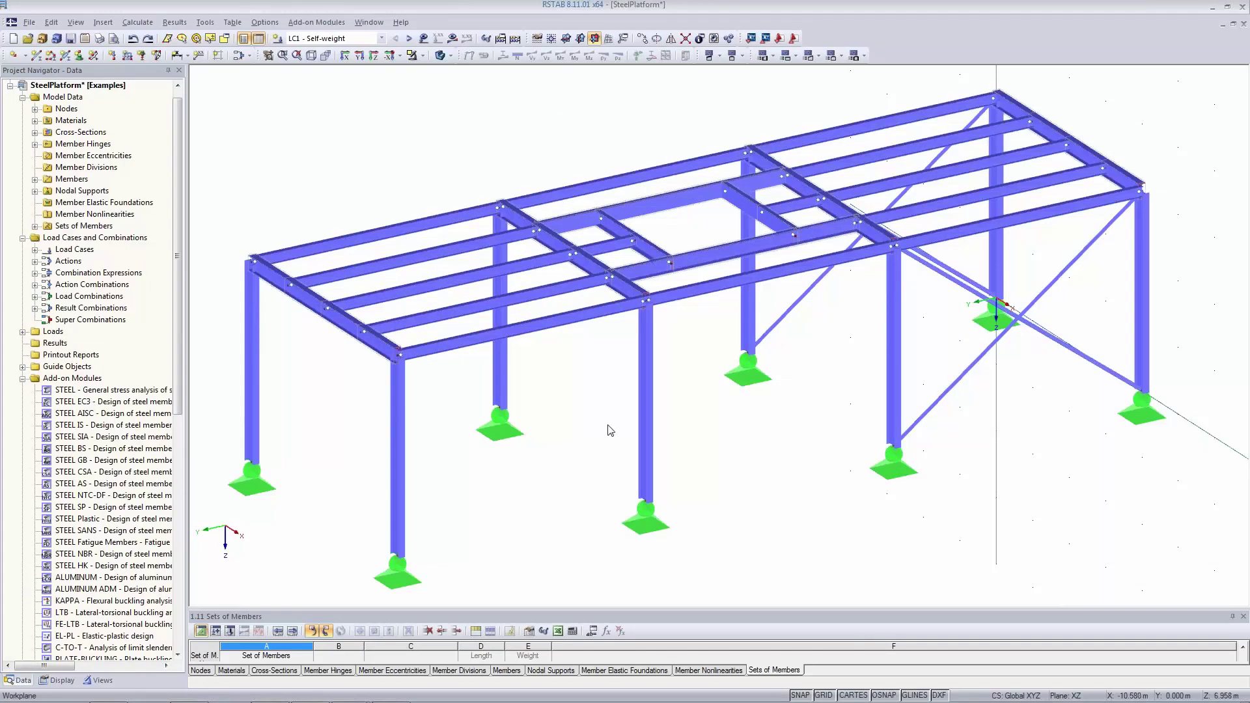
# Divide members 47 and 49 along the platform opening with one intermediate node each, keeping continuous numbering
pyautogui.click(677, 201)
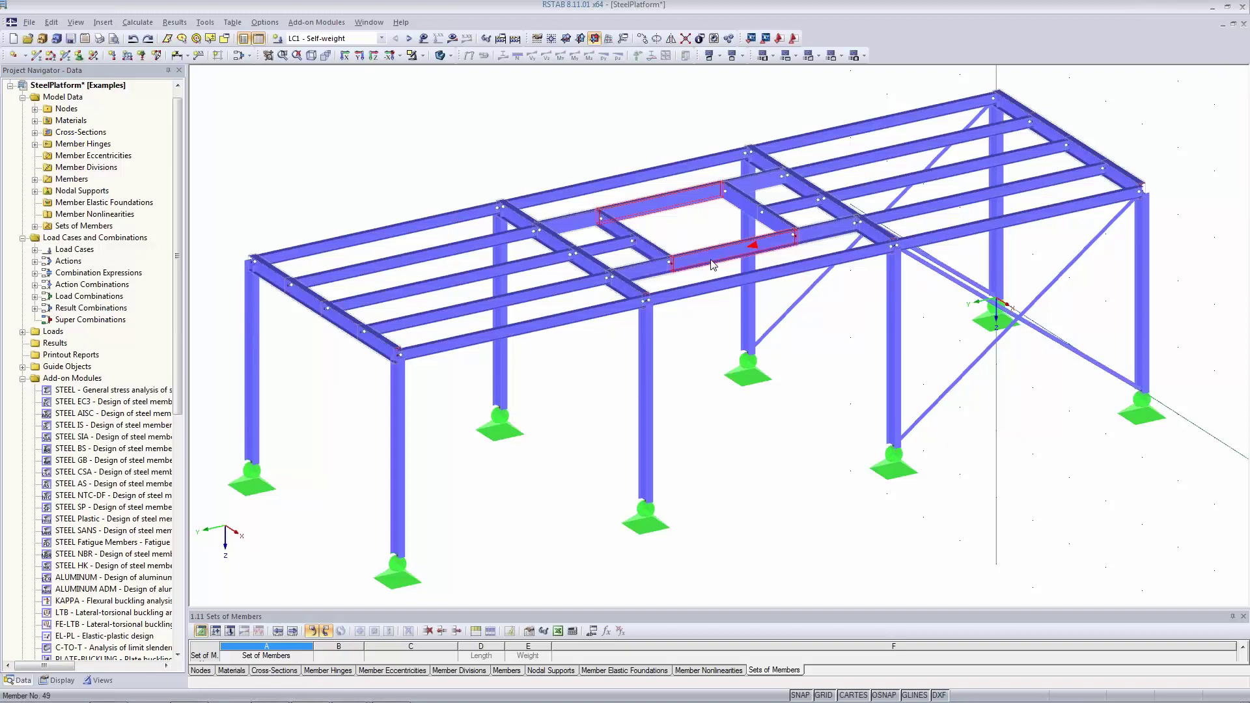
pyautogui.rightClick(732, 254)
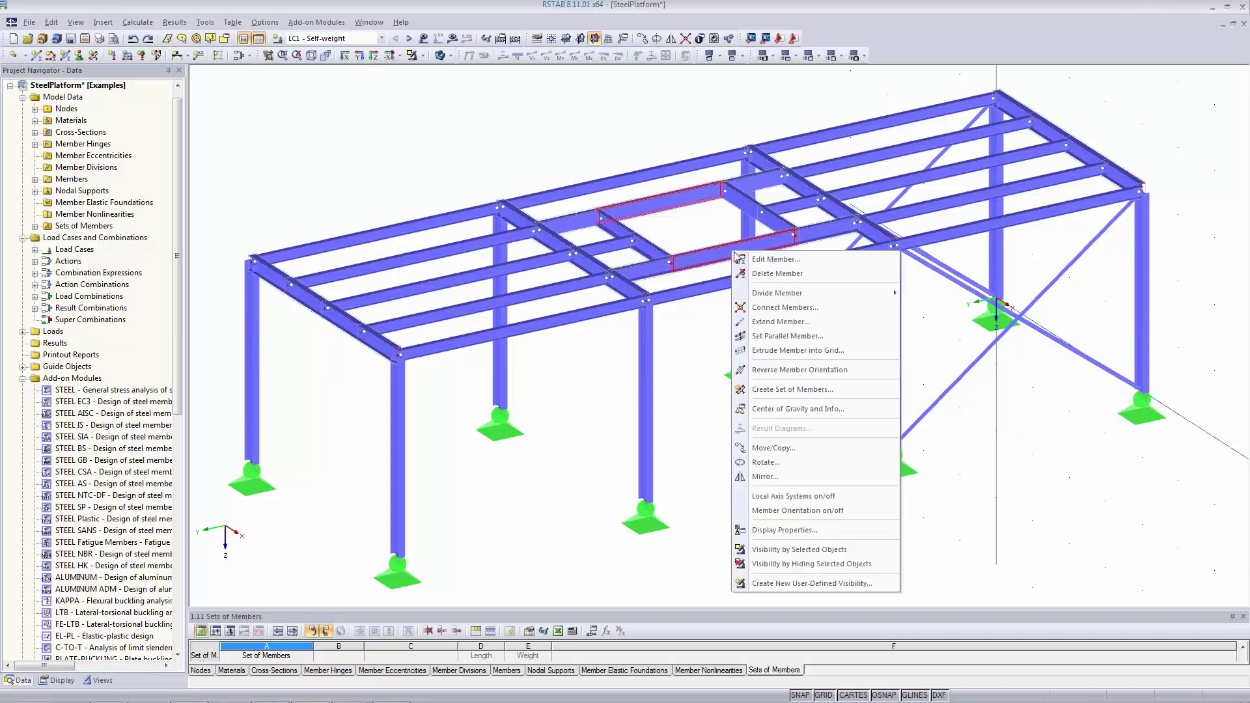
pyautogui.moveTo(776, 301)
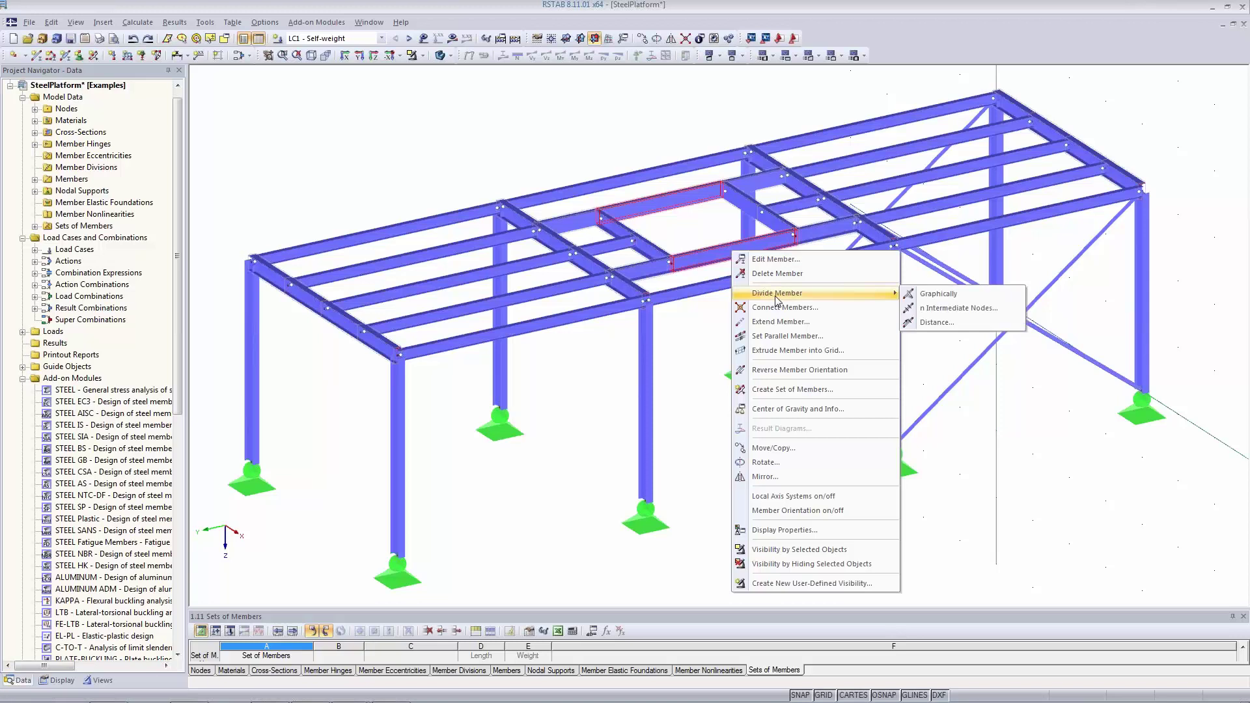
pyautogui.click(959, 309)
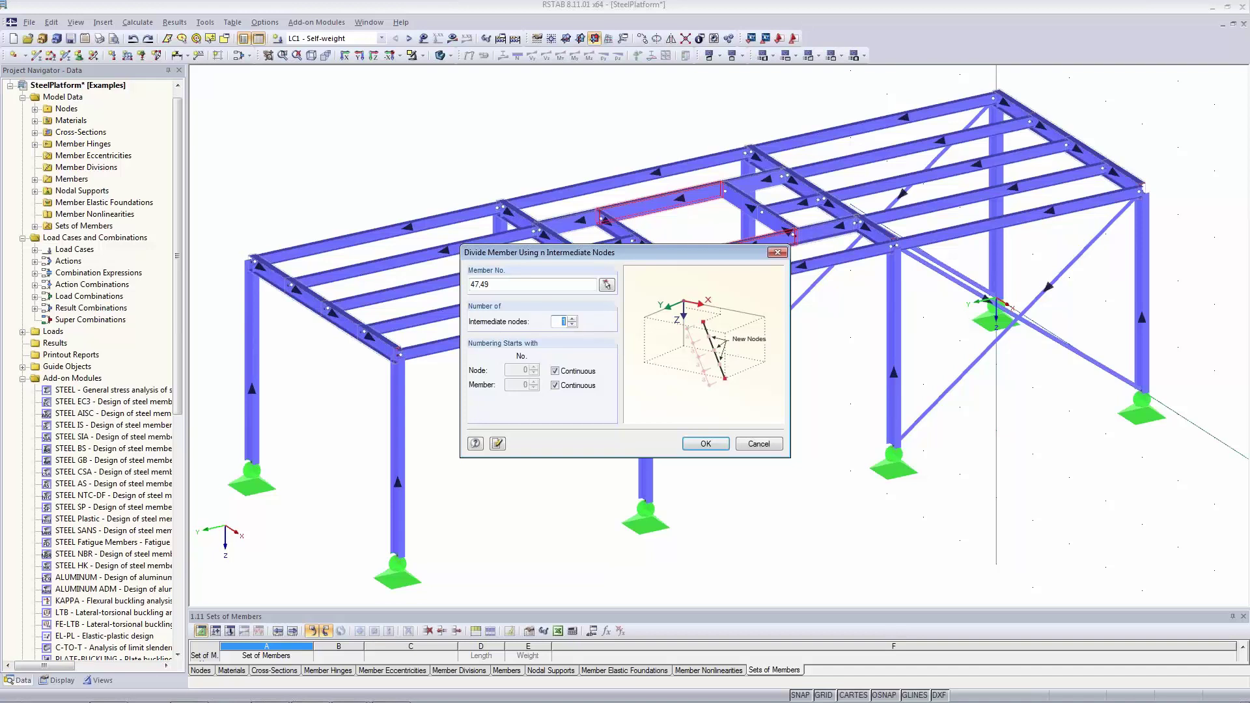
pyautogui.click(706, 444)
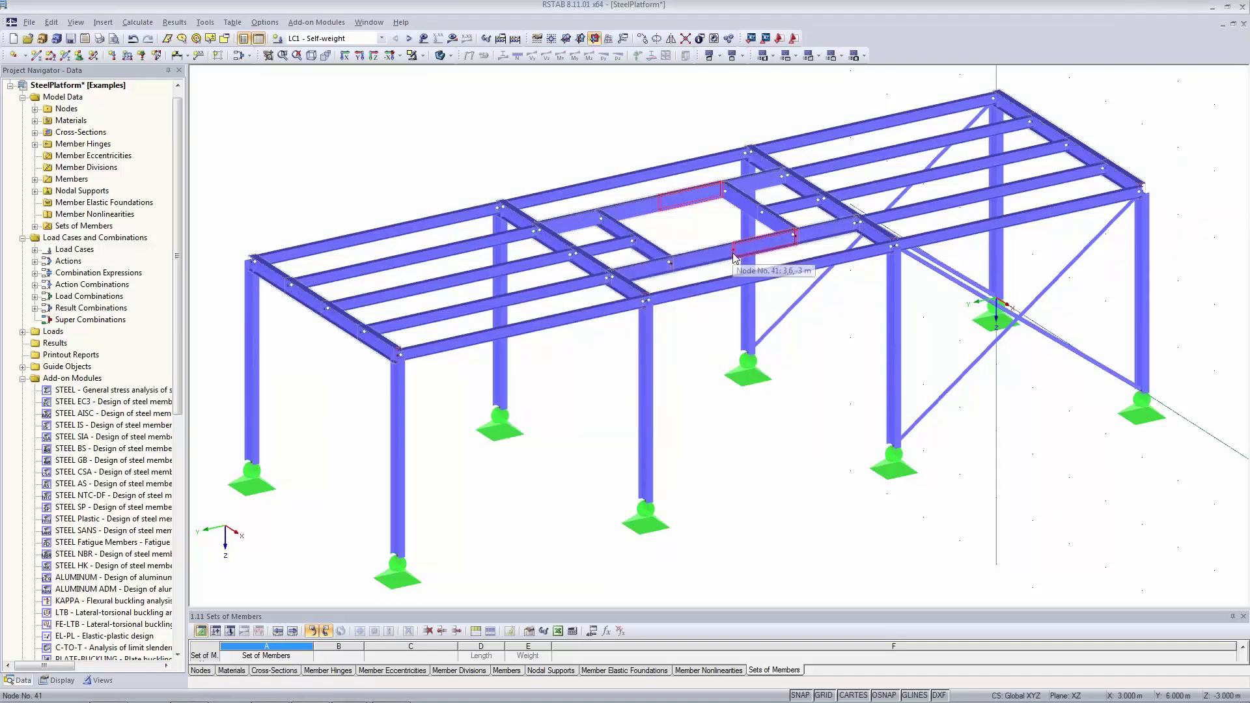
# Apply a vertical nodal load PZ of 2 kN to nodes 35, 38, 40 and 41 along the opening in LC1, with the model shown as wireframe
pyautogui.click(287, 145)
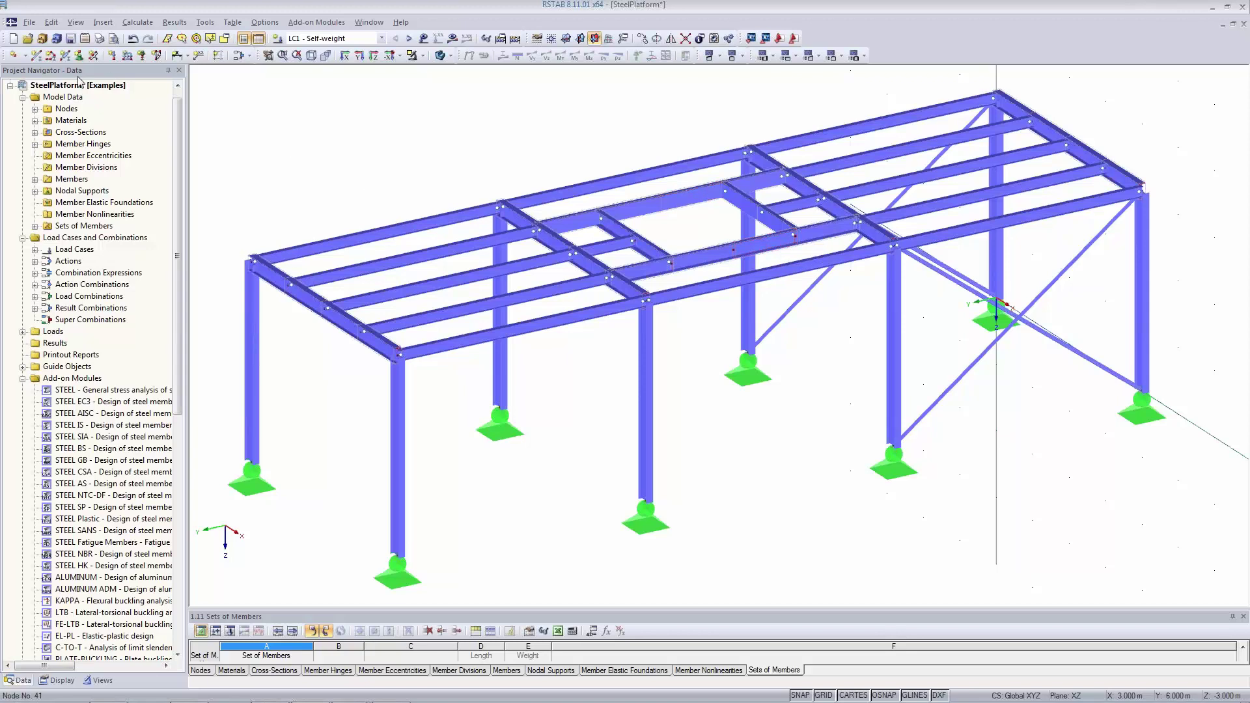
pyautogui.click(112, 56)
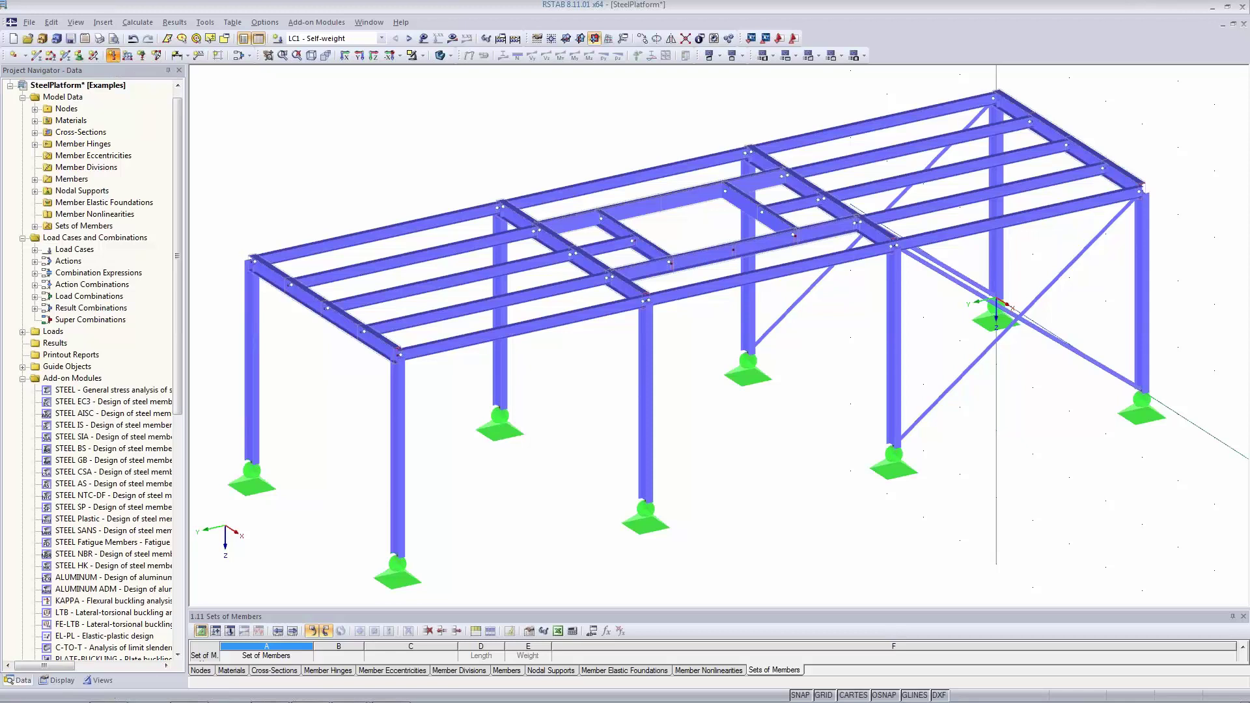
pyautogui.click(414, 317)
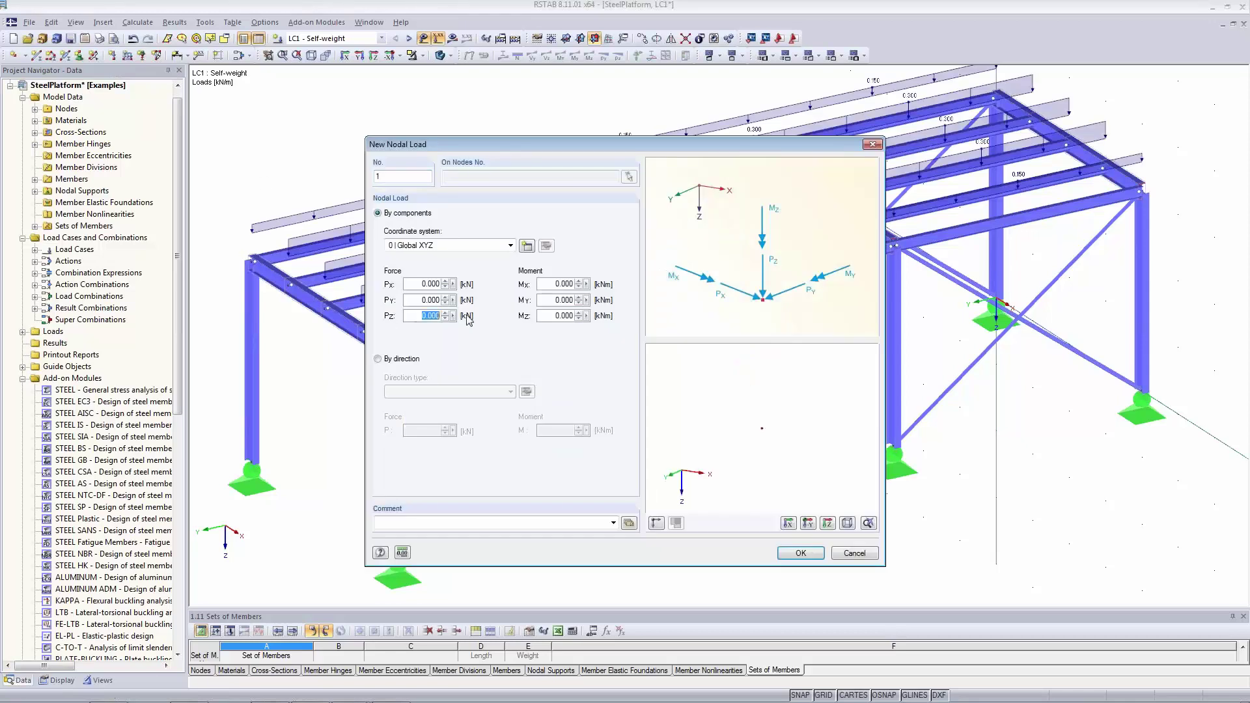
pyautogui.write('2')
pyautogui.click(797, 555)
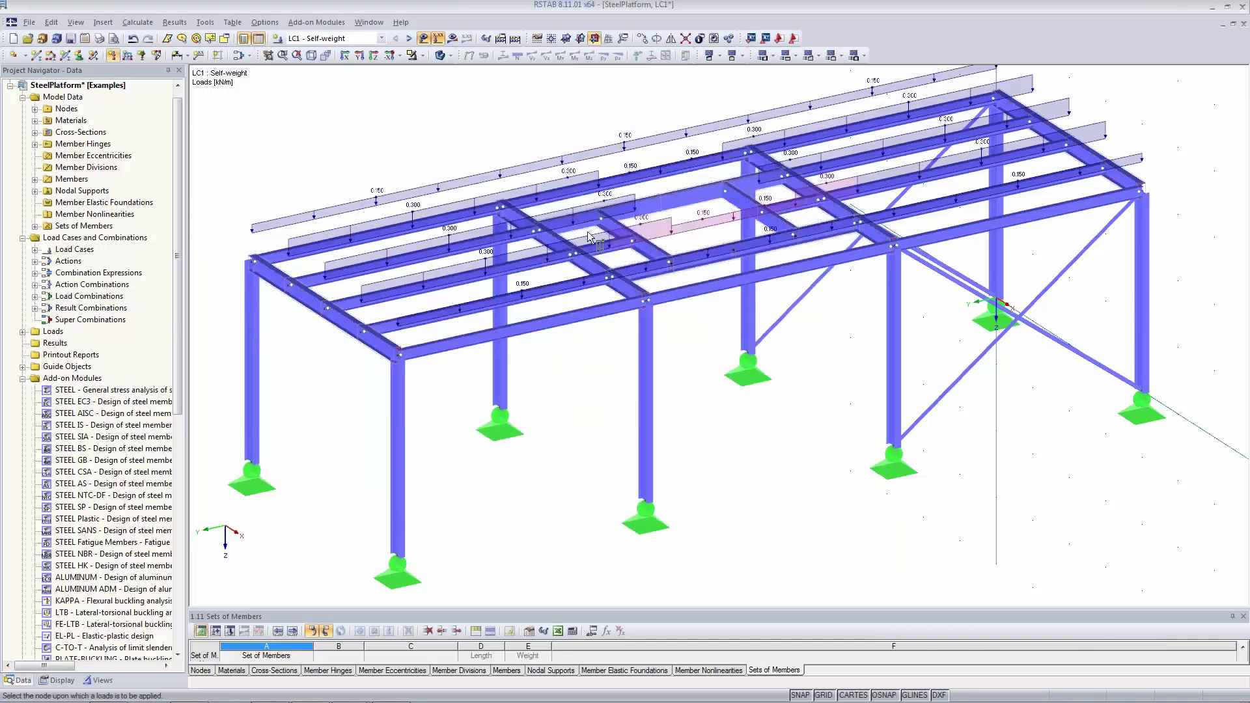
pyautogui.click(634, 213)
pyautogui.click(441, 57)
pyautogui.click(441, 57)
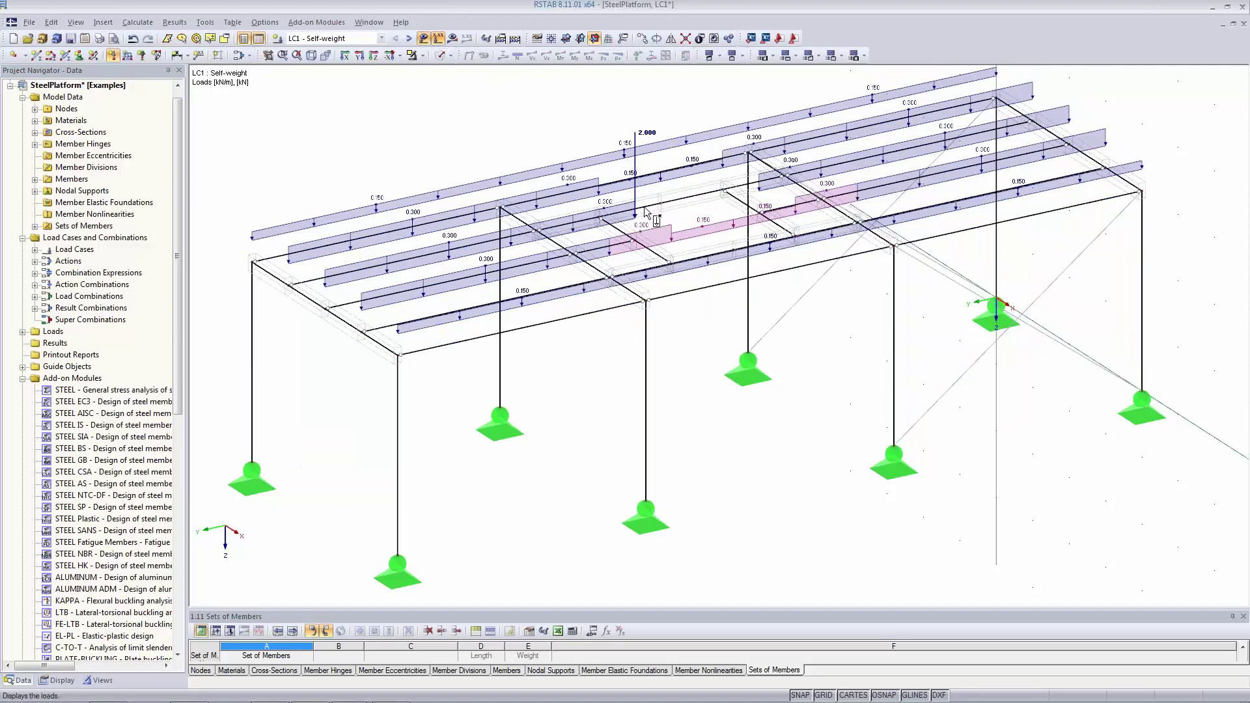
pyautogui.click(503, 55)
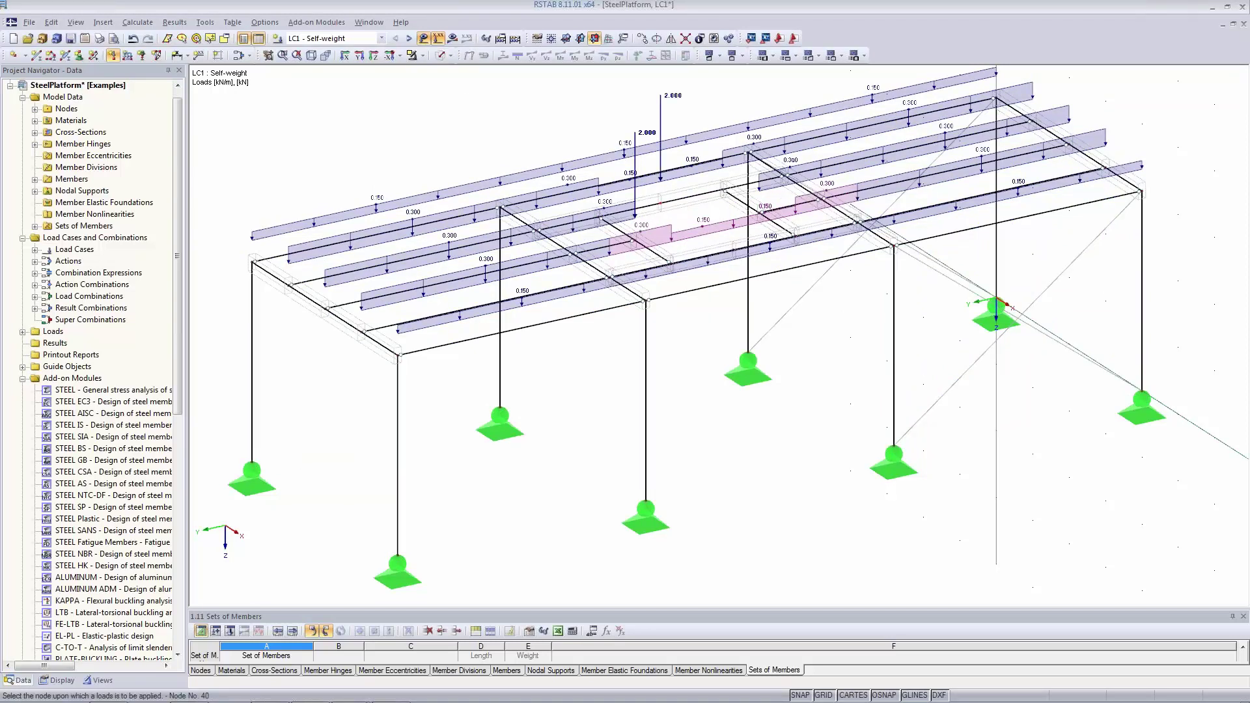
pyautogui.click(759, 191)
pyautogui.click(734, 228)
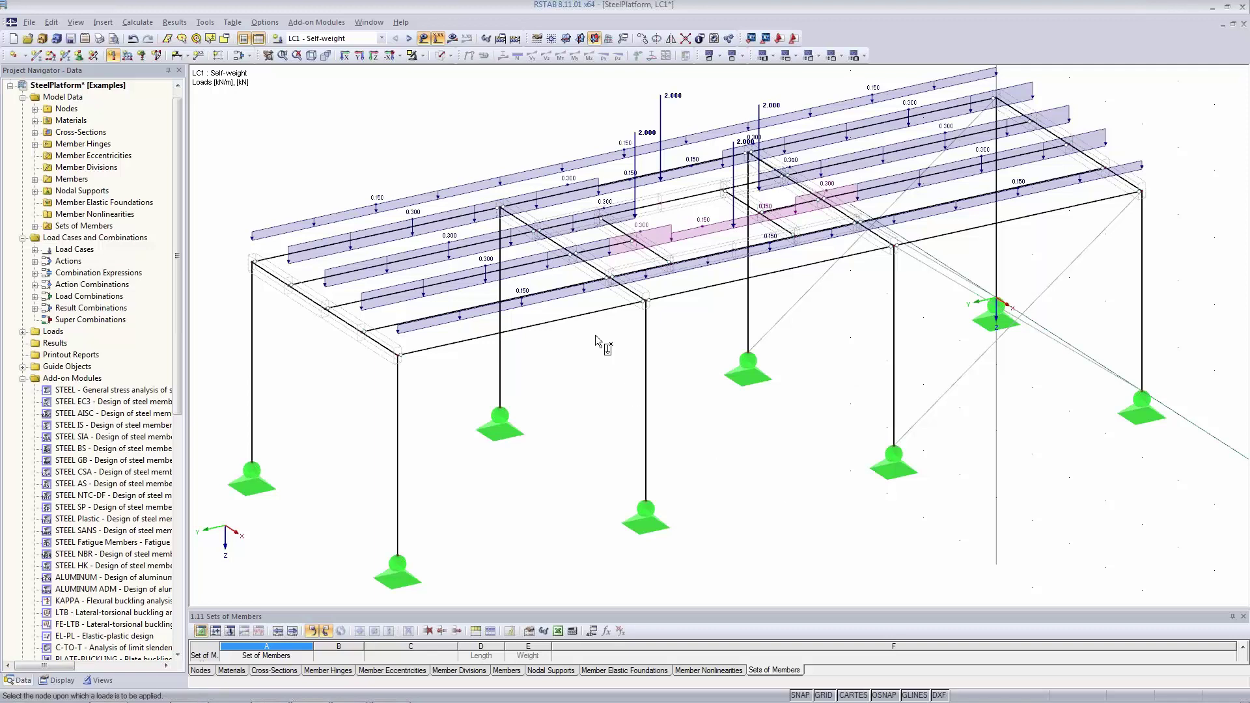
pyautogui.press('Escape')
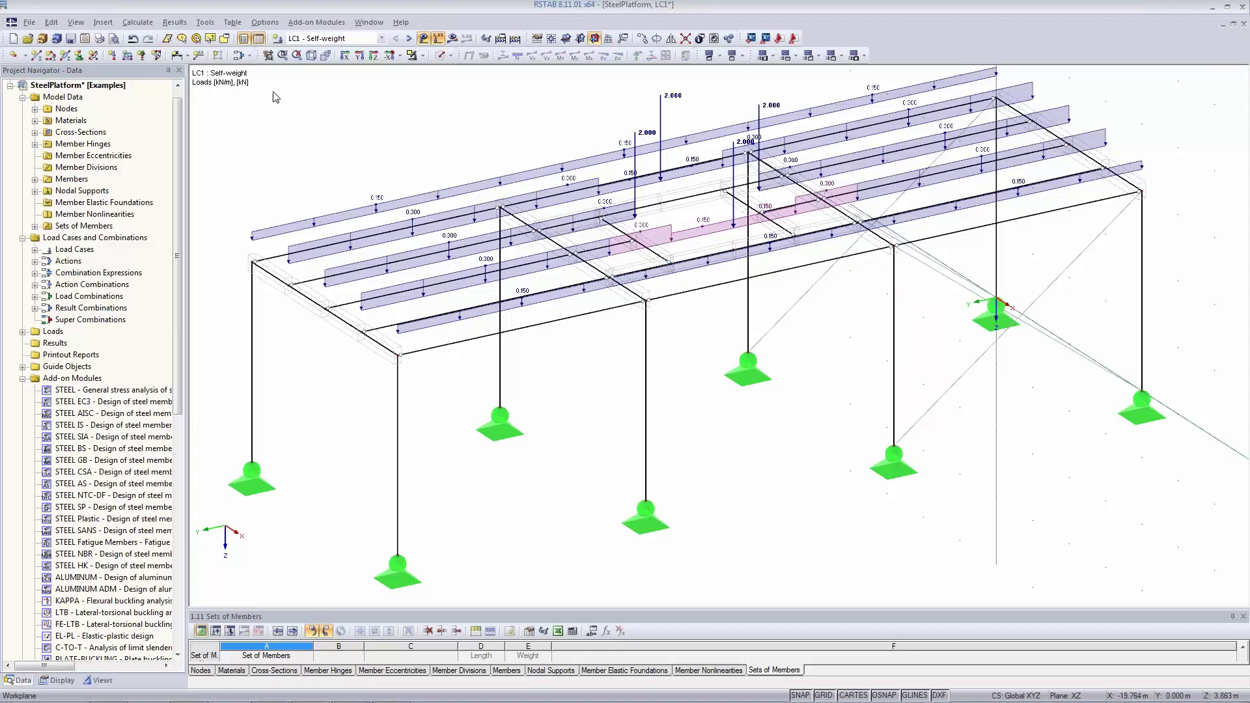
# Copy LC1 as LC2 "Imposed load" with self-weight inactive and action category Imposed - Category A: domestic, residential areas
pyautogui.click(238, 58)
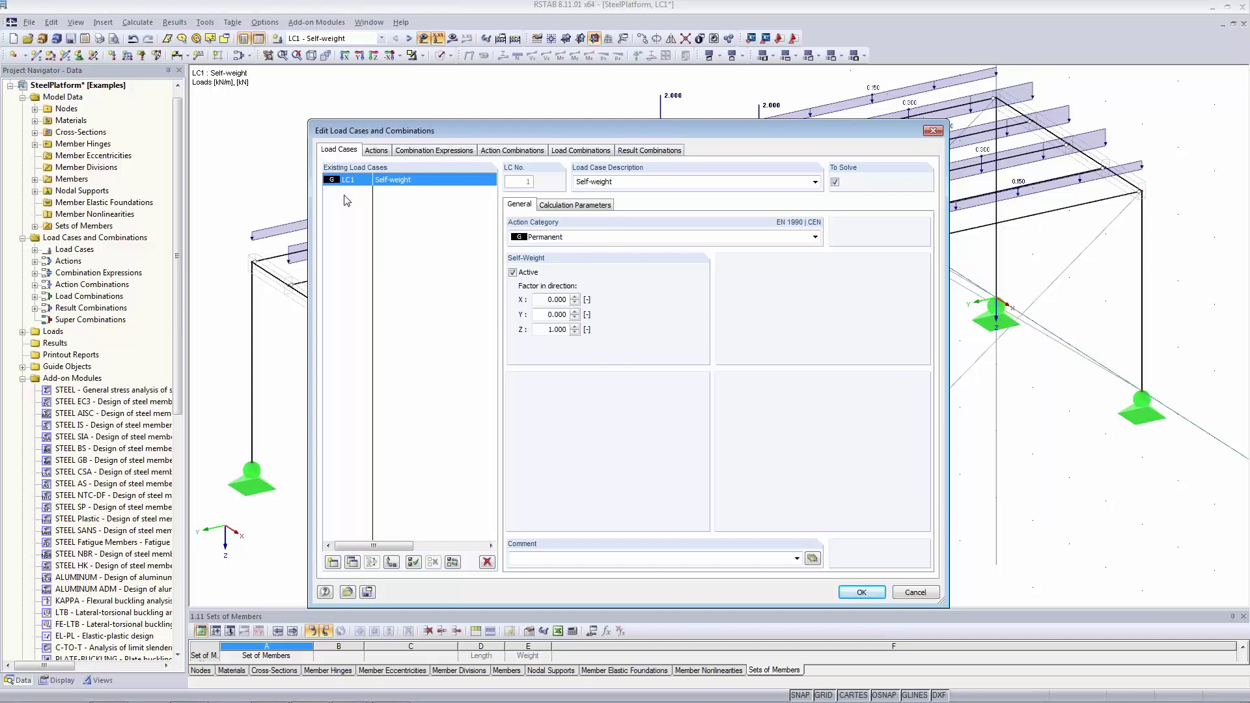
pyautogui.click(351, 562)
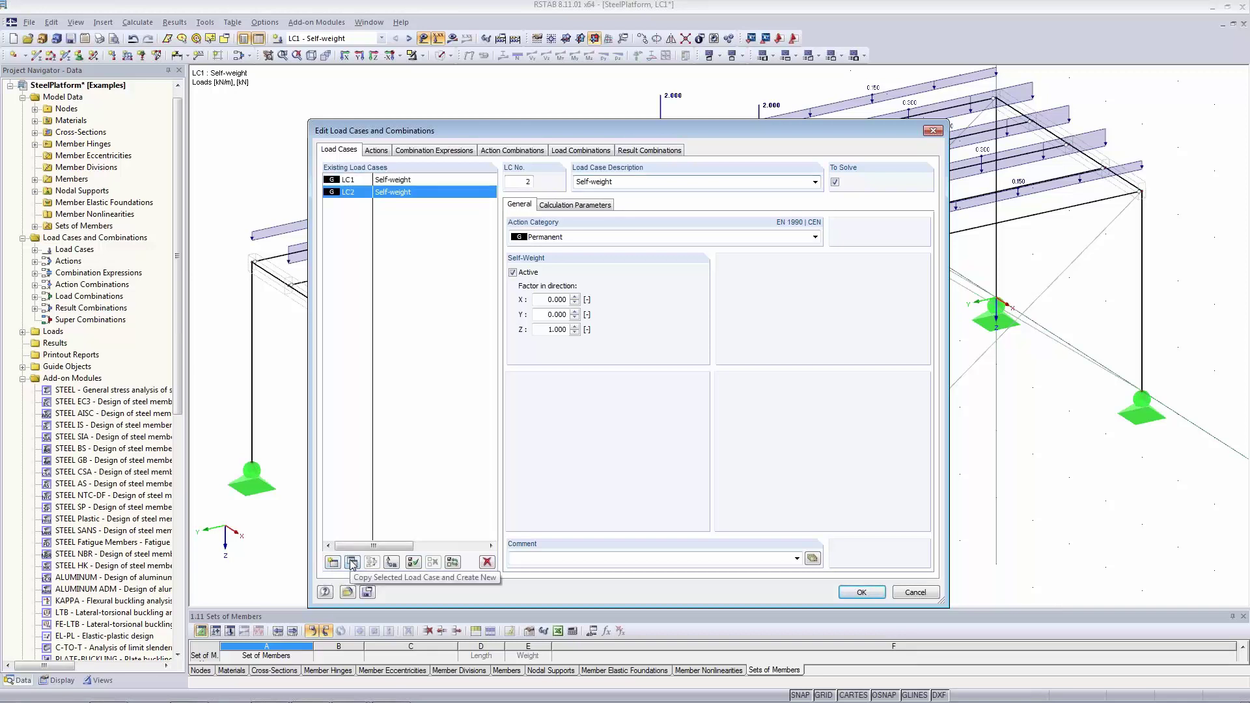
pyautogui.click(512, 272)
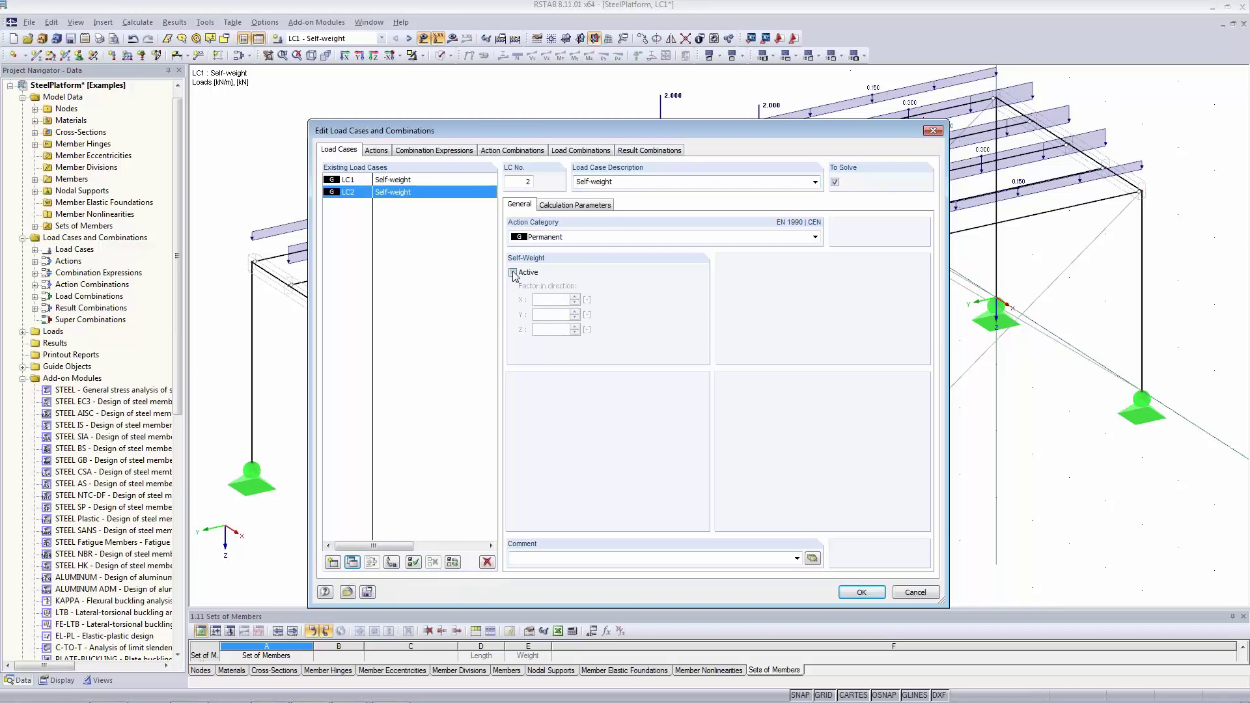
pyautogui.click(815, 183)
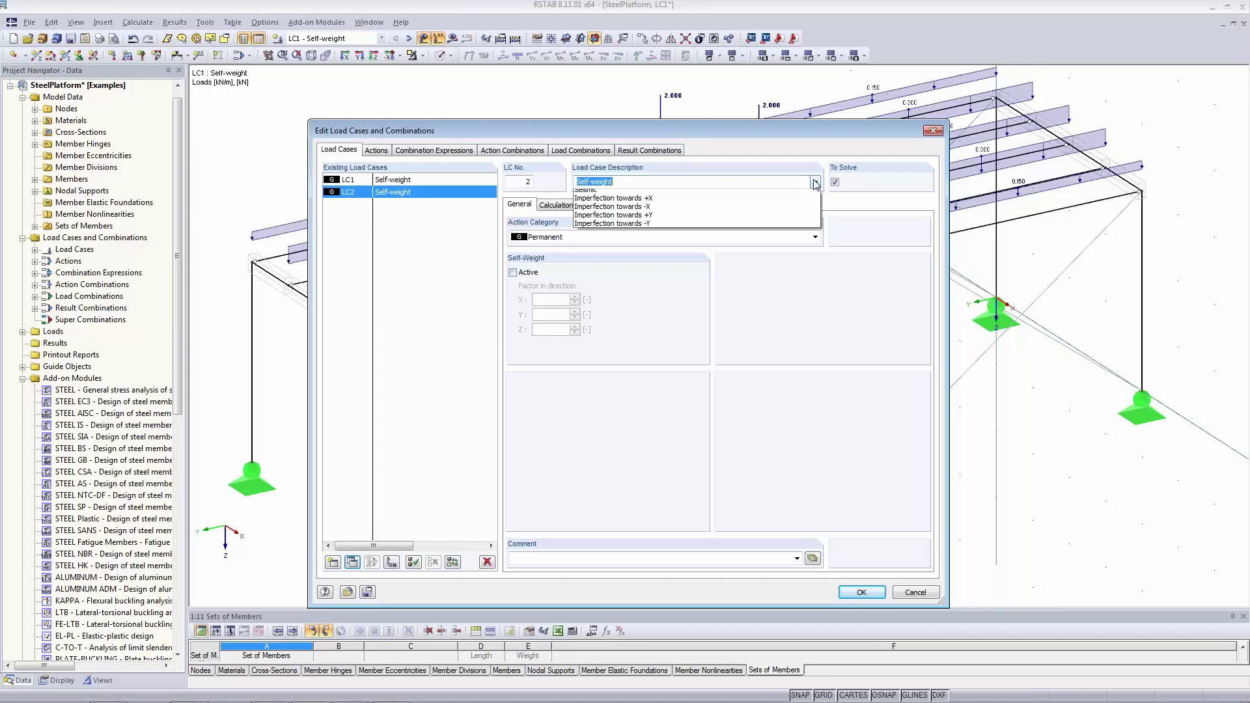
pyautogui.click(810, 215)
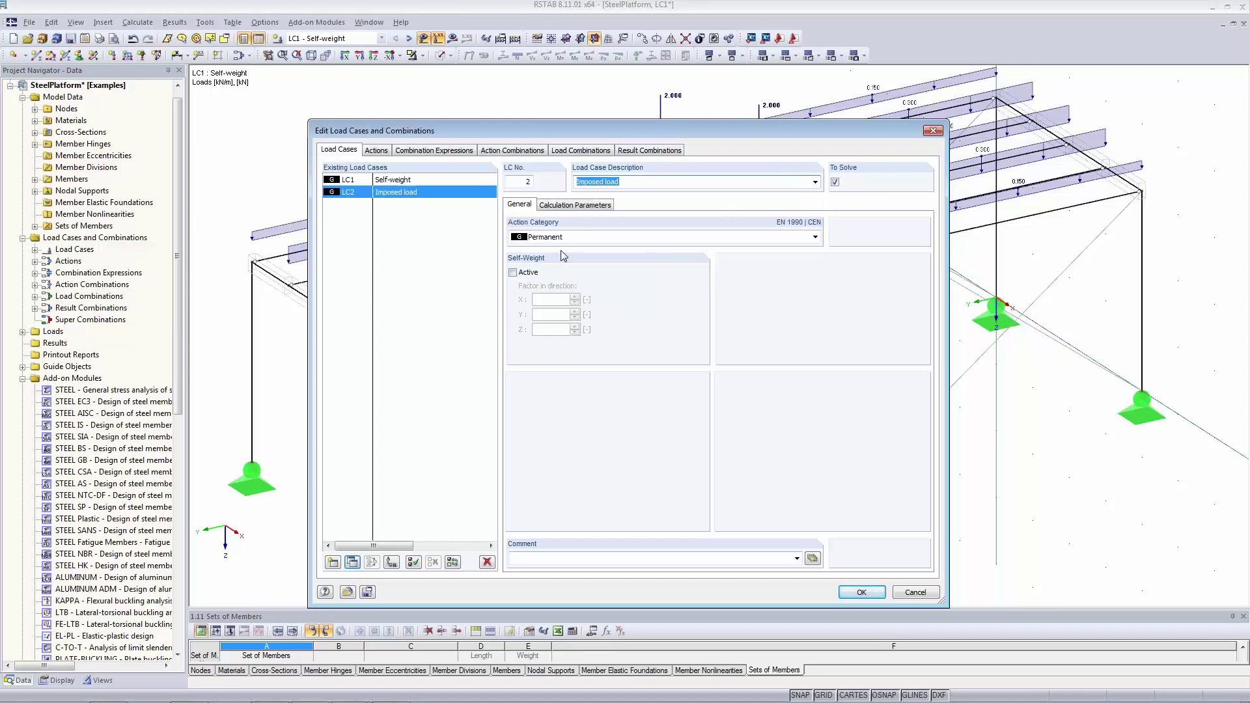
pyautogui.click(814, 237)
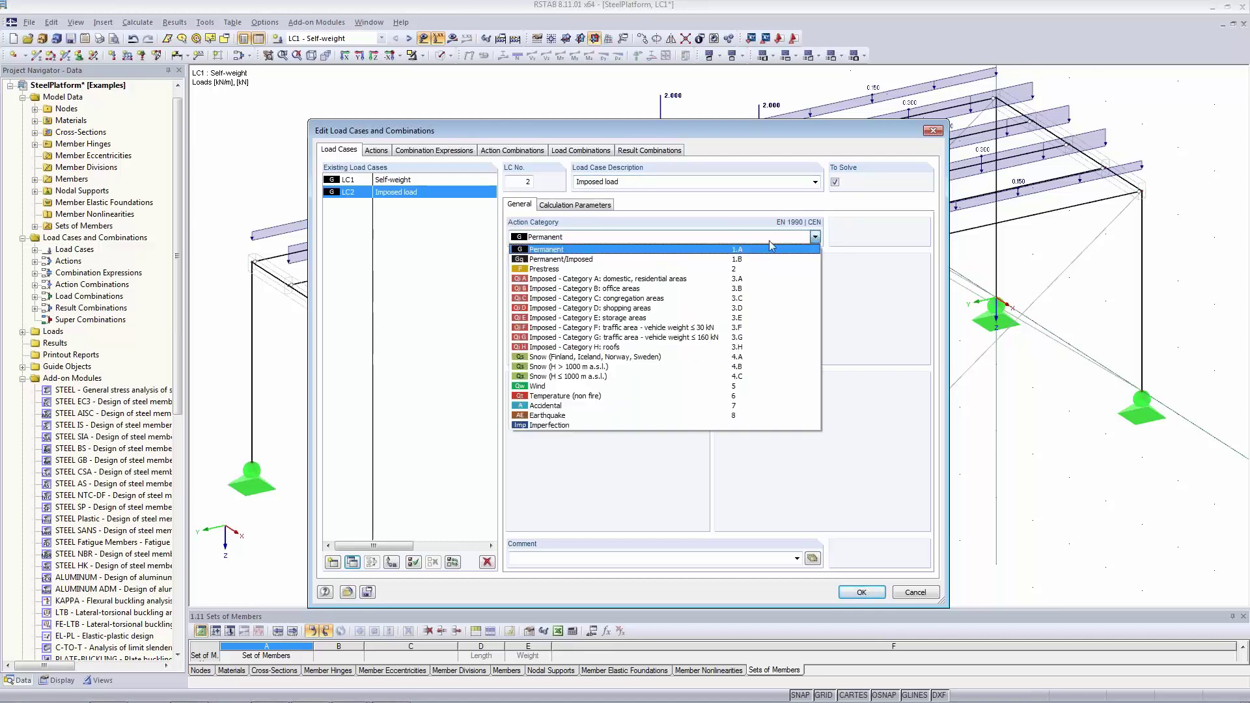
pyautogui.click(609, 279)
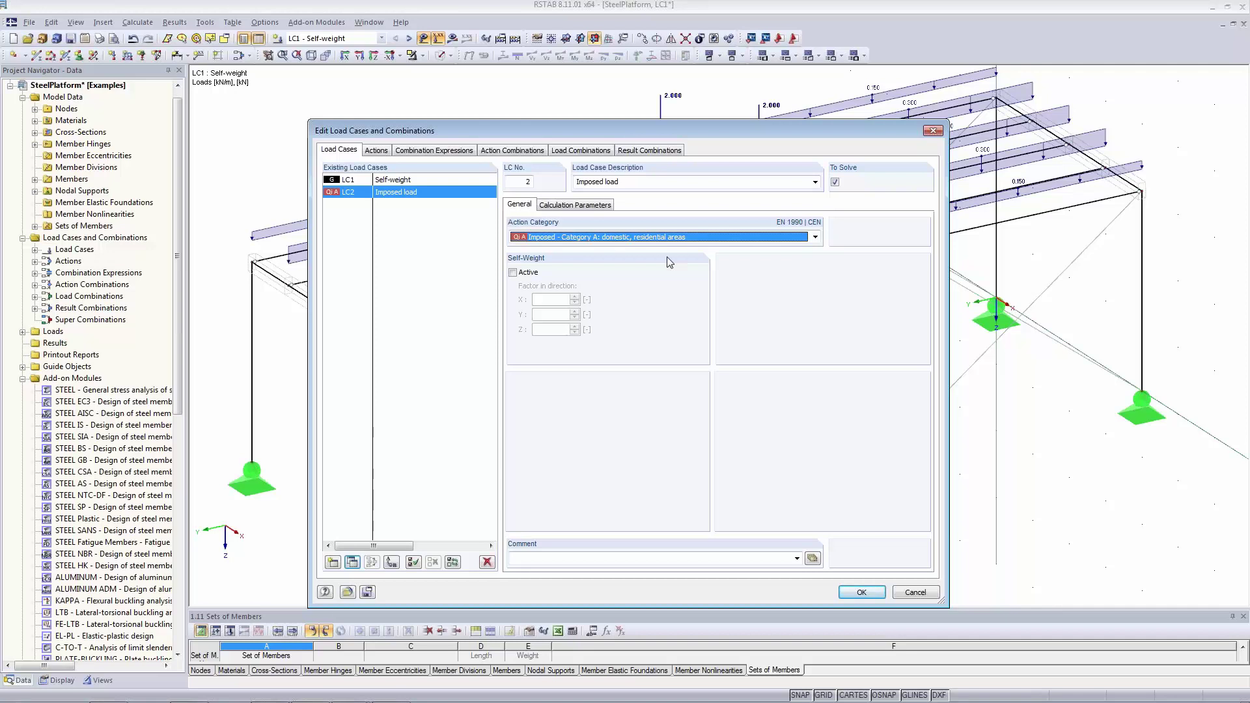
pyautogui.click(862, 592)
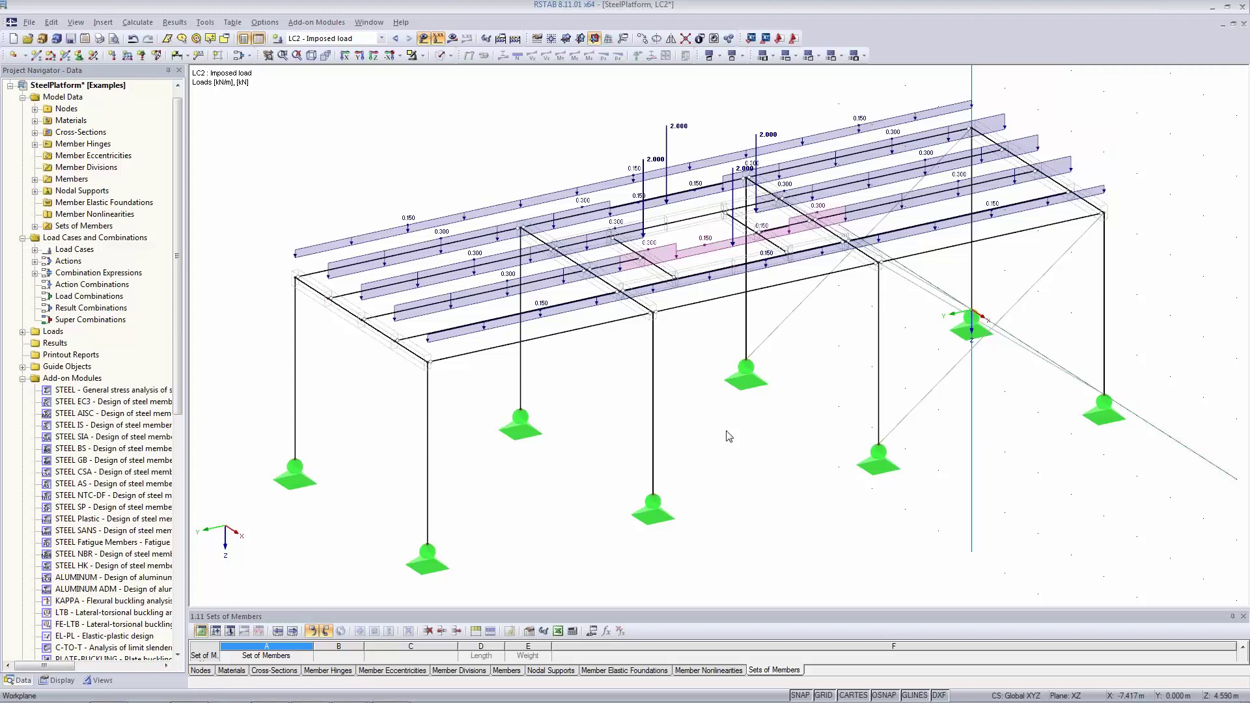
# Set the magnitude of the generated area load in LC2 to 2.5 kN/m² and accept the conversion to member loads
pyautogui.doubleClick(404, 232)
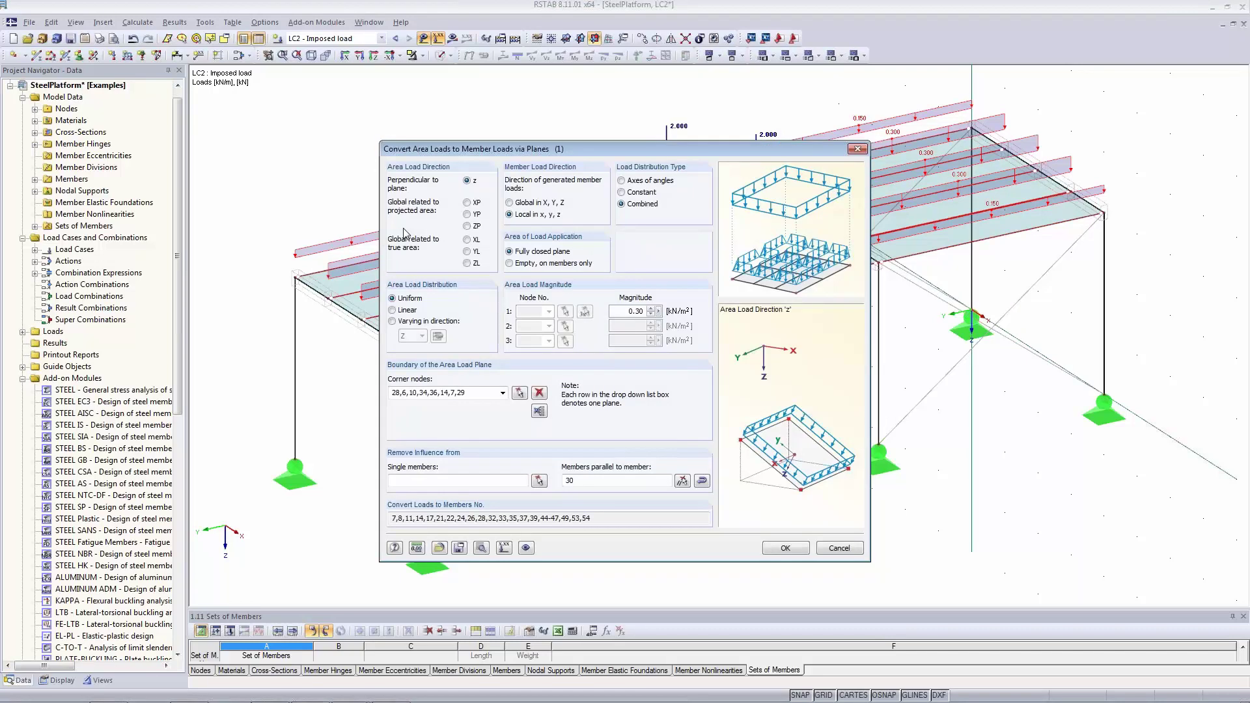
pyautogui.doubleClick(622, 312)
pyautogui.write('2.5')
pyautogui.press('Tab')
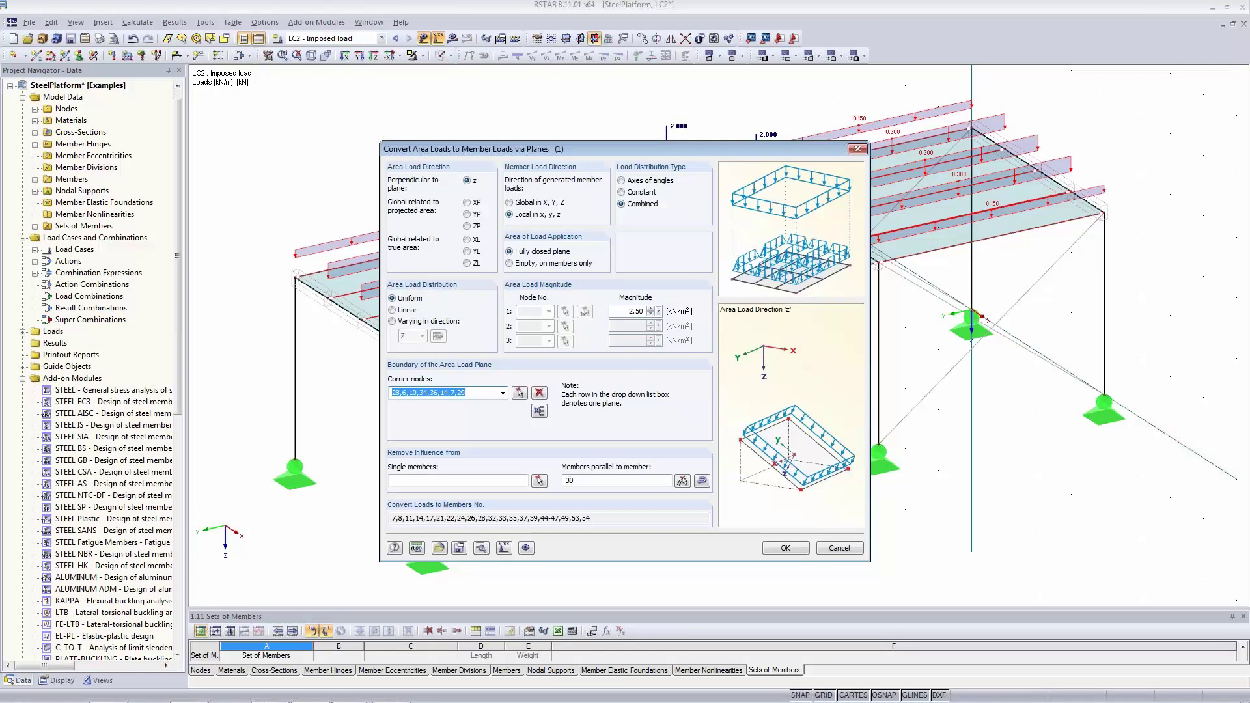
pyautogui.click(778, 550)
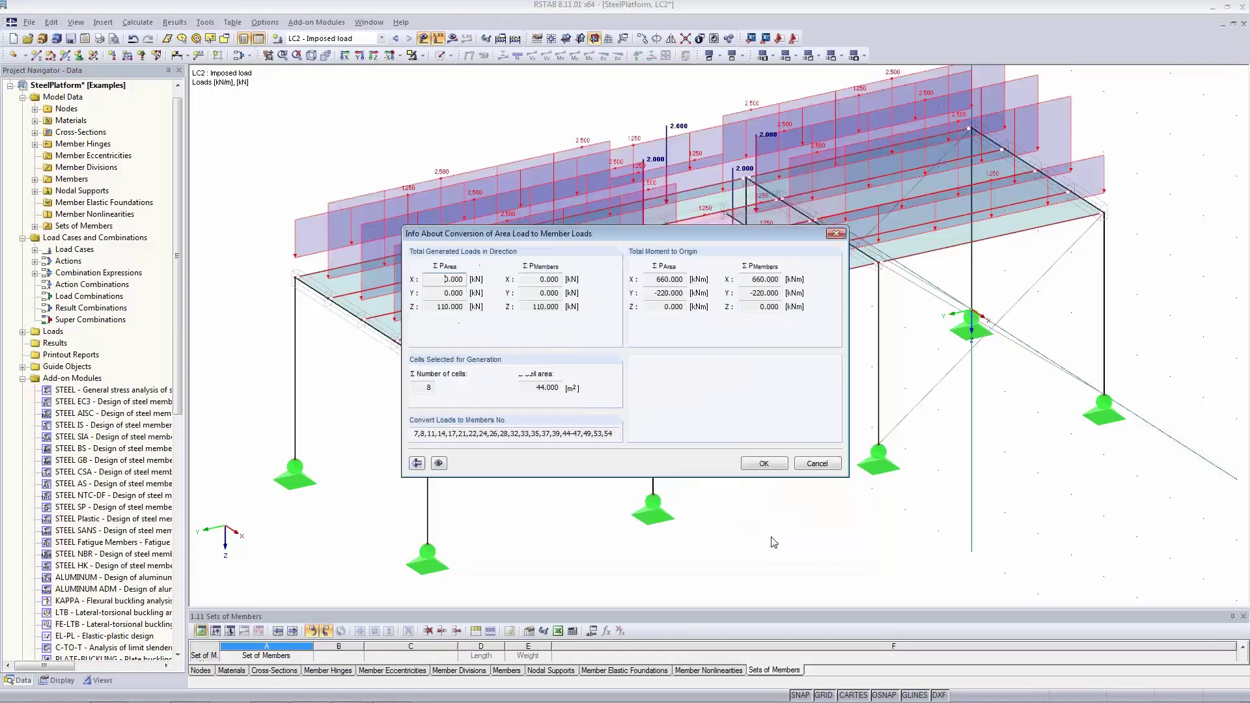
pyautogui.click(759, 464)
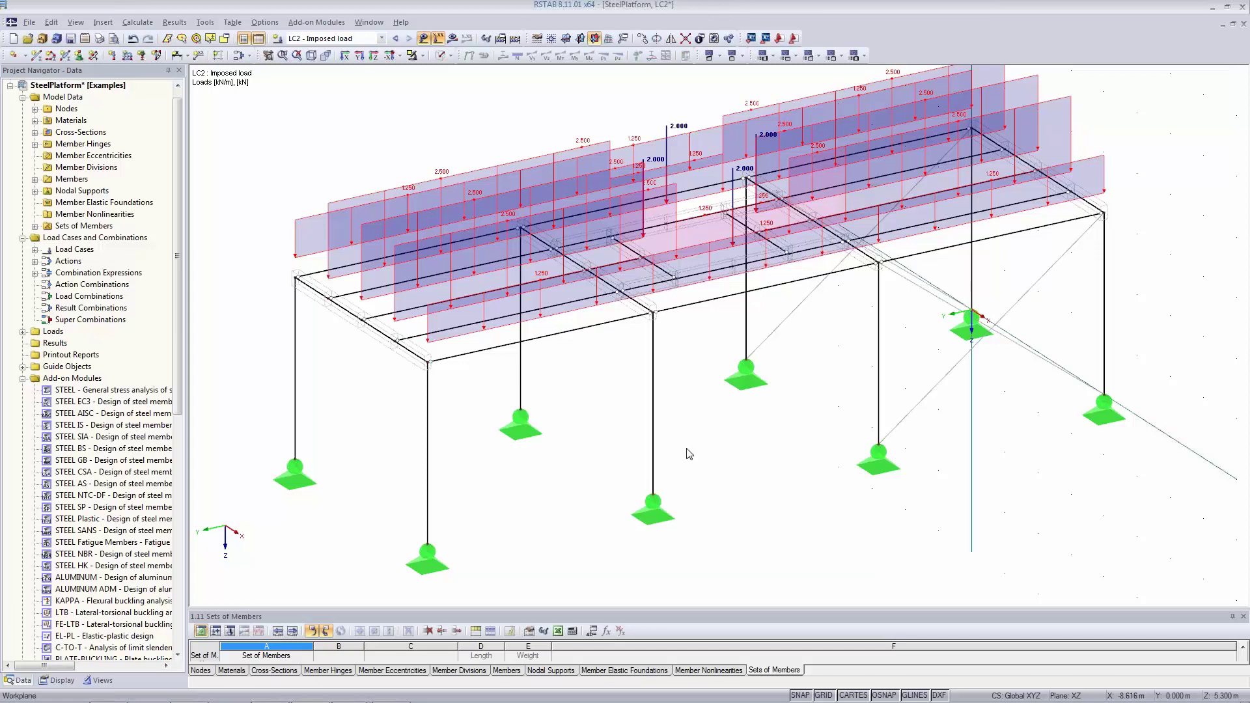
# Find the nodal load under LC2's loads in the project data and examine its nodes and force components, then close its definition
pyautogui.moveTo(667, 134)
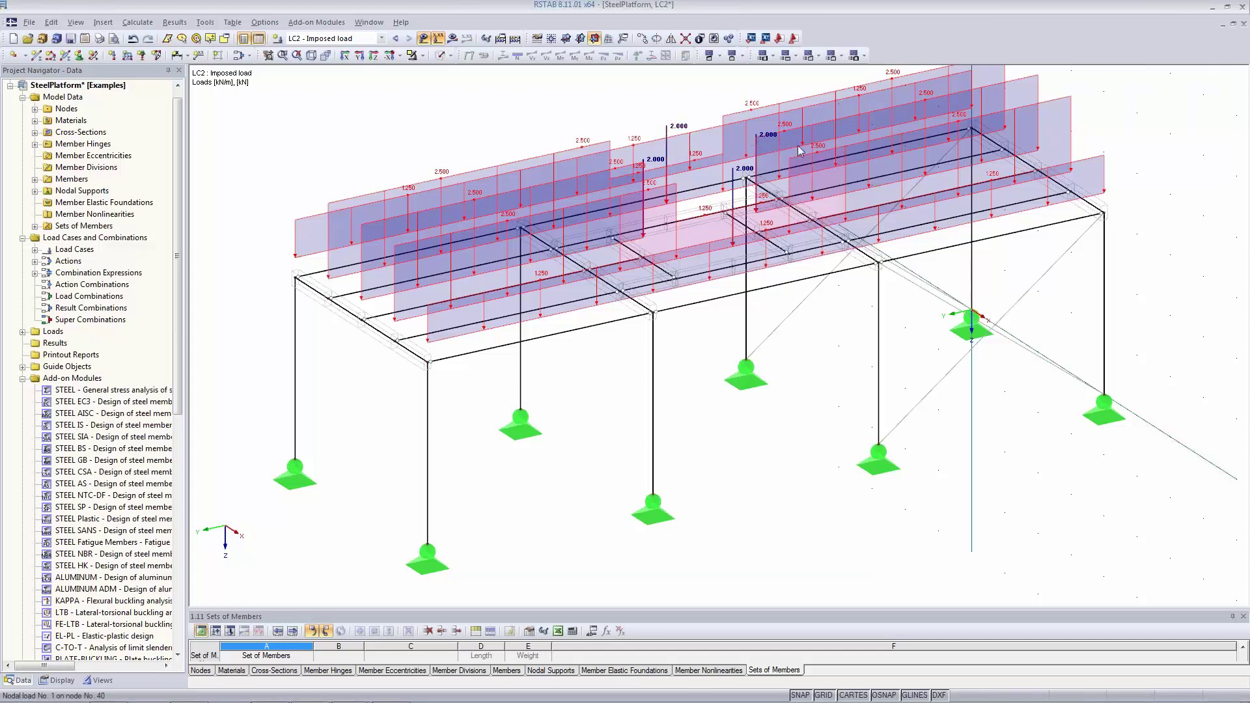
pyautogui.moveTo(757, 146)
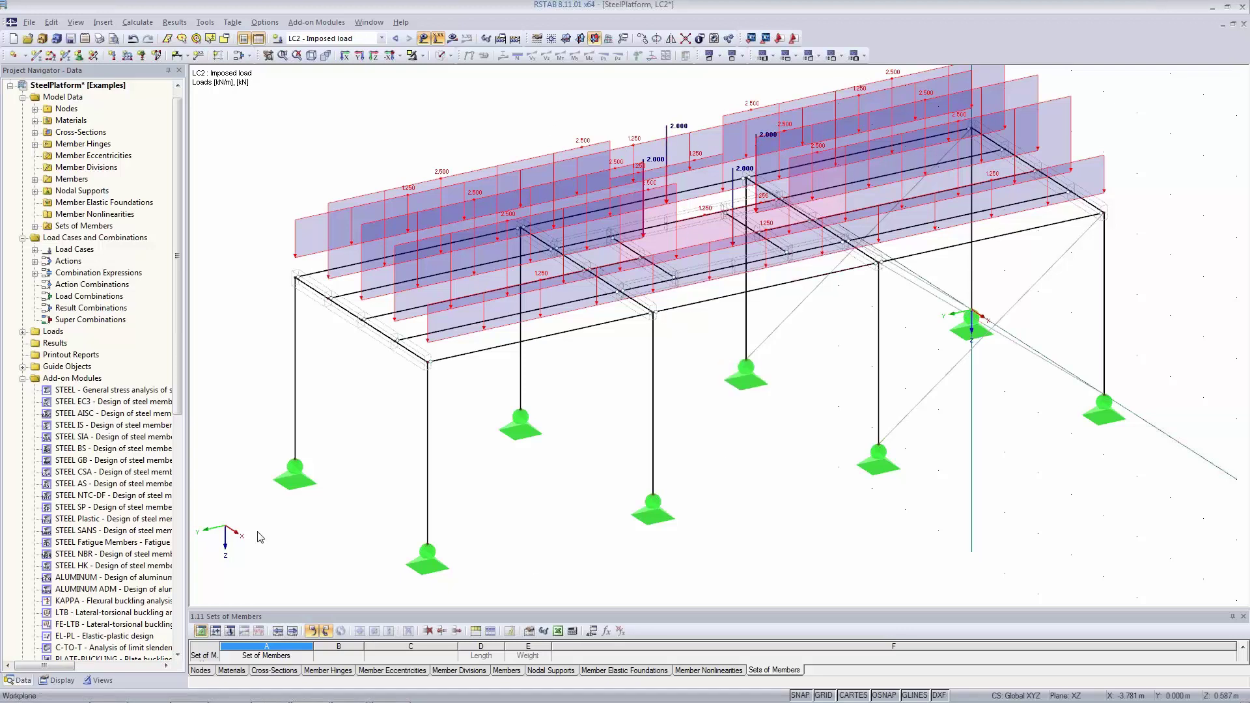
pyautogui.click(58, 681)
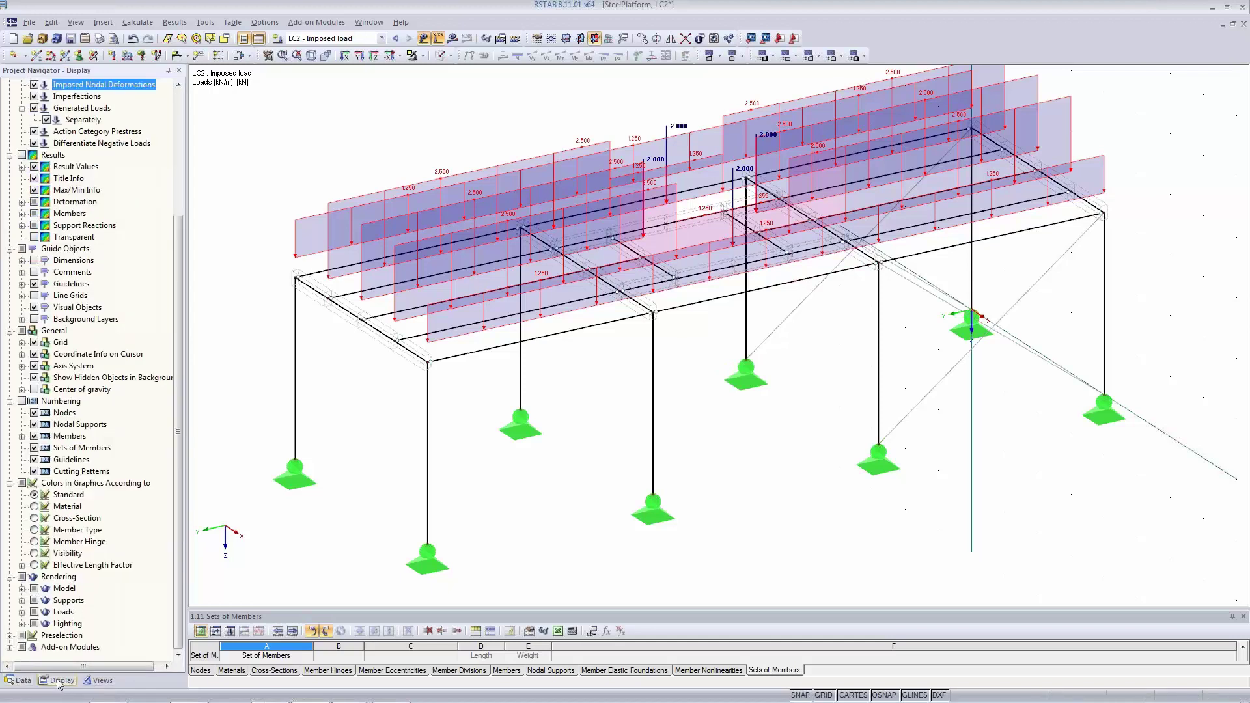
pyautogui.click(21, 682)
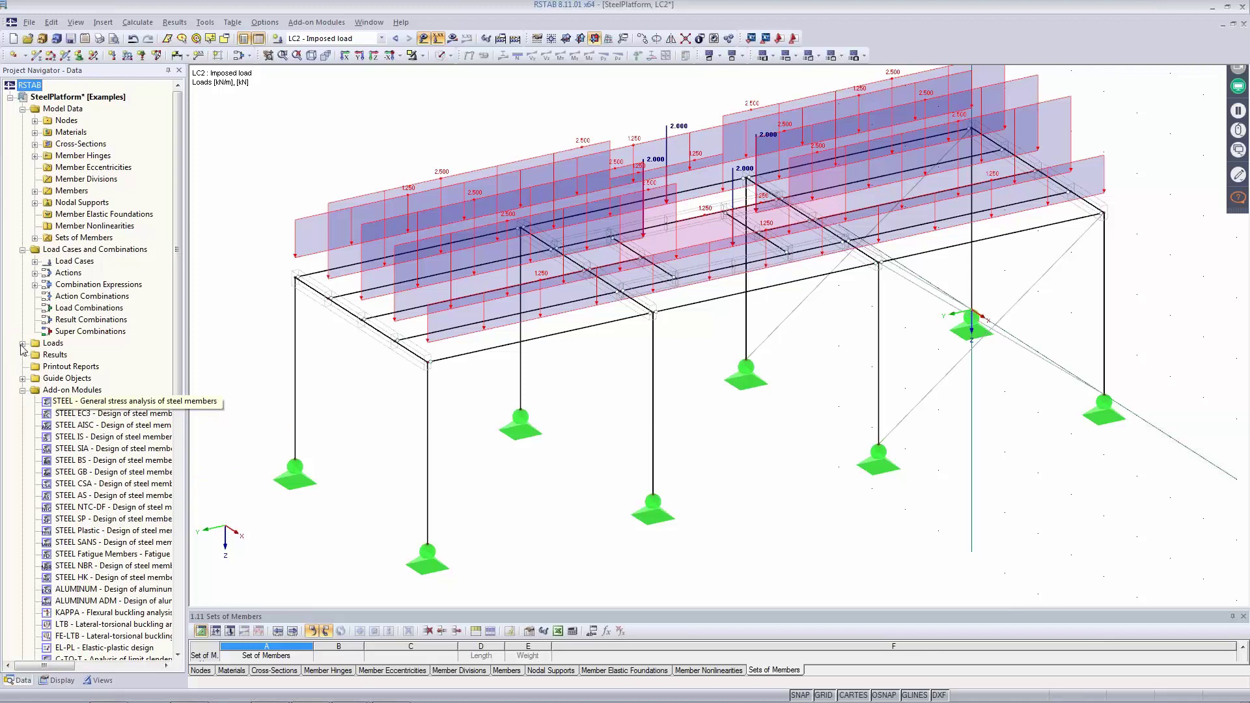
pyautogui.click(22, 344)
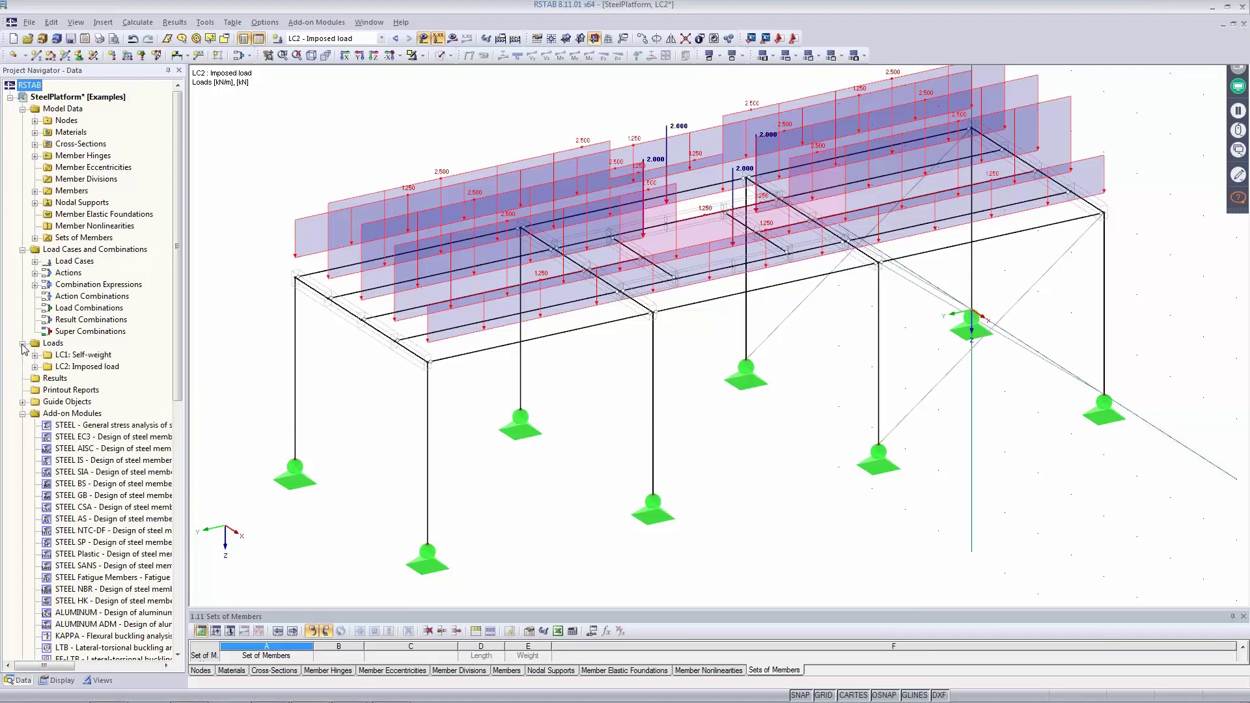
pyautogui.click(55, 345)
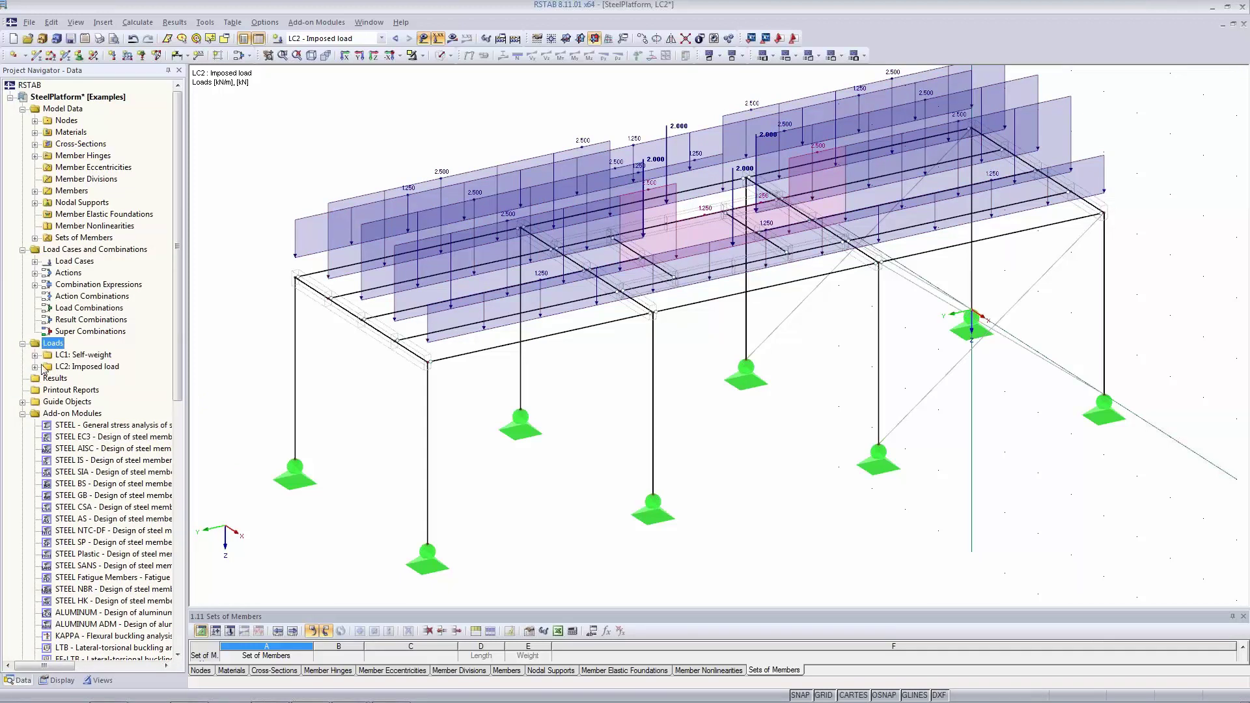
pyautogui.click(35, 367)
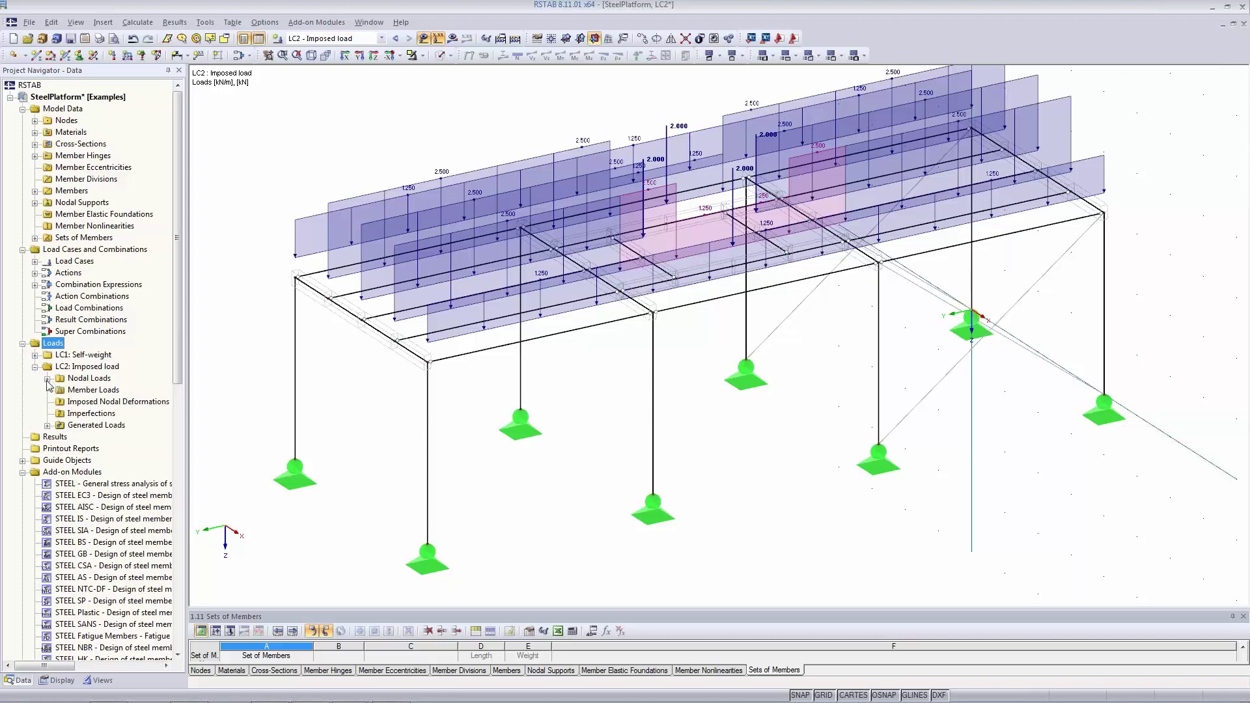
pyautogui.click(47, 379)
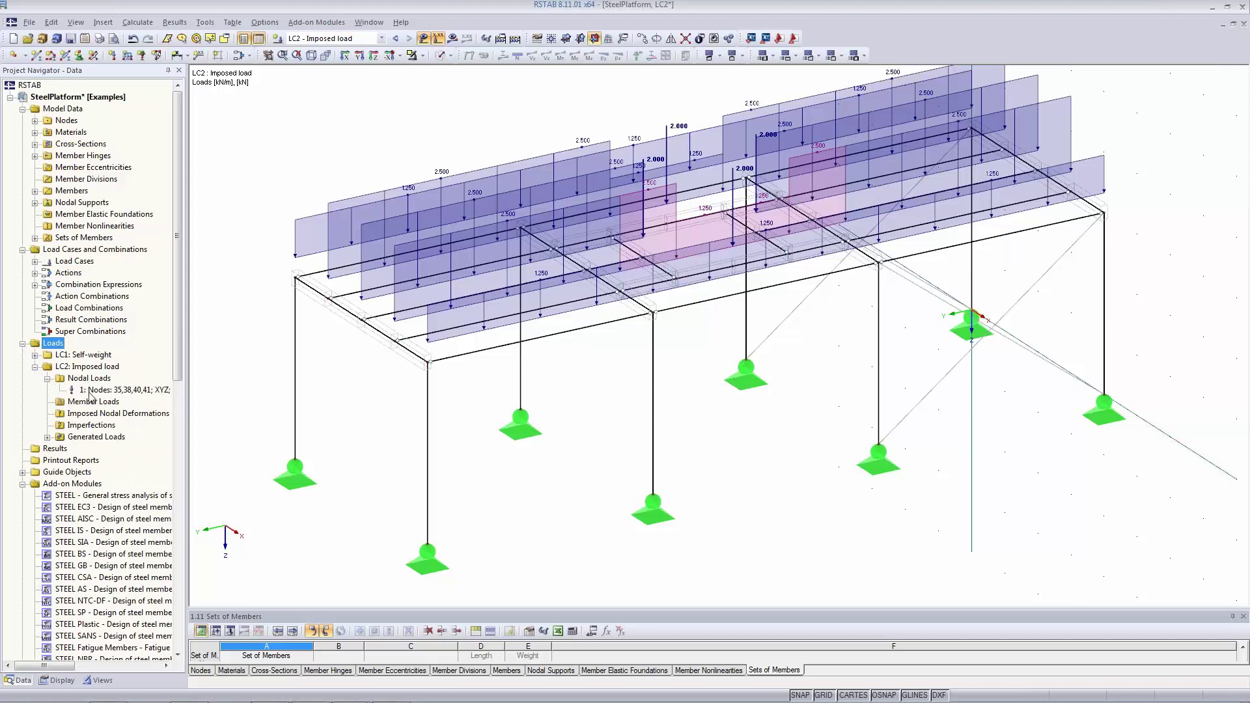
pyautogui.click(115, 394)
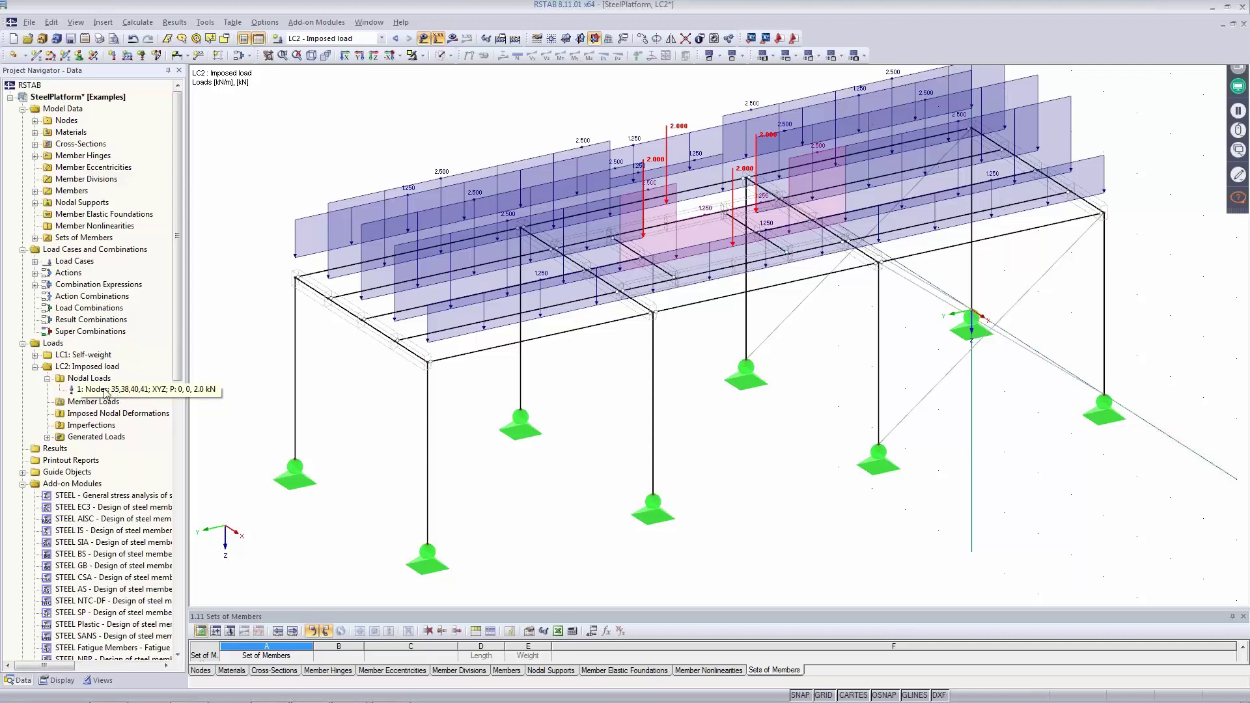
pyautogui.doubleClick(105, 392)
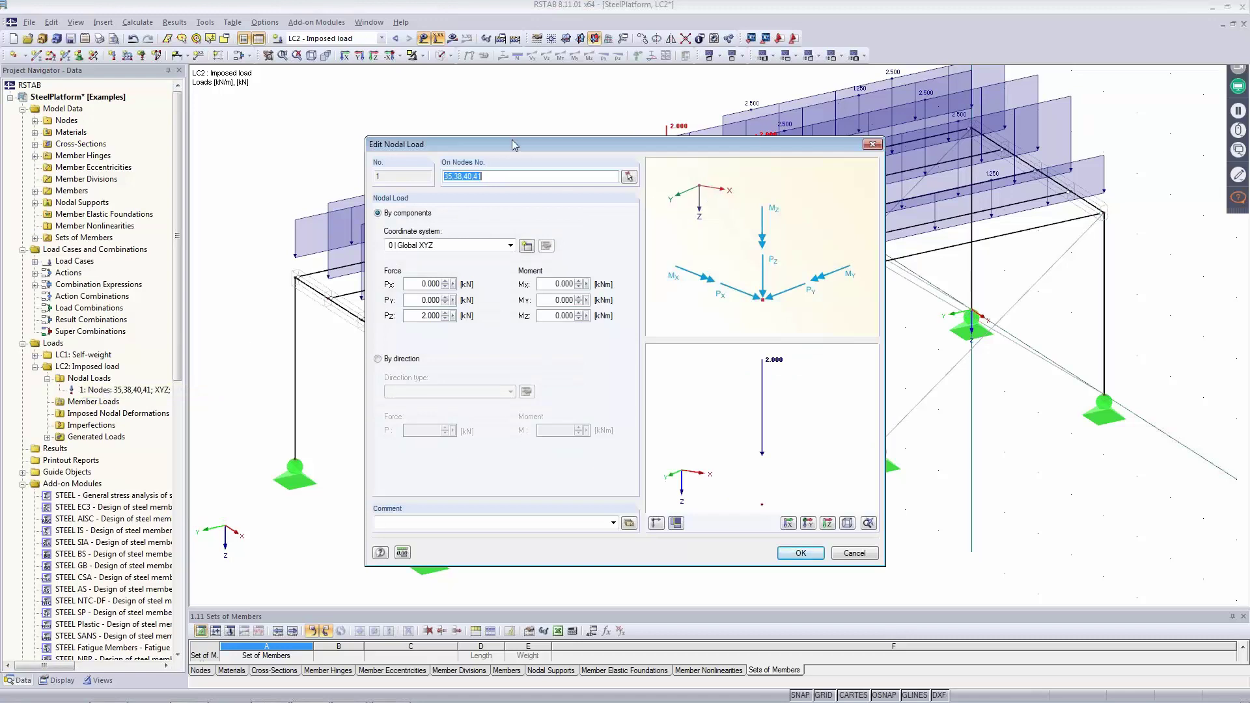
pyautogui.moveTo(514, 144); pyautogui.dragTo(652, 275)
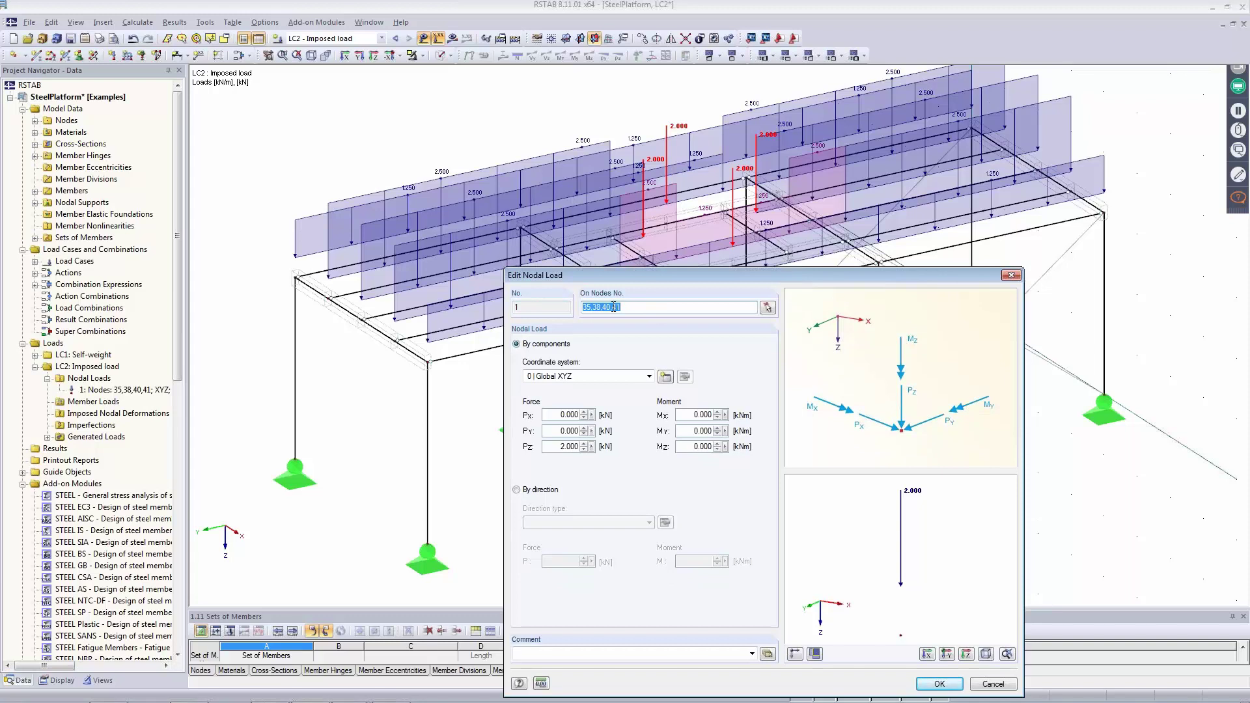
pyautogui.click(980, 684)
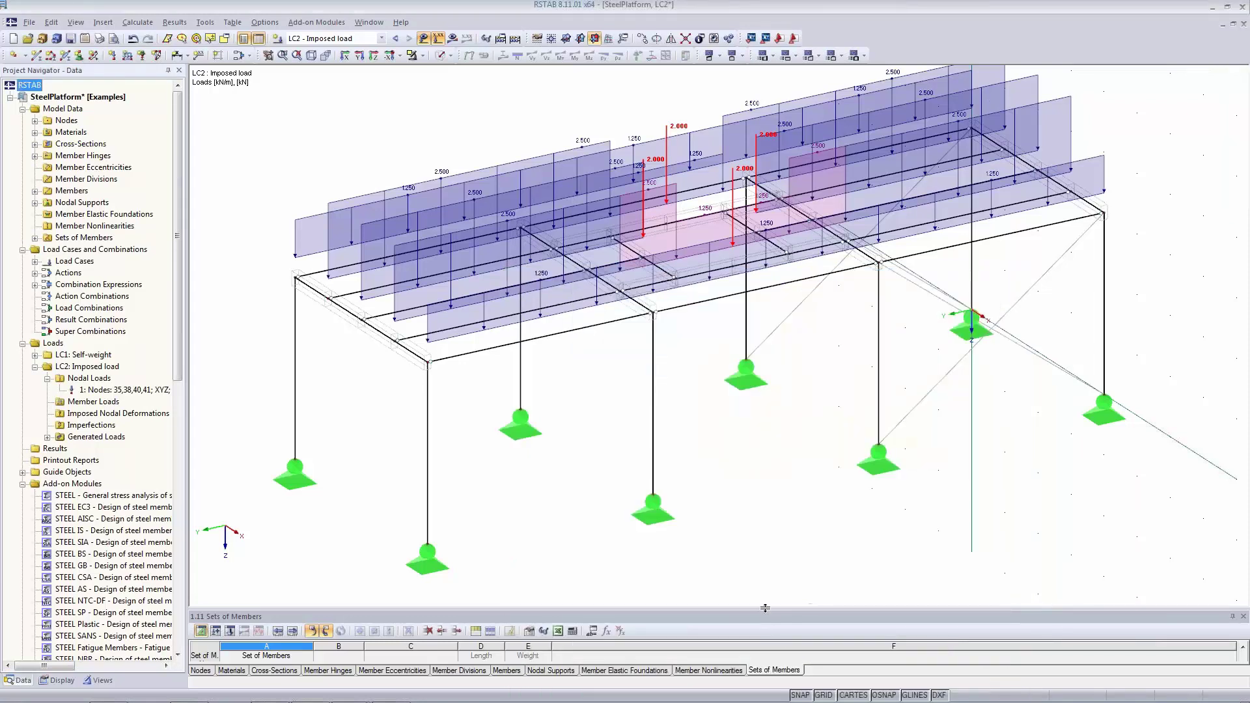
# Set the vertical force PZ of LC2's nodal load on nodes 35, 38, 40 and 41 to 9 kN in the Nodal Loads table
pyautogui.moveTo(765, 608); pyautogui.dragTo(765, 404)
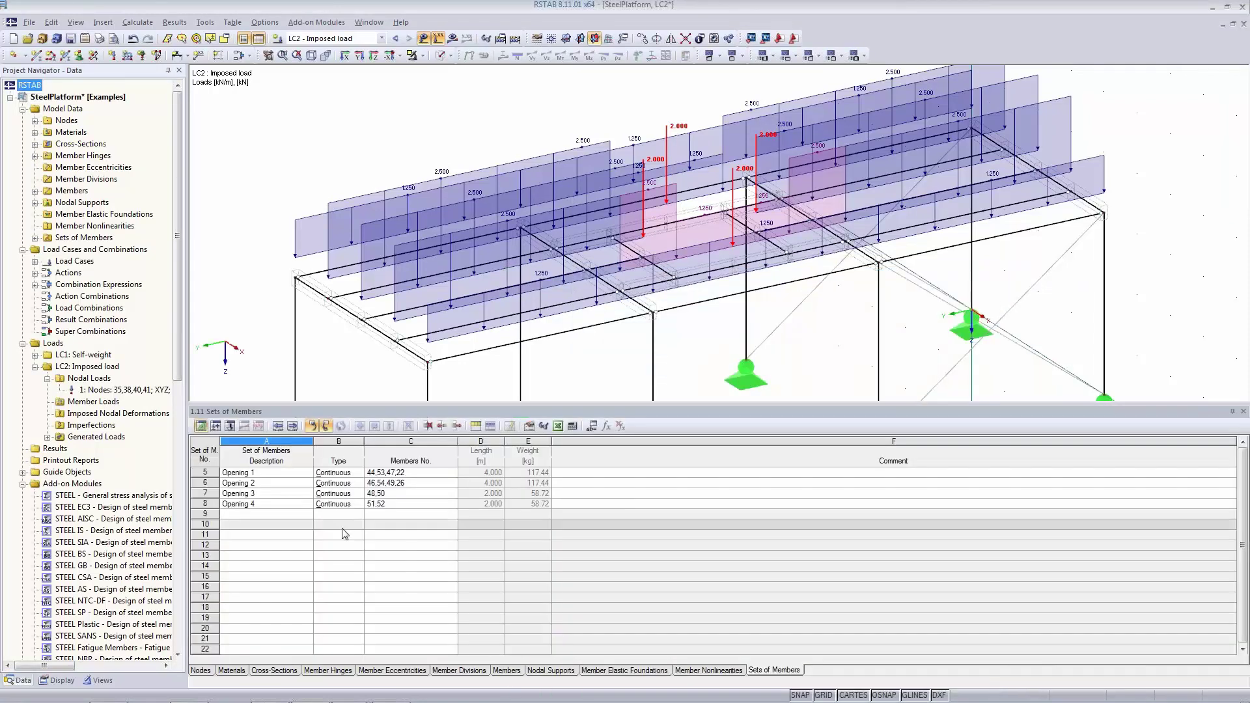
pyautogui.click(229, 427)
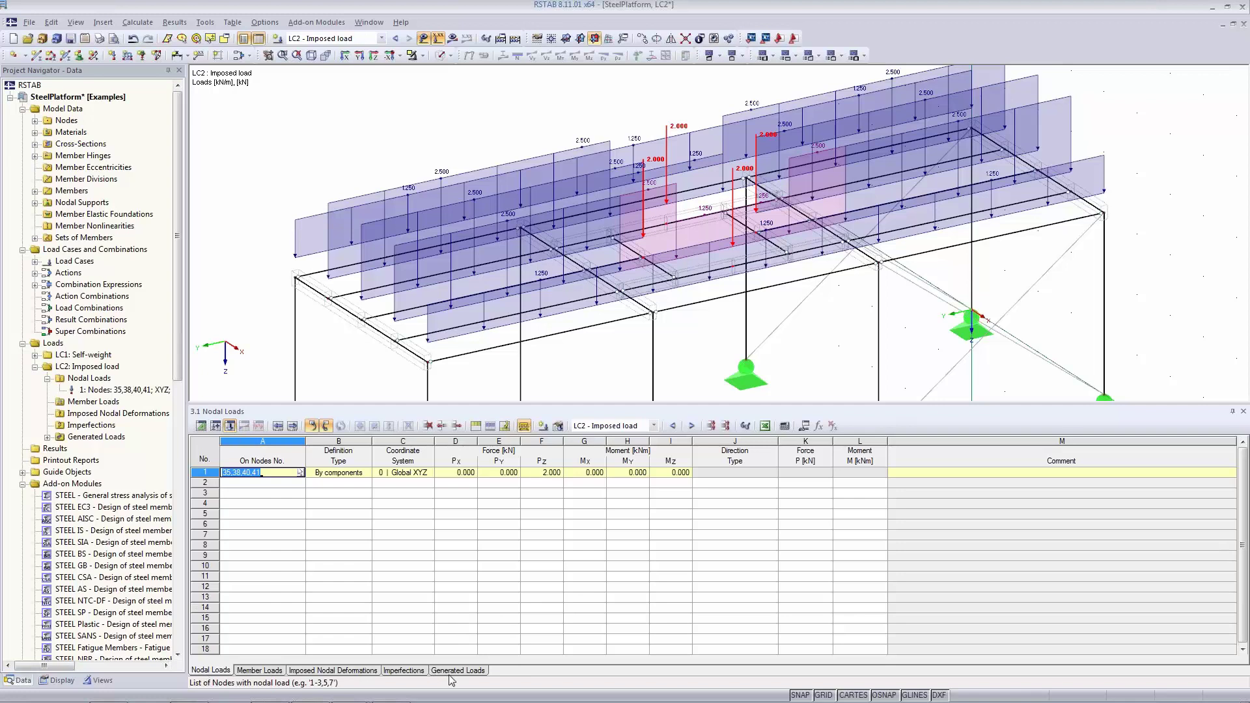
pyautogui.press('End')
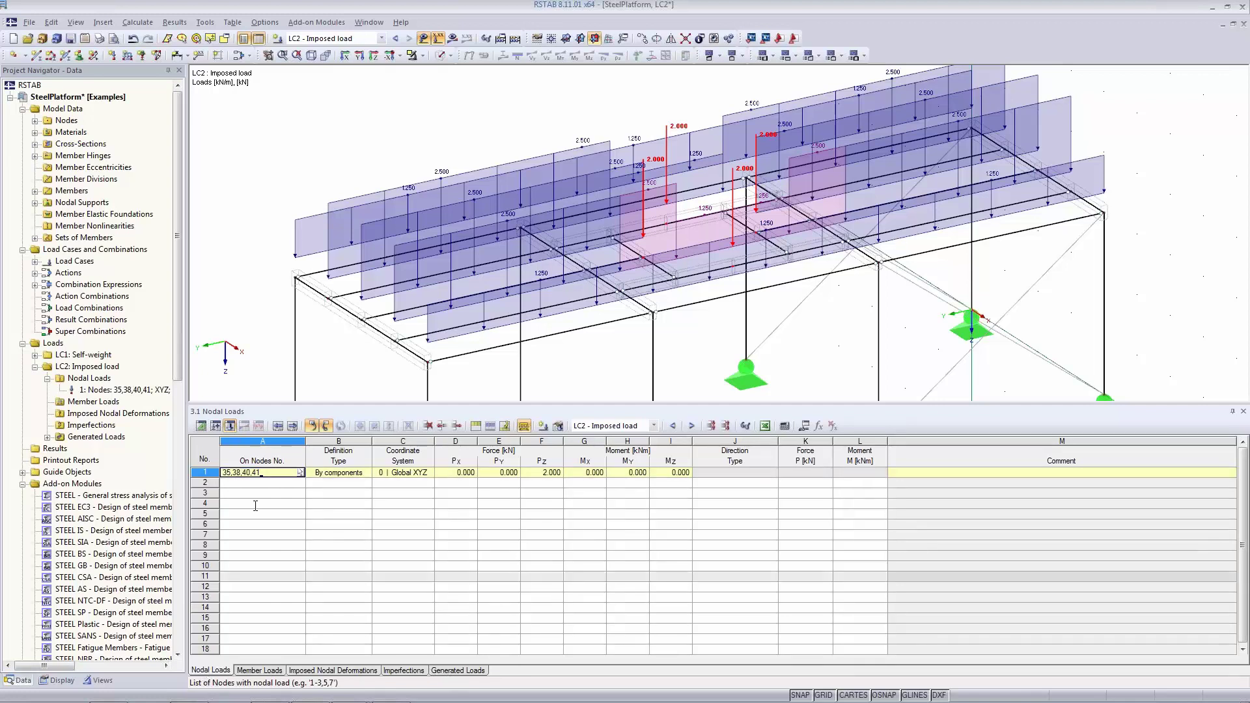
pyautogui.click(537, 473)
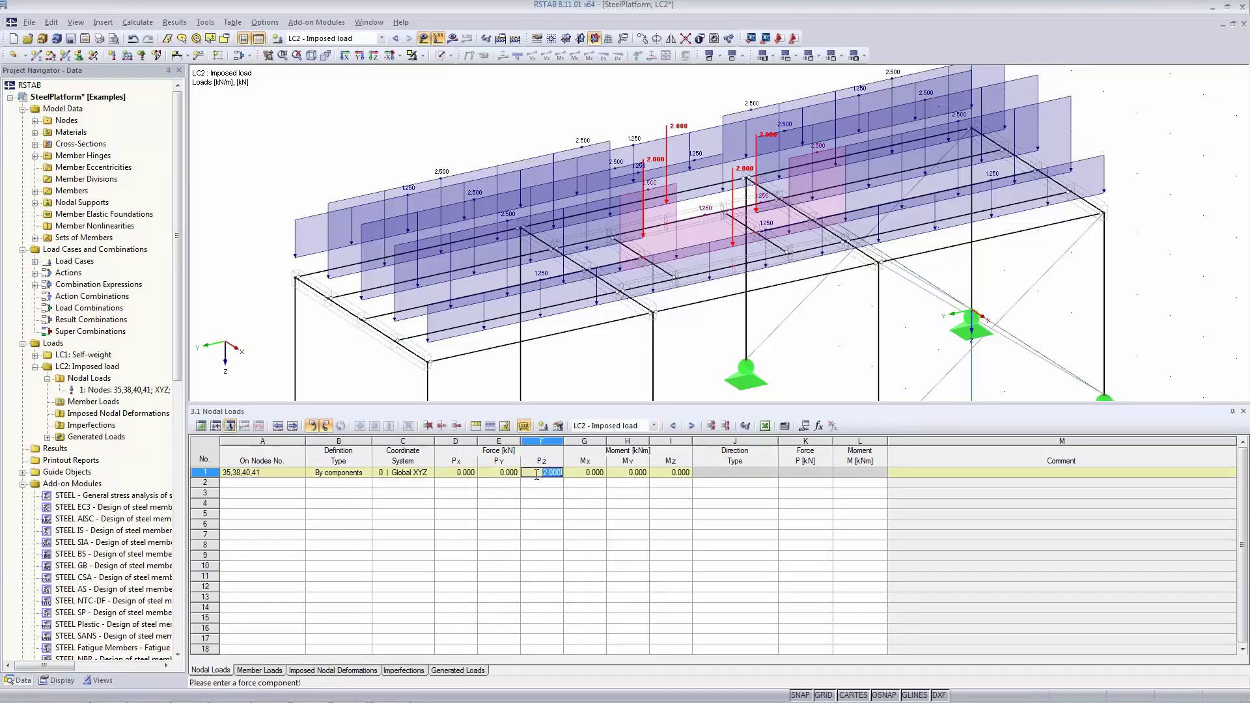
pyautogui.write('9')
pyautogui.press('Tab')
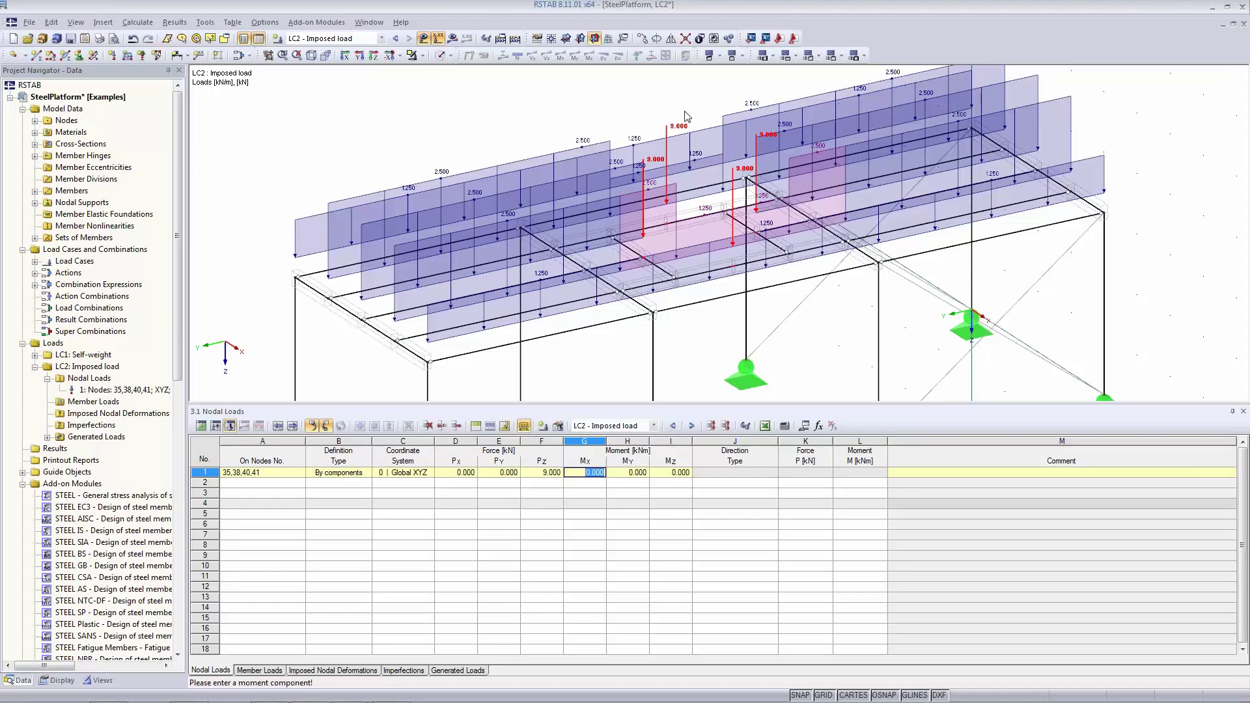
pyautogui.moveTo(674, 131)
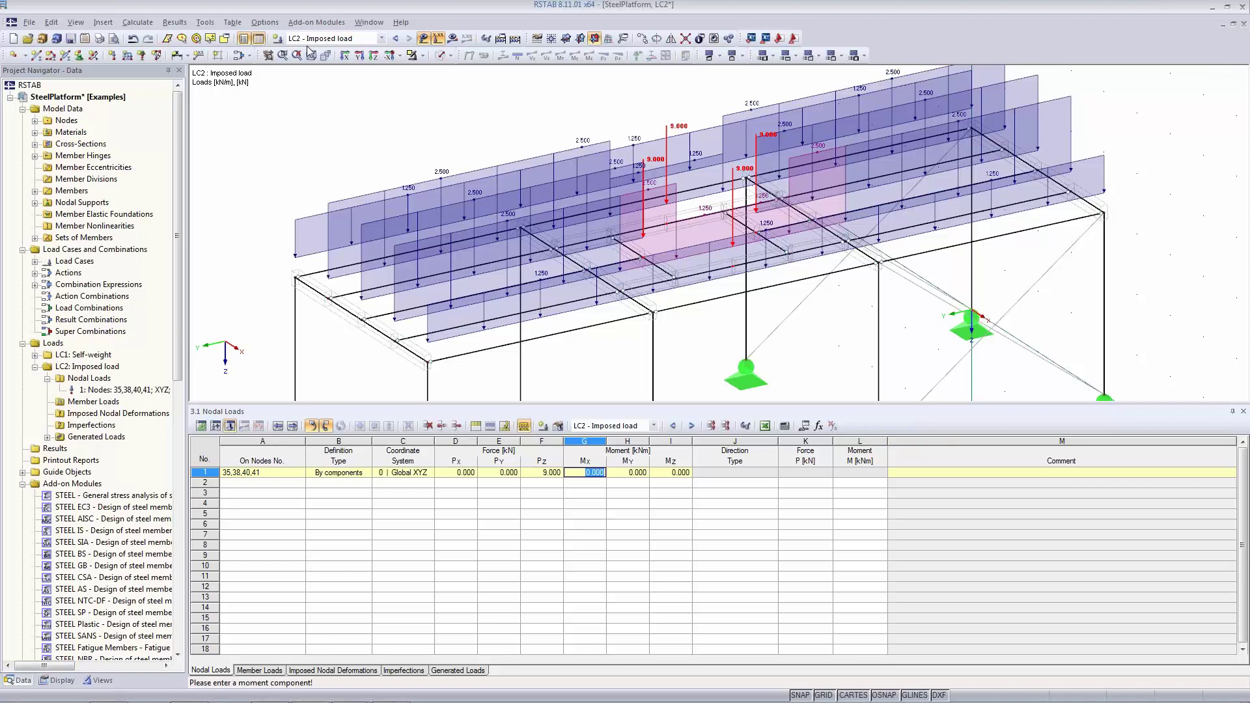
pyautogui.click(249, 117)
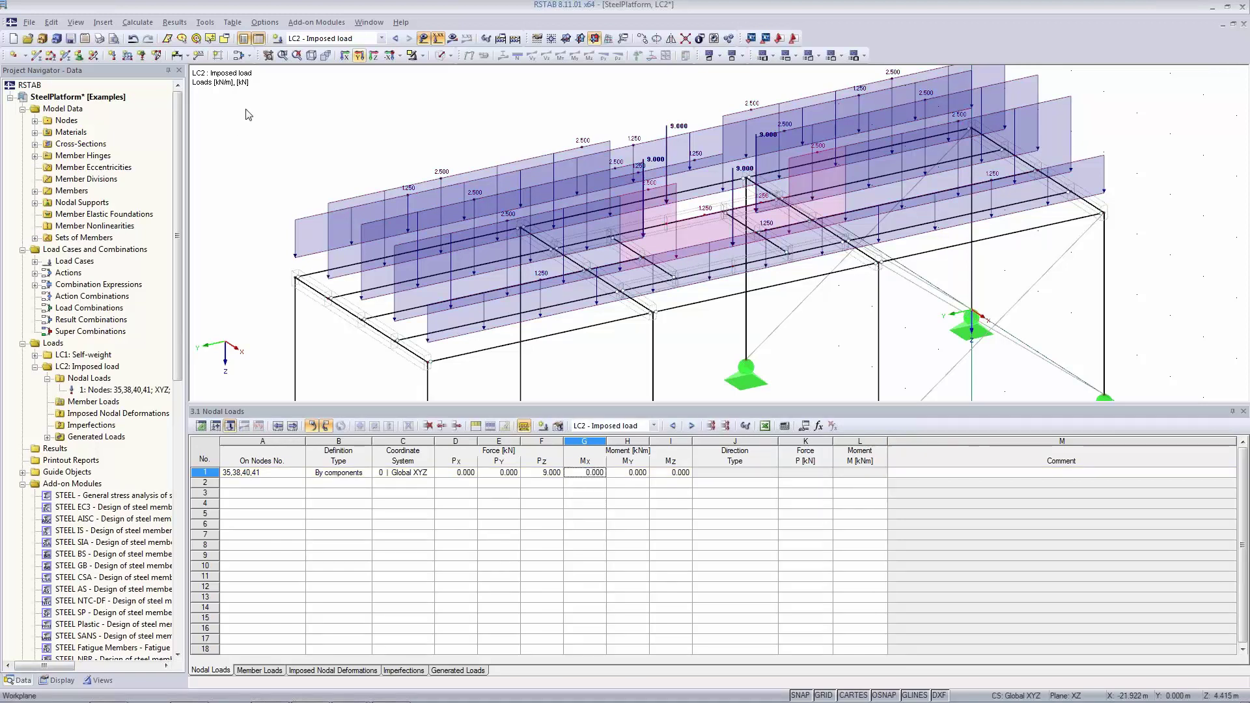
# Create load case LC3 with action category Wind and the description "Wind in +X"
pyautogui.click(239, 56)
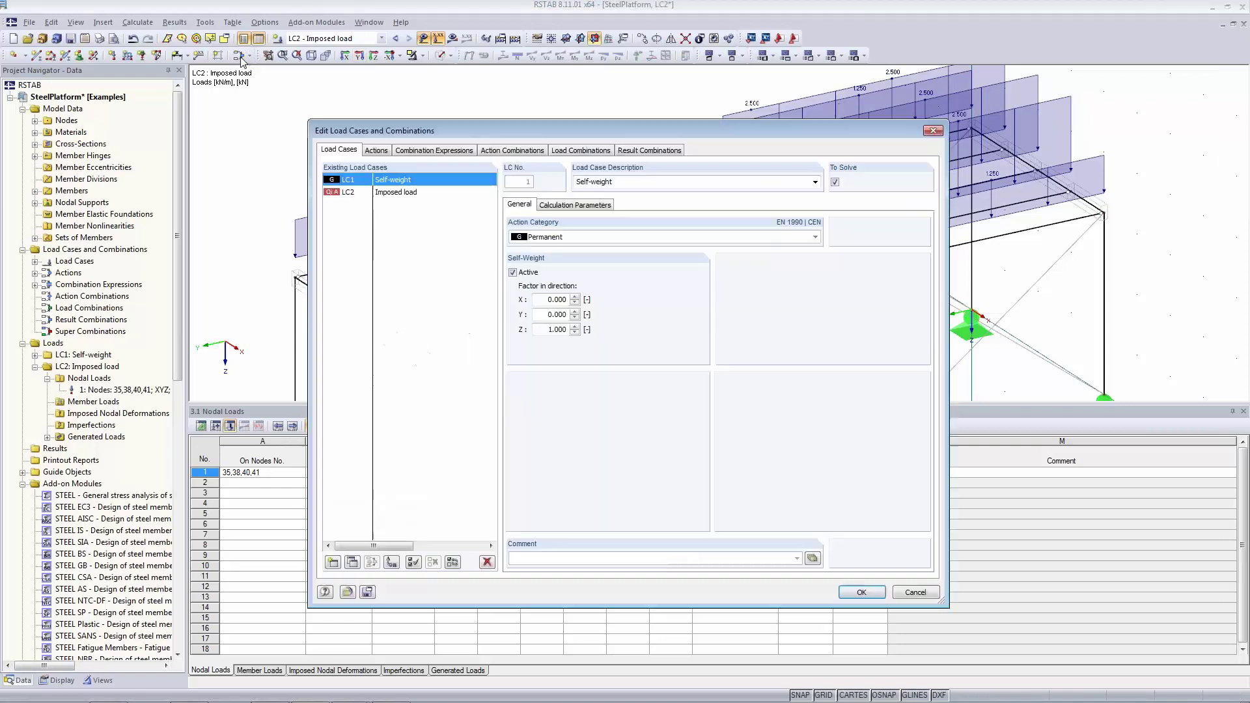
pyautogui.click(332, 562)
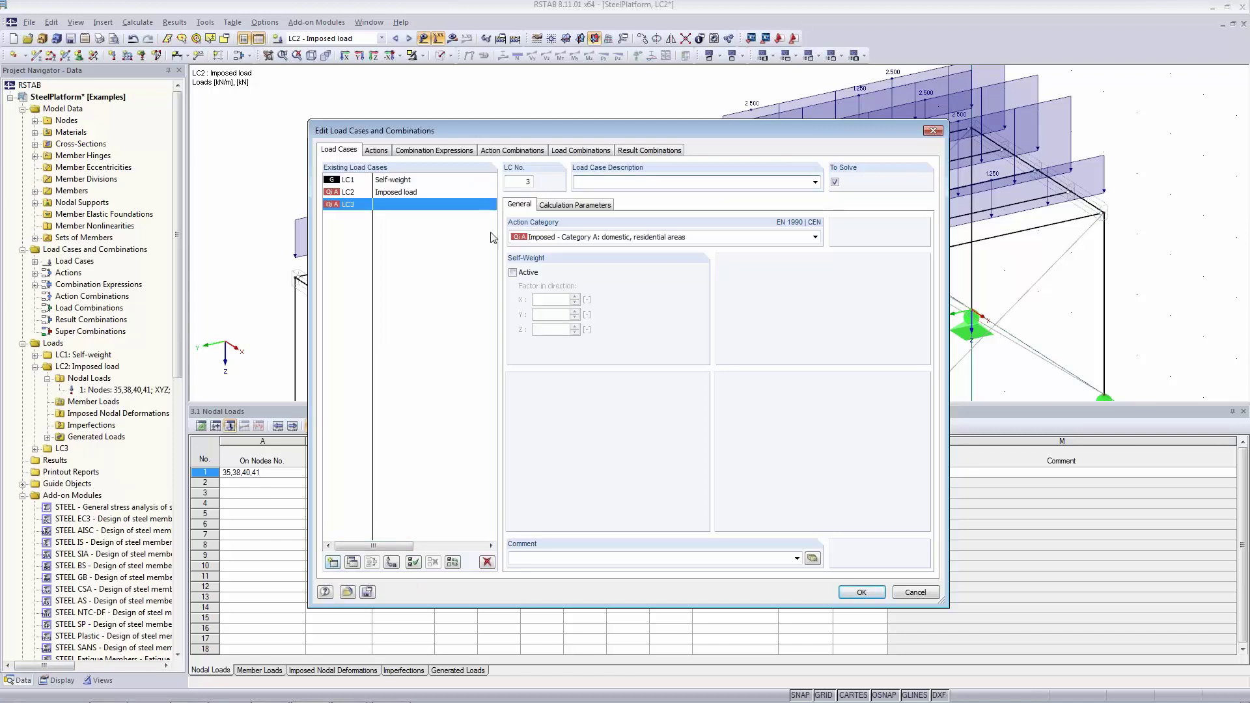
pyautogui.click(547, 239)
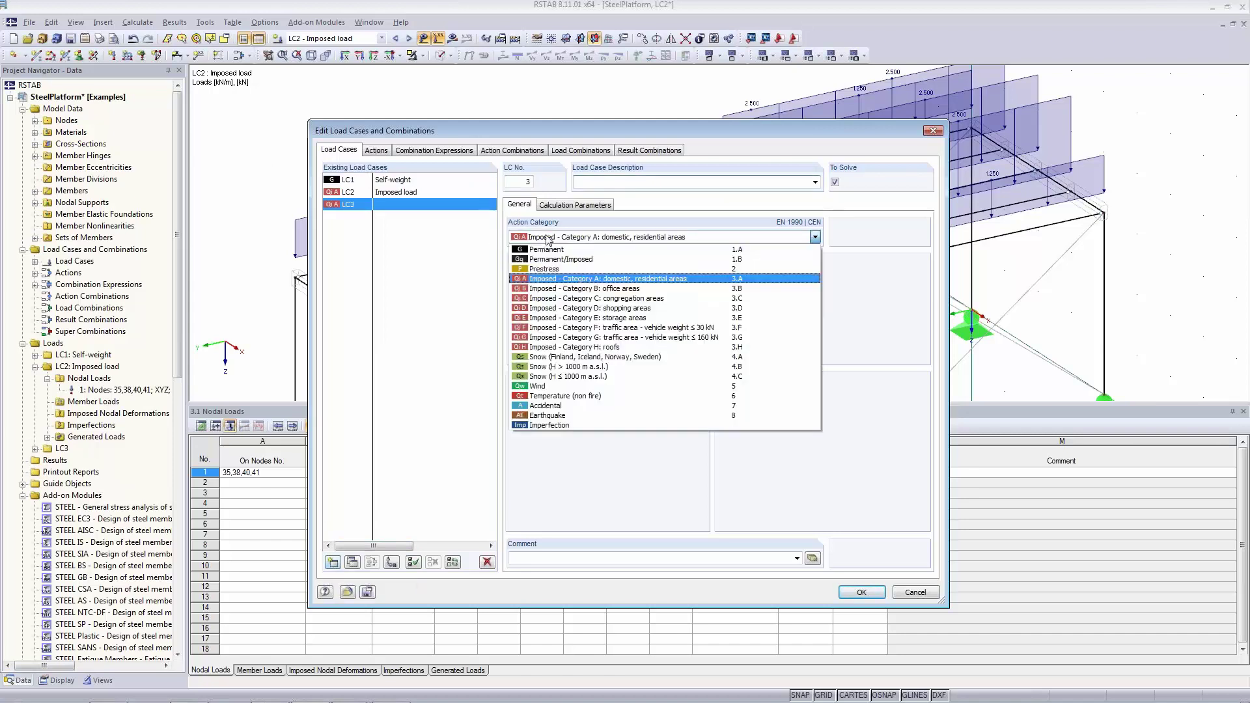
pyautogui.click(540, 387)
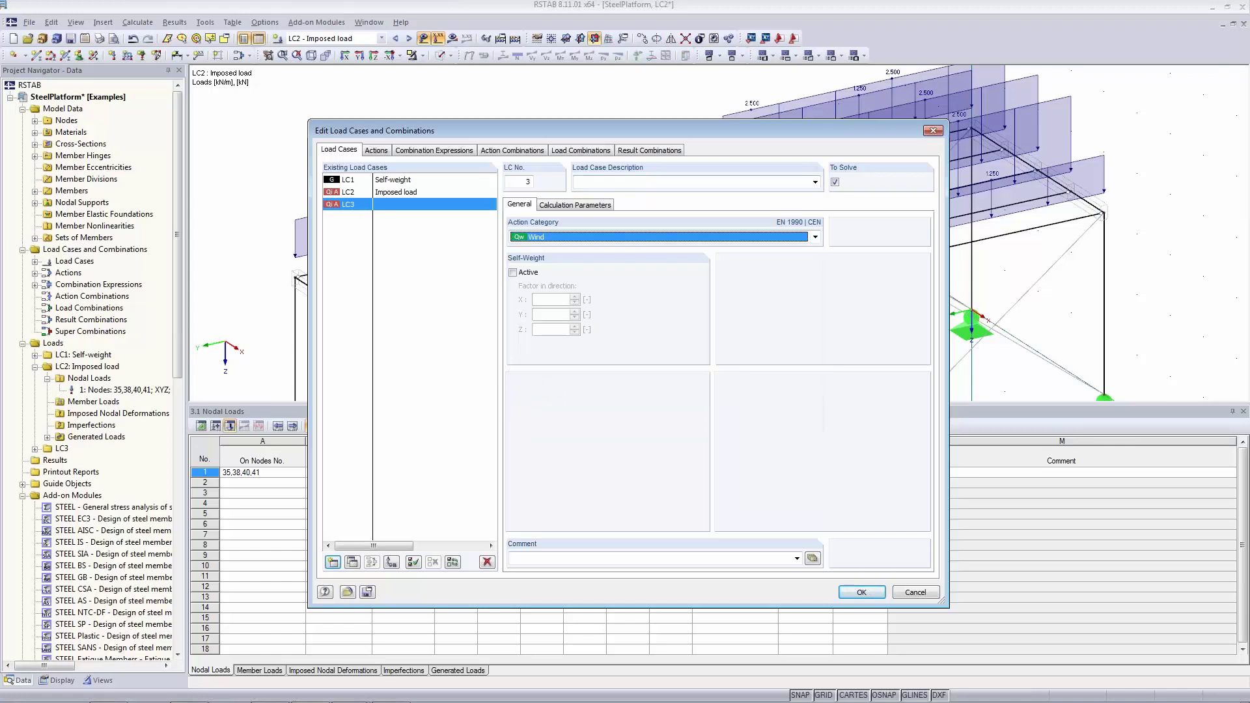
pyautogui.click(802, 182)
pyautogui.click(815, 183)
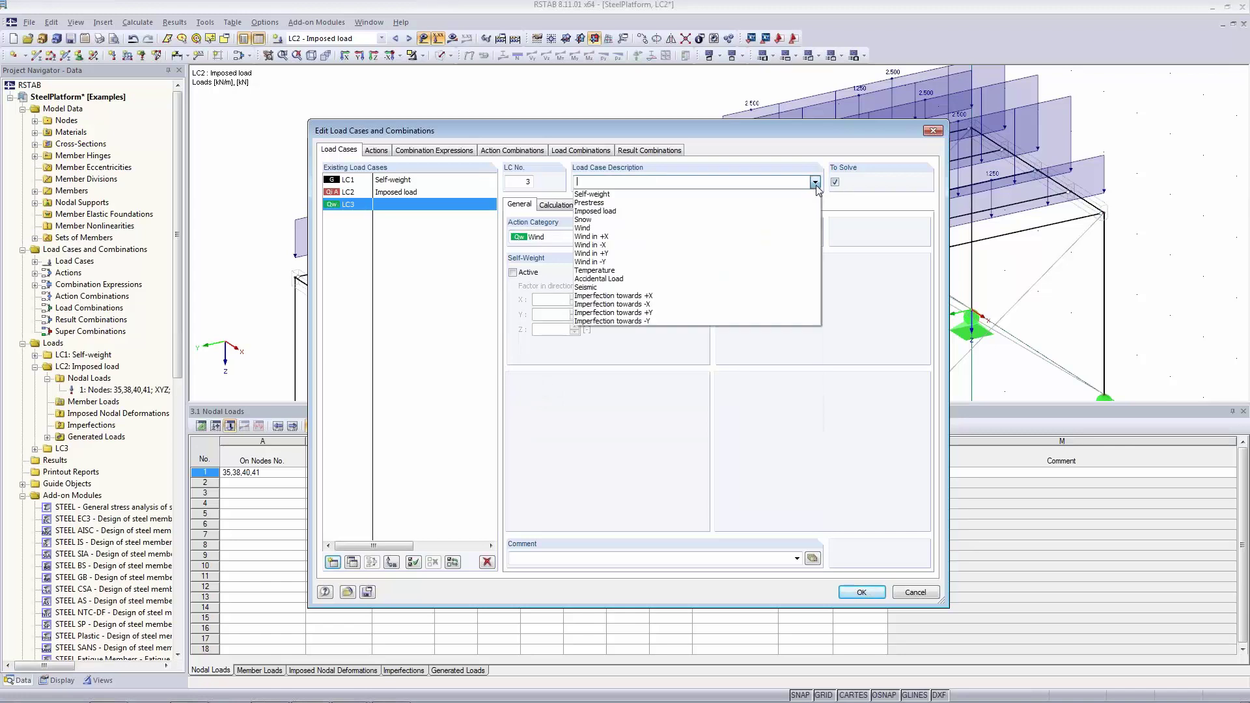
pyautogui.click(648, 237)
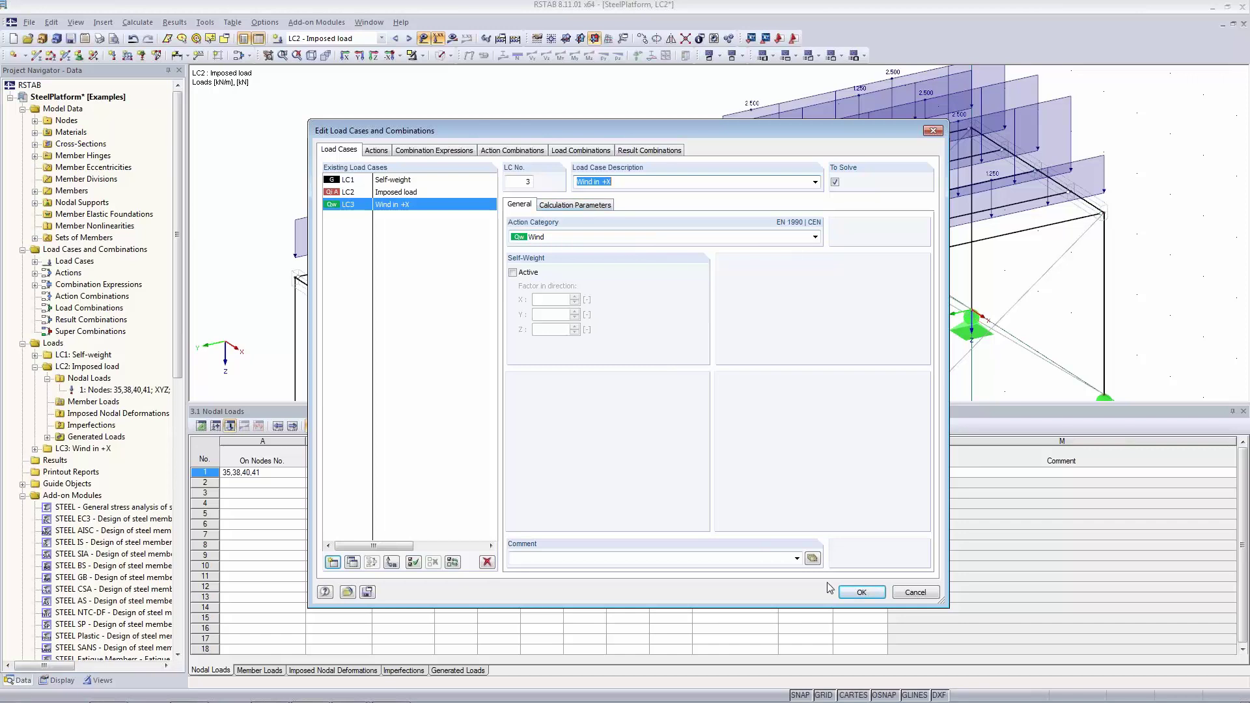
pyautogui.click(861, 593)
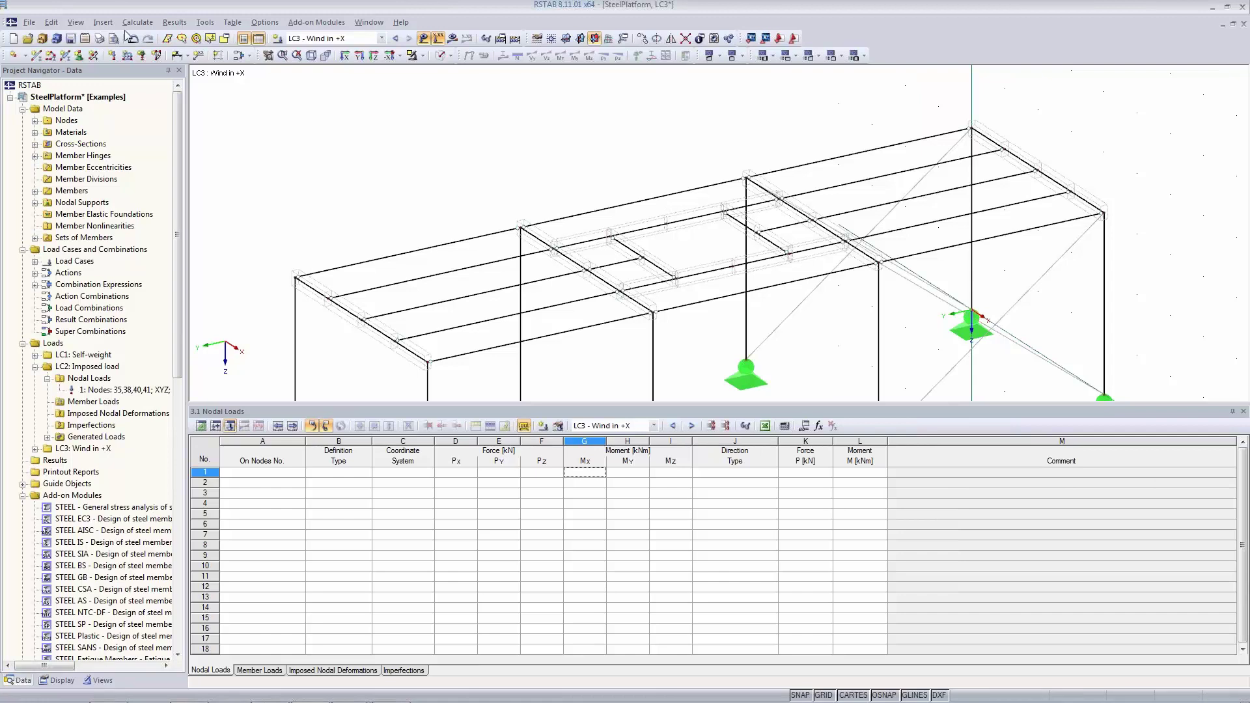
# Start generating wind loads on vertical walls according to EN 1991-1-4 for LC3, using the CEN national annex
pyautogui.click(204, 22)
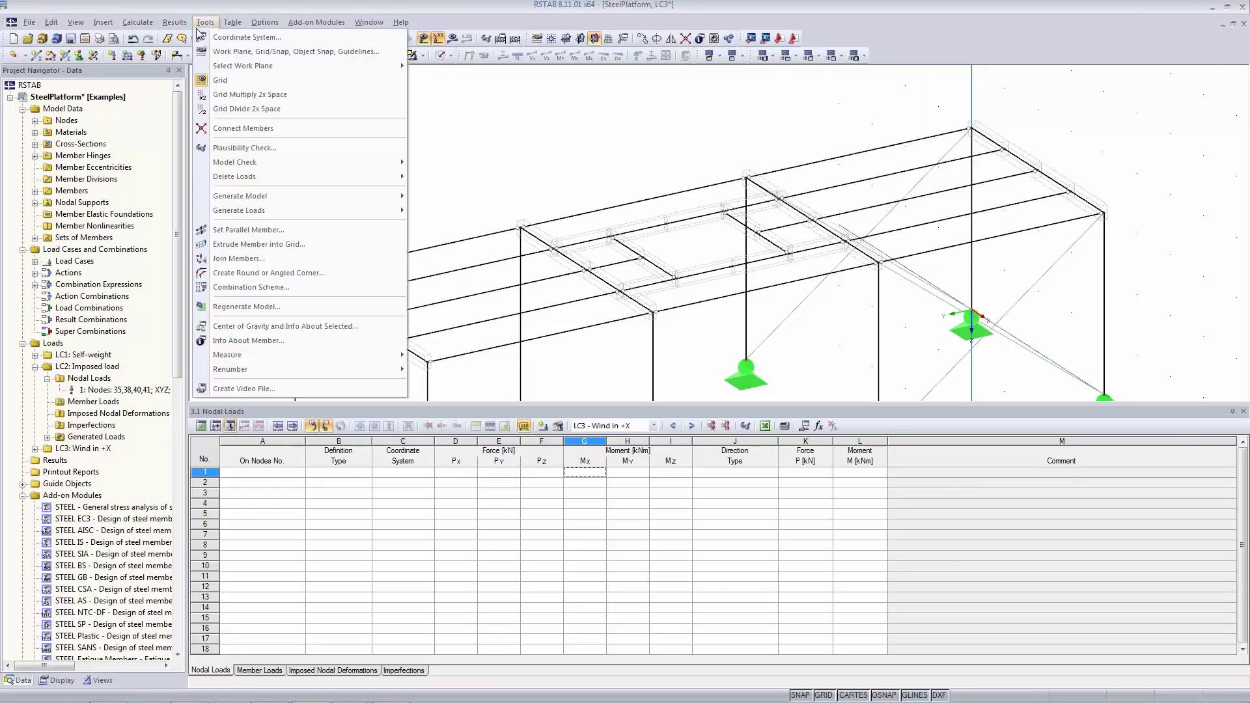
pyautogui.moveTo(230, 214)
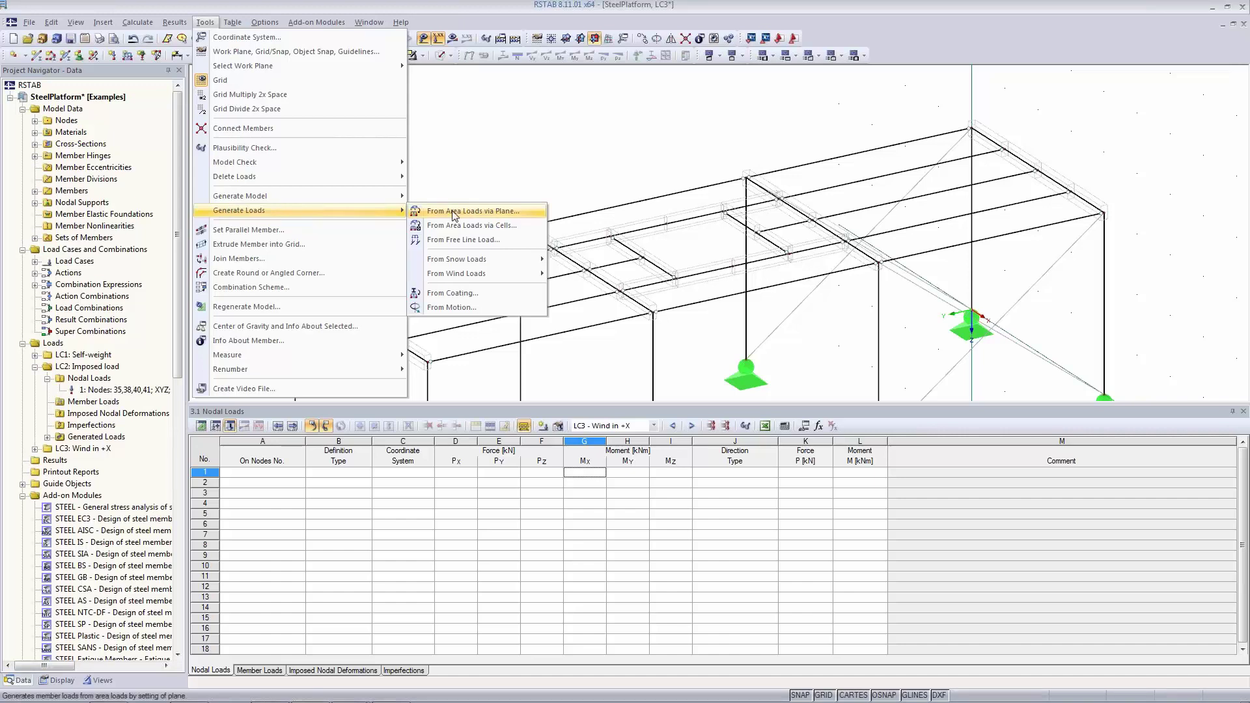
pyautogui.moveTo(461, 279)
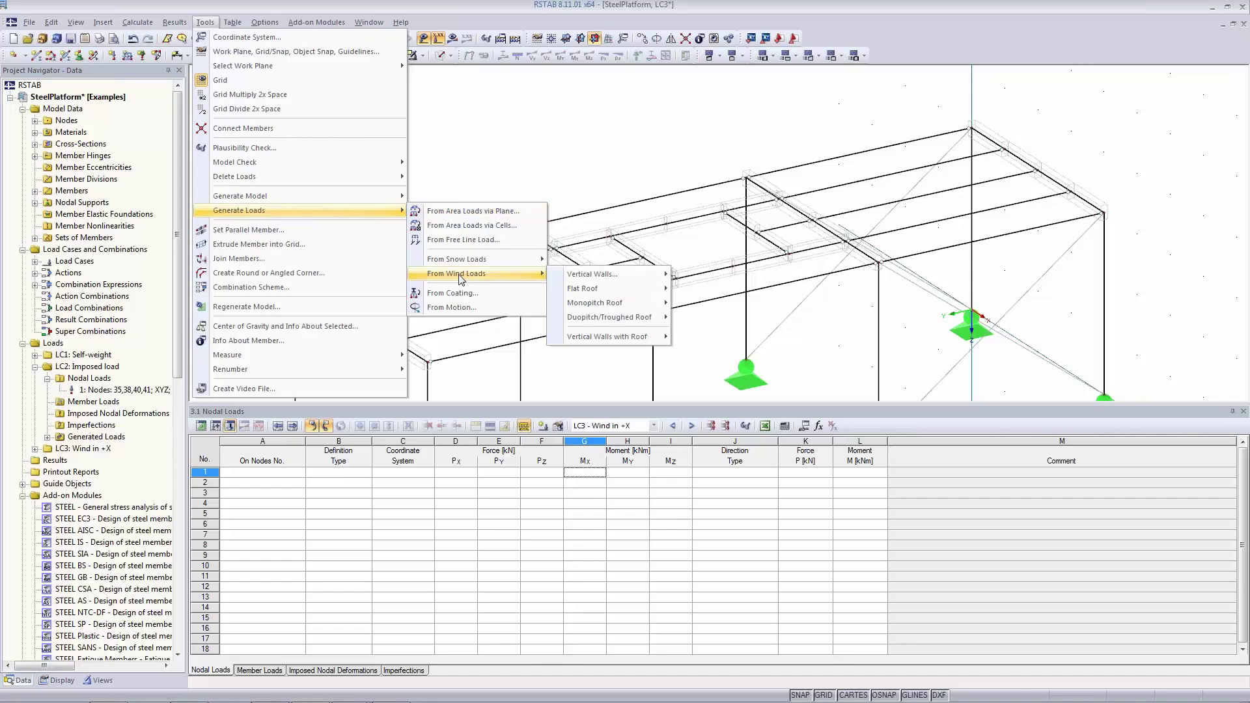
pyautogui.moveTo(557, 278)
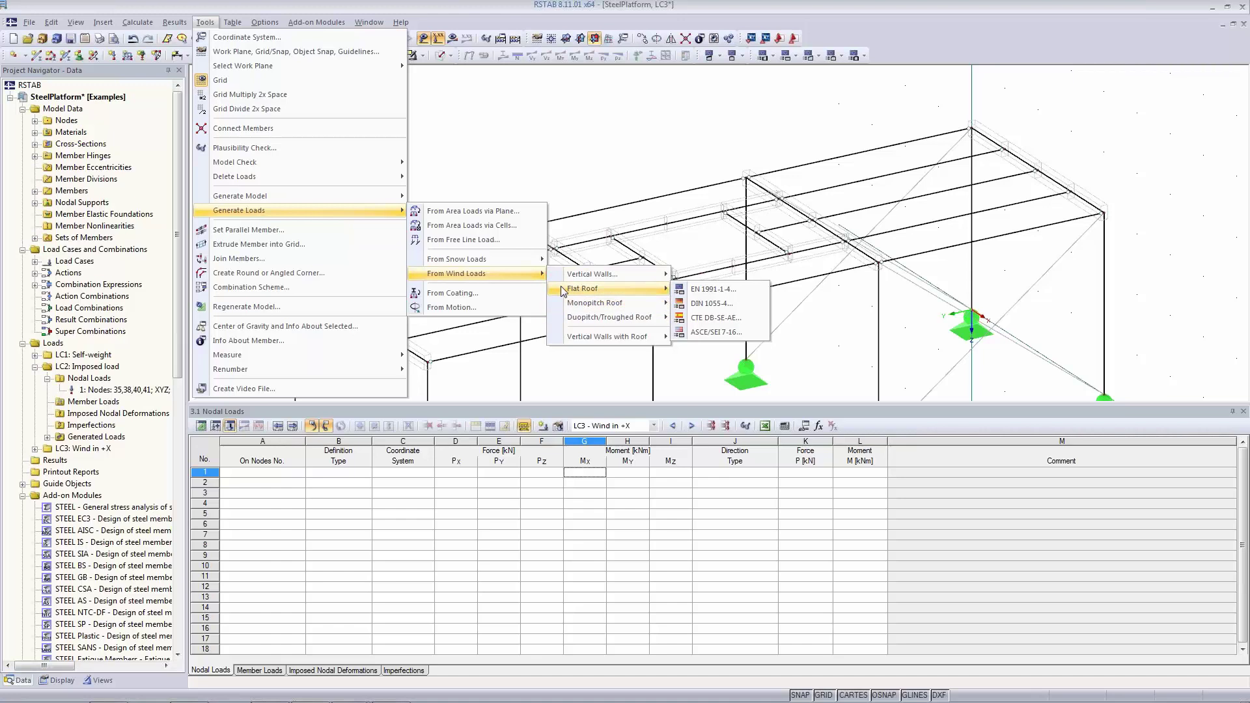
pyautogui.moveTo(558, 342)
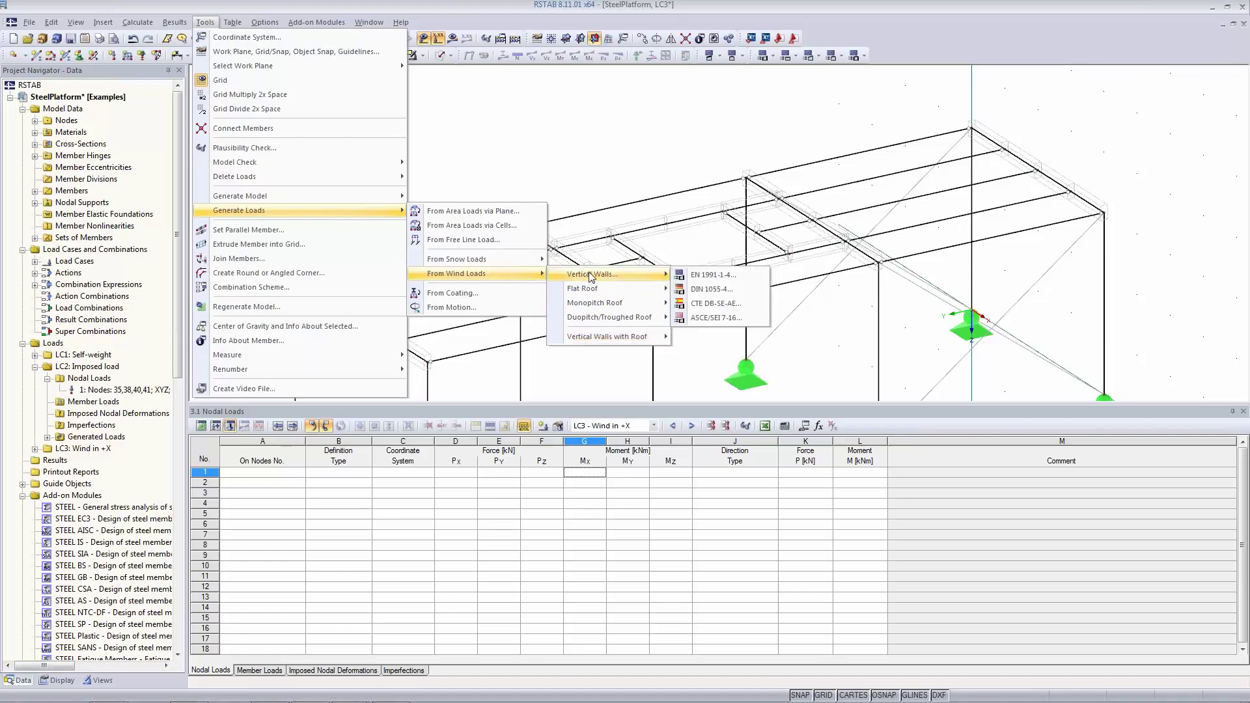
pyautogui.click(720, 282)
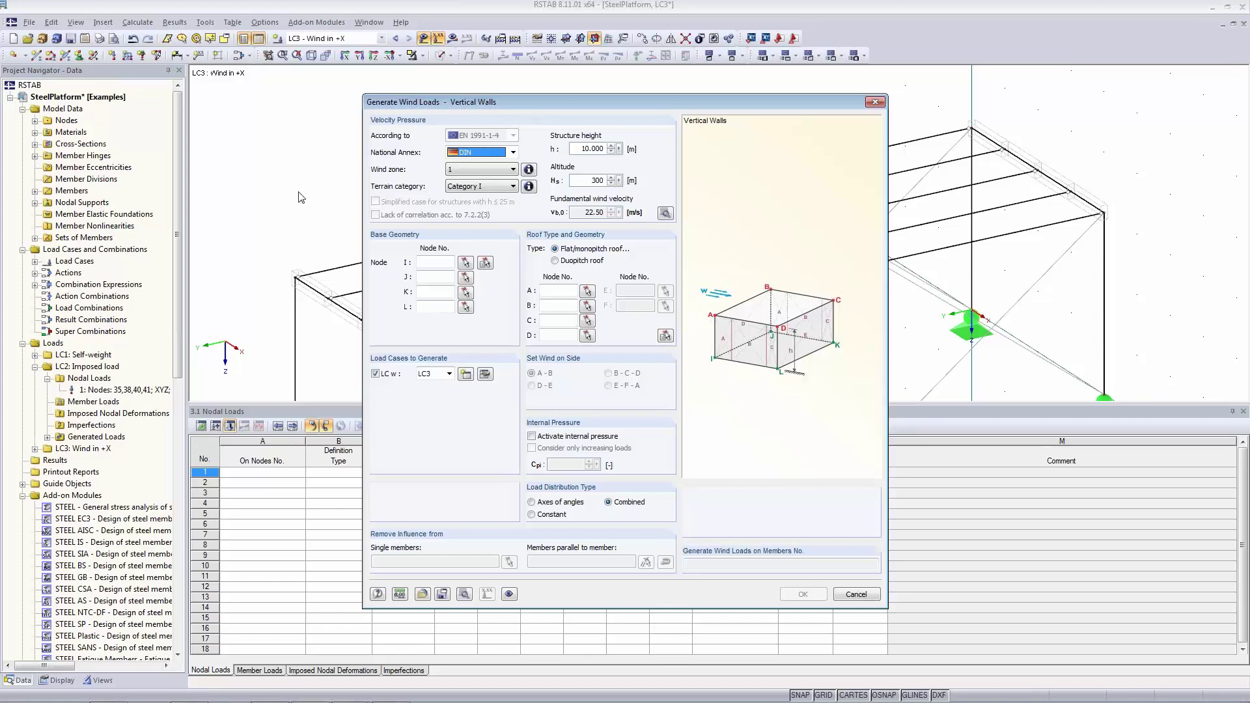
pyautogui.click(501, 155)
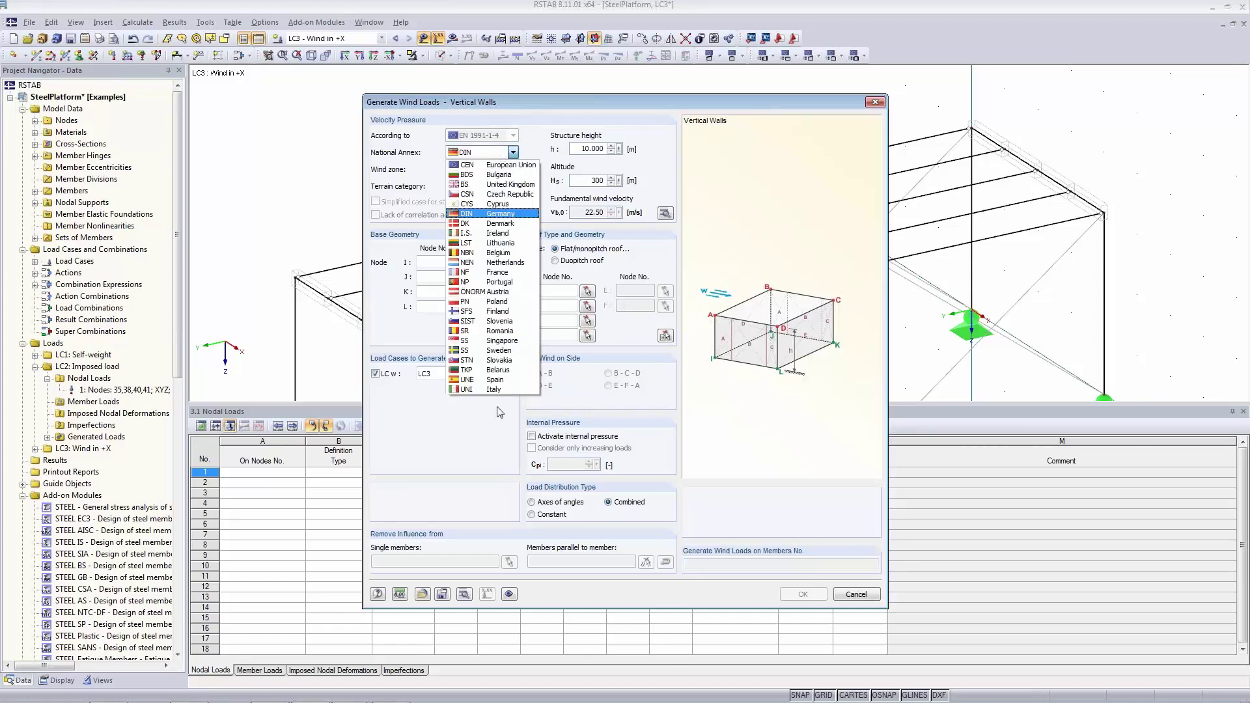
pyautogui.press('i')
pyautogui.press('s')
pyautogui.press('l')
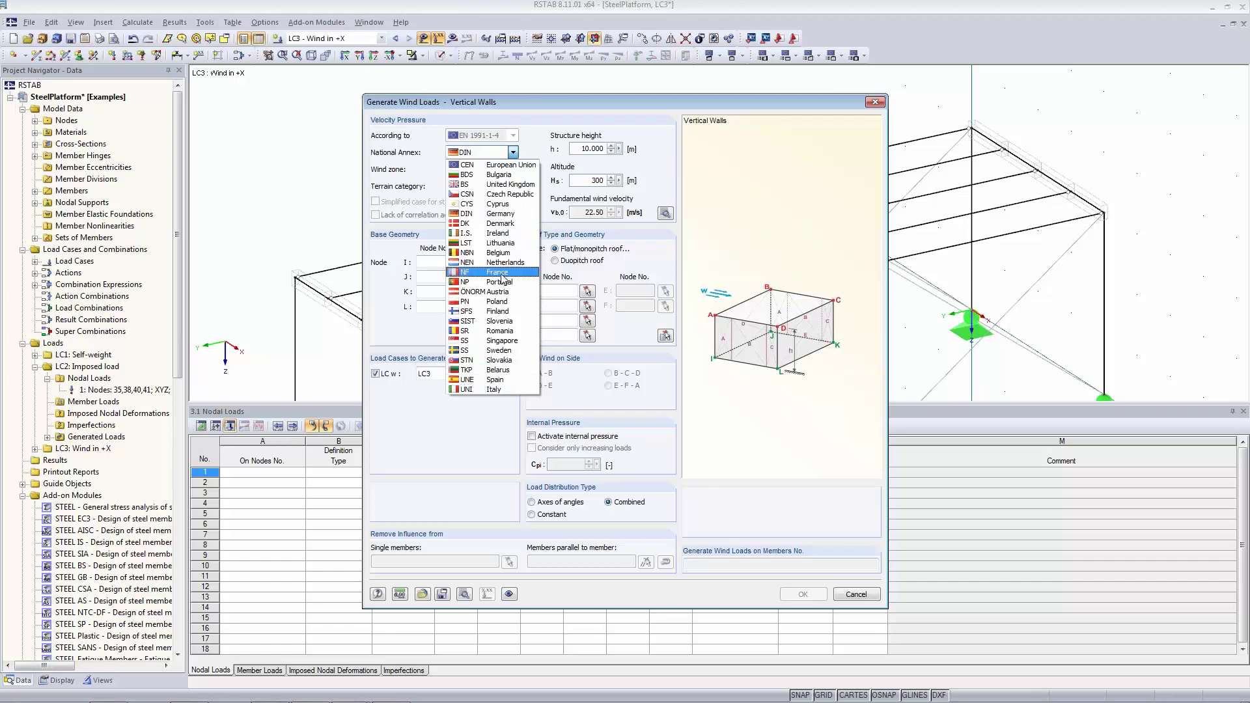
pyautogui.click(526, 167)
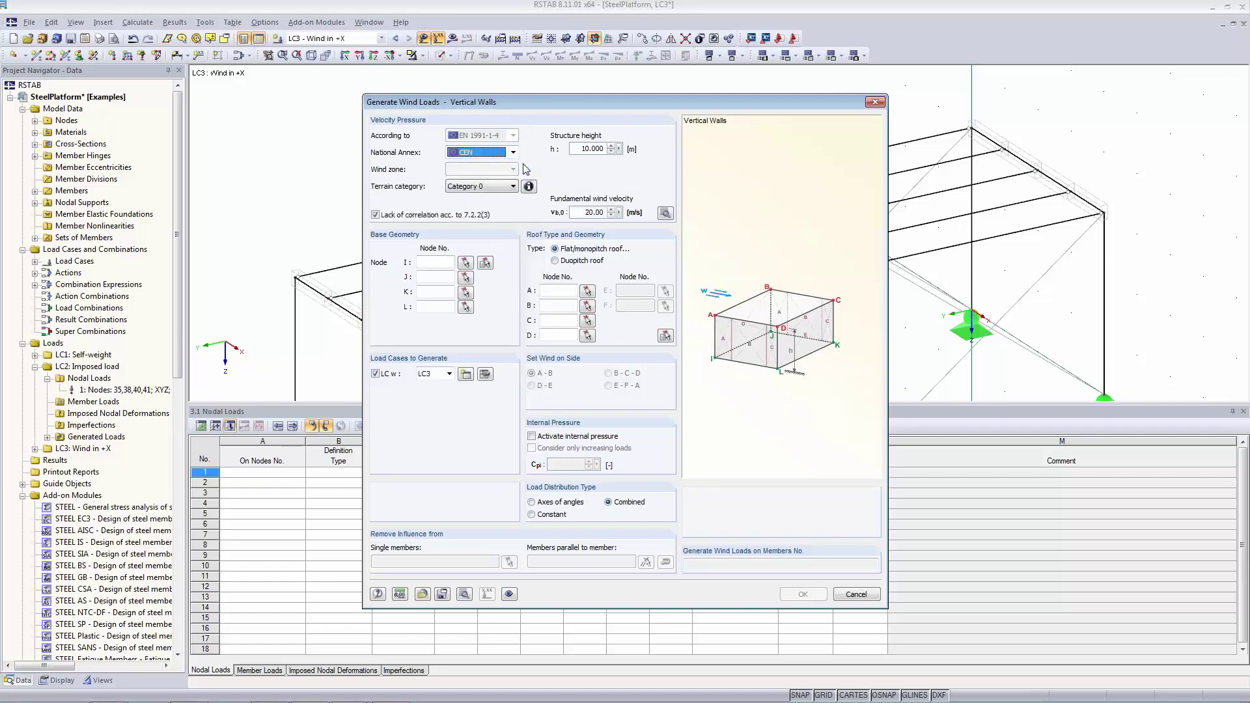
# Switch the national annex to NF for France and examine its wind zone options and wind zone map
pyautogui.click(482, 154)
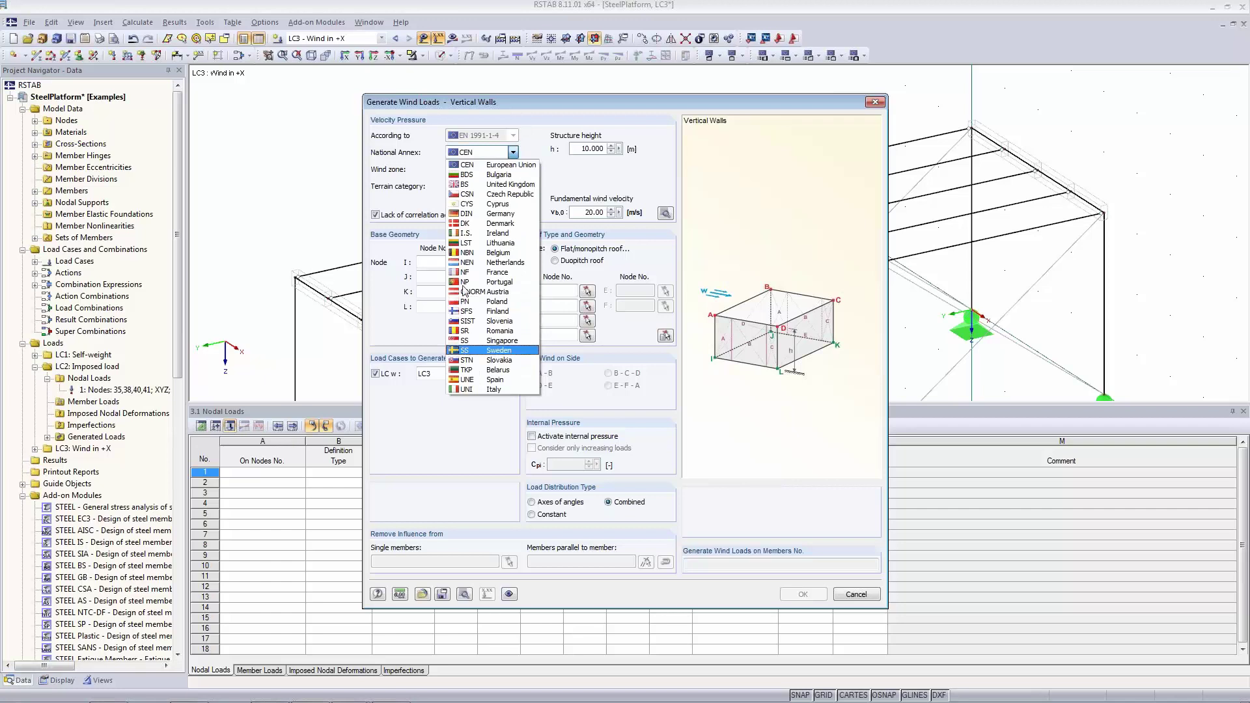
pyautogui.click(472, 278)
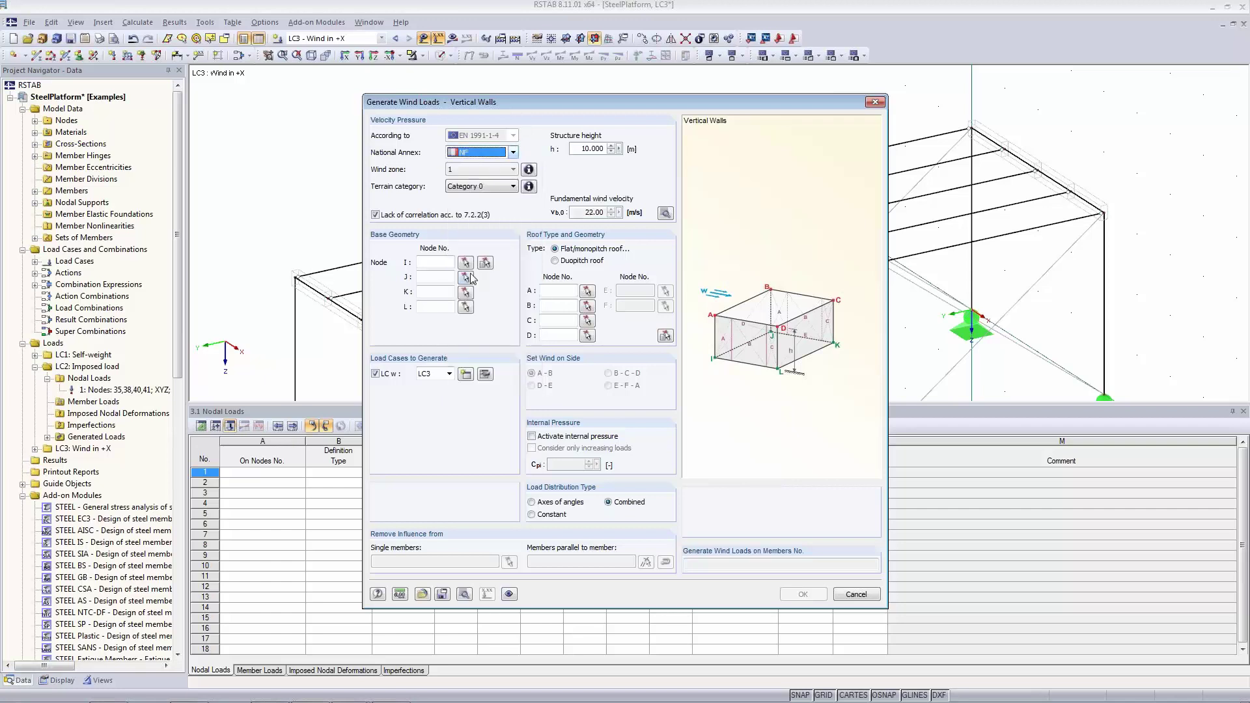
pyautogui.click(494, 168)
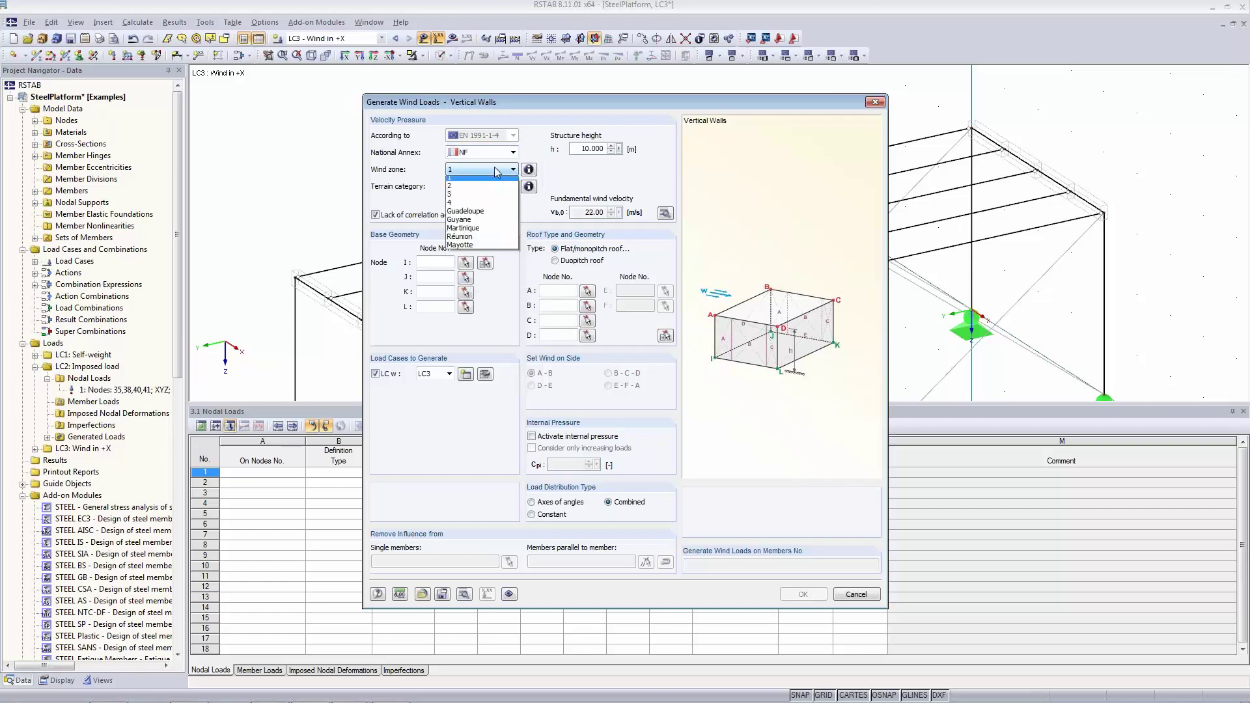
pyautogui.click(494, 166)
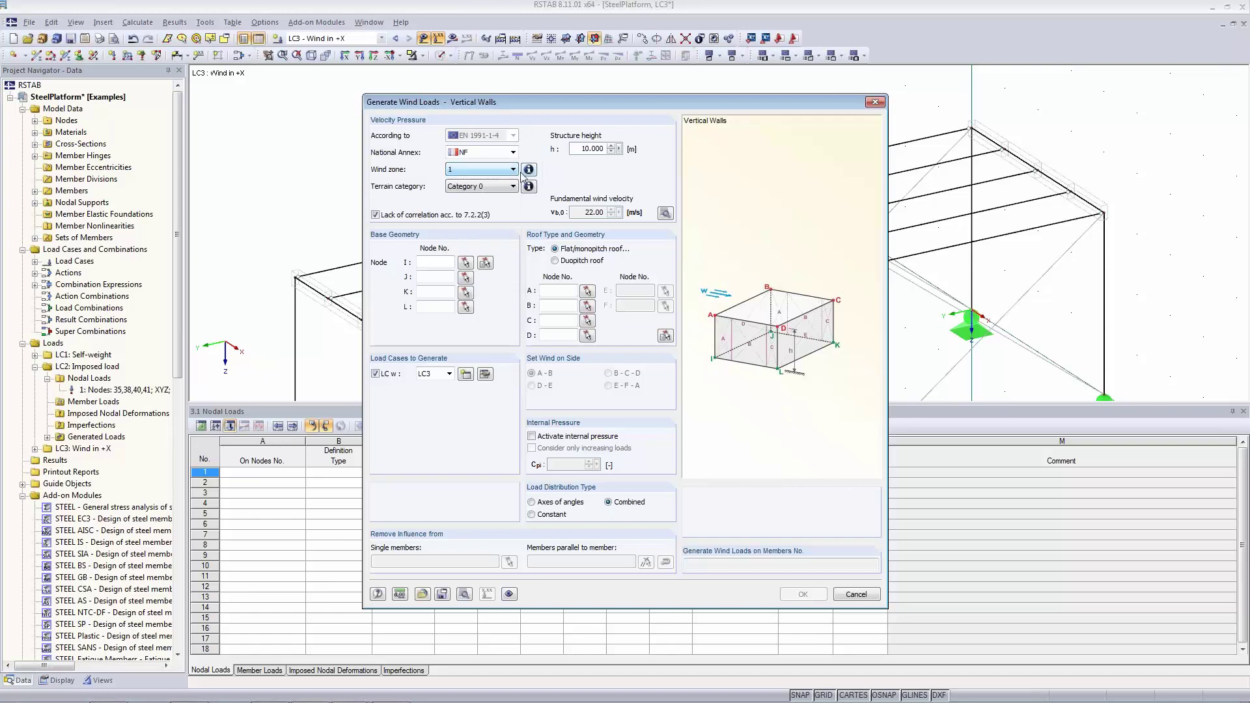
pyautogui.click(529, 170)
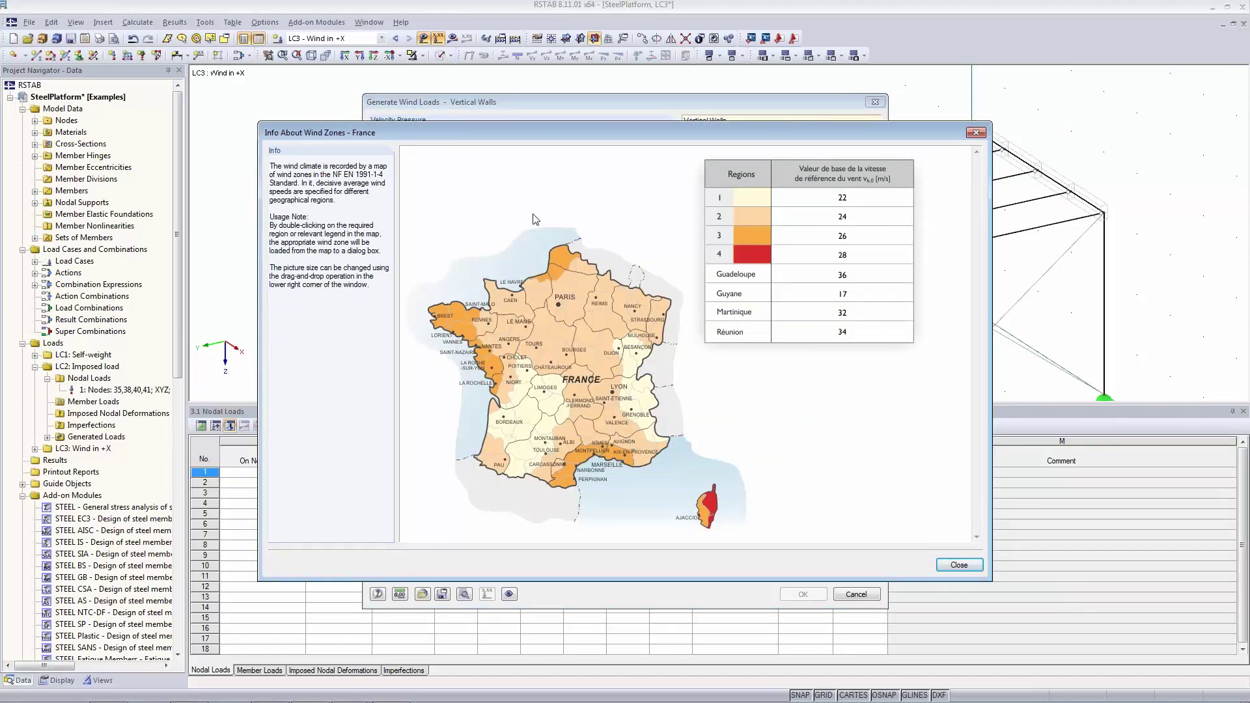
pyautogui.click(974, 133)
# Switch the national annex to DIN for Germany and examine its wind zone map
pyautogui.click(473, 149)
pyautogui.click(500, 225)
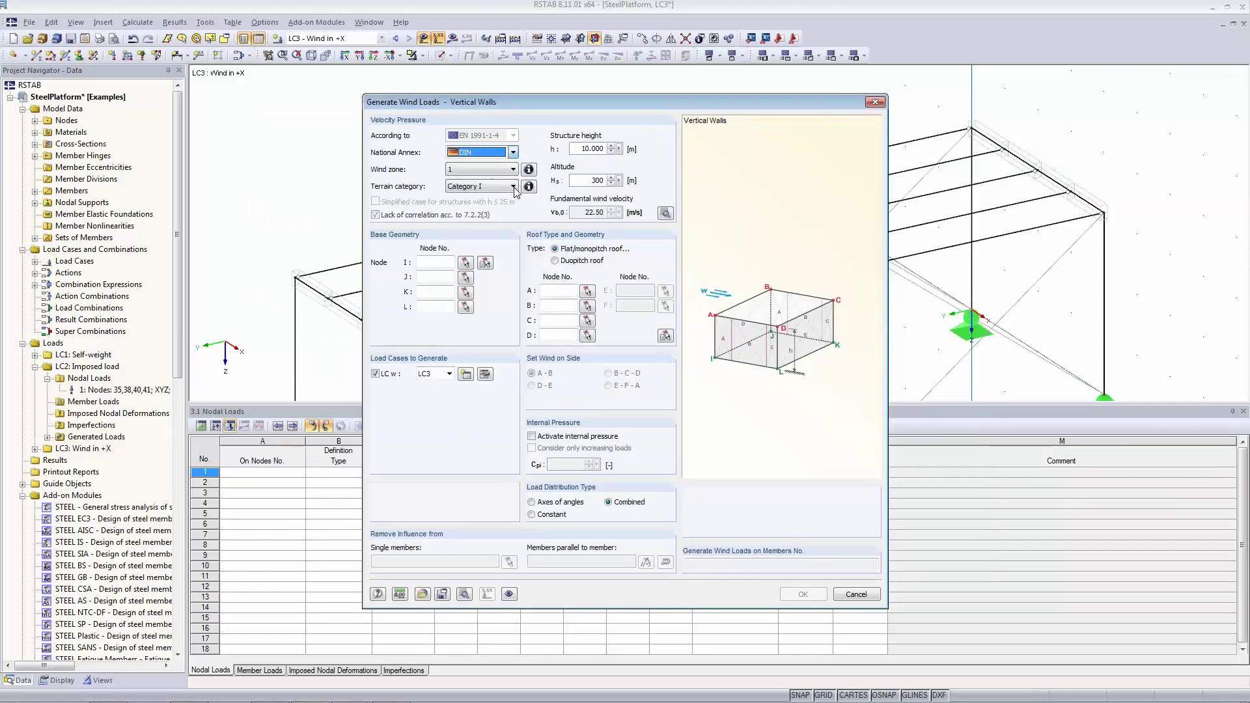
pyautogui.click(528, 169)
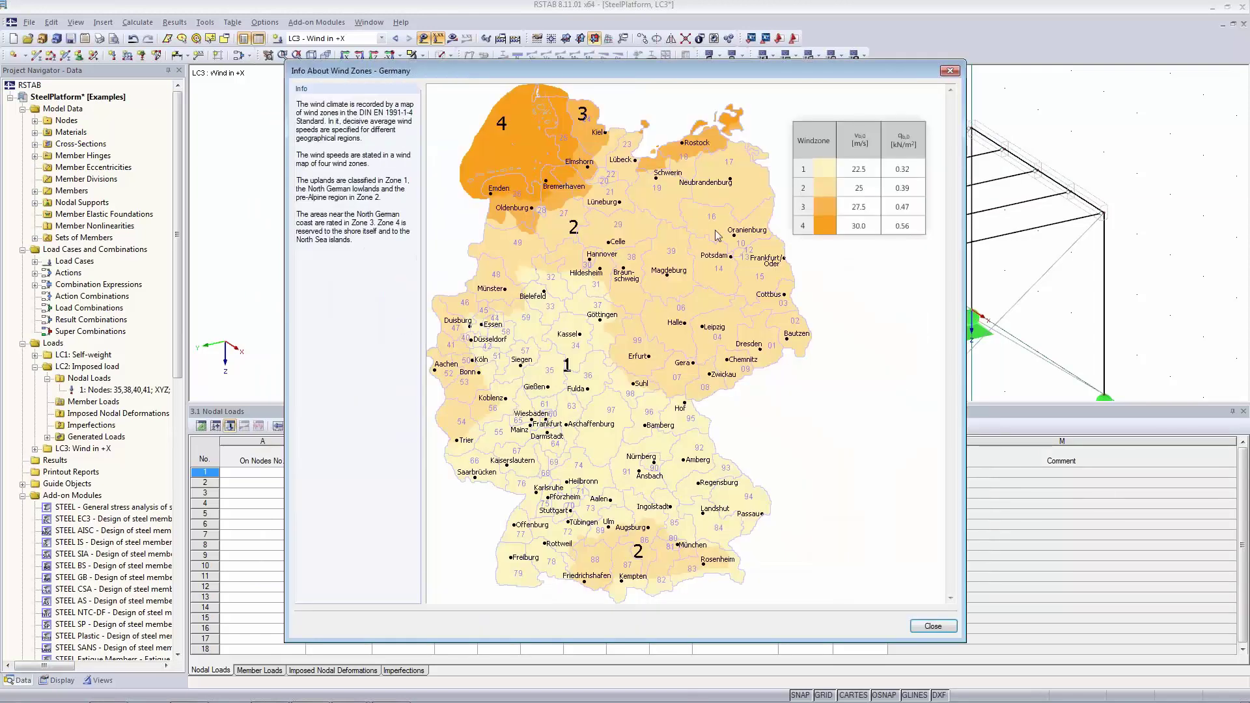
pyautogui.click(933, 626)
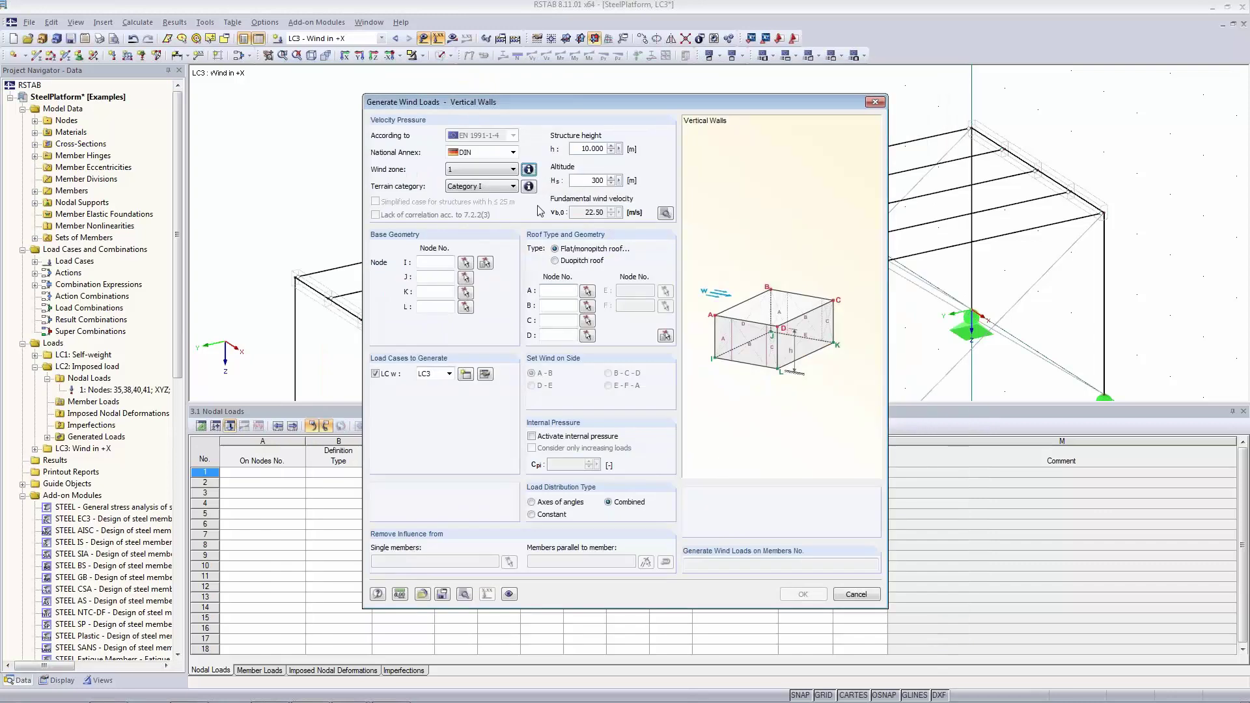
# Set the national annex to CEN and the fundamental wind velocity to 25 m/s
pyautogui.click(476, 156)
pyautogui.click(474, 160)
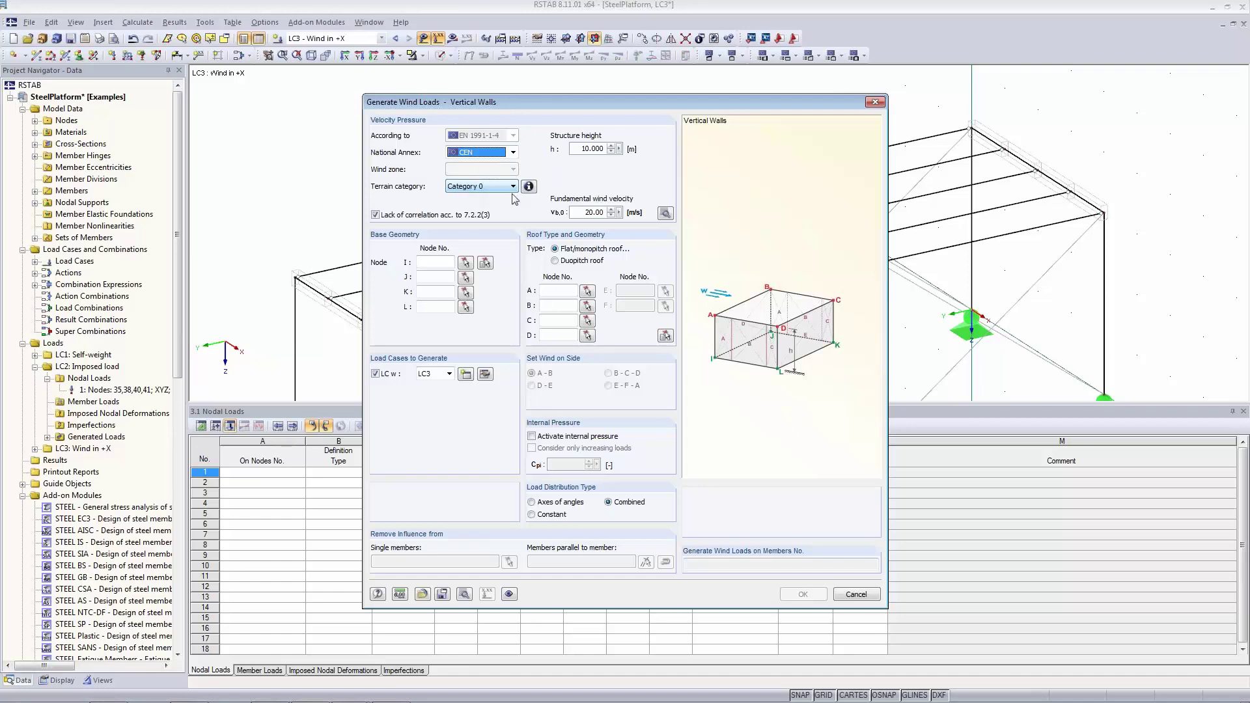
pyautogui.click(594, 212)
pyautogui.write('25')
# Set the structure height to 3 m by measuring between a corner column's end nodes, and choose terrain Category II
pyautogui.doubleClick(594, 152)
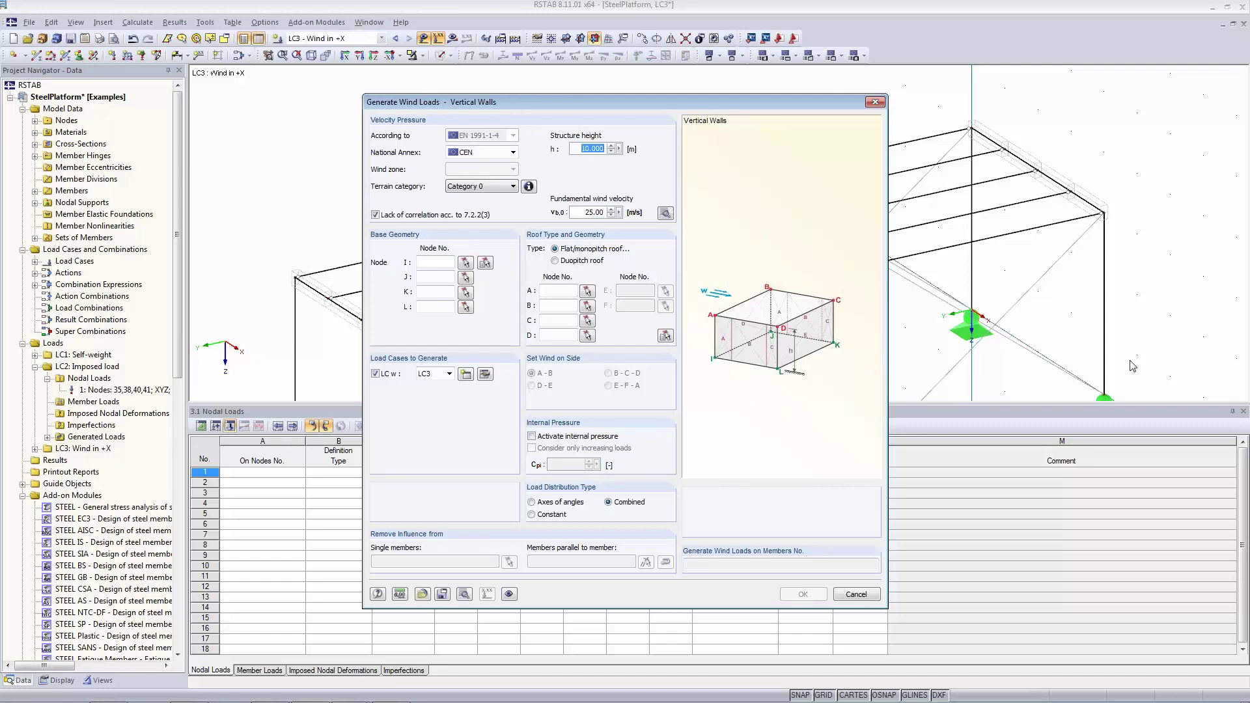
pyautogui.click(619, 150)
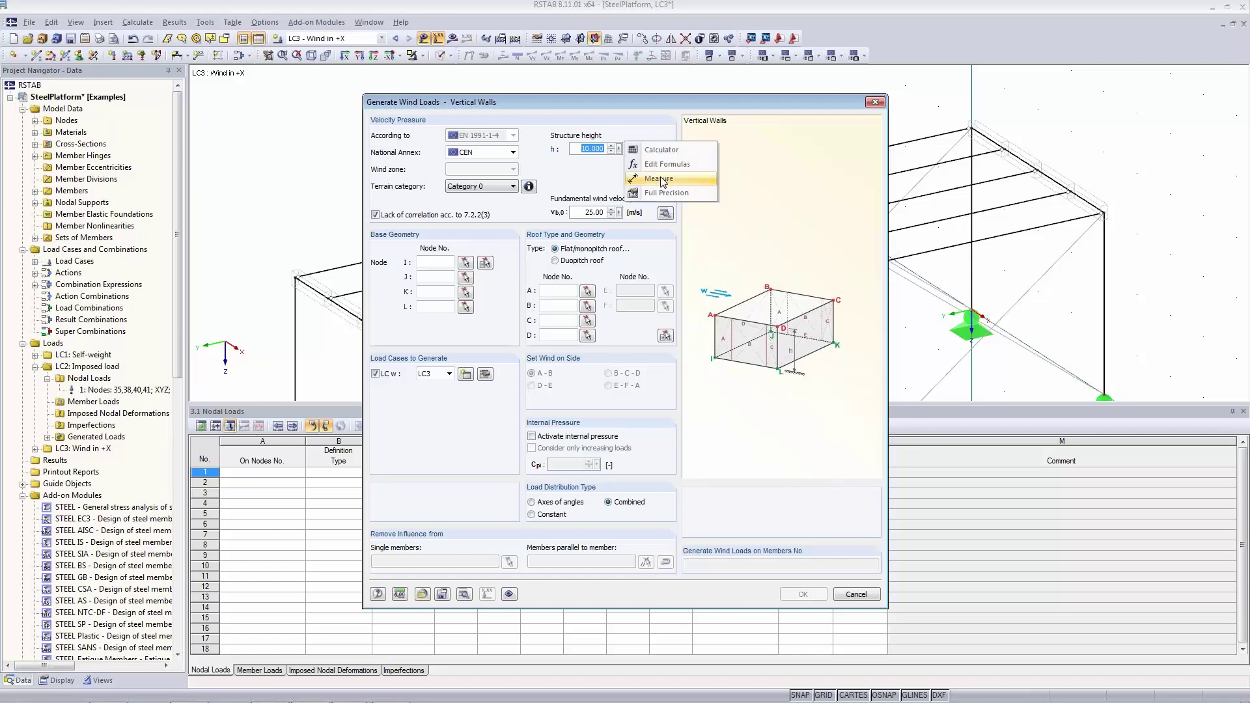
pyautogui.click(660, 179)
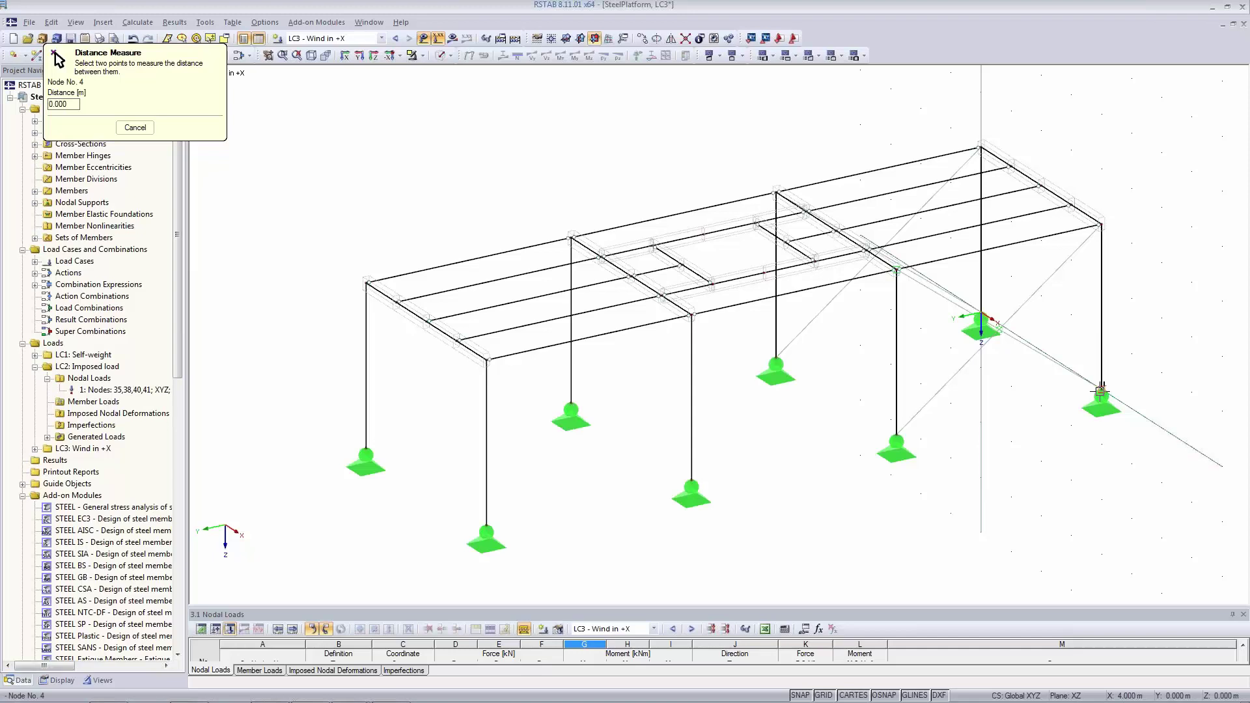
pyautogui.click(1101, 225)
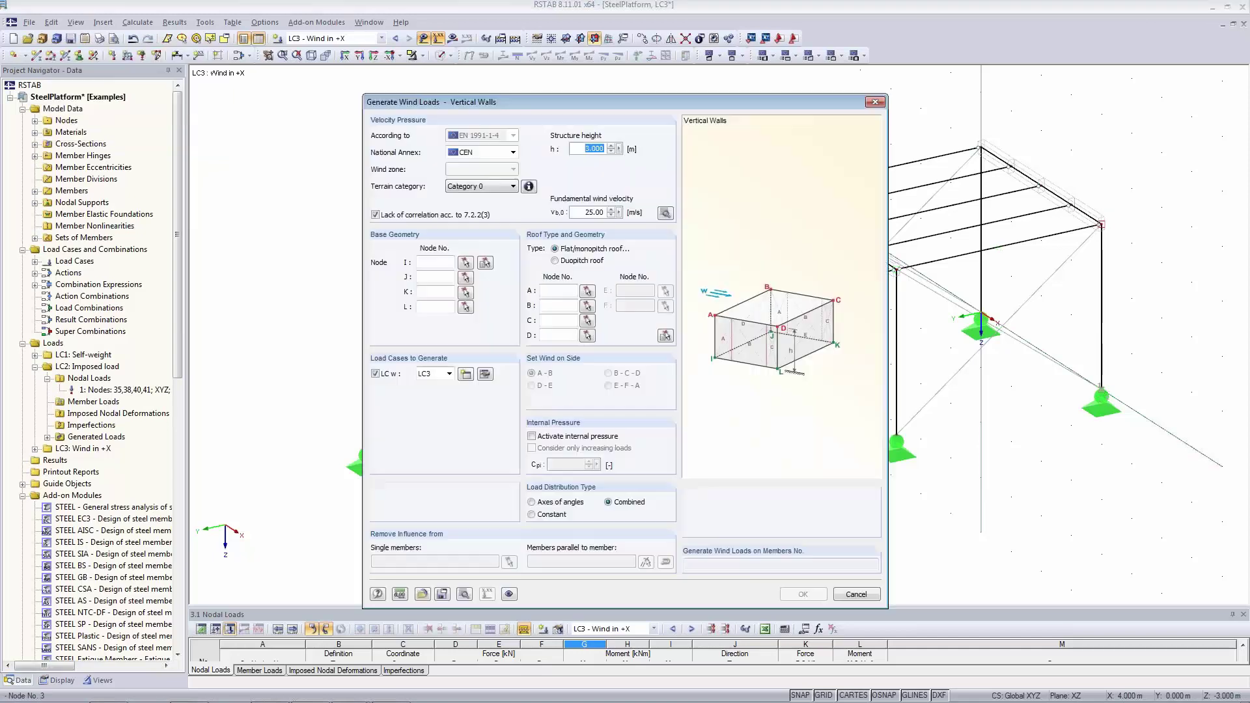
pyautogui.click(576, 149)
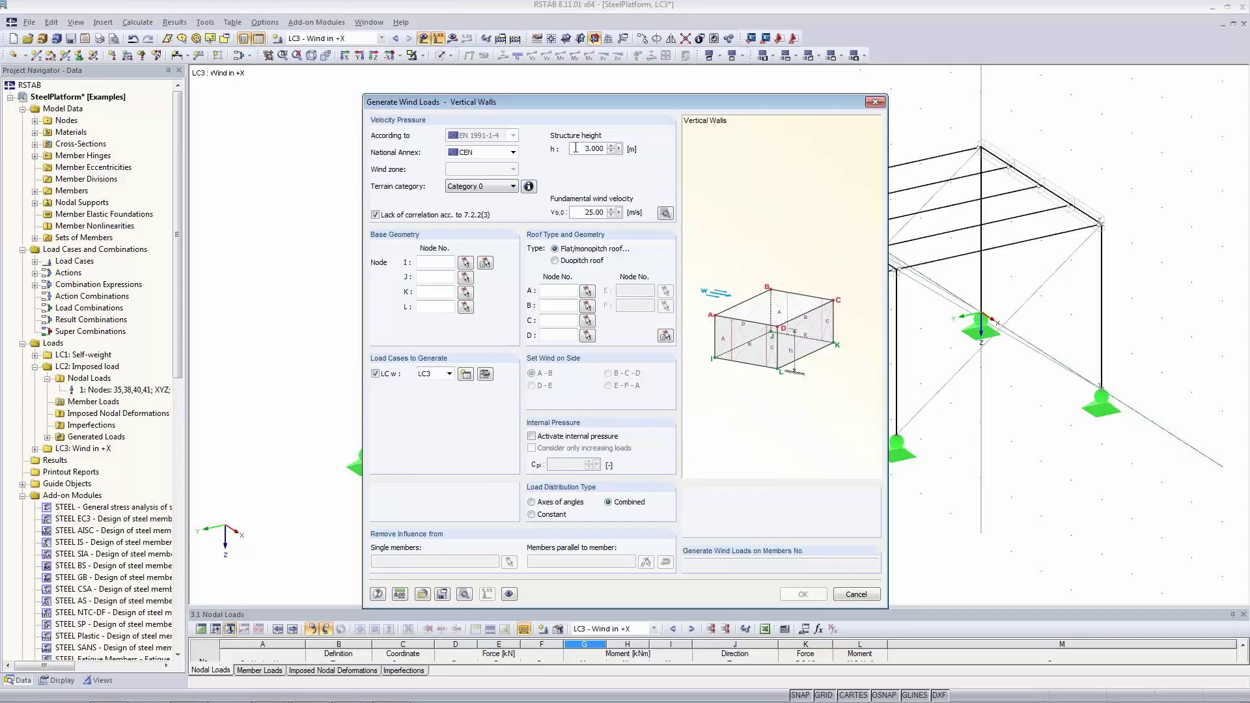
pyautogui.click(495, 185)
pyautogui.click(482, 222)
# Define the base geometry of the wind-loaded walls with the corner support nodes 27, 1, 4 and 30
pyautogui.click(485, 263)
pyautogui.click(365, 450)
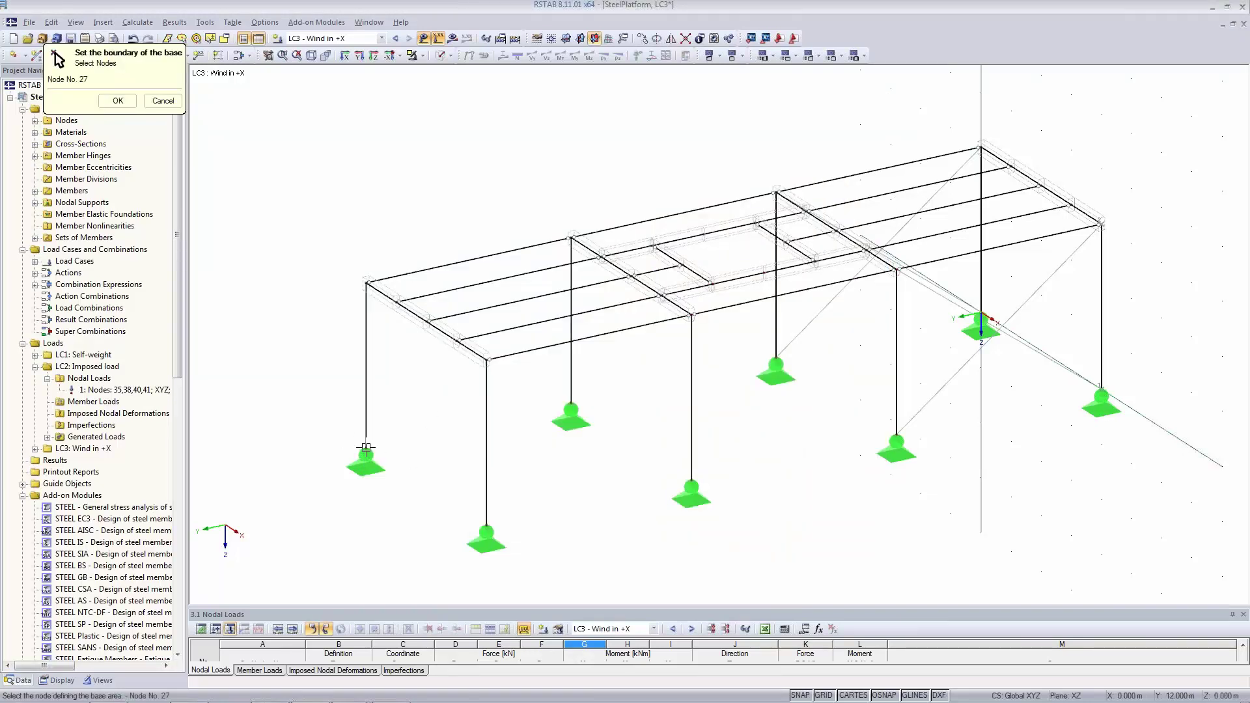
pyautogui.click(980, 318)
pyautogui.click(1099, 393)
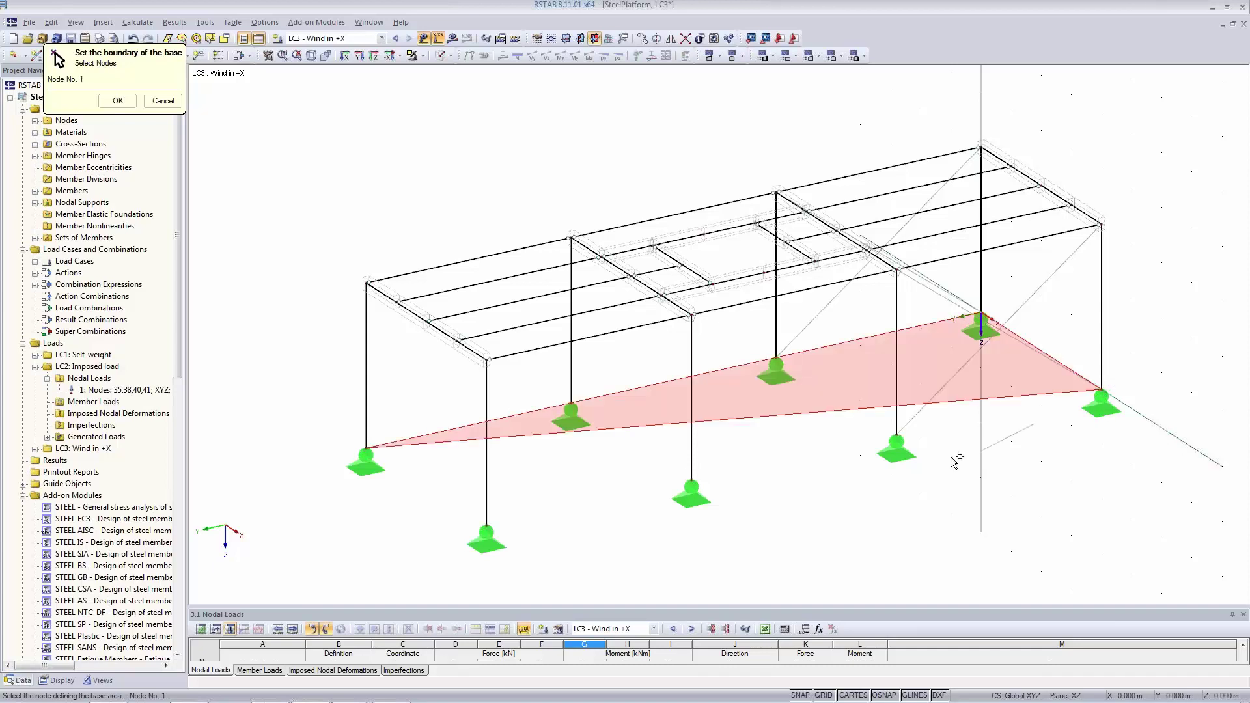
pyautogui.click(486, 529)
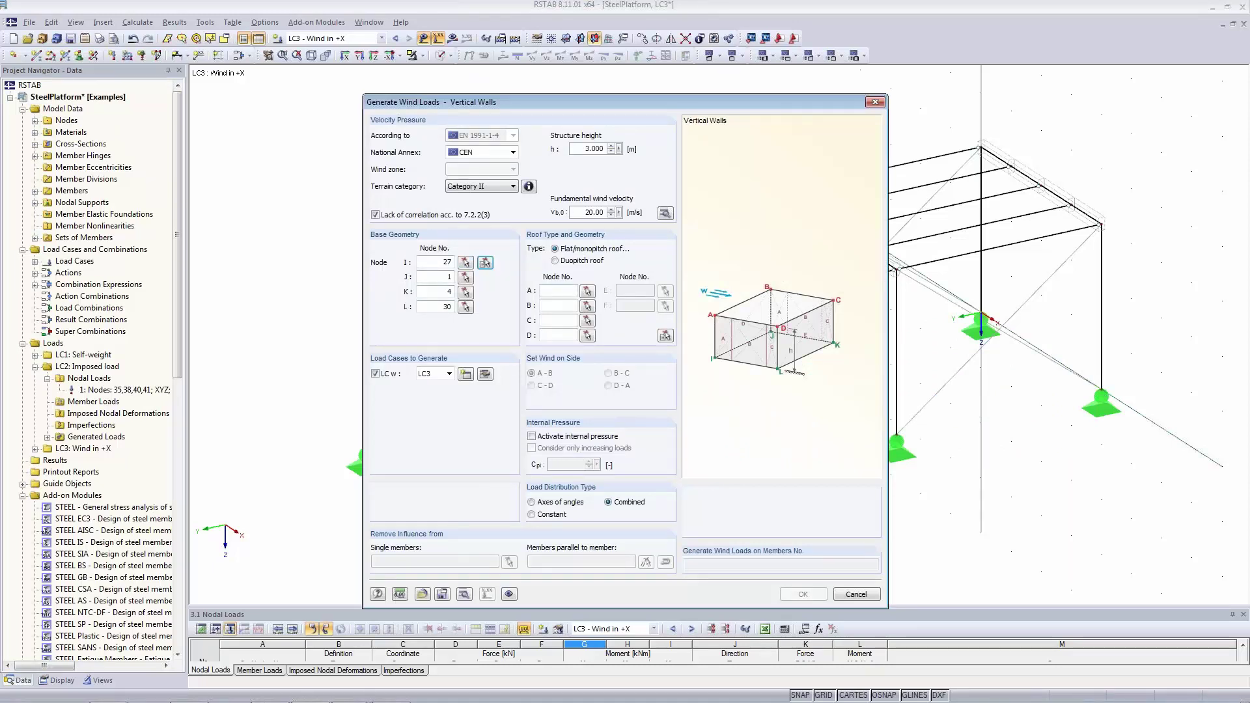
# Define the flat roof geometry with the platform's upper corner nodes 28, 2, 3 and 29
pyautogui.click(665, 336)
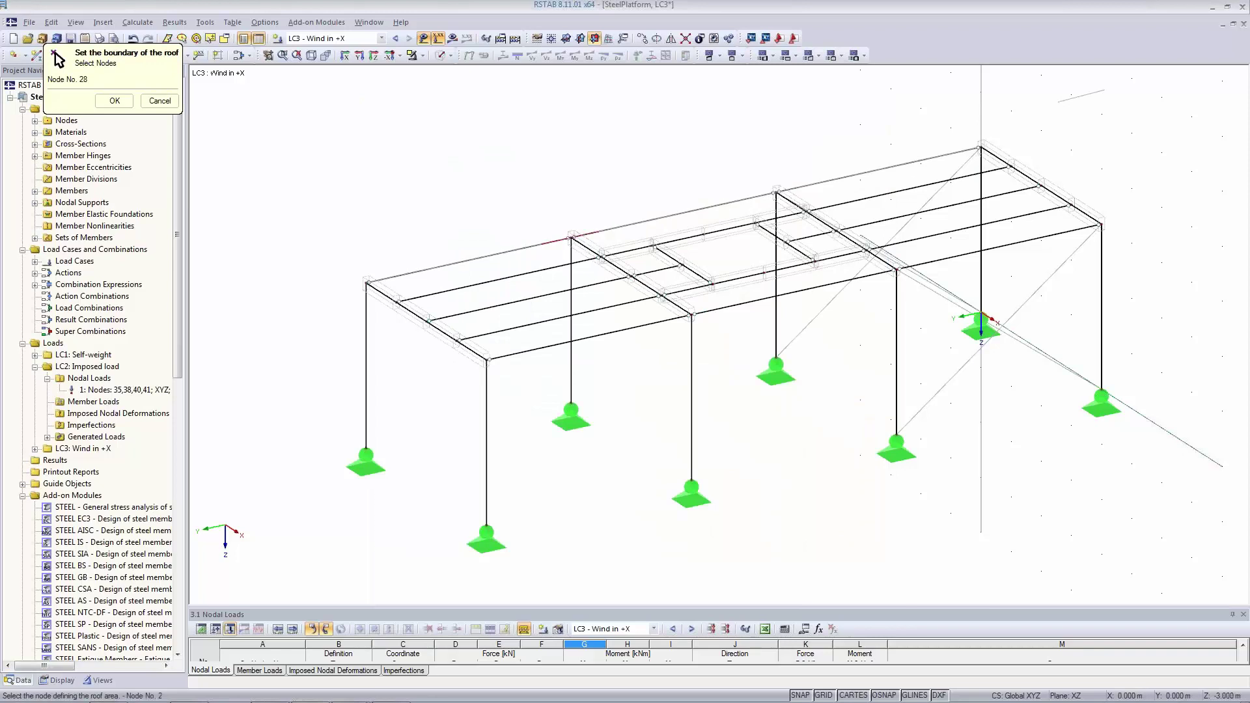
pyautogui.click(1100, 225)
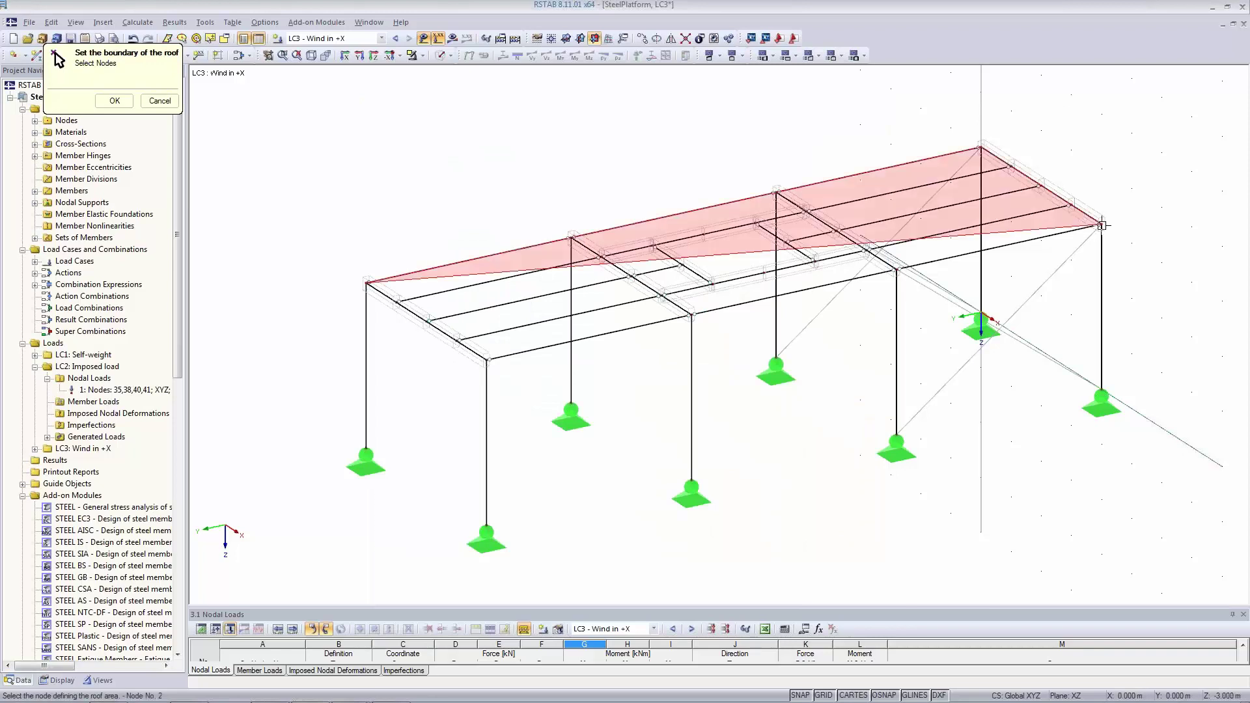
pyautogui.click(490, 357)
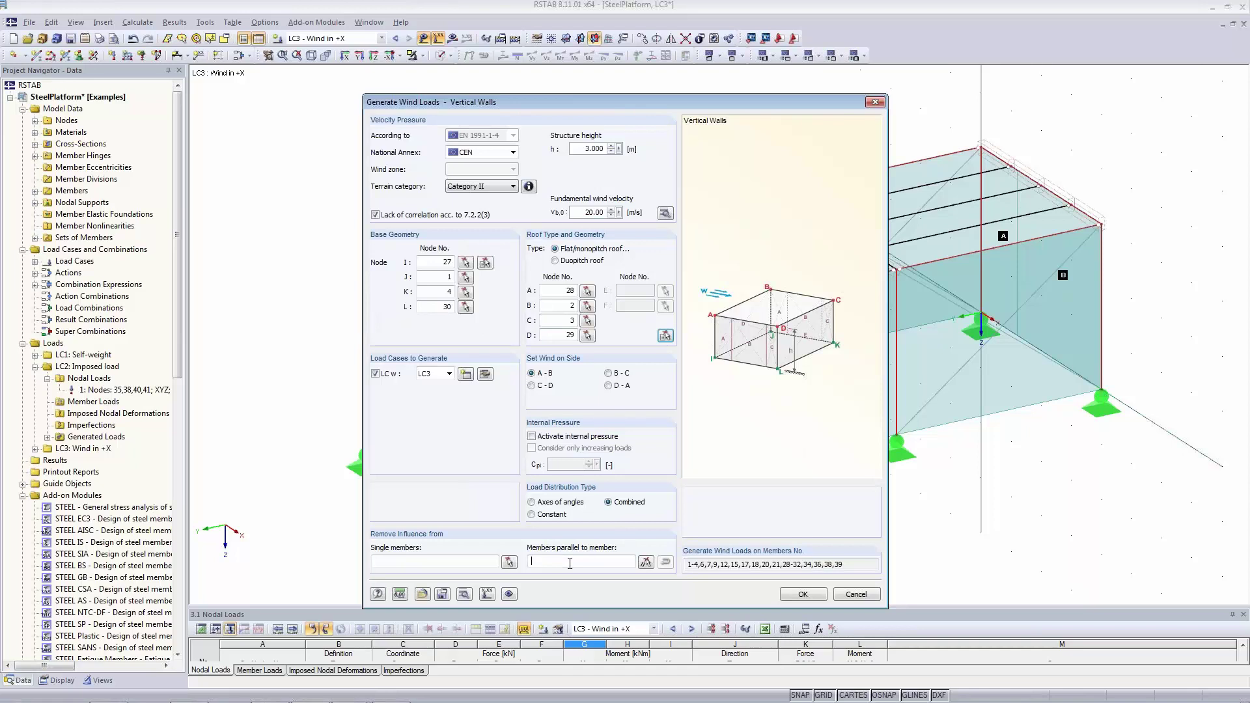
# Remove the wind load influence from all members parallel to members 32 and 36, leaving only the columns loaded
pyautogui.click(646, 563)
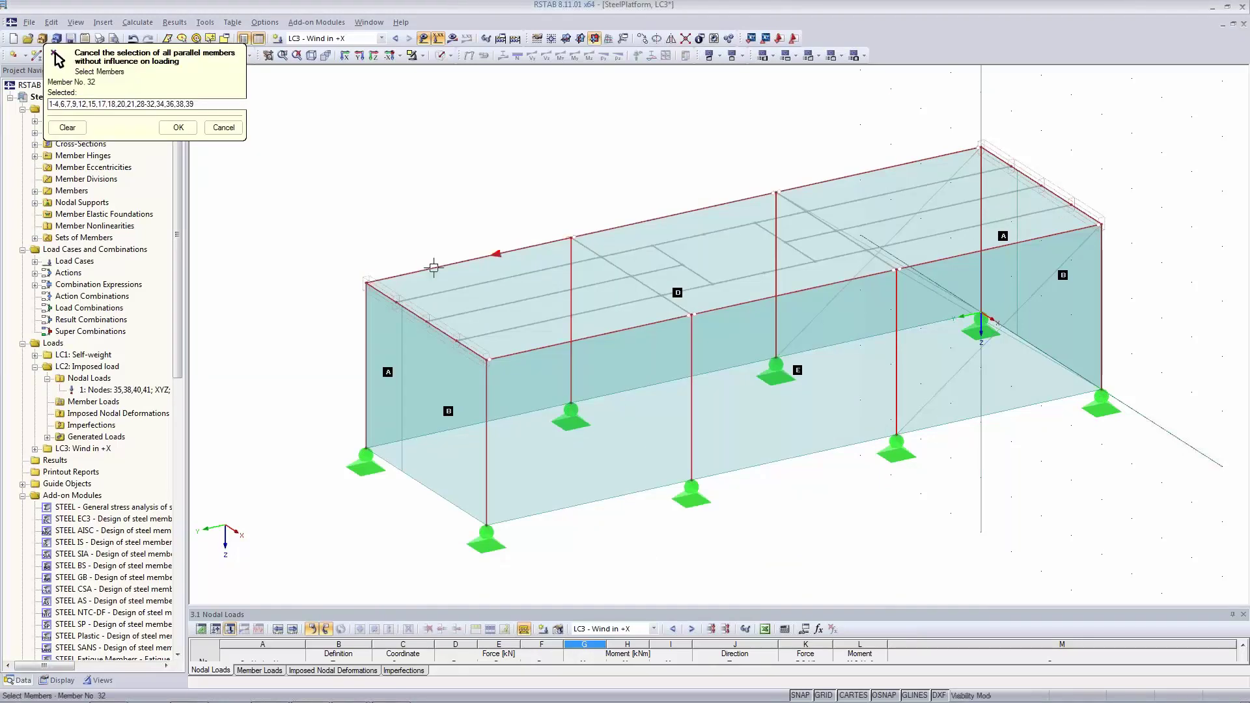
pyautogui.click(434, 267)
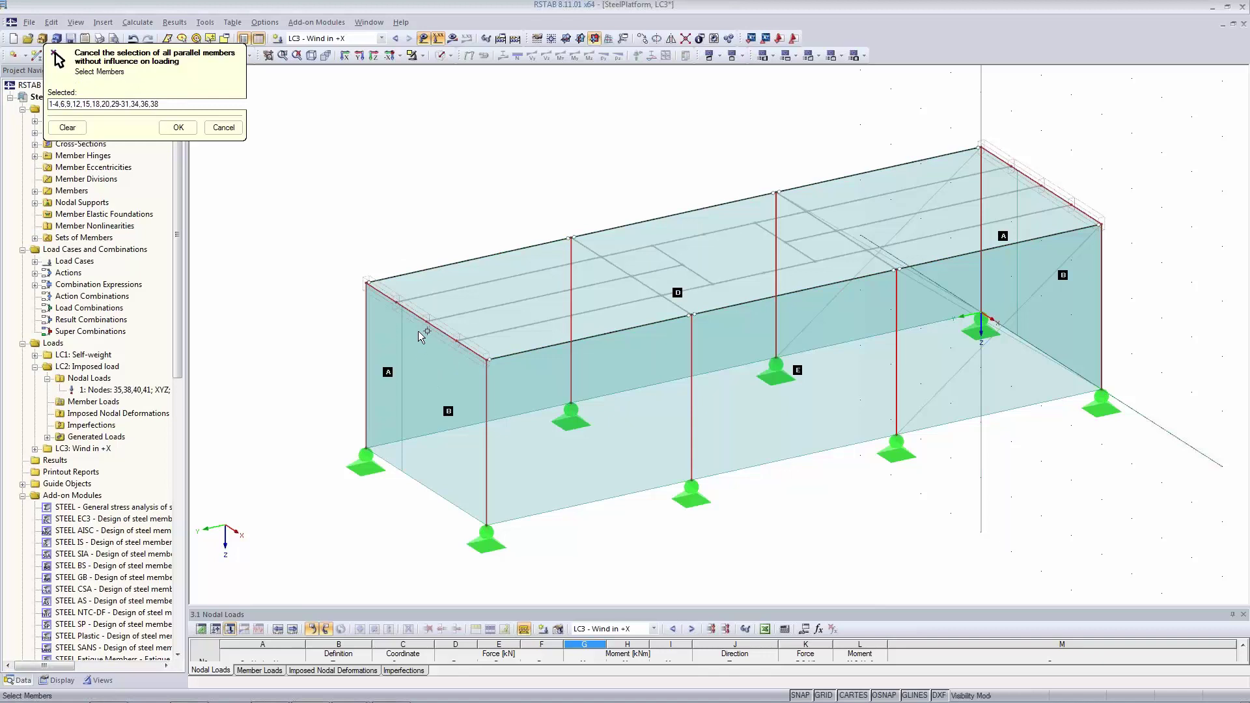
pyautogui.click(438, 328)
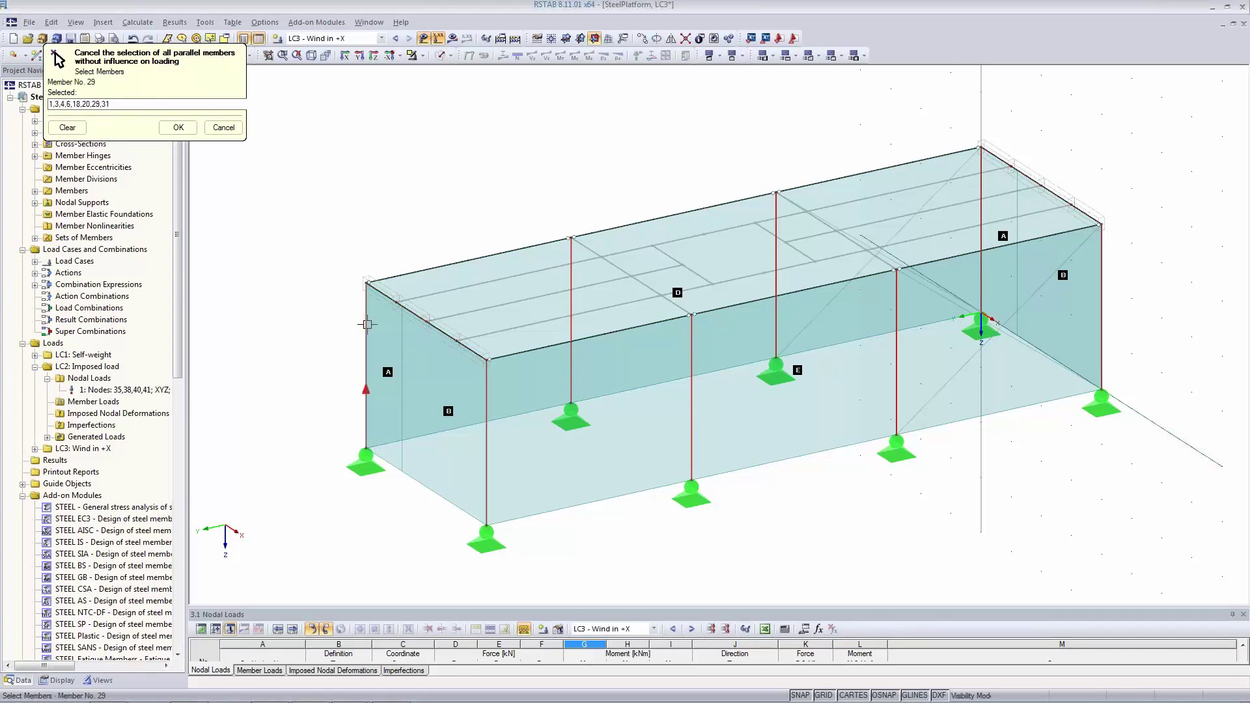
pyautogui.click(183, 130)
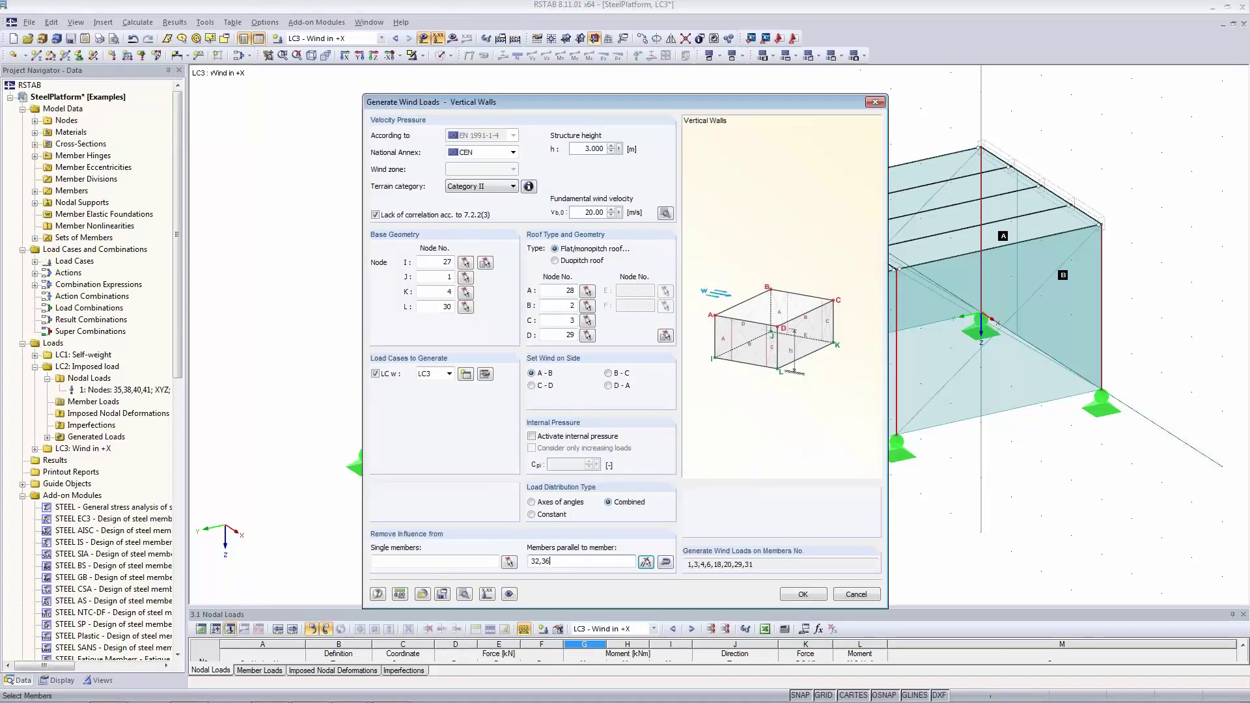
pyautogui.doubleClick(751, 564)
pyautogui.click(784, 564)
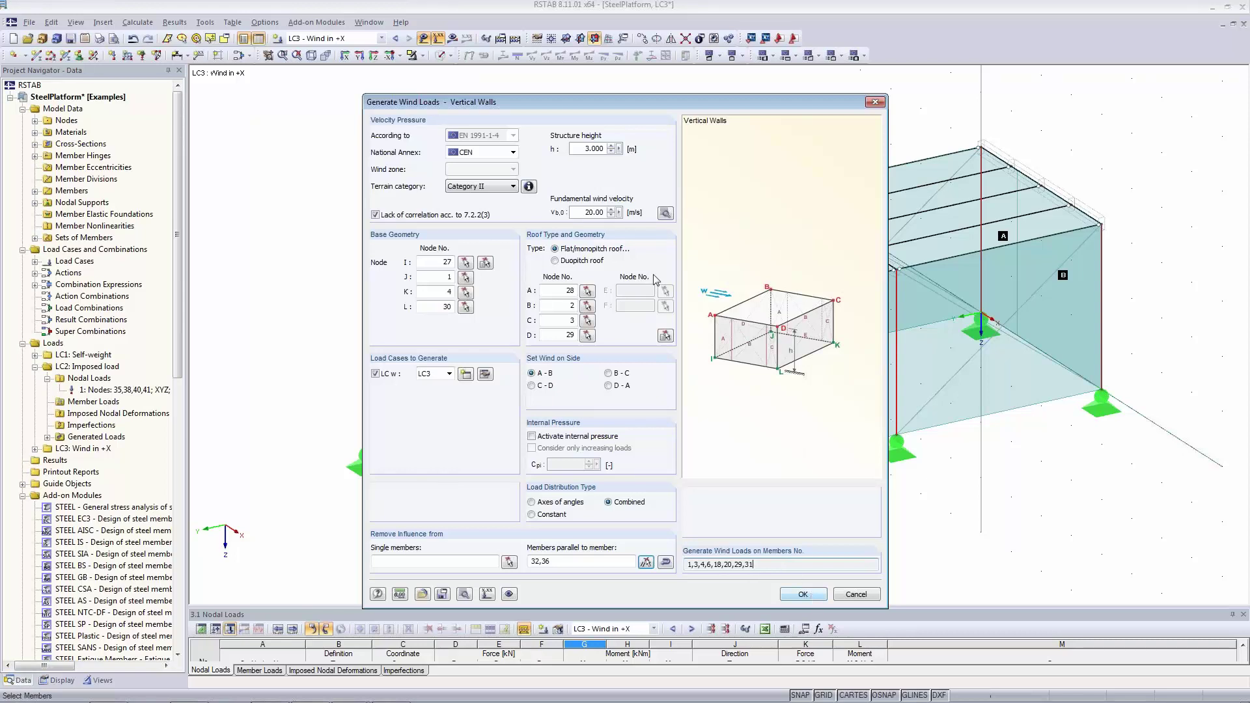
# Set the fundamental wind velocity to 25 m/s and generate the wind loads on the vertical walls
pyautogui.doubleClick(592, 212)
pyautogui.write('25')
pyautogui.click(803, 595)
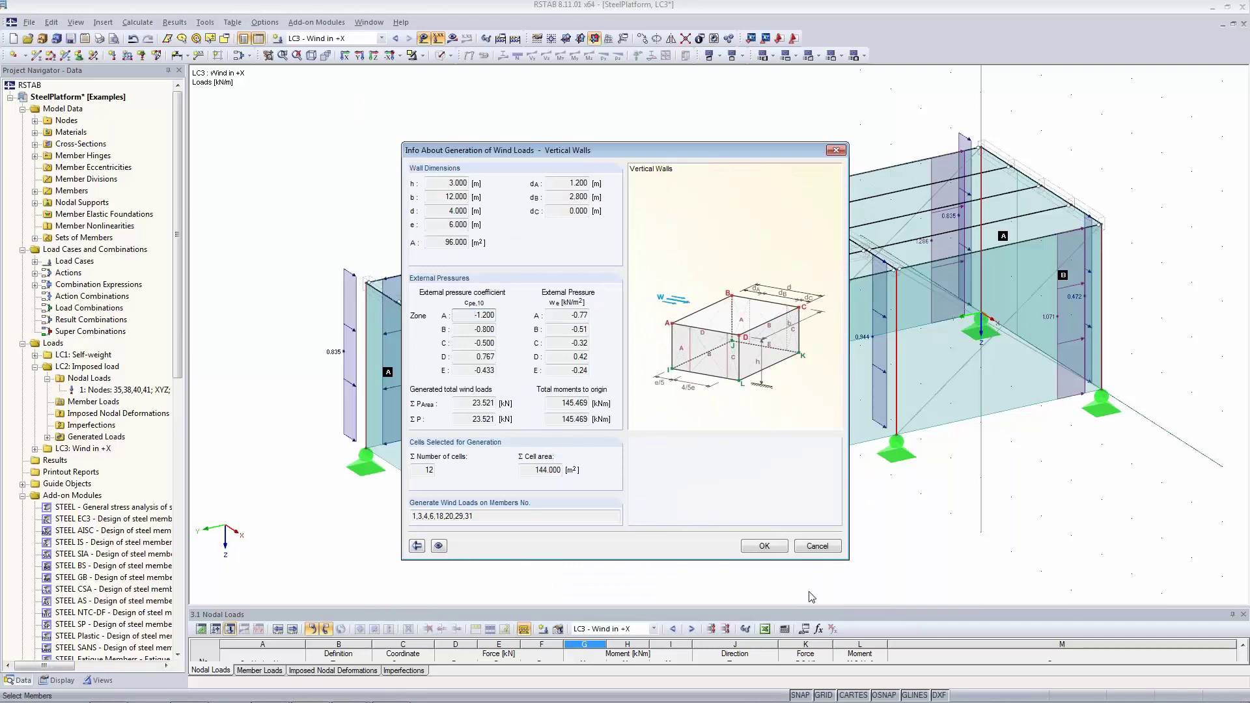
pyautogui.click(765, 545)
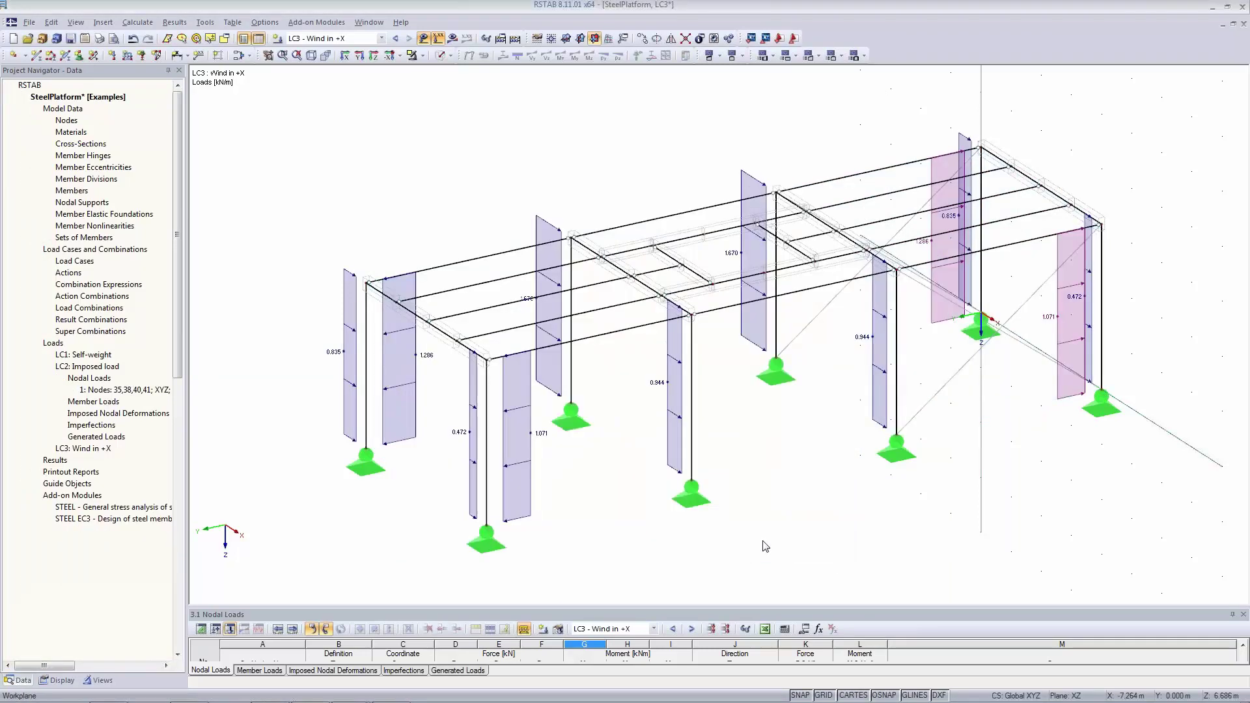
# Examine the generated wind loads as area loads on the walls, and restore their separate display as member loads
pyautogui.rightClick(514, 464)
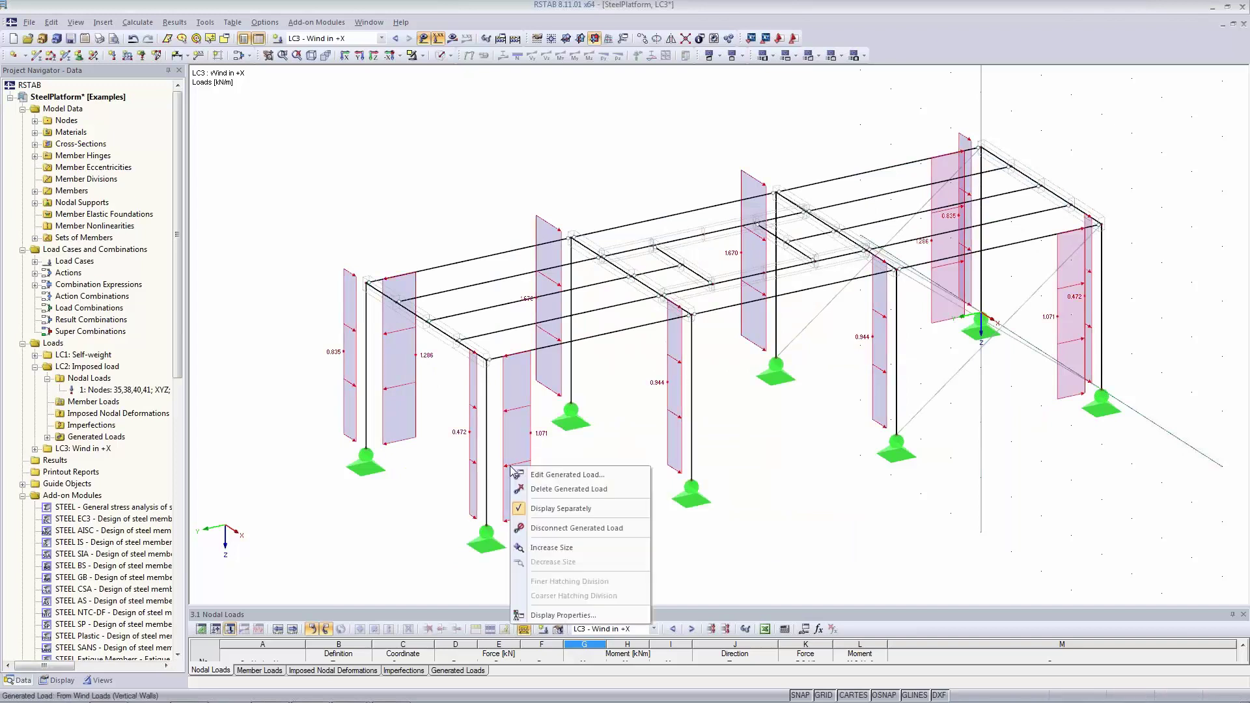
pyautogui.click(556, 509)
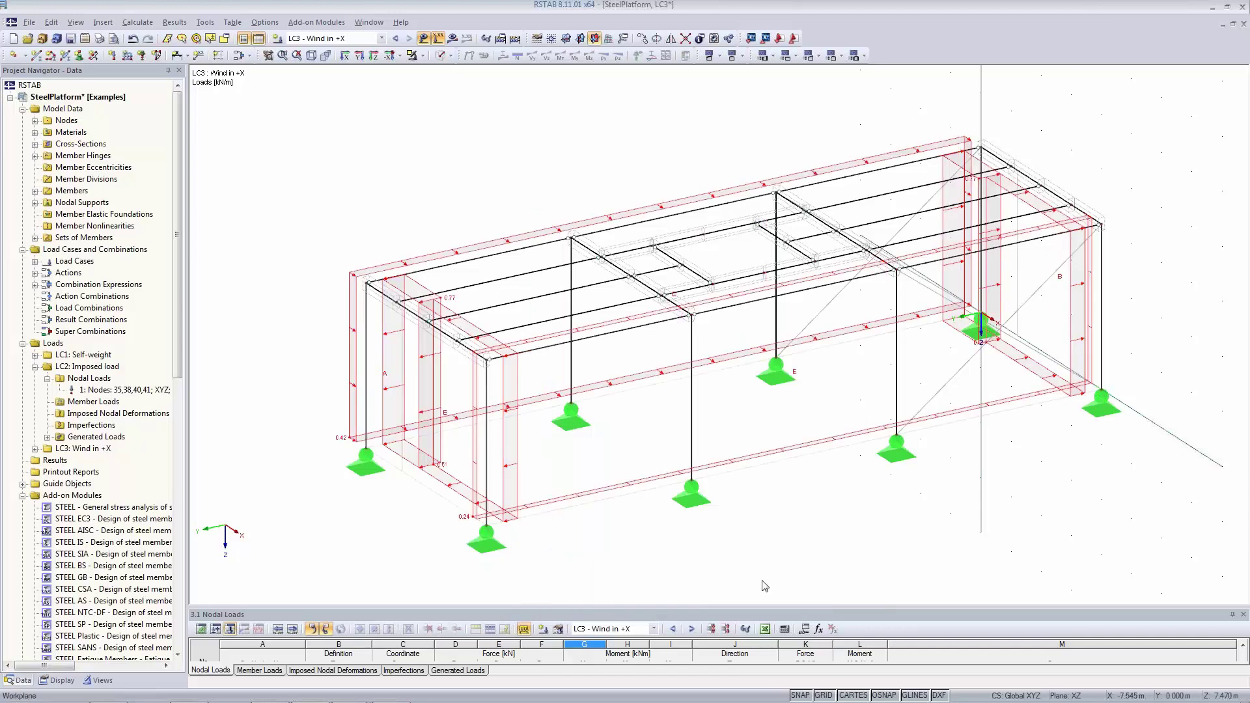
pyautogui.keyDown('ctrl'); pyautogui.moveTo(612, 569); pyautogui.dragTo(668, 487, button='middle'); pyautogui.keyUp('ctrl')
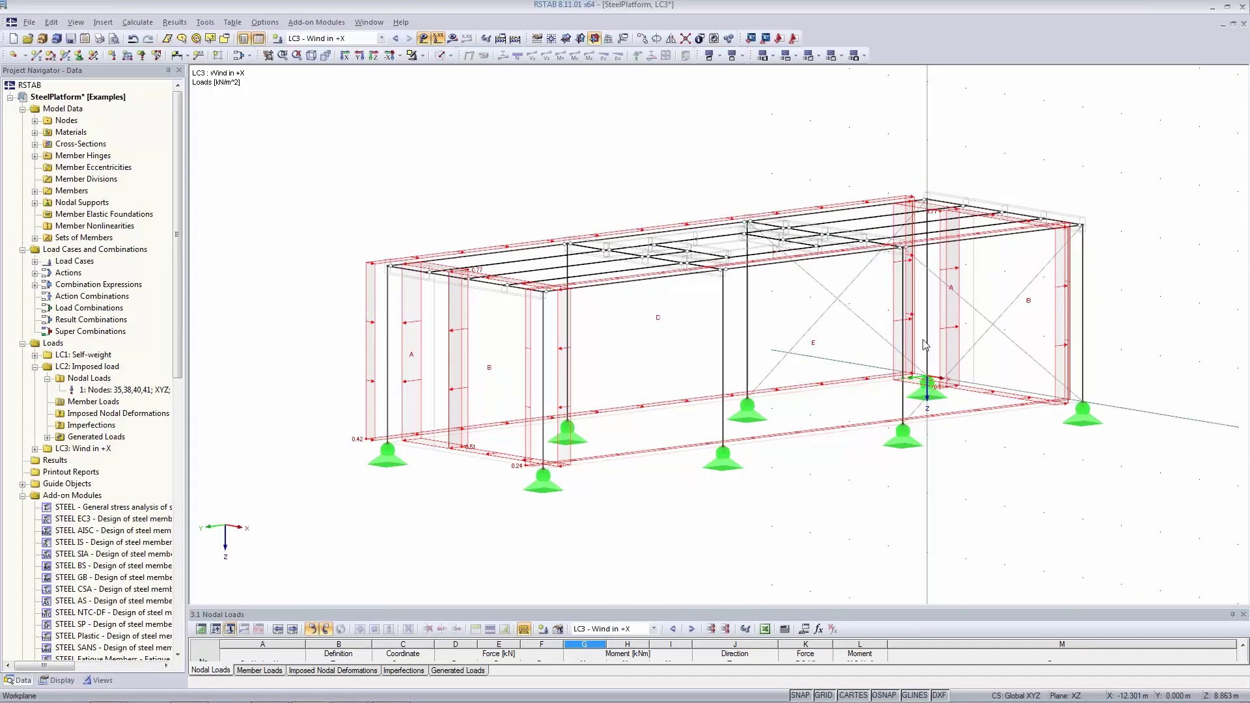
pyautogui.rightClick(415, 342)
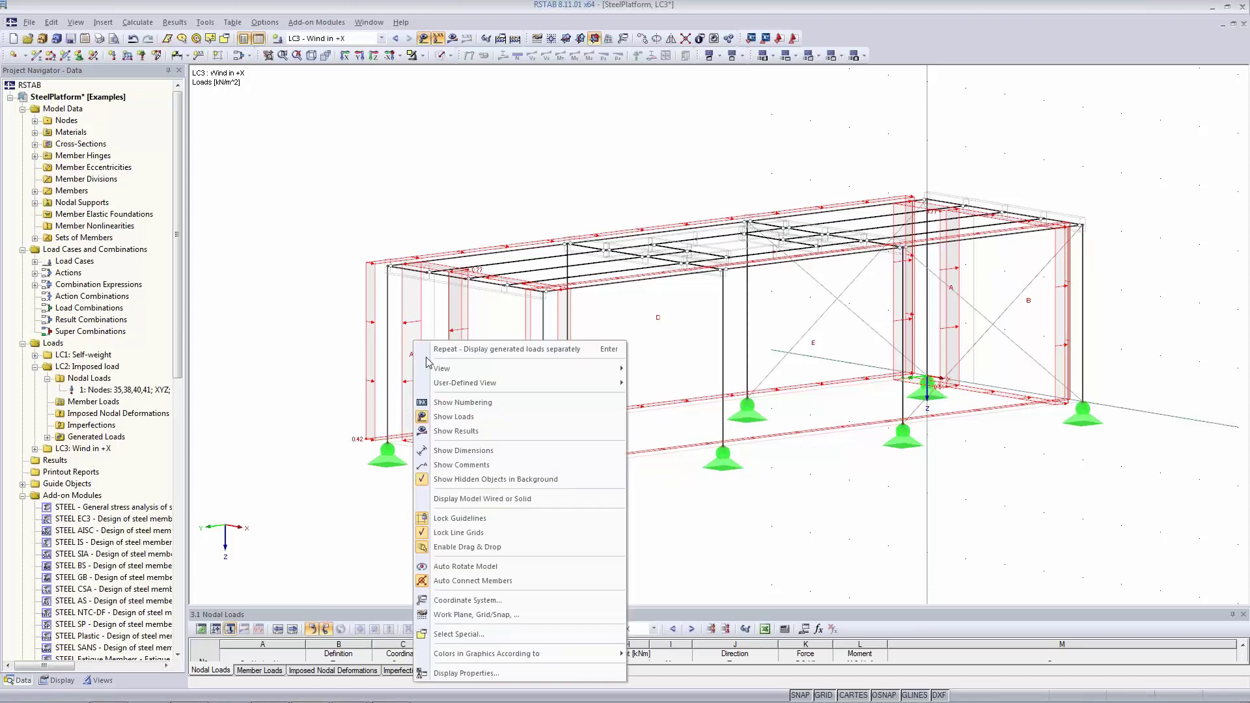
pyautogui.rightClick(366, 305)
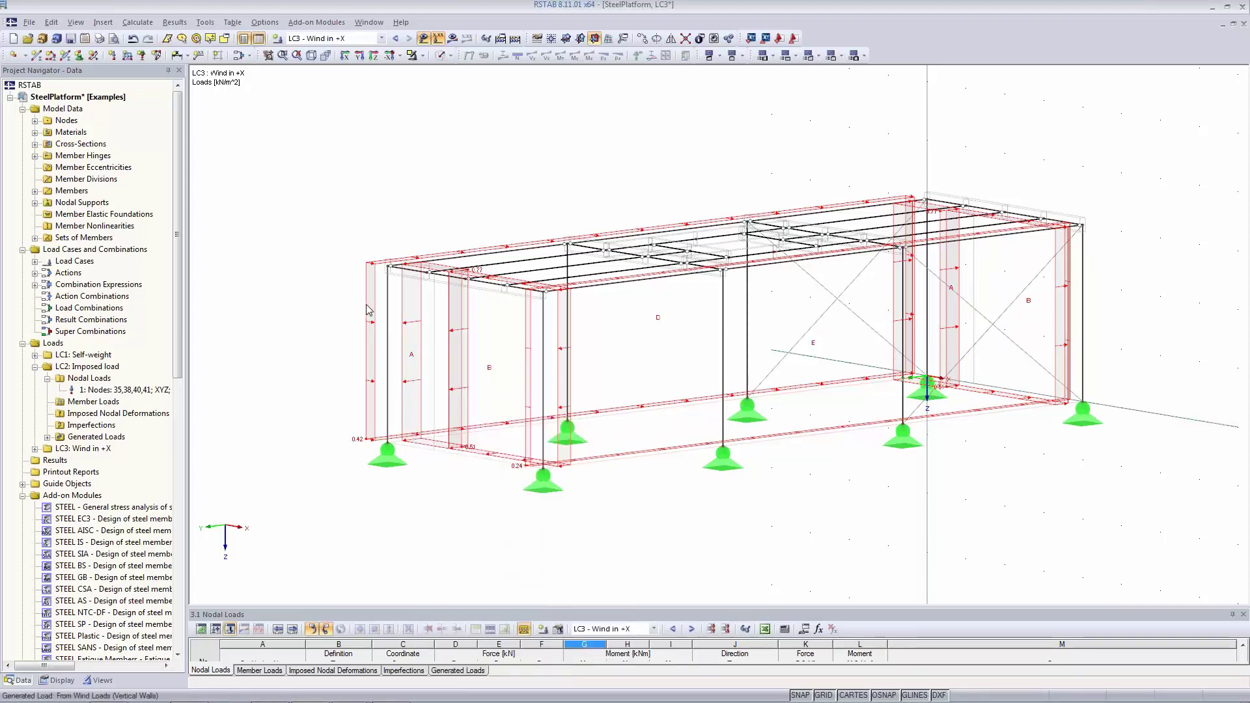
pyautogui.click(406, 346)
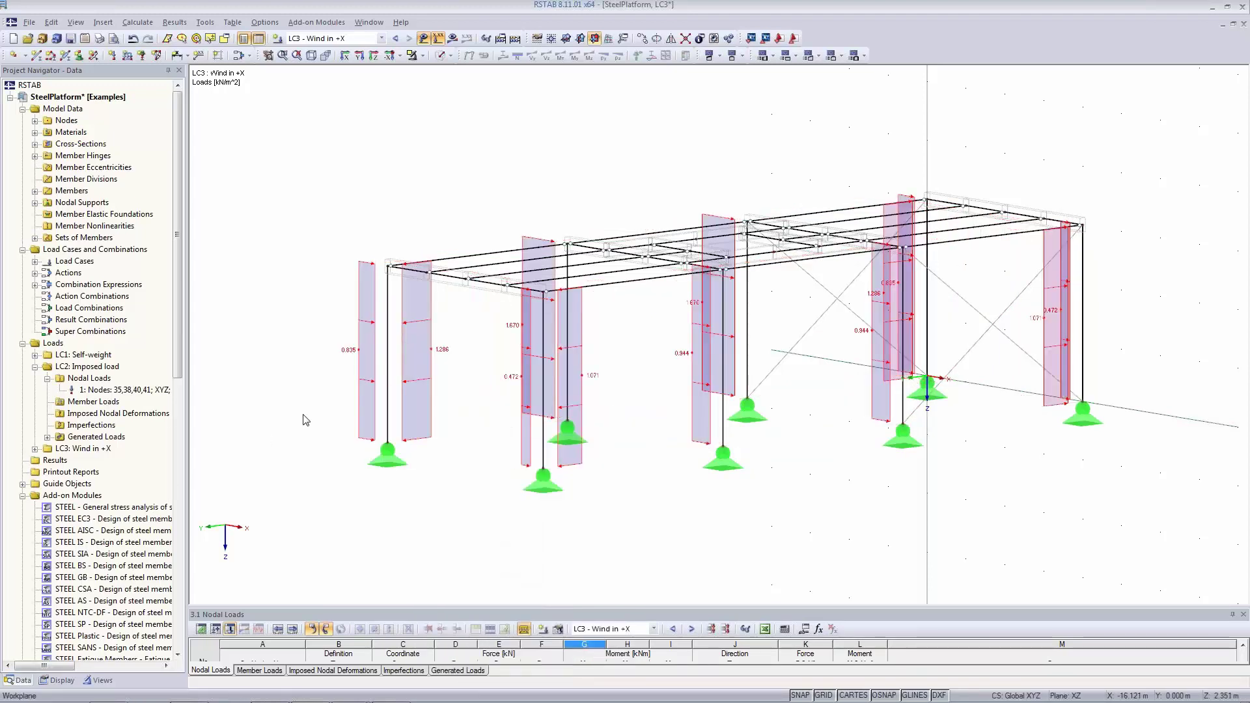
pyautogui.keyDown('ctrl'); pyautogui.moveTo(519, 550); pyautogui.dragTo(386, 384, button='middle'); pyautogui.keyUp('ctrl')
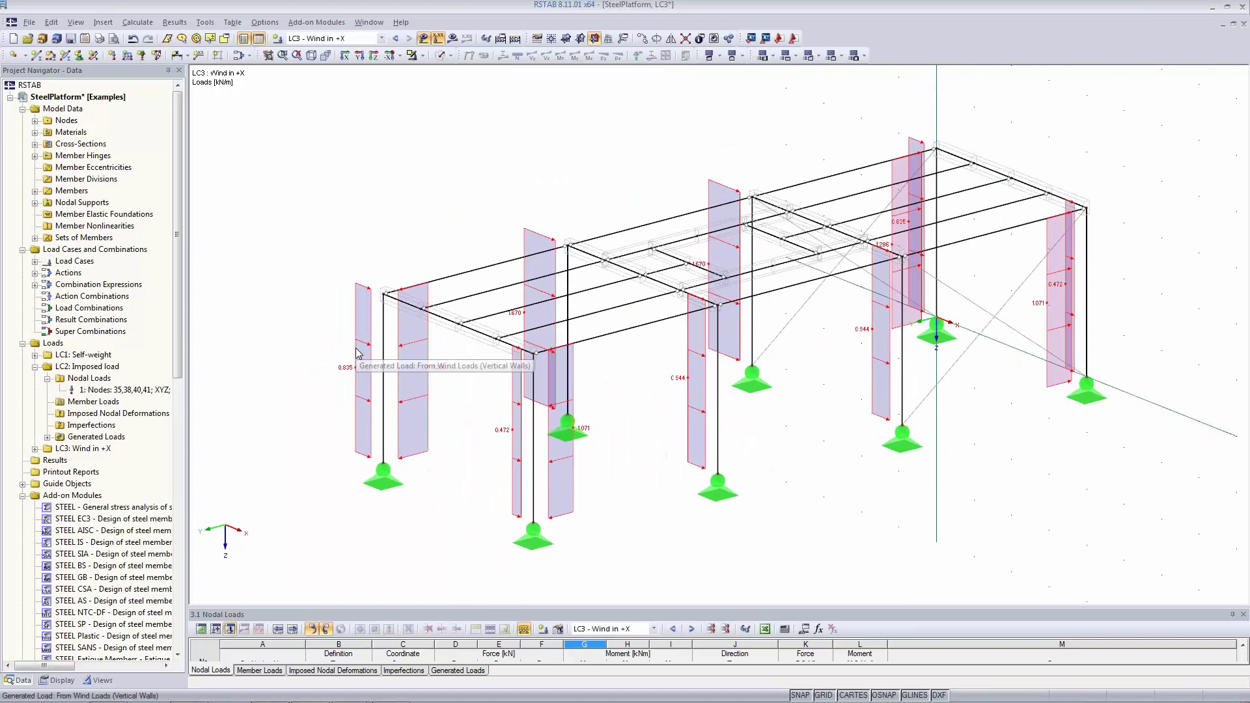
# Reopen the generated wind load's parameters for review and accept them without changes
pyautogui.doubleClick(357, 354)
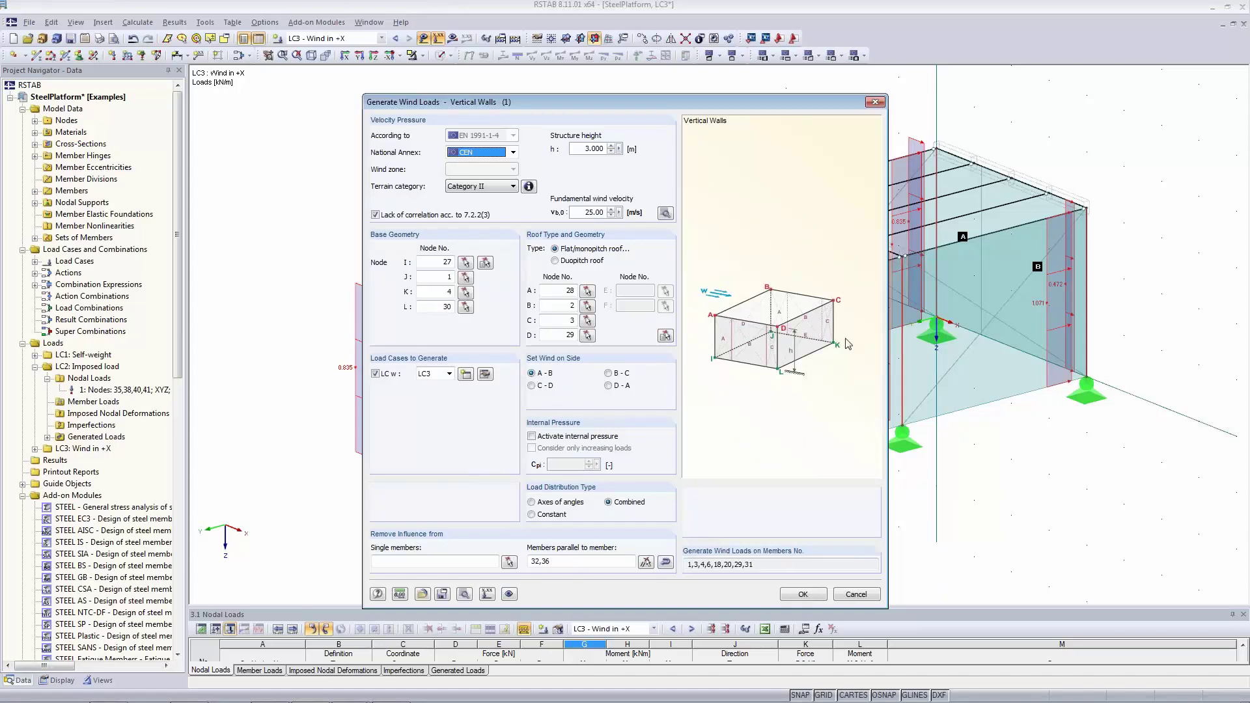
pyautogui.click(805, 594)
pyautogui.click(756, 546)
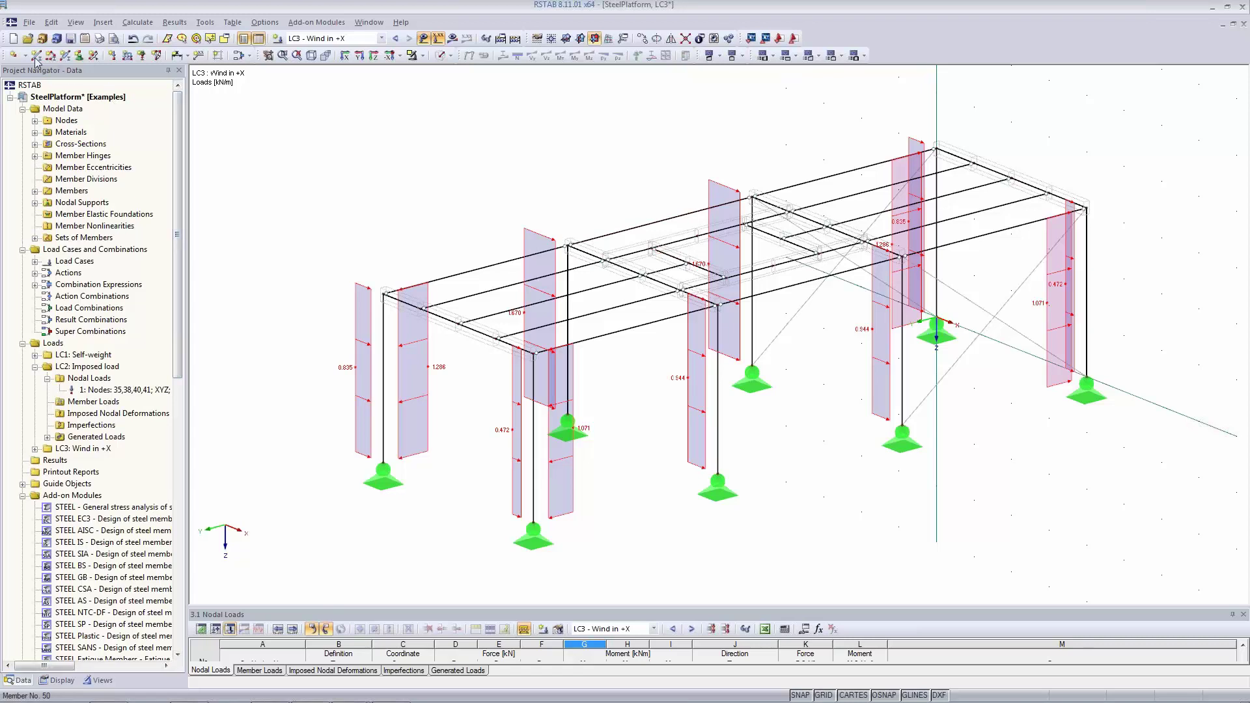
# Define a new nodal load in LC3 with PX 1.3 kN and PZ 0 kN in the global XYZ system
pyautogui.click(112, 57)
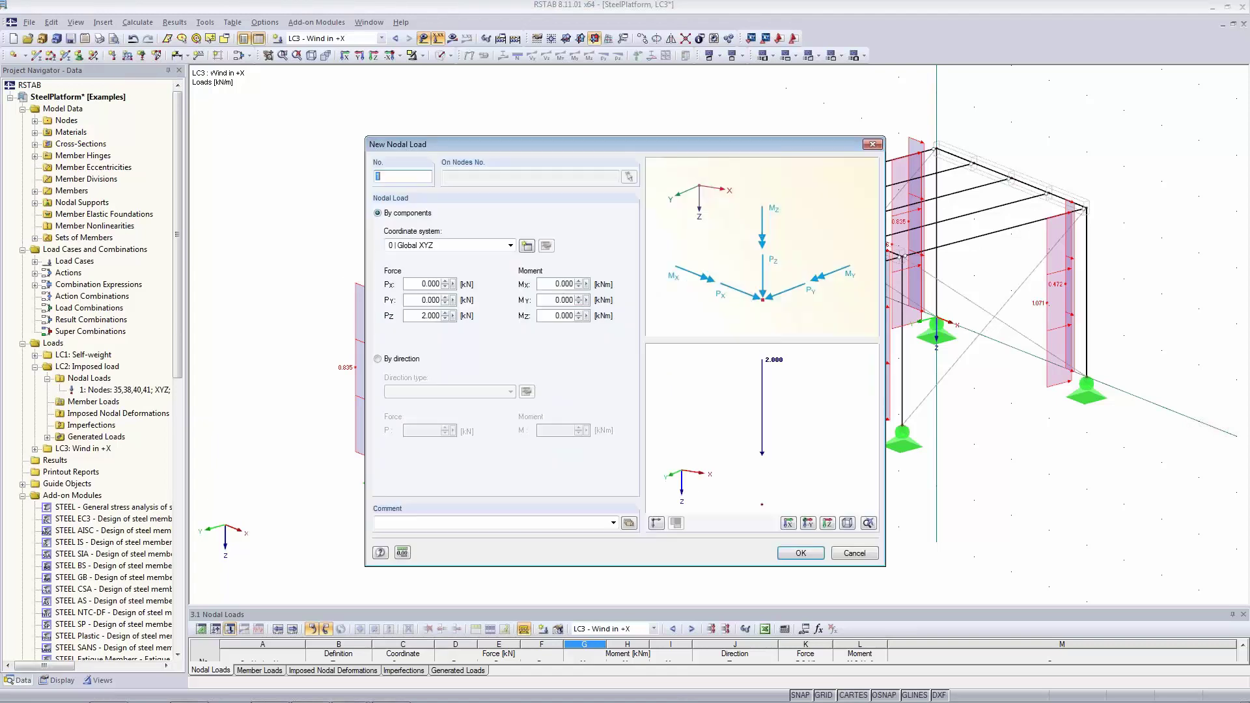
pyautogui.doubleClick(430, 316)
pyautogui.write('0')
pyautogui.press('Tab')
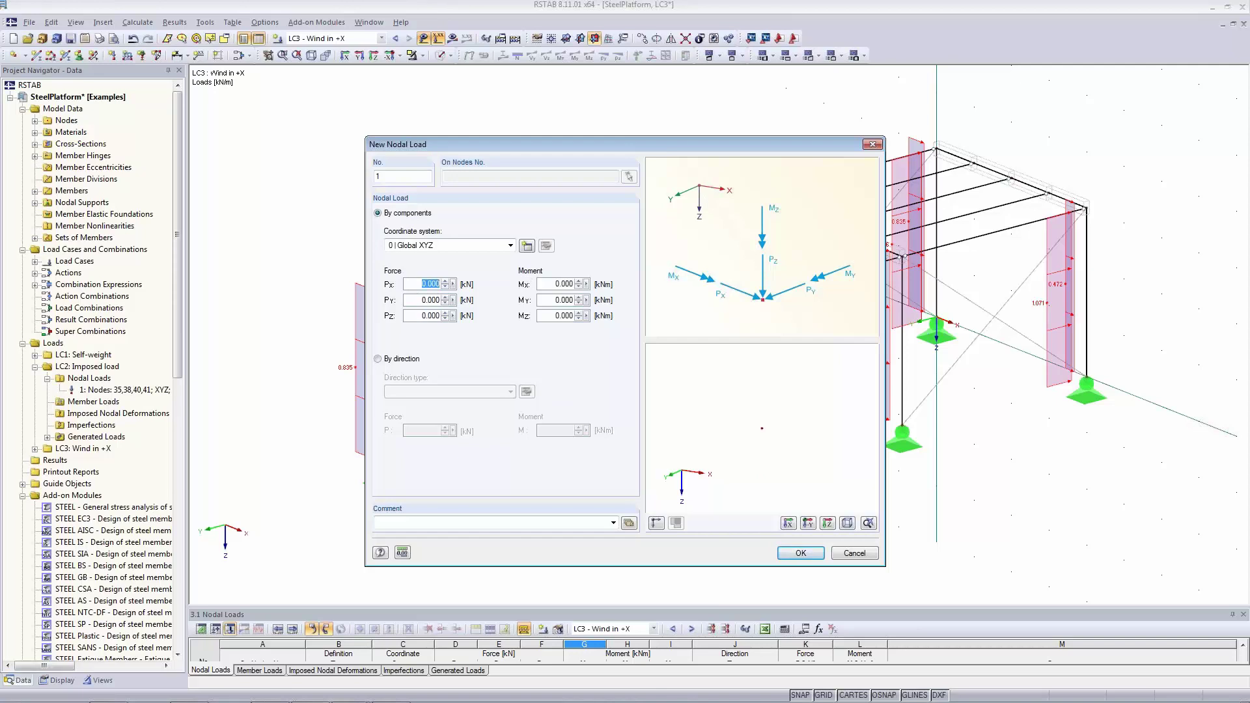
pyautogui.write('1.3')
pyautogui.press('Tab')
pyautogui.click(418, 284)
pyautogui.moveTo(617, 144); pyautogui.dragTo(438, 69)
pyautogui.click(635, 482)
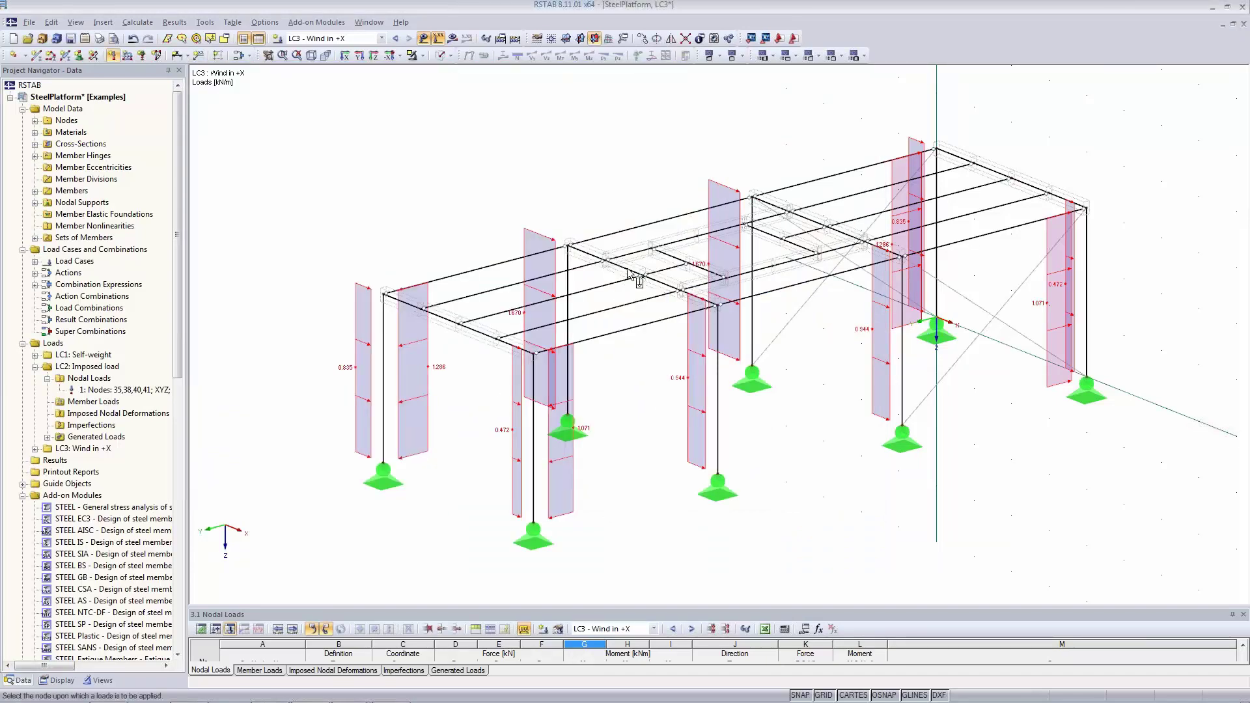
# Apply the horizontal nodal load to the four equipment support nodes in the platform's middle bay
pyautogui.click(687, 231)
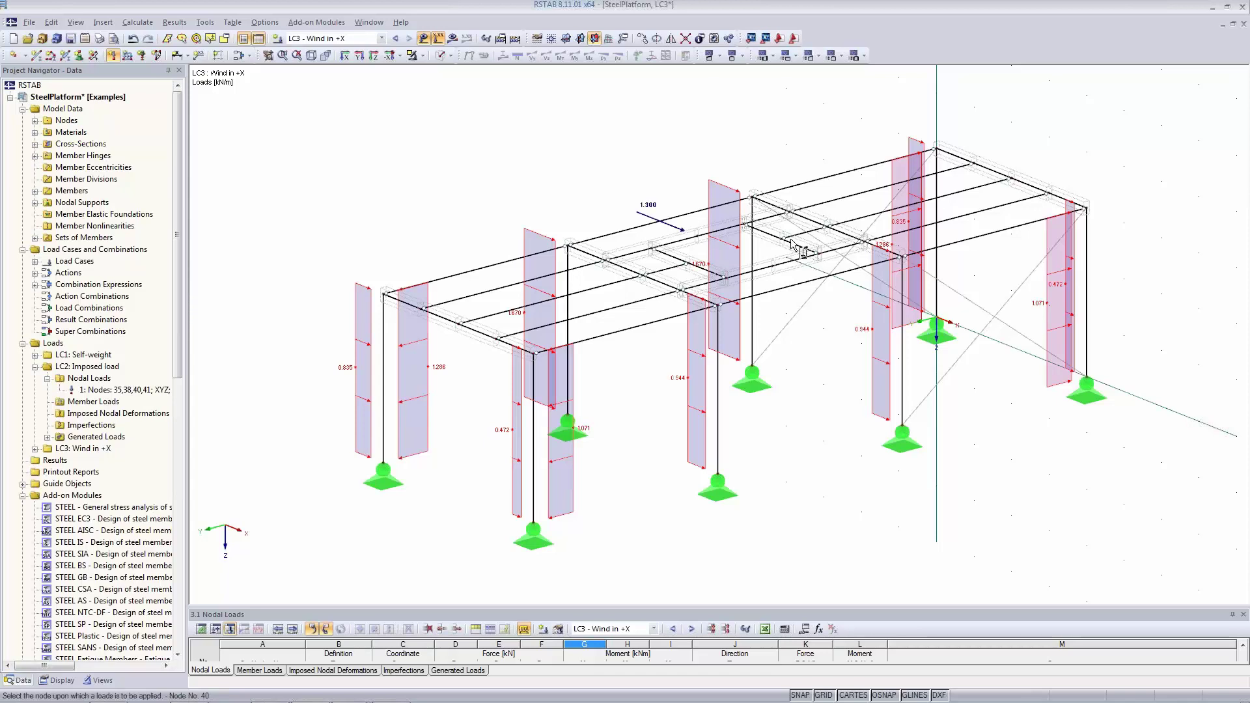
pyautogui.click(772, 235)
pyautogui.click(778, 261)
pyautogui.click(681, 262)
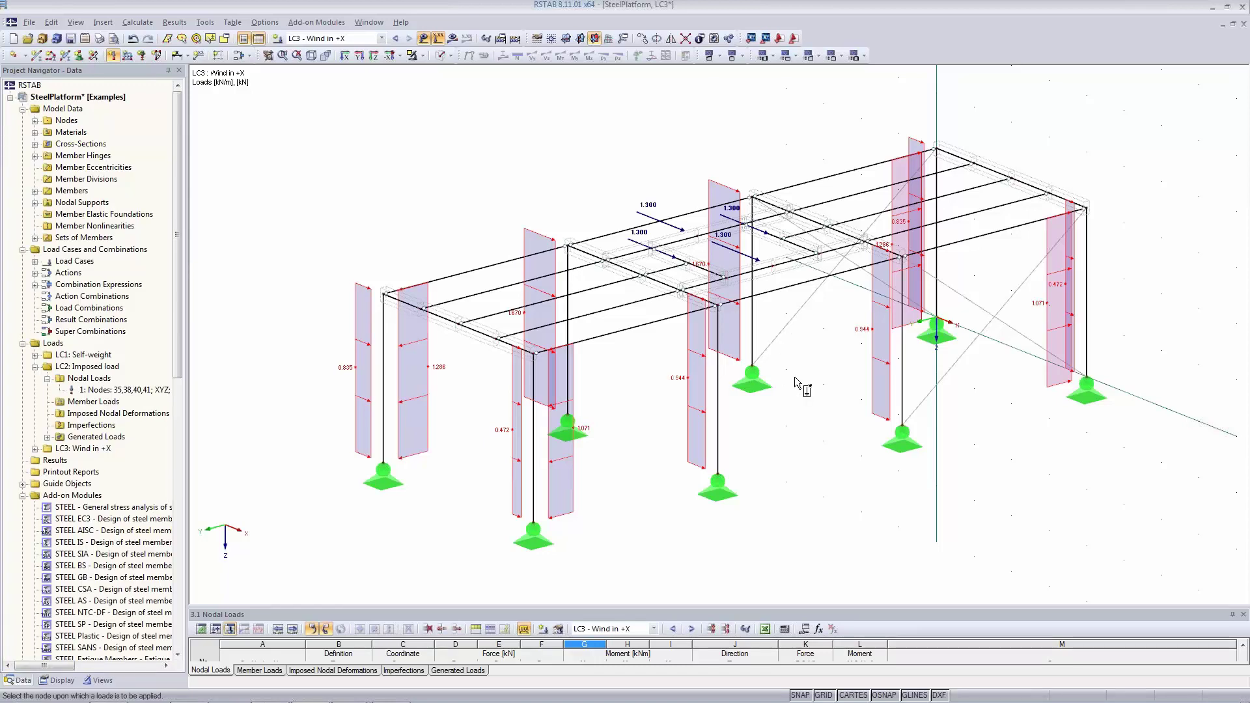
pyautogui.press('Escape')
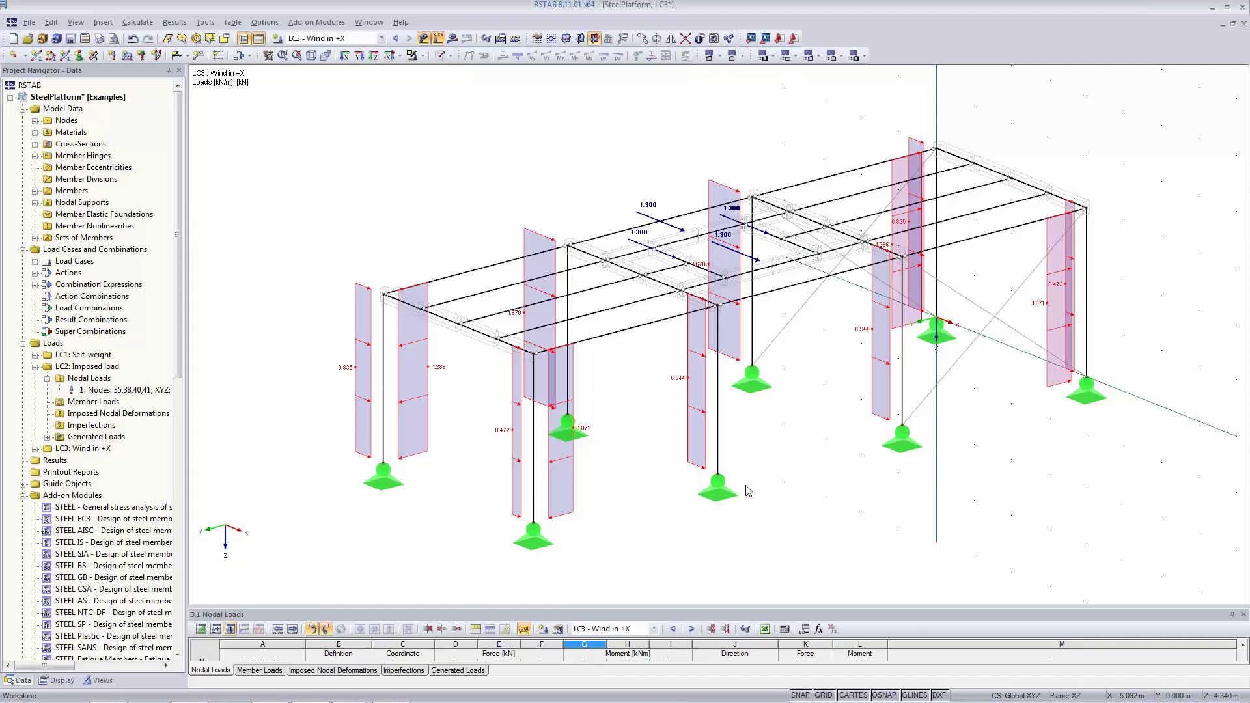
# Set PZ to -4 kN for the LC3 nodal load on equipment support node 40, giving it an uplift component
pyautogui.doubleClick(676, 231)
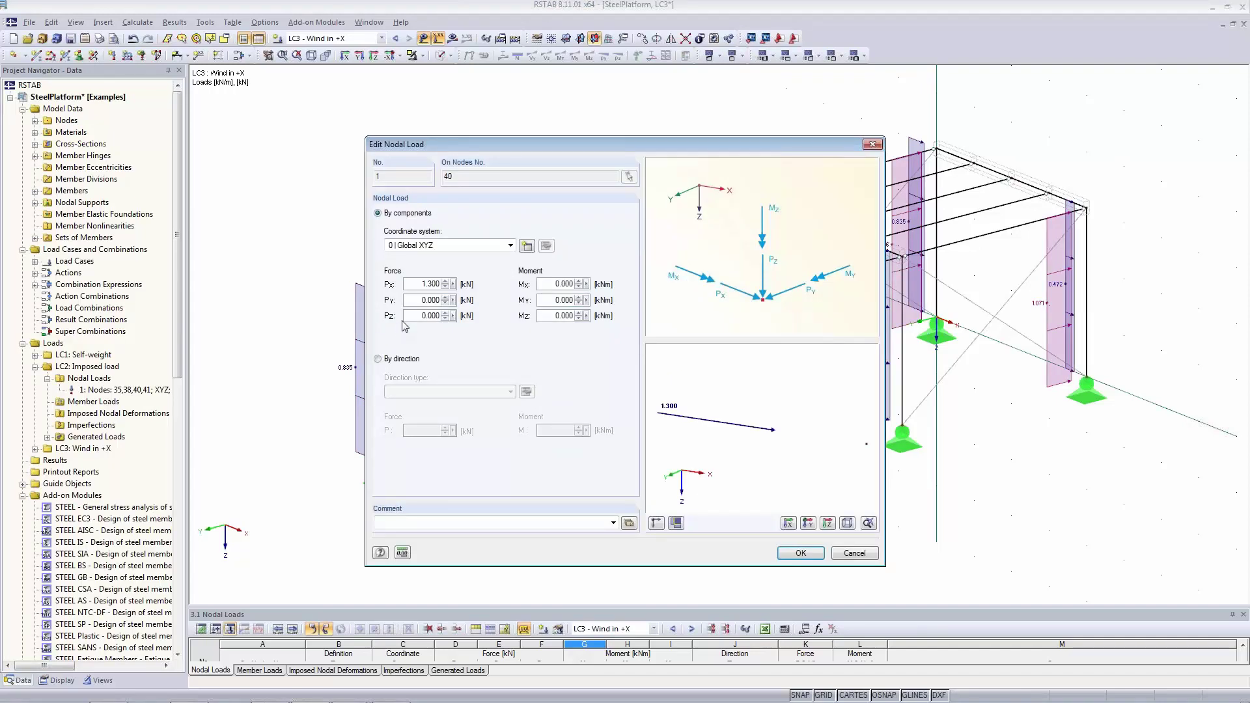
pyautogui.write('-4')
pyautogui.press('Tab')
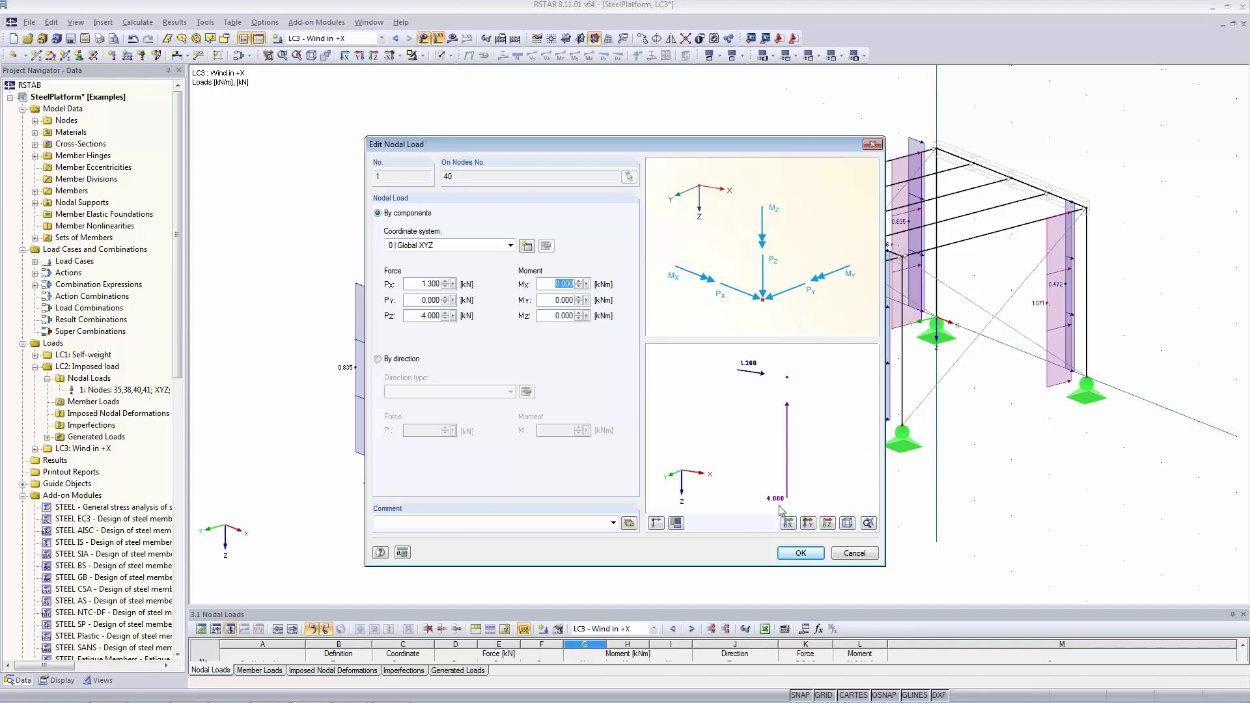
pyautogui.click(793, 560)
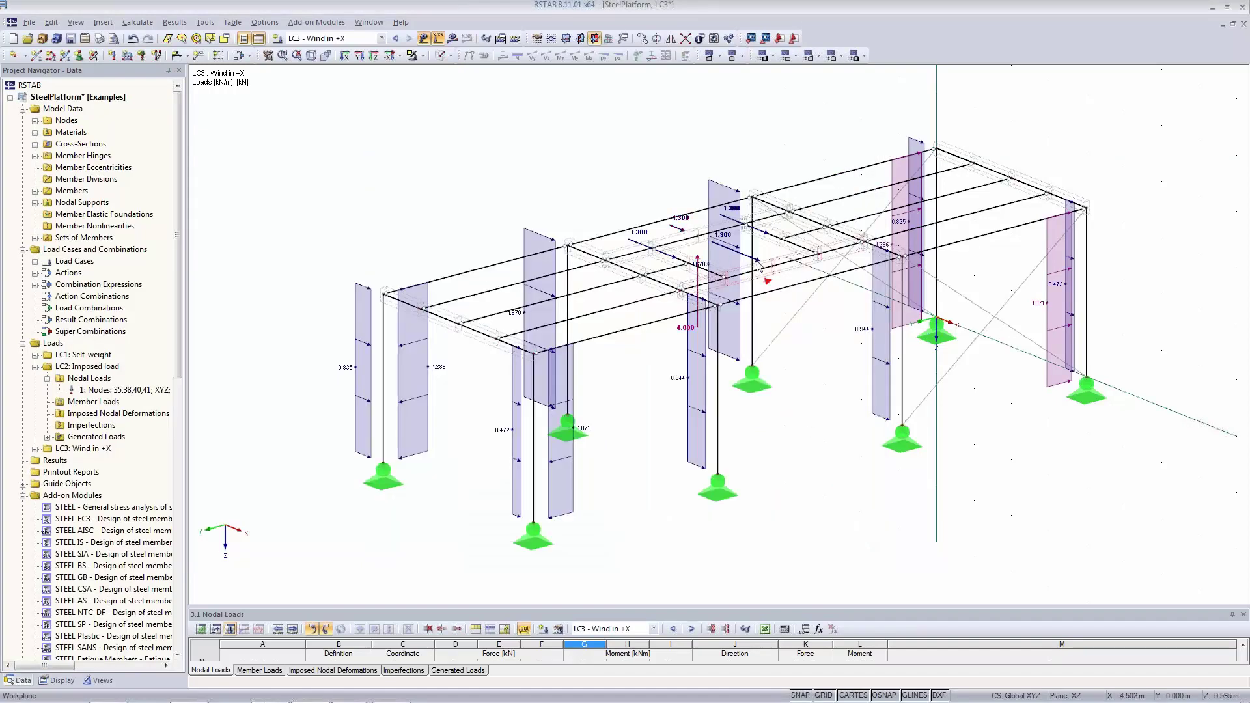
# Set PZ to 4 kN for the LC3 nodal load on equipment support node 41
pyautogui.doubleClick(756, 262)
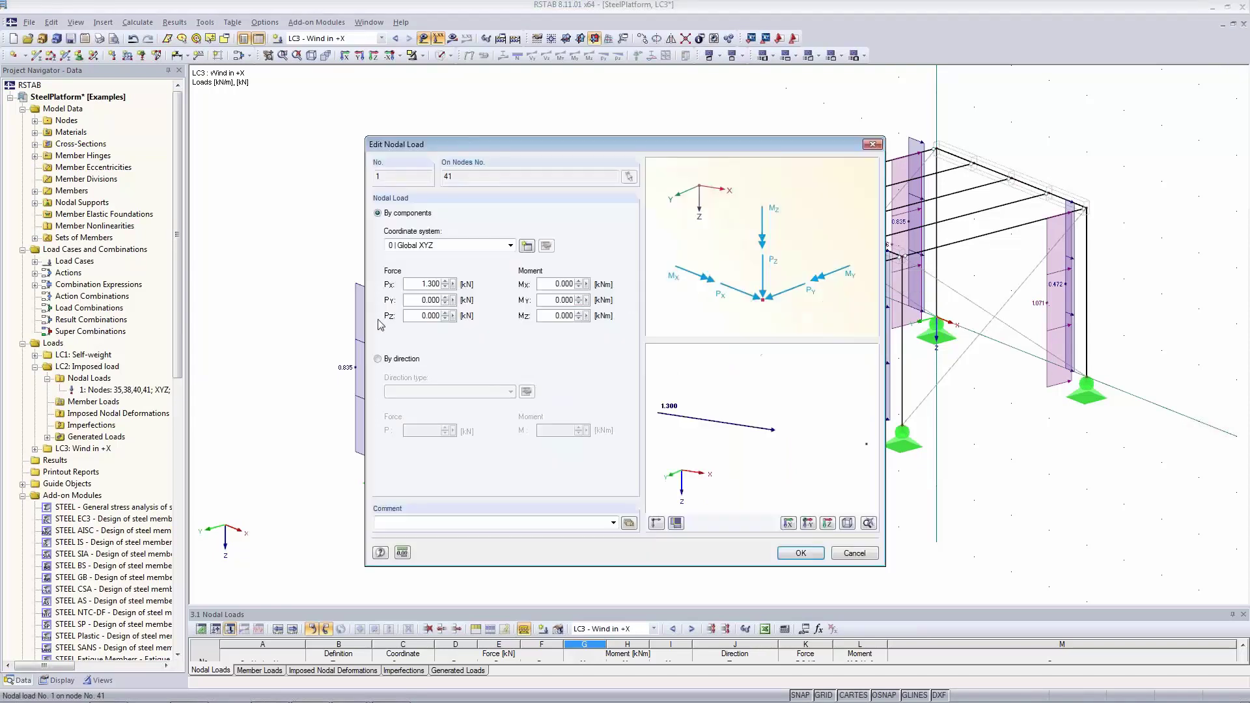
pyautogui.doubleClick(429, 316)
pyautogui.write('4')
pyautogui.press('Tab')
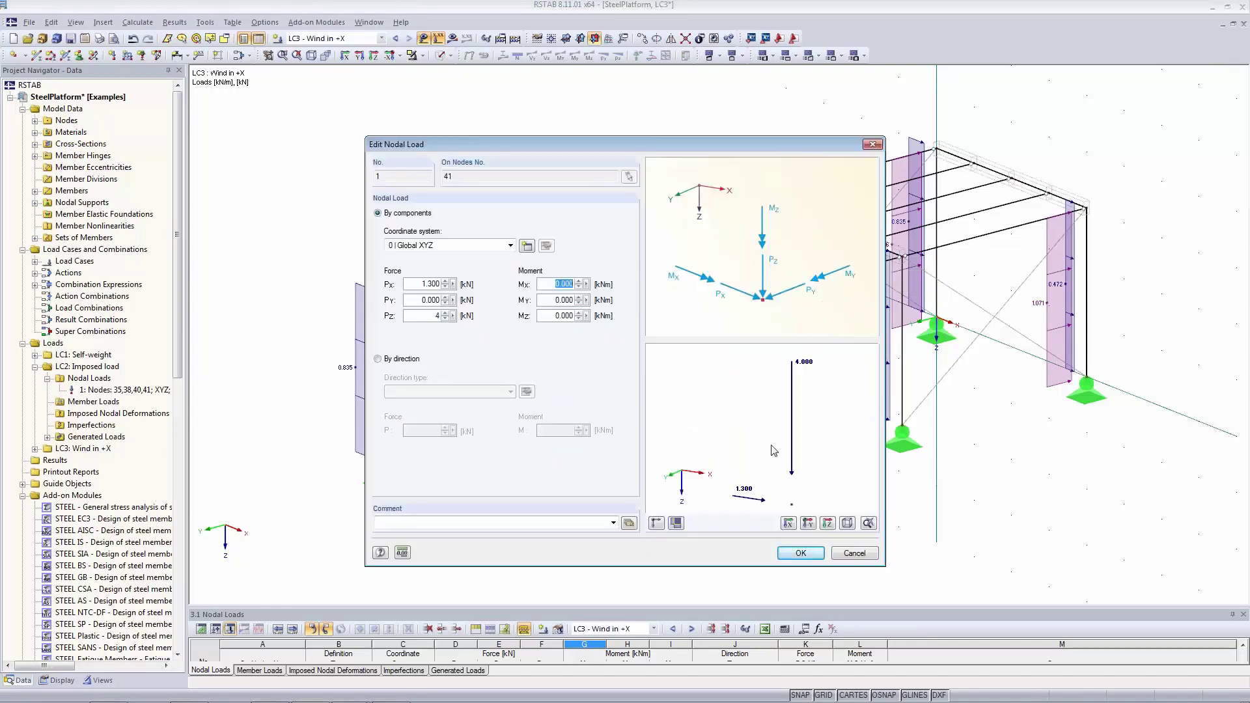
pyautogui.click(800, 553)
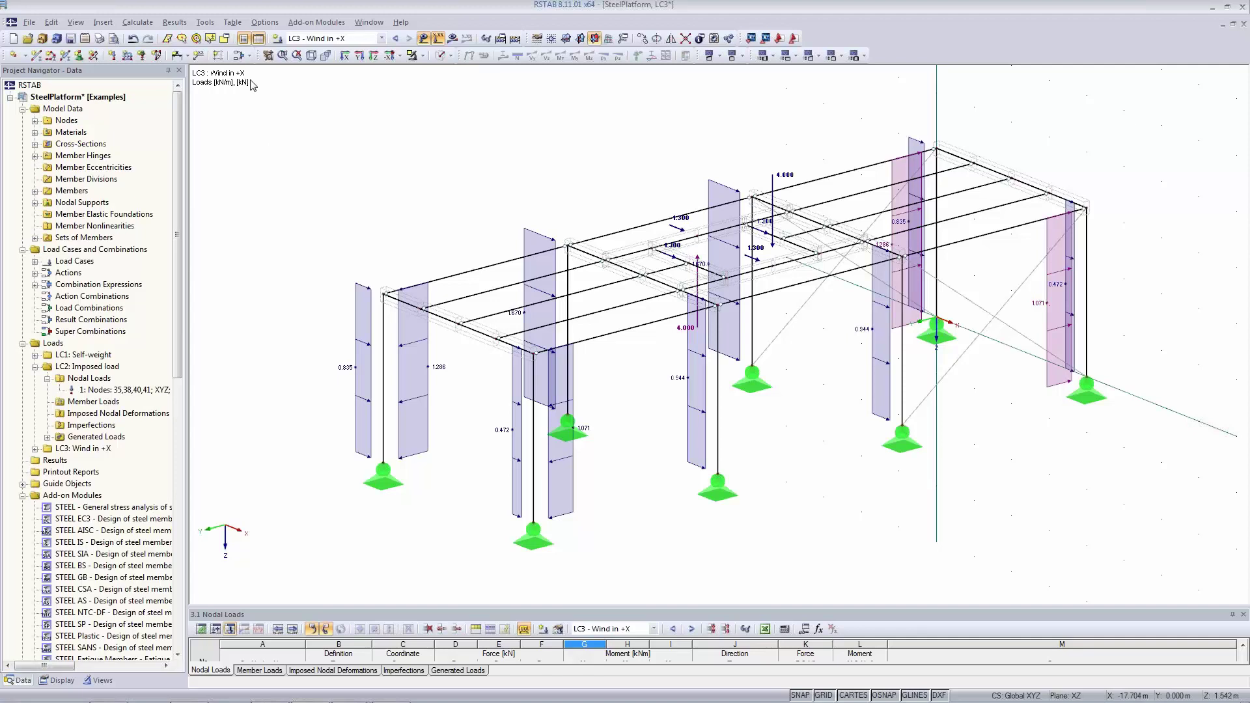
# Copy load case LC3 as LC4 and describe the copy as Wind in +Y
pyautogui.click(239, 56)
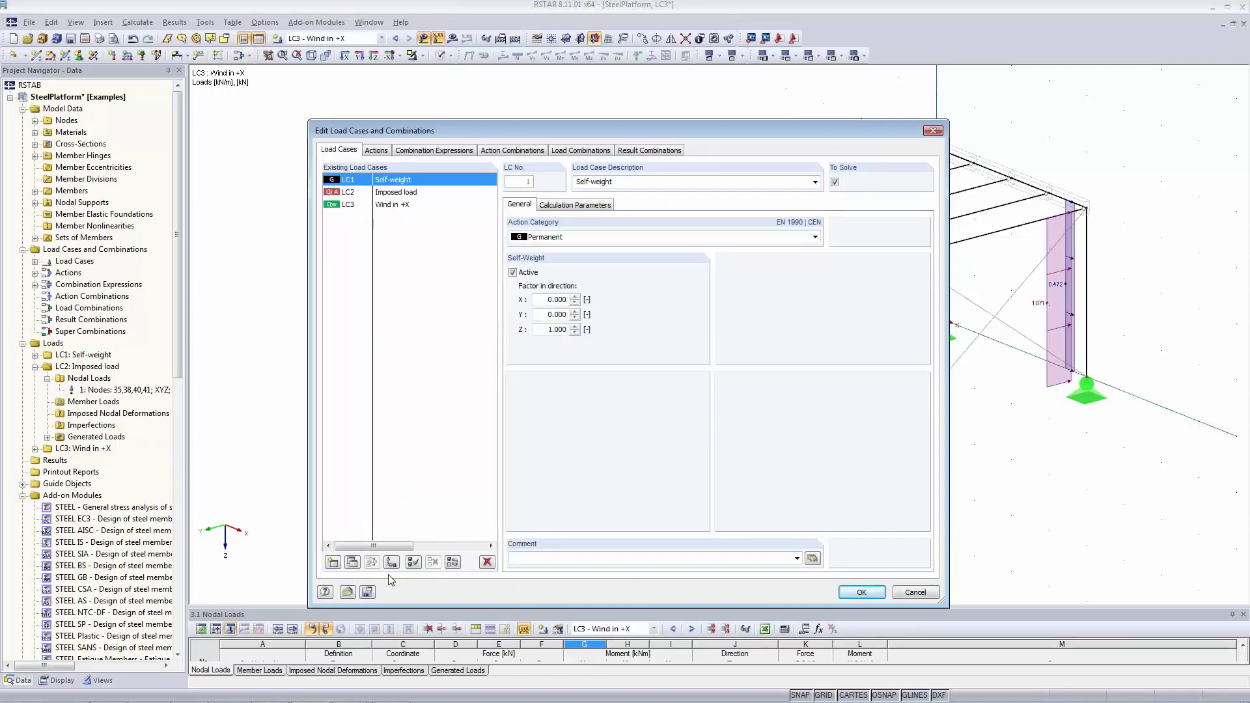
pyautogui.click(391, 207)
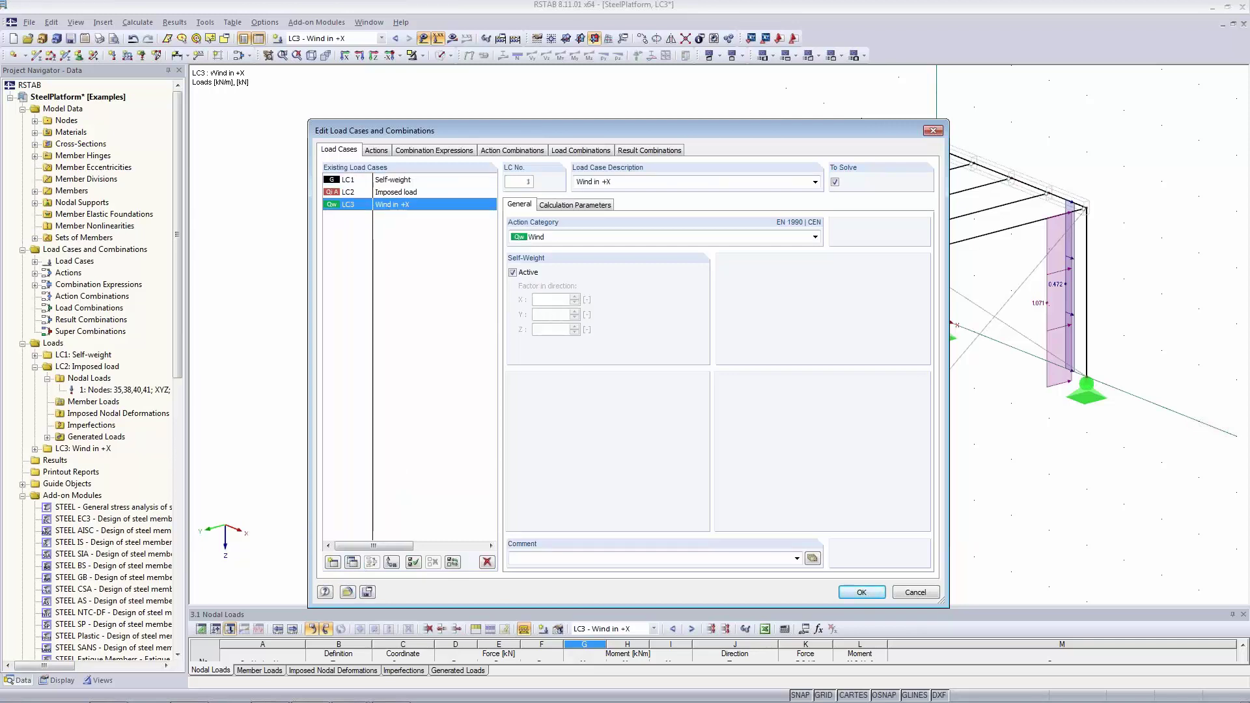
pyautogui.click(353, 562)
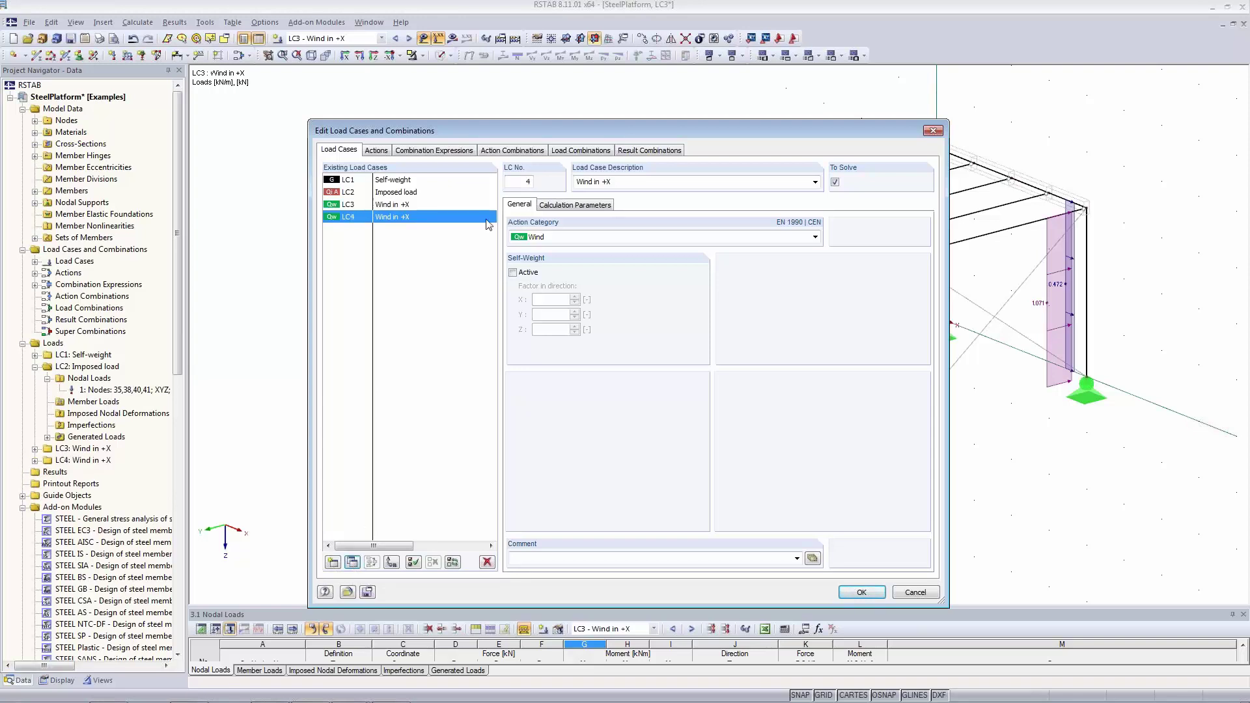
pyautogui.click(815, 183)
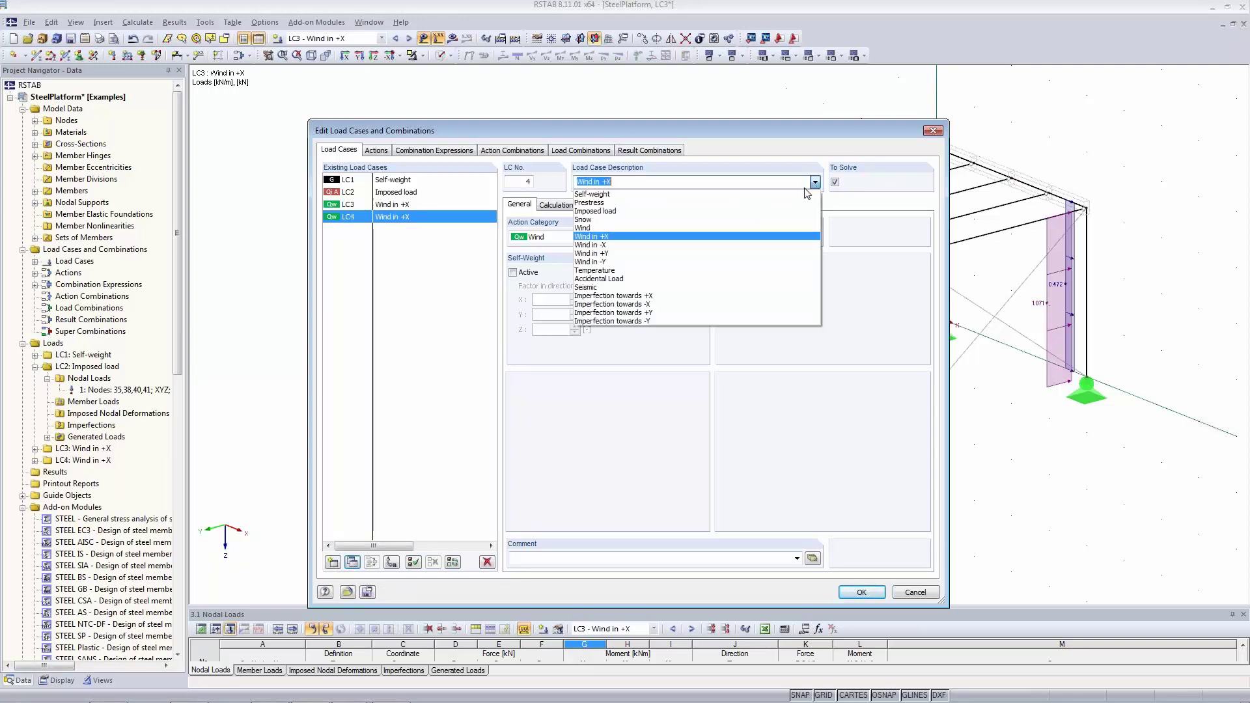
pyautogui.click(667, 253)
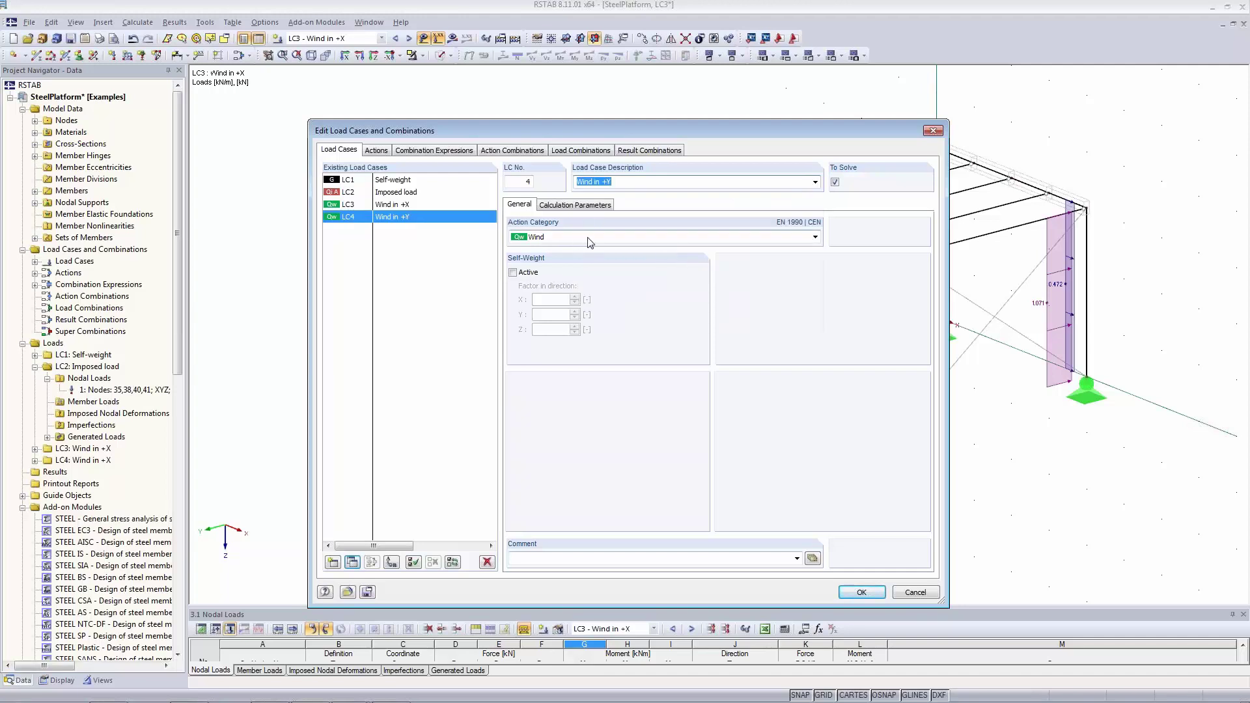
pyautogui.click(862, 592)
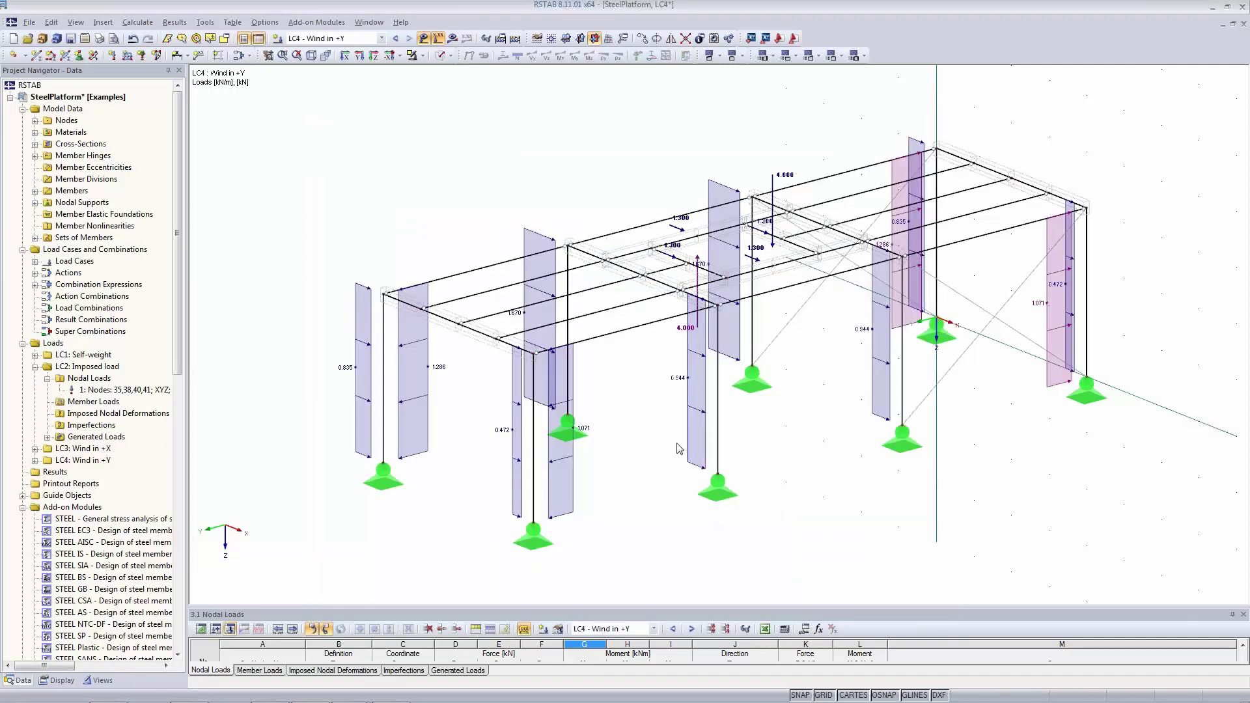
# Regenerate LC4's vertical wall wind loads with the wind set on side B - C
pyautogui.doubleClick(362, 345)
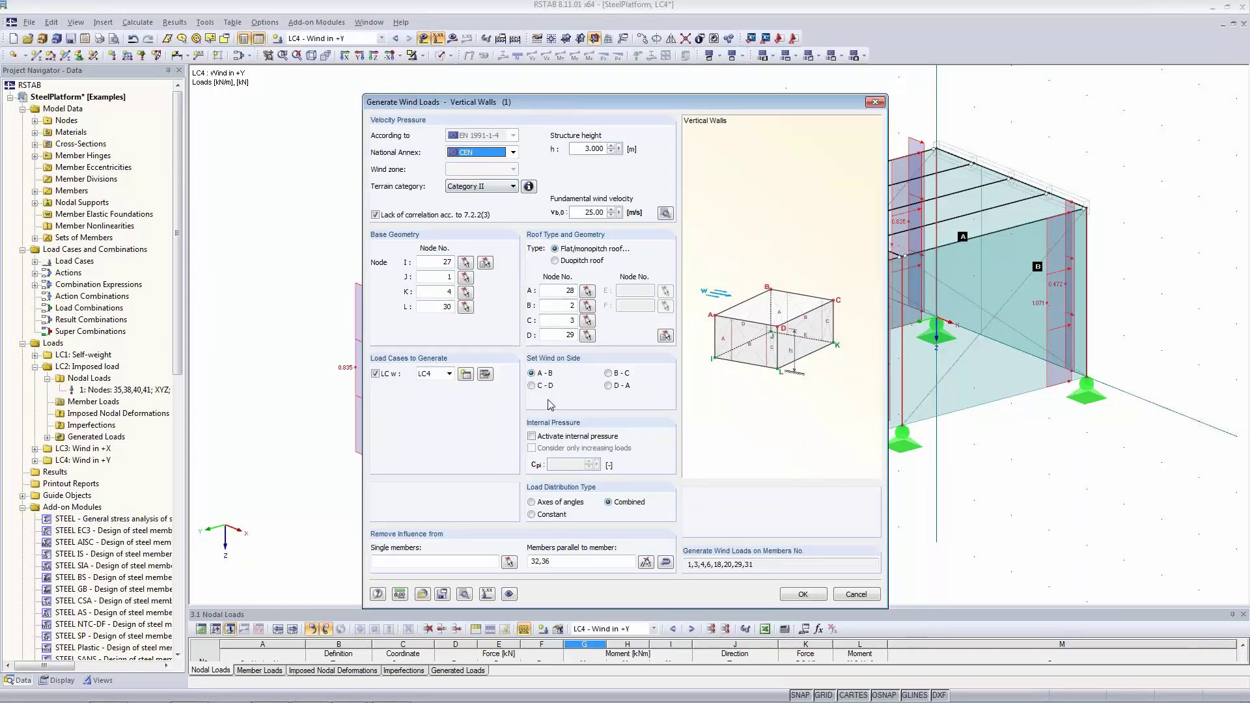
pyautogui.click(609, 375)
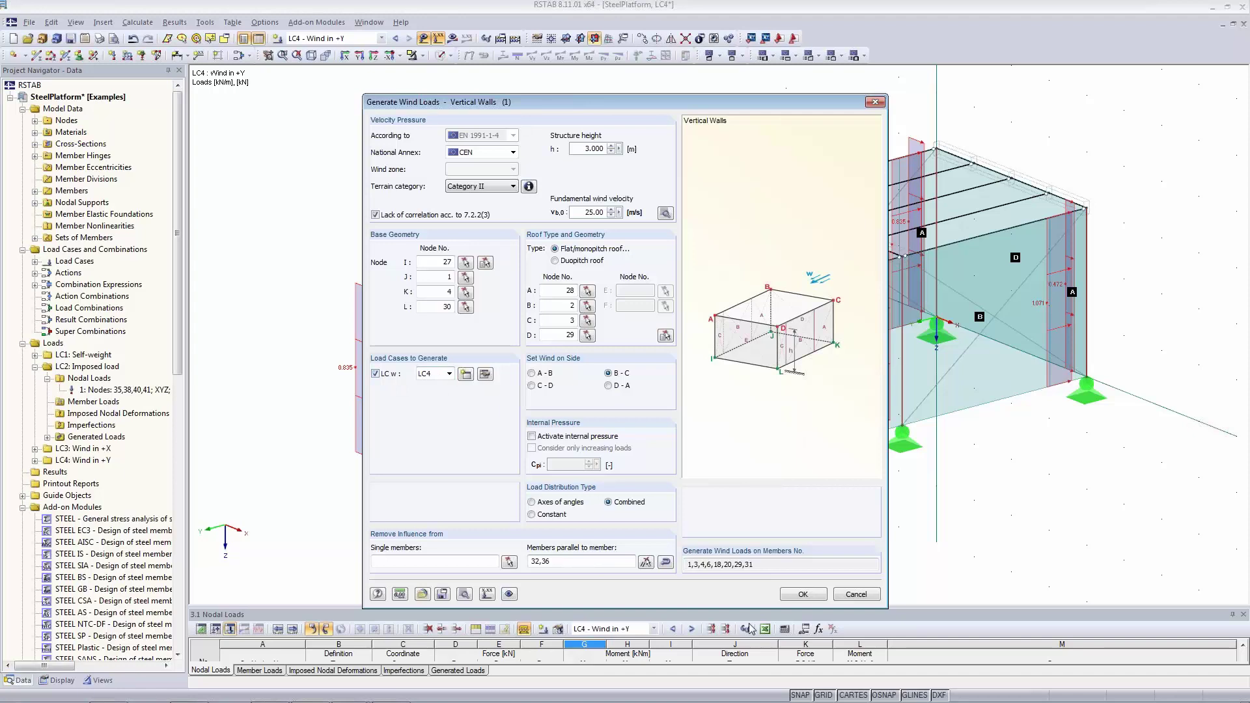
pyautogui.click(804, 594)
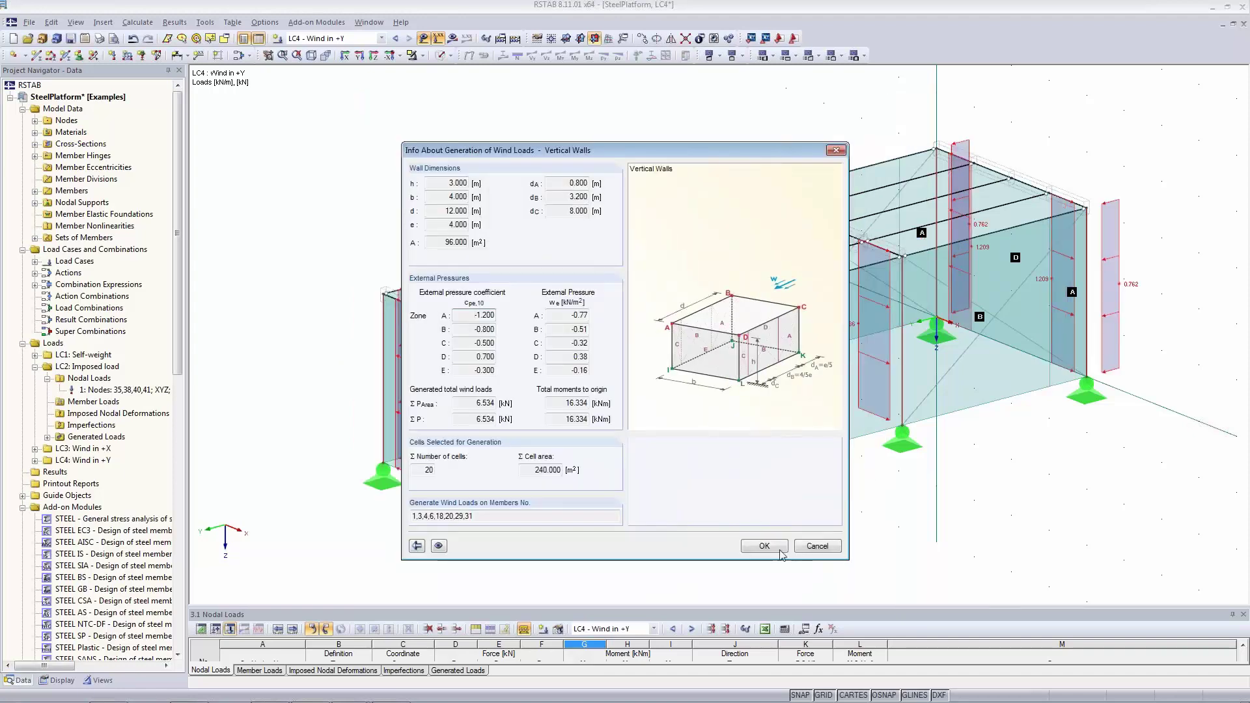
pyautogui.click(765, 547)
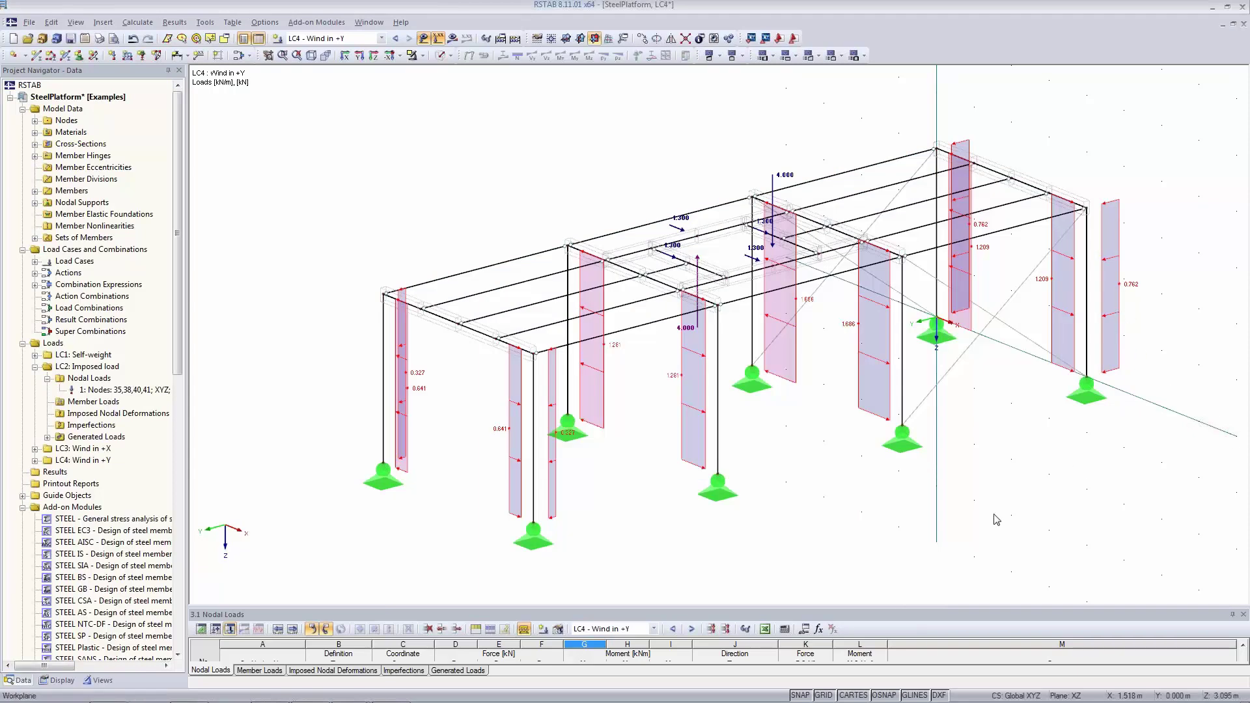
# Enlarge the nodal loads table and examine LC4's wind loads and copied nodal loads in the model and table
pyautogui.keyDown('ctrl'); pyautogui.moveTo(1107, 502); pyautogui.dragTo(876, 502, button='middle'); pyautogui.keyUp('ctrl')
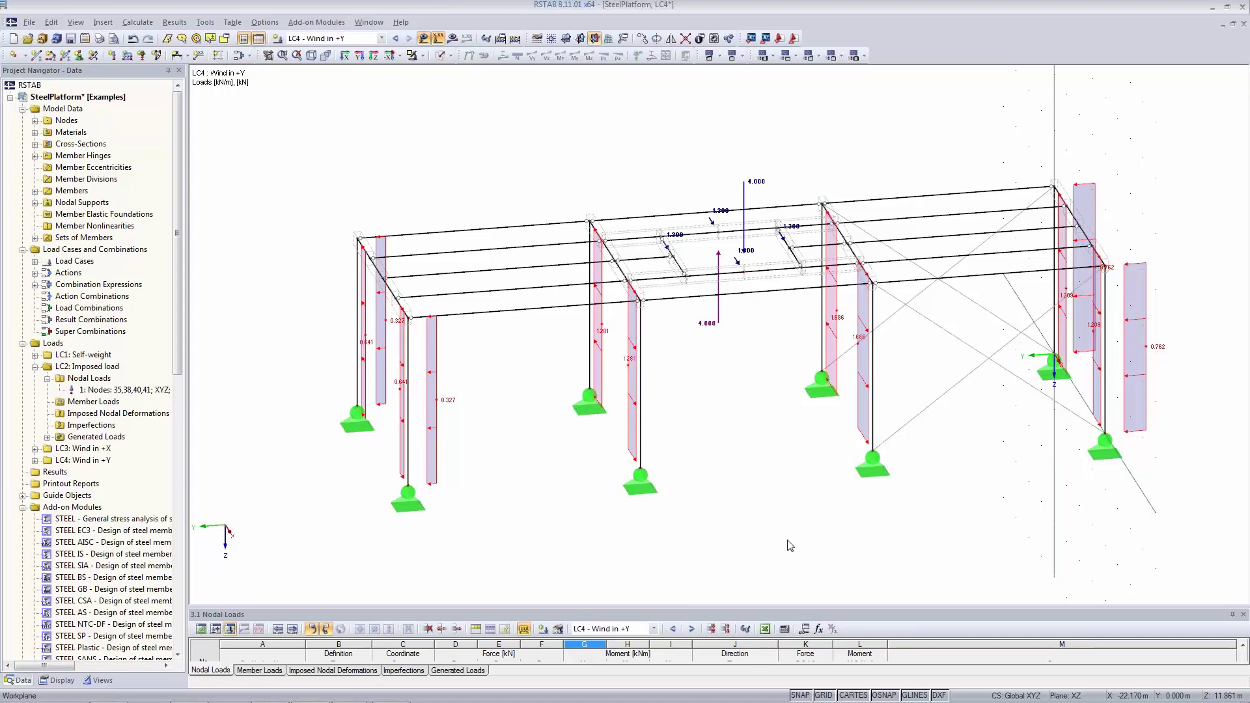
pyautogui.keyDown('ctrl'); pyautogui.moveTo(757, 523); pyautogui.dragTo(711, 389, button='middle'); pyautogui.keyUp('ctrl')
pyautogui.moveTo(688, 262)
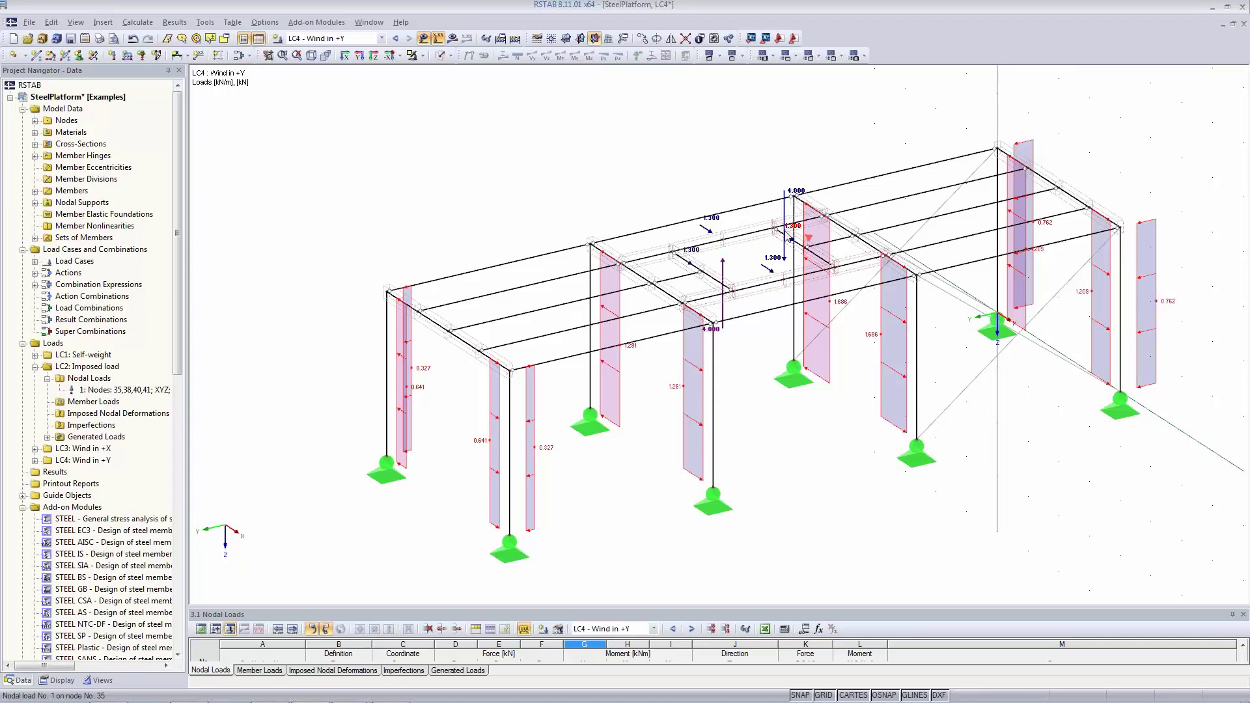
pyautogui.moveTo(403, 608); pyautogui.dragTo(420, 478)
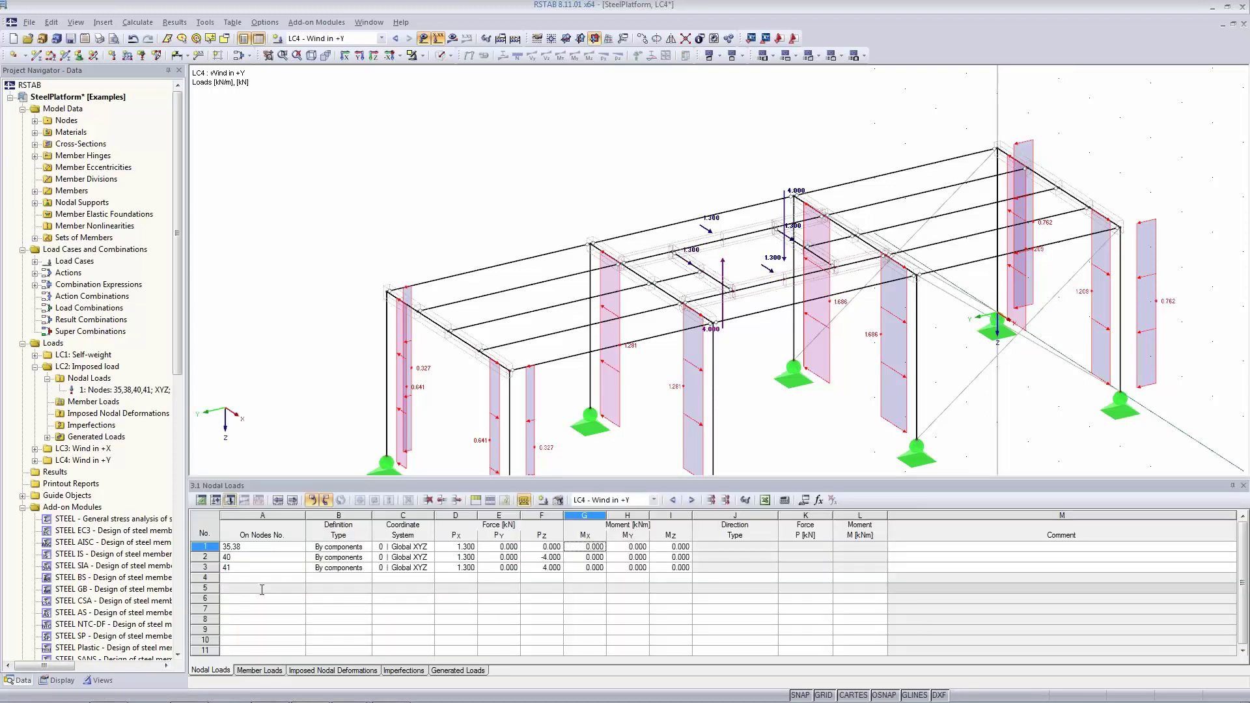
pyautogui.moveTo(655, 450); pyautogui.dragTo(511, 390, button='middle')
pyautogui.click(260, 547)
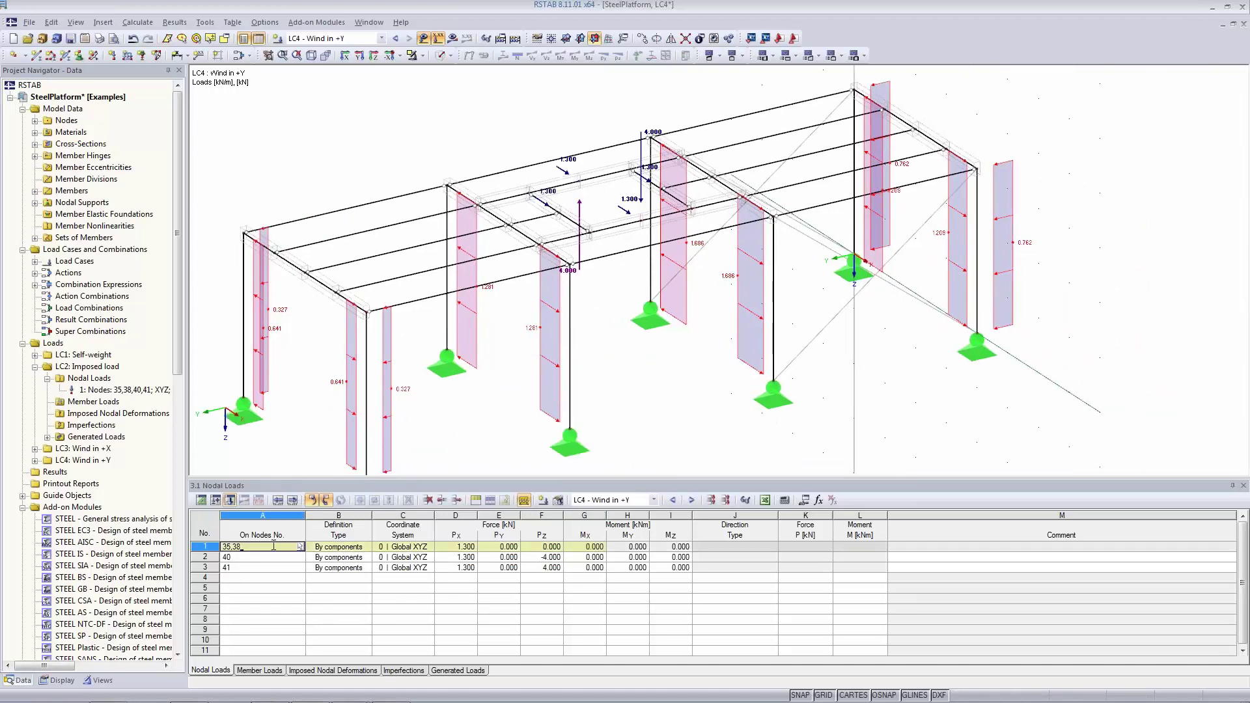
pyautogui.click(258, 558)
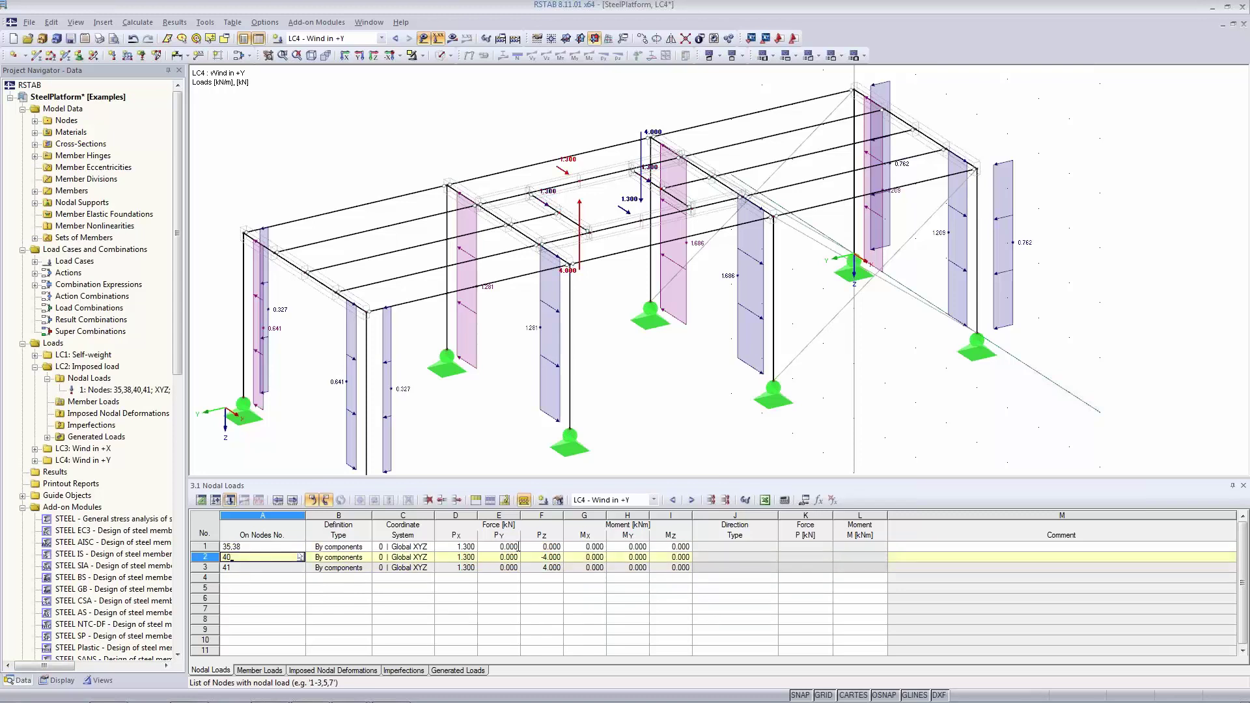
pyautogui.click(534, 568)
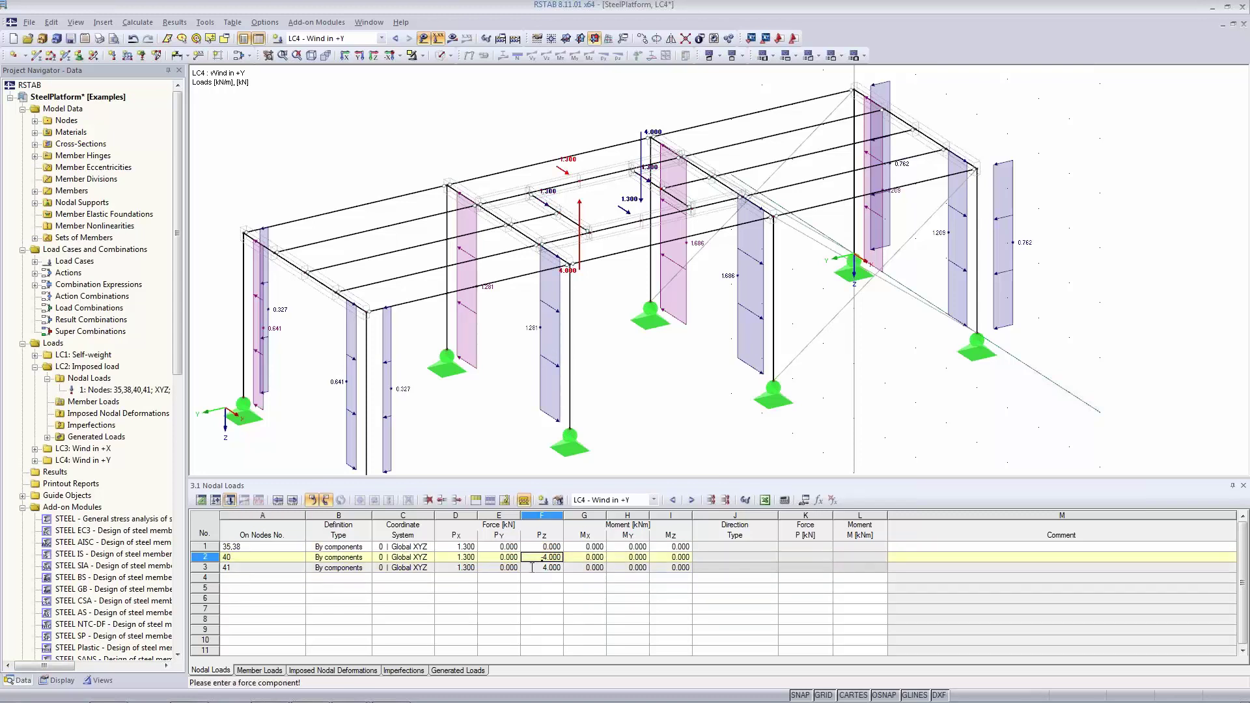
pyautogui.click(271, 546)
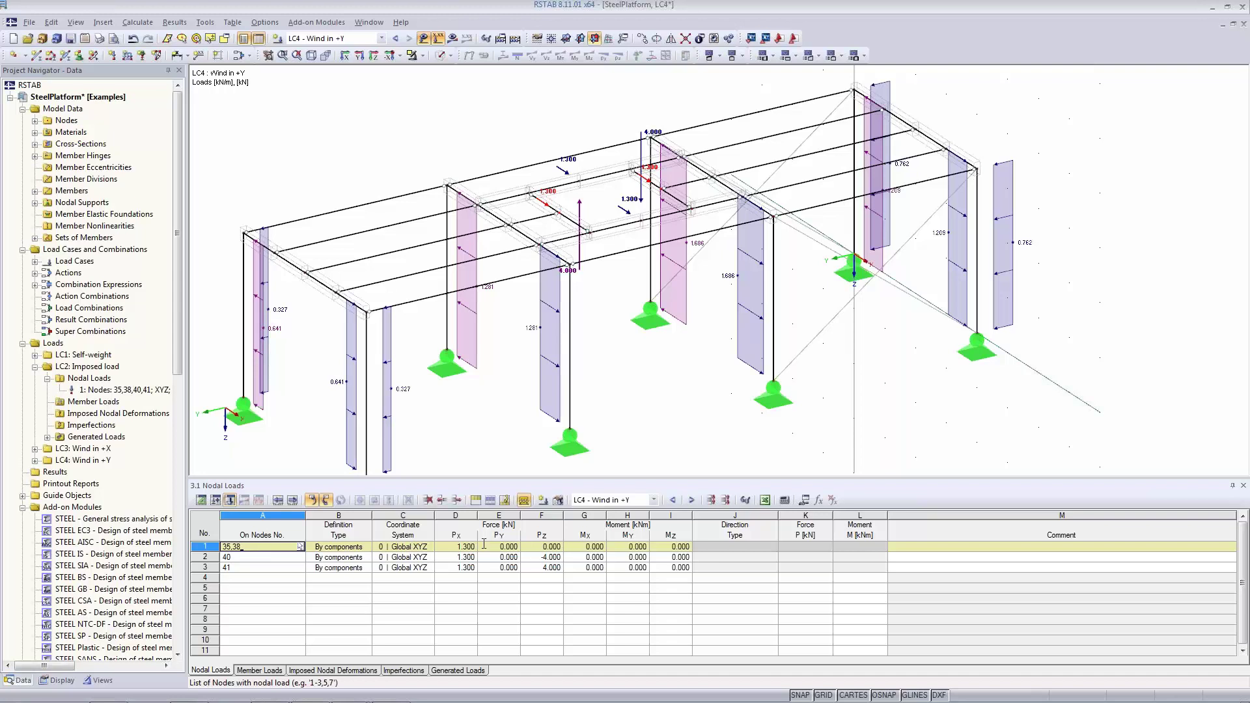
# Move the 1.3 kN forces of all three LC4 nodal loads from PX to PY, leaving PX at 0 kN
pyautogui.click(450, 549)
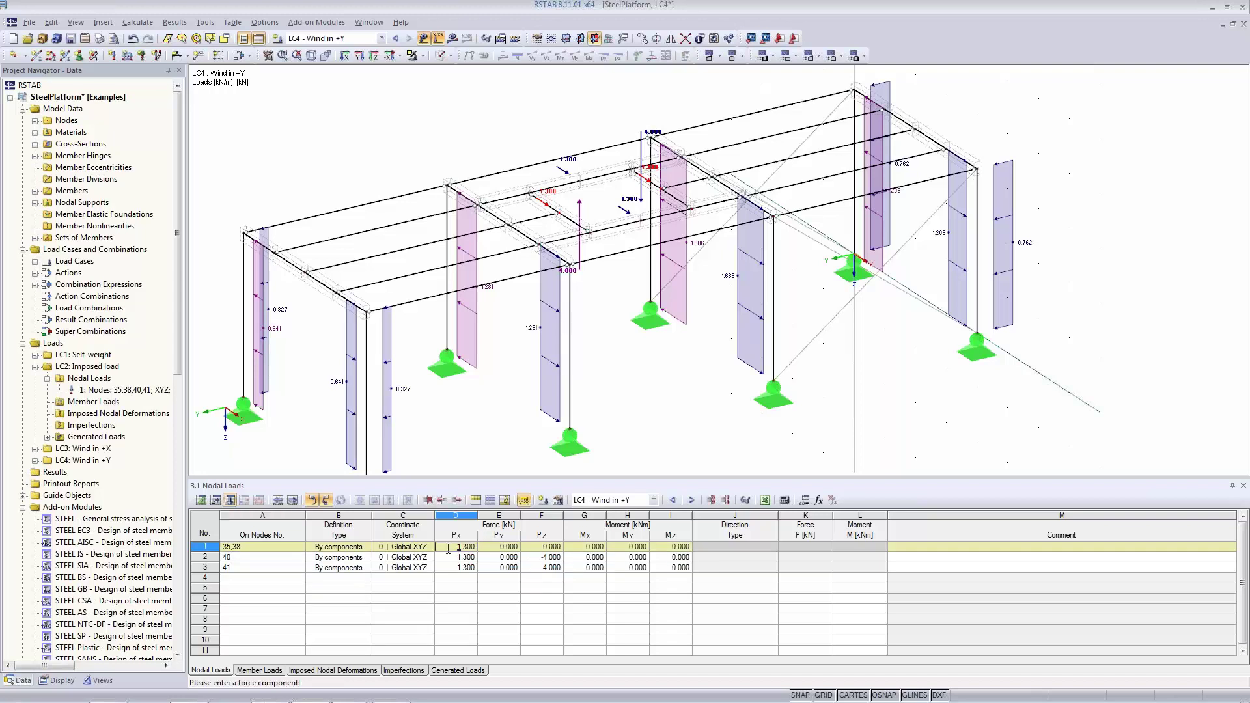
pyautogui.moveTo(450, 547); pyautogui.dragTo(456, 567)
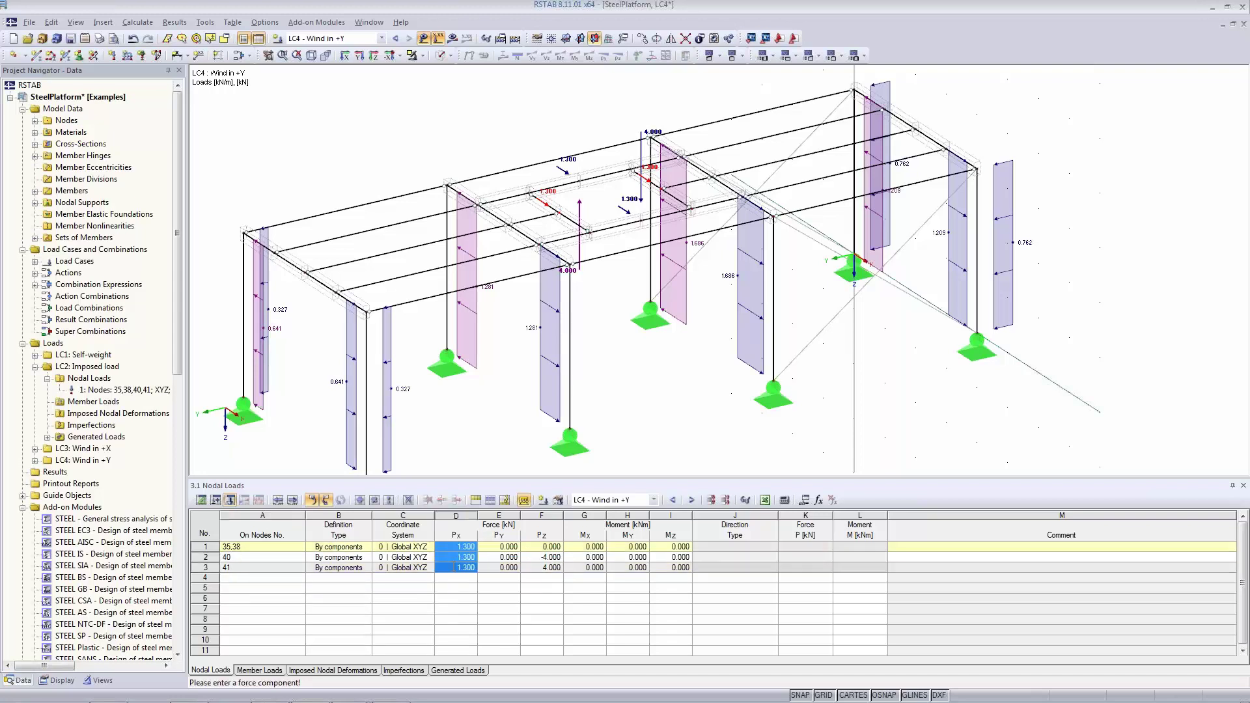
pyautogui.hotkey('ctrl', 'x')
pyautogui.click(499, 547)
pyautogui.hotkey('ctrl', 'v')
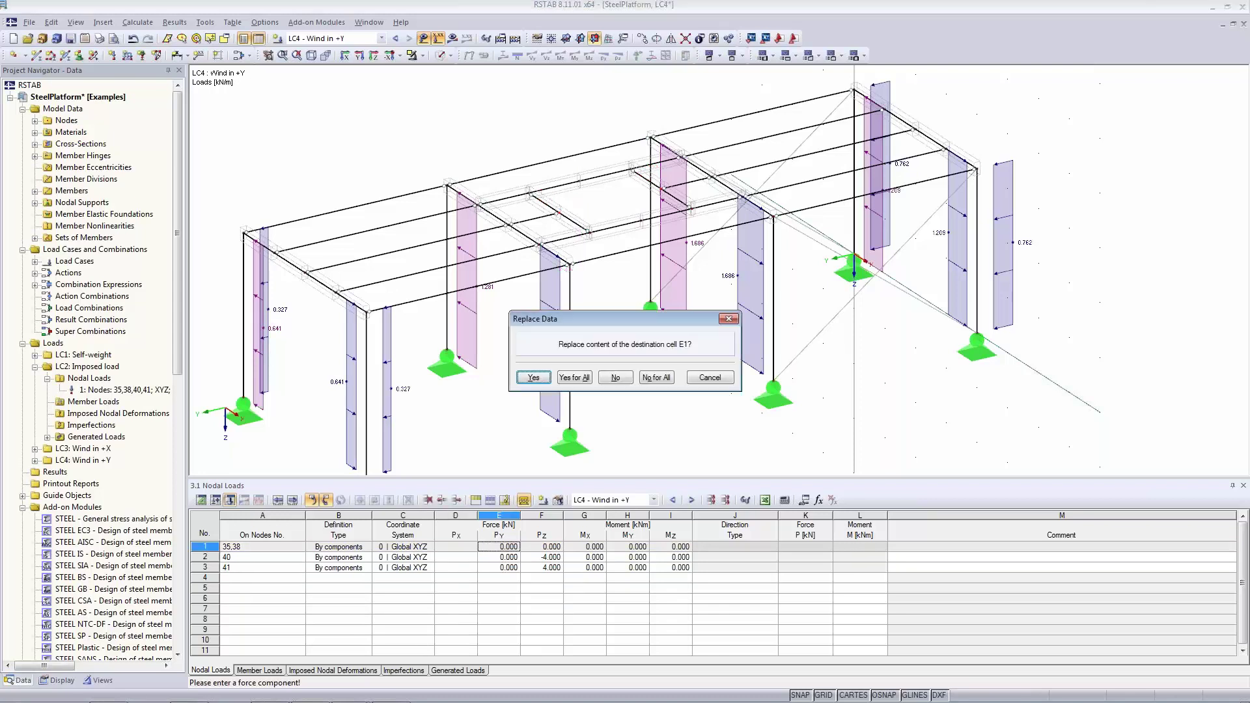
pyautogui.click(574, 377)
pyautogui.click(456, 546)
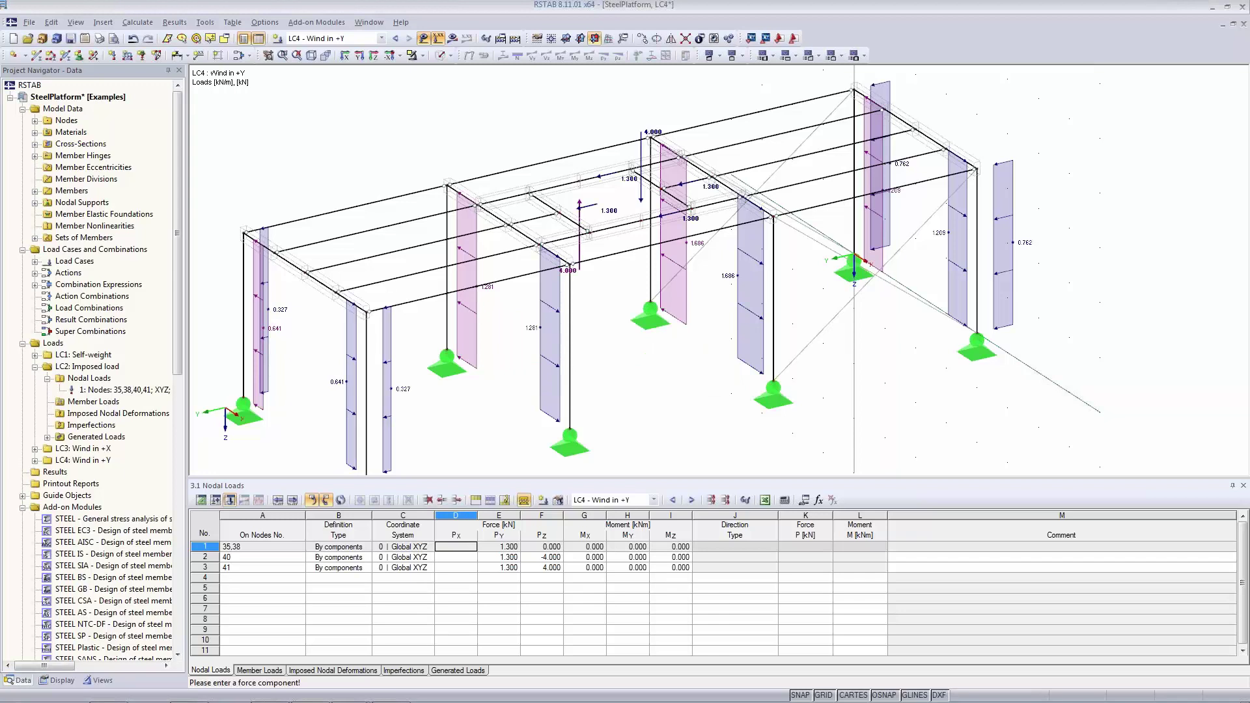
pyautogui.press('Down')
pyautogui.press('Down')
pyautogui.press('Down')
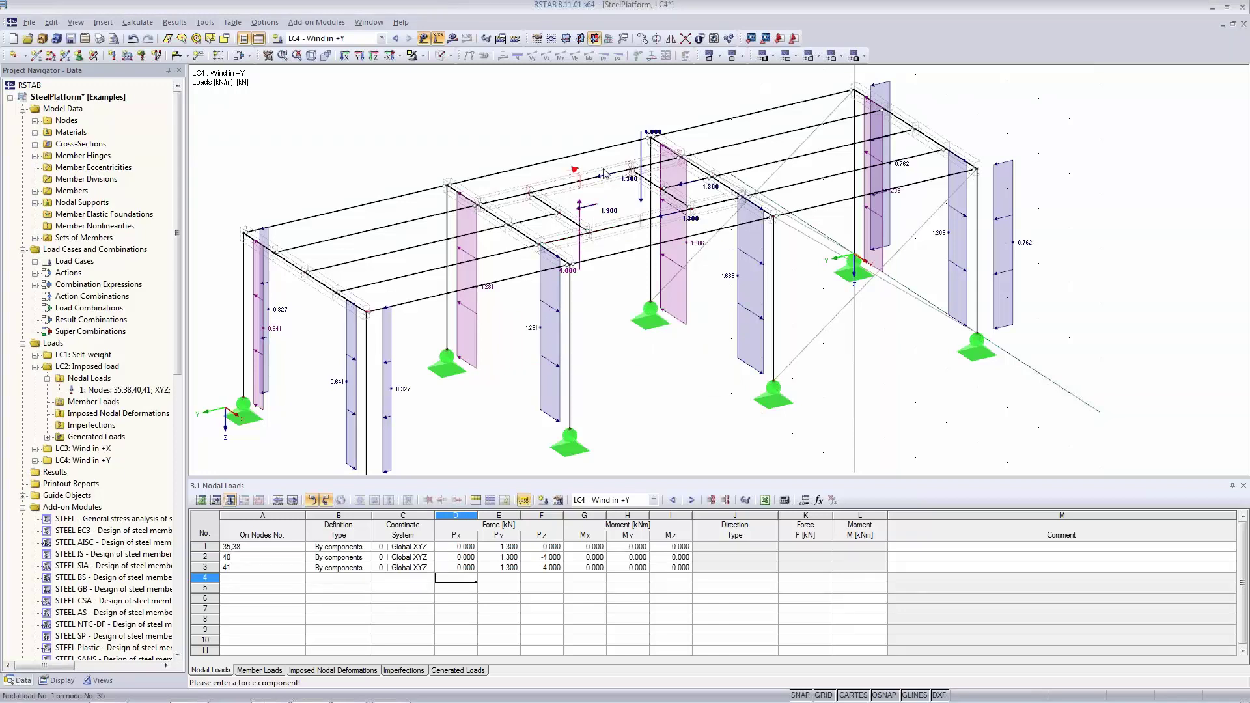
# Reassign LC4's nodal load without a vertical component to nodes 40,41
pyautogui.click(257, 547)
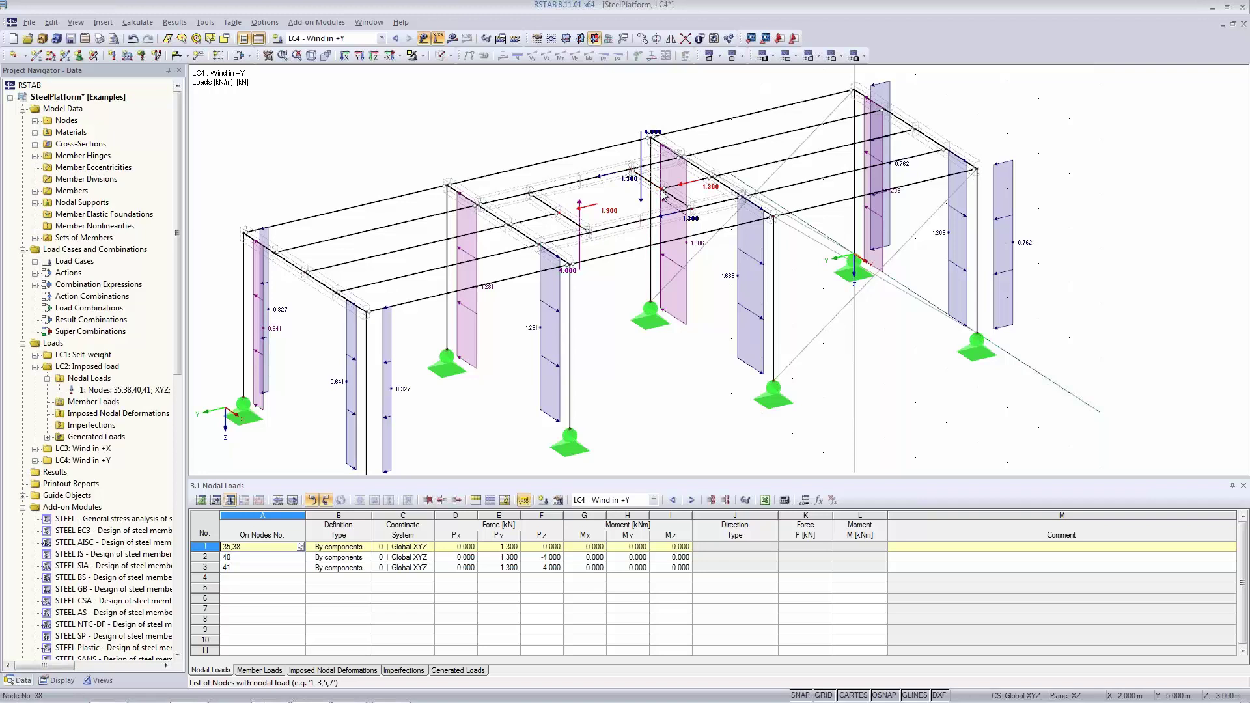
pyautogui.click(254, 548)
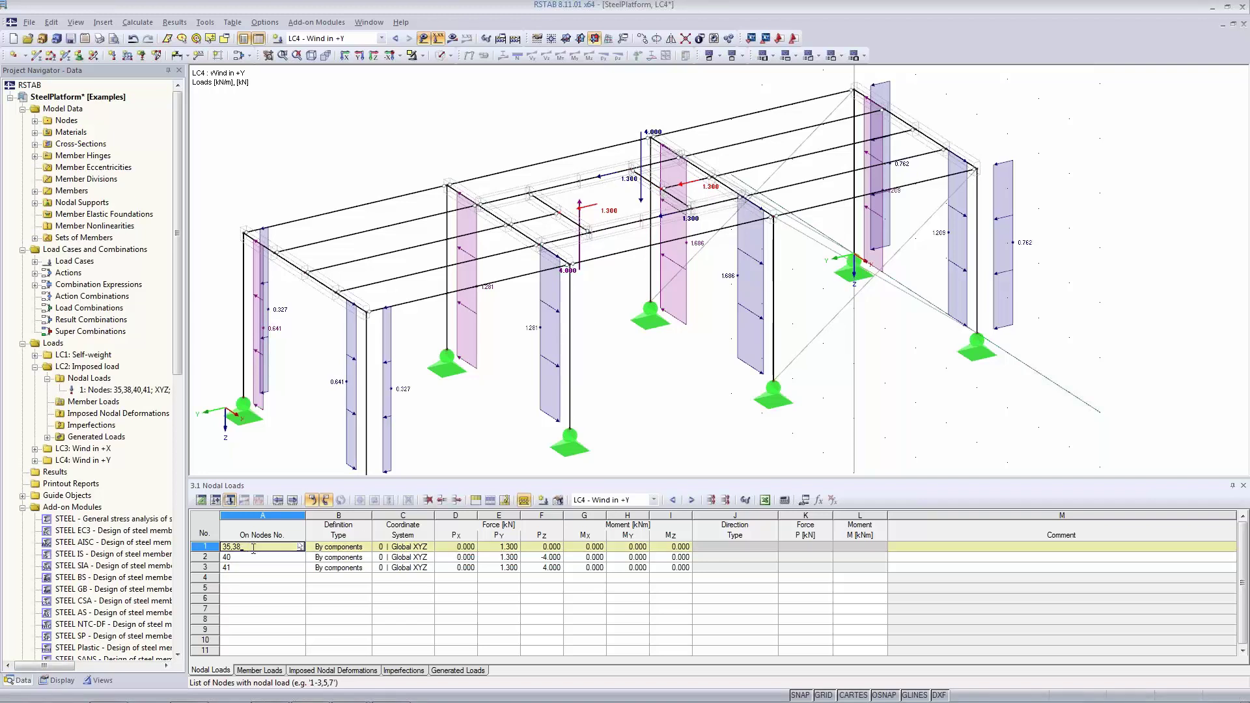
pyautogui.doubleClick(254, 549)
pyautogui.write('40,41')
# Reassign LC4's nodal load with PZ -4 kN to node 35 and the one with PZ 4 kN to node 38
pyautogui.click(246, 559)
pyautogui.doubleClick(247, 559)
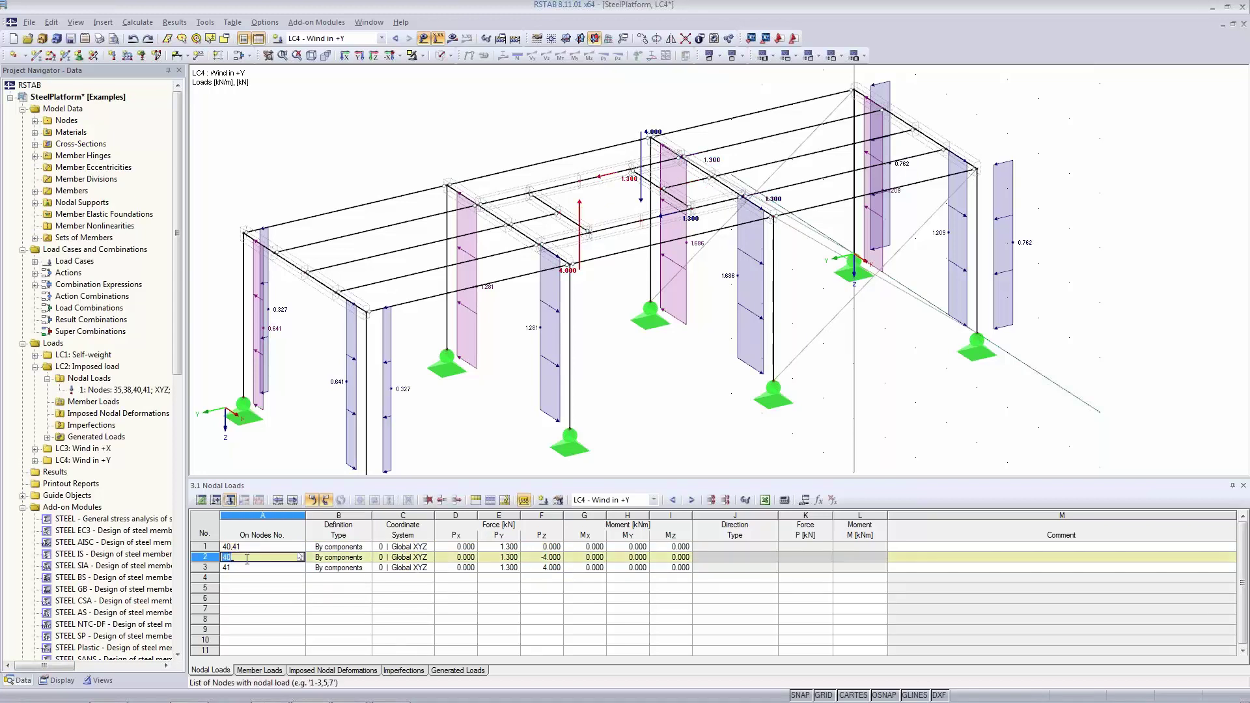
pyautogui.write('35')
pyautogui.click(248, 568)
pyautogui.doubleClick(248, 568)
pyautogui.write('3')
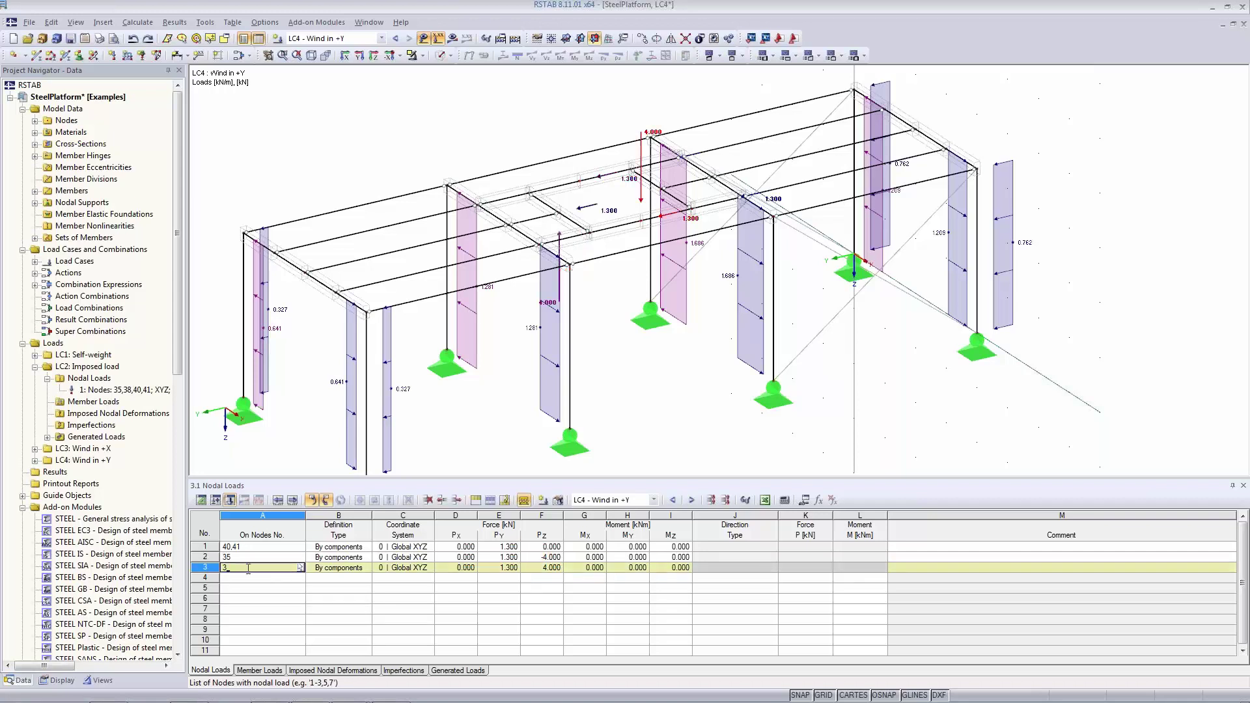
pyautogui.press('Tab')
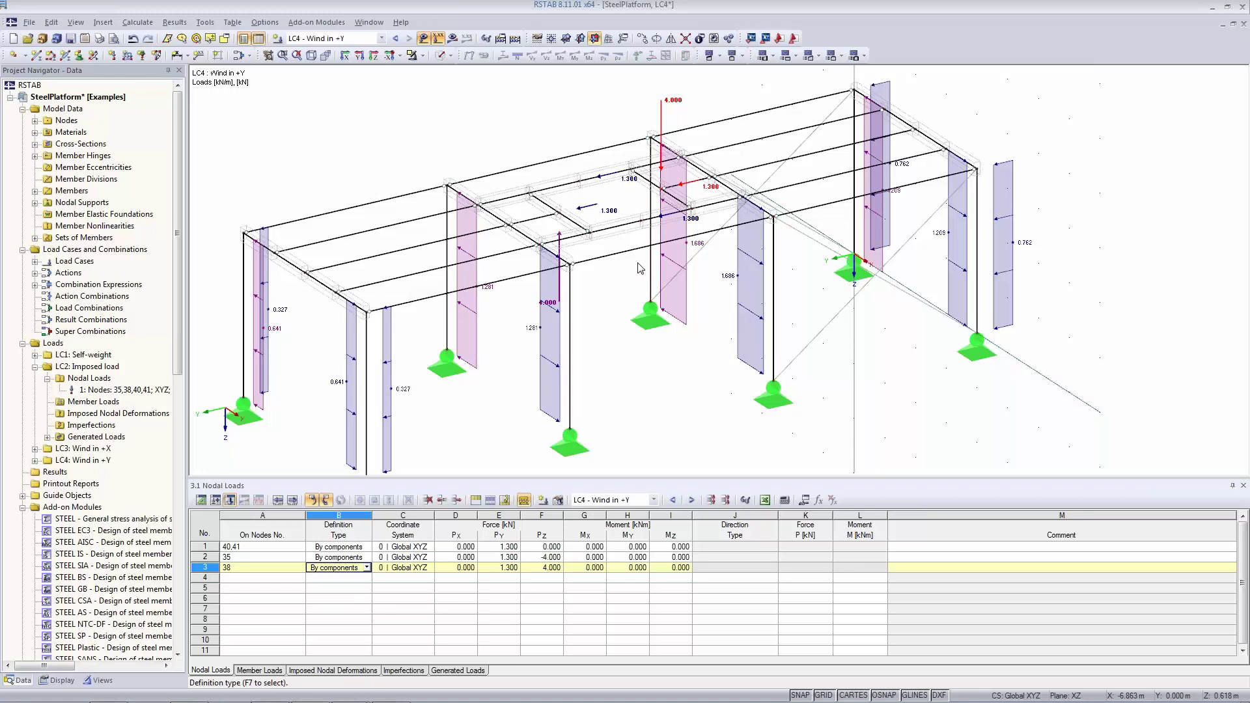
pyautogui.scroll(1, 624, 171)
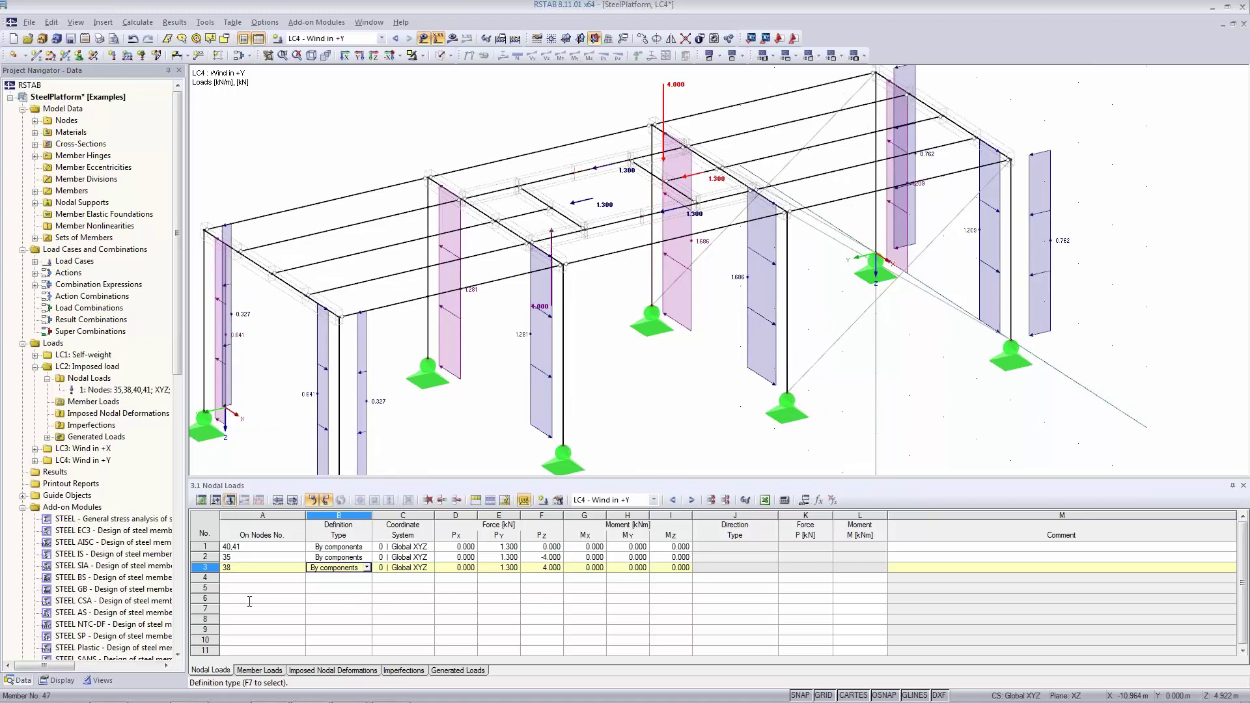
pyautogui.click(538, 558)
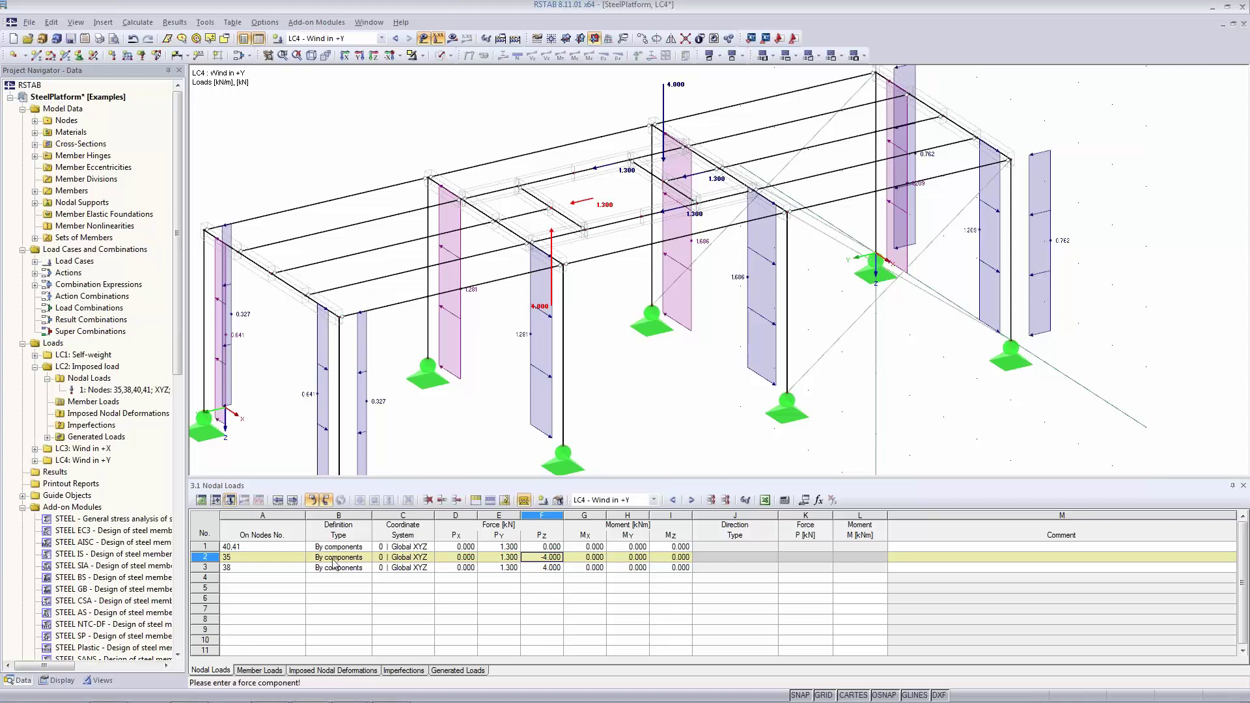
# Check LC4's nodal loads on nodes 40,41, node 35 and node 38 against the model, and look through the load cases and combinations
pyautogui.click(256, 559)
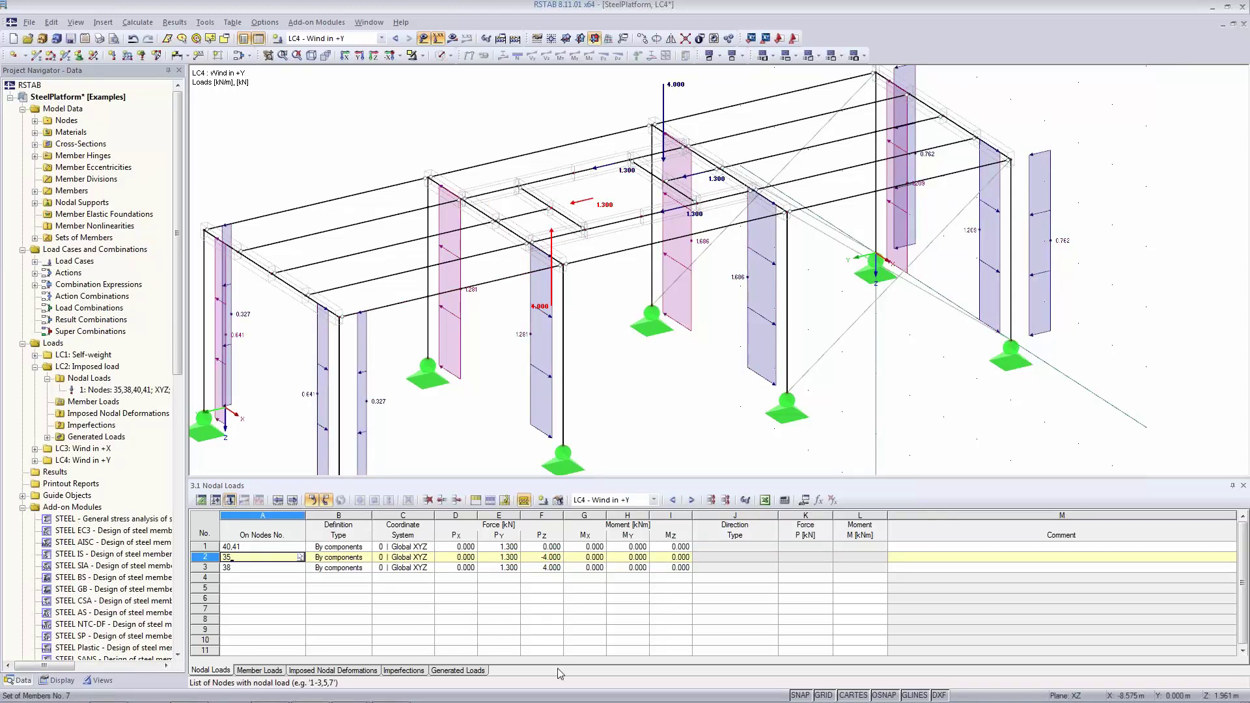
pyautogui.click(270, 547)
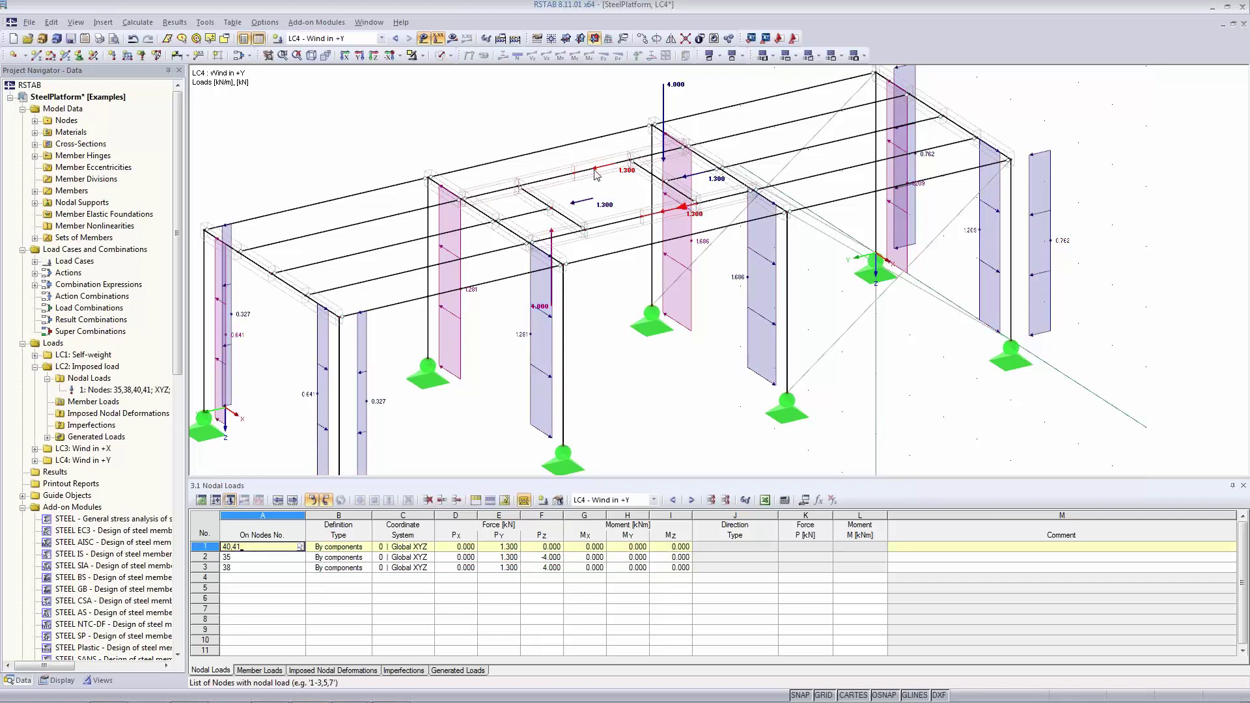
pyautogui.click(271, 557)
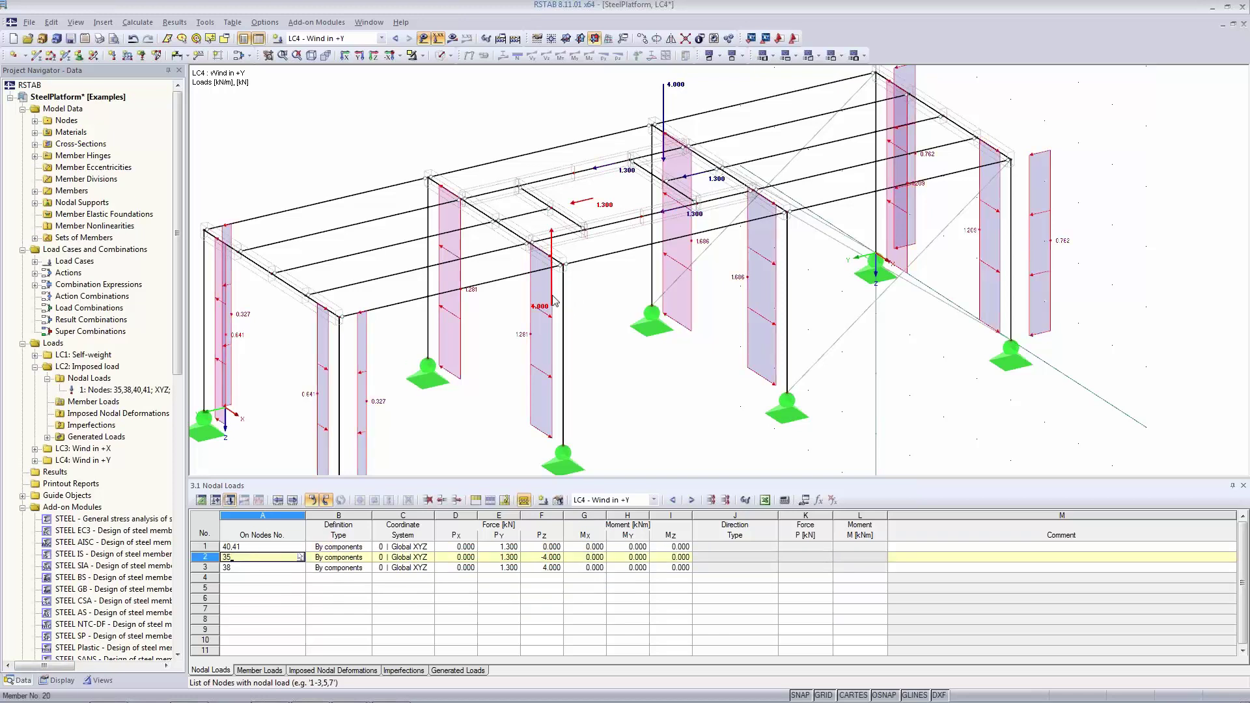
pyautogui.click(280, 567)
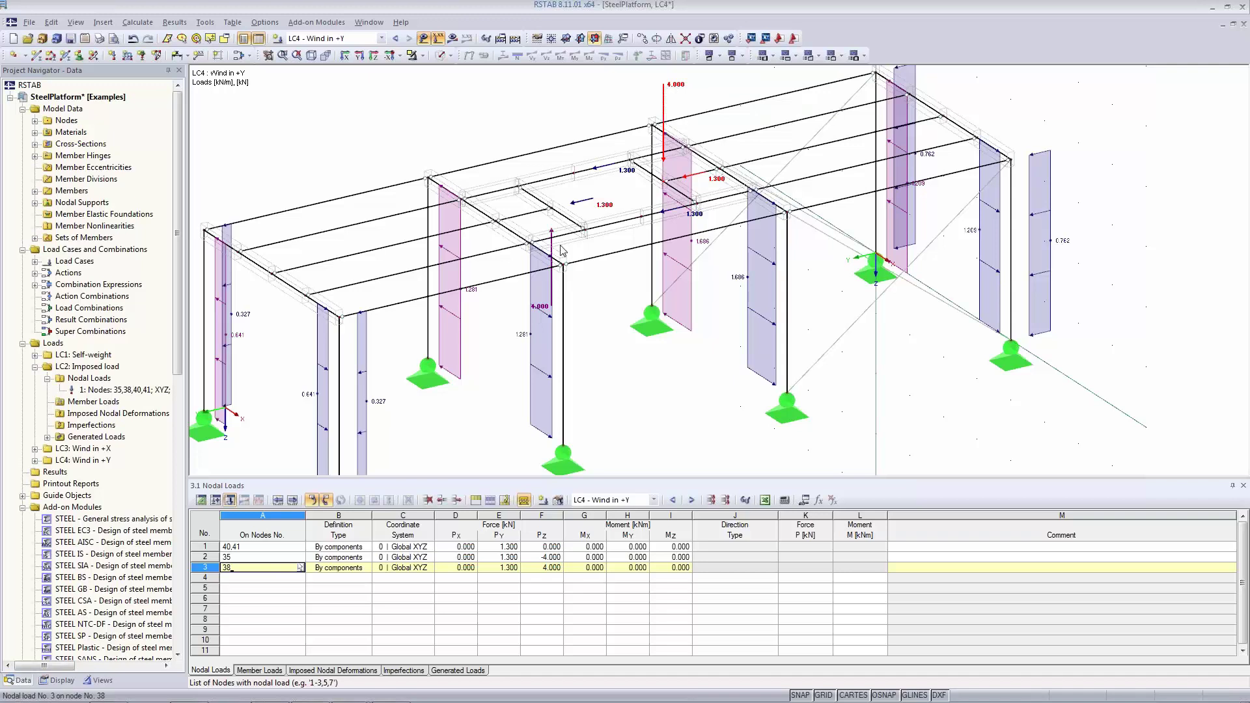
pyautogui.scroll(-1, 672, 394)
pyautogui.moveTo(673, 394); pyautogui.dragTo(712, 376, button='middle')
pyautogui.click(323, 40)
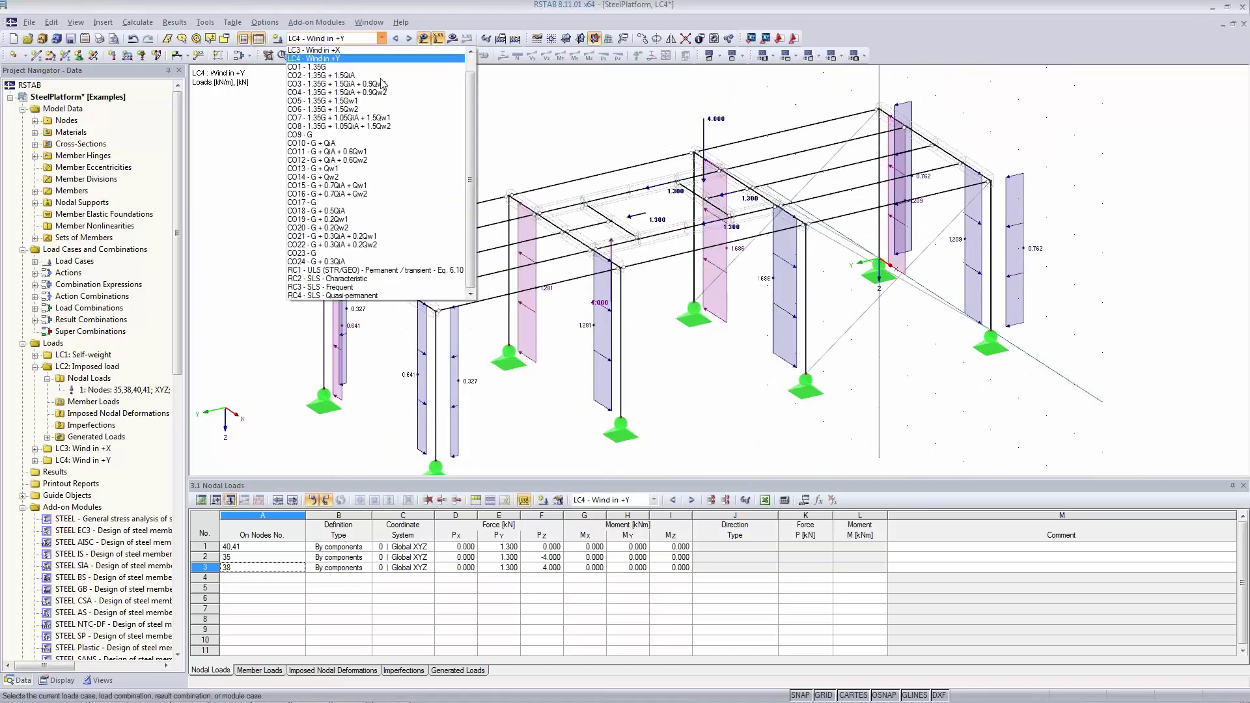
pyautogui.scroll(1, 384, 84)
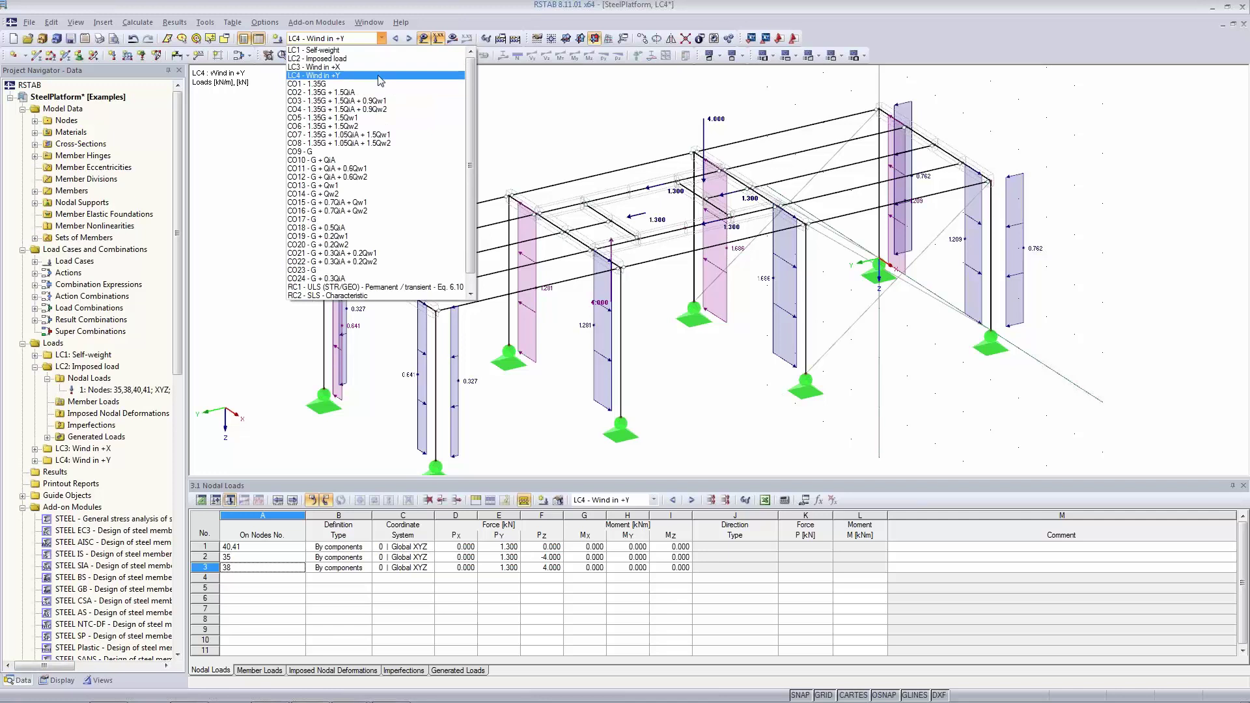
pyautogui.click(623, 113)
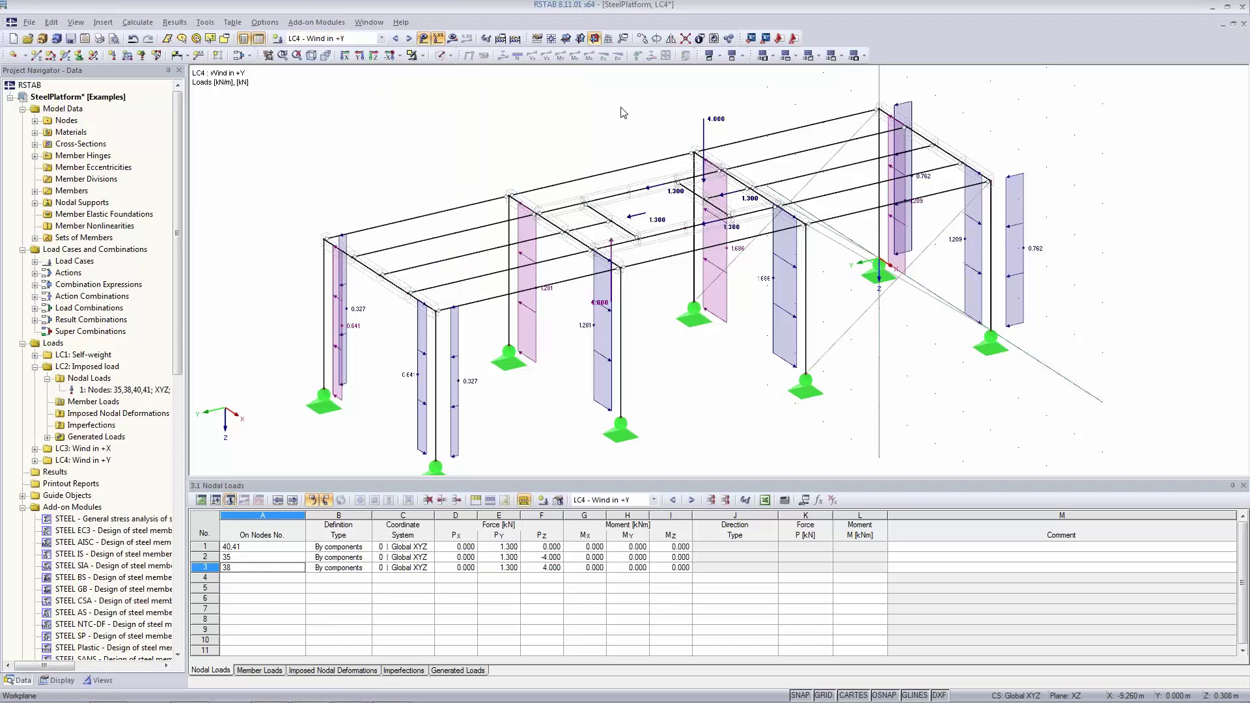
# Show the model as a transparent solid rendering around the equipment frame, with the LC4 loads displayed
pyautogui.moveTo(635, 335)
pyautogui.keyDown('ctrl'); pyautogui.mouseDown(button='middle')
pyautogui.moveTo(676, 394)
pyautogui.moveTo(726, 360)
pyautogui.moveTo(634, 362)
pyautogui.moveTo(615, 345)
pyautogui.mouseUp(button='middle'); pyautogui.keyUp('ctrl')
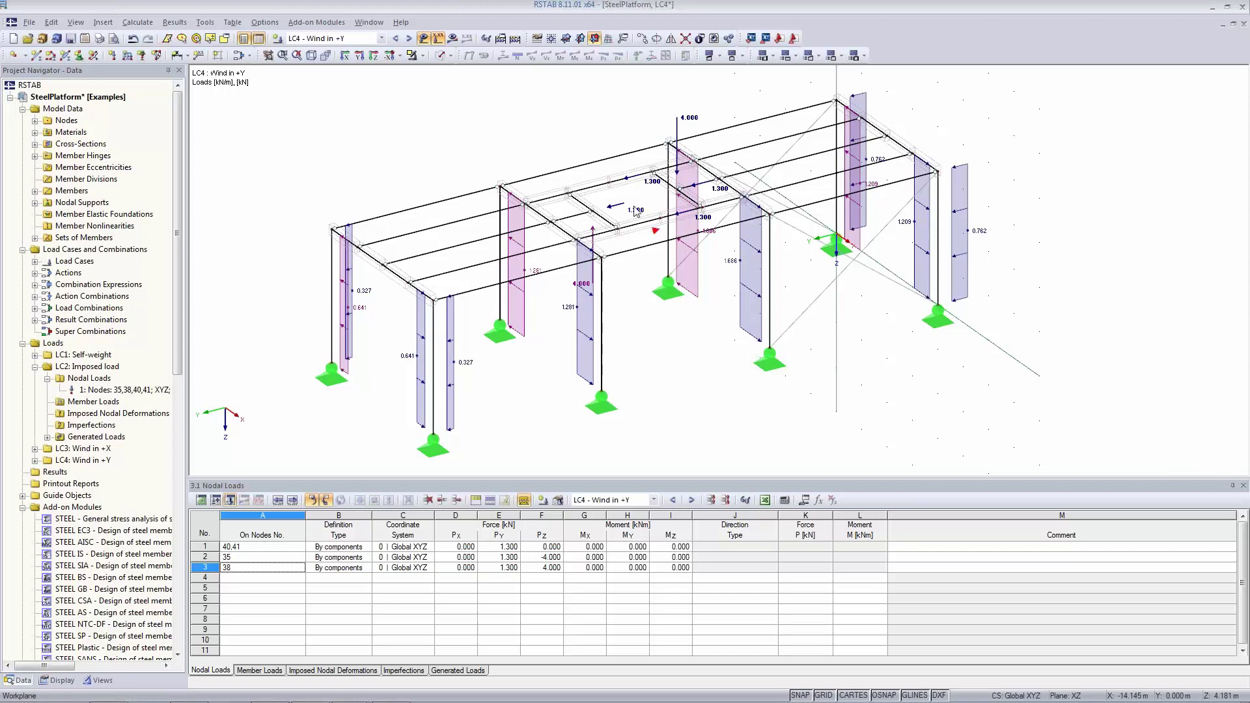
pyautogui.scroll(1, 635, 177)
pyautogui.scroll(1, 634, 177)
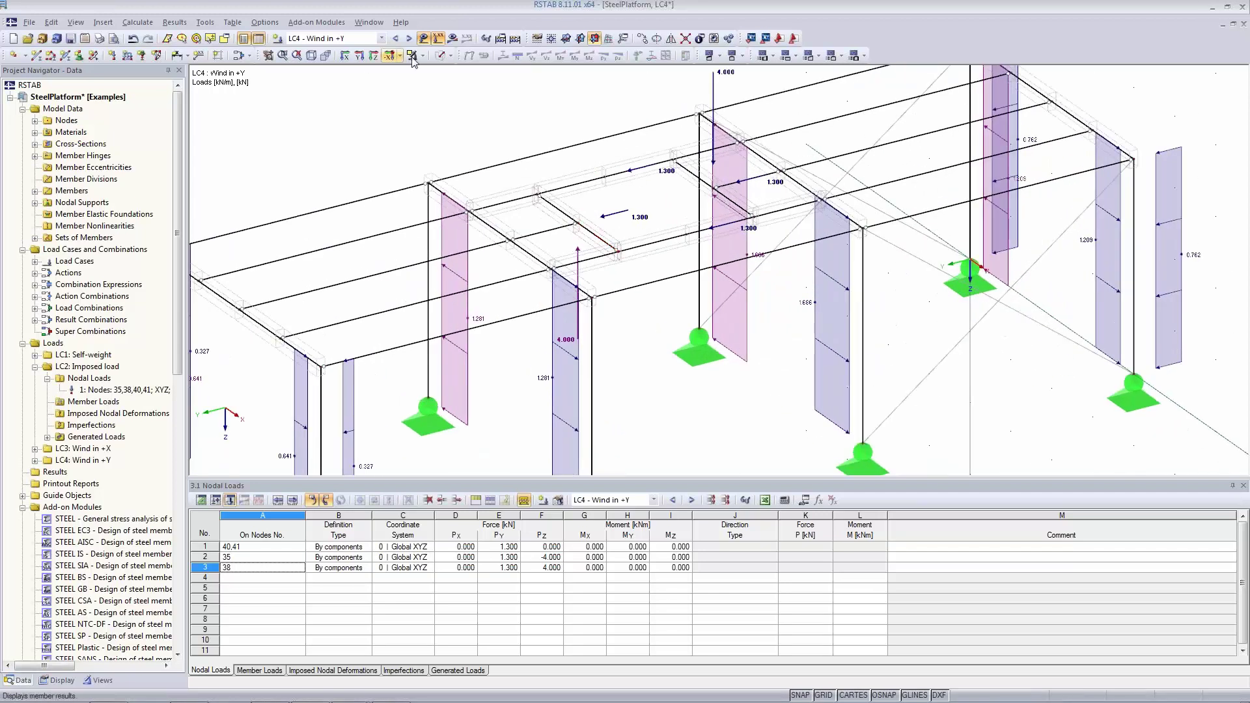
pyautogui.click(440, 56)
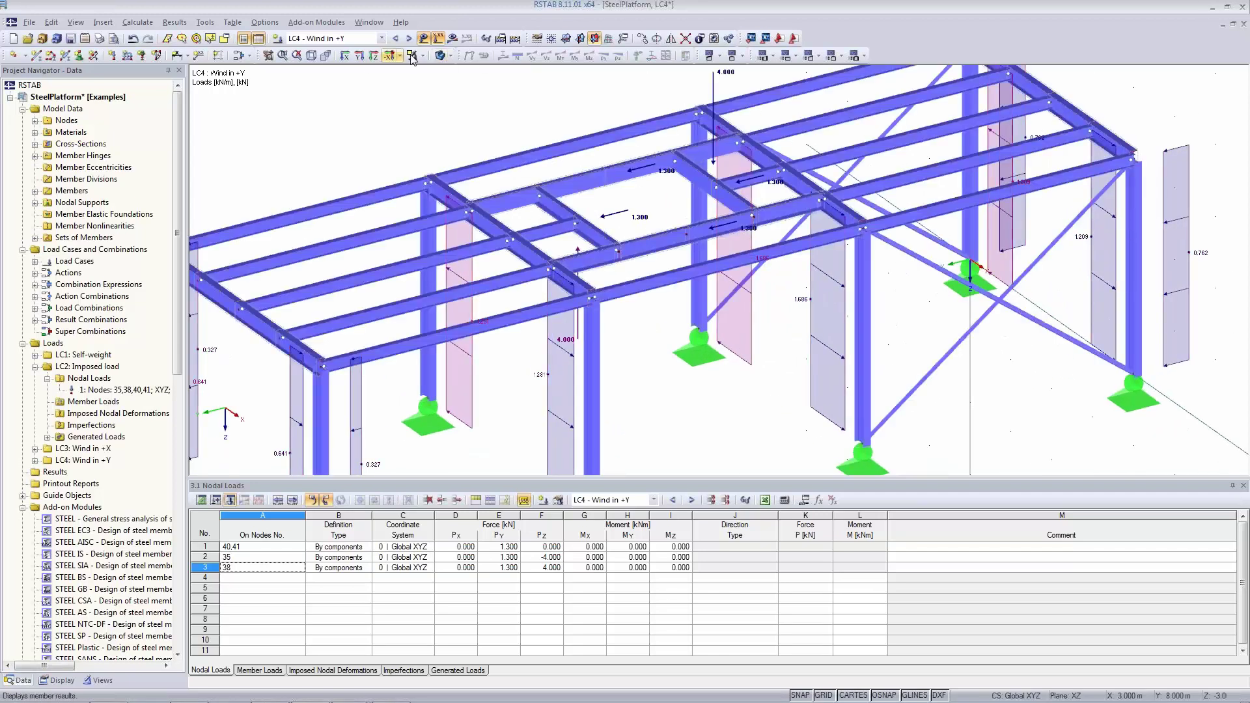
pyautogui.click(438, 56)
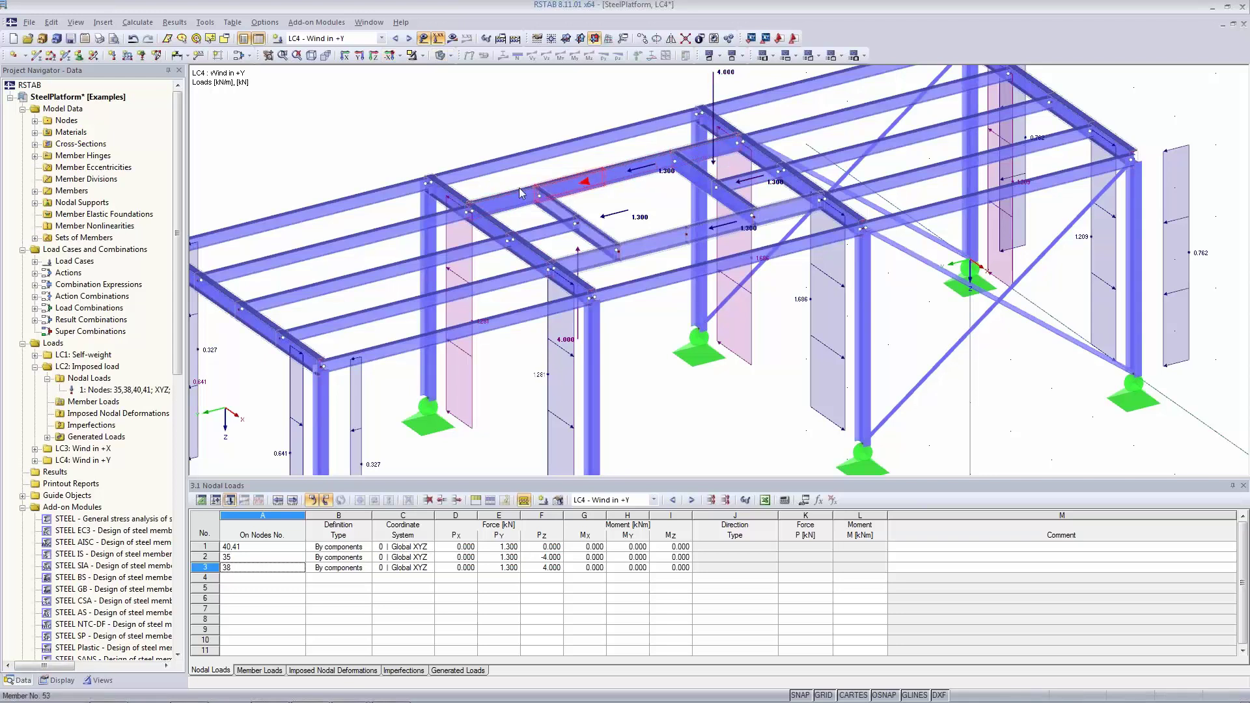
# Draw two L 60x60x6 Steel S 235 beam members in the platform plane, from node 6 to 37 and from the adjacent column-top node to 34
pyautogui.scroll(2, 647, 149)
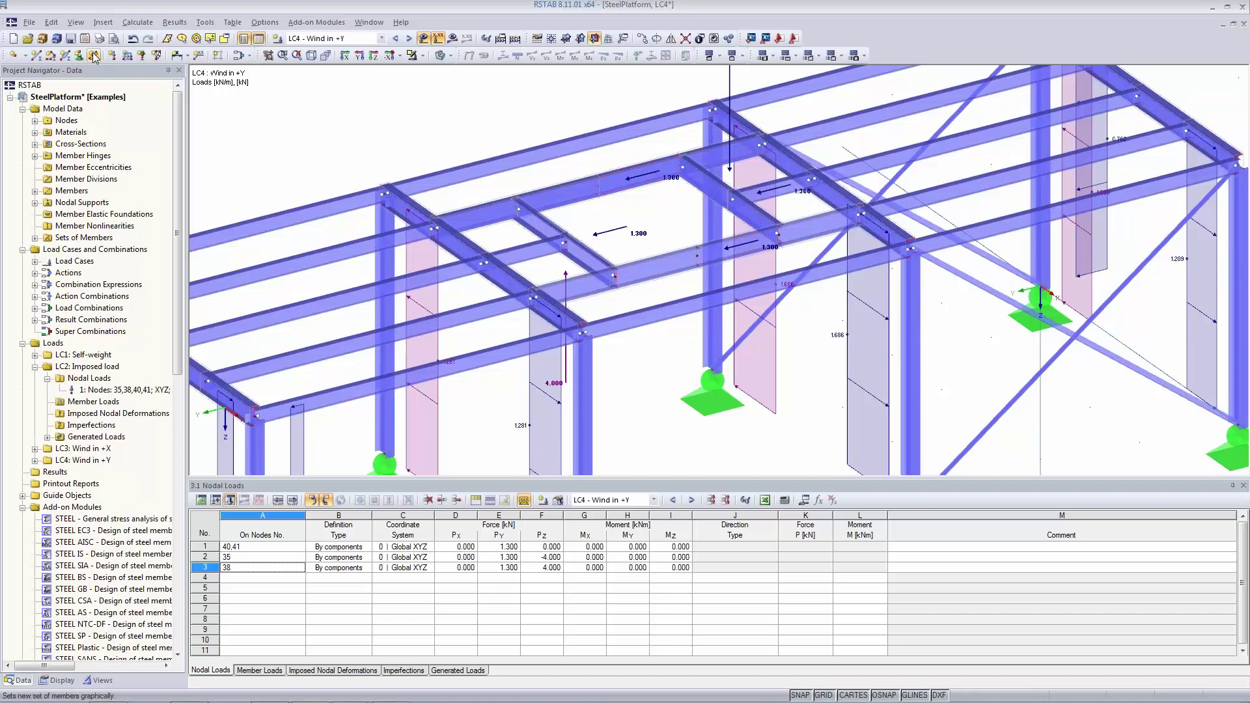
pyautogui.click(37, 59)
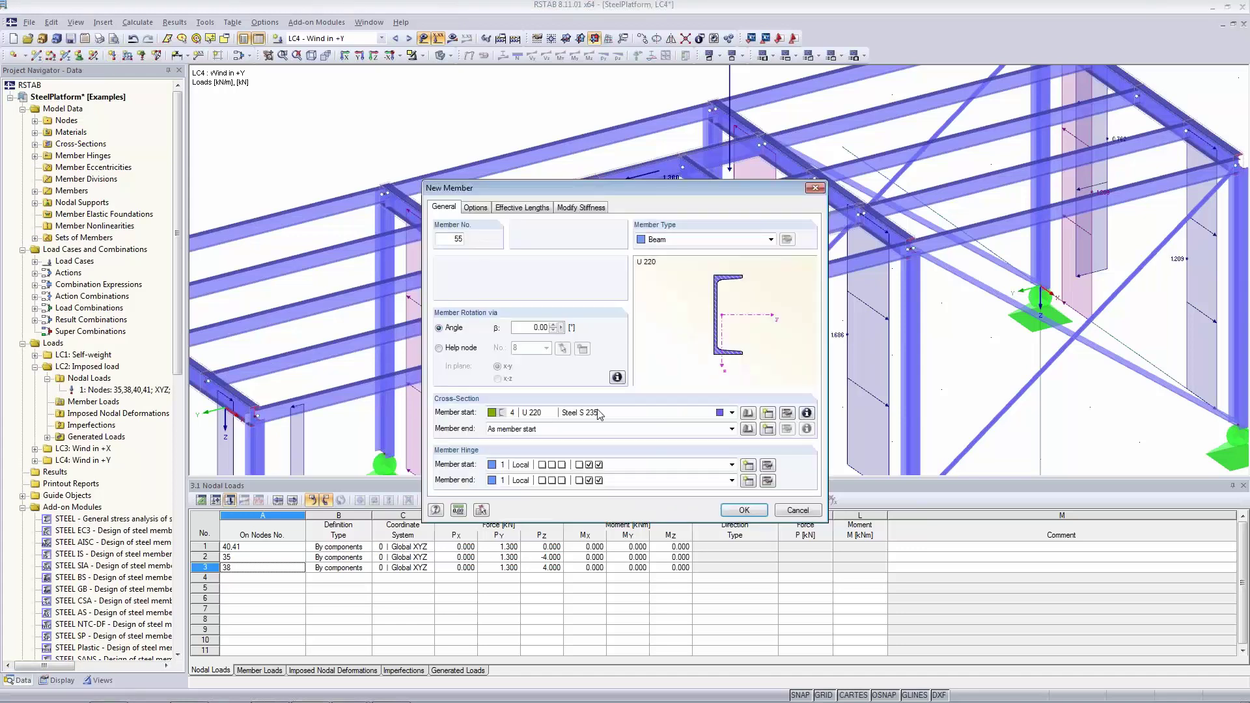
pyautogui.click(600, 414)
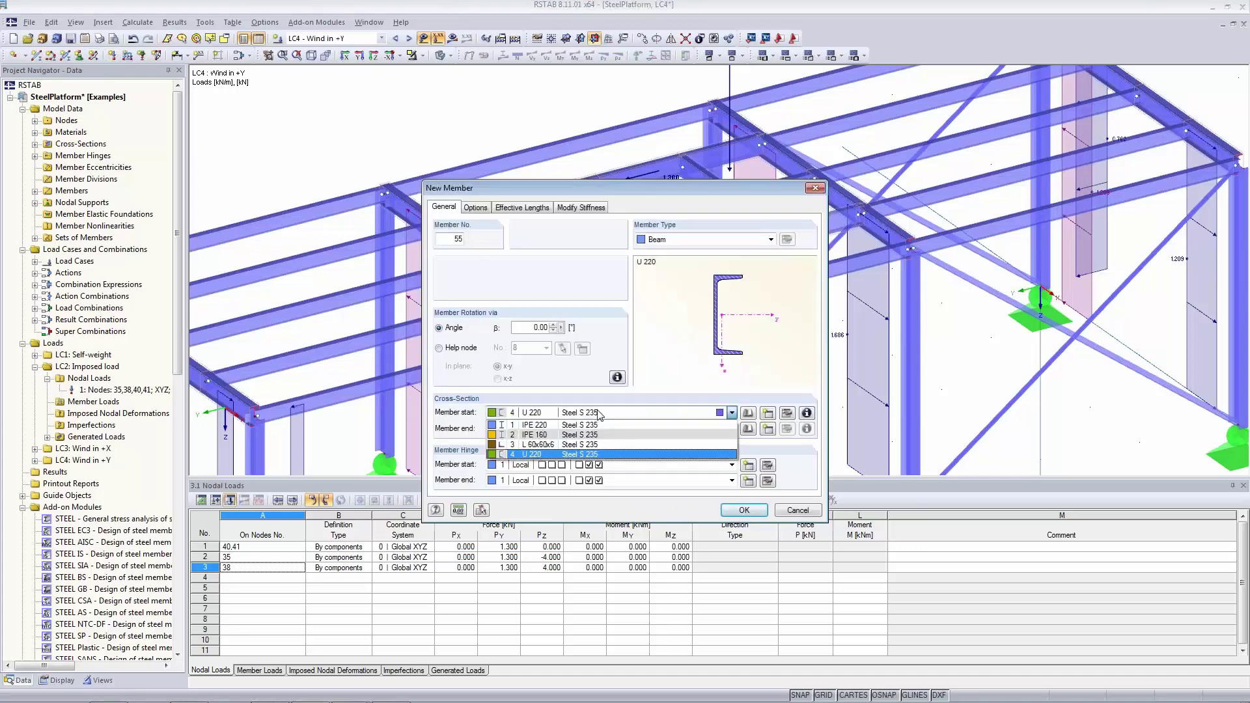
pyautogui.click(596, 445)
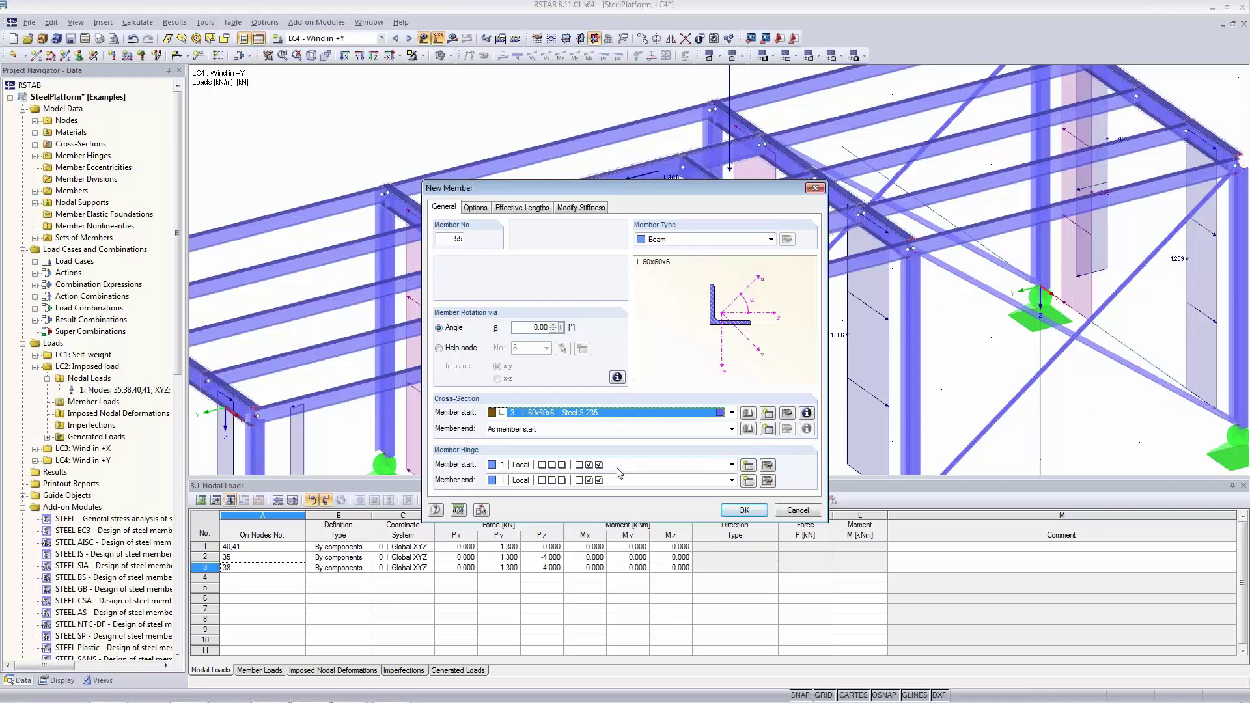
pyautogui.click(744, 510)
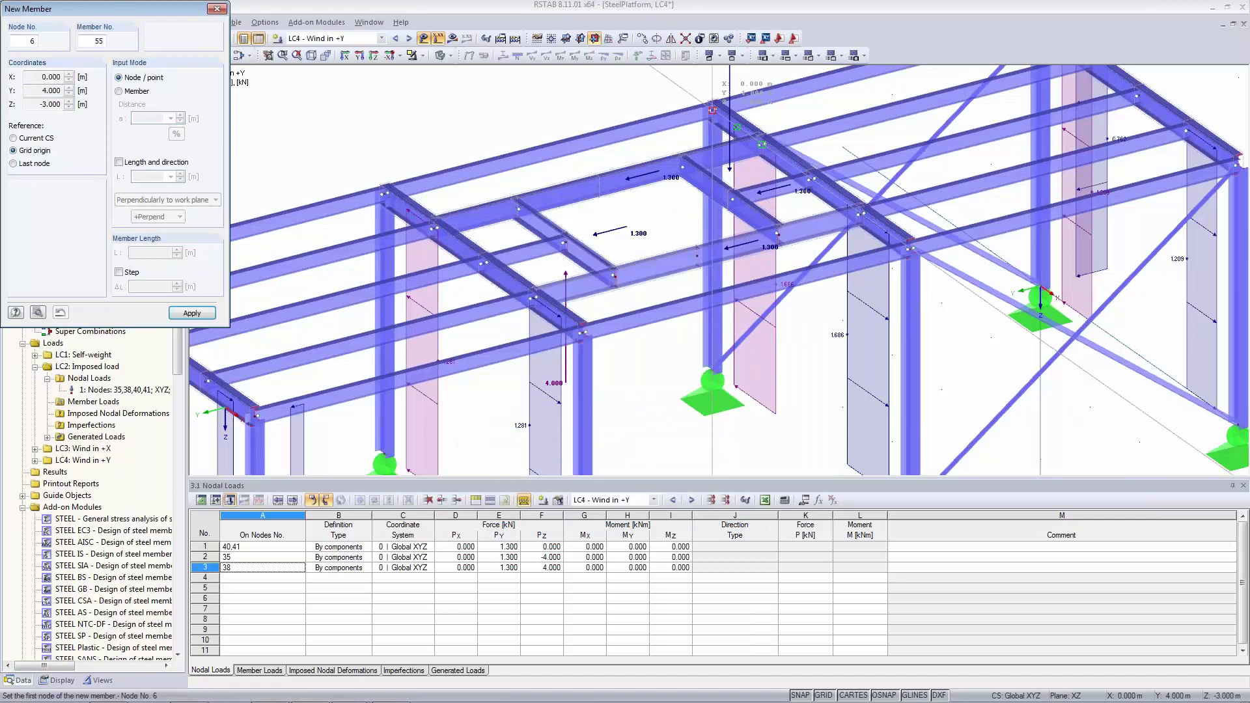
pyautogui.click(712, 110)
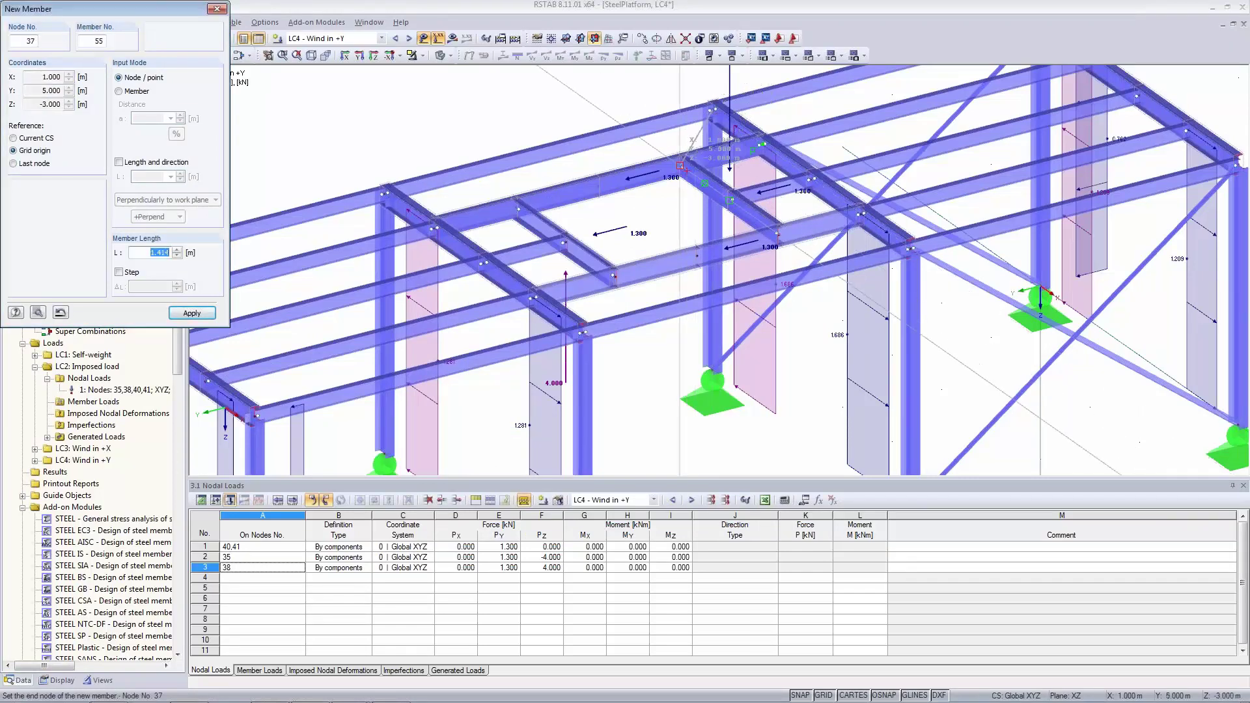
pyautogui.click(680, 166)
pyautogui.click(384, 193)
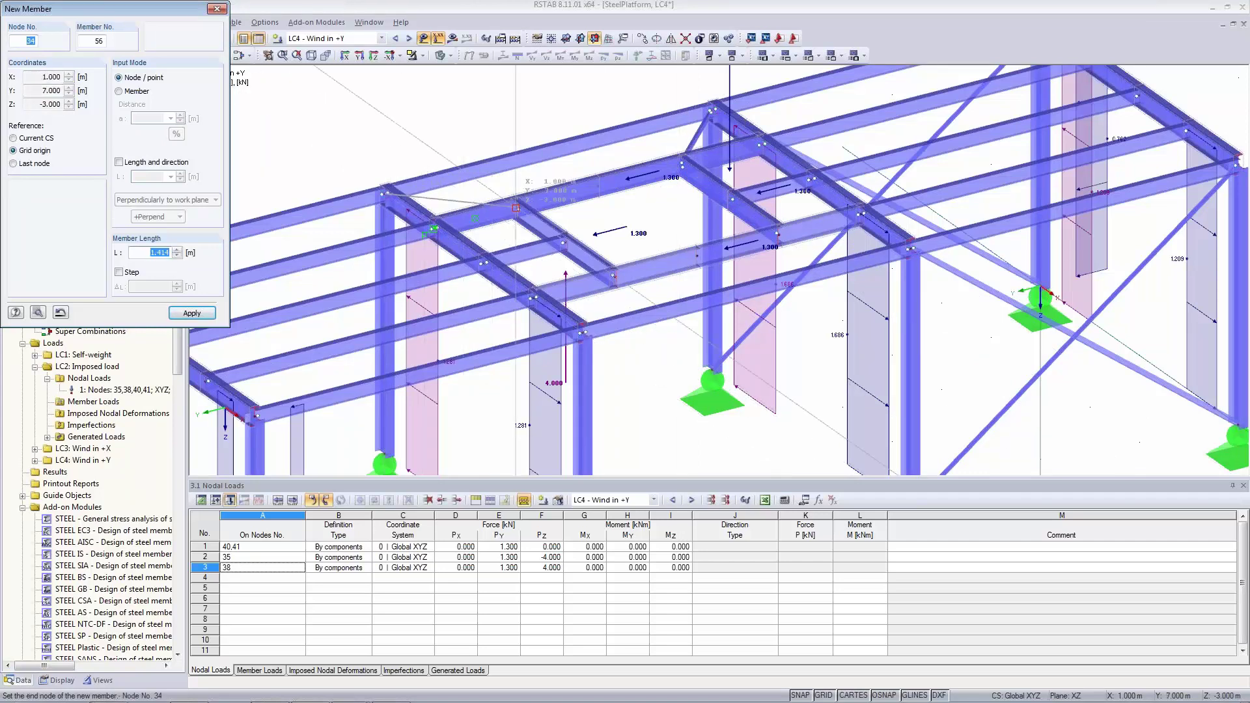
pyautogui.click(516, 208)
pyautogui.press('Escape')
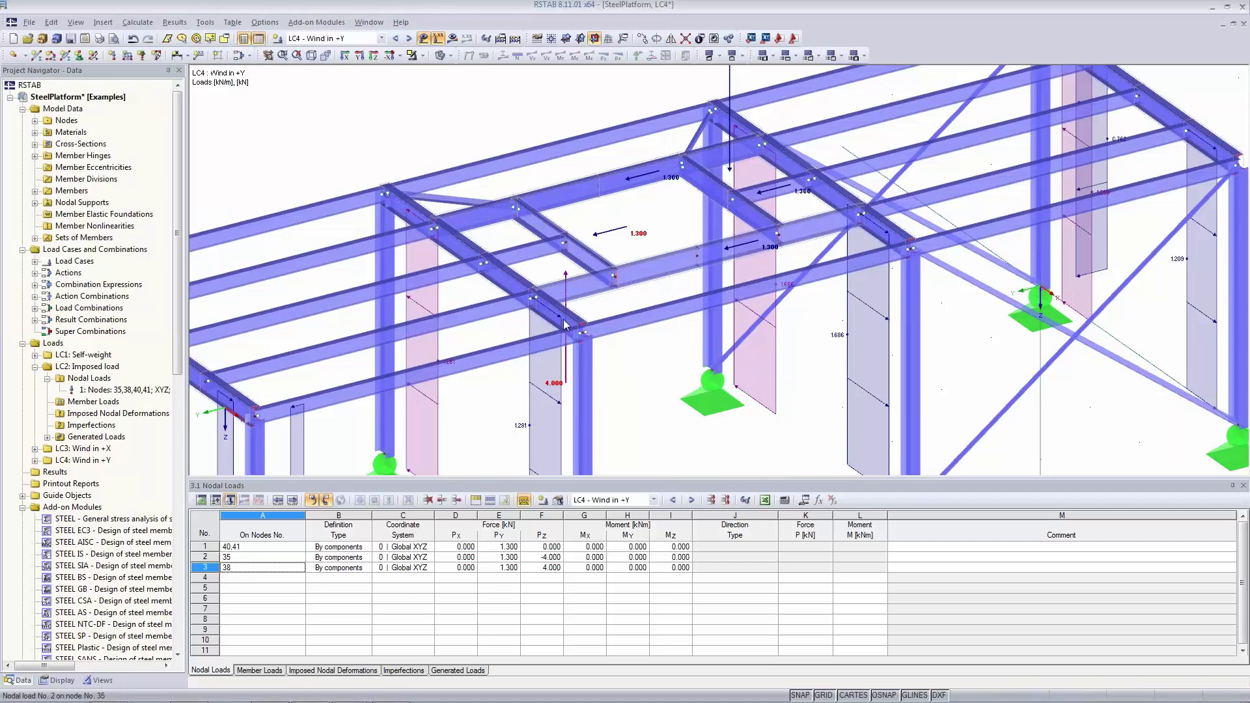
# Display load case LC1 Self-weight and examine the generated area loads around the two new diagonal members
pyautogui.click(318, 39)
pyautogui.scroll(2, 329, 72)
pyautogui.click(326, 59)
pyautogui.scroll(-1, 517, 242)
pyautogui.scroll(-1, 517, 243)
pyautogui.scroll(2, 518, 242)
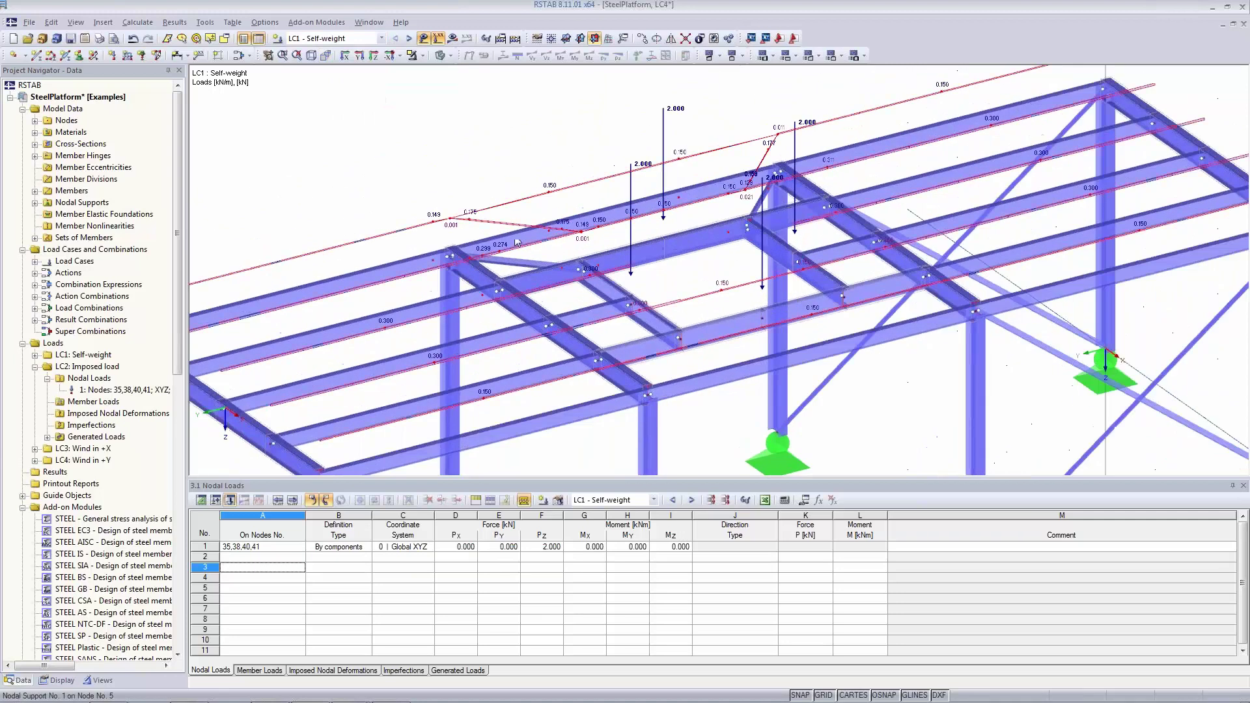
pyautogui.scroll(1, 517, 242)
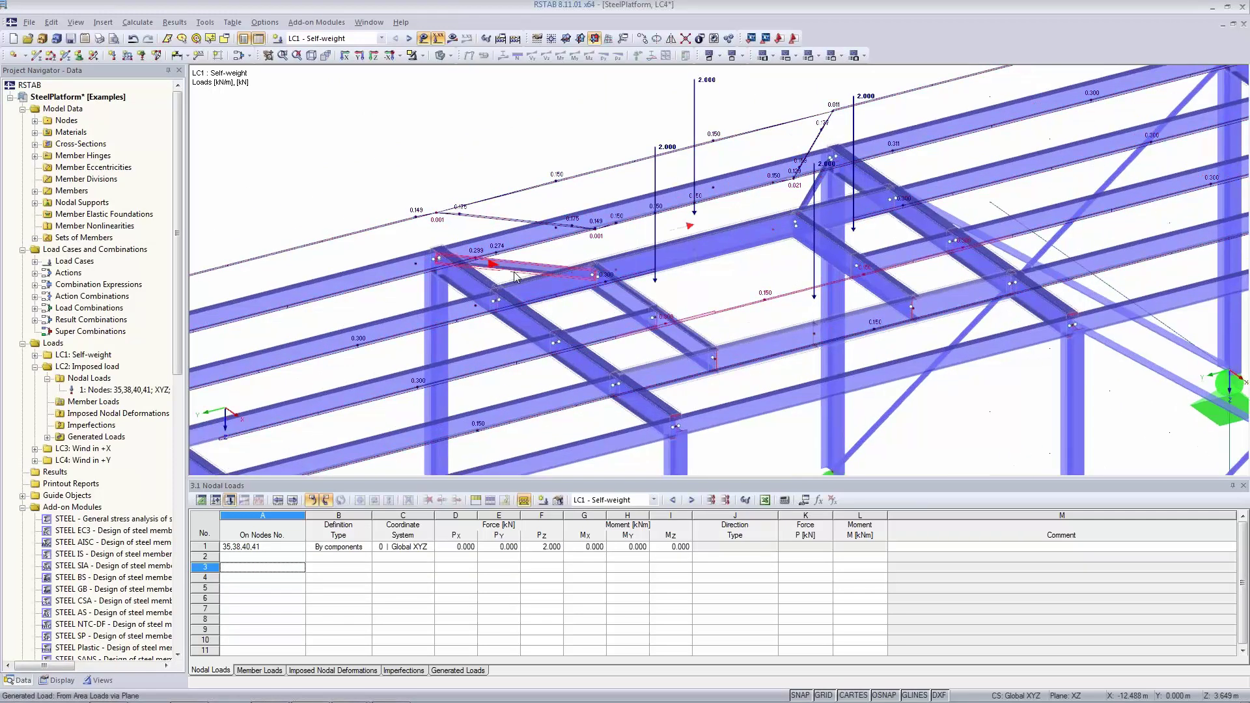
pyautogui.moveTo(516, 276)
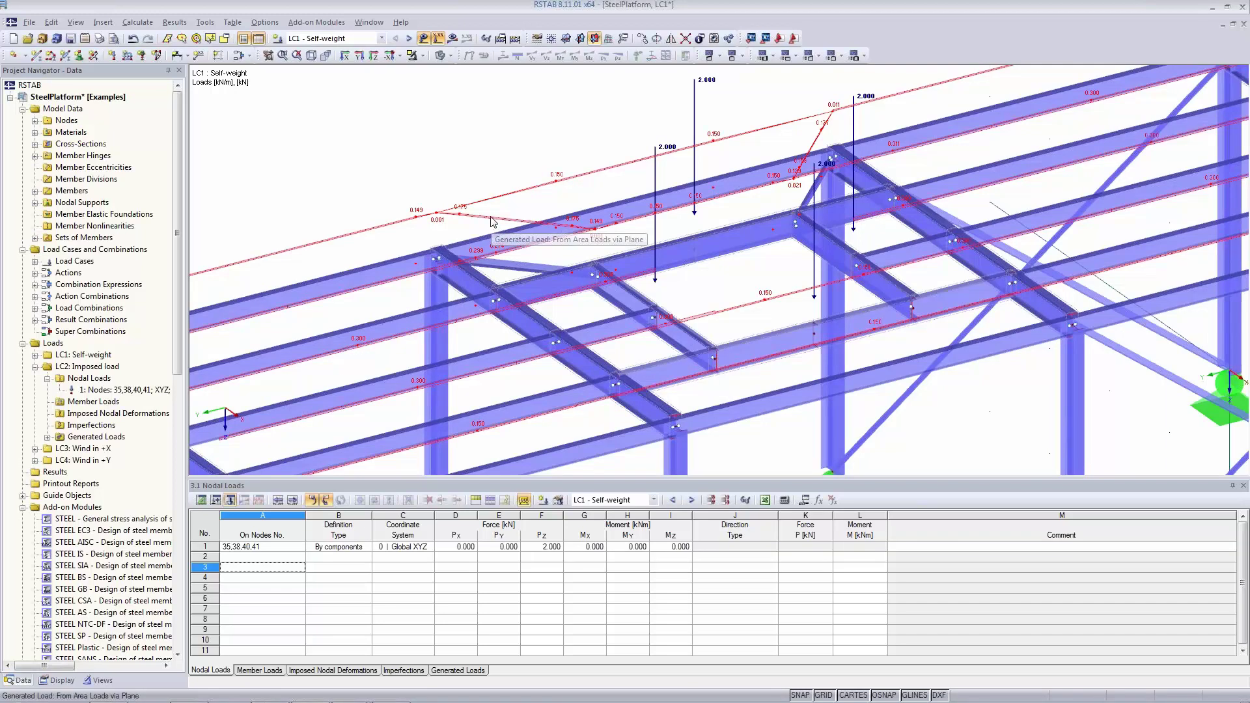
pyautogui.scroll(-3, 456, 215)
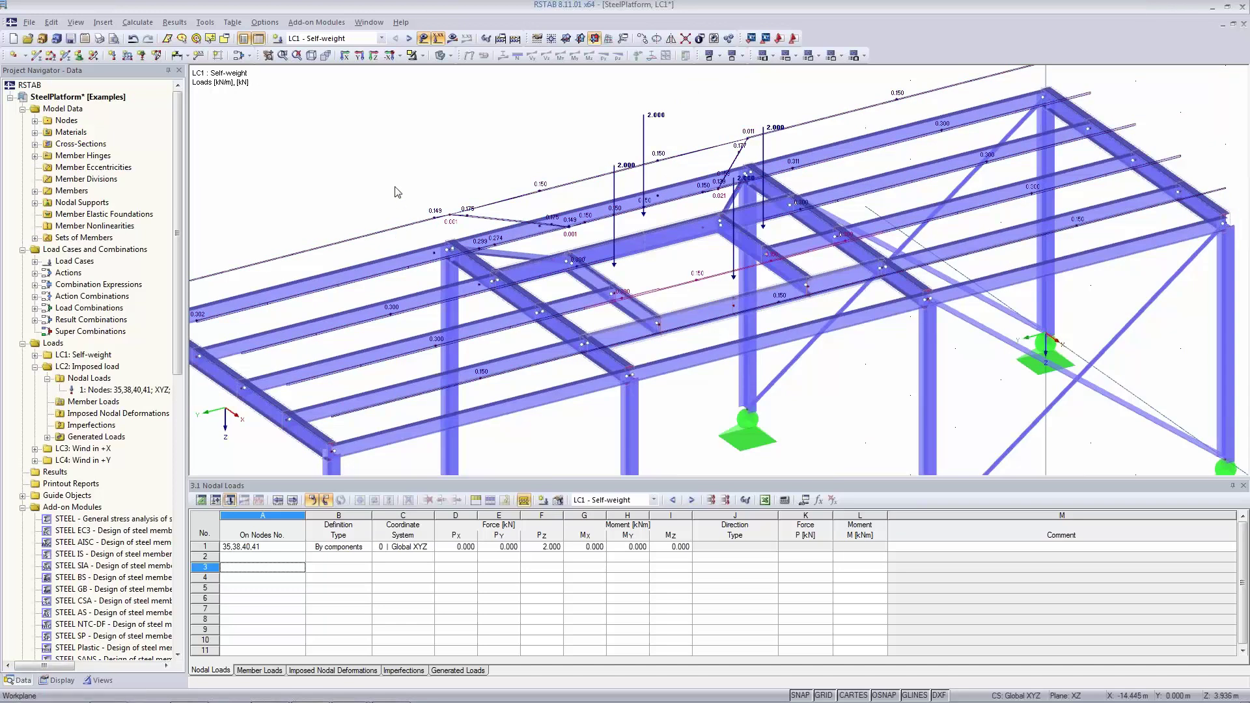
# Remove the influence of single members 55,56 from LC1's 0.30 kN/m² area load and regenerate its member loads
pyautogui.doubleClick(473, 222)
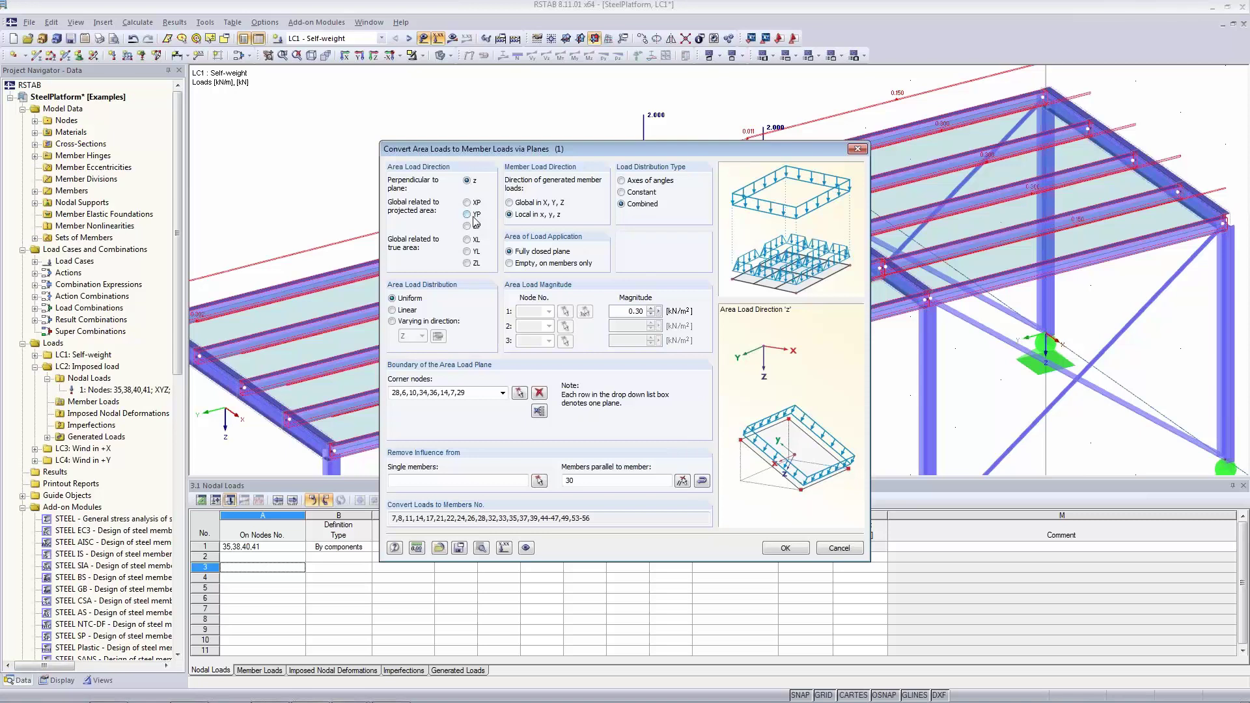
pyautogui.moveTo(575, 155); pyautogui.dragTo(745, 226)
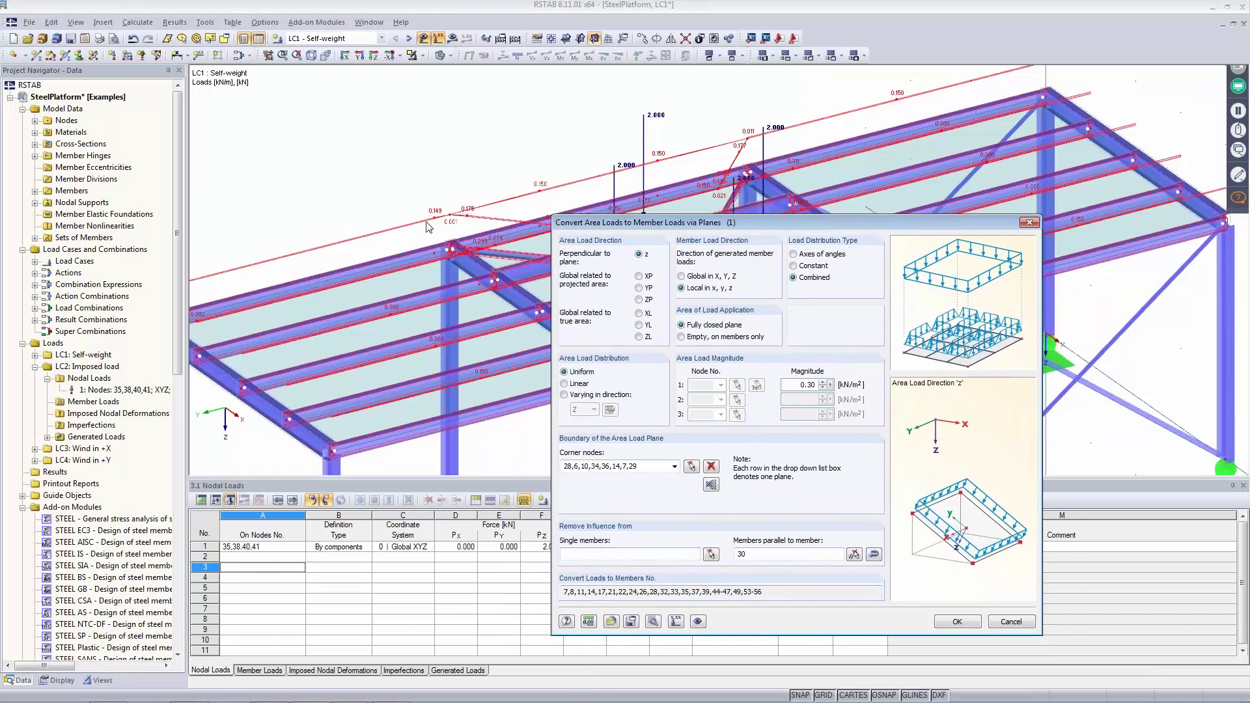
pyautogui.click(651, 553)
pyautogui.click(710, 555)
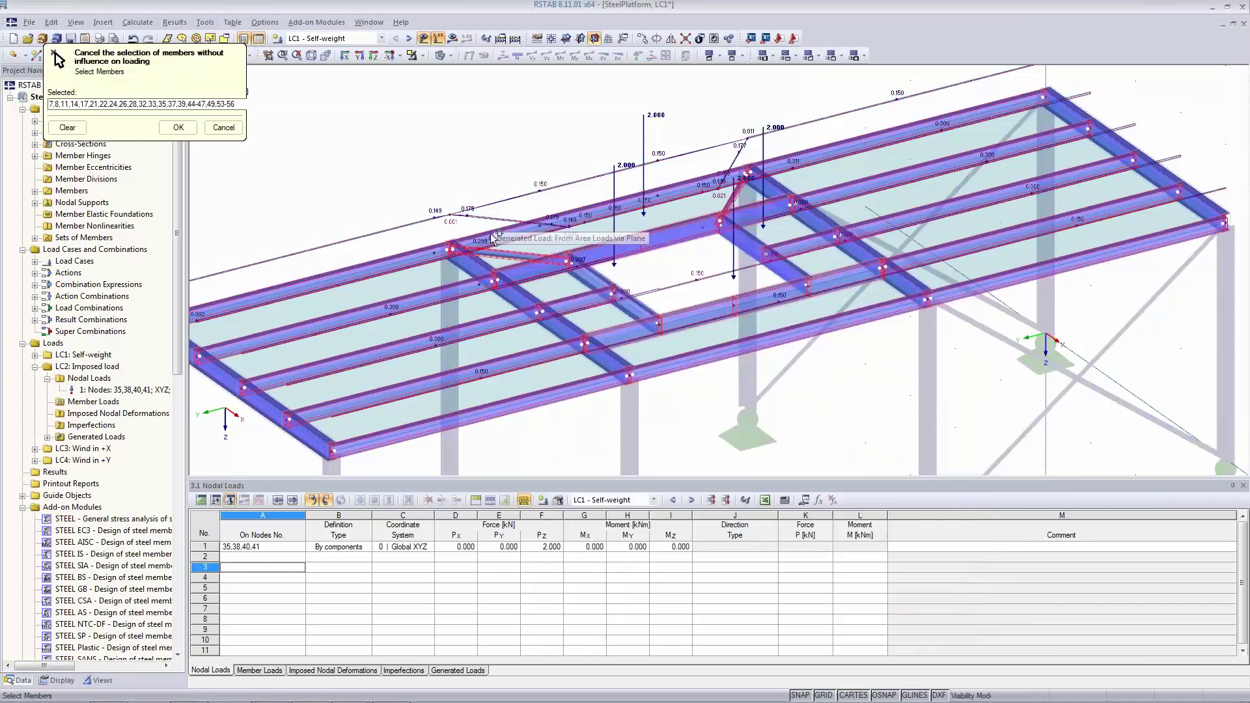
pyautogui.click(508, 259)
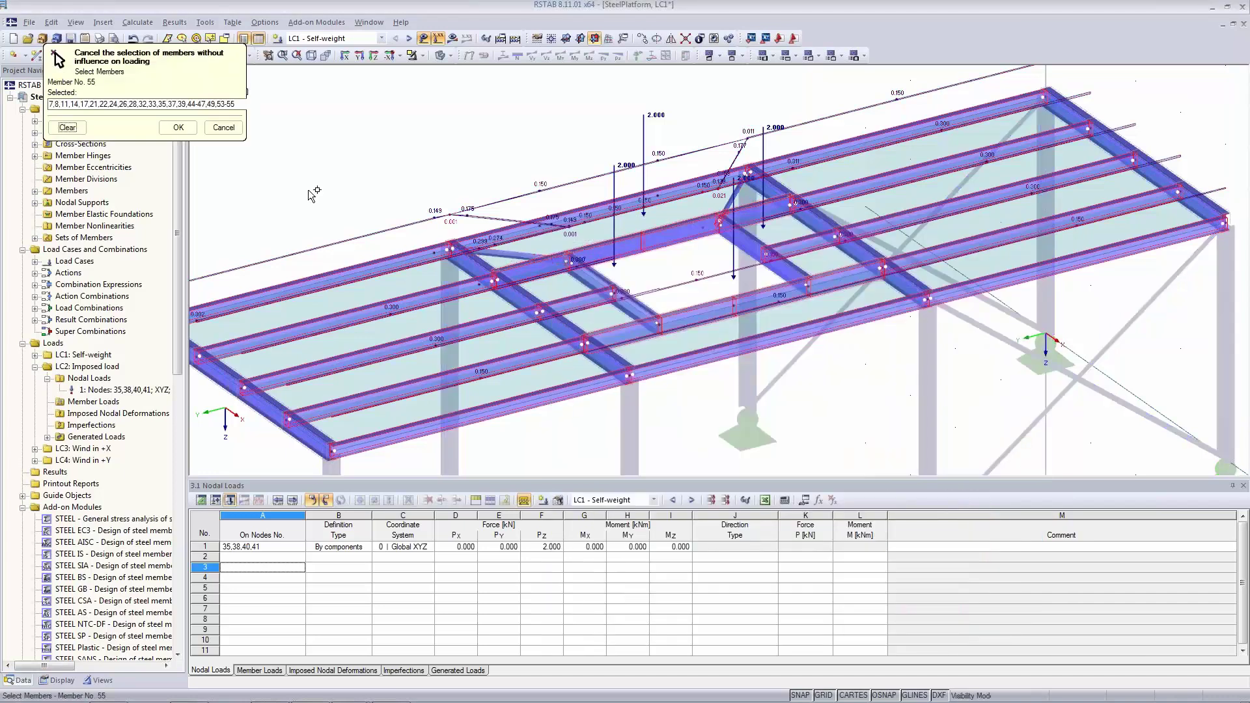
pyautogui.press('Return')
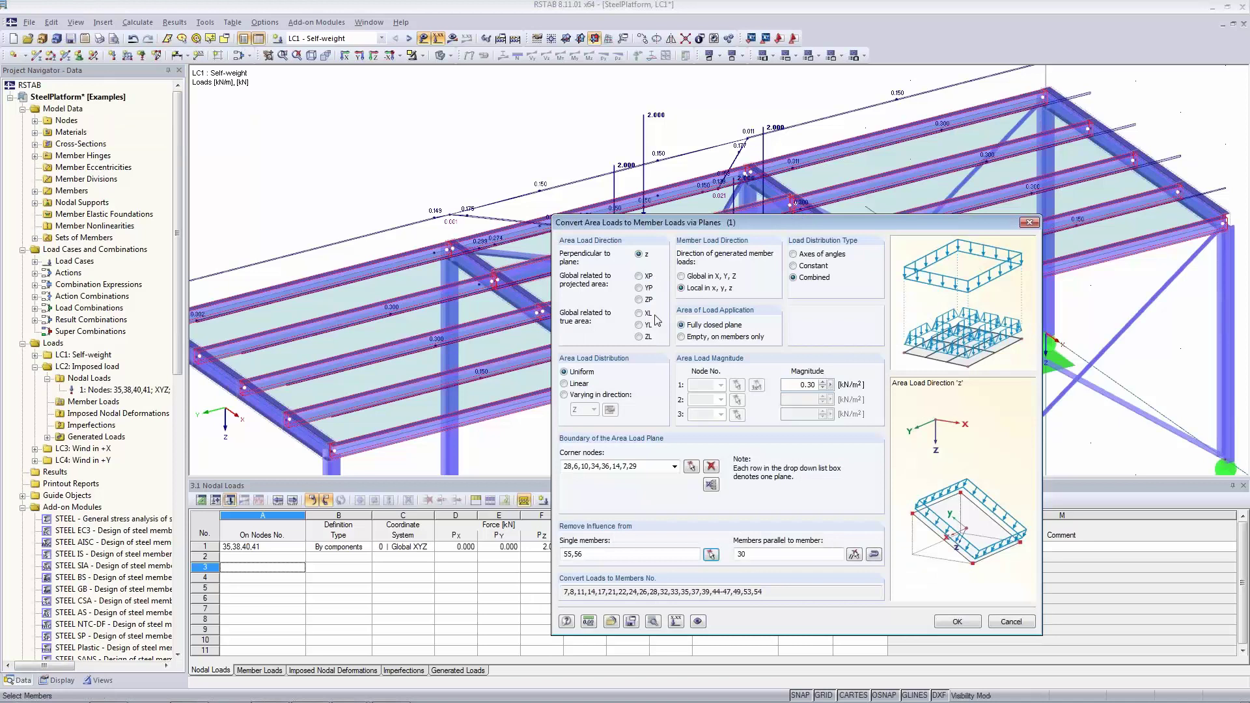
pyautogui.click(957, 621)
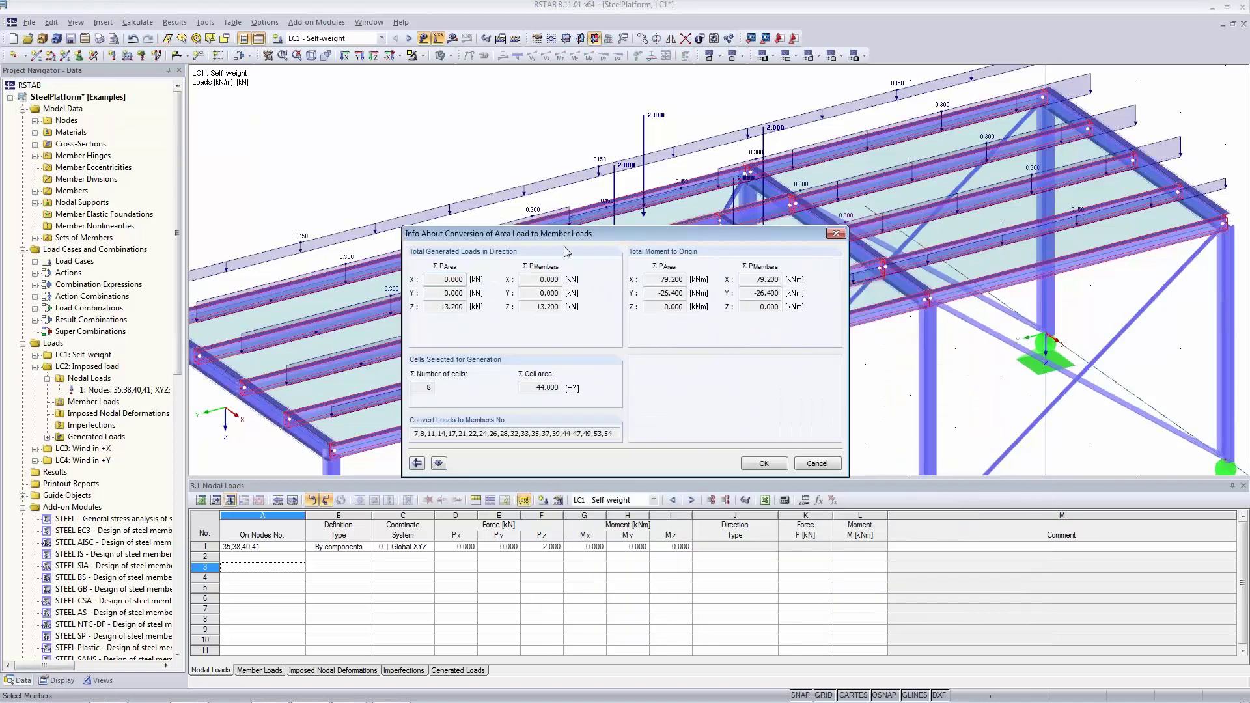
pyautogui.moveTo(571, 241); pyautogui.dragTo(782, 389)
pyautogui.click(975, 616)
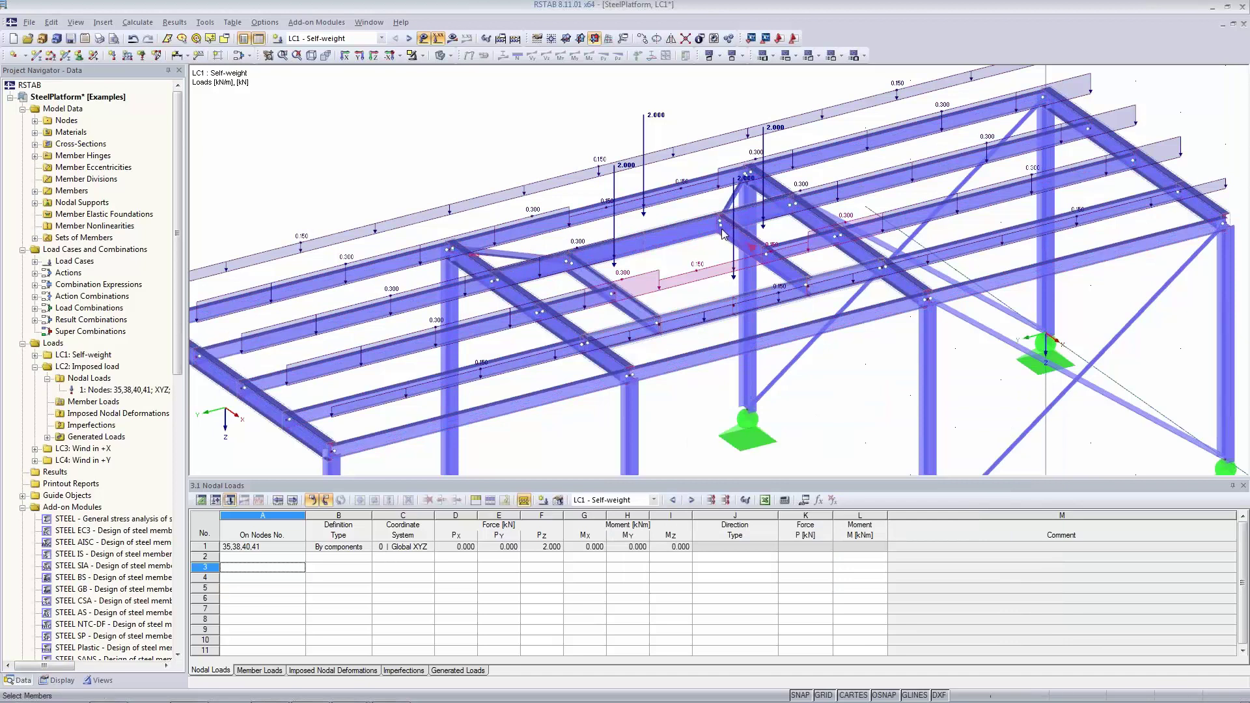
# Remove the influence of single members 55,56 from the 2.50 kN/m² area load in LC2 Imposed load and regenerate its member loads
pyautogui.click(365, 40)
pyautogui.click(365, 56)
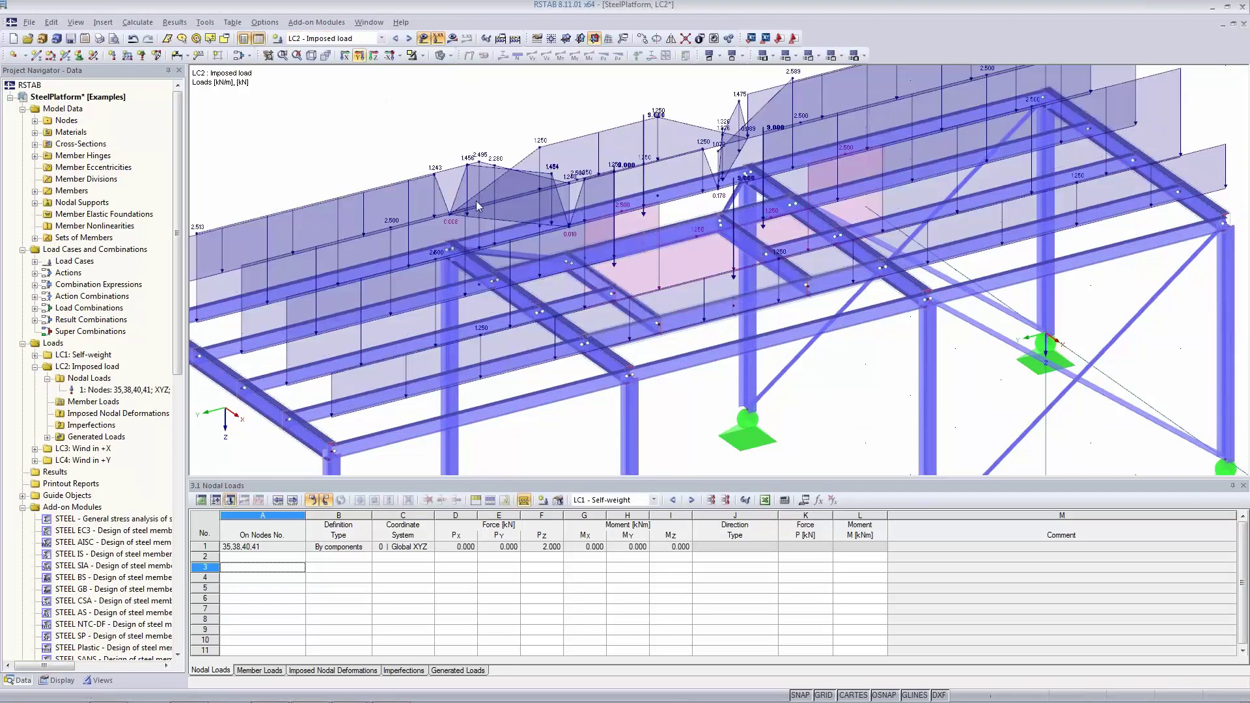
pyautogui.doubleClick(399, 192)
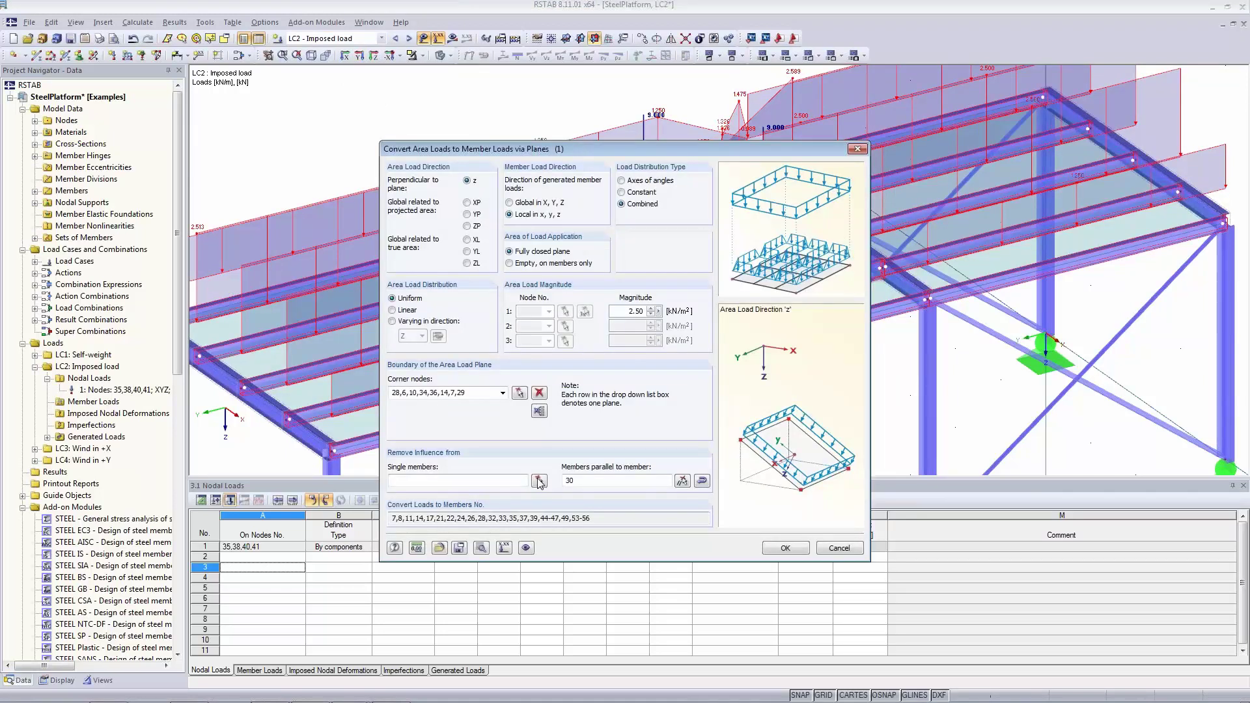
pyautogui.click(539, 480)
pyautogui.click(719, 209)
pyautogui.click(184, 128)
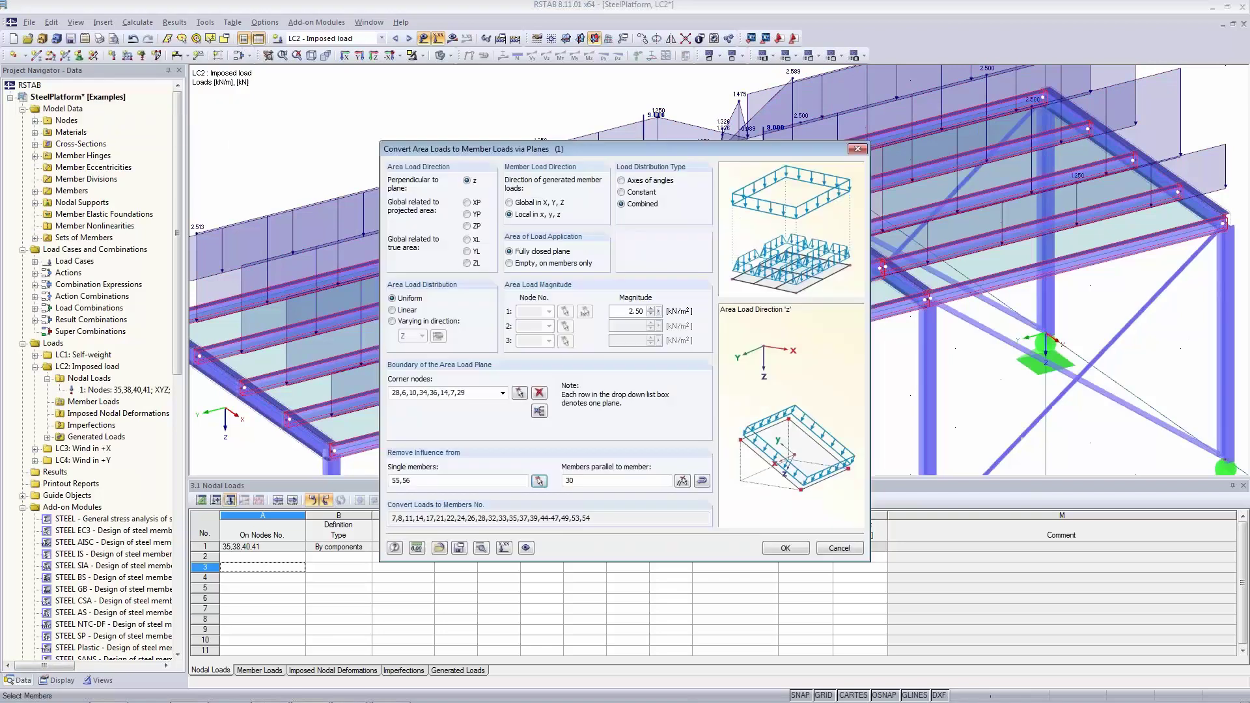
pyautogui.click(777, 548)
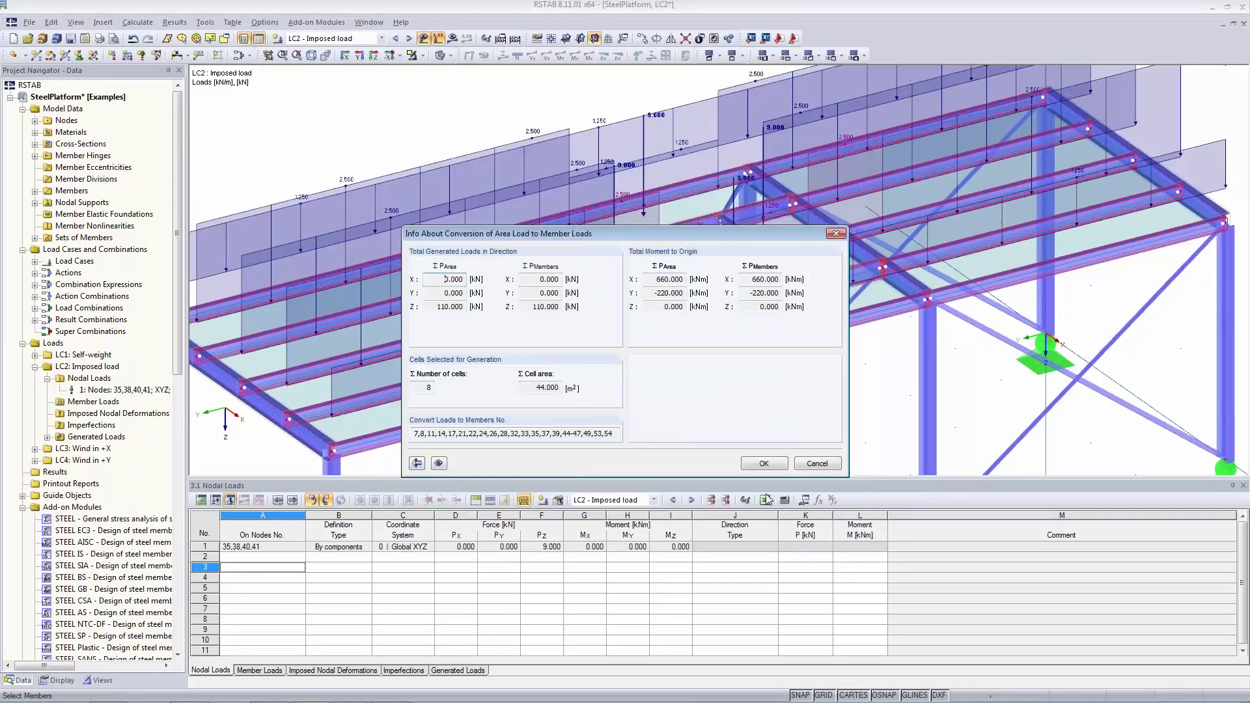
pyautogui.click(765, 464)
pyautogui.scroll(-3, 813, 433)
pyautogui.moveTo(850, 447); pyautogui.dragTo(778, 388, button='middle')
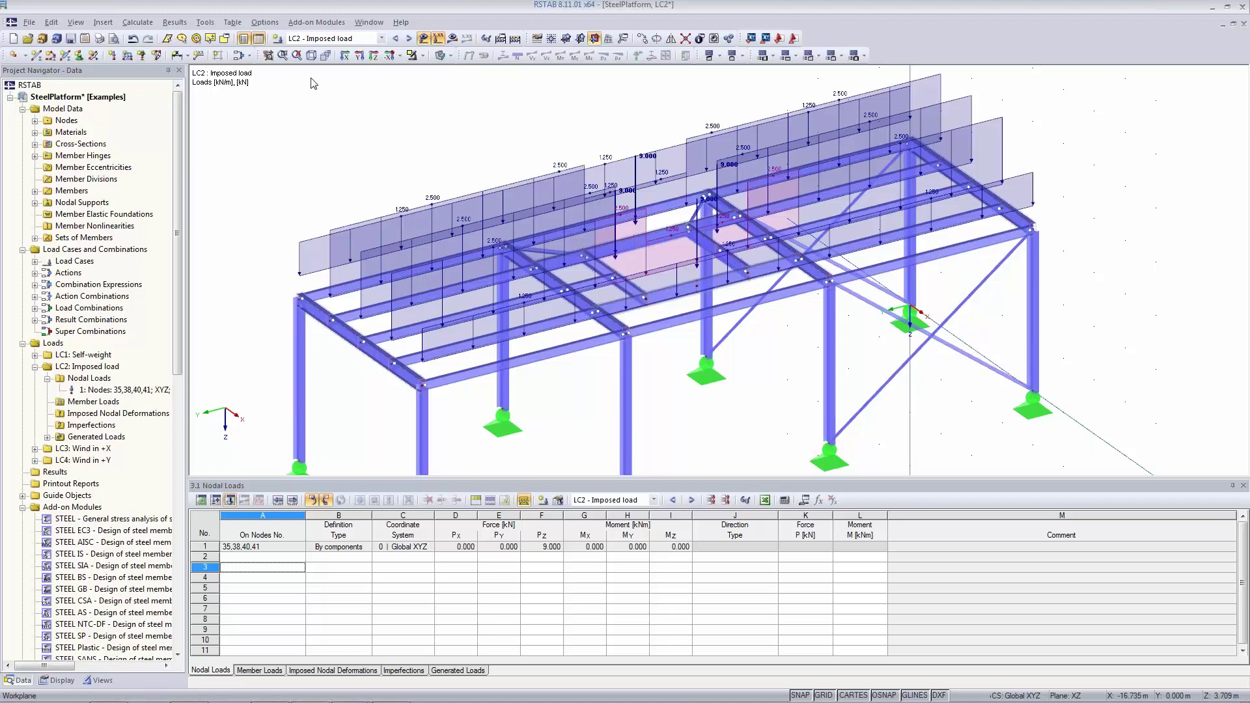
# Review the model's general data, checking the EN 1990 classification with the CEN annex and the automatic creation of load combinations
pyautogui.rightClick(122, 97)
pyautogui.click(195, 104)
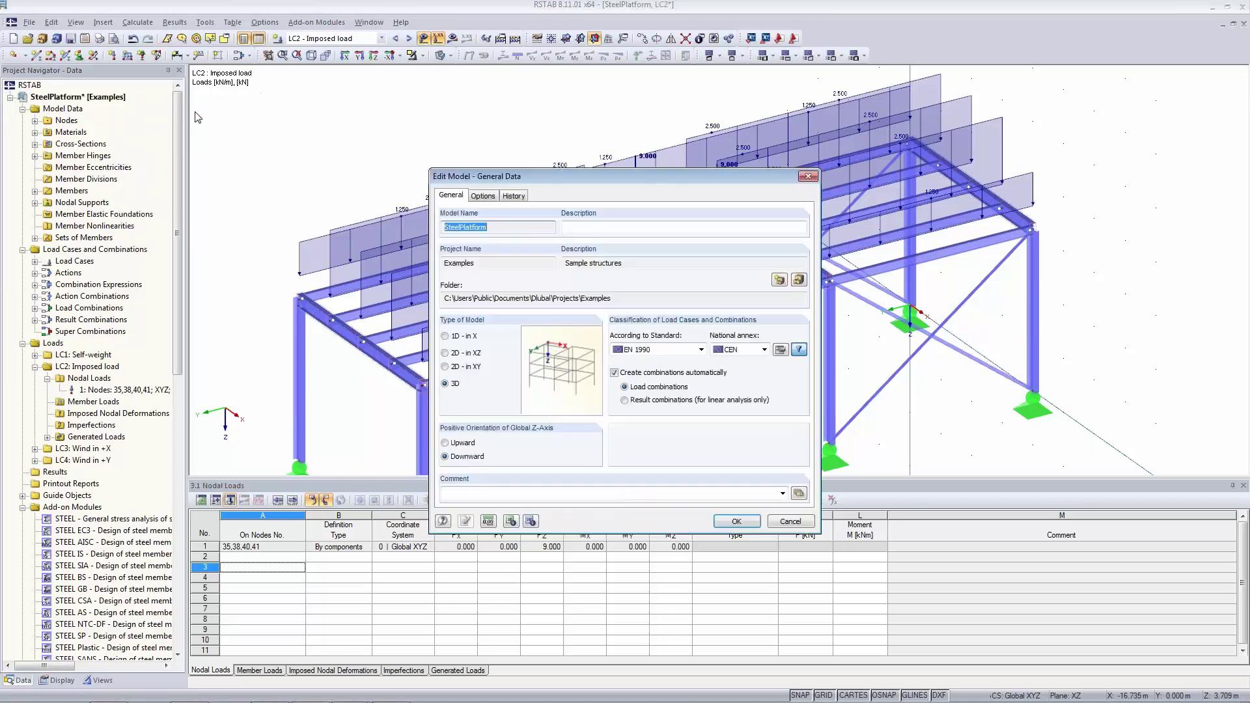
pyautogui.click(791, 521)
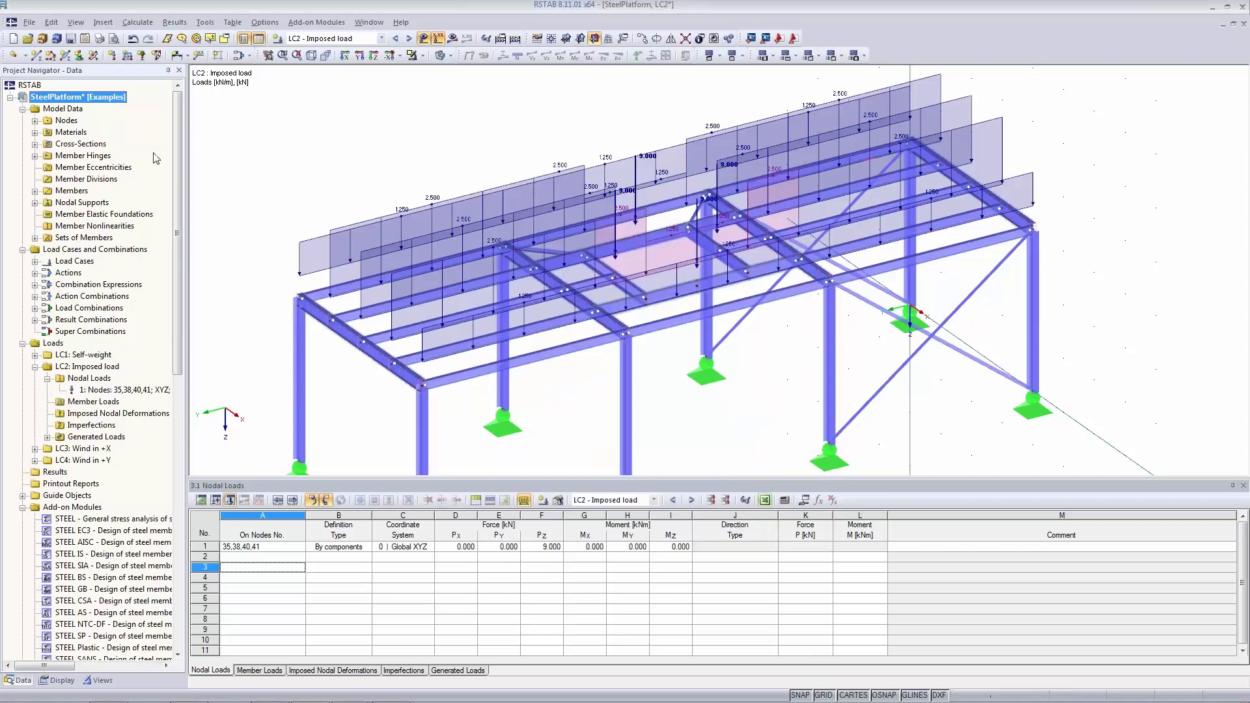
pyautogui.rightClick(99, 98)
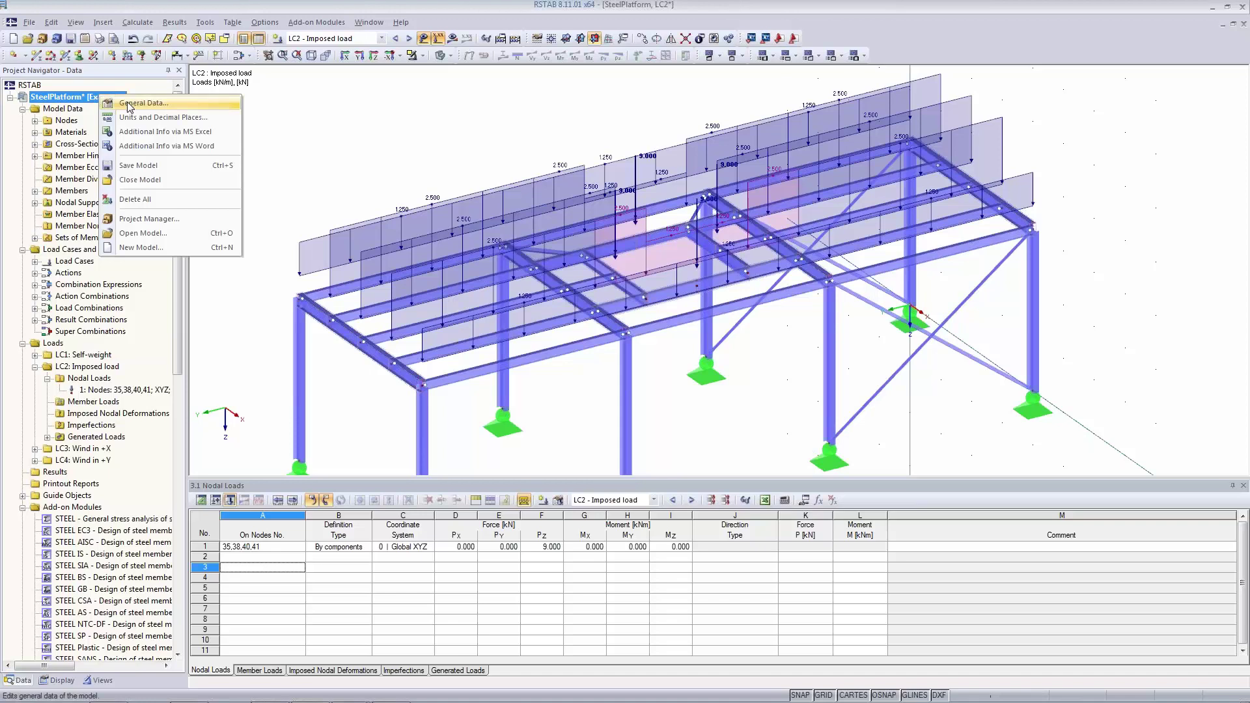
pyautogui.click(127, 104)
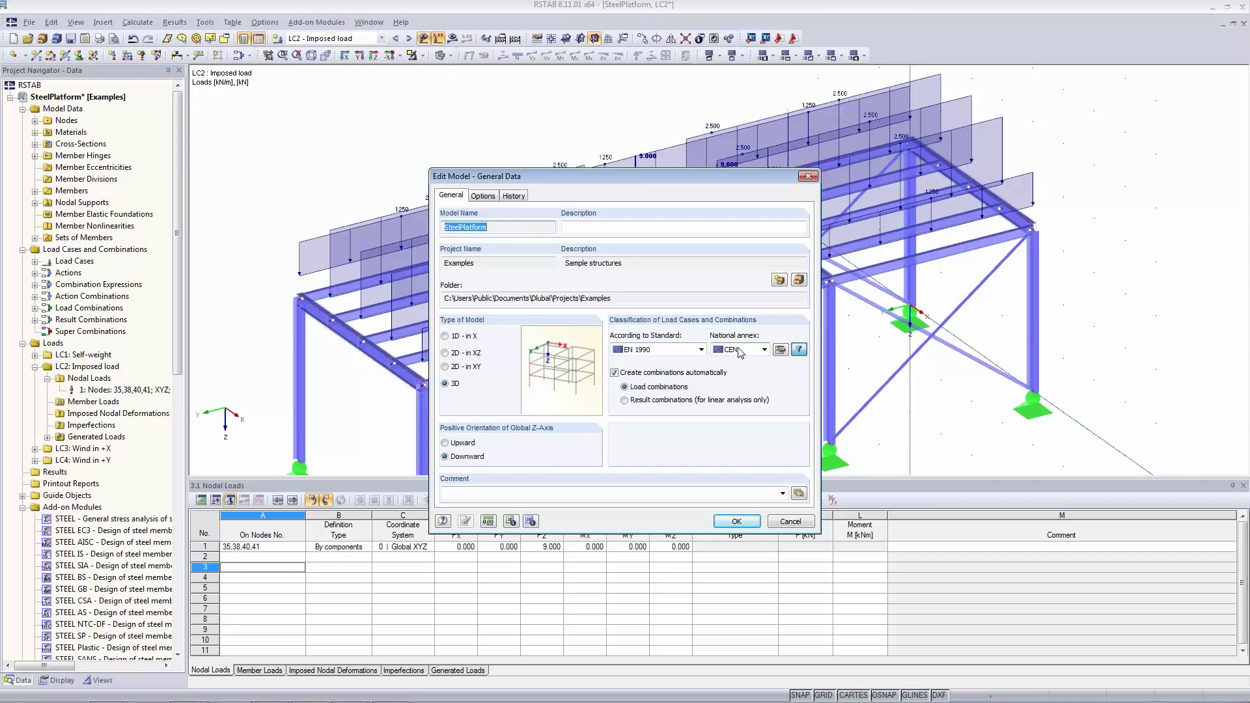
pyautogui.click(736, 522)
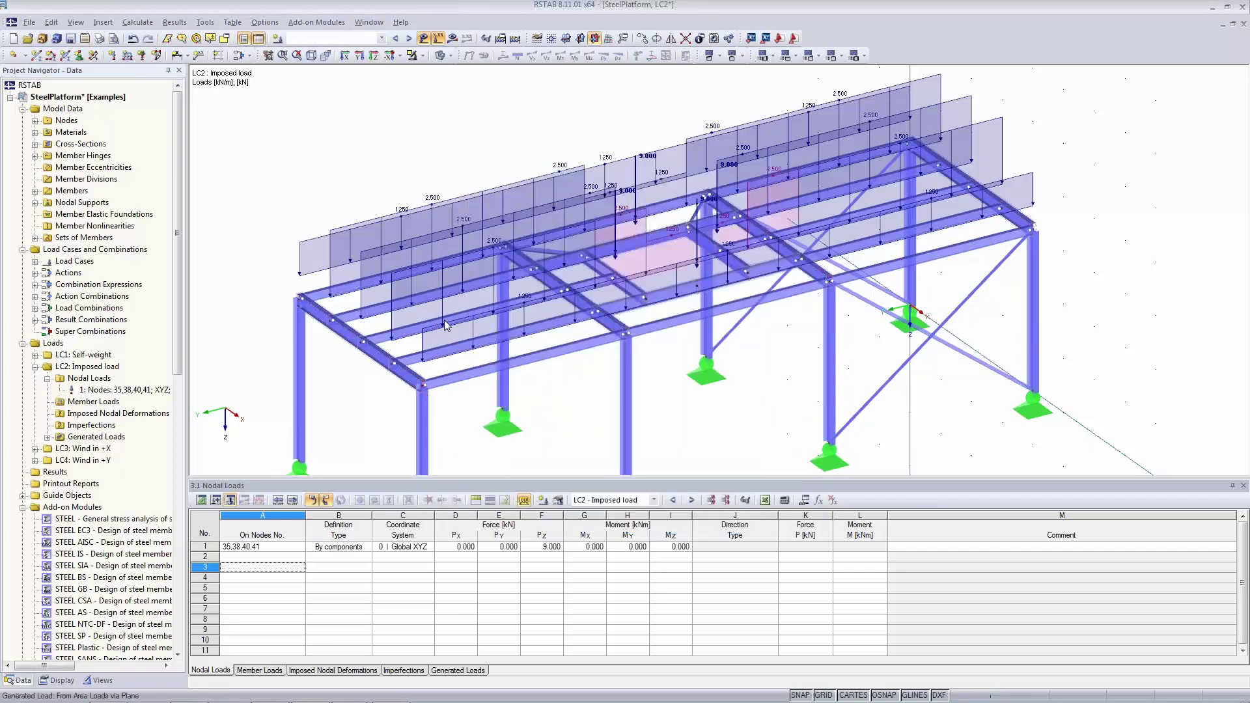
# Open the load cases and combinations for editing and review the Permanent, Imposed and Wind actions with their assigned load cases
pyautogui.click(238, 57)
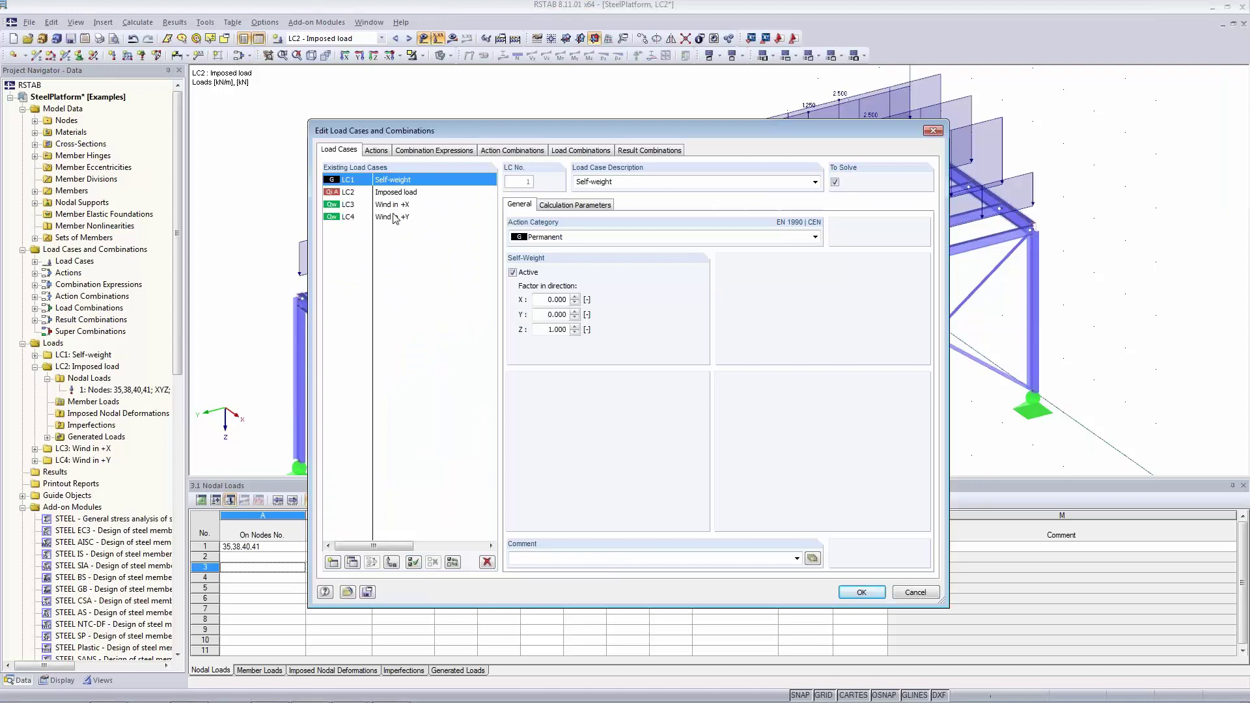
pyautogui.click(378, 151)
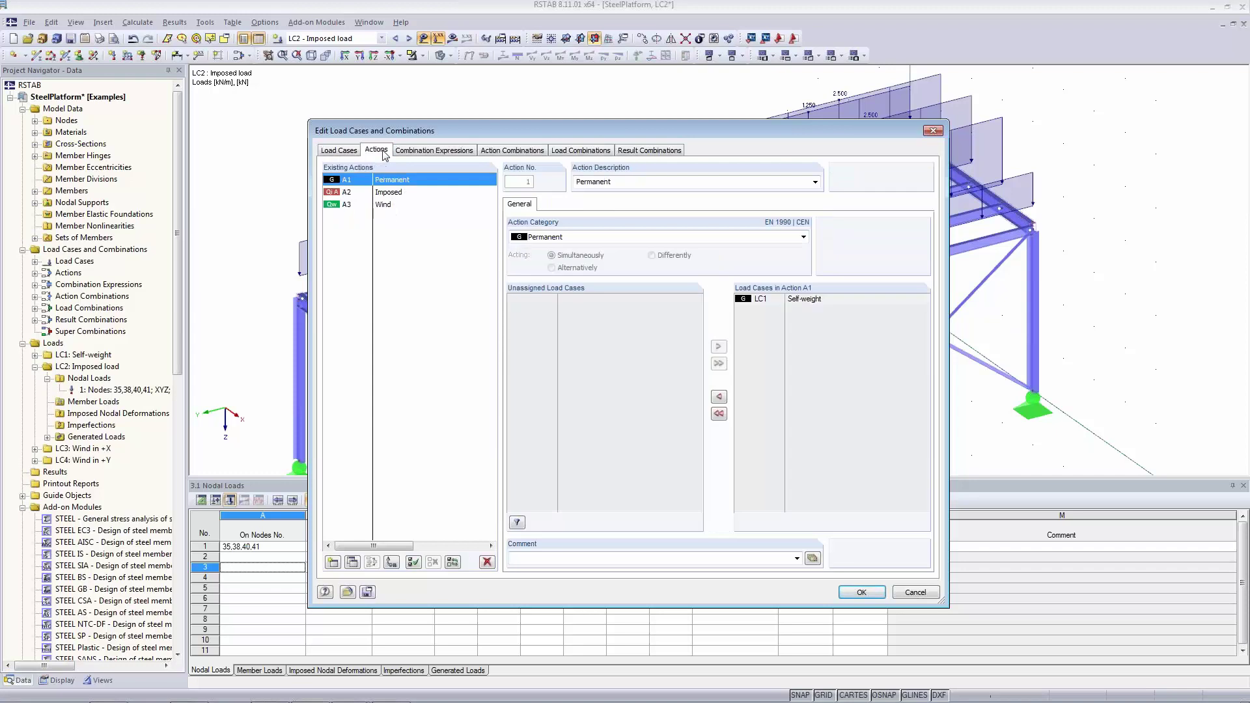
pyautogui.click(389, 193)
pyautogui.click(390, 207)
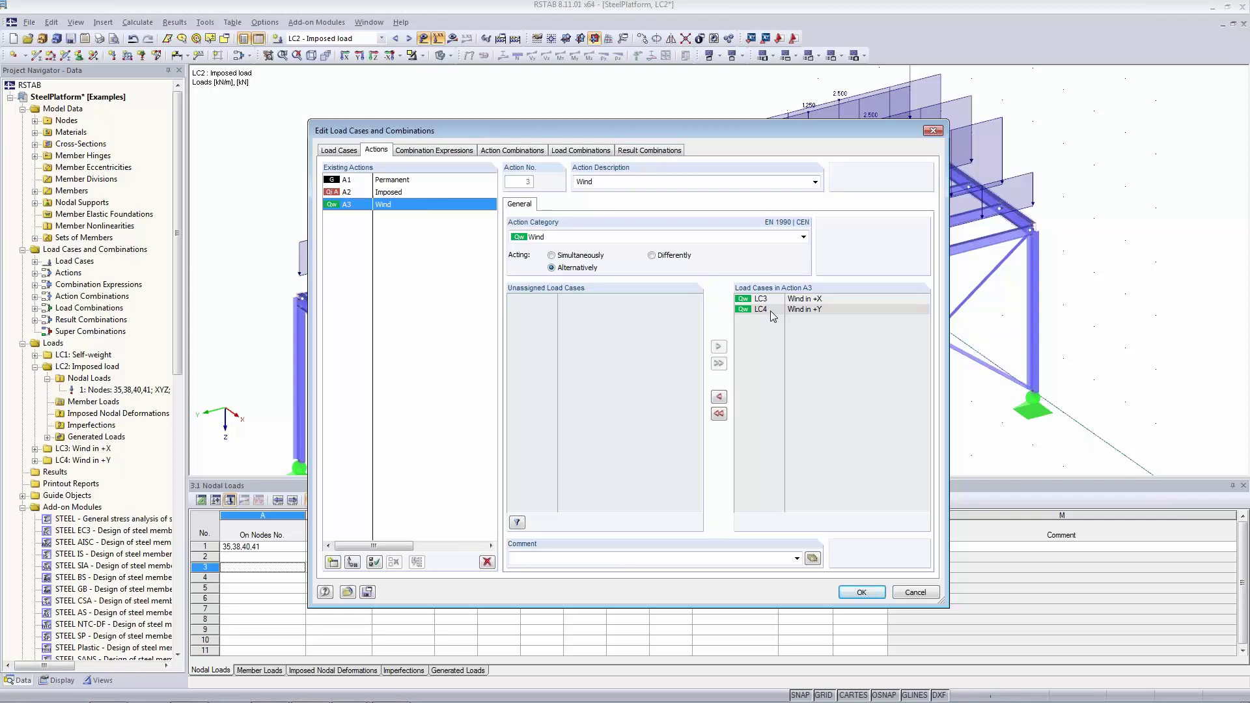
# Examine the design situations of the ULS and SLS combination expressions CE1 to CE4
pyautogui.click(449, 151)
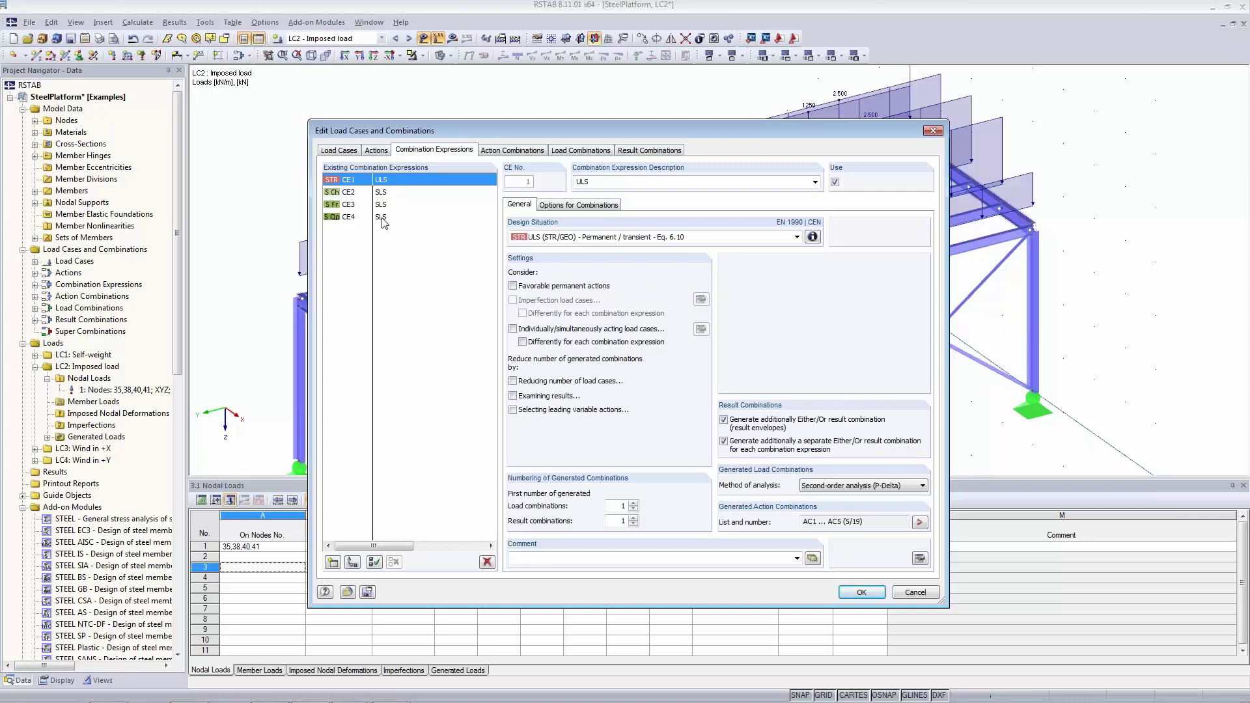
pyautogui.click(384, 194)
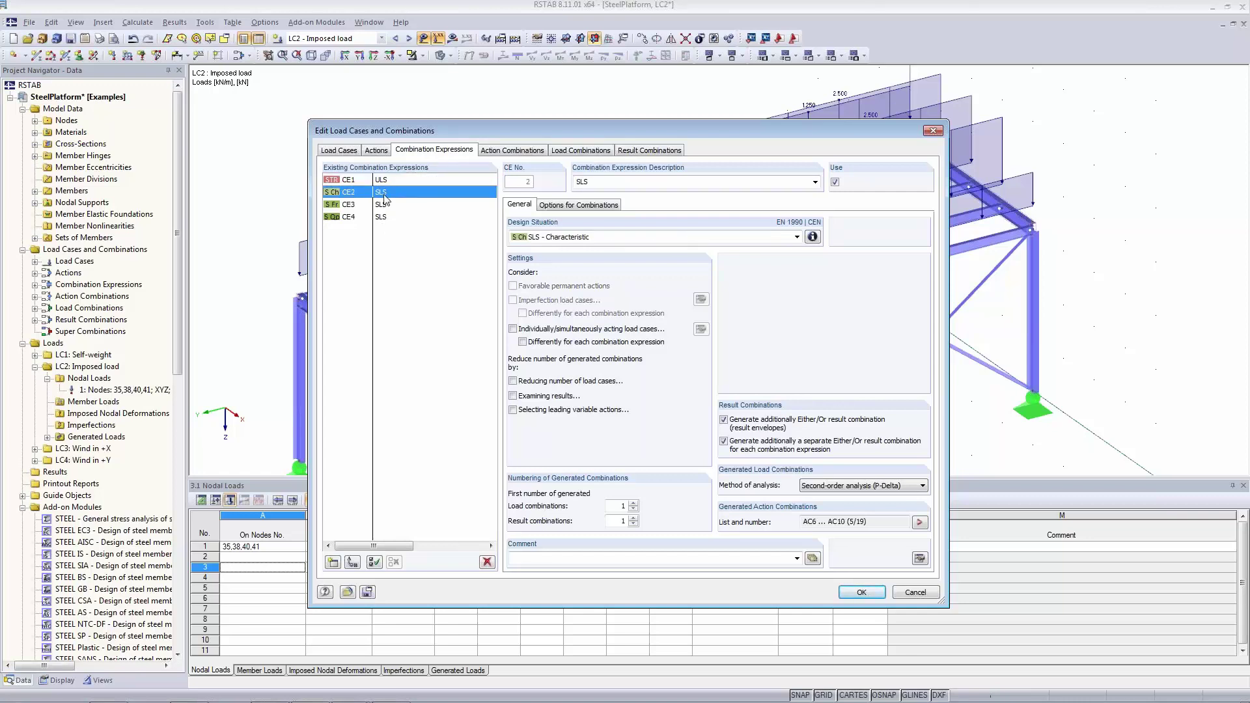
pyautogui.click(383, 205)
pyautogui.click(382, 219)
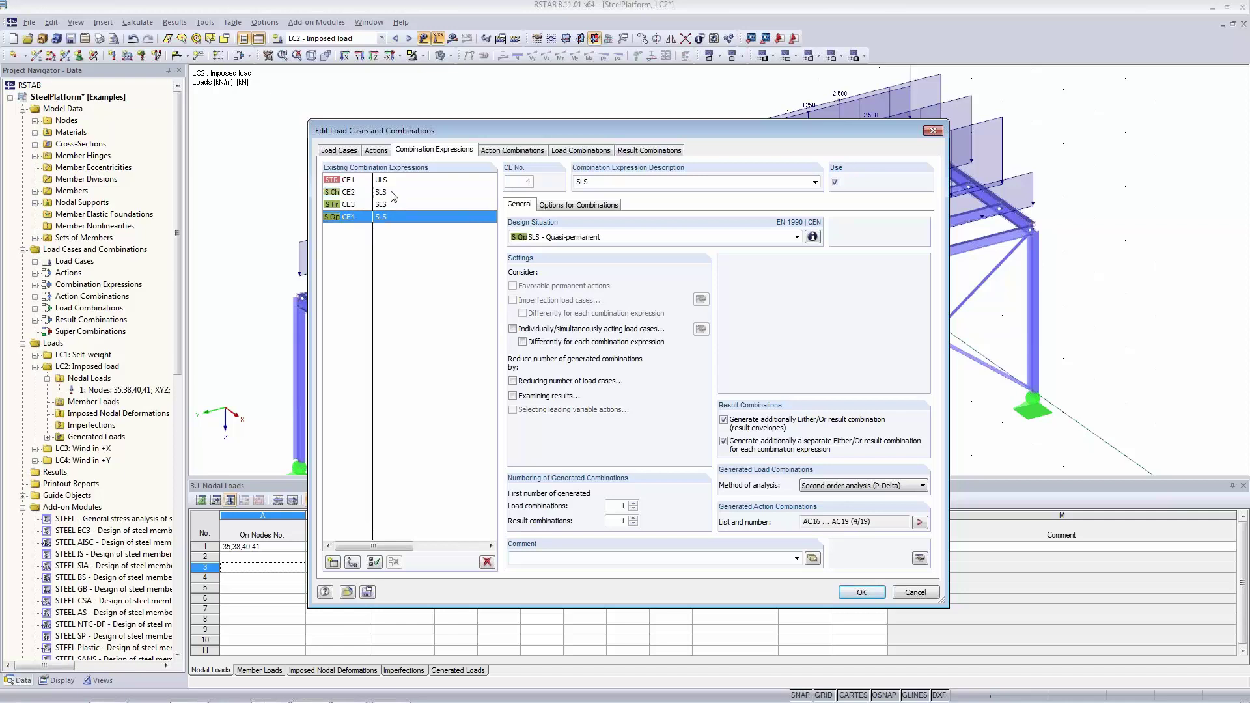
# Delete the SLS Frequent and SLS Quasi-permanent combination expressions CE3 and CE4
pyautogui.keyDown('ctrl'); pyautogui.click(388, 207); pyautogui.keyUp('ctrl')
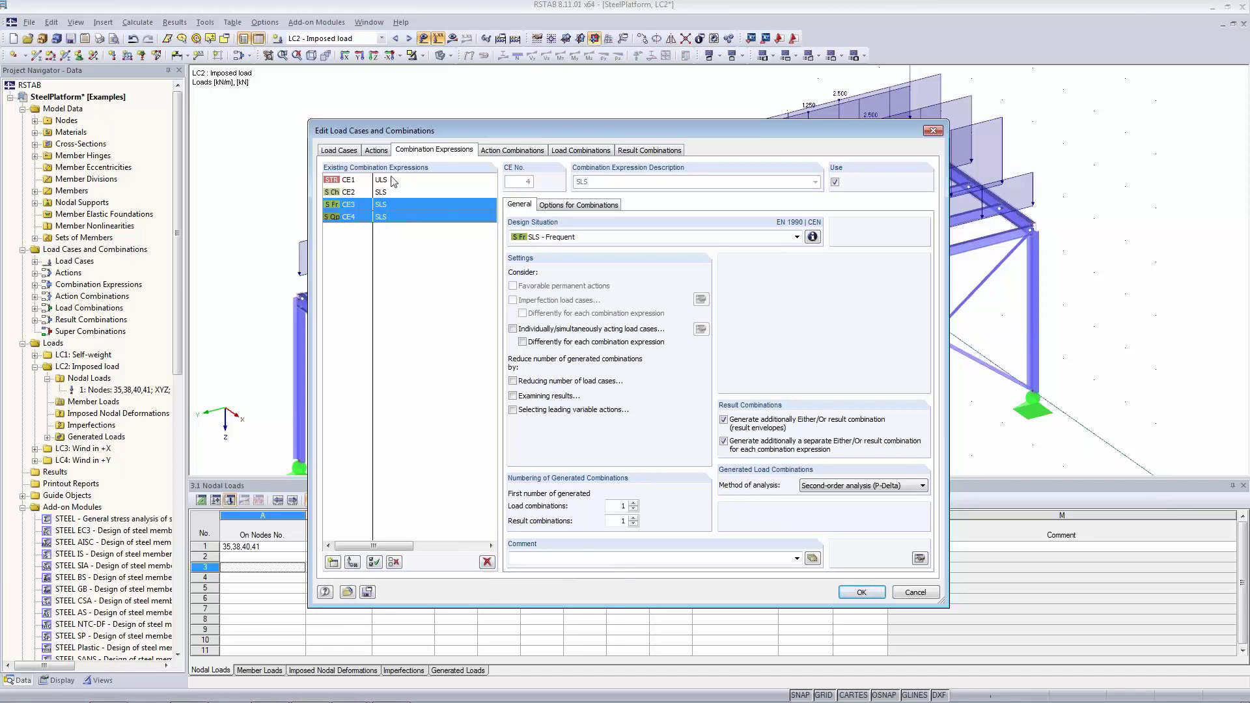
pyautogui.click(379, 151)
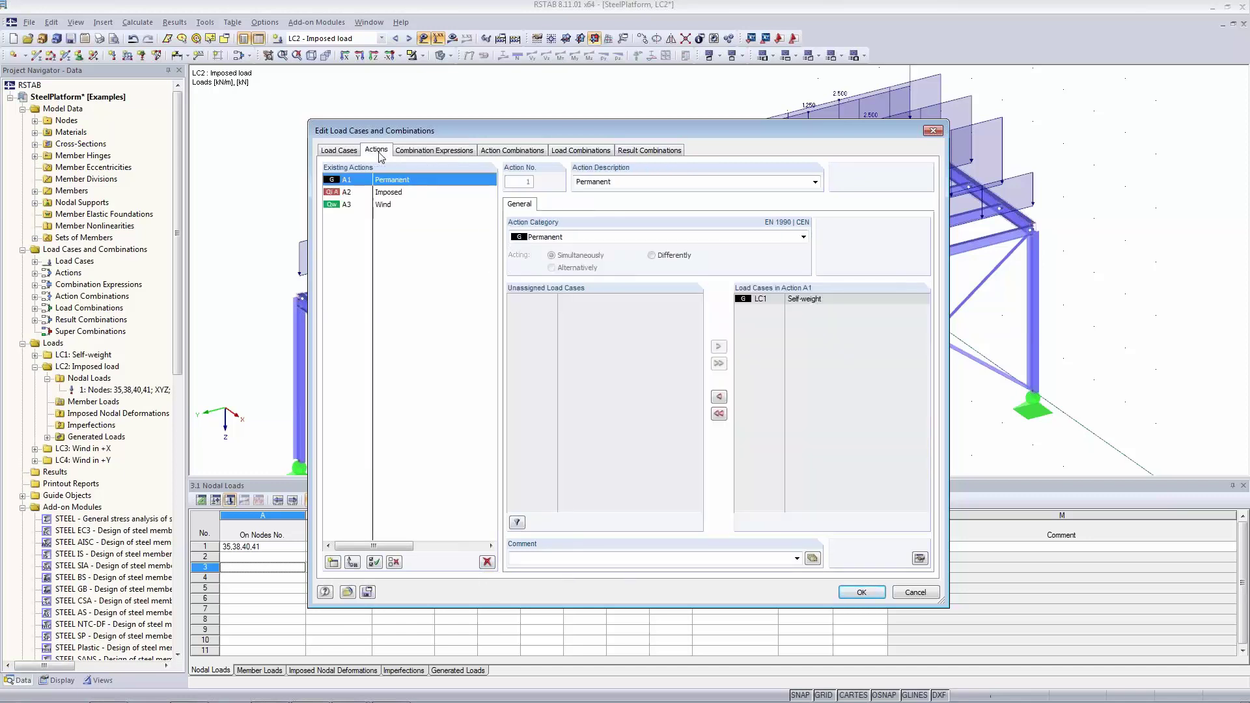
pyautogui.click(440, 149)
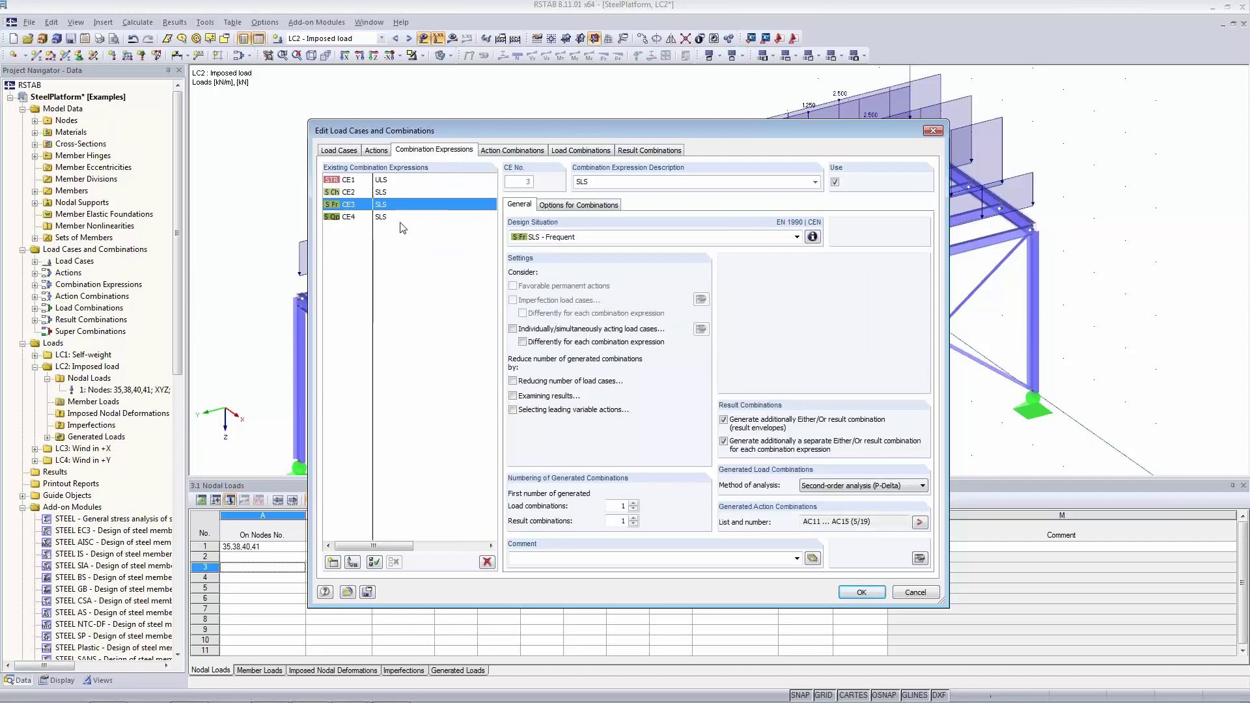
pyautogui.hotkey('ctrl', 'a')
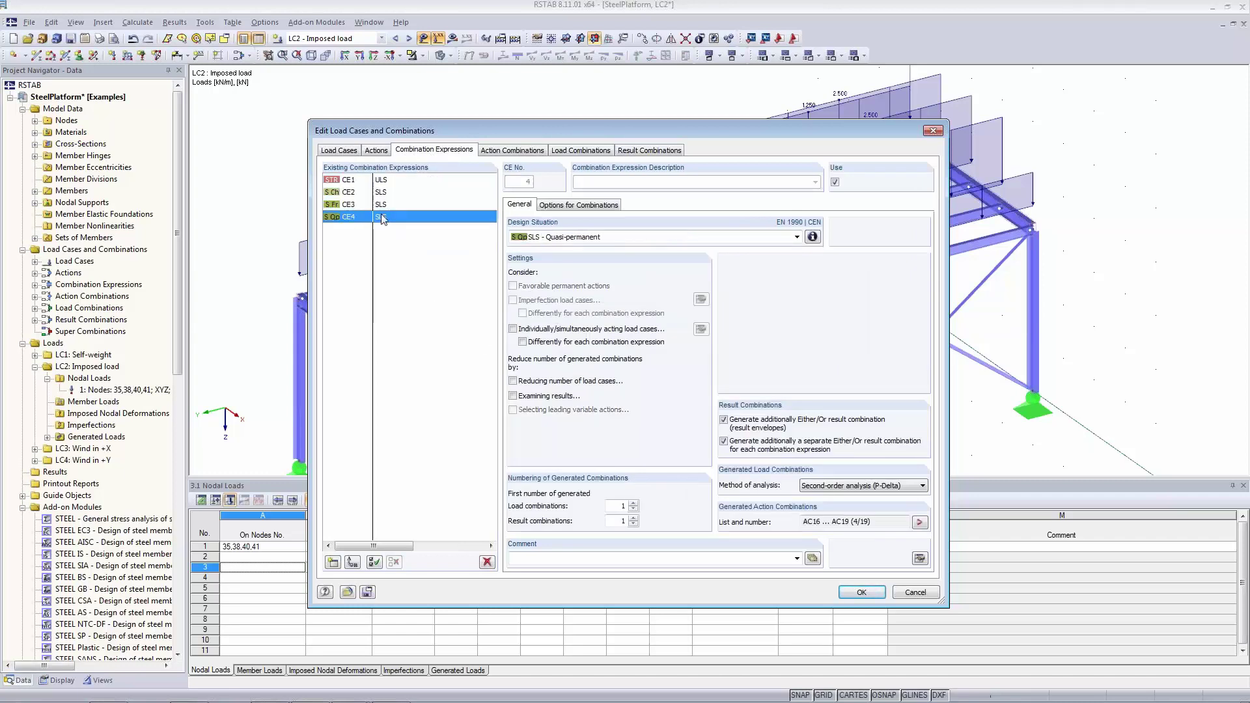
pyautogui.click(393, 206)
pyautogui.keyDown('shift'); pyautogui.click(392, 217); pyautogui.keyUp('shift')
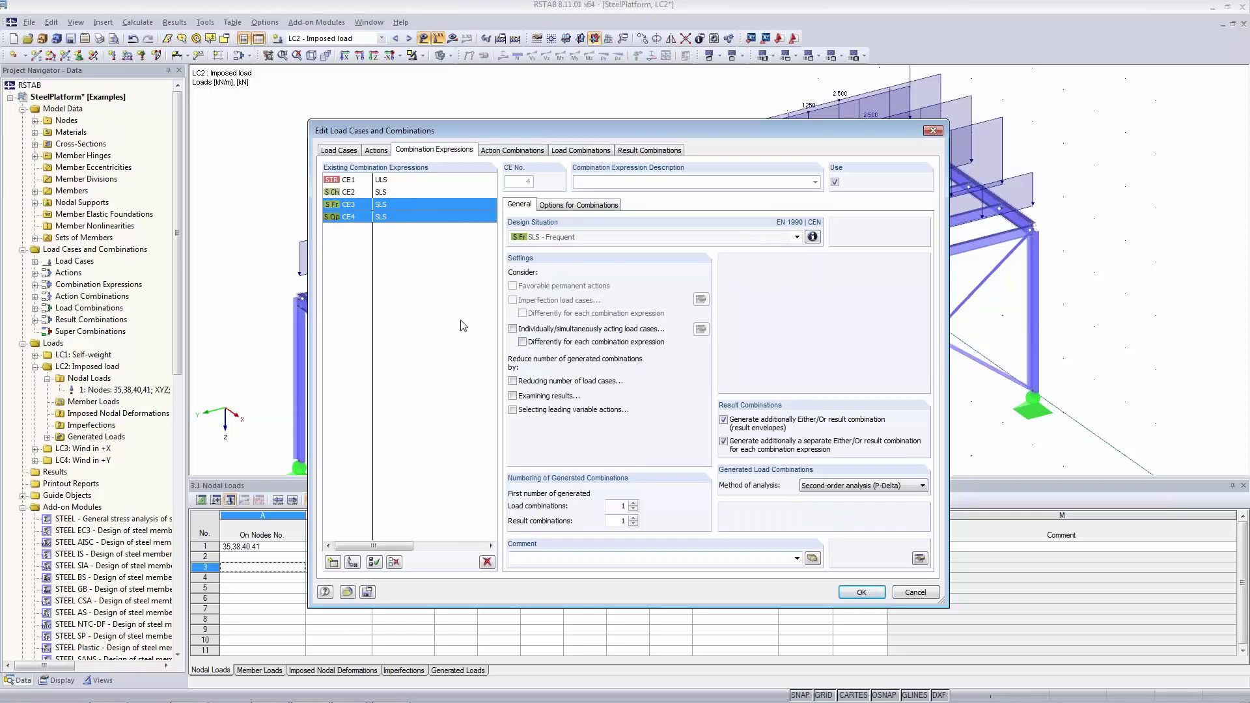
pyautogui.click(487, 562)
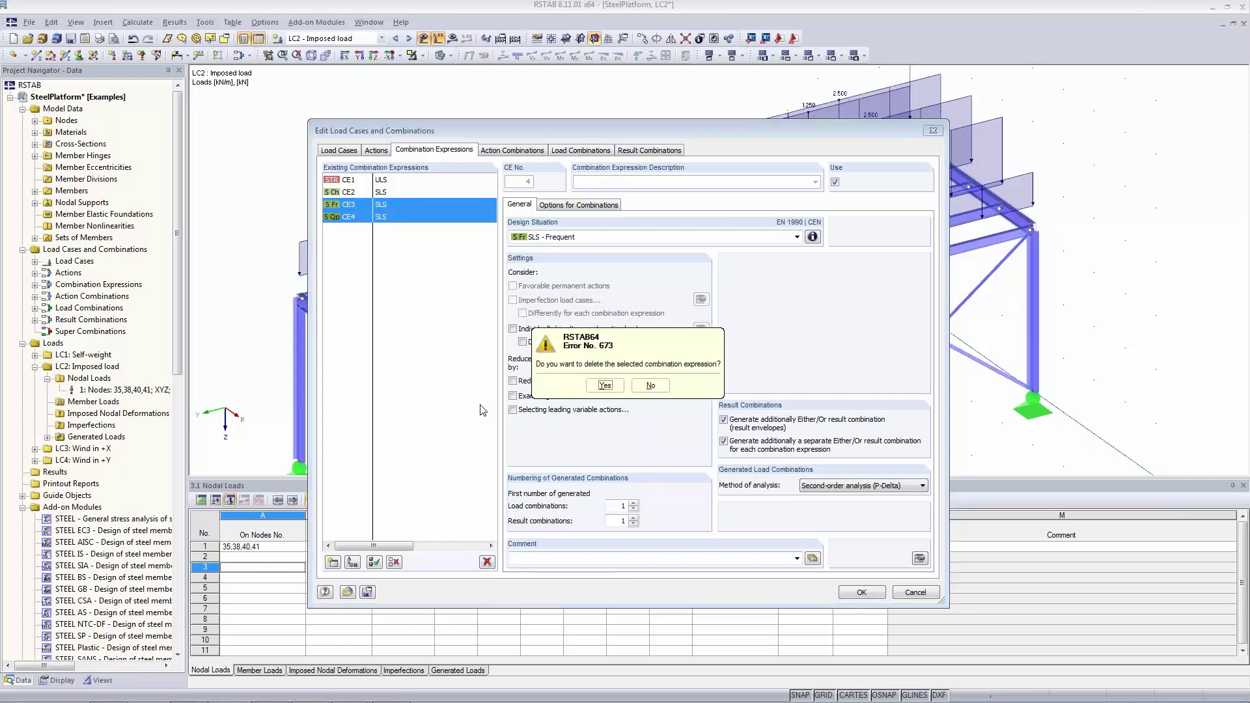
pyautogui.click(606, 385)
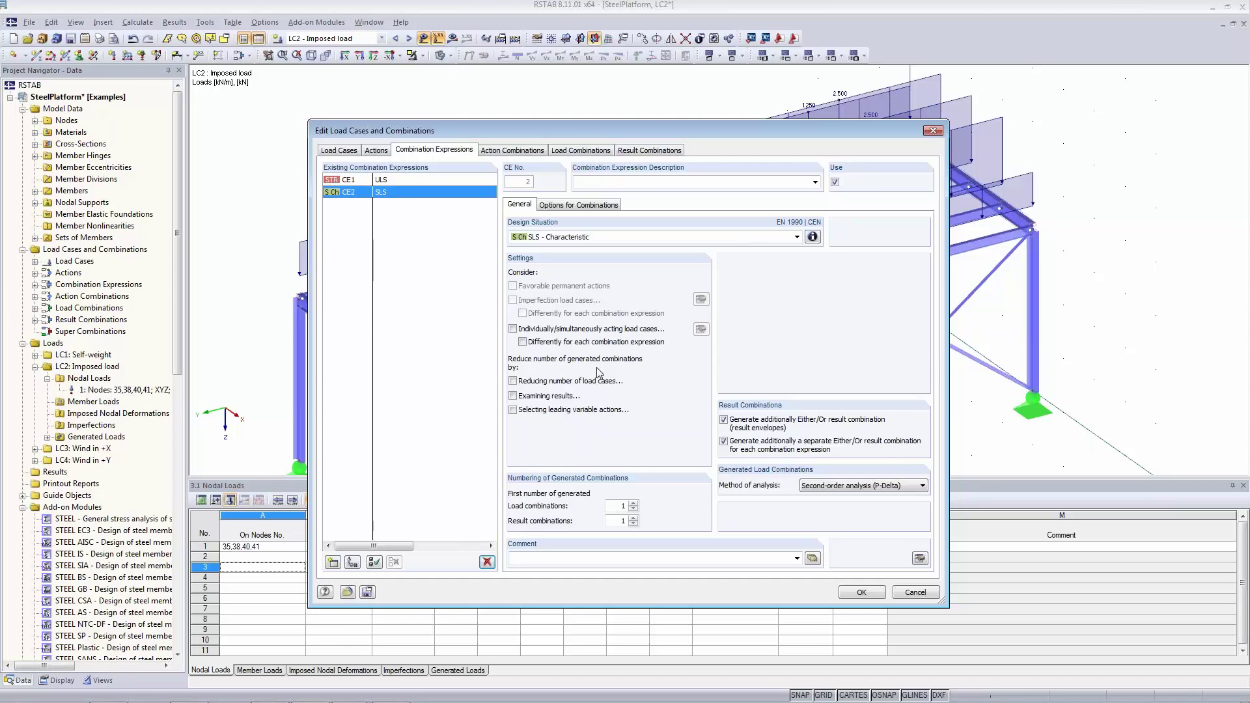
# Try reducing the number of load cases for CE2 with automatic choice by lesser relevance, and switch the reduction off
pyautogui.click(513, 381)
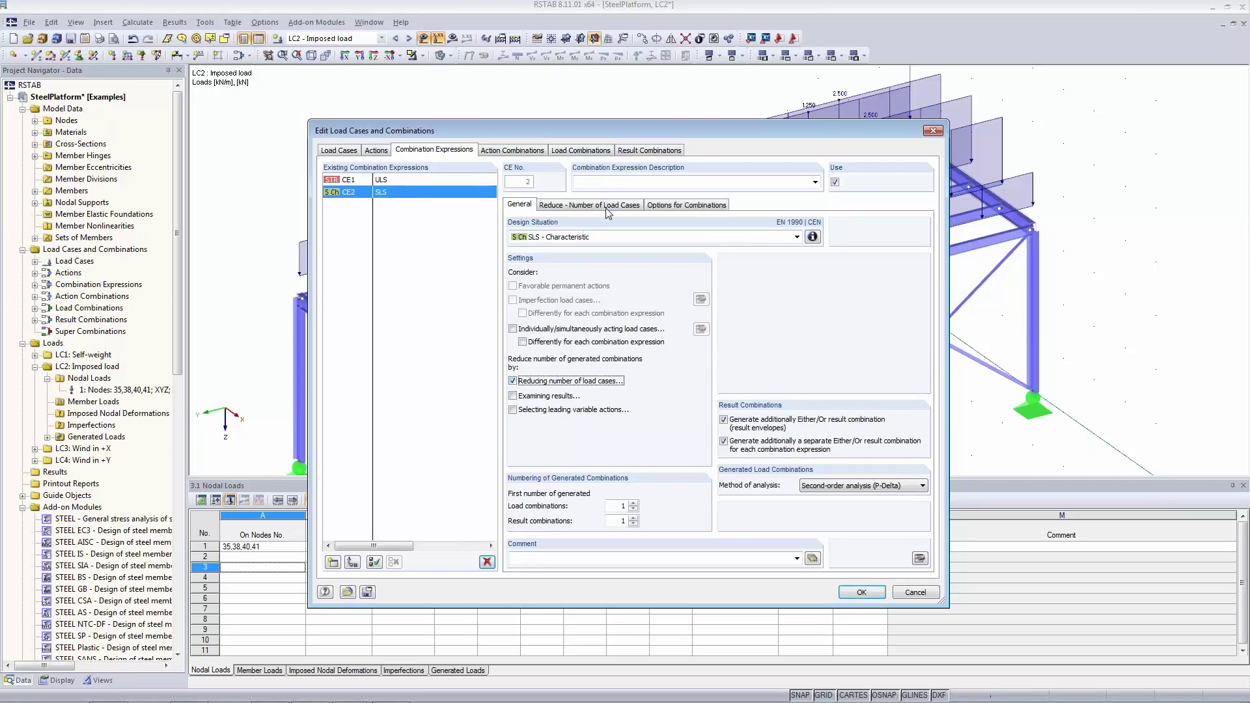
pyautogui.click(606, 206)
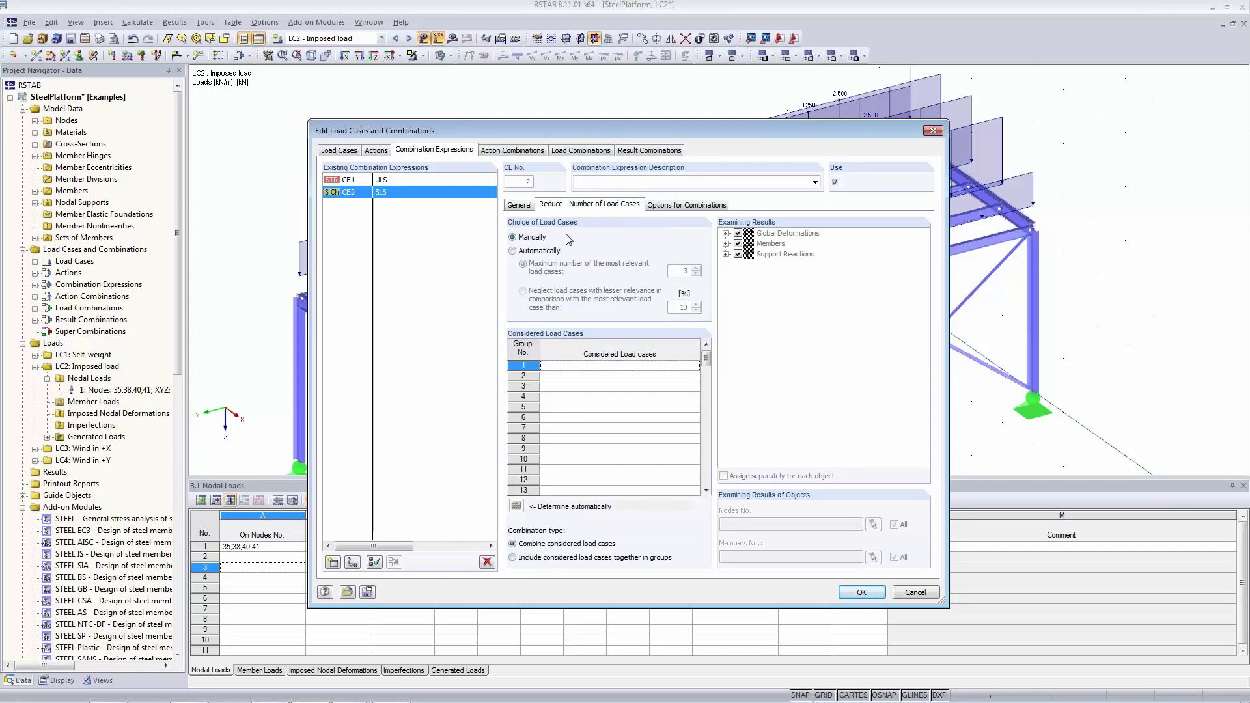
pyautogui.click(513, 251)
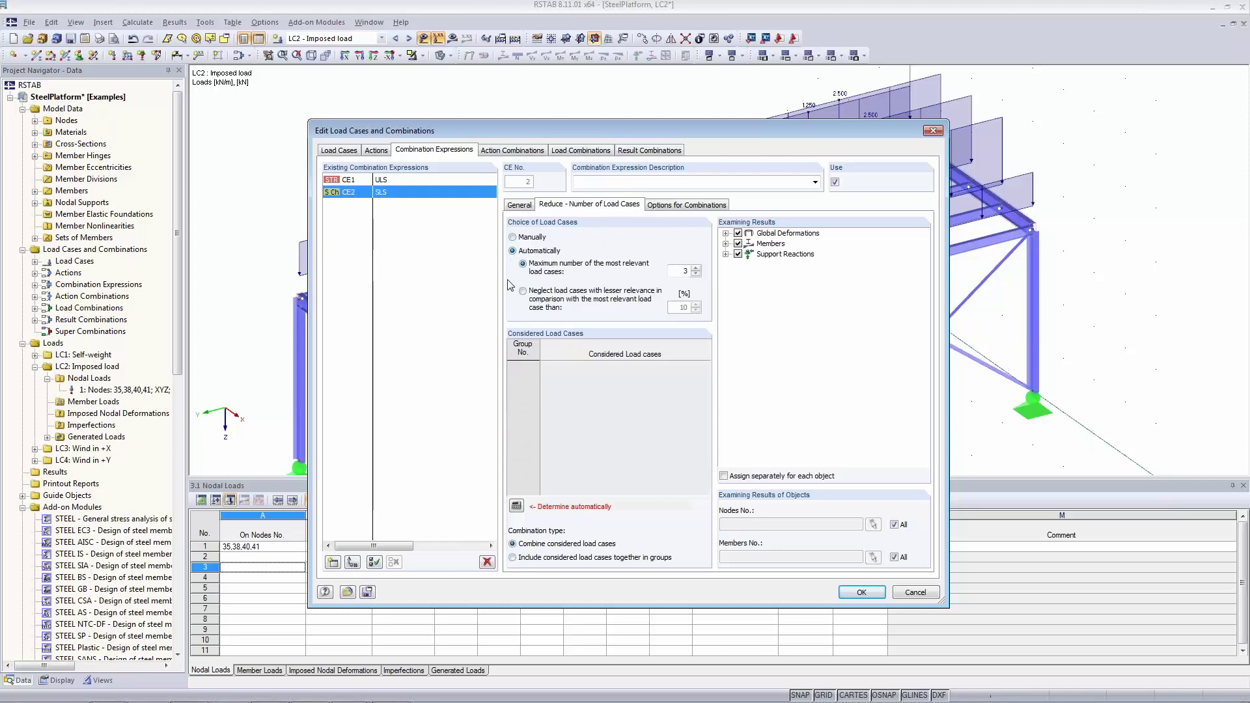
pyautogui.click(524, 292)
pyautogui.click(519, 205)
pyautogui.click(512, 381)
pyautogui.click(513, 381)
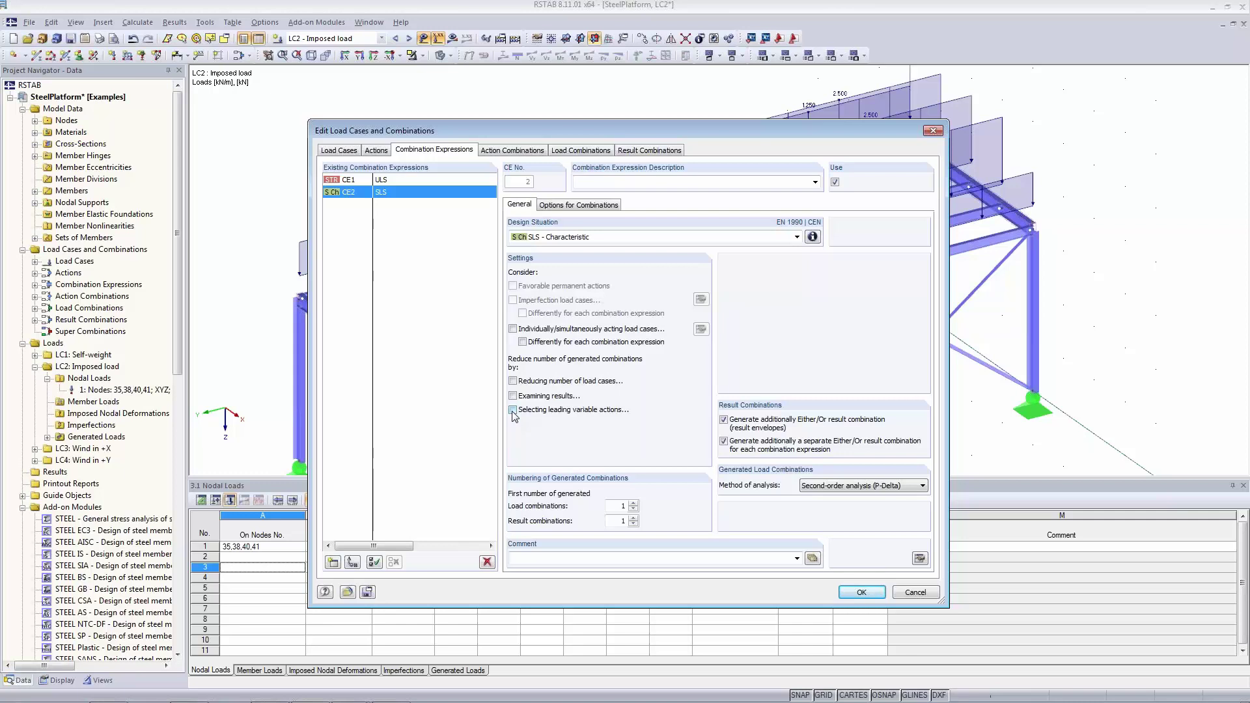
# Try the selection of leading variable actions for CE2, toggling Wind as a leading action, and switch the option off
pyautogui.click(513, 411)
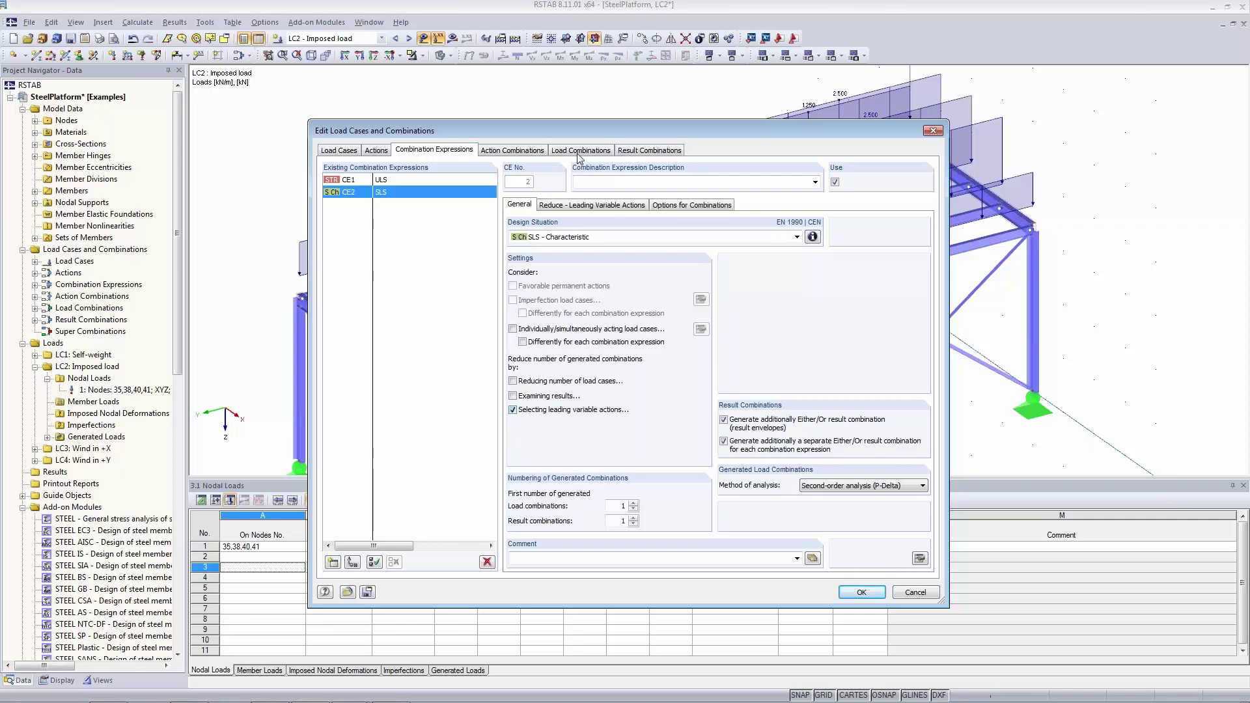
pyautogui.click(629, 205)
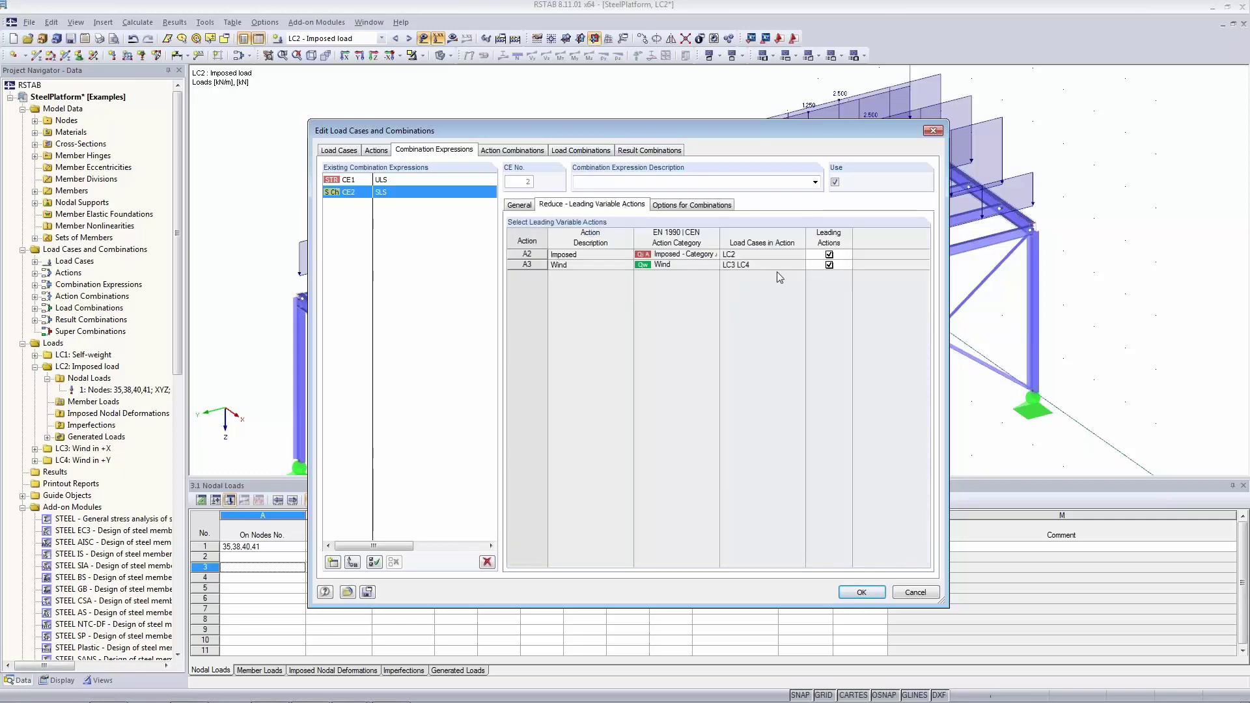
pyautogui.click(578, 256)
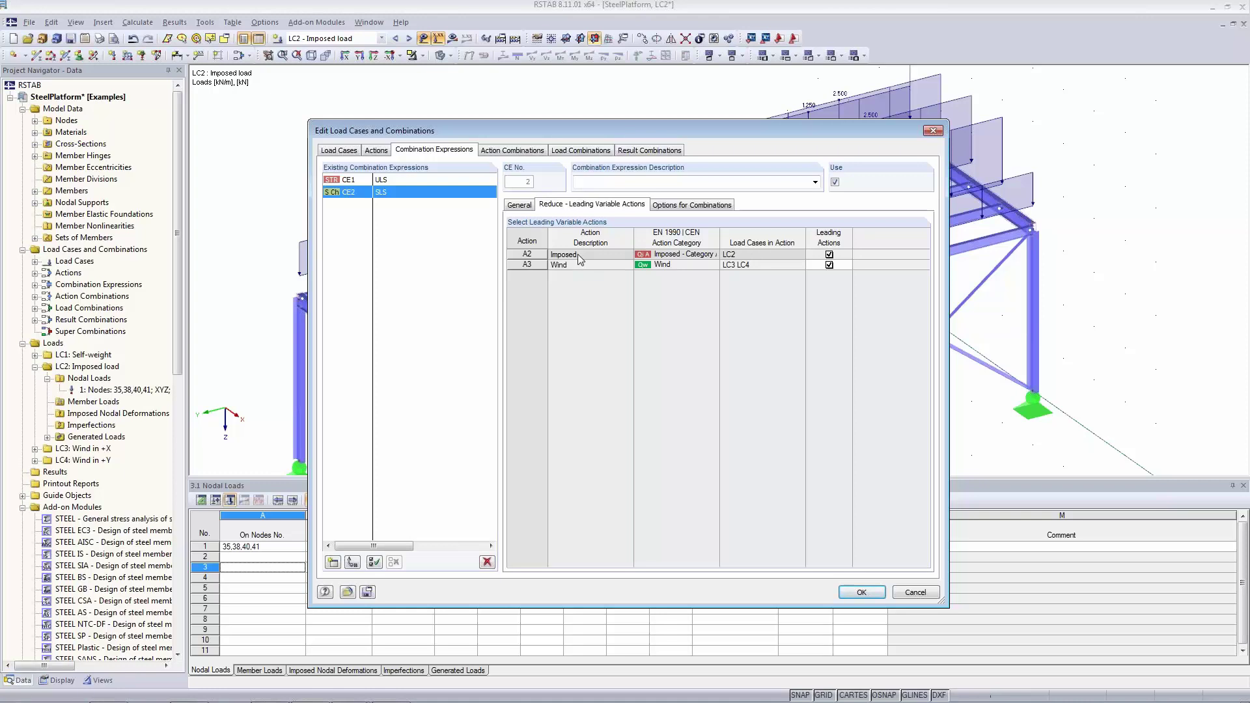
pyautogui.click(579, 264)
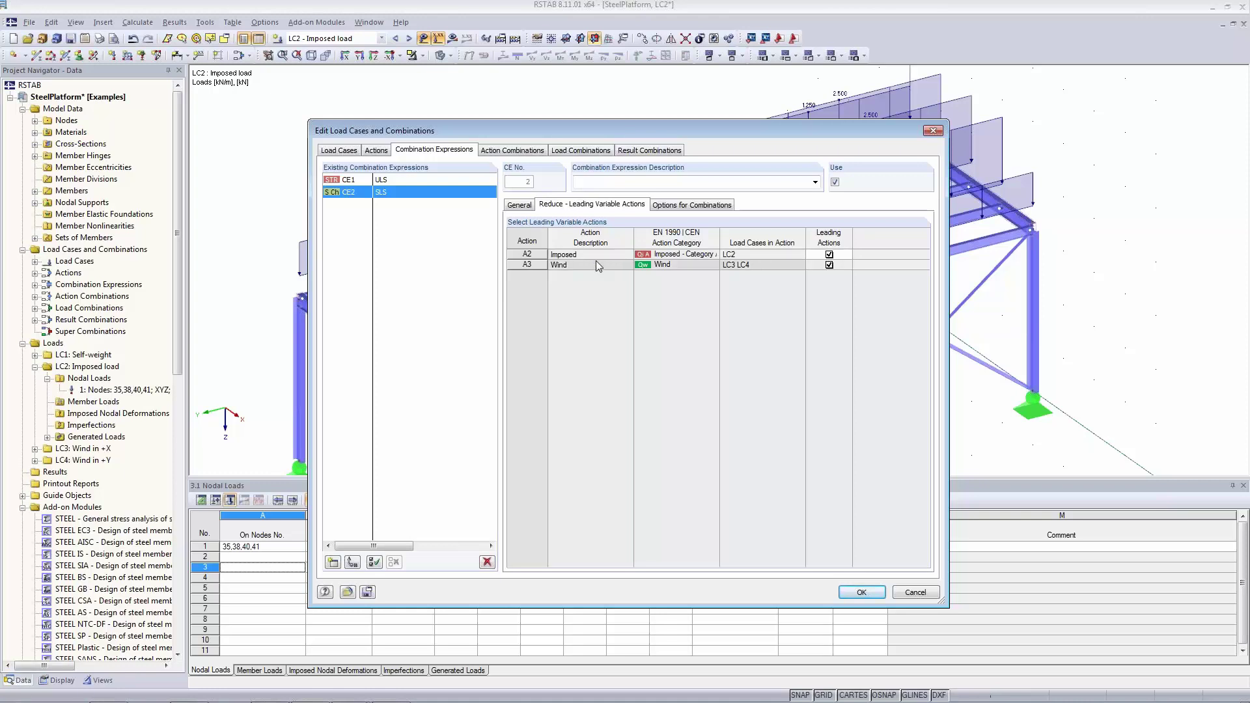
pyautogui.click(829, 265)
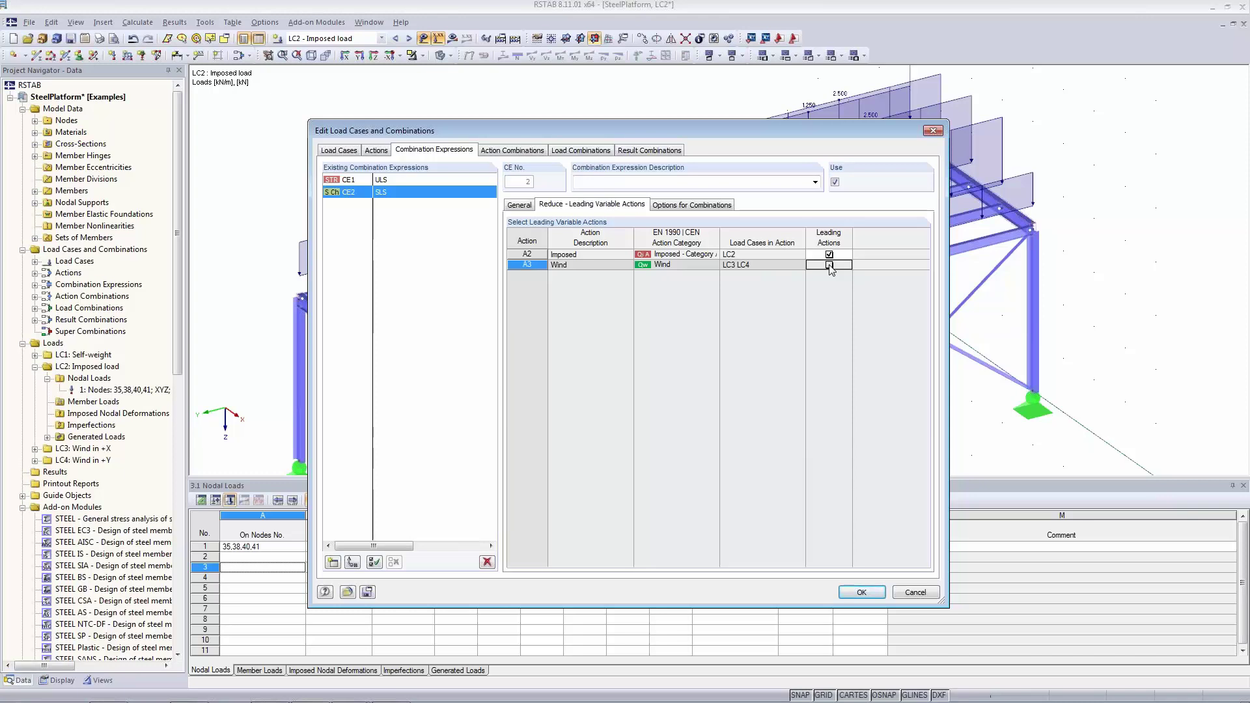
pyautogui.click(519, 205)
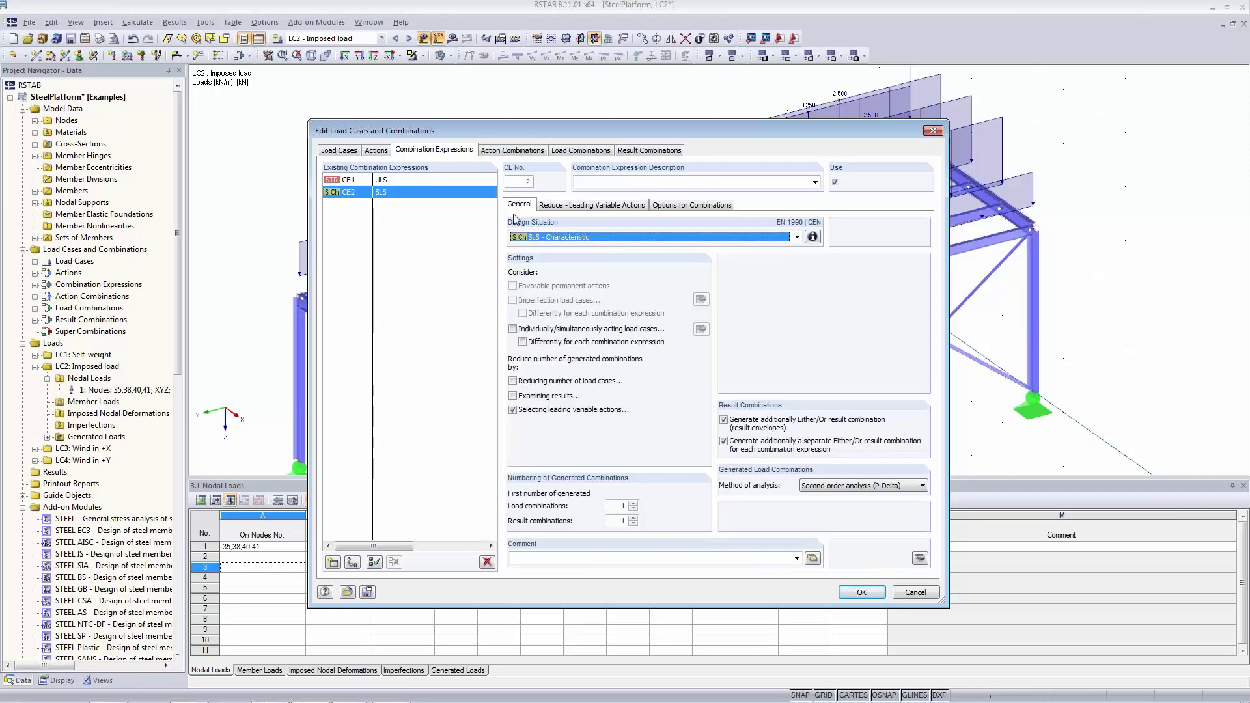
pyautogui.click(513, 411)
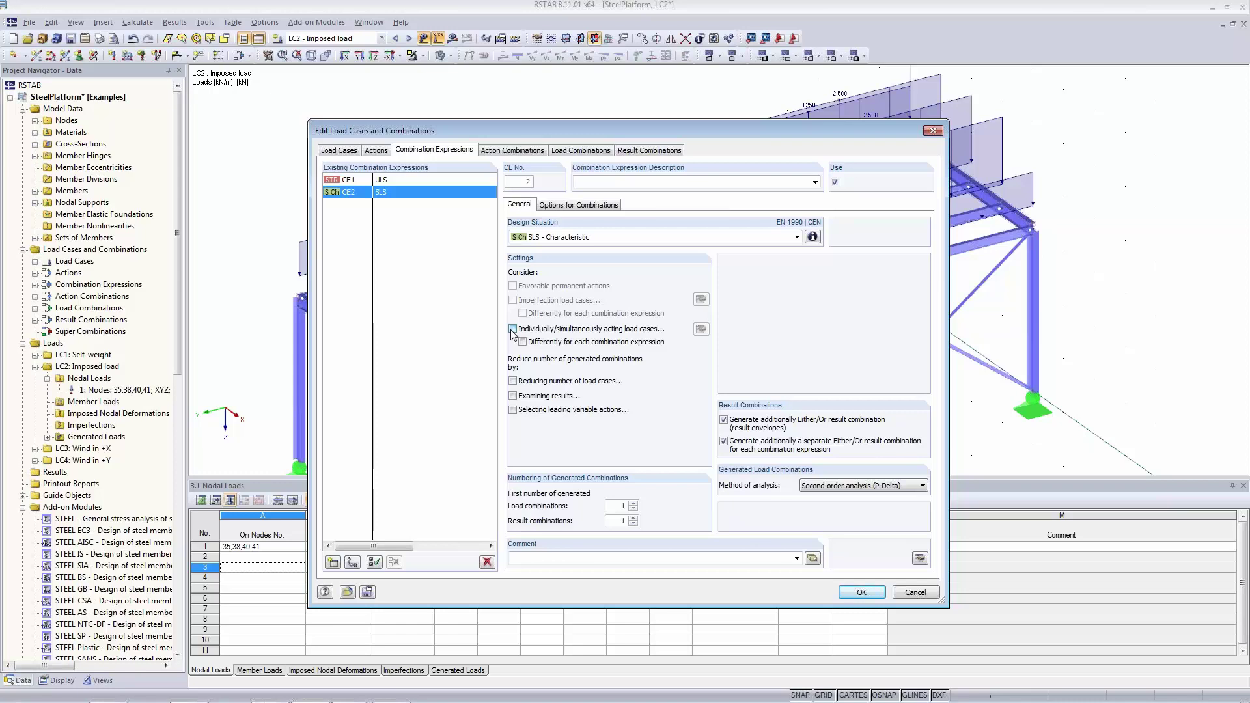
# Try the individually/simultaneously acting load cases option for CE2, setting LC1 to combine only together with LC3
pyautogui.click(513, 329)
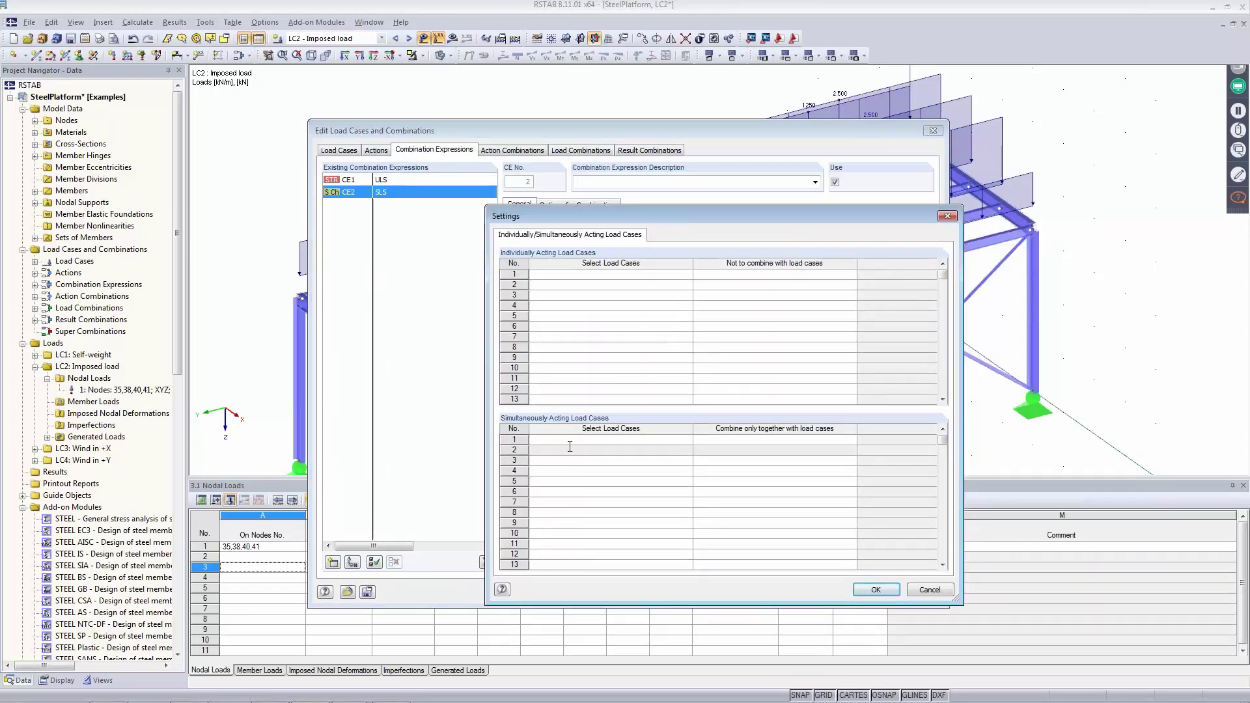
pyautogui.click(553, 441)
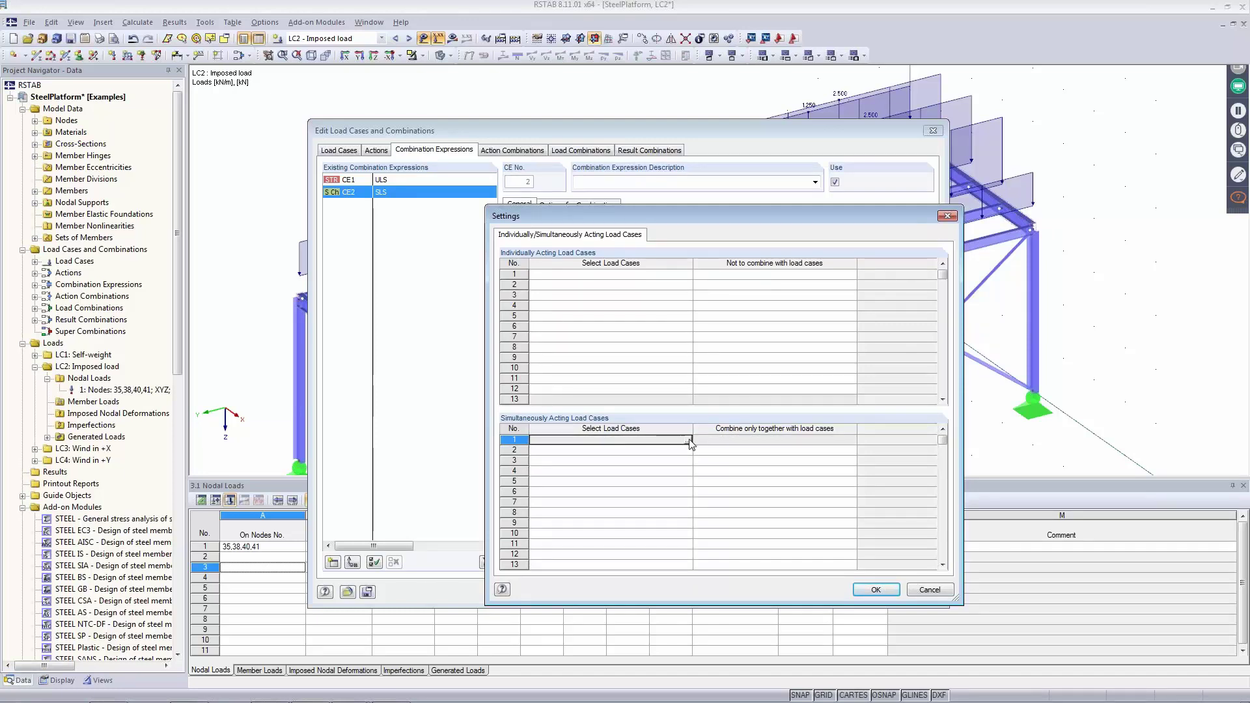
pyautogui.click(721, 442)
pyautogui.click(678, 441)
pyautogui.click(687, 440)
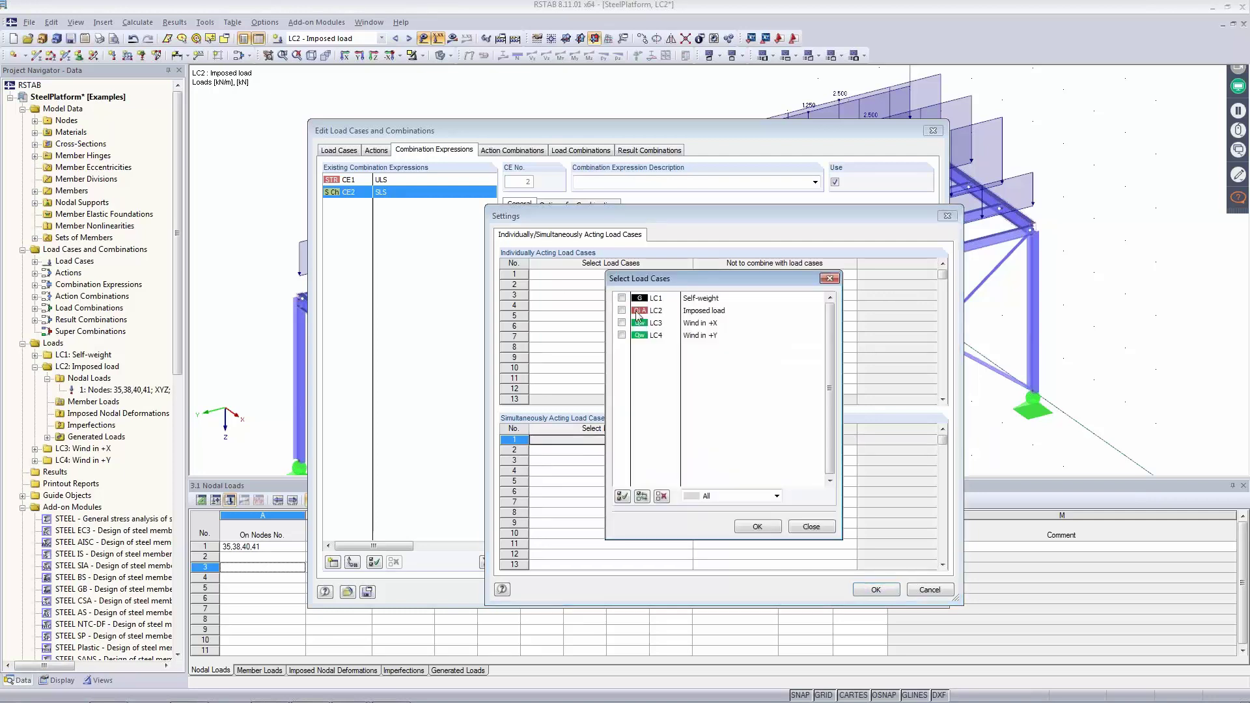
pyautogui.click(756, 528)
pyautogui.click(808, 441)
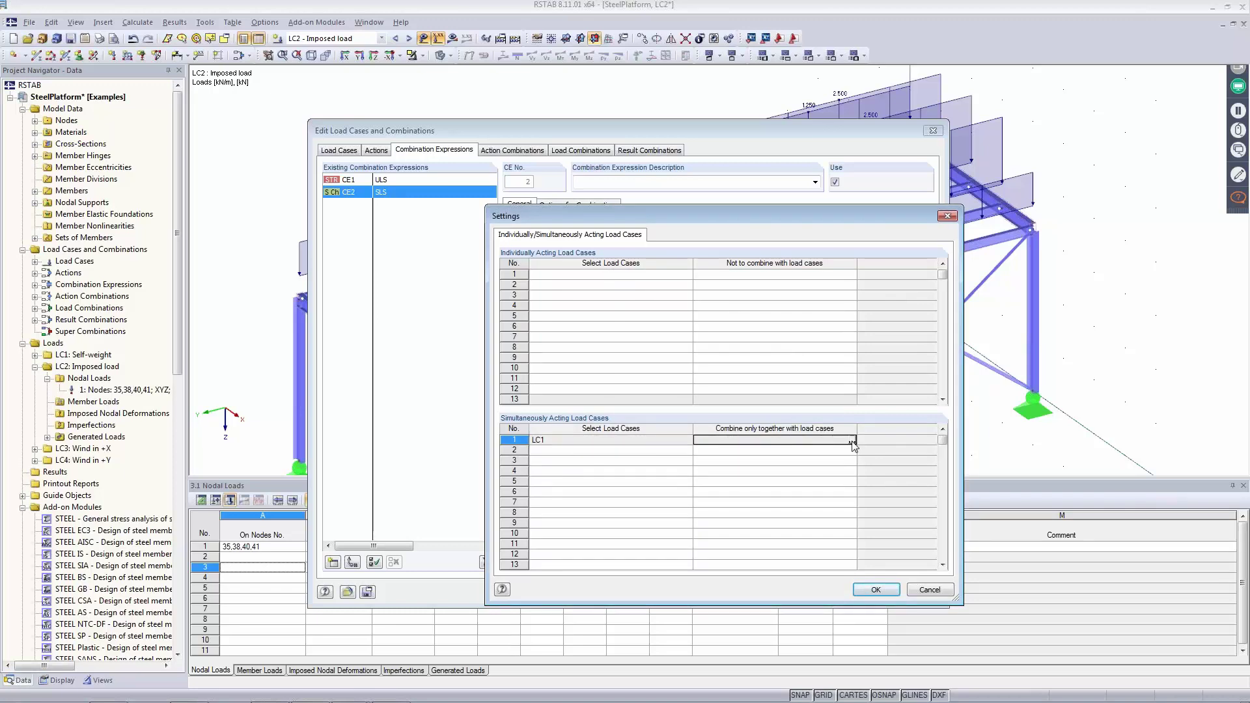
pyautogui.click(852, 441)
pyautogui.click(622, 323)
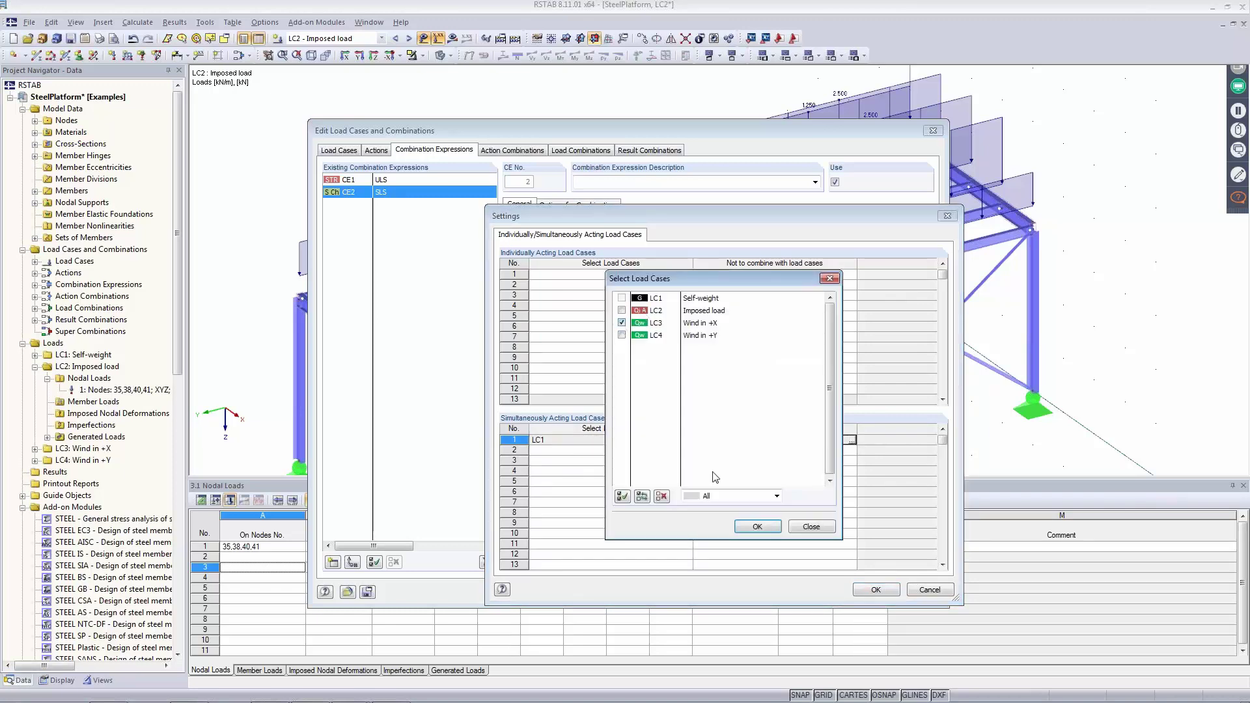
pyautogui.click(757, 528)
# Try setting LC3 to combine only together with LC1 for CE2, discard these settings, and switch the option off
pyautogui.click(658, 450)
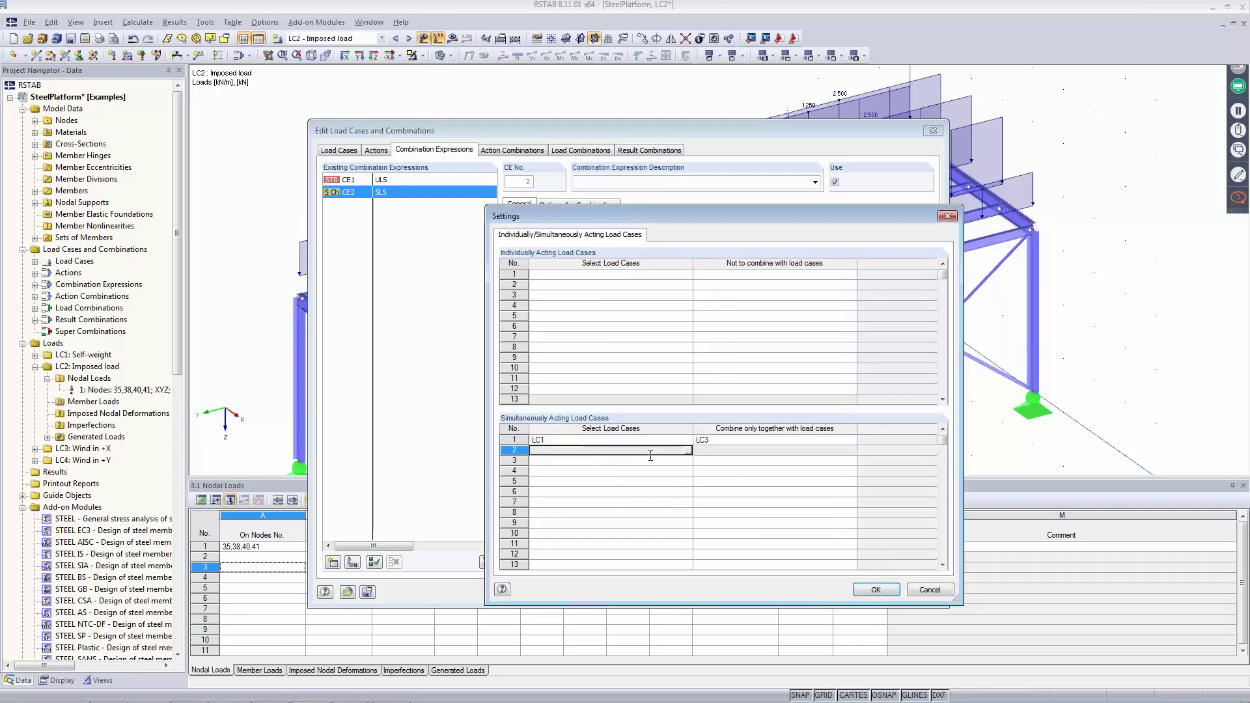
pyautogui.click(686, 450)
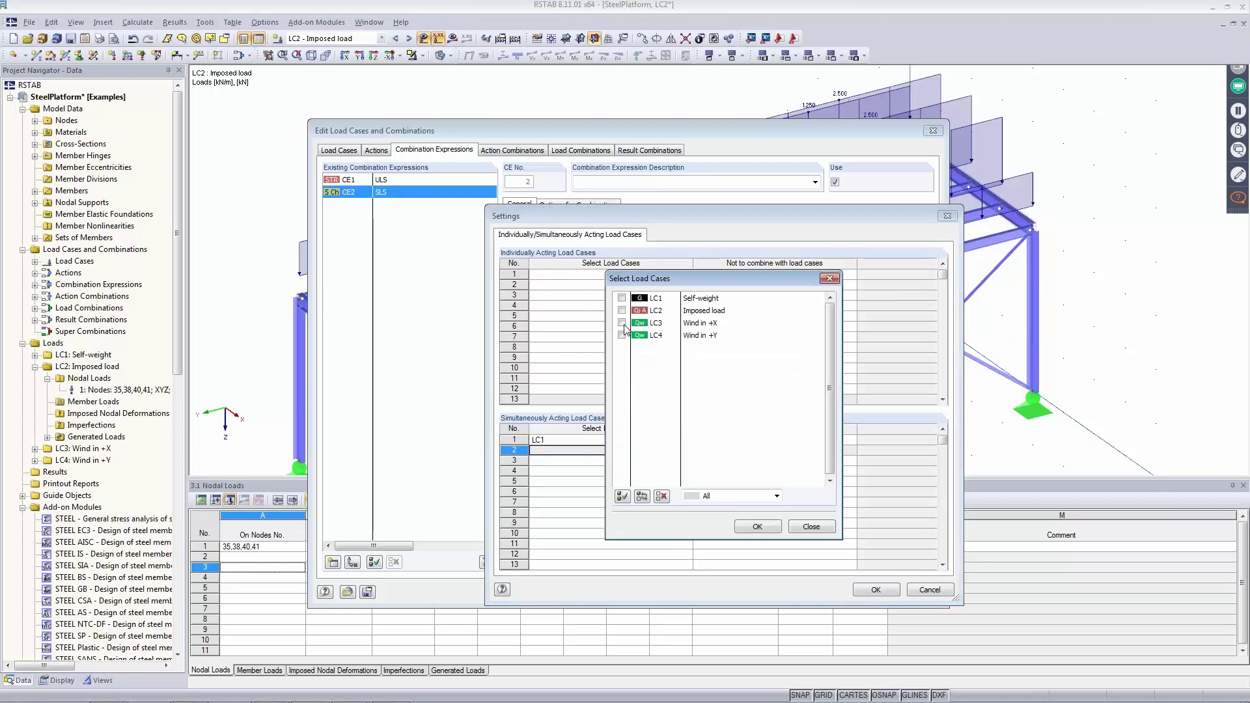
pyautogui.click(621, 323)
pyautogui.click(757, 527)
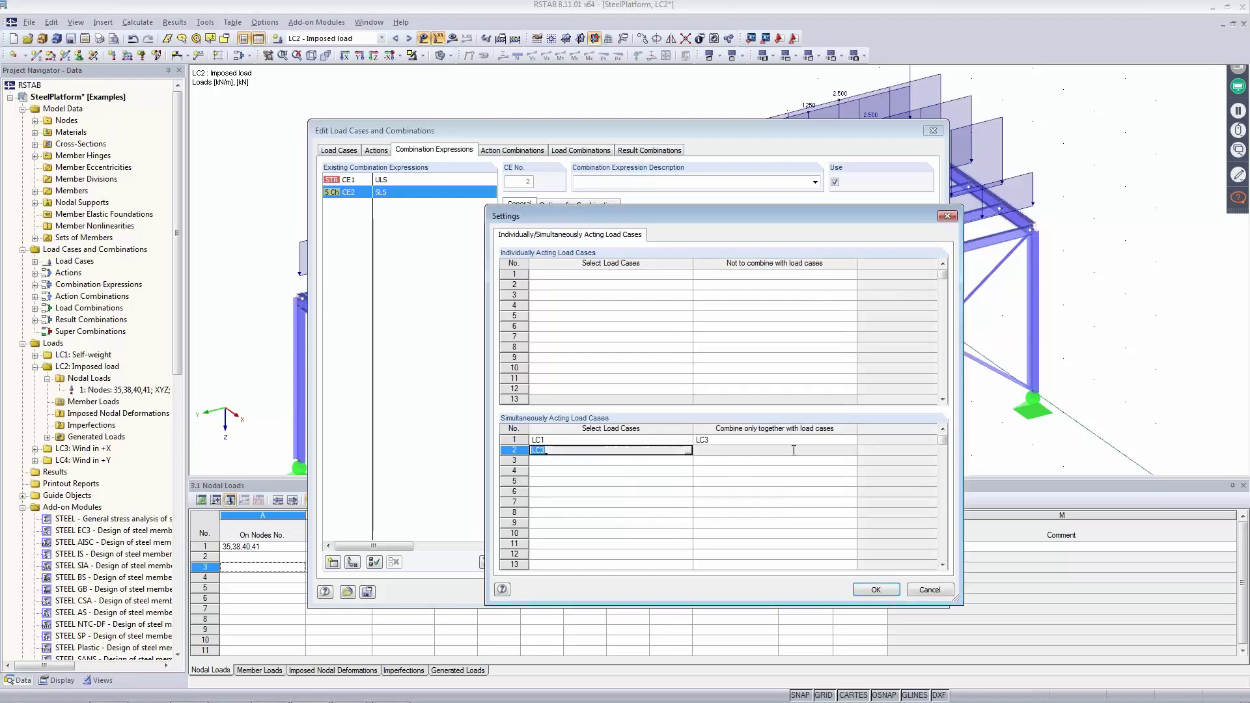
pyautogui.click(798, 449)
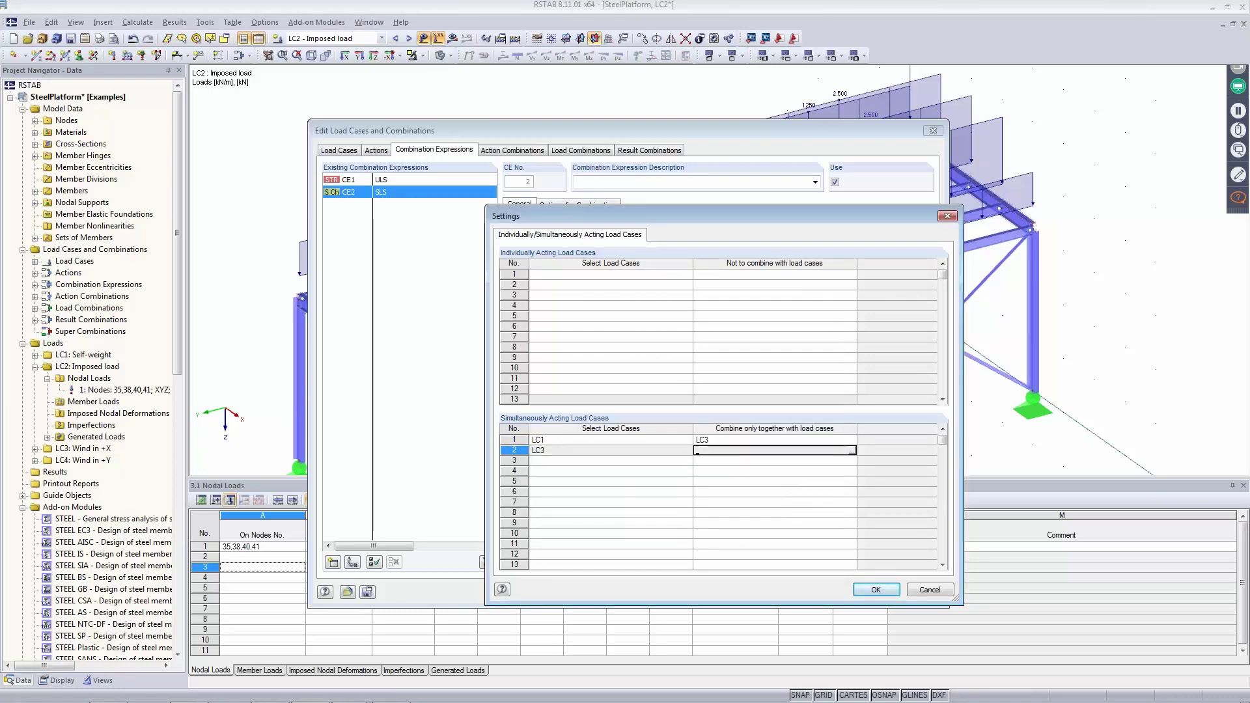
pyautogui.click(852, 450)
pyautogui.click(622, 298)
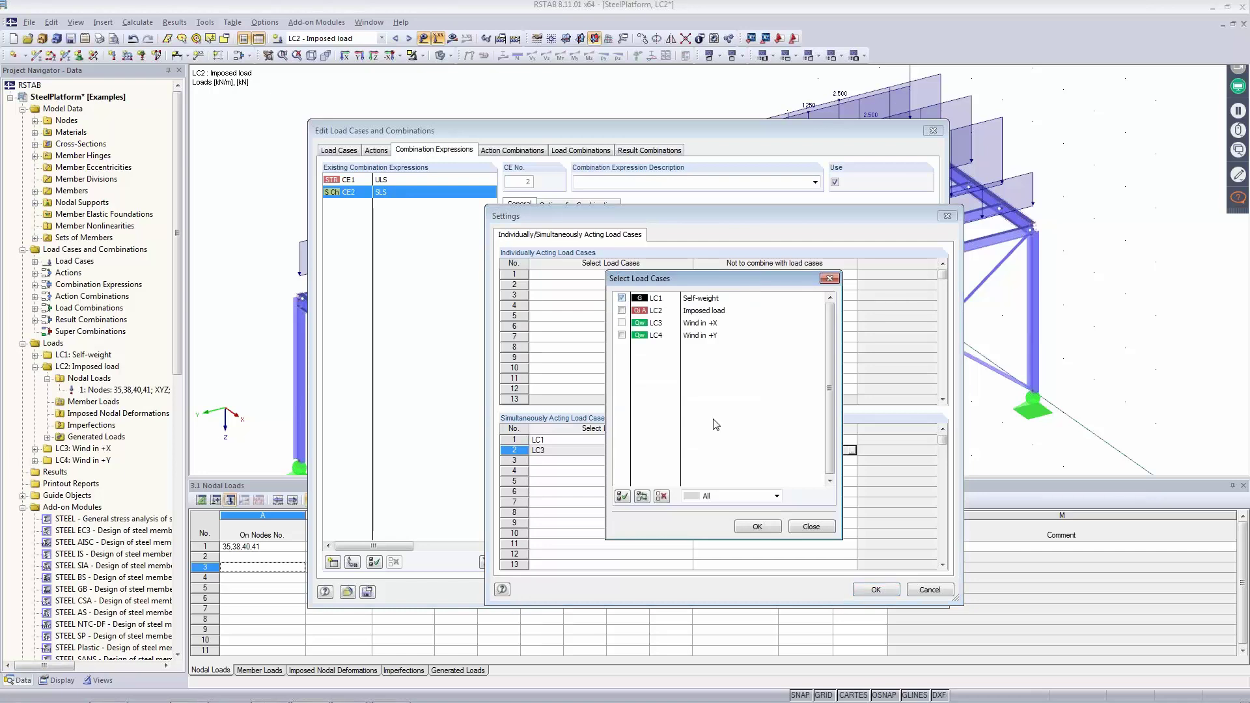
pyautogui.click(757, 526)
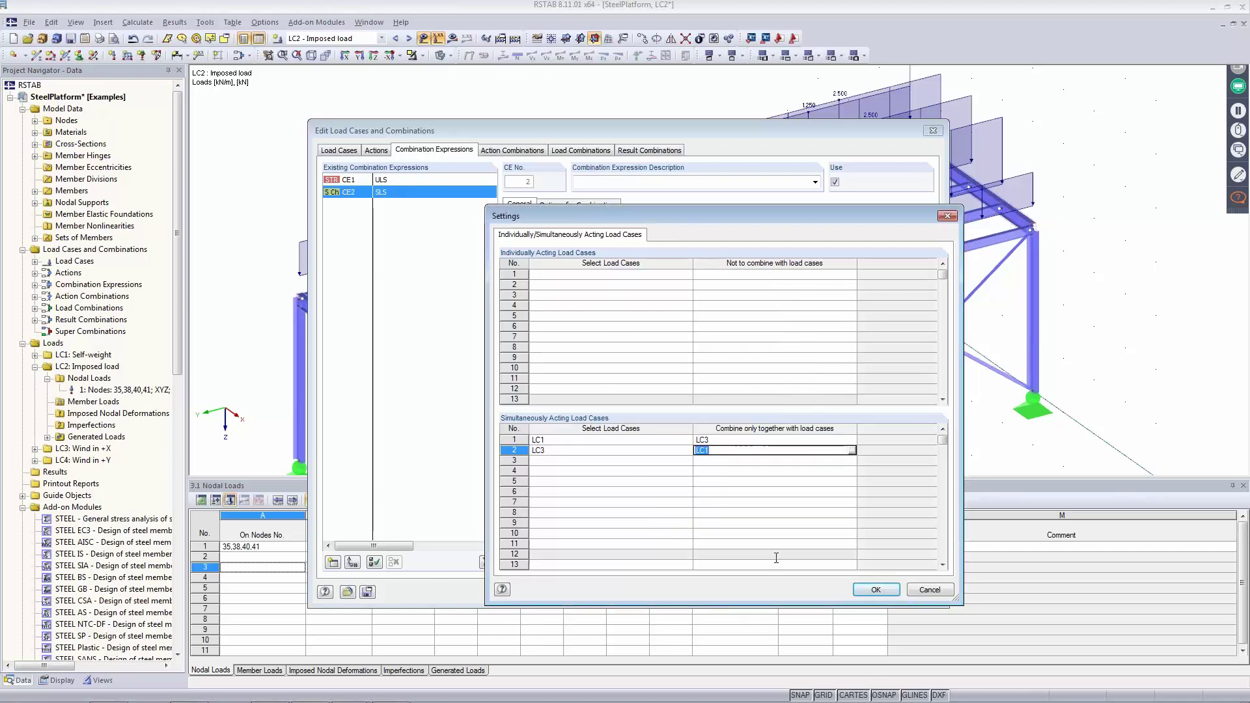
pyautogui.click(929, 590)
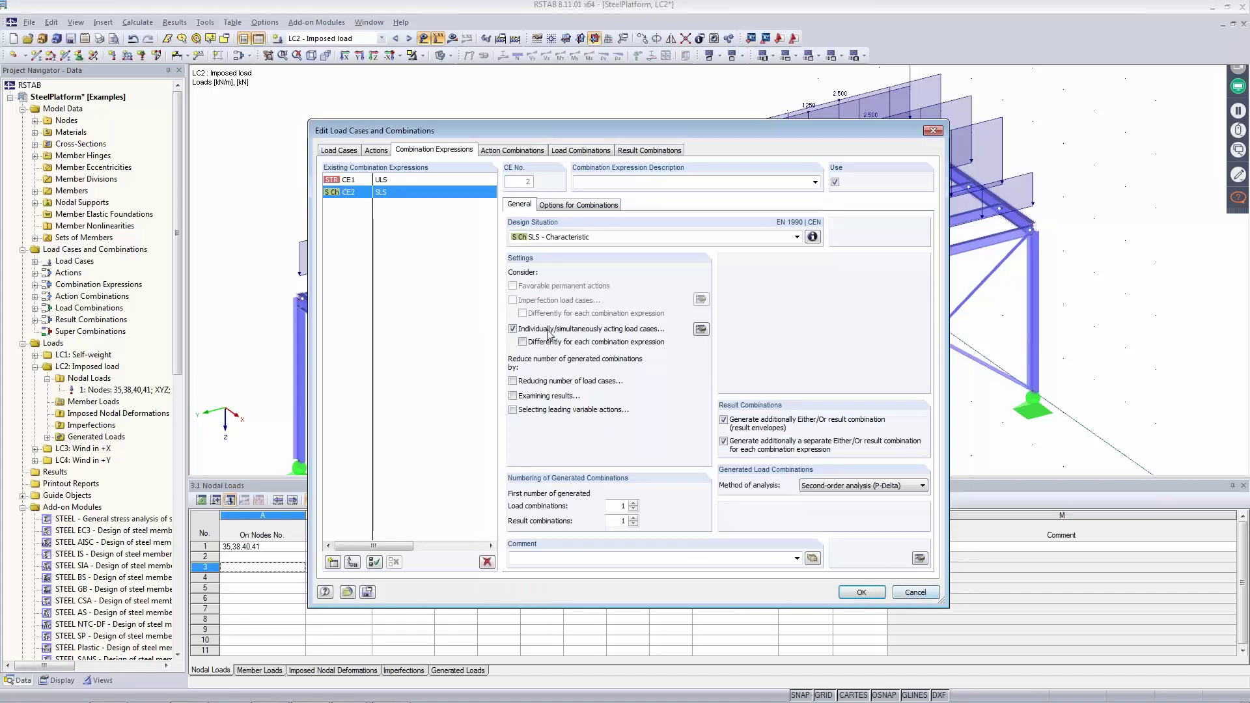
pyautogui.click(513, 330)
# Examine the factors, leading actions and load cases of the ULS action combinations AC1 to AC5
pyautogui.click(499, 151)
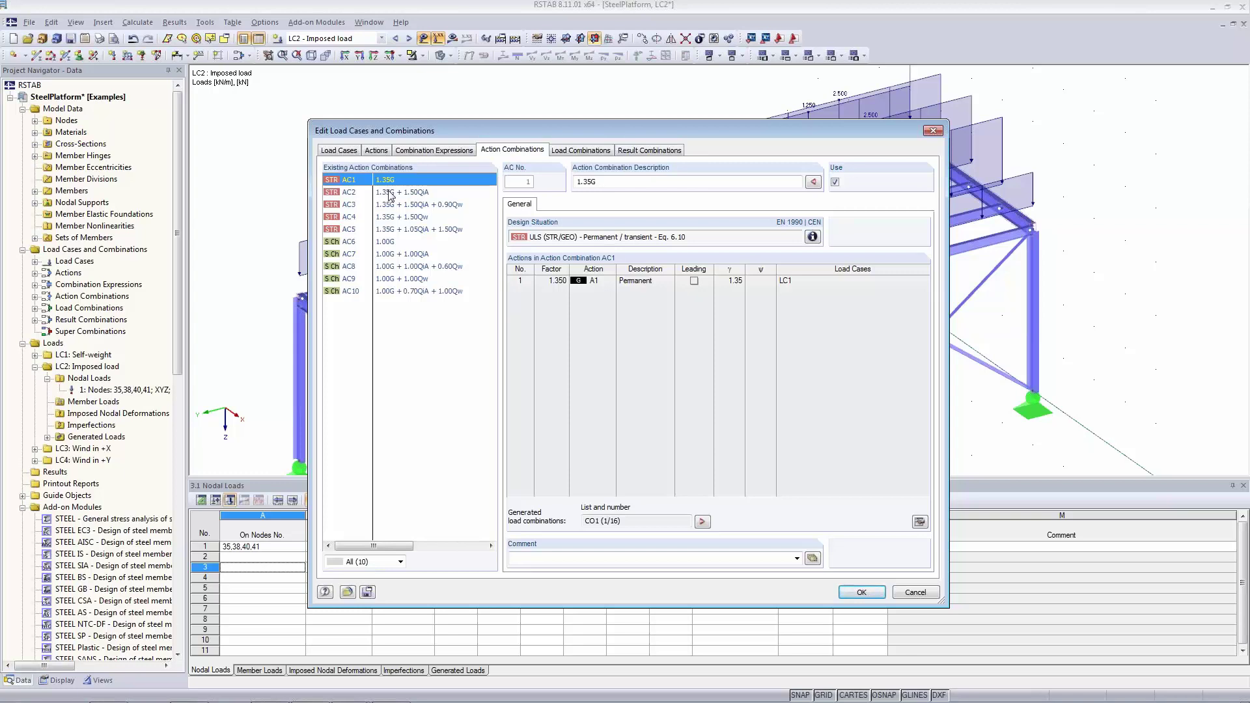
pyautogui.click(409, 194)
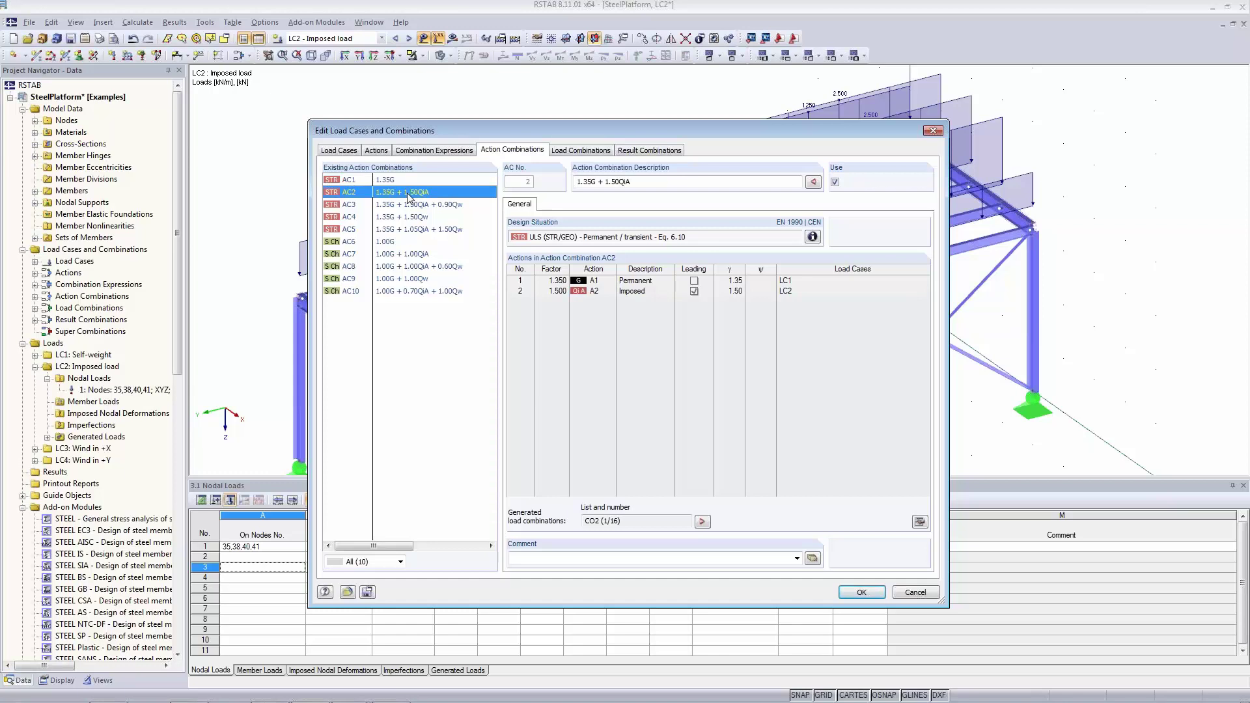
pyautogui.click(391, 183)
pyautogui.click(397, 194)
pyautogui.click(398, 206)
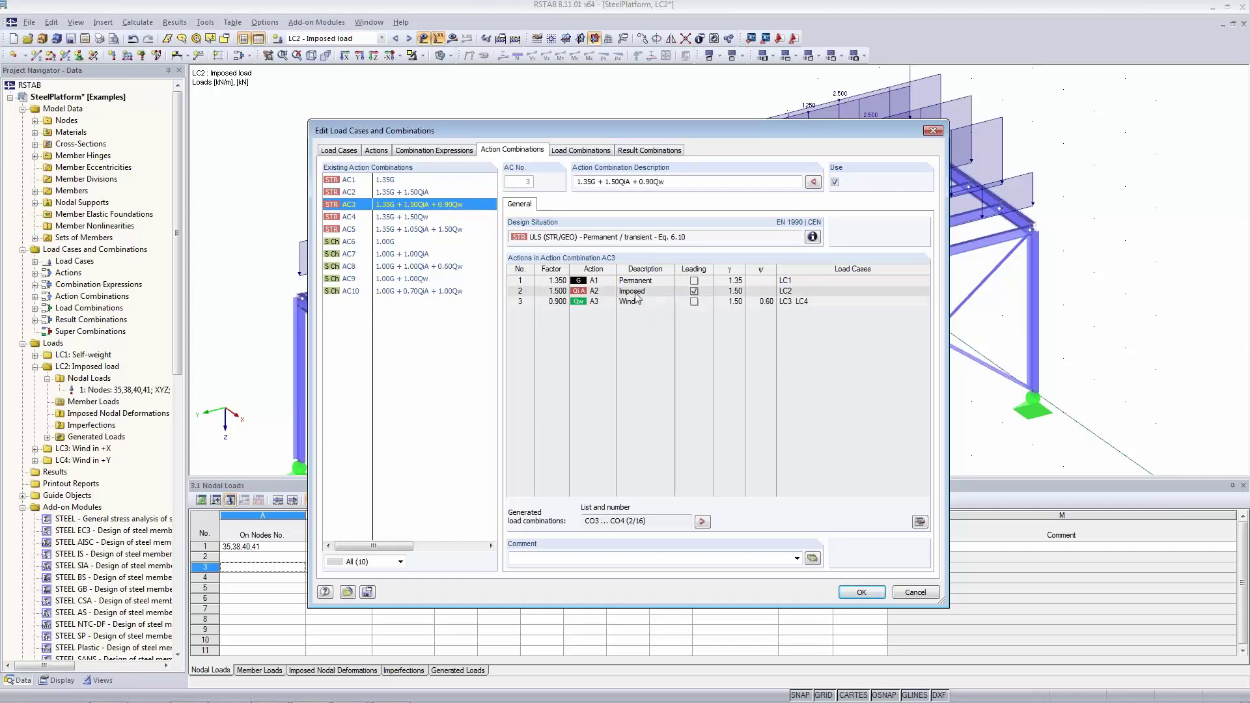
pyautogui.click(420, 219)
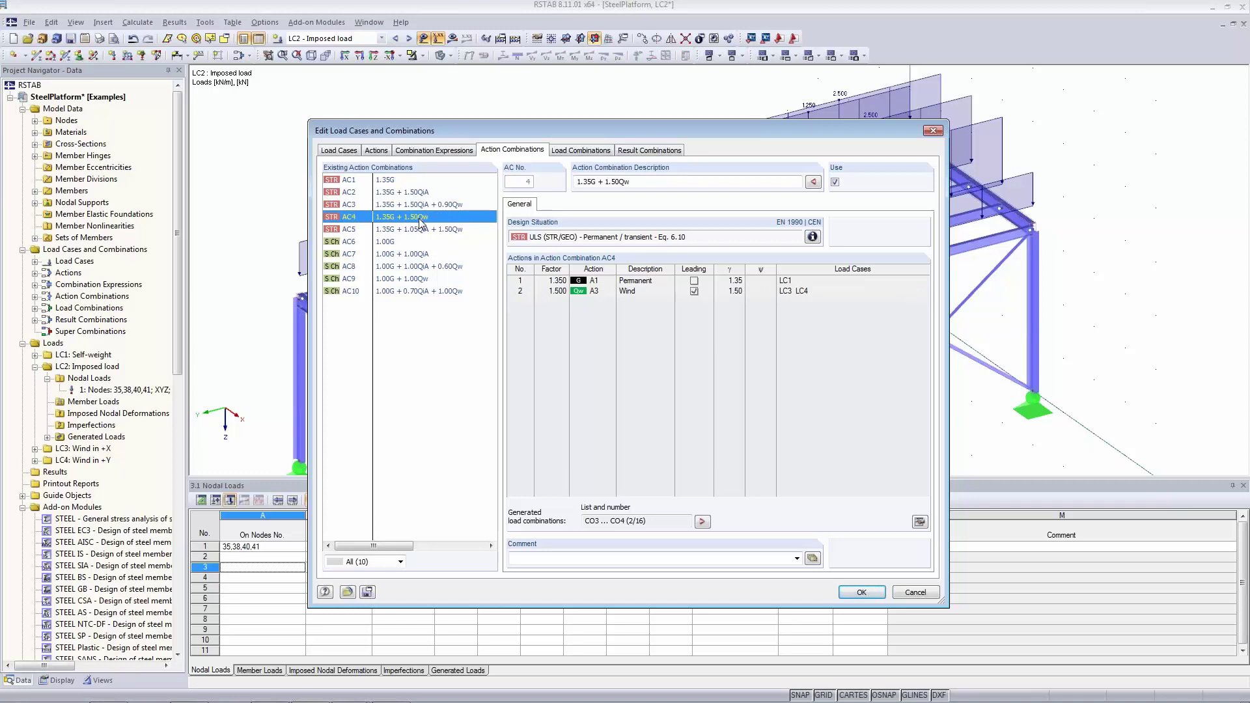
pyautogui.click(425, 236)
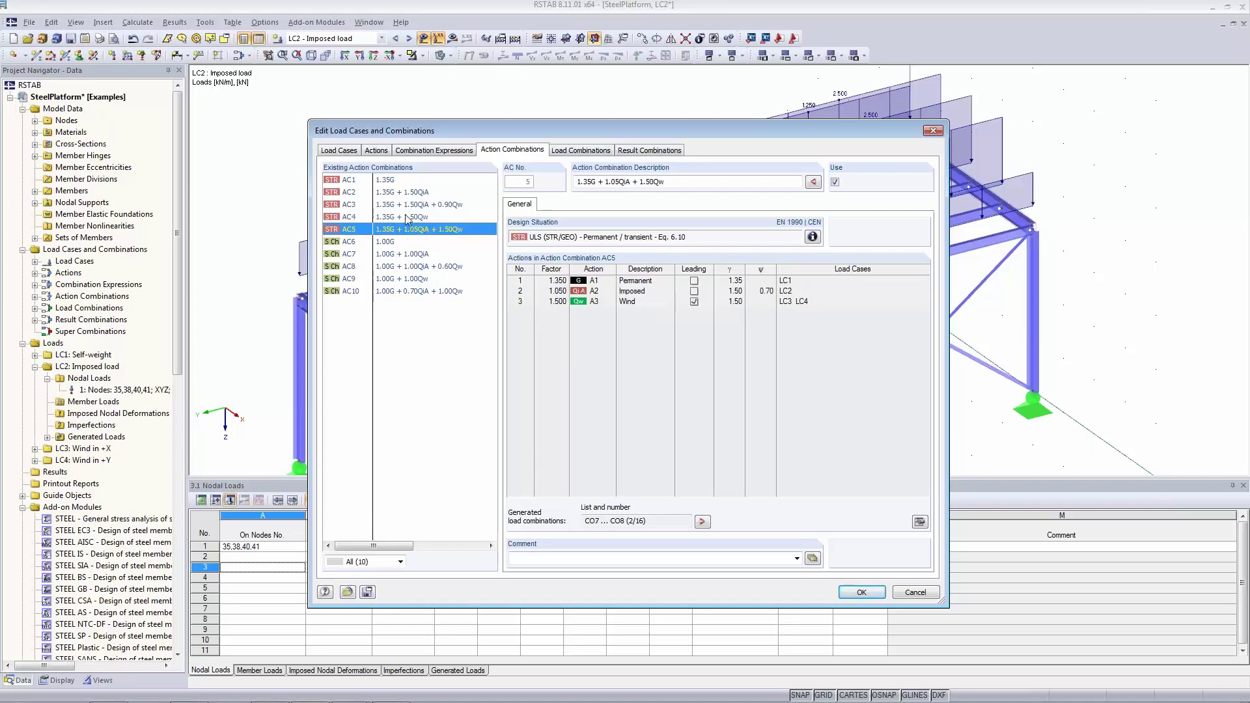
# Compare the list of load combinations with the action combinations AC3 and AC5
pyautogui.click(590, 151)
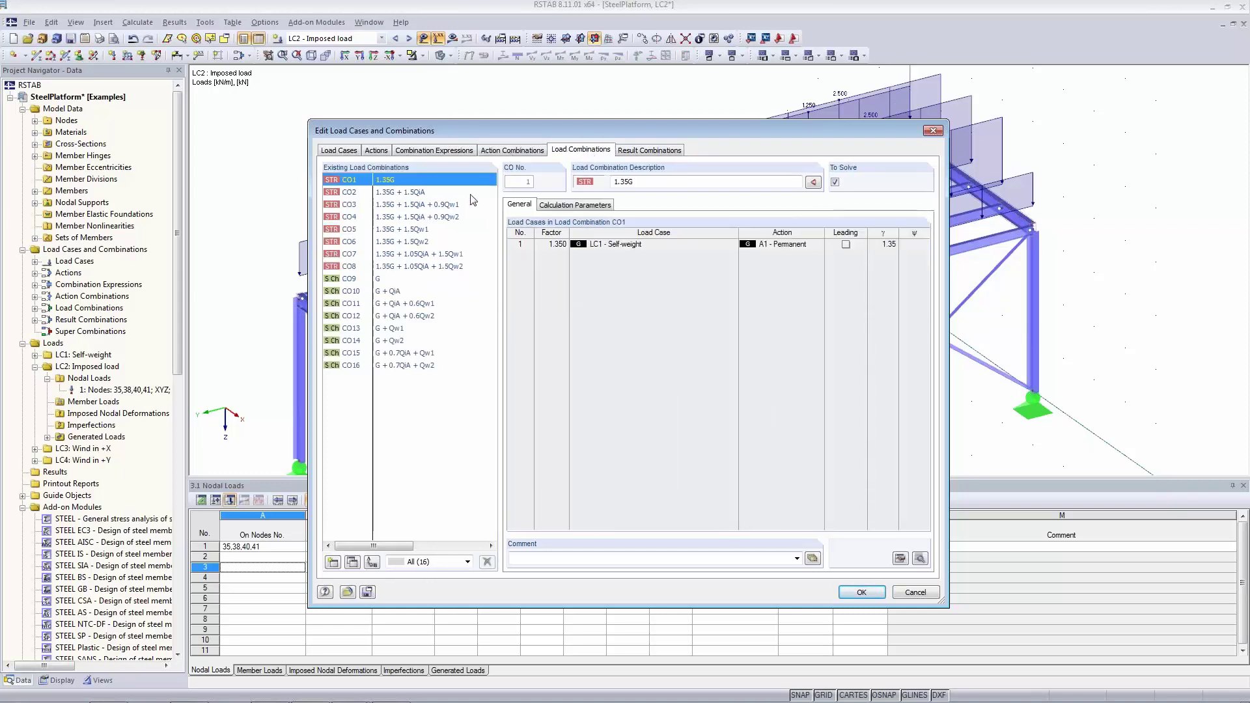
pyautogui.click(524, 151)
pyautogui.click(415, 205)
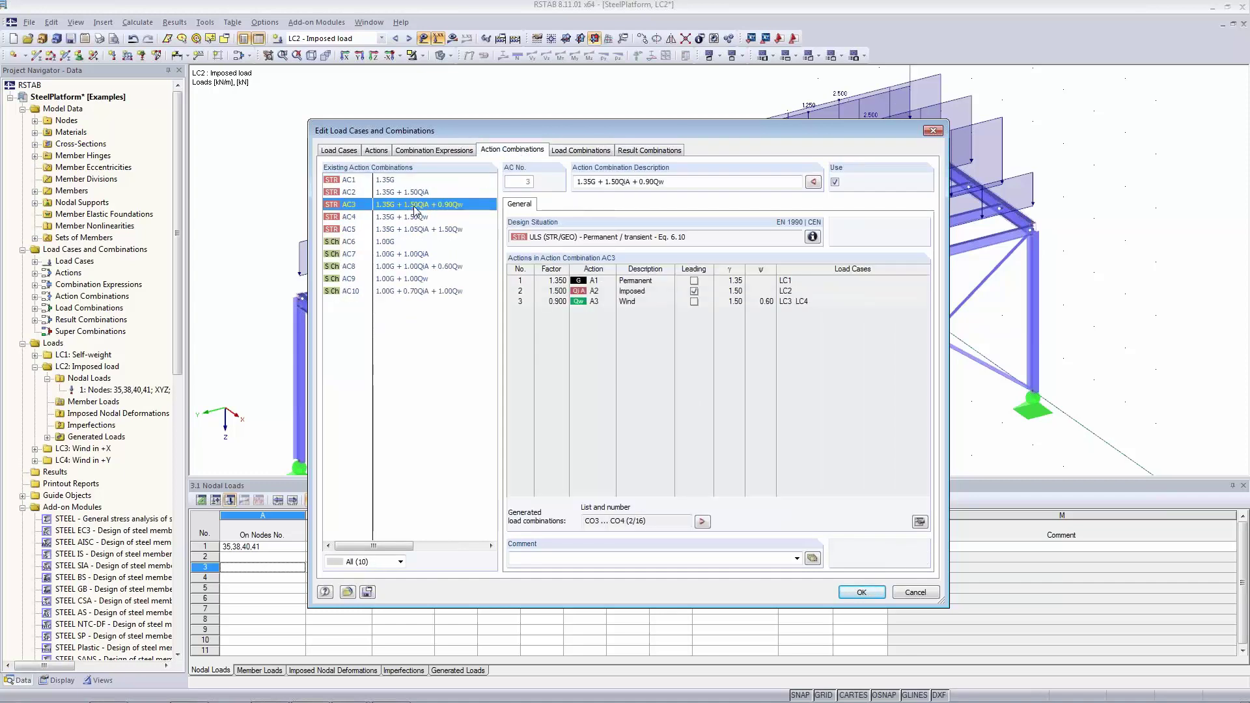
pyautogui.click(416, 231)
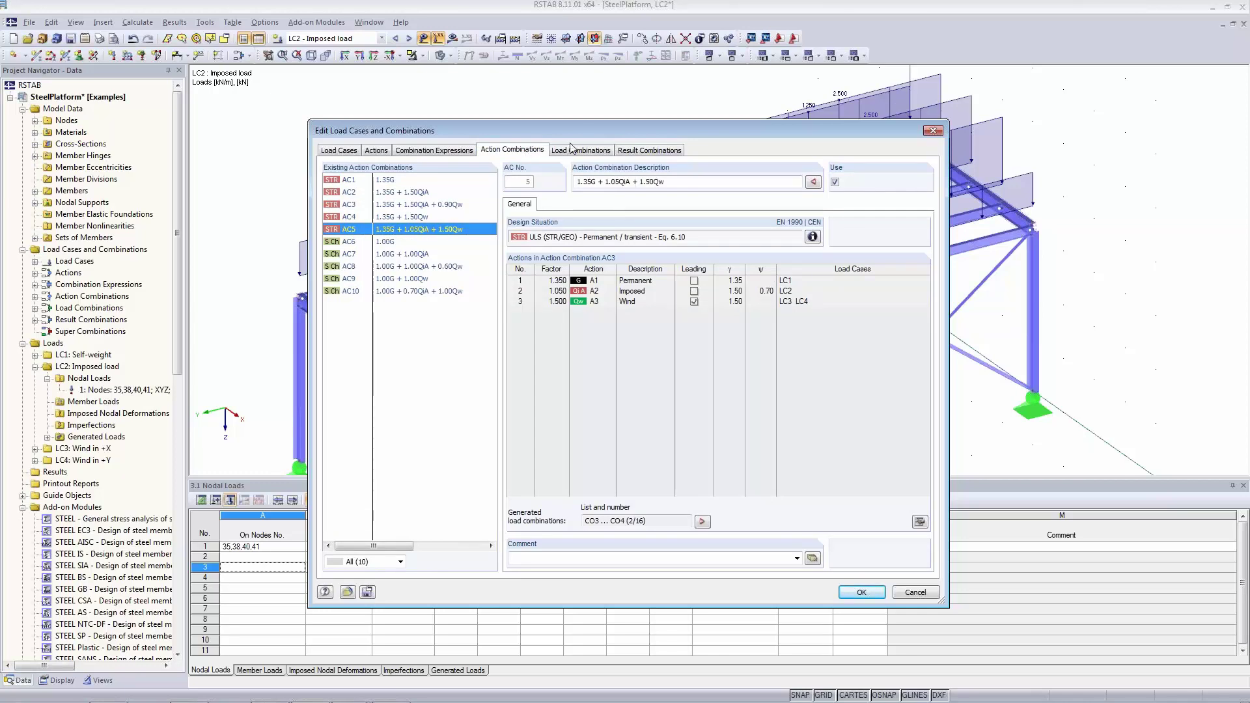
pyautogui.click(403, 233)
# Examine the load cases and factors in the generated load combinations CO8, CO3 and CO4
pyautogui.click(564, 153)
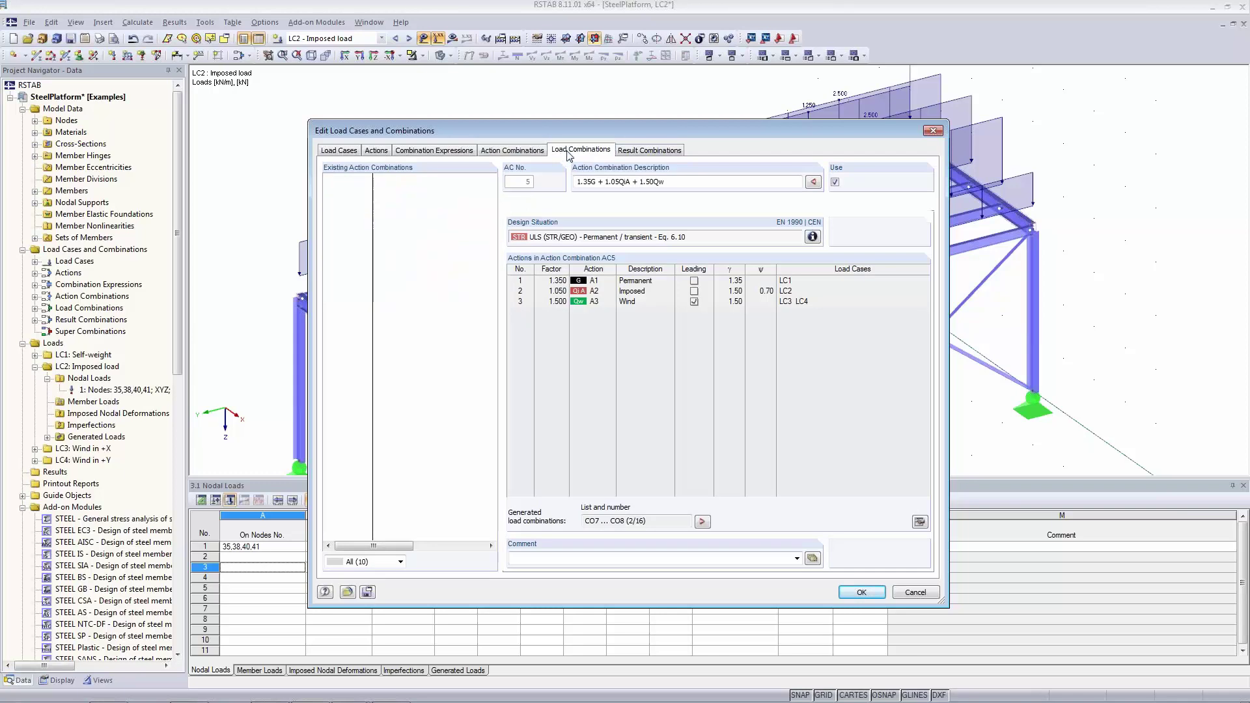
pyautogui.click(404, 267)
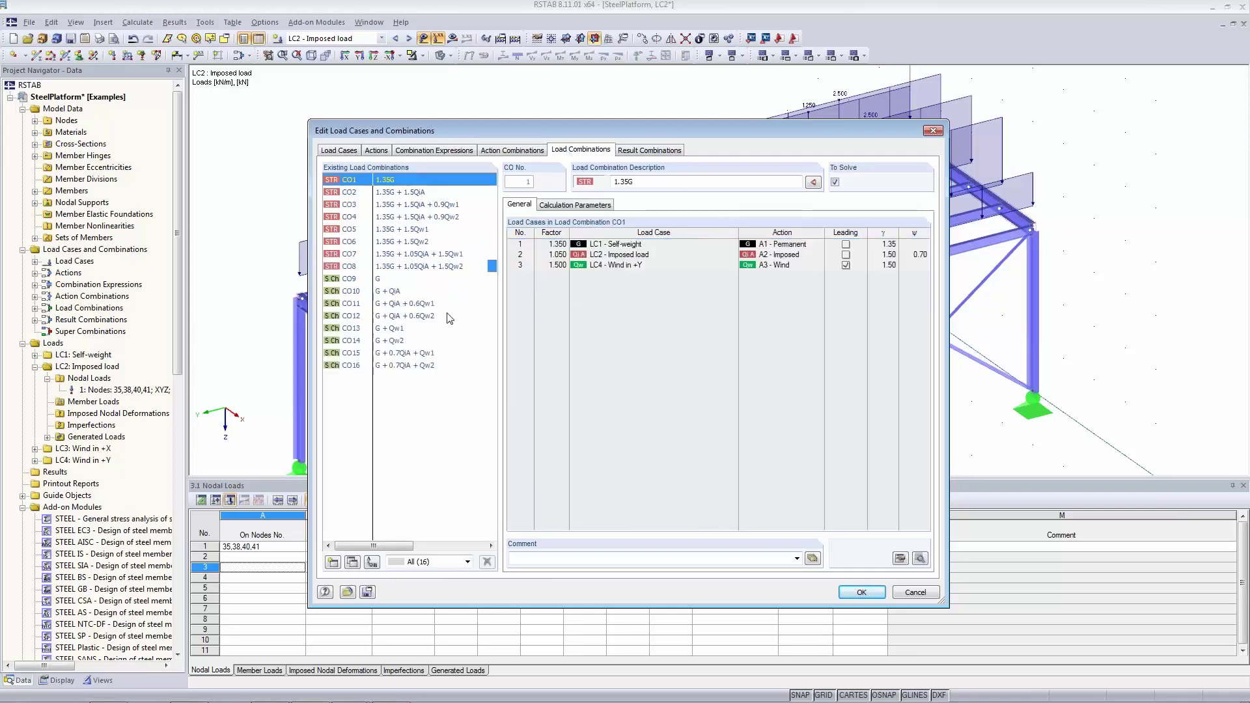
pyautogui.click(430, 206)
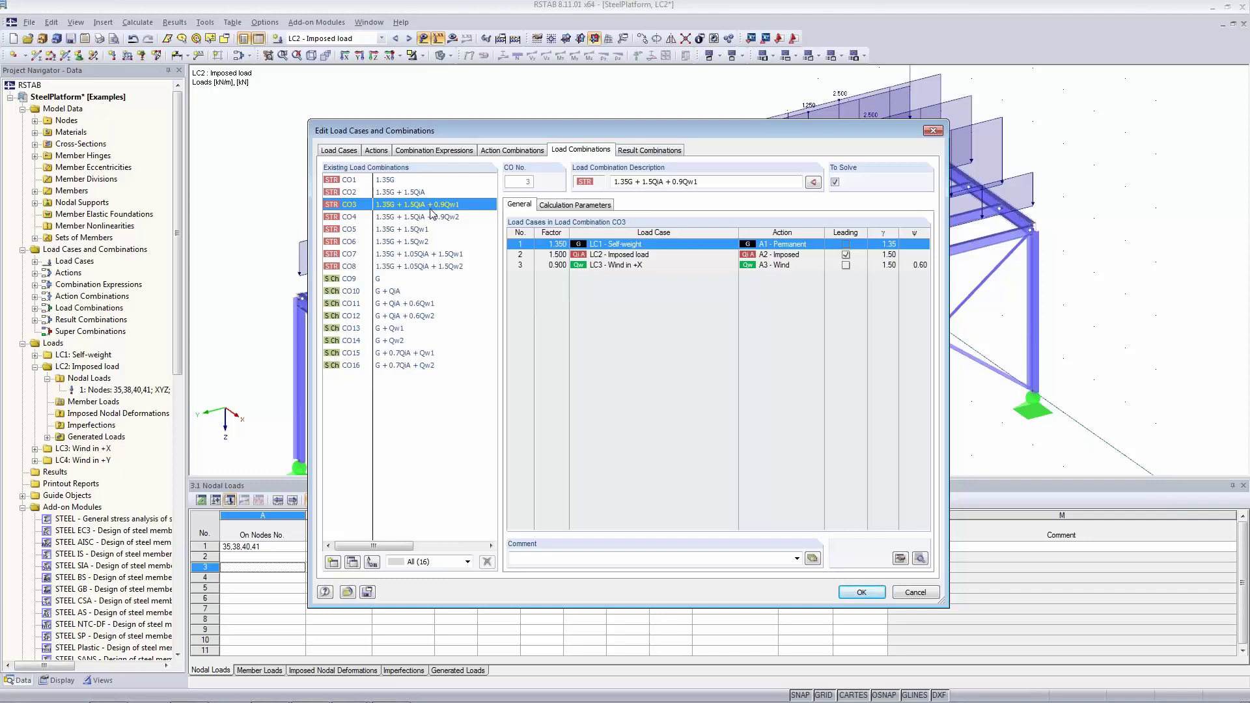
pyautogui.click(433, 216)
pyautogui.click(435, 205)
pyautogui.click(422, 219)
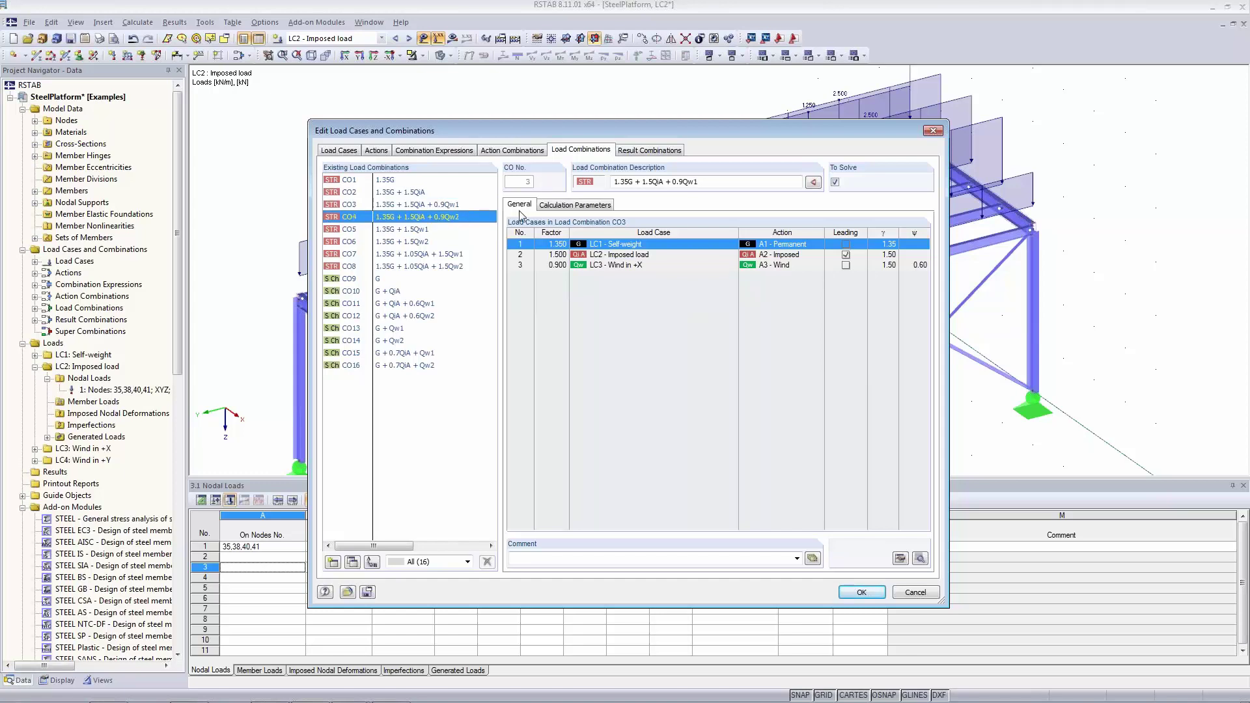
# Review the loading and superposition formula of ULS result combination RC1, and accept the load case and combination settings
pyautogui.click(677, 153)
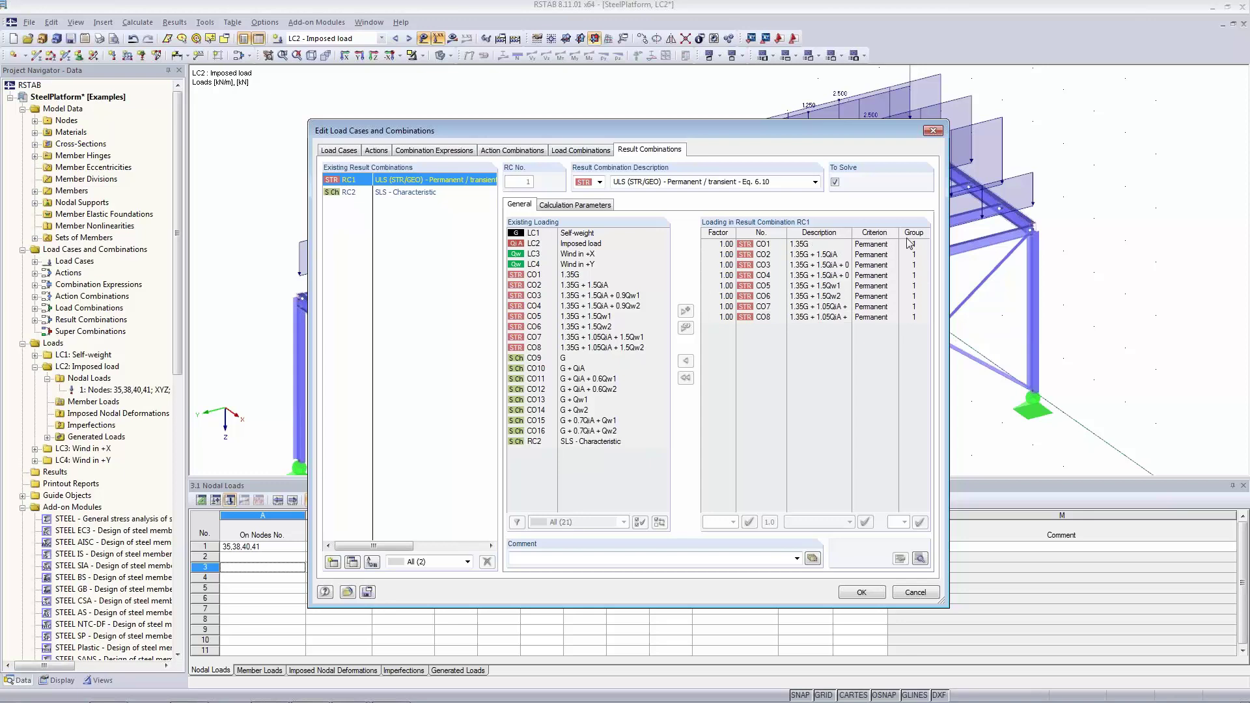
pyautogui.click(921, 559)
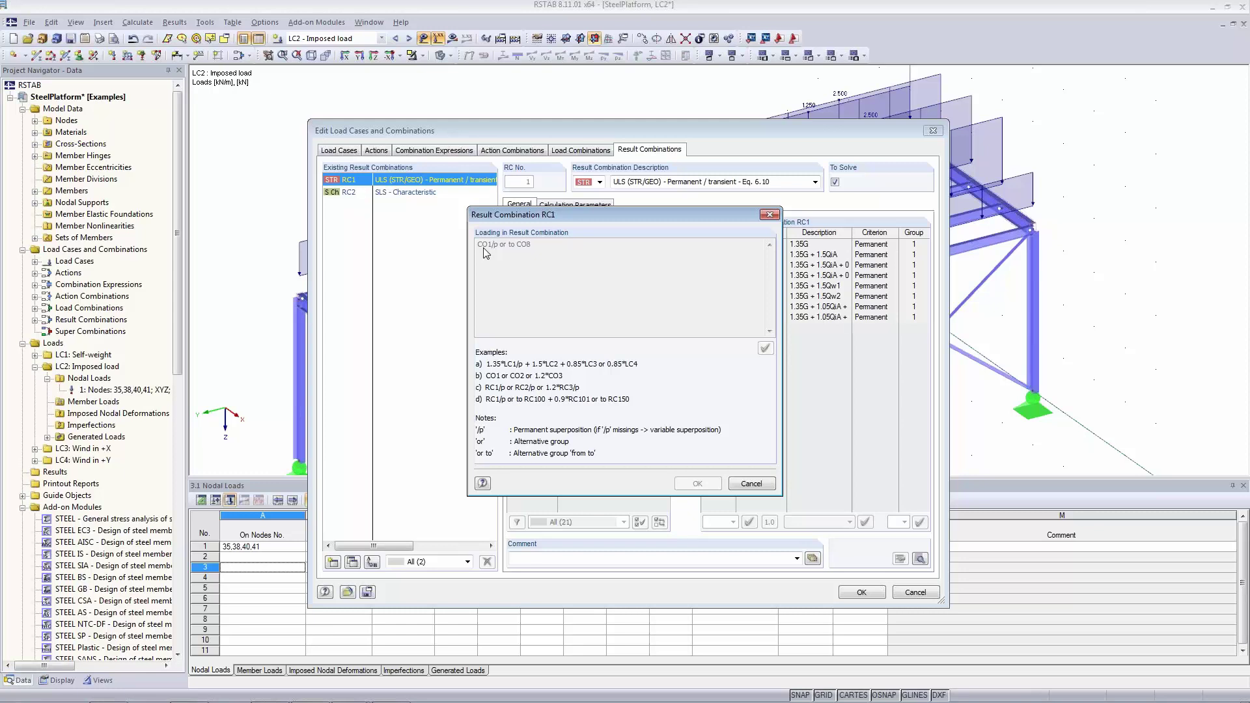
pyautogui.click(751, 484)
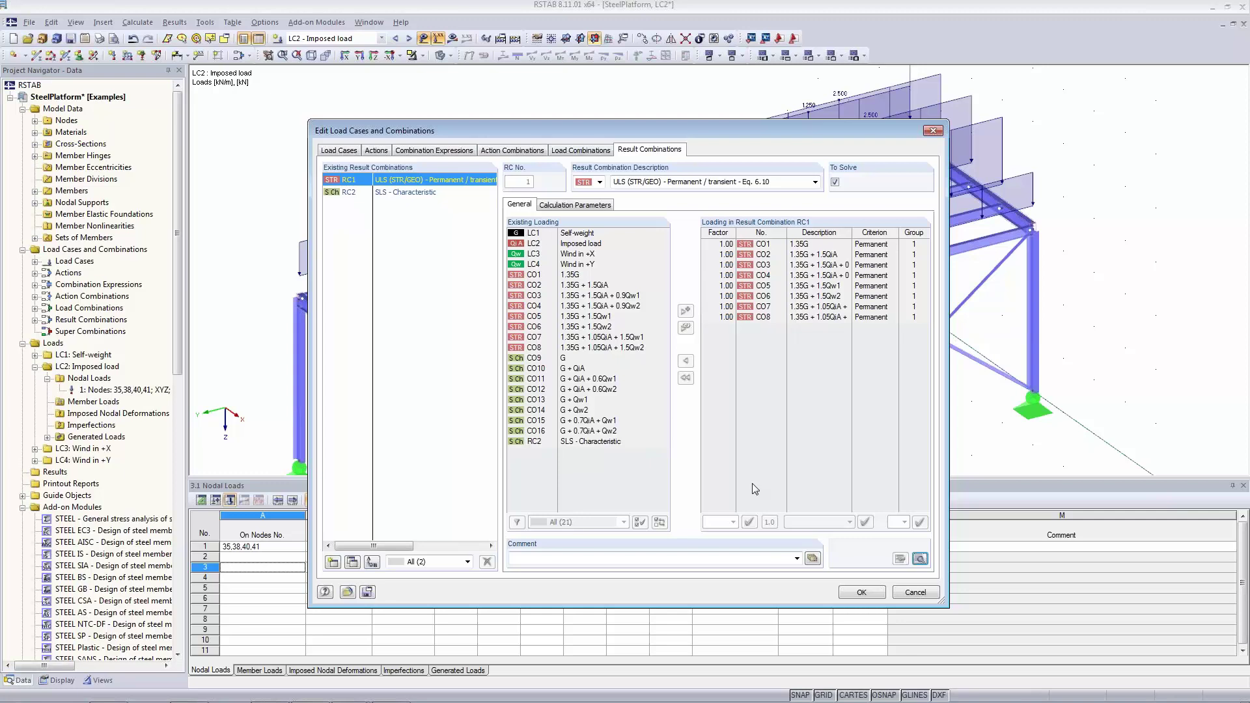
pyautogui.click(358, 184)
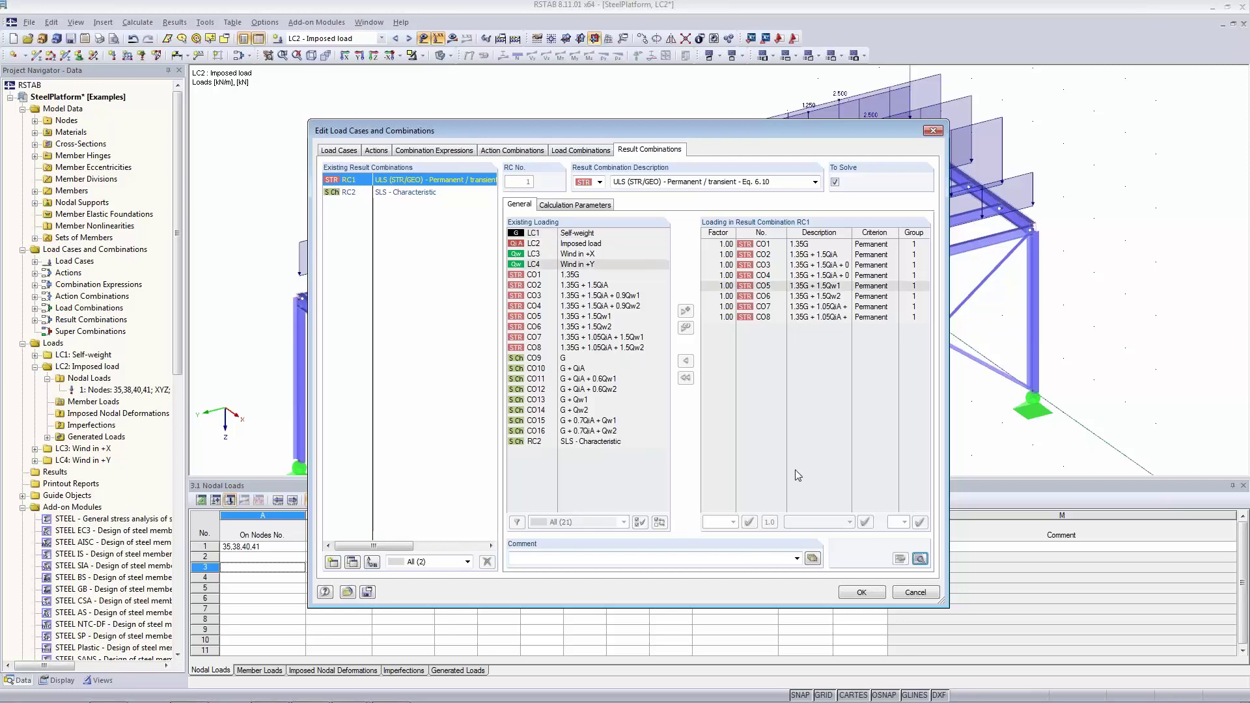
pyautogui.click(861, 591)
pyautogui.moveTo(724, 388); pyautogui.dragTo(734, 339, button='middle')
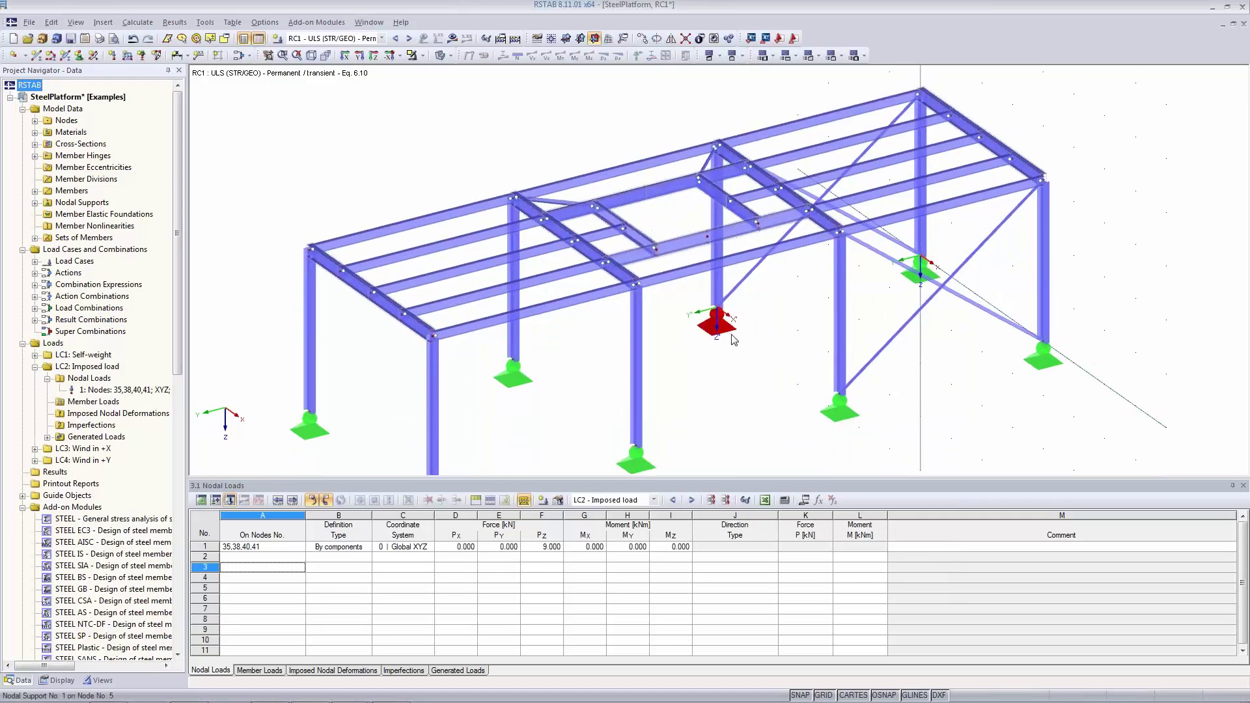
pyautogui.hotkey('alt', 'Tab')
pyautogui.hotkey('alt', 'Tab')
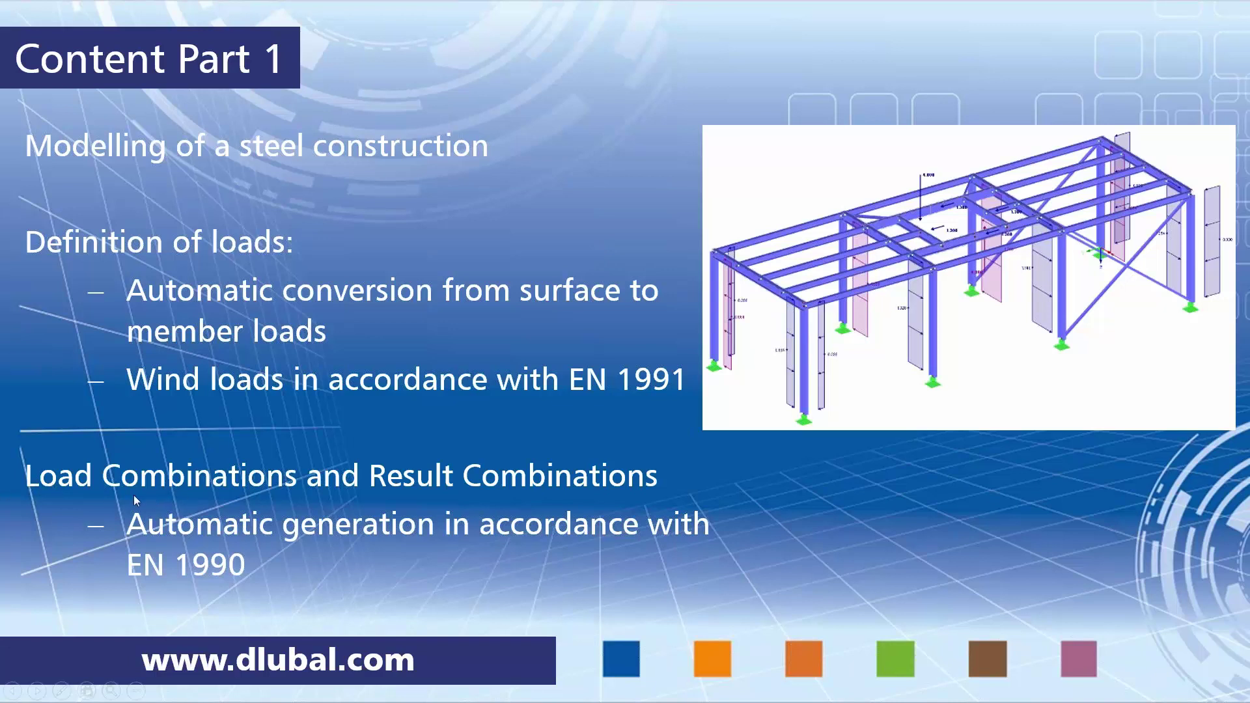
pyautogui.click(803, 555)
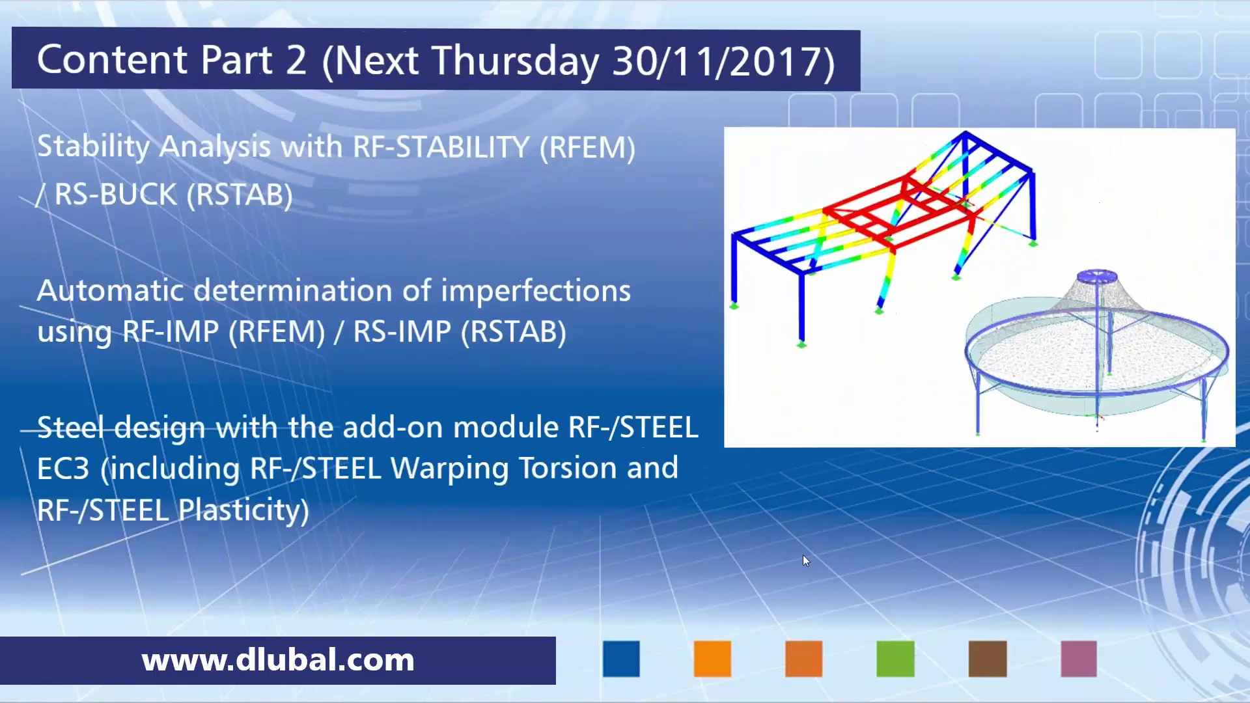